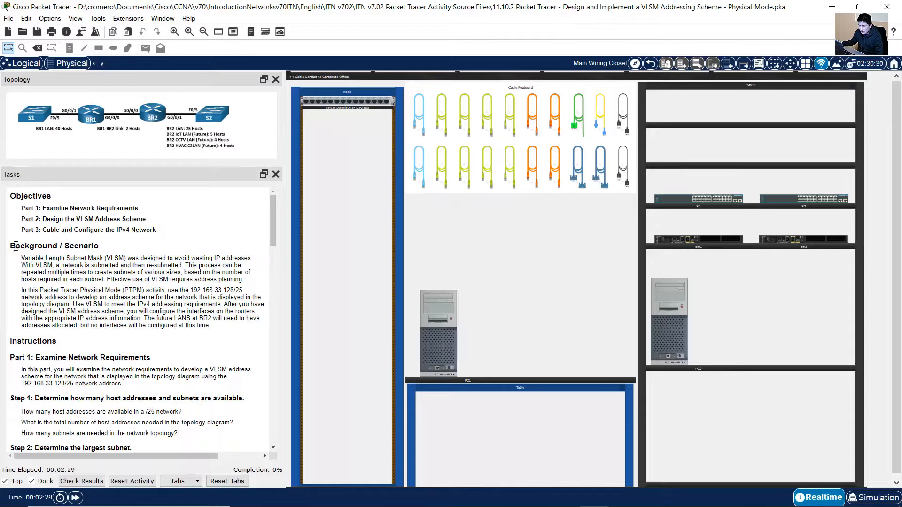
# Highlight the scenario heading, the VLSM sentence, the 192.168.33.128/25 network and the topology diagram
pyautogui.moveTo(16, 245); pyautogui.dragTo(252, 261)
pyautogui.moveTo(23, 266); pyautogui.dragTo(94, 280)
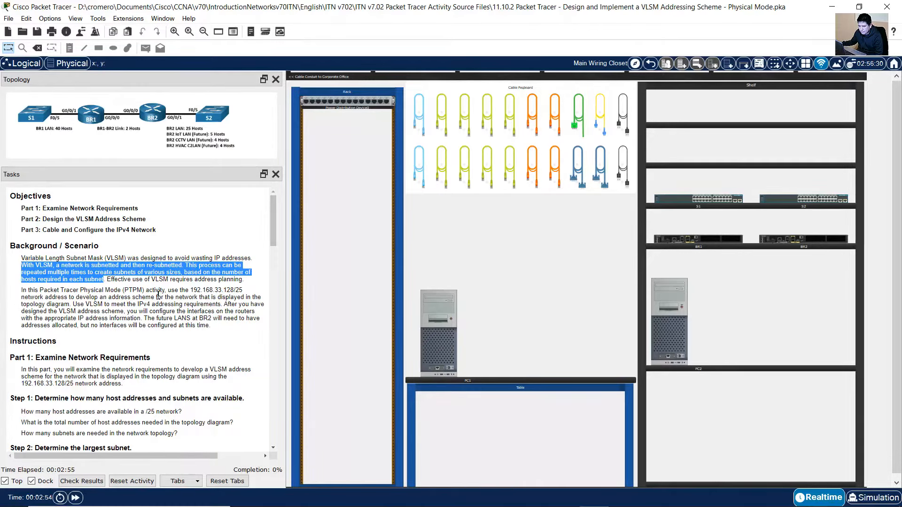
pyautogui.click(151, 296)
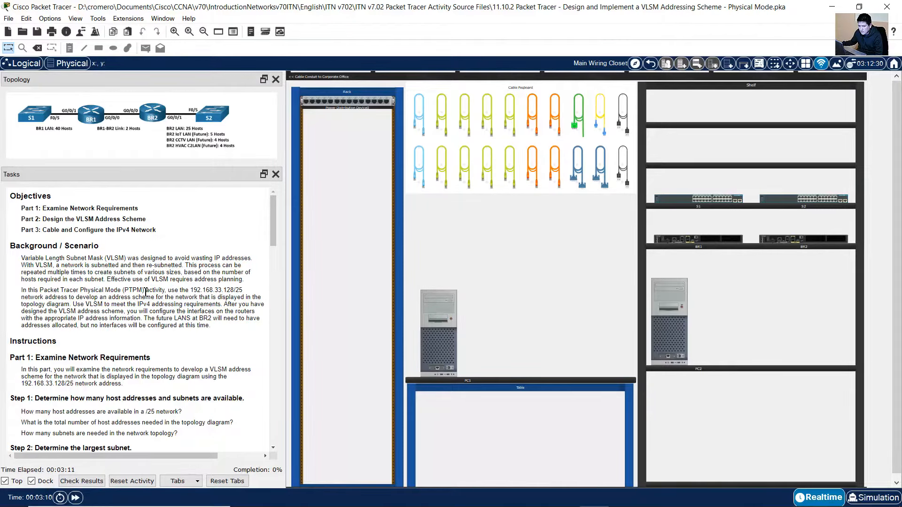
pyautogui.moveTo(23, 291); pyautogui.dragTo(89, 297)
pyautogui.moveTo(168, 457); pyautogui.dragTo(140, 457)
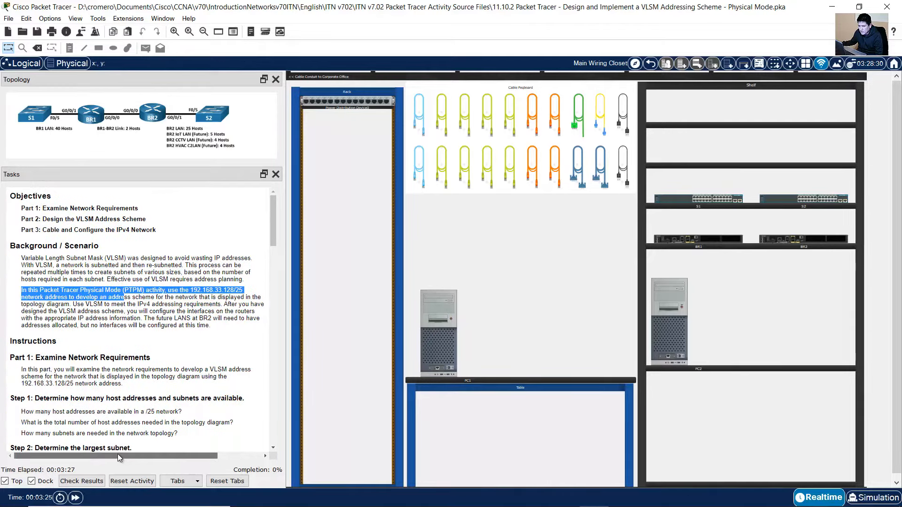
pyautogui.moveTo(23, 304); pyautogui.dragTo(69, 305)
pyautogui.click(90, 305)
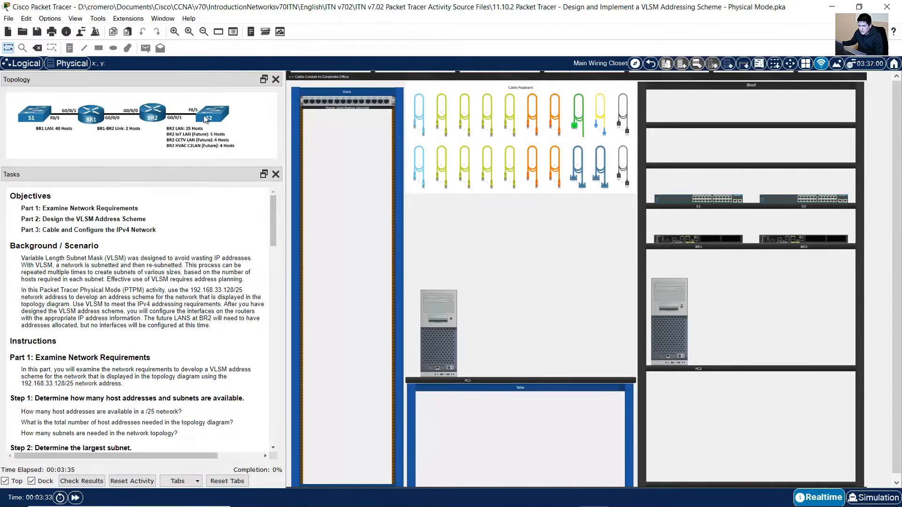
pyautogui.moveTo(242, 114); pyautogui.dragTo(63, 111)
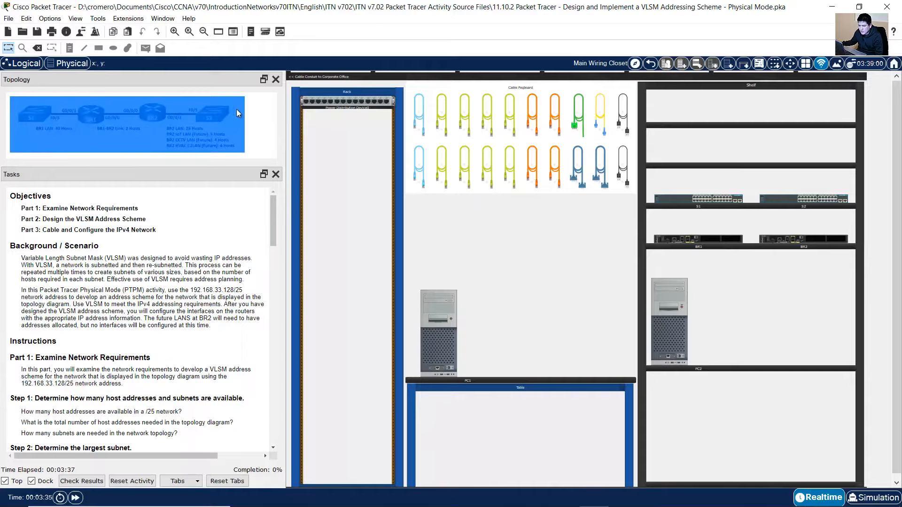
pyautogui.click(270, 125)
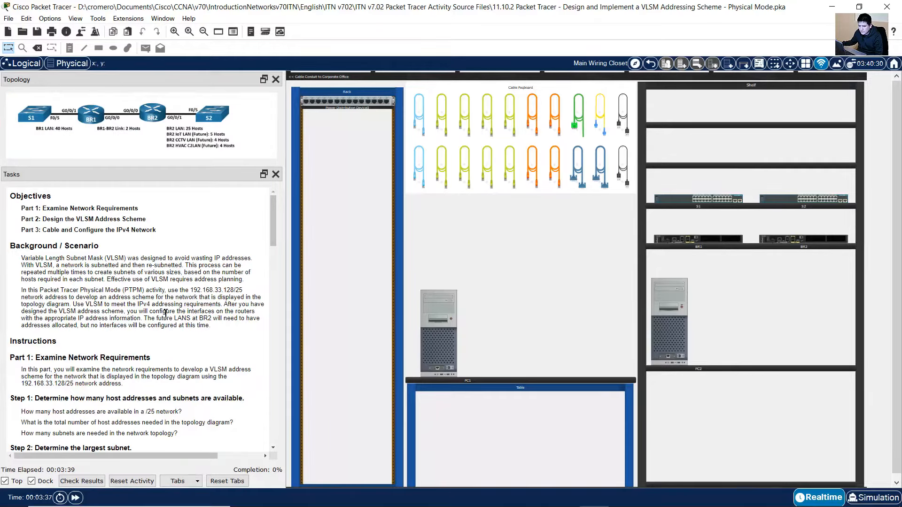
# Scroll to Part 1 and highlight the Step 1 host-address questions and 192.168.33.128/25
pyautogui.scroll(-3, 162, 324)
pyautogui.scroll(-2, 162, 325)
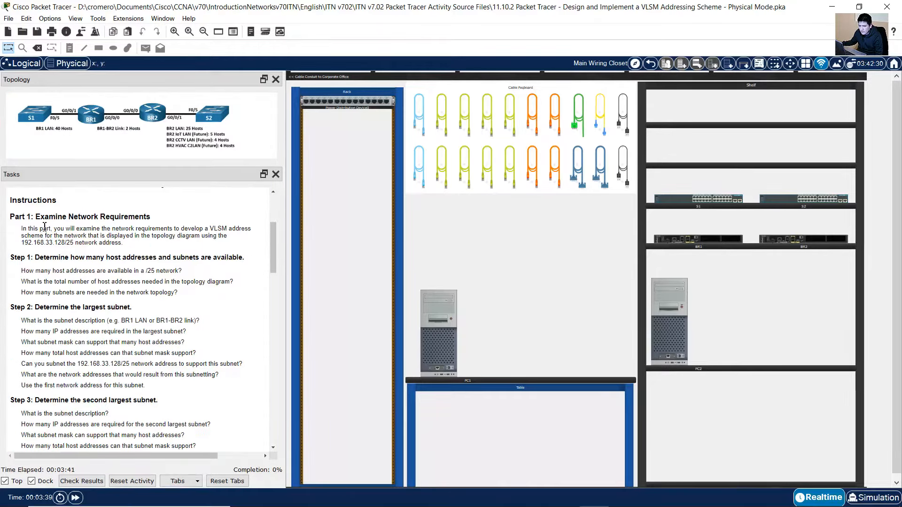
pyautogui.moveTo(36, 217); pyautogui.dragTo(148, 217)
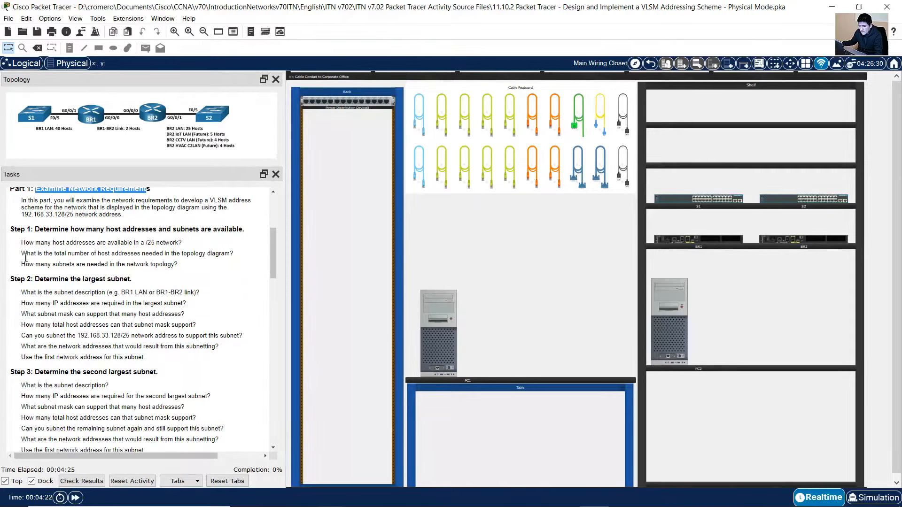
pyautogui.moveTo(35, 229); pyautogui.dragTo(244, 230)
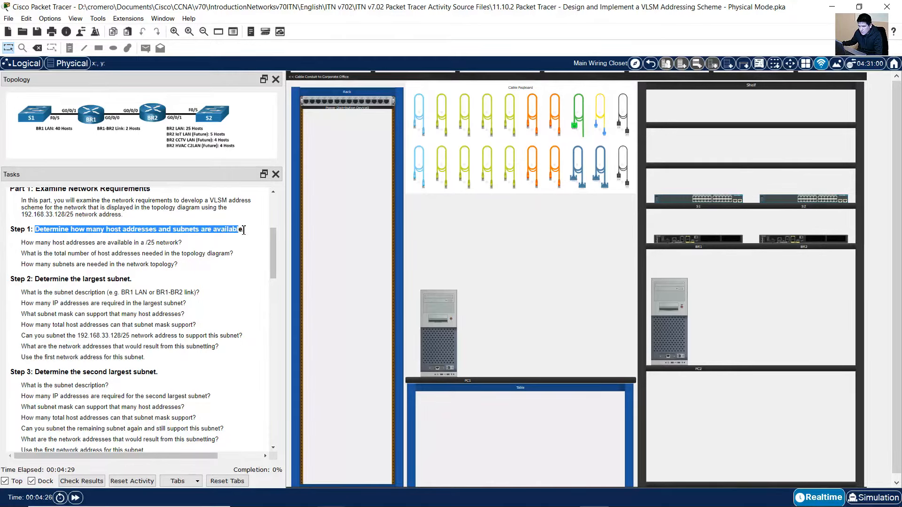
pyautogui.click(30, 243)
pyautogui.moveTo(21, 244); pyautogui.dragTo(185, 244)
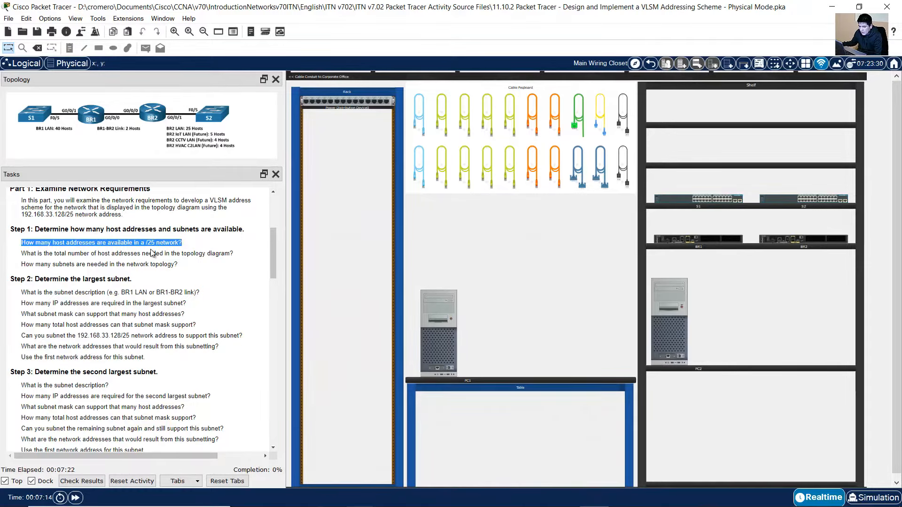
pyautogui.click(147, 244)
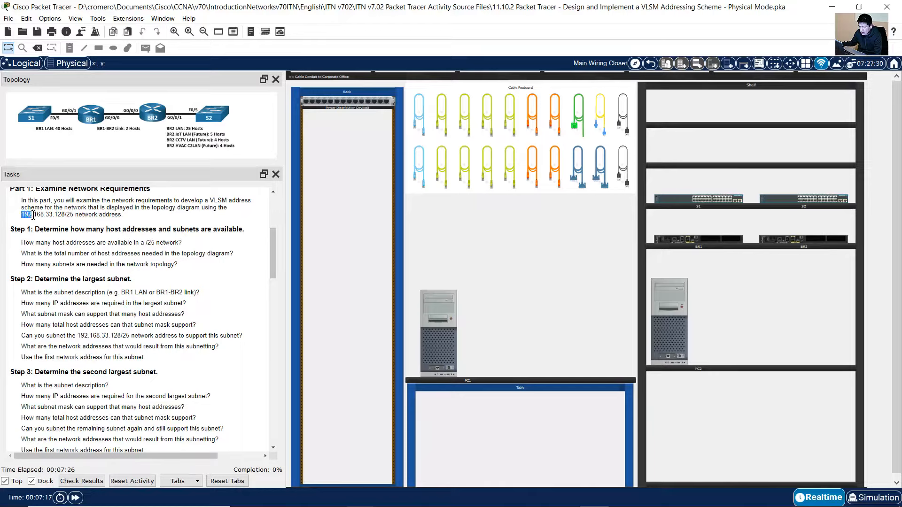
pyautogui.moveTo(60, 216); pyautogui.dragTo(9, 216)
pyautogui.click(39, 215)
# Switch to the Excel workbook and open the SubnetMask sheet
pyautogui.hotkey('alt', 'Tab')
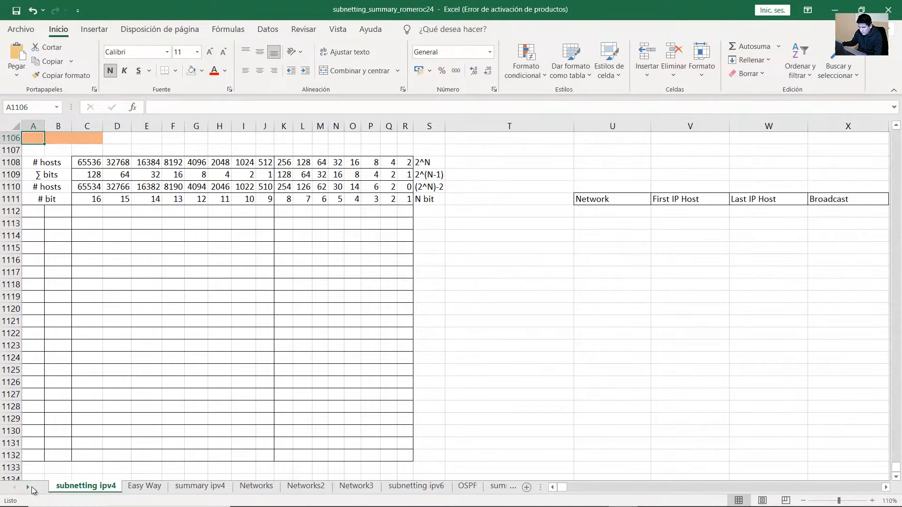
pyautogui.click(29, 489)
pyautogui.click(29, 489)
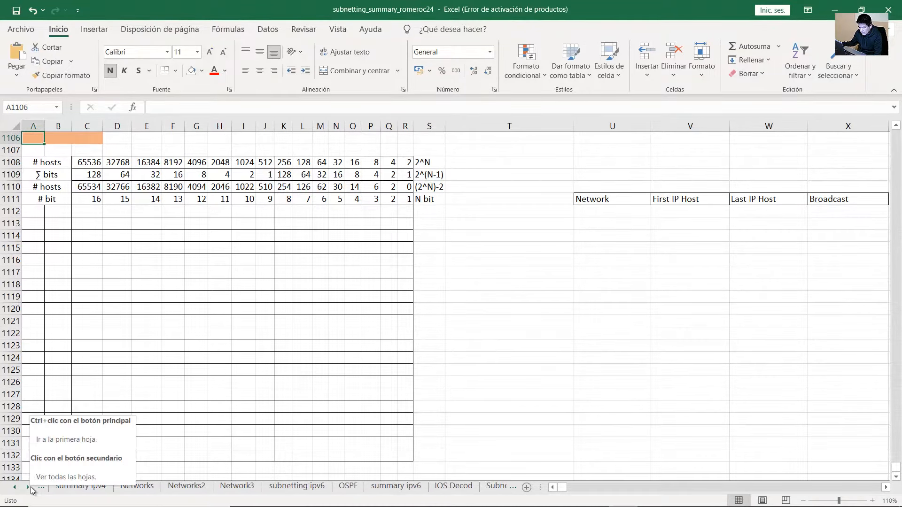
pyautogui.click(29, 488)
pyautogui.click(29, 489)
pyautogui.click(390, 485)
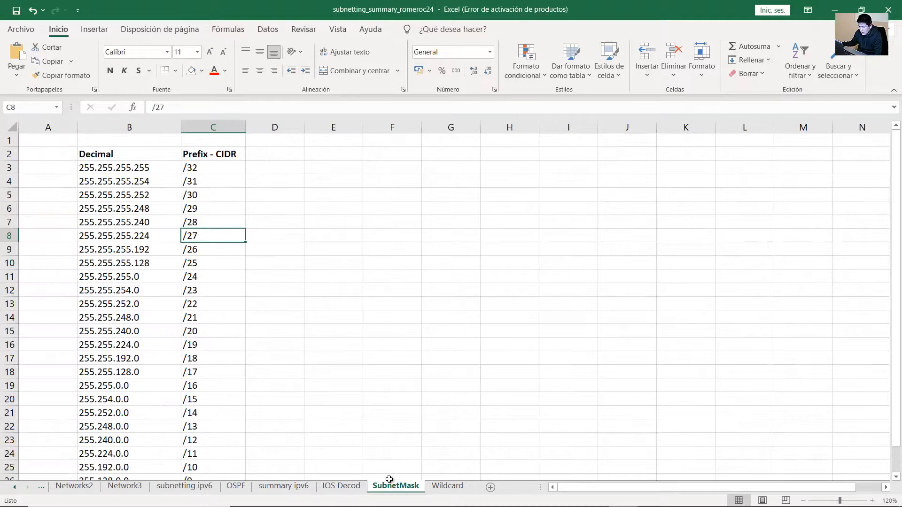
# Select the 255.255.255.128 /25 row of the mask table and its empty neighbouring cells
pyautogui.click(190, 263)
pyautogui.moveTo(178, 263); pyautogui.dragTo(195, 263)
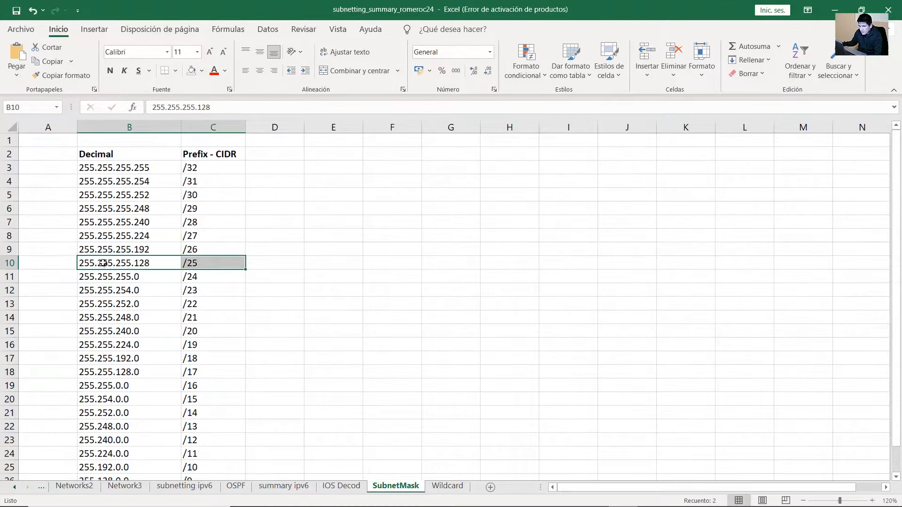
pyautogui.moveTo(103, 263); pyautogui.dragTo(84, 264)
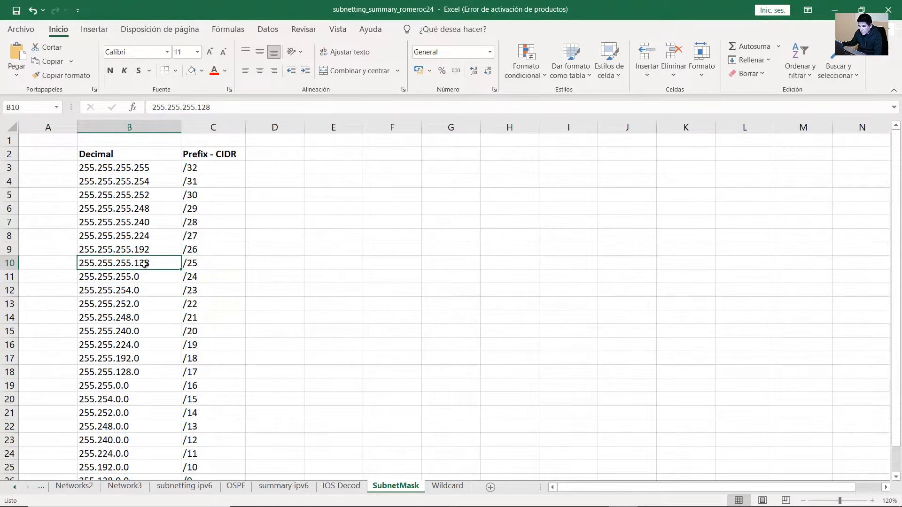
pyautogui.click(243, 262)
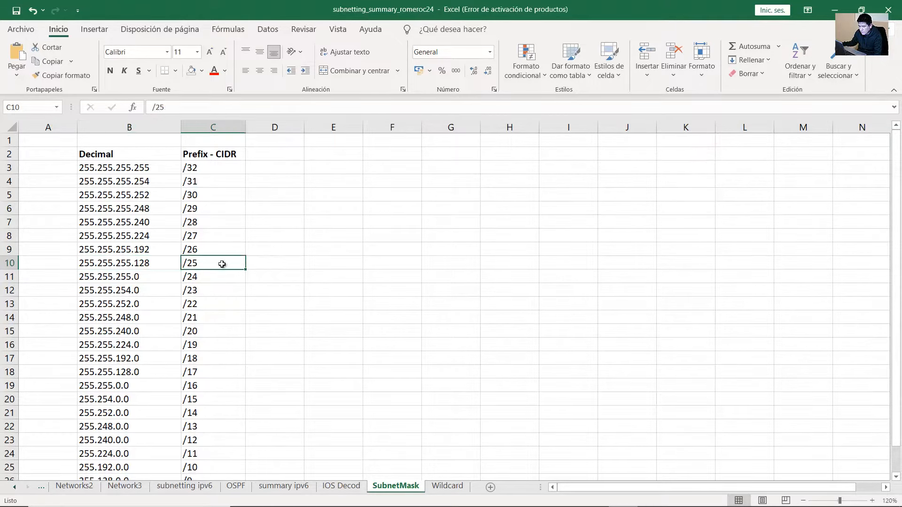
pyautogui.click(293, 262)
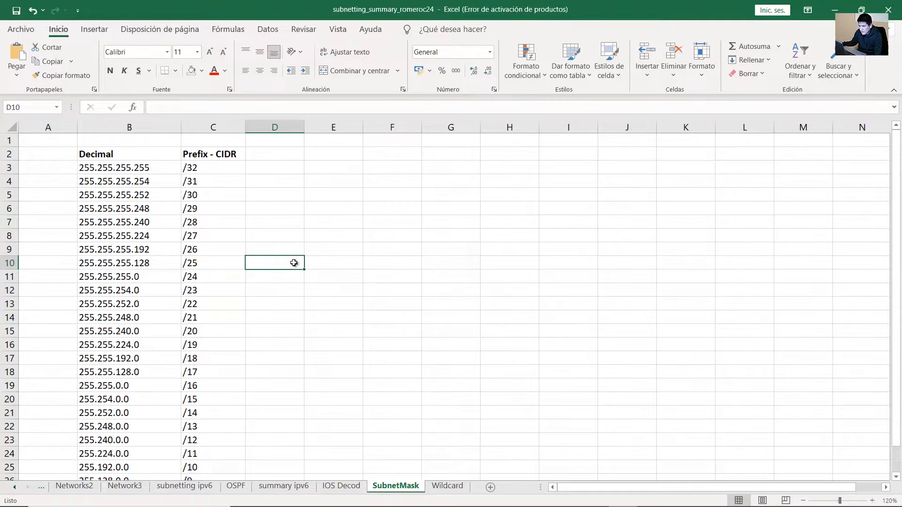
pyautogui.click(187, 264)
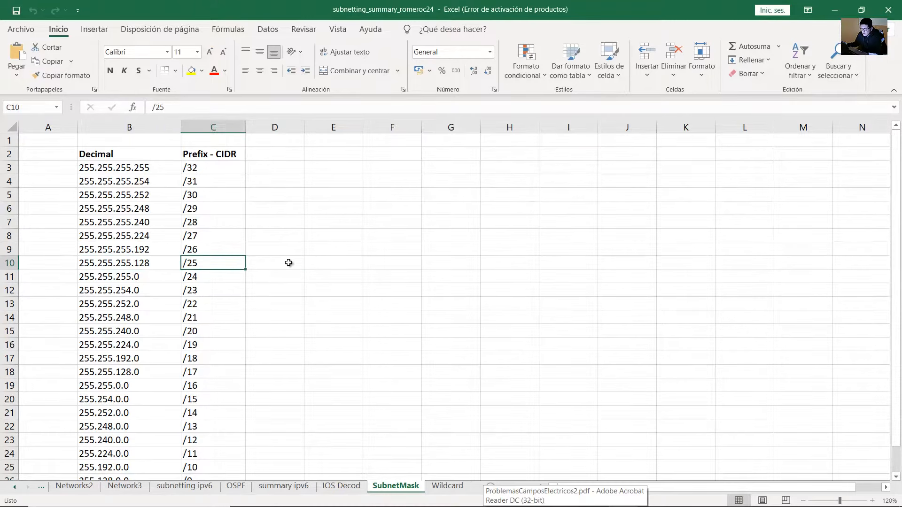
pyautogui.click(289, 263)
pyautogui.click(287, 152)
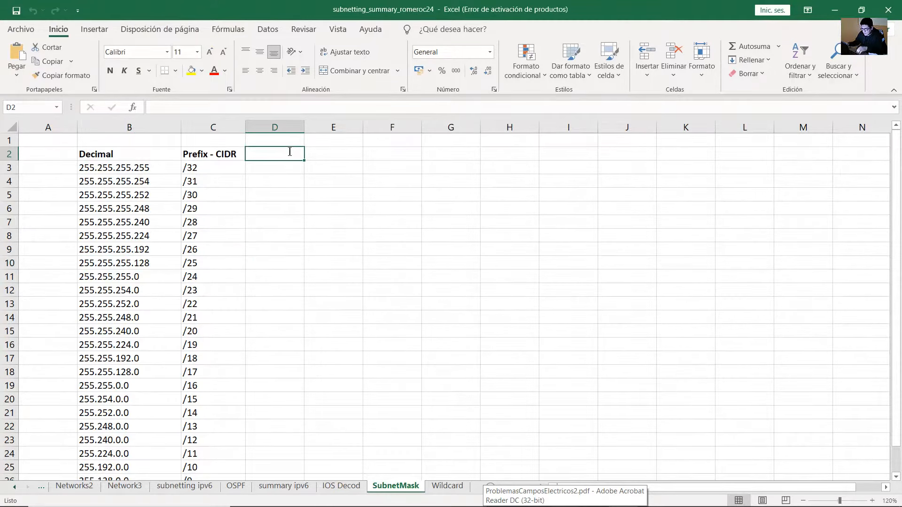
# Add a bold 'Binary' header in column D and widen the column
pyautogui.write('Binary')
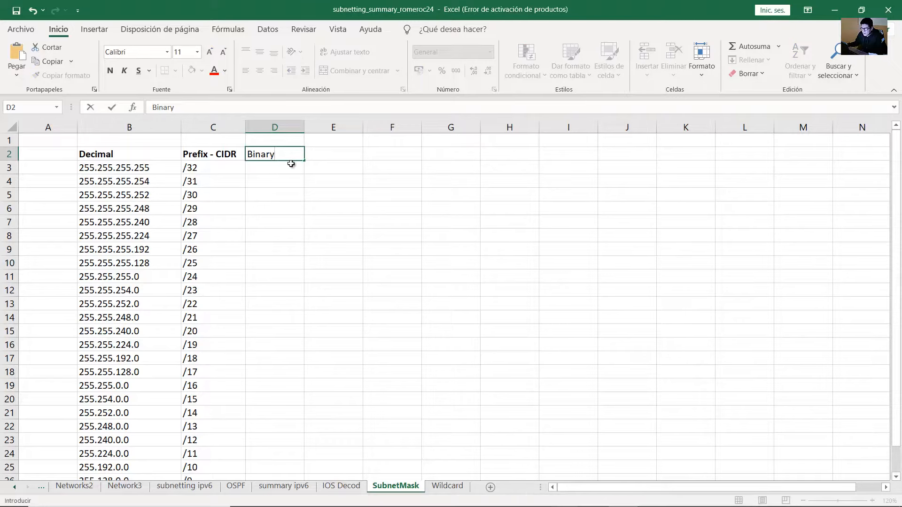
pyautogui.press('Tab')
pyautogui.click(275, 154)
pyautogui.click(111, 72)
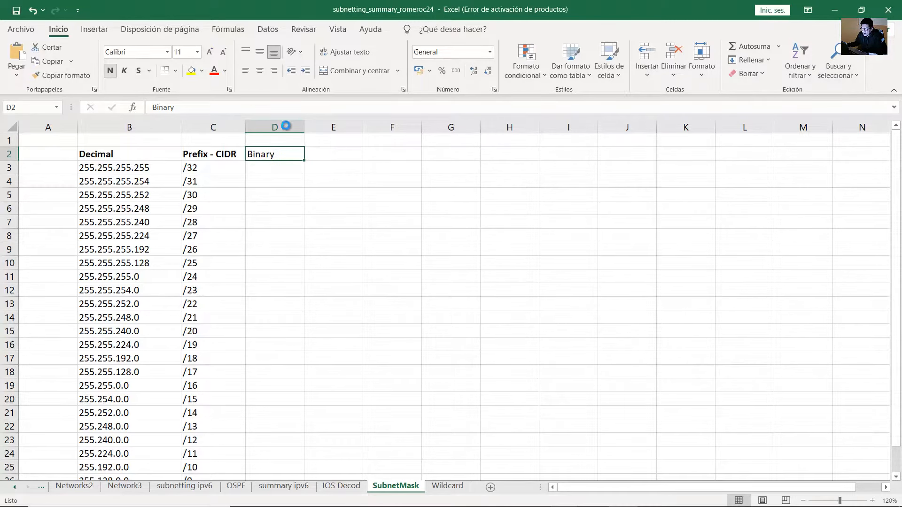
pyautogui.moveTo(304, 127); pyautogui.dragTo(409, 127)
# Enter the /25 mask as 11111111.11111111.11111111.10000000 in D10
pyautogui.click(313, 265)
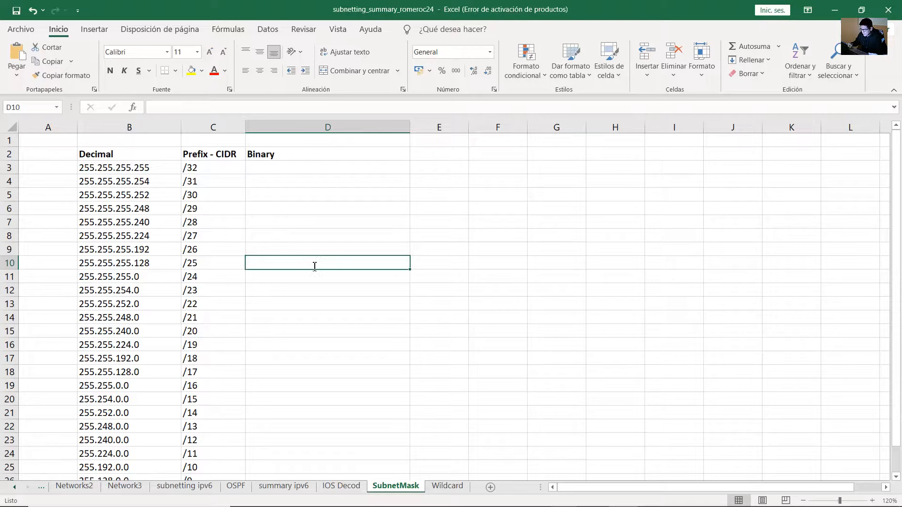
pyautogui.write('111111')
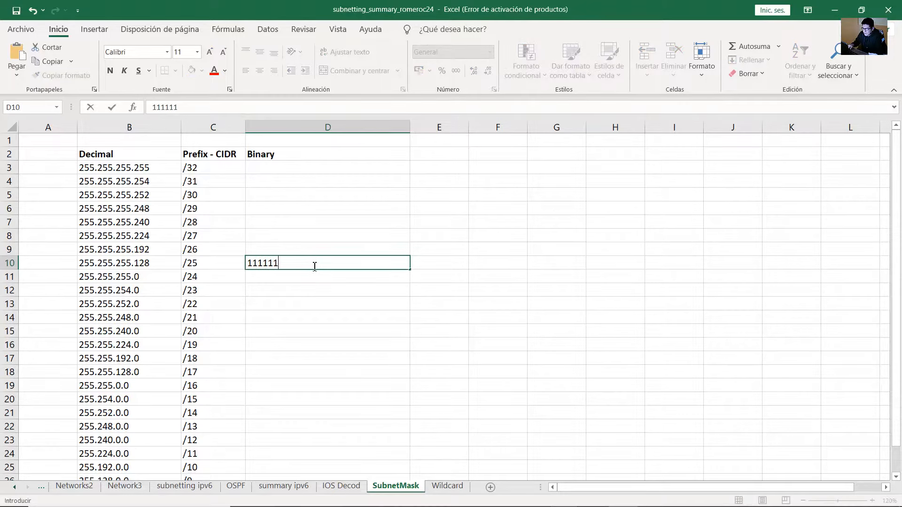
pyautogui.write('11.11111111.1')
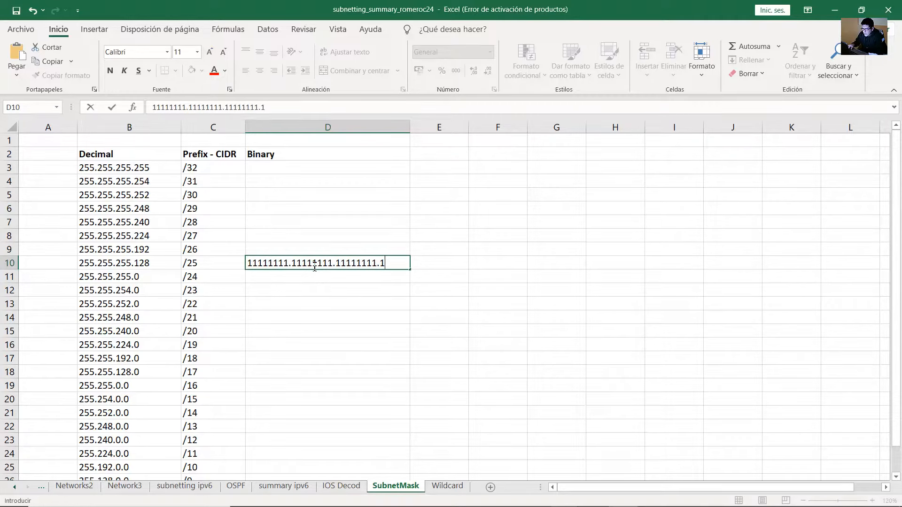
pyautogui.write('0000000')
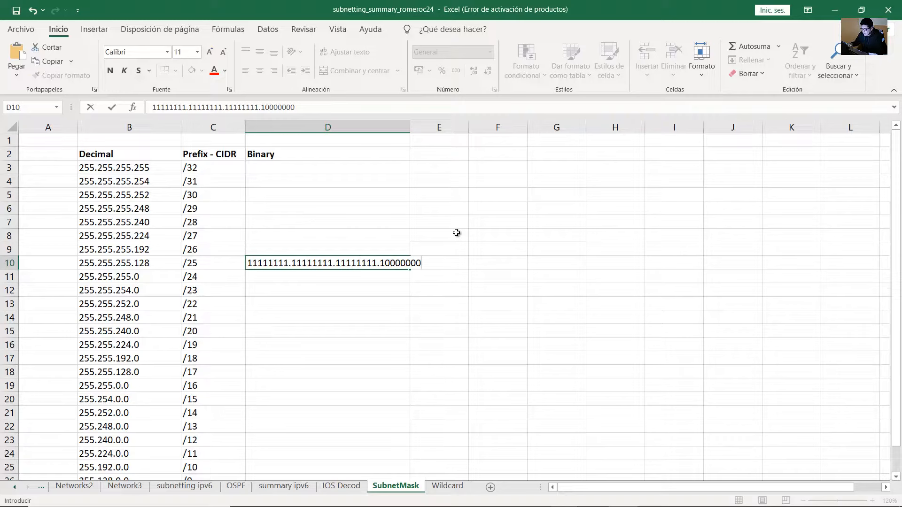
pyautogui.press('Return')
pyautogui.moveTo(411, 127); pyautogui.dragTo(433, 127)
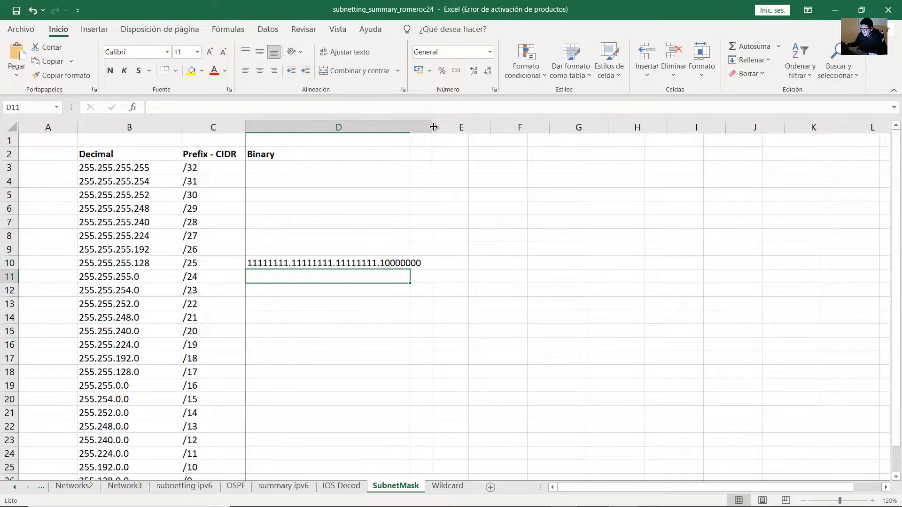
# Select the binary mask's octets and trailing zeros to show the host bits
pyautogui.doubleClick(287, 264)
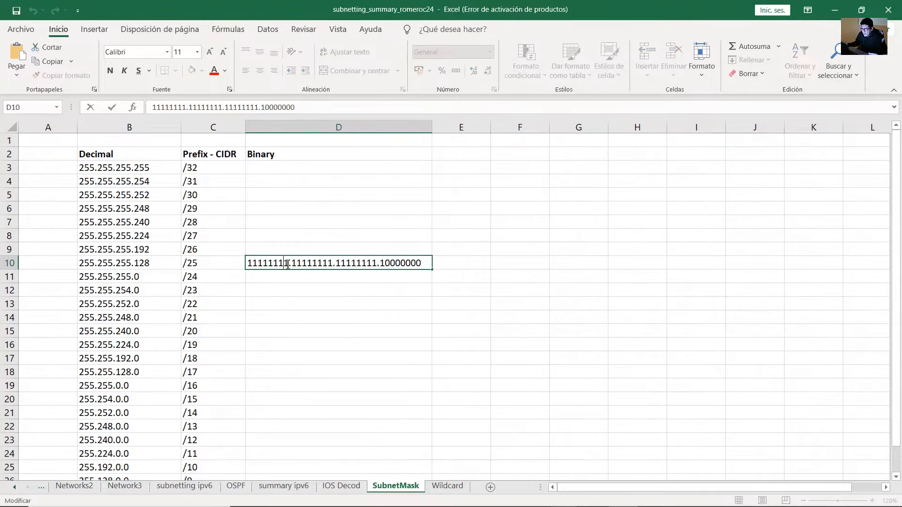
pyautogui.doubleClick(273, 265)
pyautogui.moveTo(333, 263); pyautogui.dragTo(246, 263)
pyautogui.click(385, 263)
pyautogui.click(427, 263)
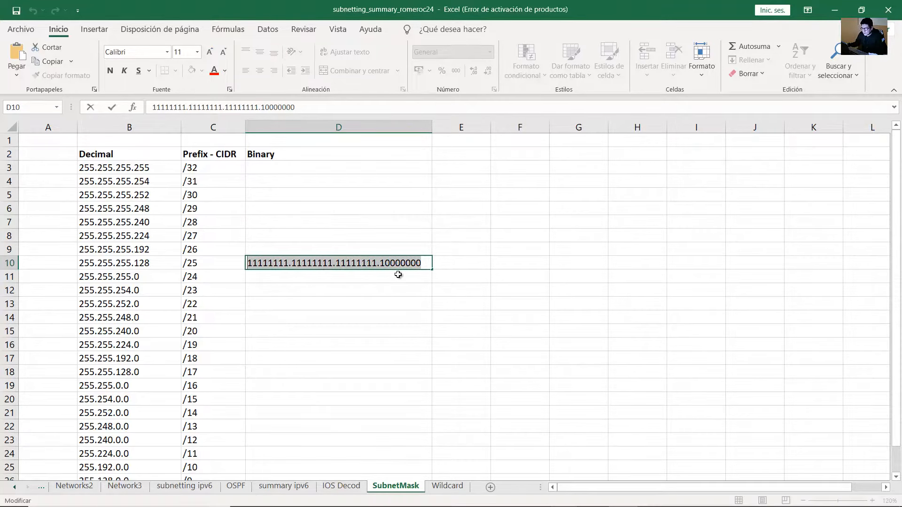
pyautogui.click(406, 261)
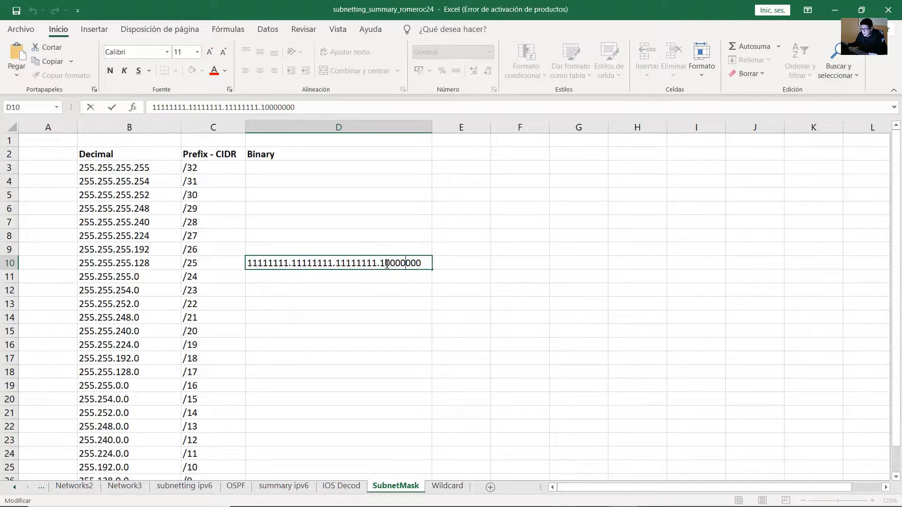
pyautogui.moveTo(387, 264); pyautogui.dragTo(211, 264)
pyautogui.moveTo(422, 264); pyautogui.dragTo(396, 264)
pyautogui.click(484, 140)
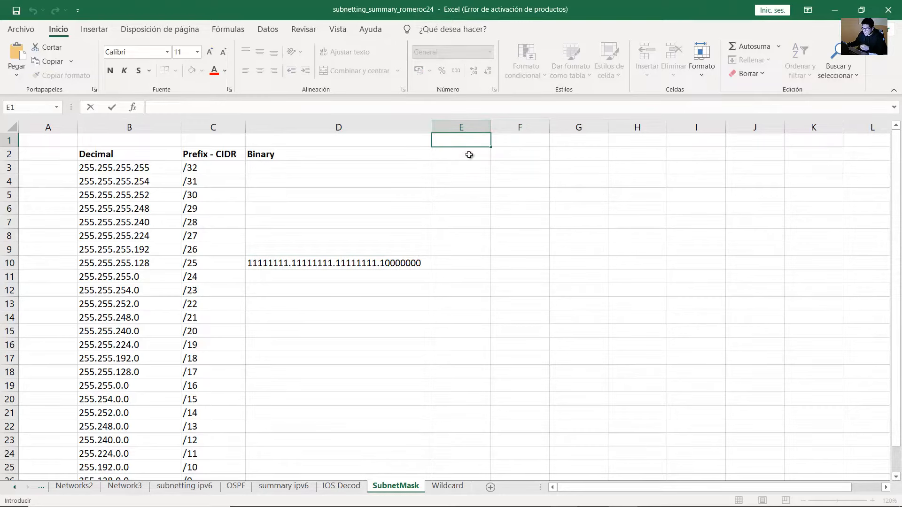
pyautogui.click(469, 157)
# Add the 'Number of Bits in Host Portion' header and enter =32-25, giving 7
pyautogui.write('Number')
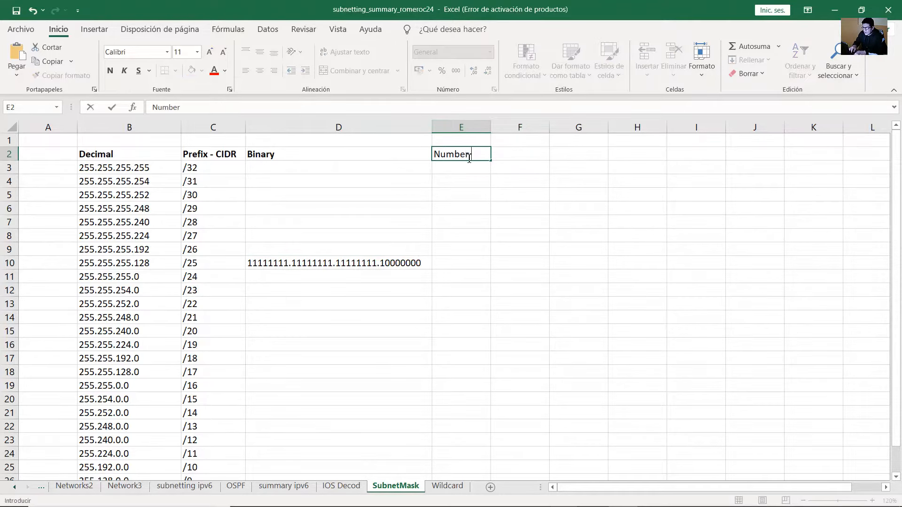
pyautogui.write(' of bo')
pyautogui.write('ost Portion')
pyautogui.press('Return')
pyautogui.moveTo(490, 127); pyautogui.dragTo(573, 127)
pyautogui.click(475, 264)
pyautogui.write('=')
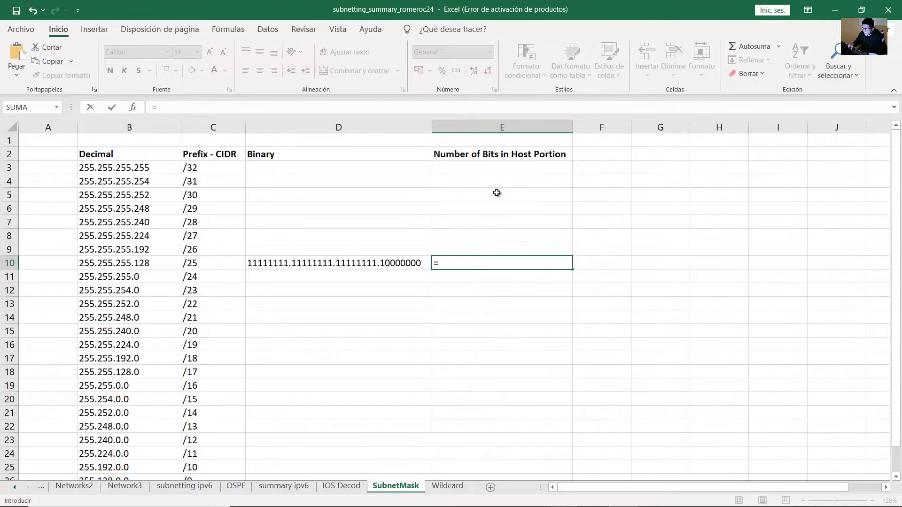
pyautogui.write('32-25')
pyautogui.press('Return')
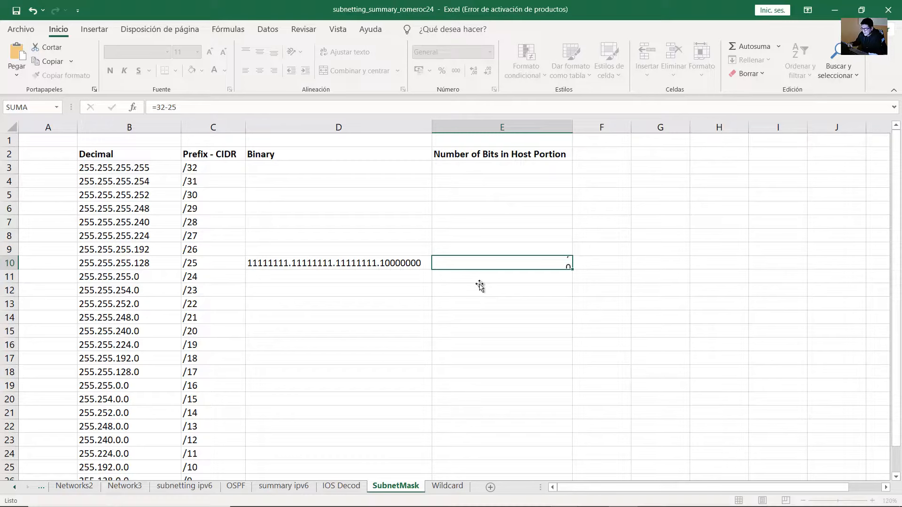
pyautogui.click(536, 262)
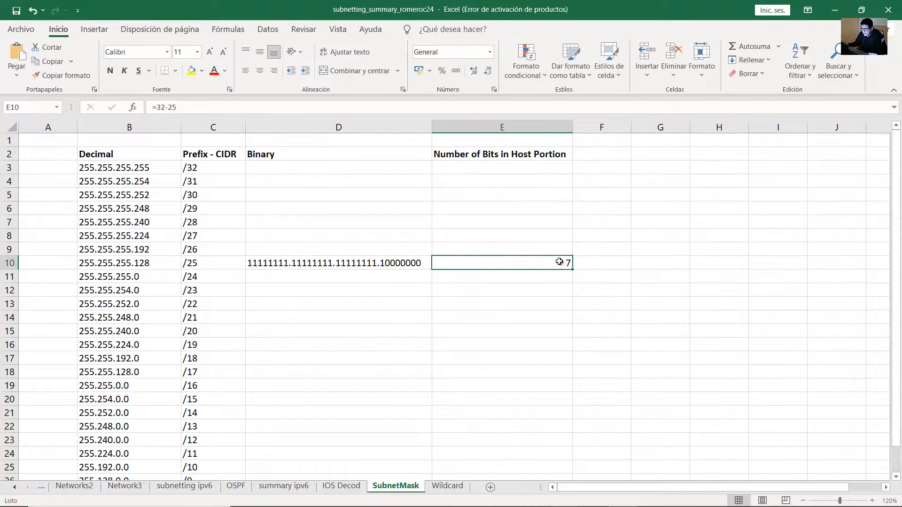
pyautogui.doubleClick(407, 264)
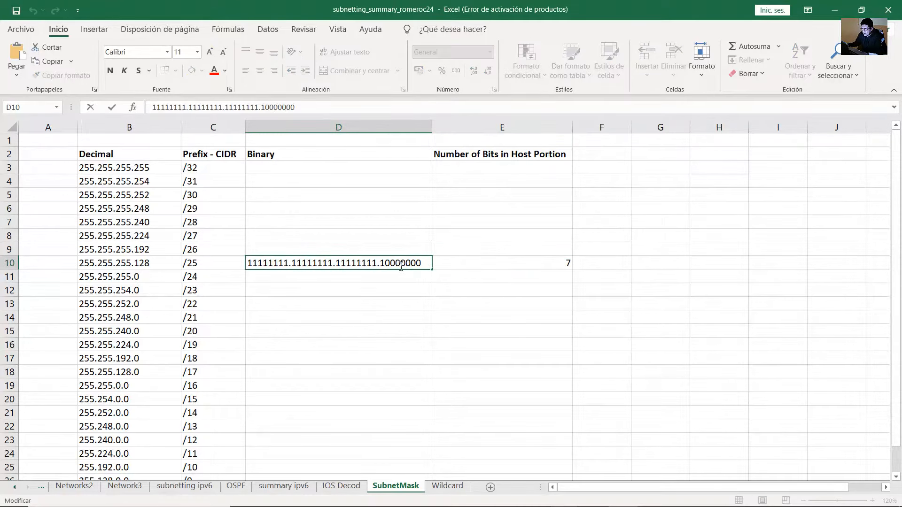
pyautogui.moveTo(421, 264); pyautogui.dragTo(385, 265)
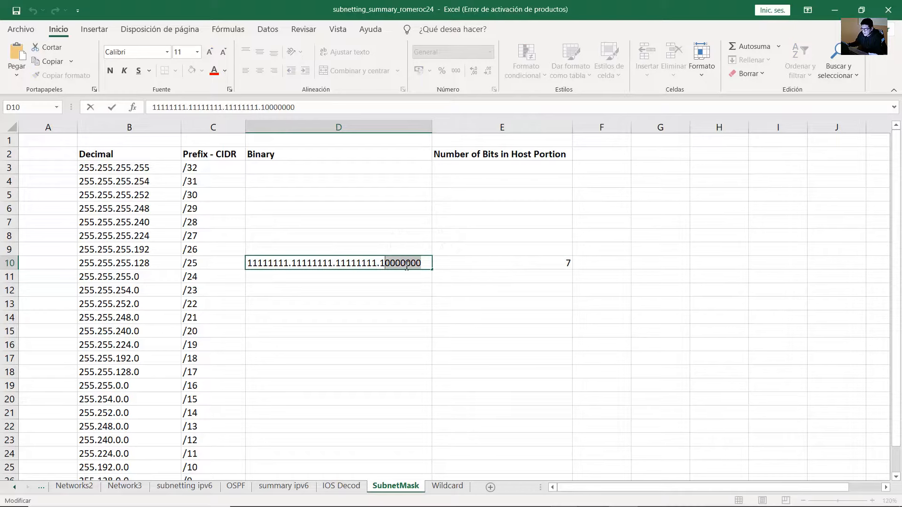
pyautogui.click(491, 265)
pyautogui.doubleClick(462, 265)
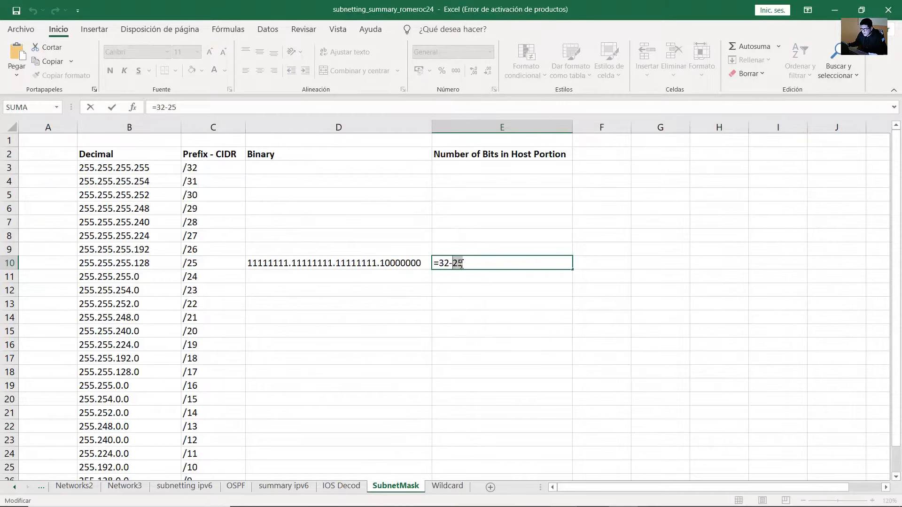
pyautogui.hotkey('ctrl', 'Return')
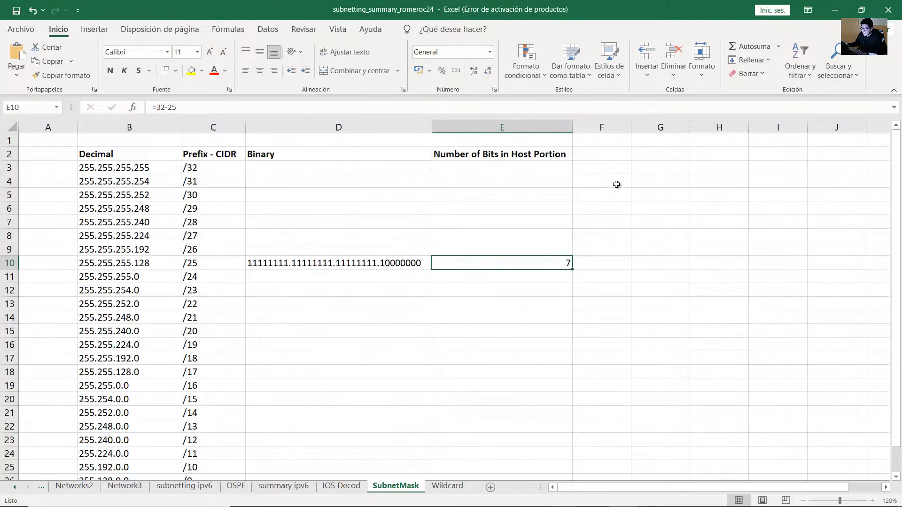
# Add a 'Number of Hosts' header in F2 and widen column F
pyautogui.click(629, 151)
pyautogui.click(661, 179)
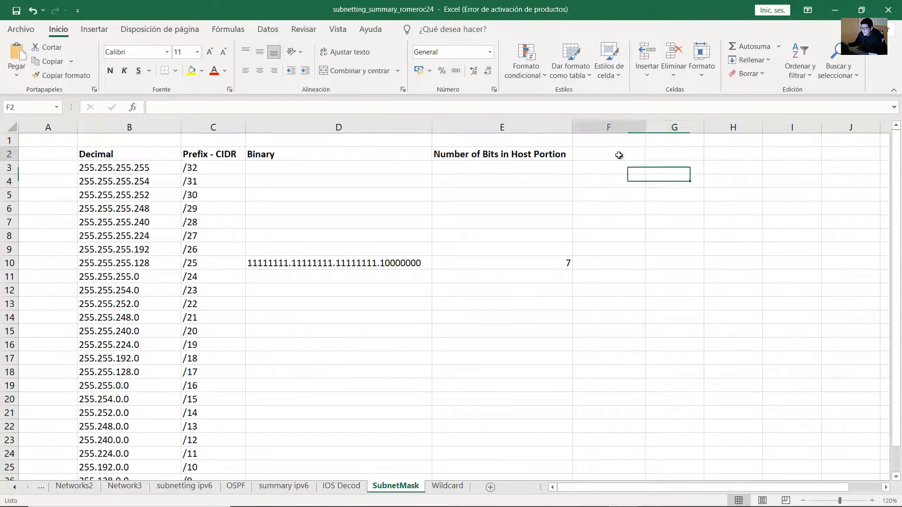
pyautogui.click(618, 154)
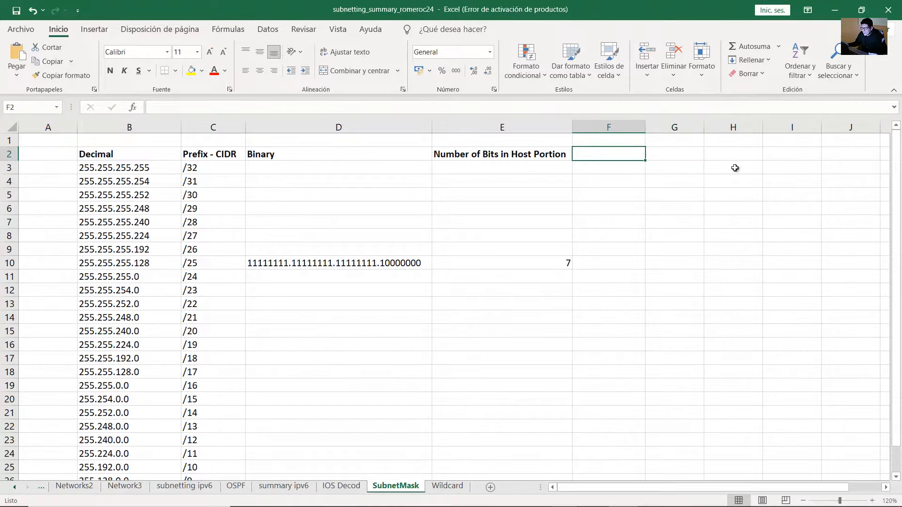
pyautogui.write('Number ')
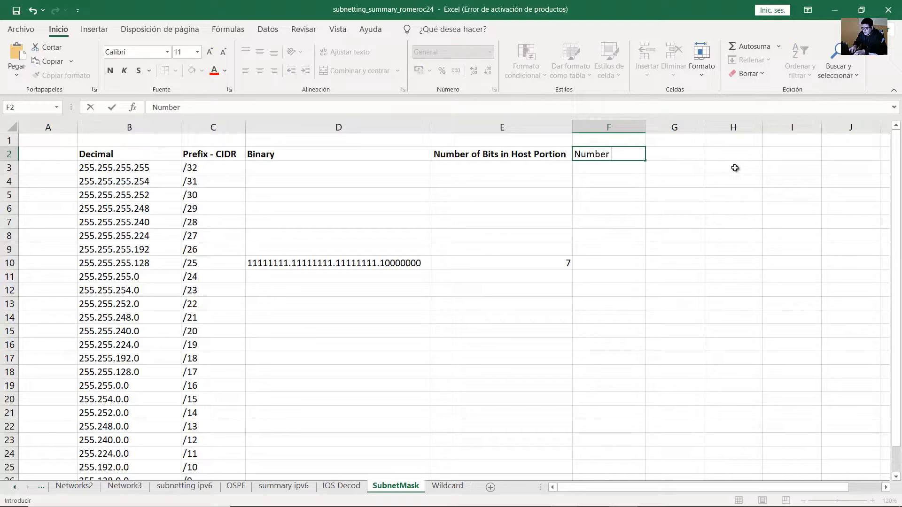
pyautogui.write('of Hosts')
pyautogui.press('Return')
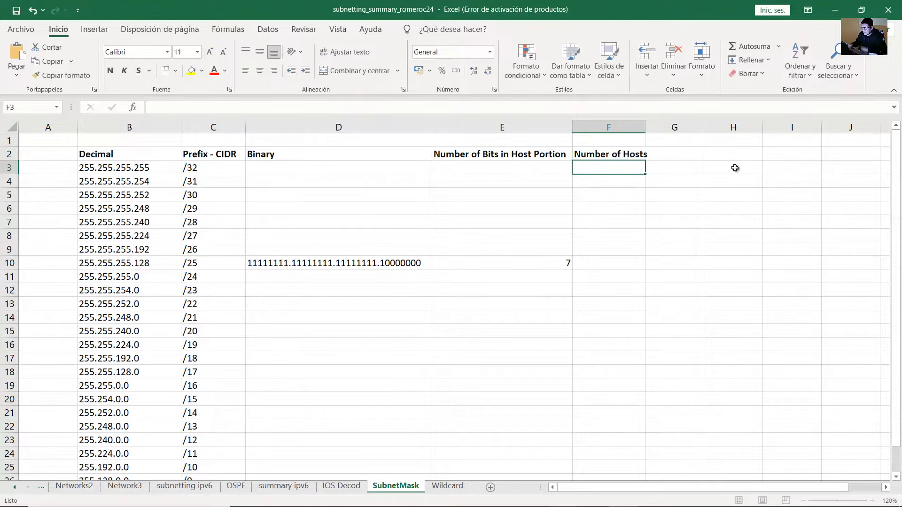
pyautogui.moveTo(645, 128); pyautogui.dragTo(656, 127)
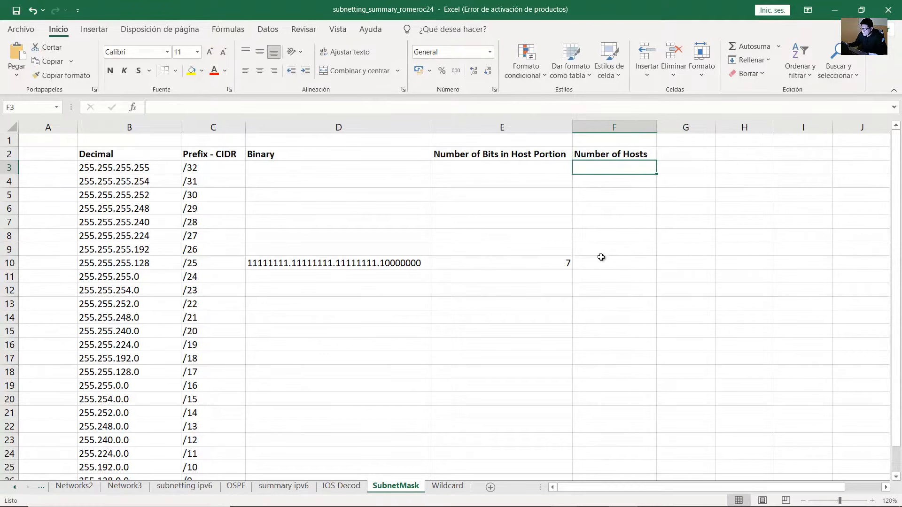
# Enter =(2^7)-2 in F10 for 126 usable /25 hosts, then return to Packet Tracer
pyautogui.click(601, 259)
pyautogui.write('=')
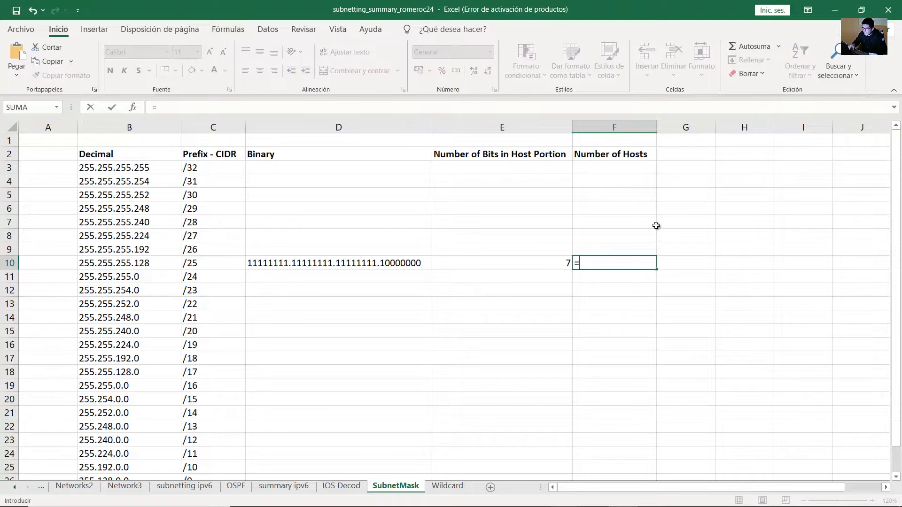
pyautogui.write('(2^7')
pyautogui.write('-2')
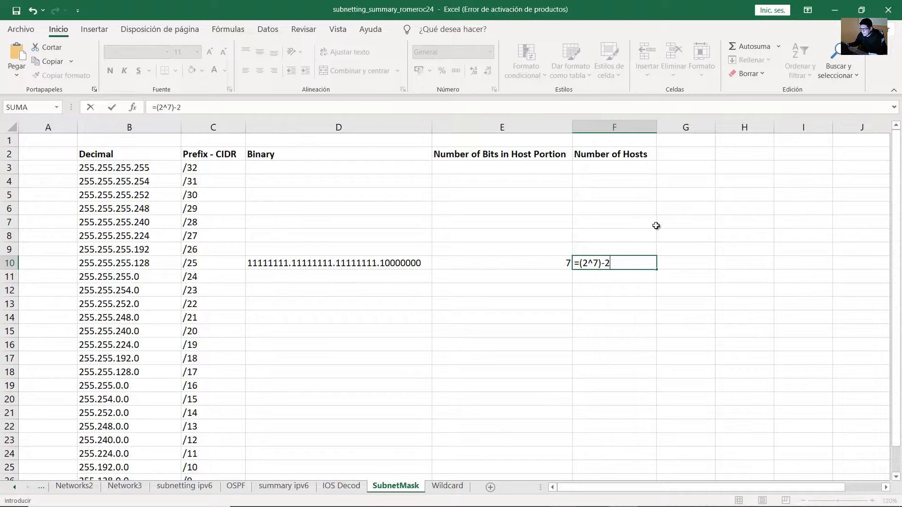
pyautogui.press('Return')
pyautogui.click(650, 261)
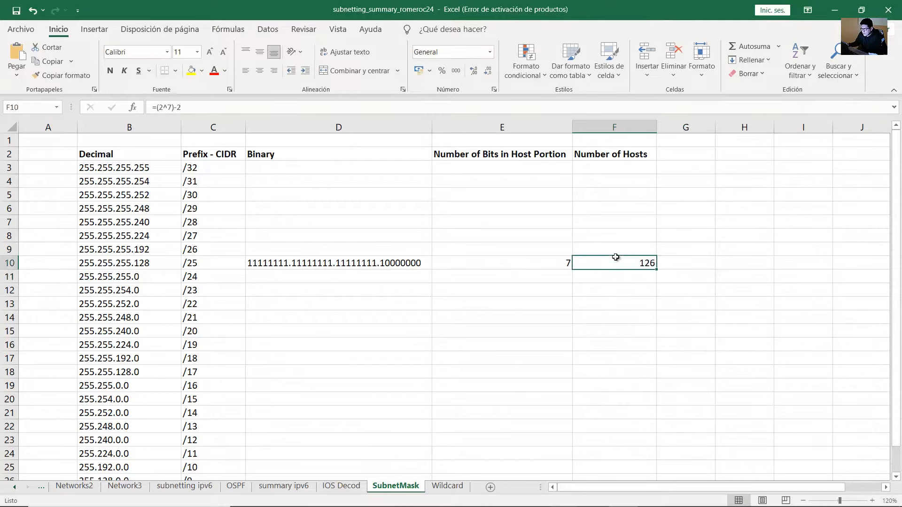
pyautogui.doubleClick(635, 262)
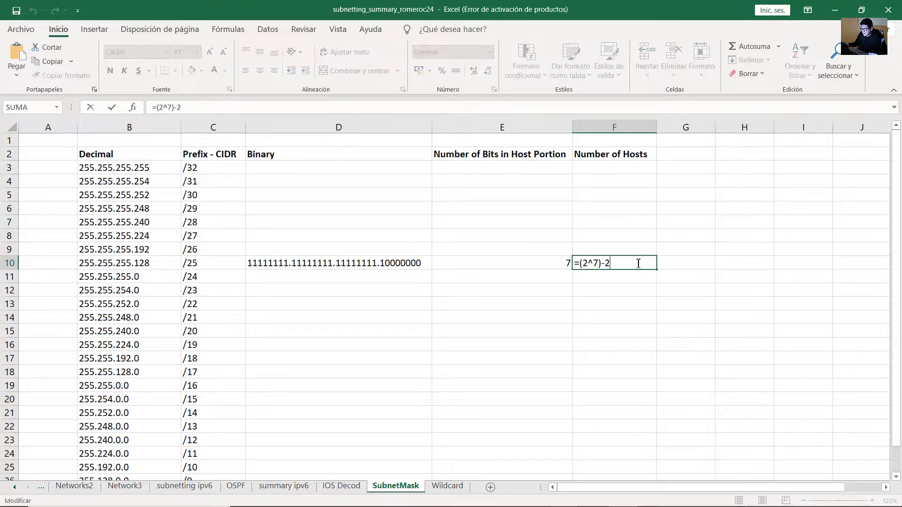
pyautogui.press('Return')
pyautogui.click(206, 263)
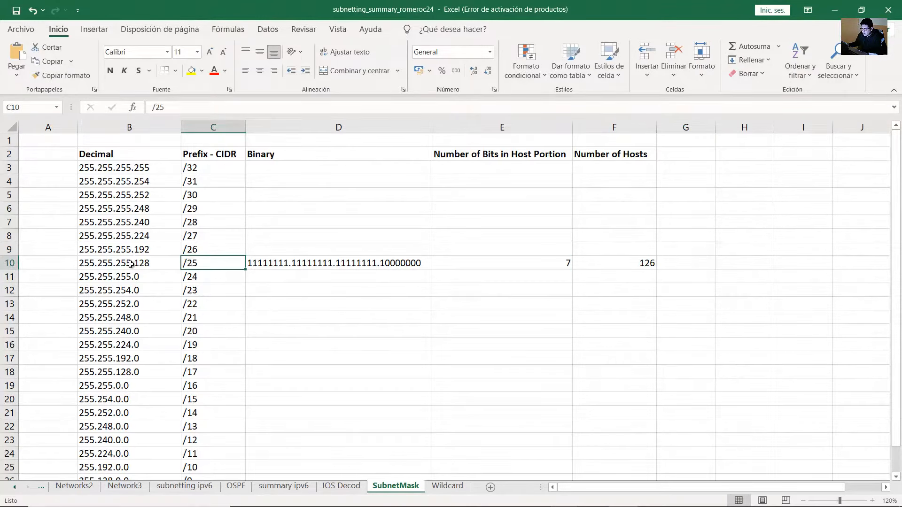
pyautogui.click(95, 264)
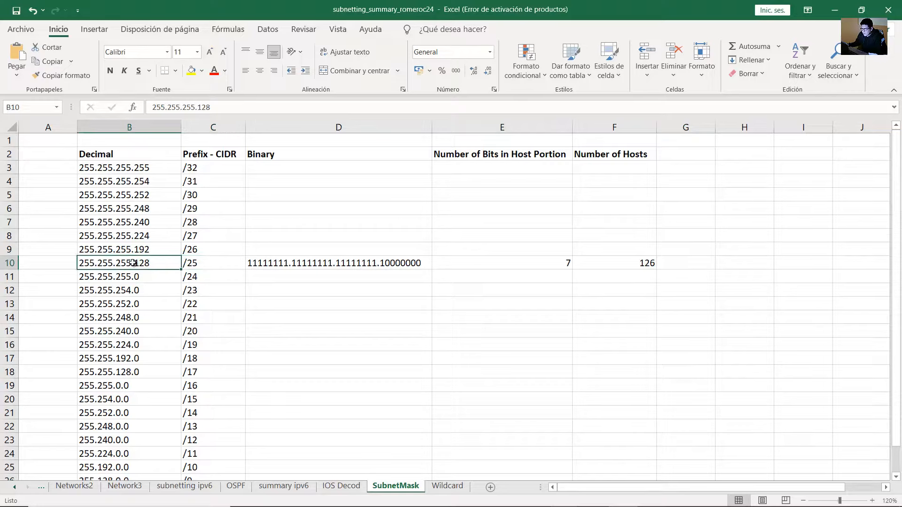
pyautogui.click(615, 252)
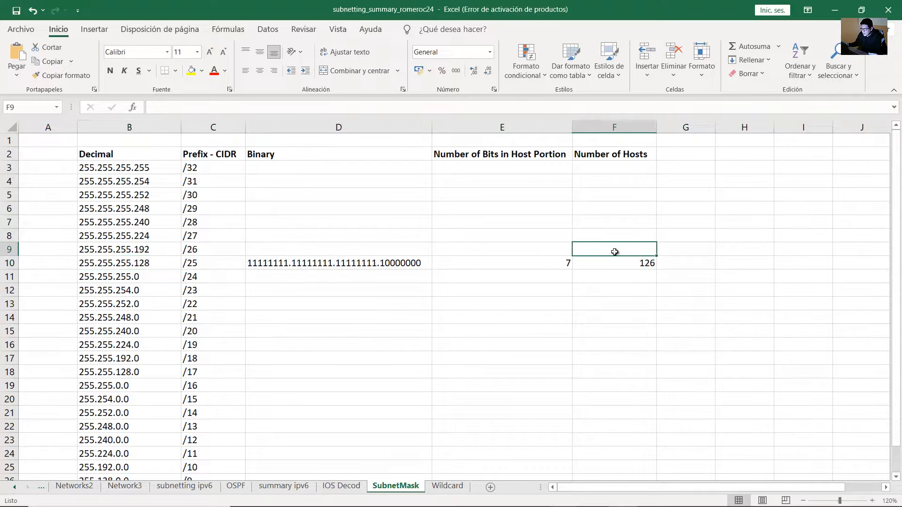
pyautogui.click(640, 263)
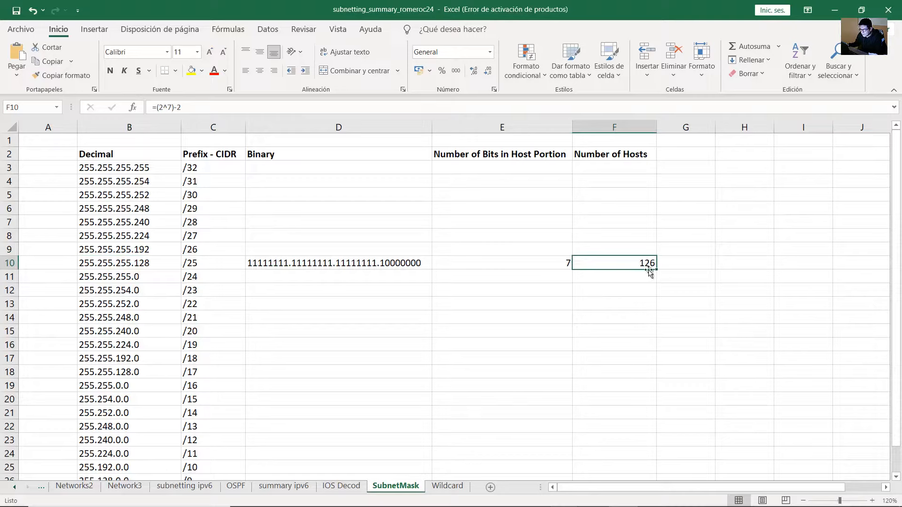
pyautogui.hotkey('alt', 'Tab')
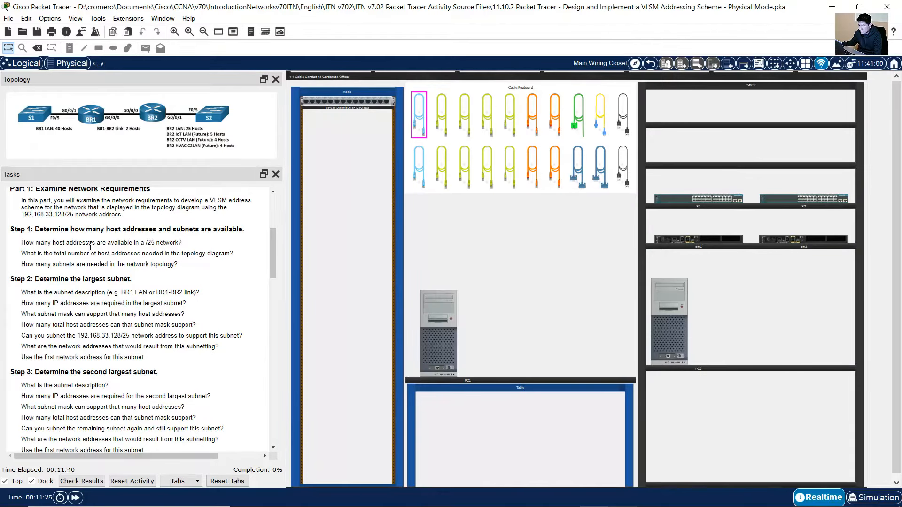
# Highlight the Step 1 questions on available and total host addresses
pyautogui.moveTo(41, 242); pyautogui.dragTo(188, 245)
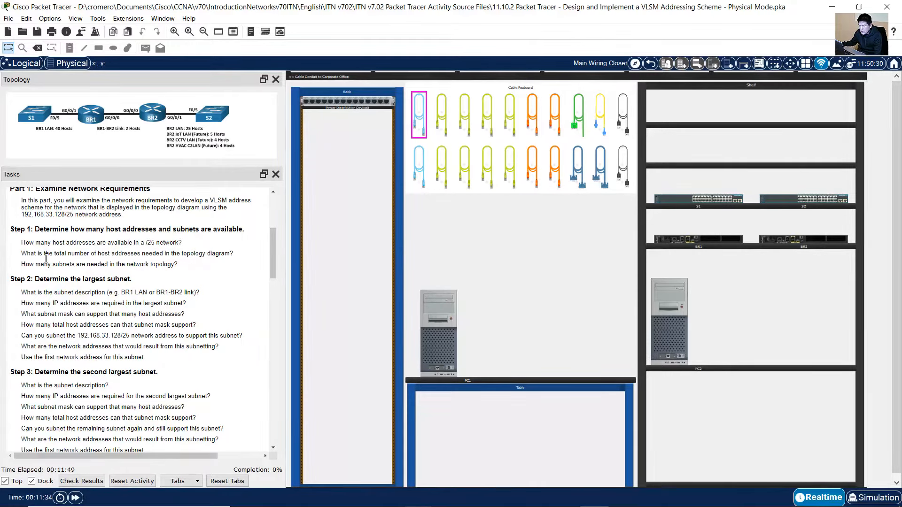
pyautogui.moveTo(27, 254); pyautogui.dragTo(234, 254)
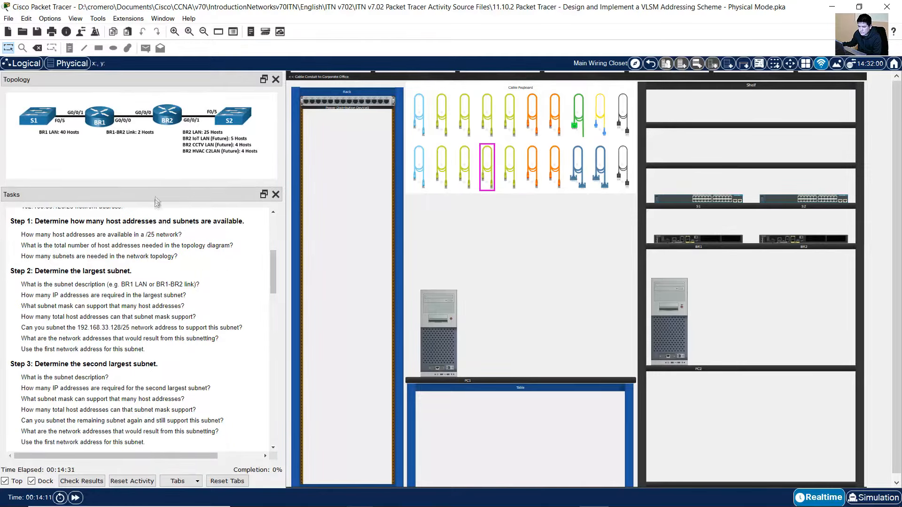
pyautogui.moveTo(163, 186)
pyautogui.mouseDown()
pyautogui.moveTo(217, 182)
pyautogui.moveTo(147, 179)
pyautogui.mouseUp()
pyautogui.scroll(1, 144, 281)
# Zoom into the topology diagram and pan right to show BR2 LAN's host requirements
pyautogui.rightClick(131, 172)
pyautogui.click(159, 178)
pyautogui.rightClick(138, 161)
pyautogui.click(154, 168)
pyautogui.rightClick(139, 168)
pyautogui.click(158, 174)
pyautogui.rightClick(143, 170)
pyautogui.click(158, 186)
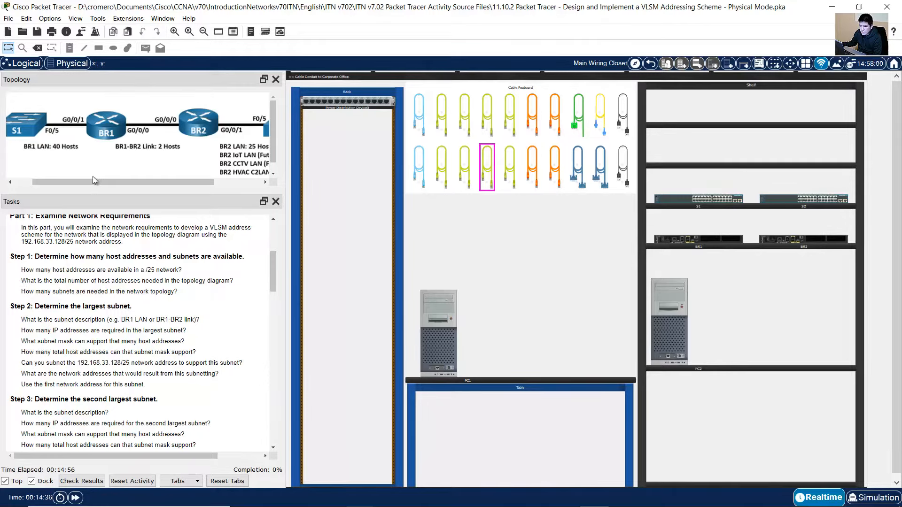
pyautogui.moveTo(95, 182); pyautogui.dragTo(144, 179)
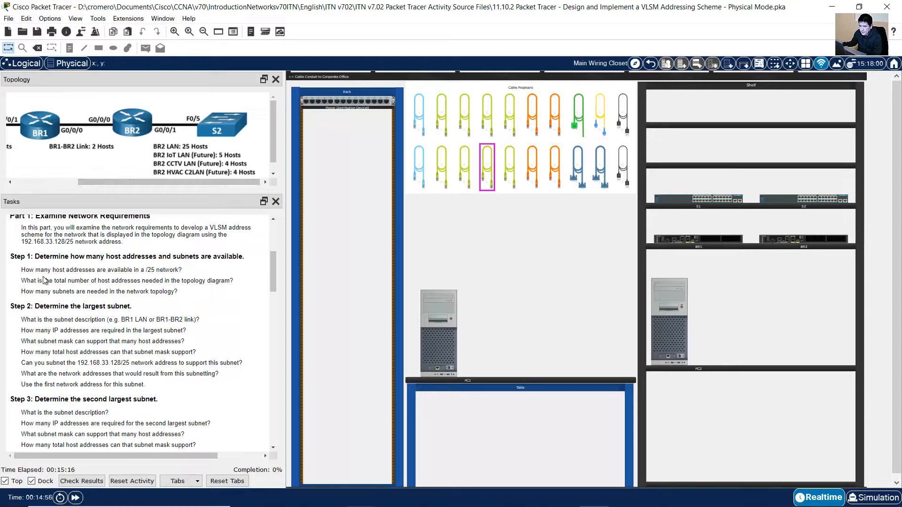
pyautogui.moveTo(34, 281); pyautogui.dragTo(232, 281)
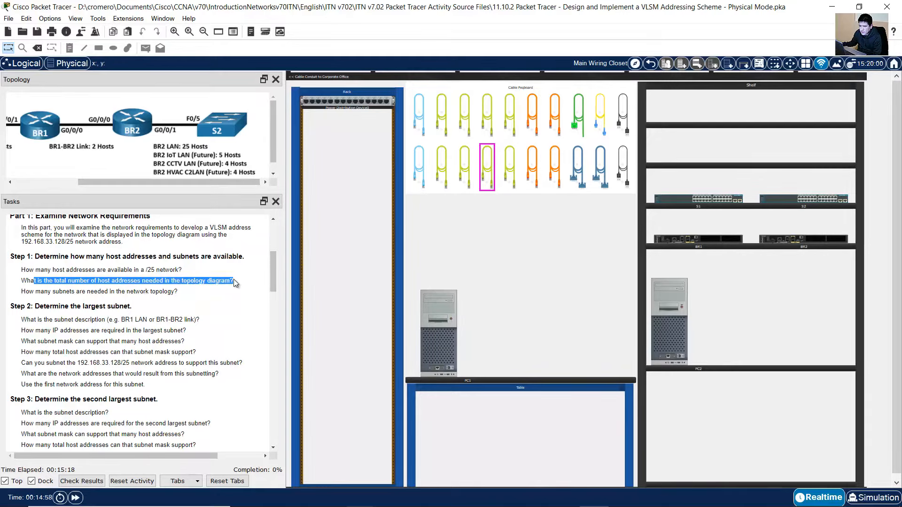
pyautogui.moveTo(25, 291); pyautogui.dragTo(179, 291)
pyautogui.moveTo(159, 183)
pyautogui.mouseDown()
pyautogui.moveTo(87, 156)
pyautogui.moveTo(158, 182)
pyautogui.mouseUp()
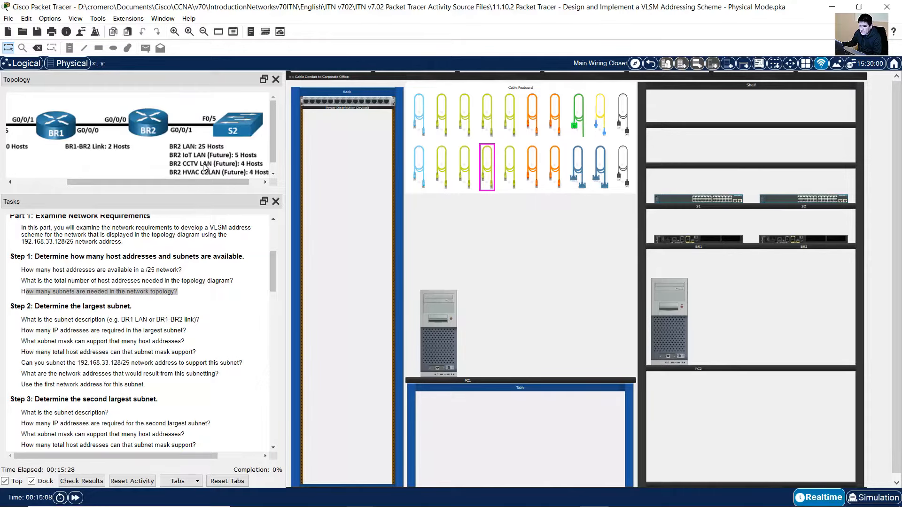
pyautogui.moveTo(196, 178)
pyautogui.mouseDown()
pyautogui.moveTo(161, 184)
pyautogui.moveTo(185, 187)
pyautogui.moveTo(182, 180)
pyautogui.mouseUp()
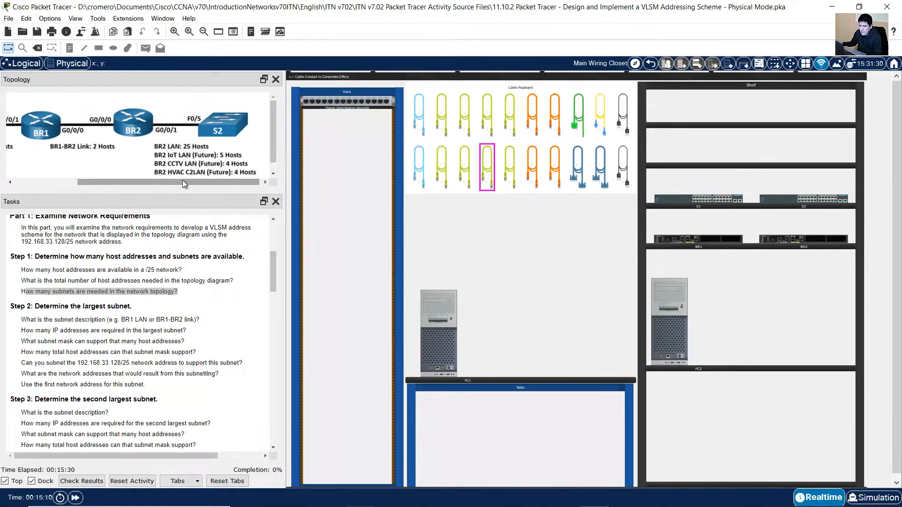
pyautogui.click(33, 293)
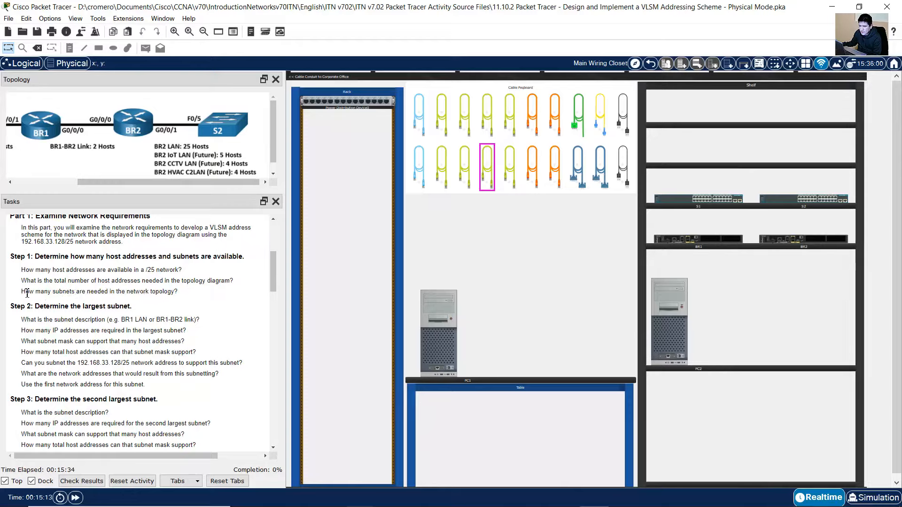
pyautogui.moveTo(67, 293); pyautogui.dragTo(182, 295)
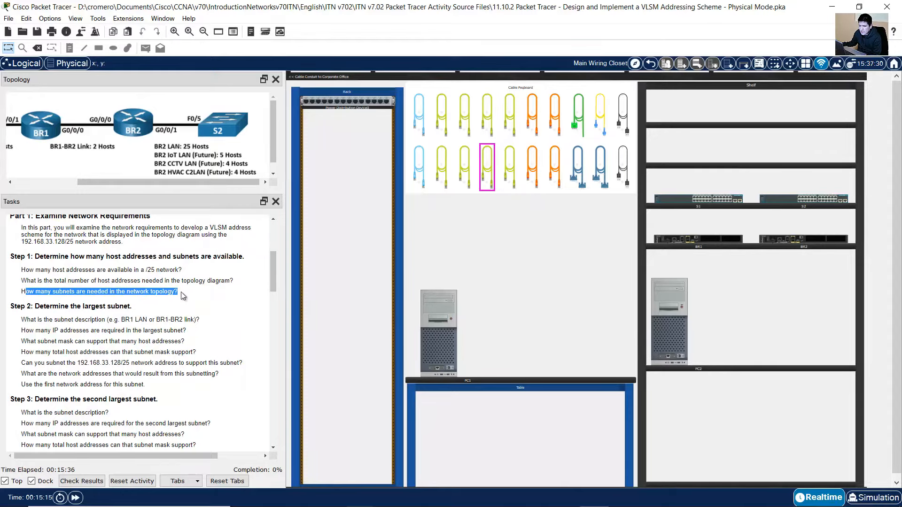
pyautogui.moveTo(182, 179); pyautogui.dragTo(130, 179)
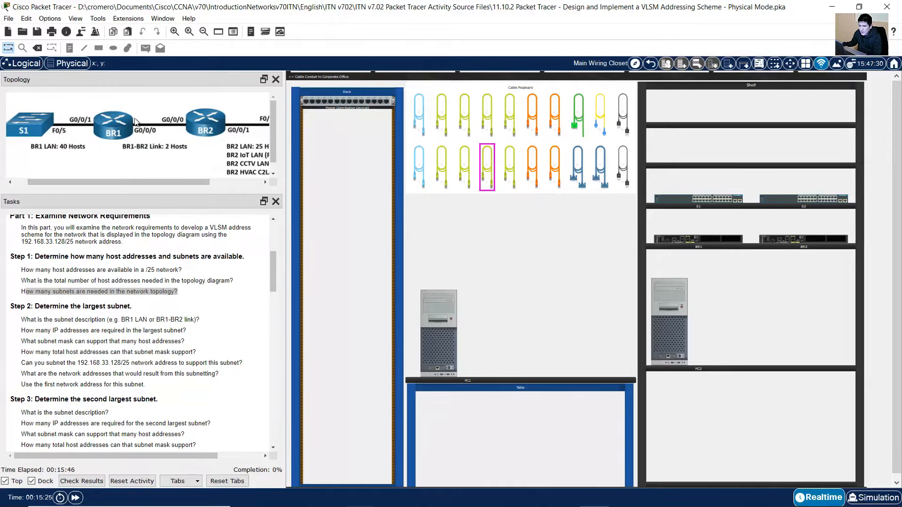
pyautogui.moveTo(174, 181); pyautogui.dragTo(200, 180)
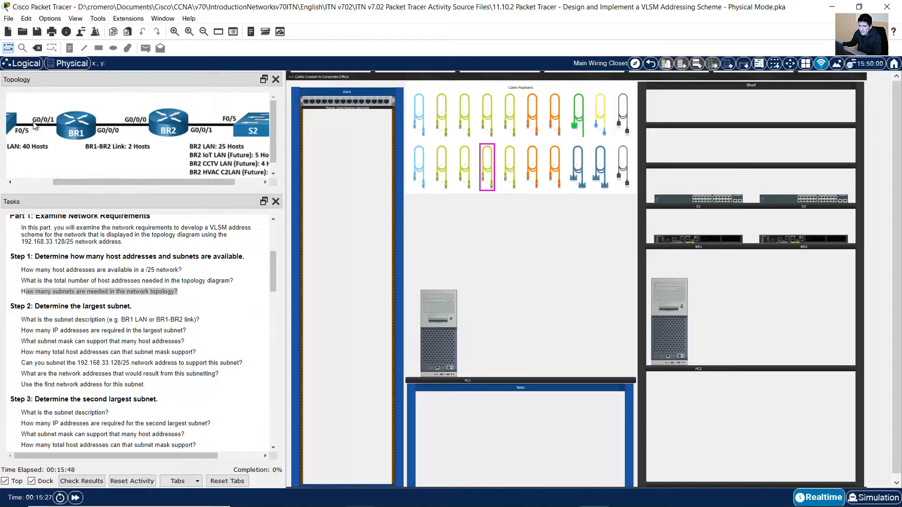
pyautogui.moveTo(72, 179); pyautogui.dragTo(58, 182)
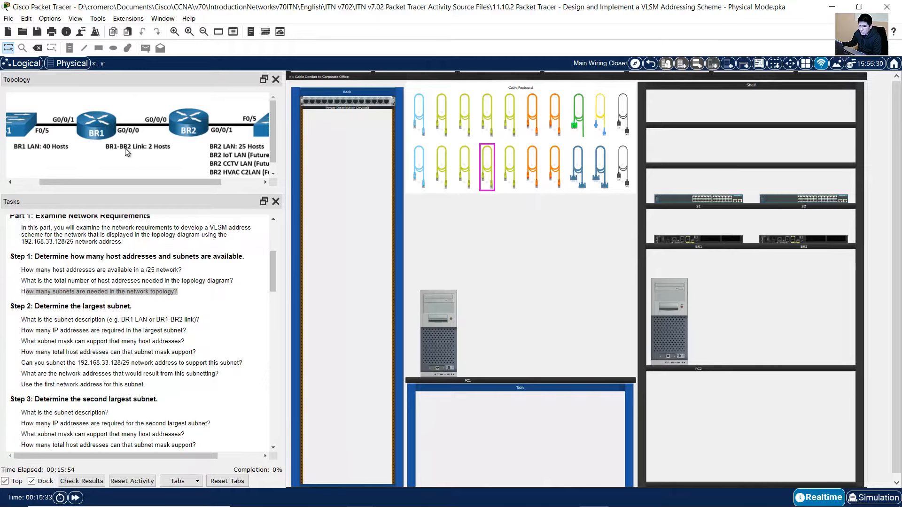
pyautogui.moveTo(146, 178); pyautogui.dragTo(185, 180)
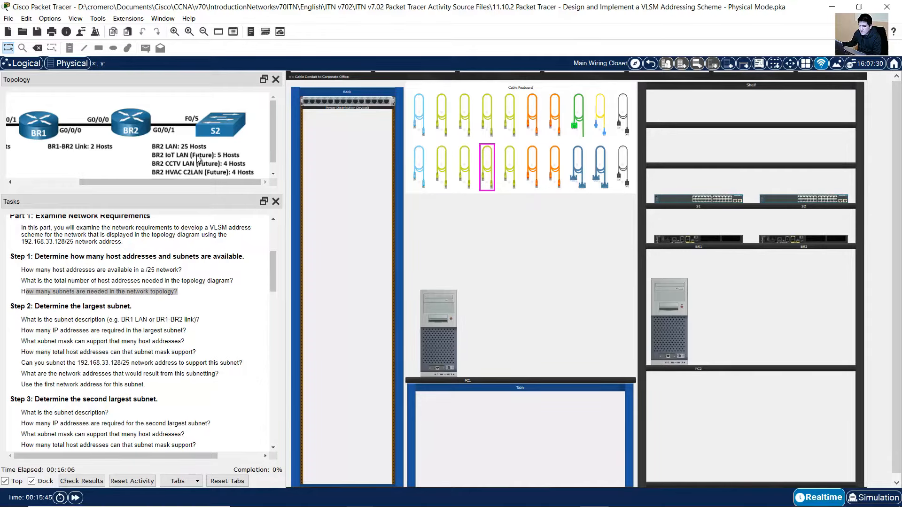
# Highlight the Step 2 largest-subnet questions, noting BR1 LAN's 40 hosts, then select Excel's /26 cell
pyautogui.scroll(-3, 139, 253)
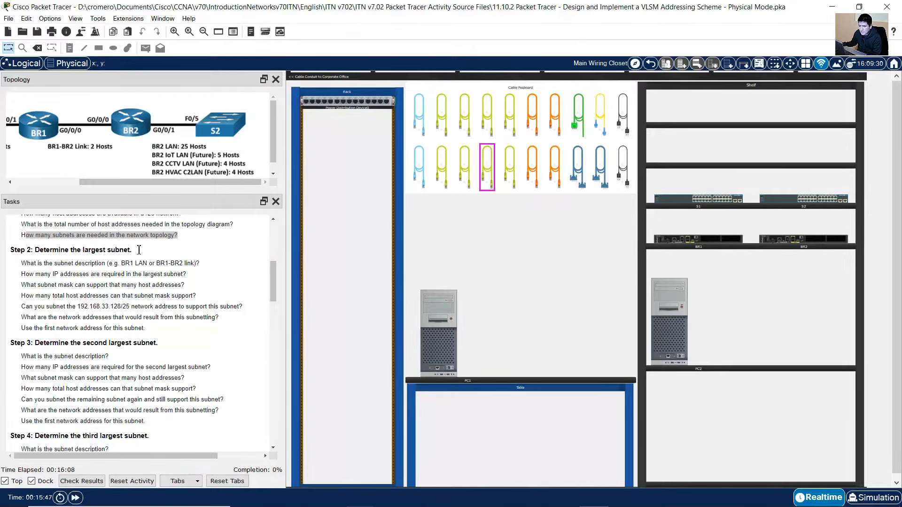
pyautogui.scroll(1, 103, 268)
pyautogui.moveTo(45, 235); pyautogui.dragTo(132, 236)
pyautogui.click(55, 251)
pyautogui.moveTo(27, 249); pyautogui.dragTo(199, 249)
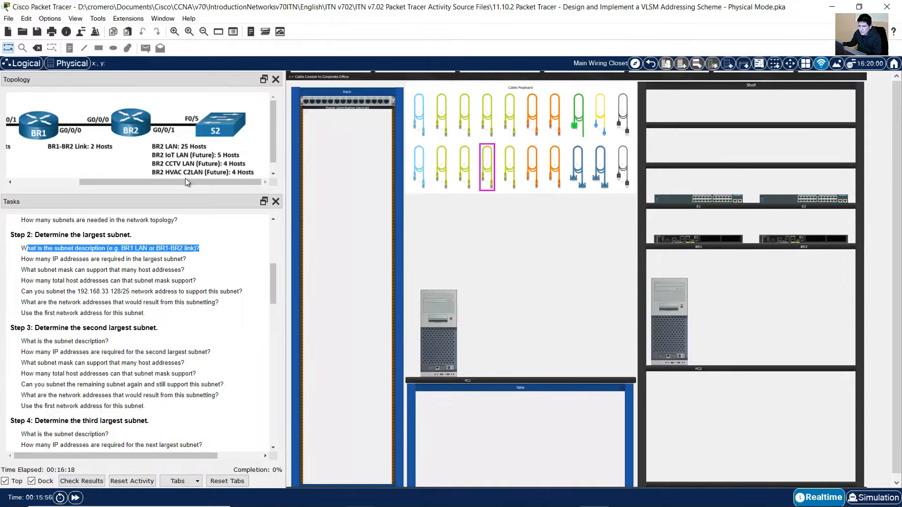
pyautogui.moveTo(185, 180); pyautogui.dragTo(113, 181)
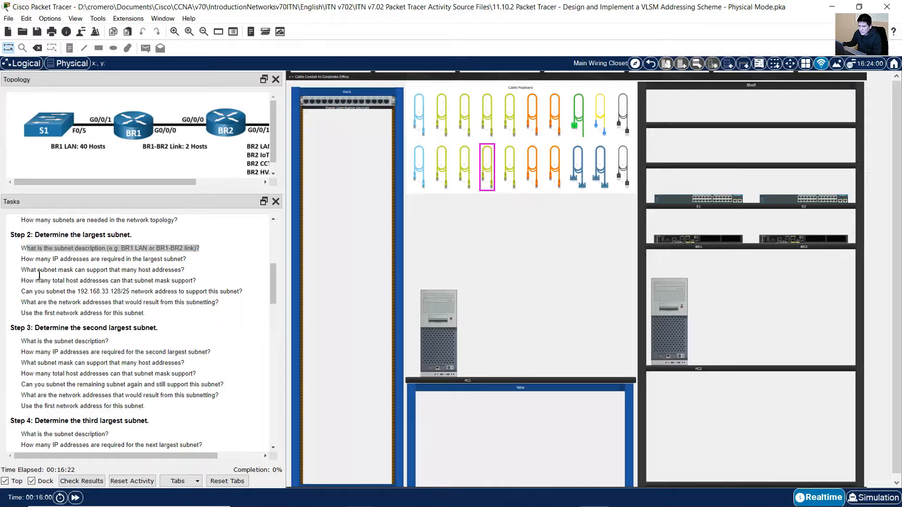
pyautogui.moveTo(26, 260); pyautogui.dragTo(192, 260)
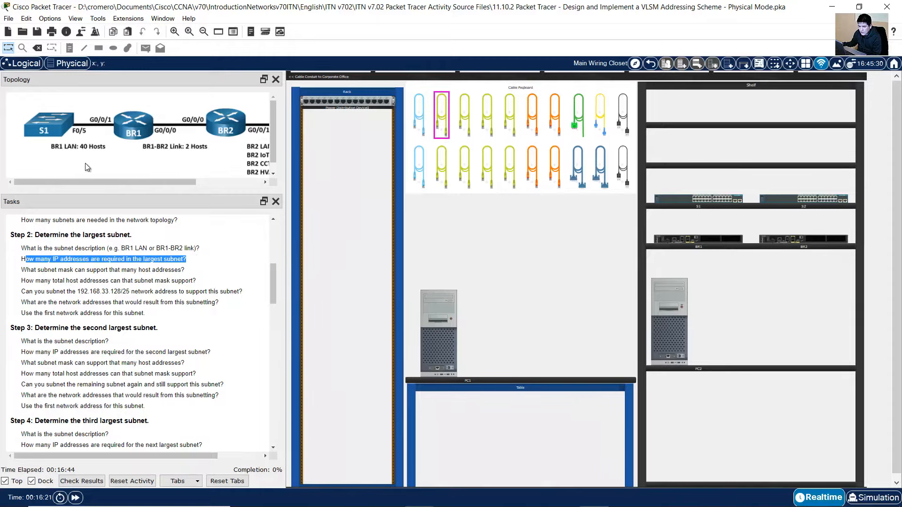
pyautogui.click(86, 148)
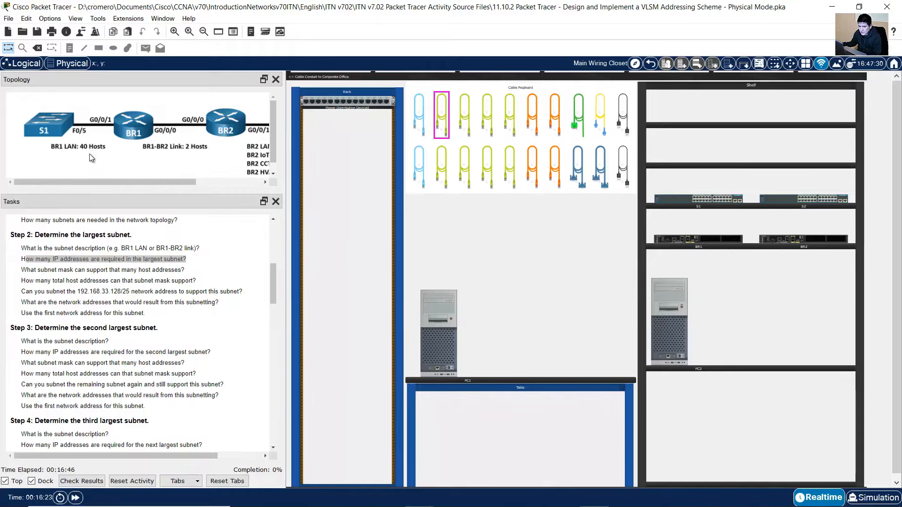
pyautogui.moveTo(26, 272); pyautogui.dragTo(191, 272)
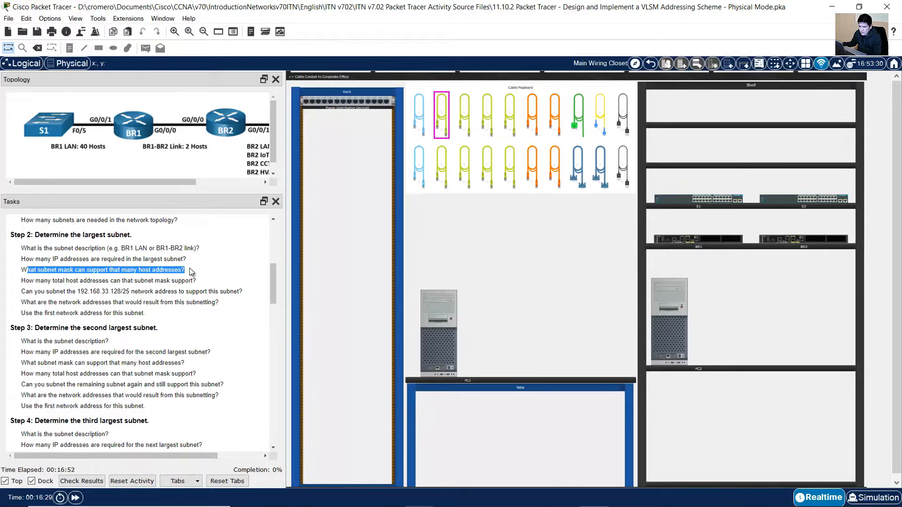
pyautogui.hotkey('alt', 'Tab')
pyautogui.click(221, 250)
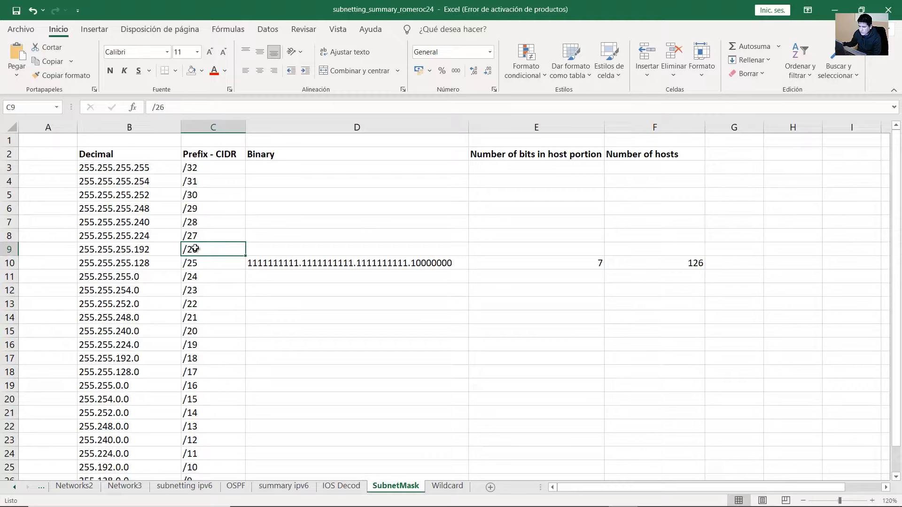
# Enter =32-26 in E9 so the /26 row shows 6 host bits, then open F9
pyautogui.doubleClick(195, 248)
pyautogui.moveTo(211, 249); pyautogui.dragTo(168, 244)
pyautogui.click(522, 247)
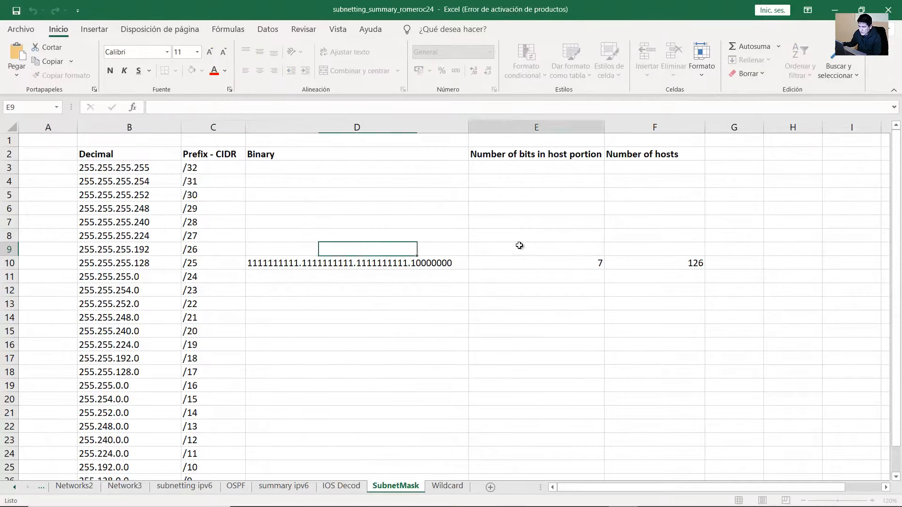
pyautogui.write('7')
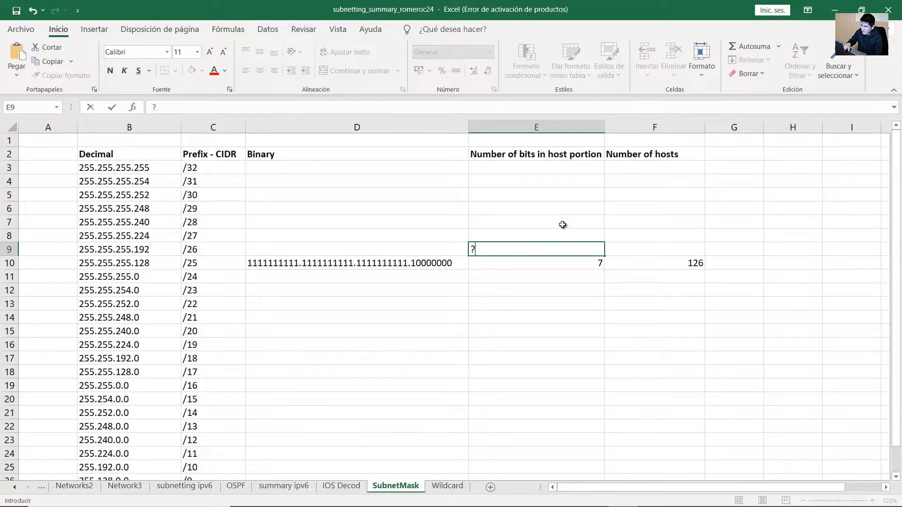
pyautogui.press('BackSpace')
pyautogui.write('=3')
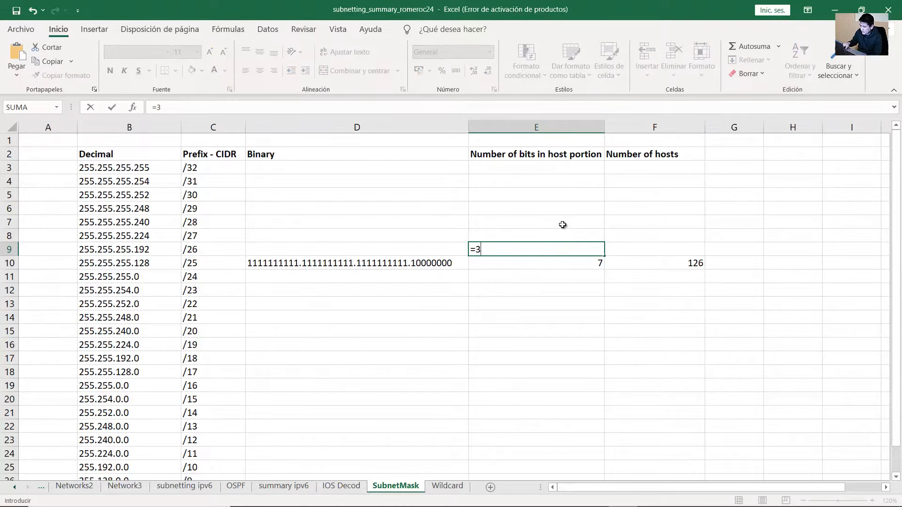
pyautogui.write('2-26')
pyautogui.press('Return')
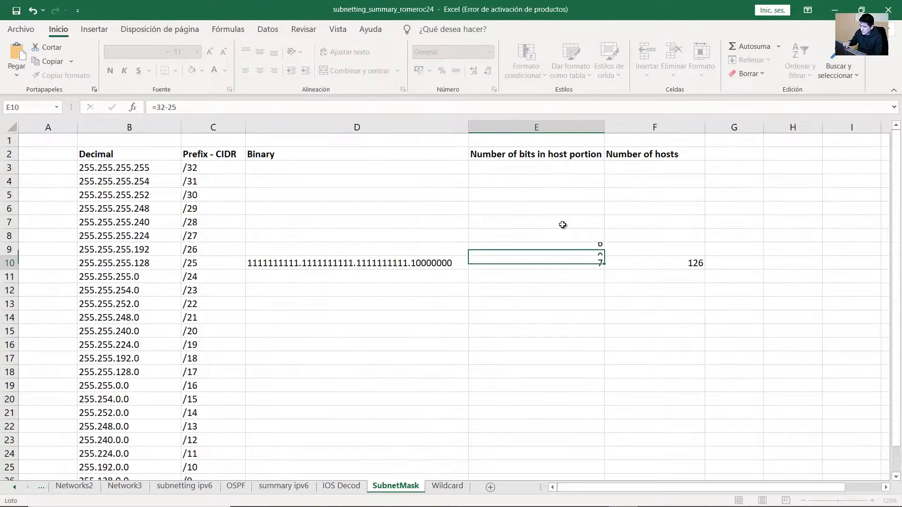
pyautogui.click(583, 250)
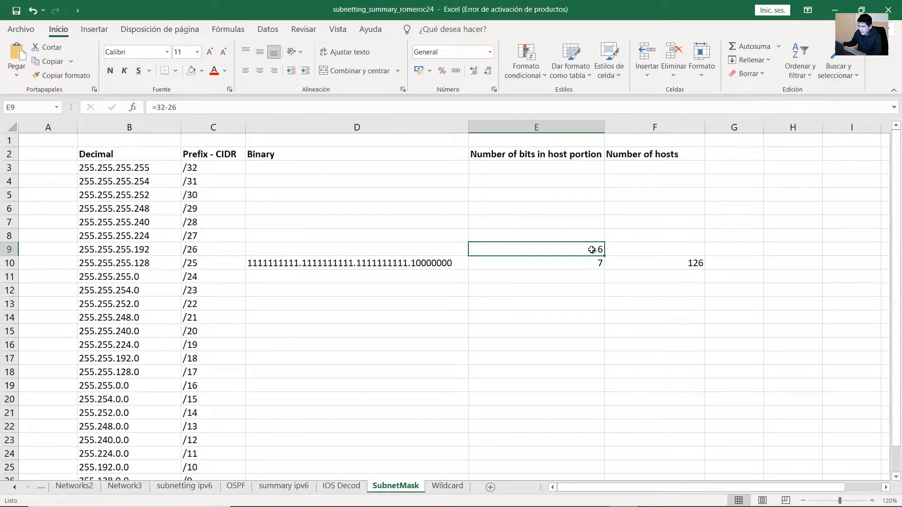
pyautogui.doubleClick(590, 250)
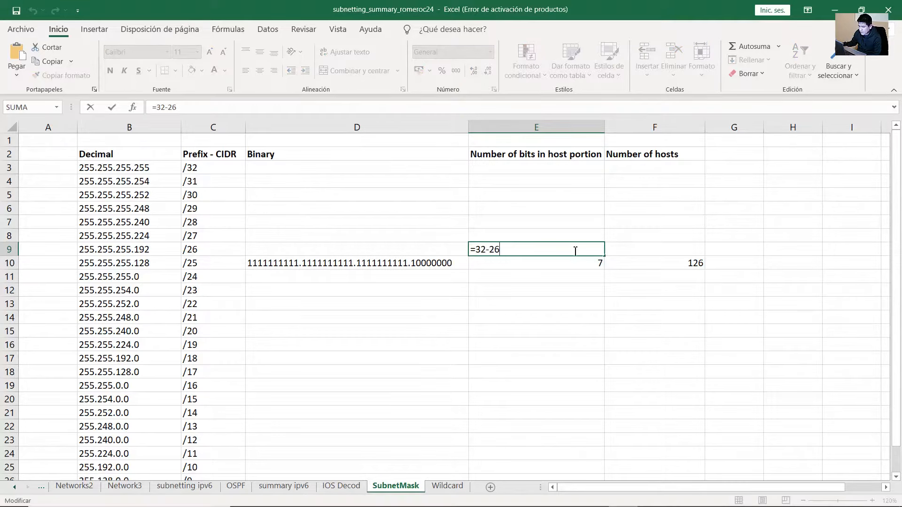
pyautogui.press('Return')
pyautogui.click(540, 246)
pyautogui.click(191, 249)
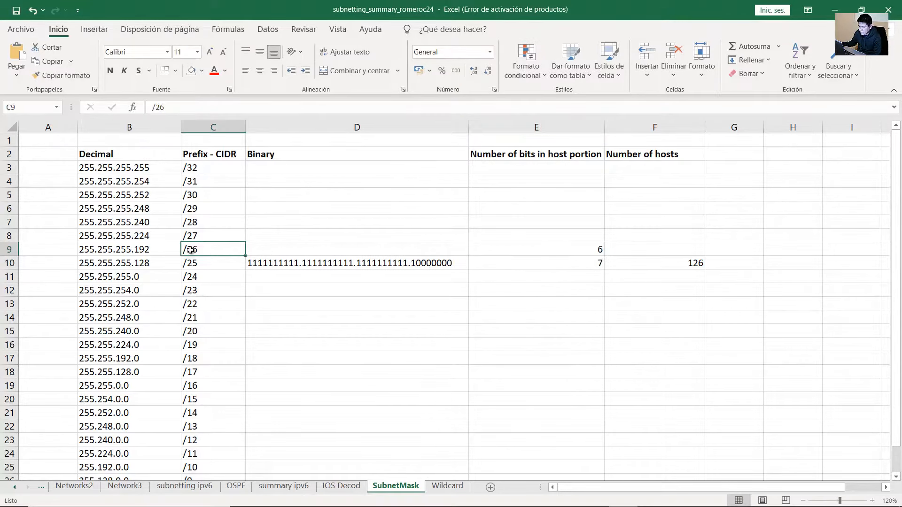
pyautogui.click(540, 245)
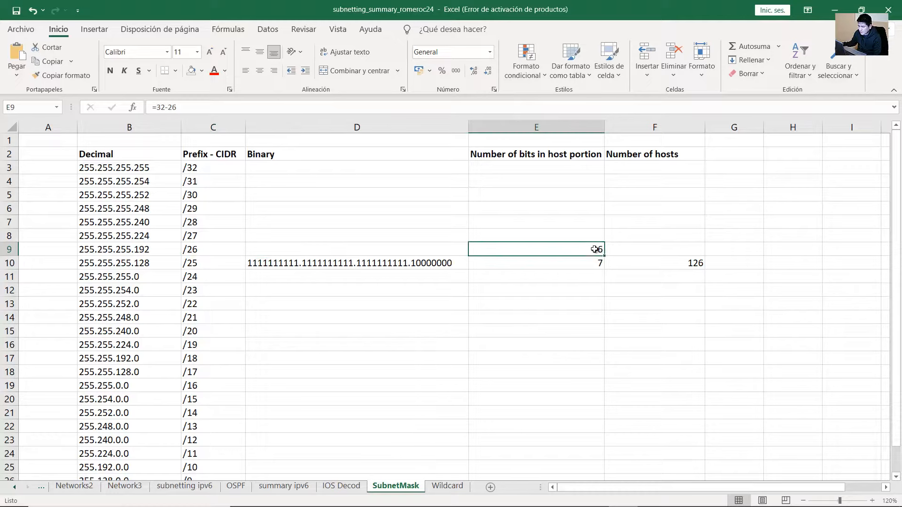
pyautogui.click(630, 248)
pyautogui.doubleClick(631, 248)
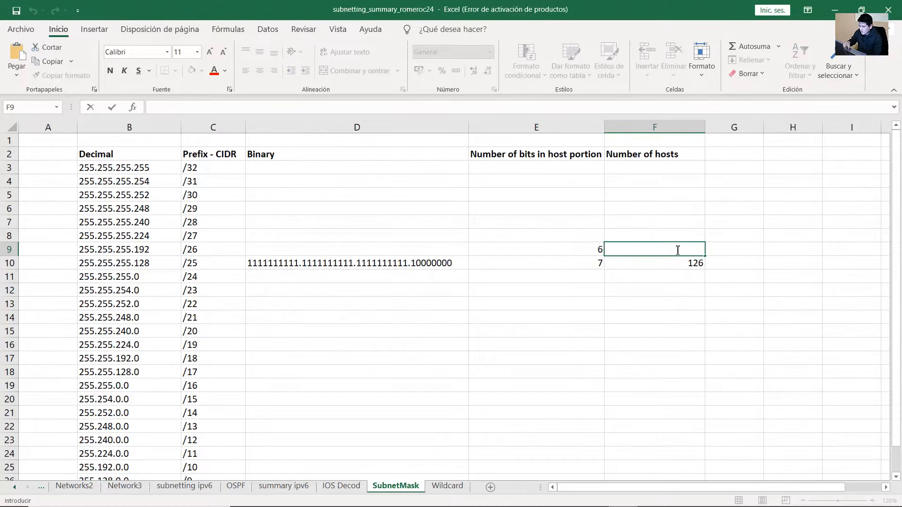
# Enter =(2^6)-2 in F9 so the /26 row shows 62 usable hosts
pyautogui.write('=')
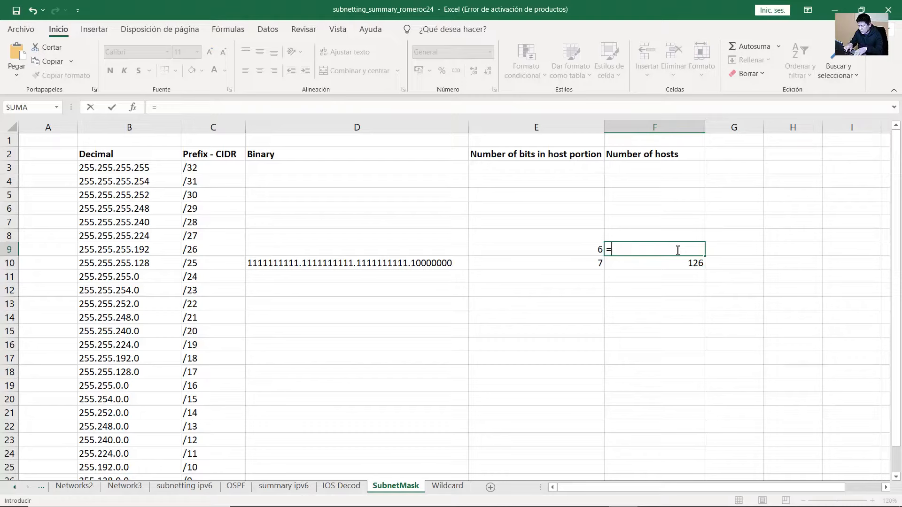
pyautogui.write('(')
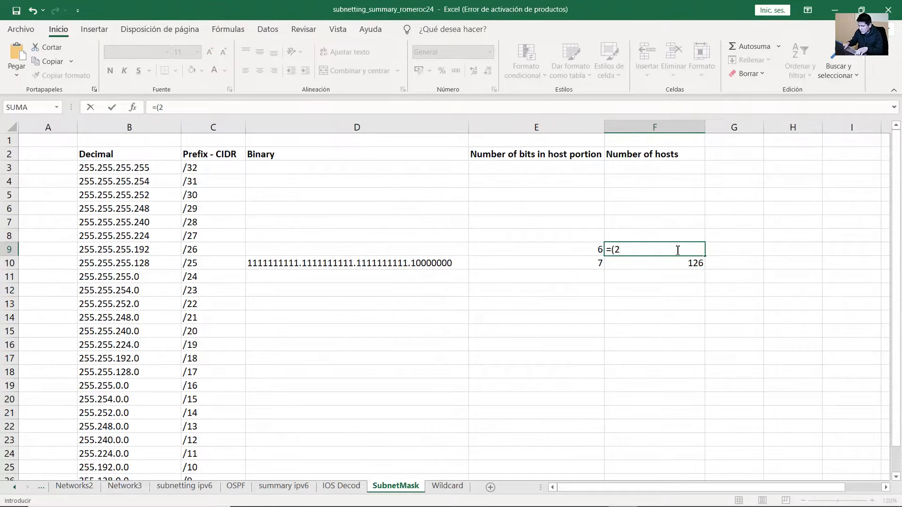
pyautogui.write('2^6')
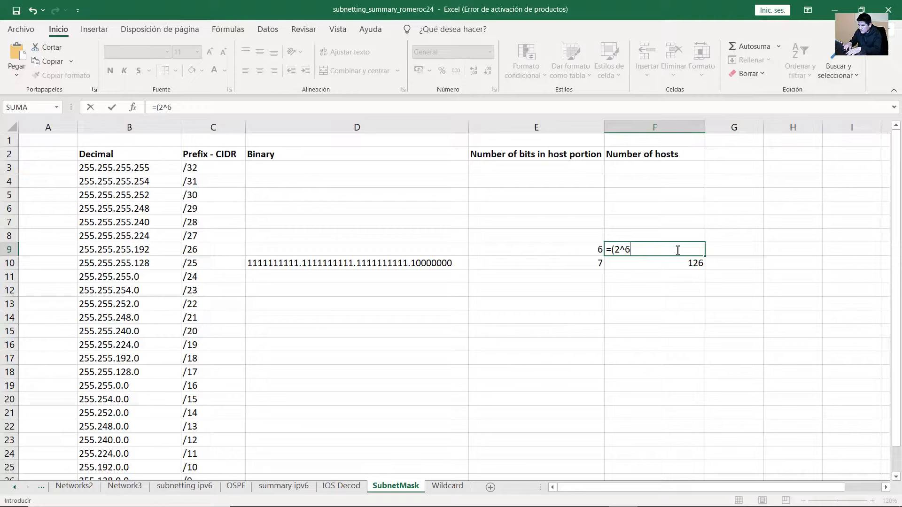
pyautogui.write(')-2')
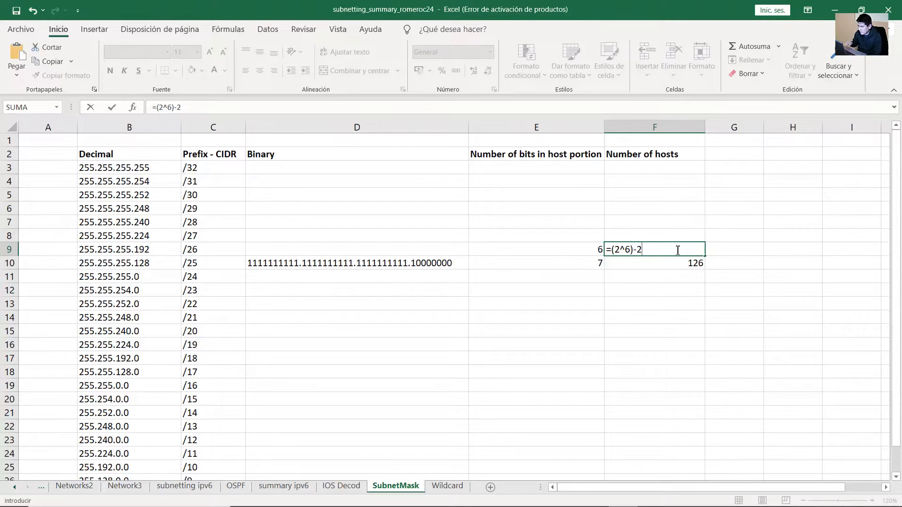
pyautogui.press('Return')
pyautogui.click(678, 250)
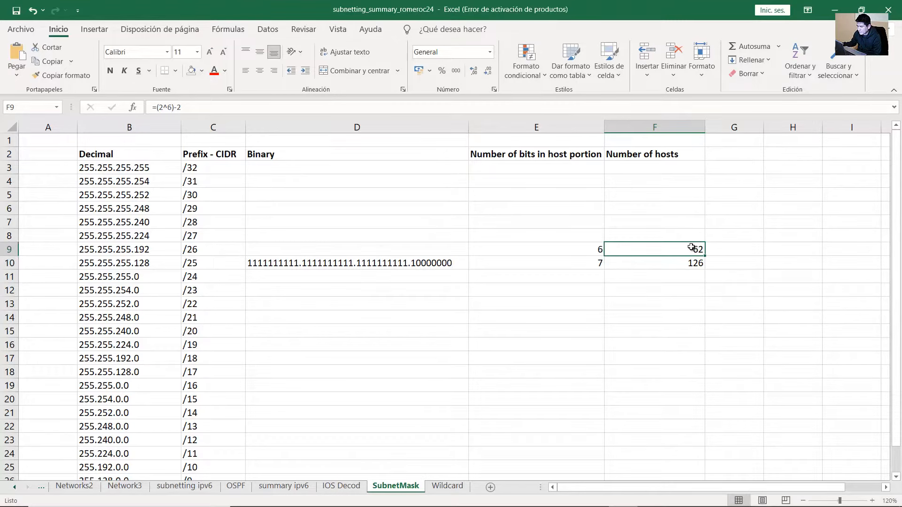
pyautogui.moveTo(690, 251); pyautogui.dragTo(572, 252)
pyautogui.click(685, 251)
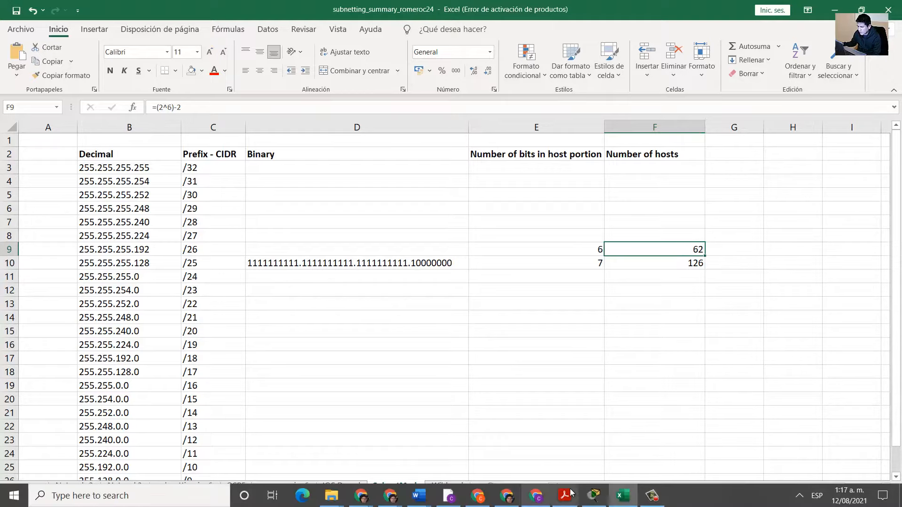
# Check Packet Tracer, then recheck the /26 host formula back in Excel
pyautogui.click(829, 6)
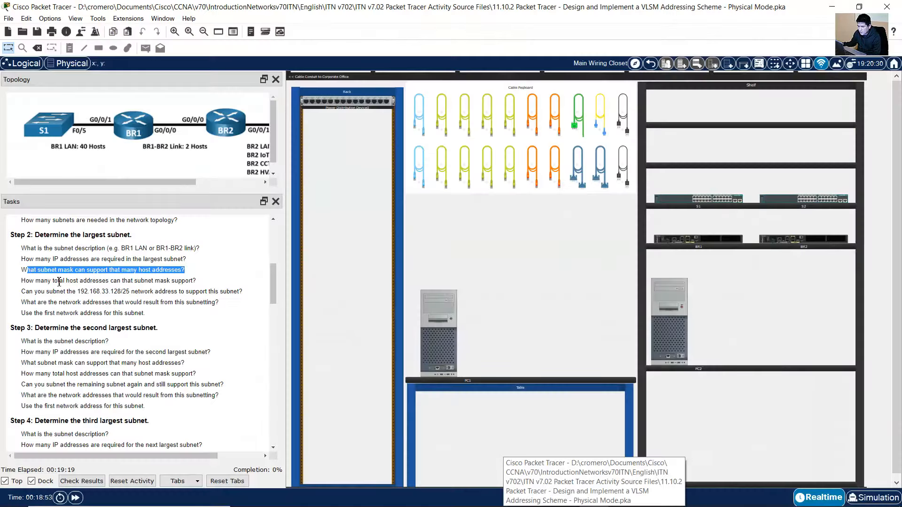
pyautogui.click(118, 272)
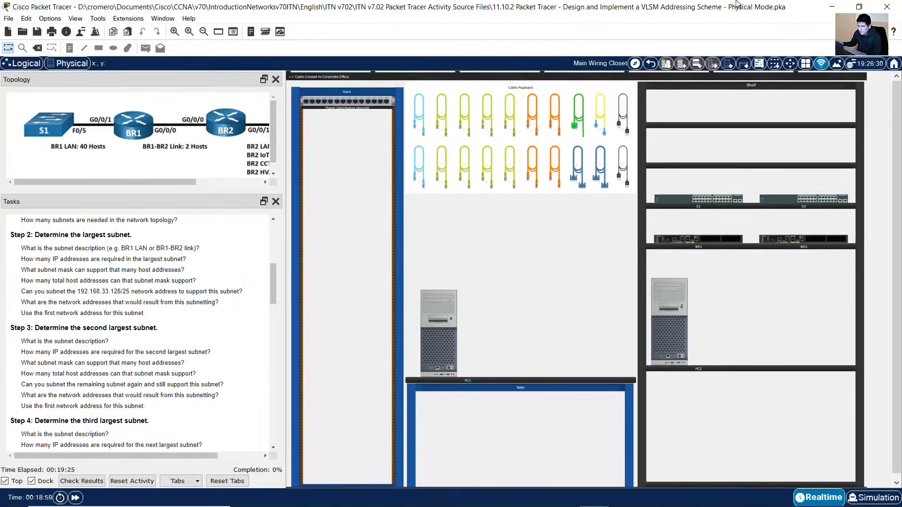
pyautogui.click(623, 496)
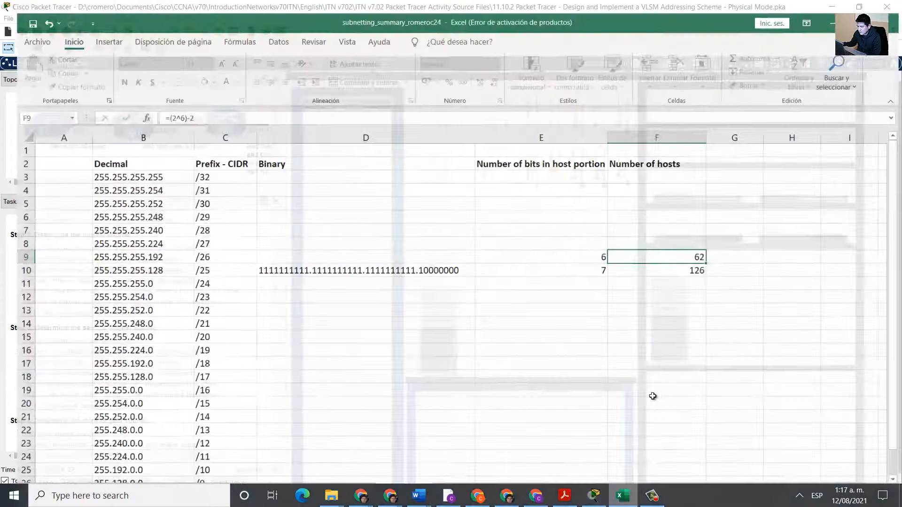
pyautogui.press('F2')
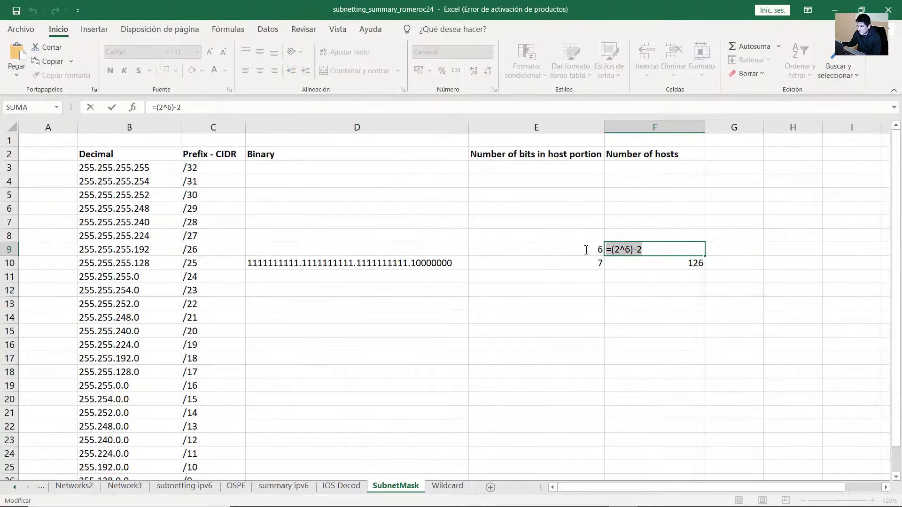
pyautogui.press('Return')
pyautogui.click(700, 245)
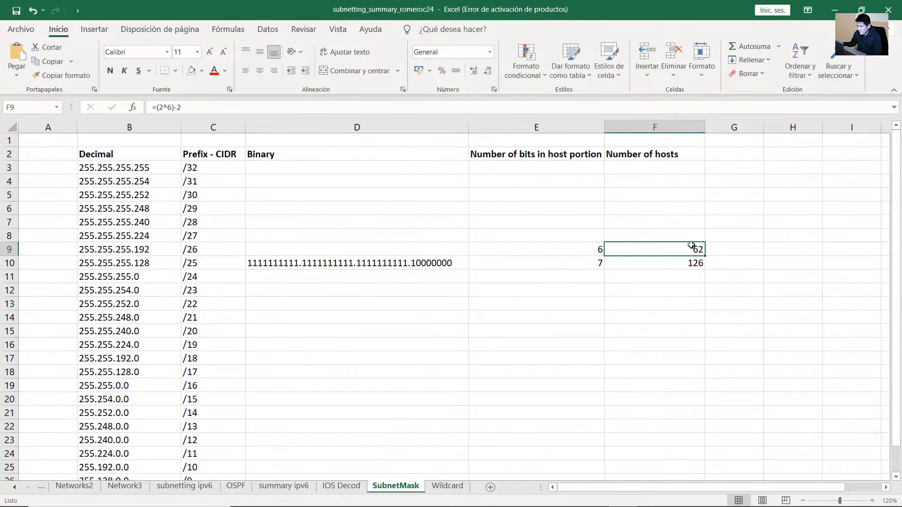
pyautogui.click(233, 248)
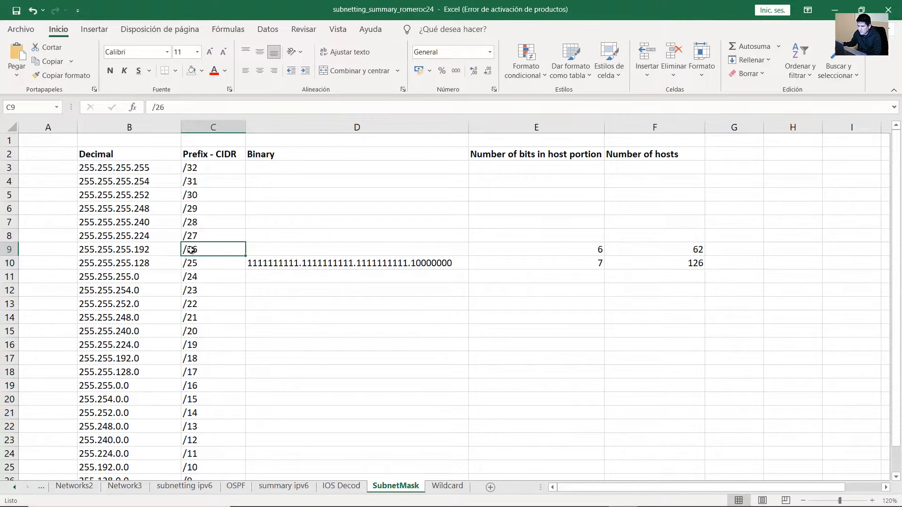
# Select the /27 row's 255.255.255.224 mask and prefix
pyautogui.click(522, 235)
pyautogui.click(202, 237)
pyautogui.moveTo(160, 237); pyautogui.dragTo(224, 236)
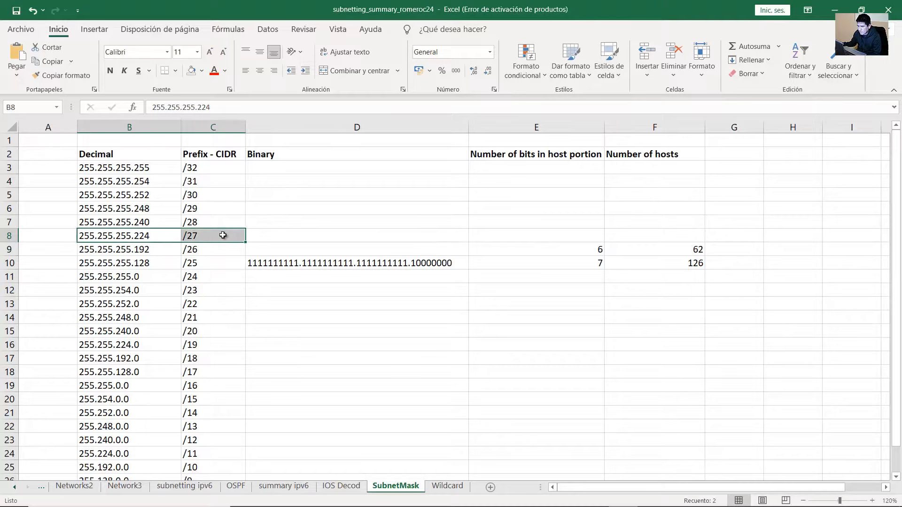
# Enter =32-27 in E8 so the /27 row shows 5 host bits
pyautogui.click(559, 233)
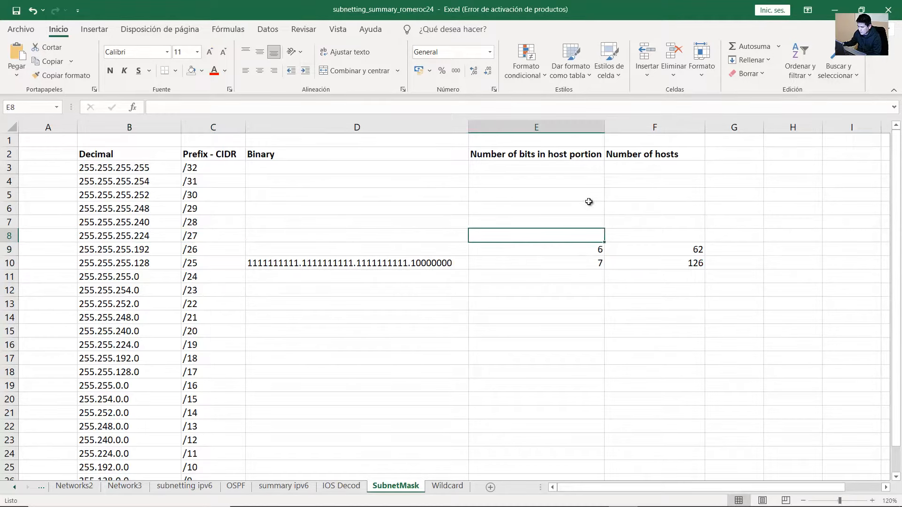
pyautogui.write('=32-27')
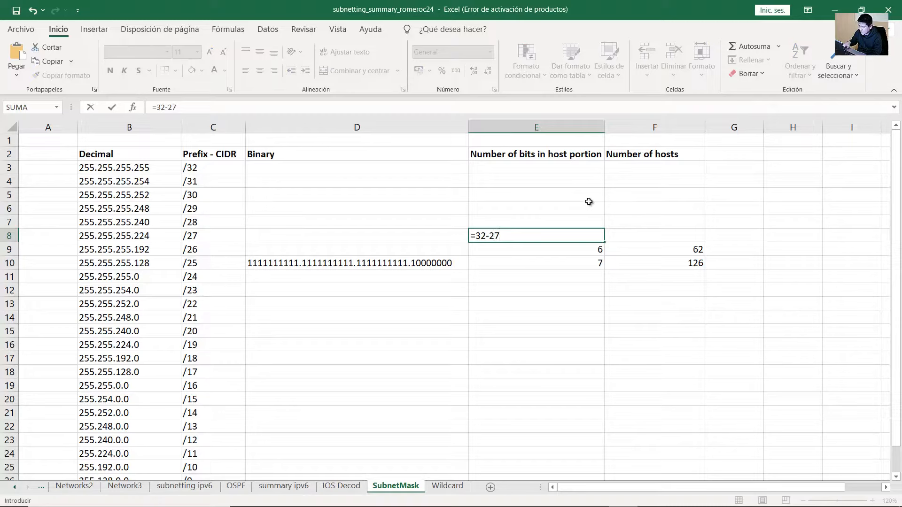
pyautogui.press('Return')
pyautogui.click(578, 235)
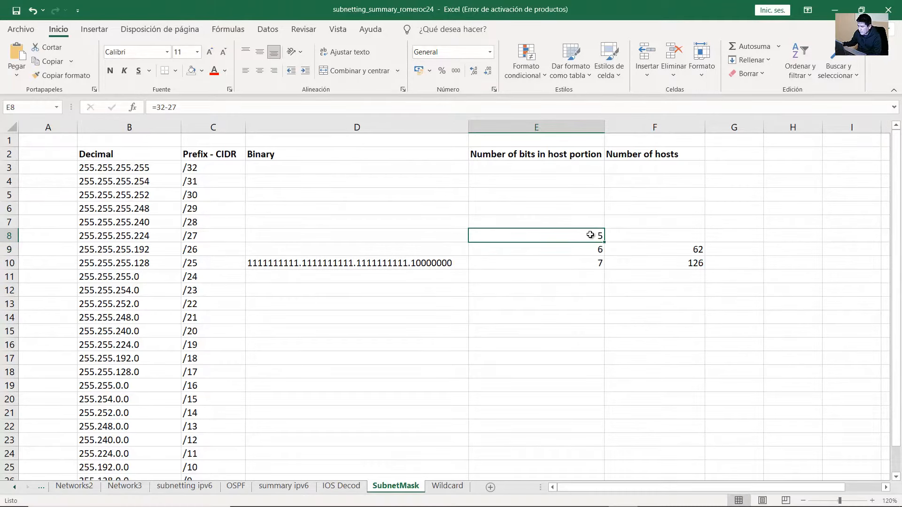
# Enter =(2^5)-2 in F8, giving 30 usable hosts for /27
pyautogui.click(641, 232)
pyautogui.doubleClick(679, 228)
pyautogui.write('=(')
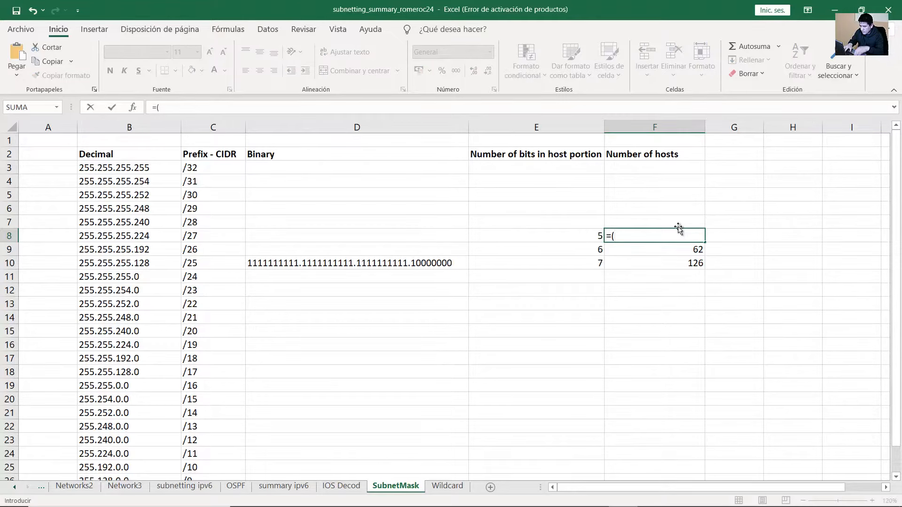
pyautogui.write('2^5')
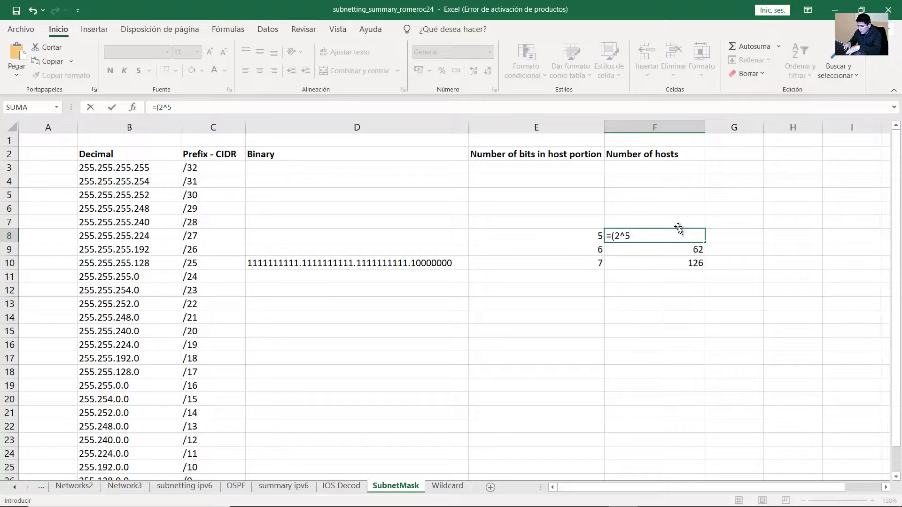
pyautogui.write('(')
pyautogui.press('BackSpace')
pyautogui.write(')-2')
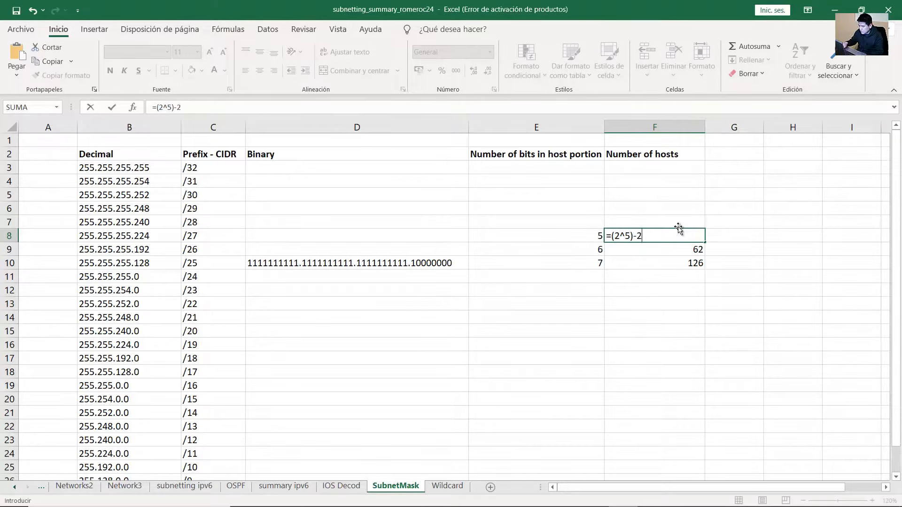
pyautogui.press('Return')
pyautogui.click(673, 233)
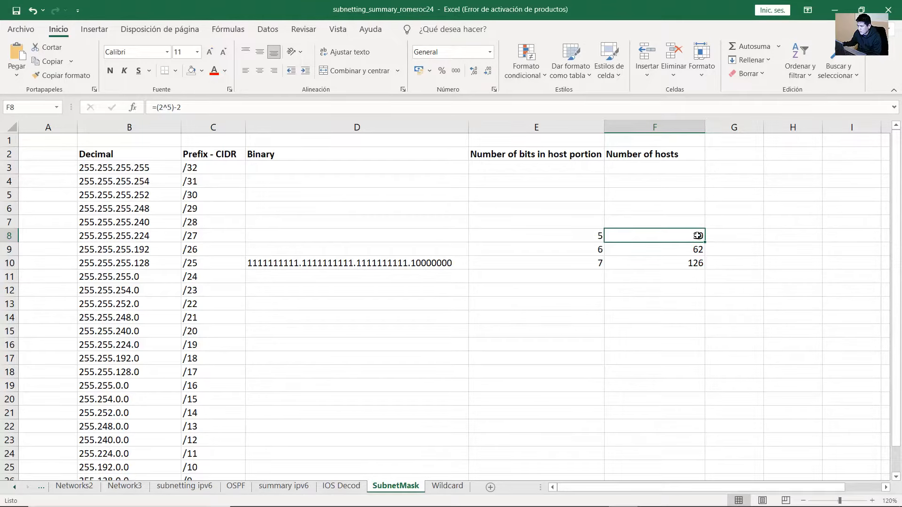
# Review the /27 and /26 rows, including the 255.255.255.192 mask, then minimize Excel
pyautogui.moveTo(582, 236); pyautogui.dragTo(213, 250)
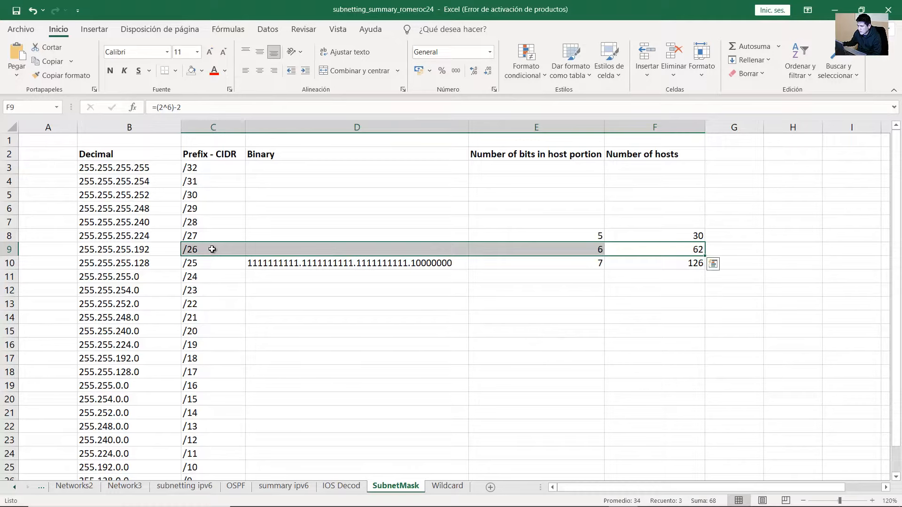
pyautogui.click(213, 249)
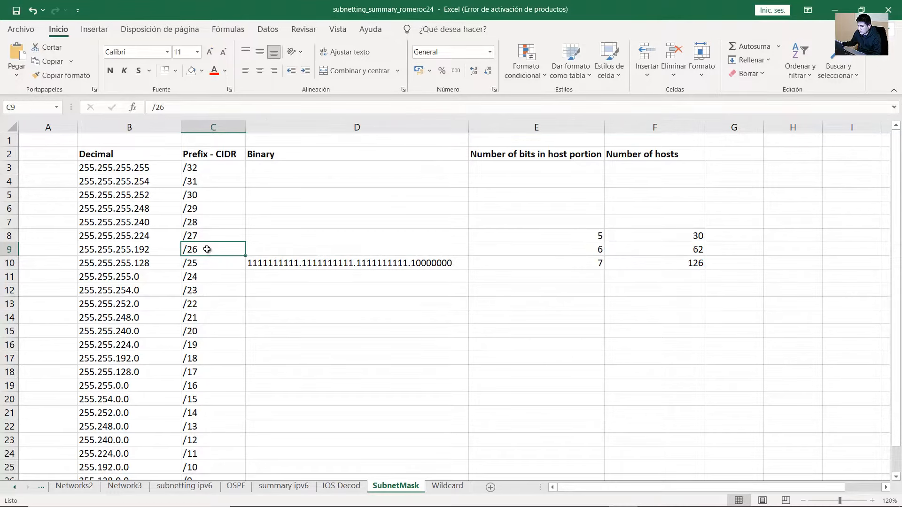
pyautogui.click(81, 252)
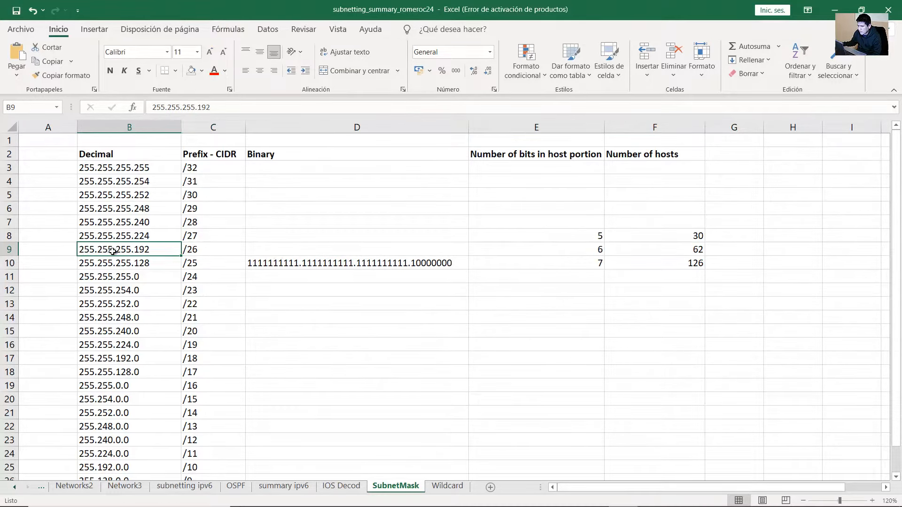
pyautogui.click(835, 9)
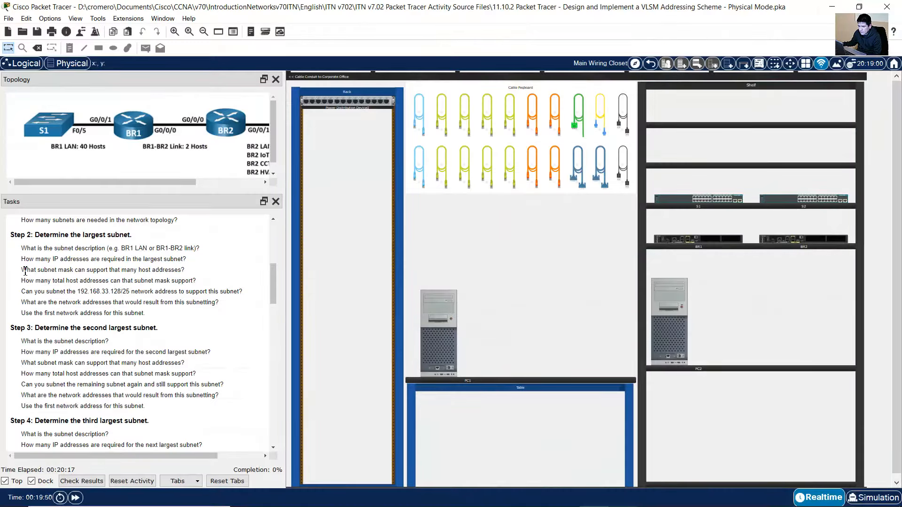
pyautogui.moveTo(59, 271); pyautogui.dragTo(188, 271)
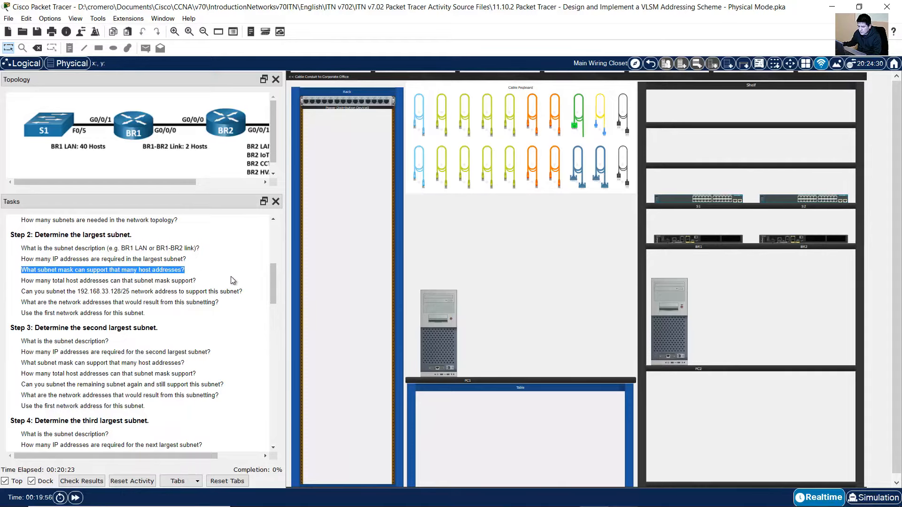
pyautogui.click(21, 282)
pyautogui.moveTo(21, 282); pyautogui.dragTo(197, 282)
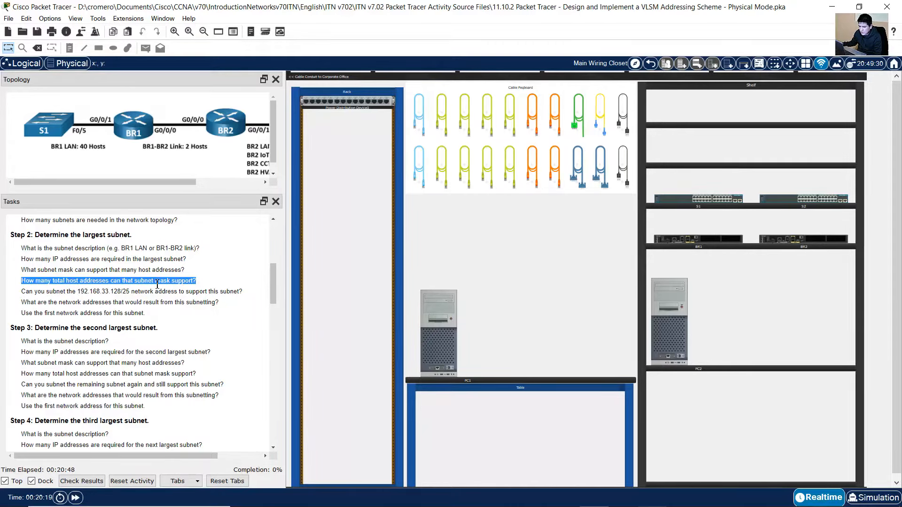
pyautogui.click(651, 414)
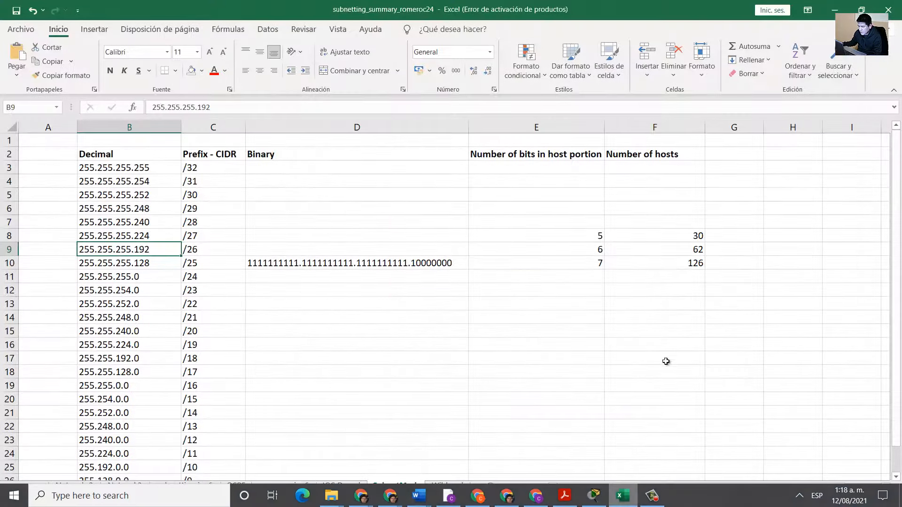
pyautogui.moveTo(690, 249); pyautogui.dragTo(198, 250)
pyautogui.click(187, 252)
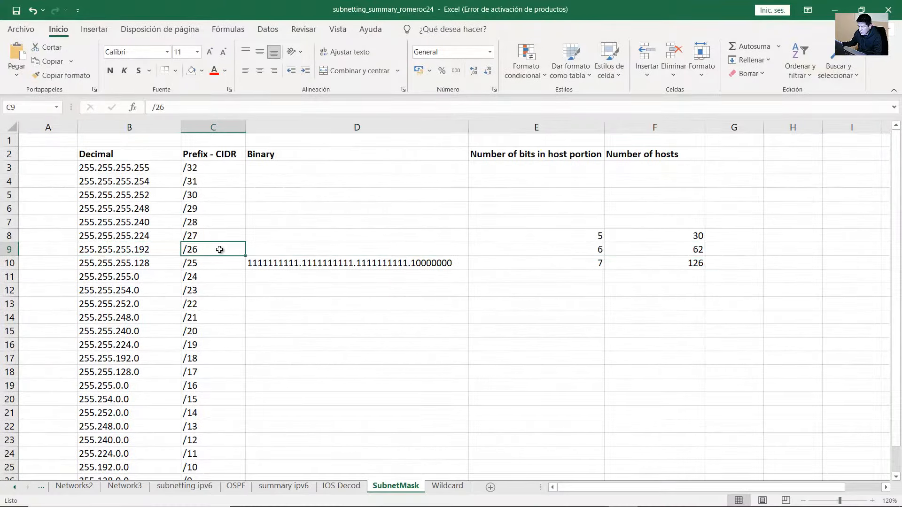
pyautogui.click(698, 249)
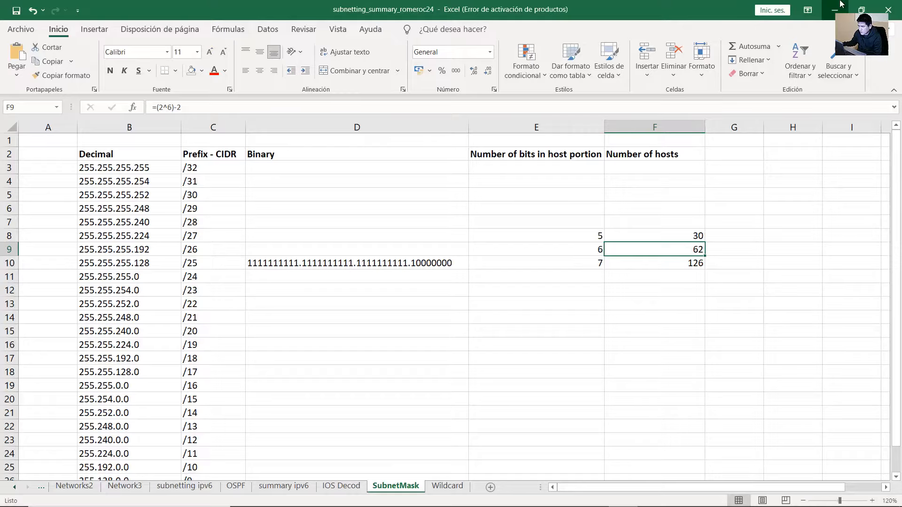
pyautogui.hotkey('alt', 'Tab')
pyautogui.moveTo(21, 292); pyautogui.dragTo(250, 290)
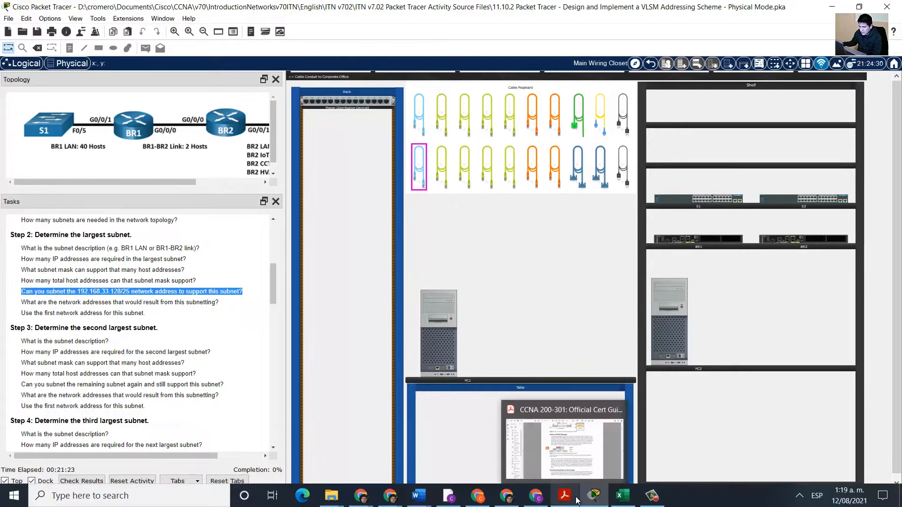
# Review the /25 host count and the /26 row in the Excel workbook
pyautogui.click(621, 497)
pyautogui.click(653, 263)
pyautogui.click(196, 249)
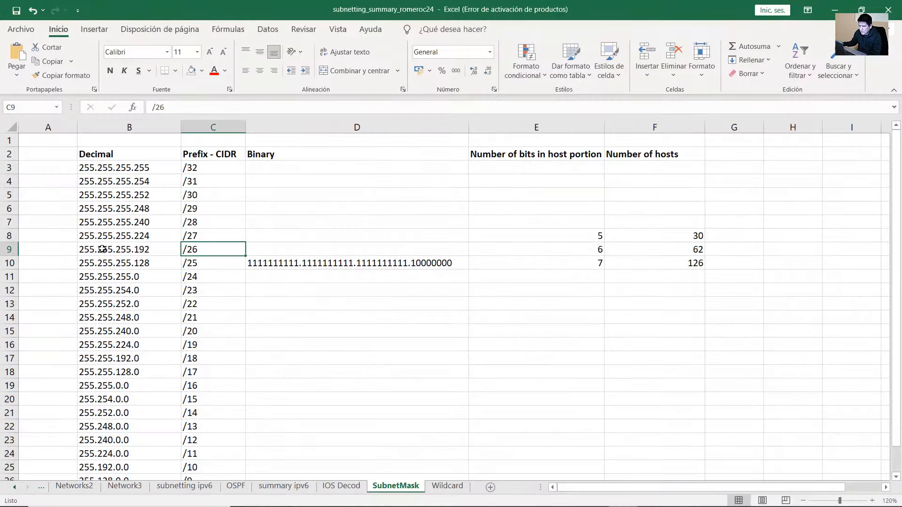
pyautogui.moveTo(103, 249); pyautogui.dragTo(616, 250)
pyautogui.click(223, 252)
# Highlight the Step 2 lines in the Tasks panel: the /25 prefix, resulting network addresses, and using the first one
pyautogui.click(835, 10)
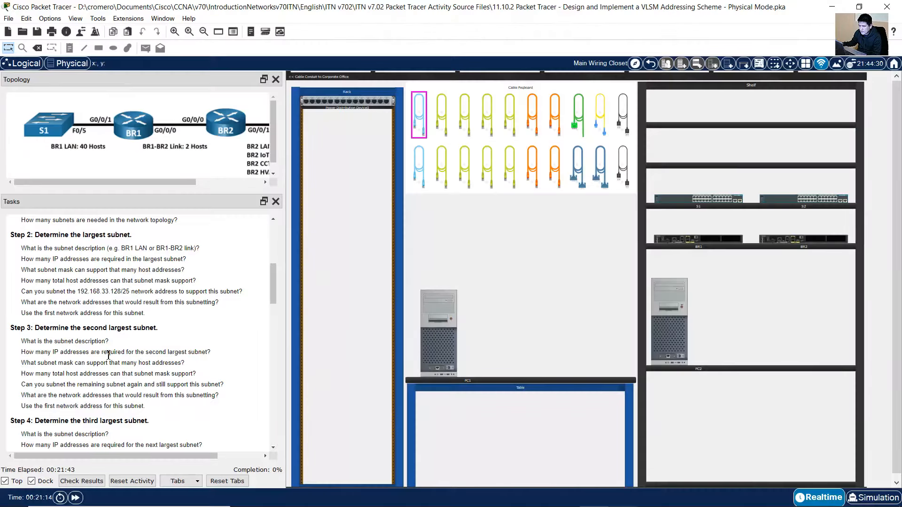
pyautogui.moveTo(119, 292); pyautogui.dragTo(136, 292)
pyautogui.click(121, 296)
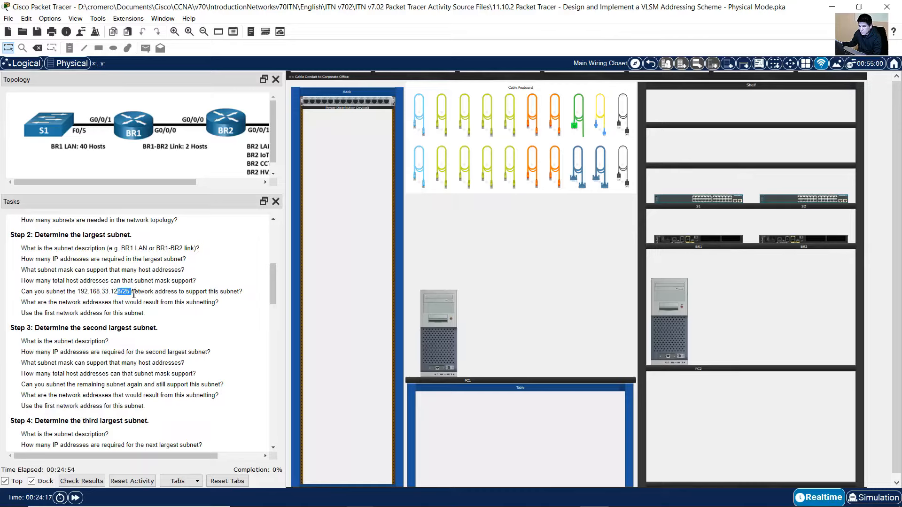
pyautogui.click(128, 294)
pyautogui.doubleClick(131, 292)
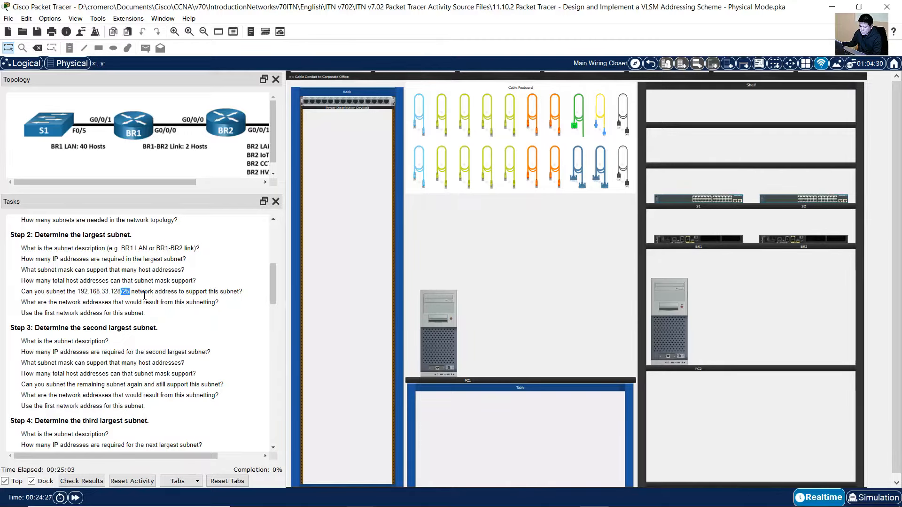
pyautogui.moveTo(27, 303); pyautogui.dragTo(225, 303)
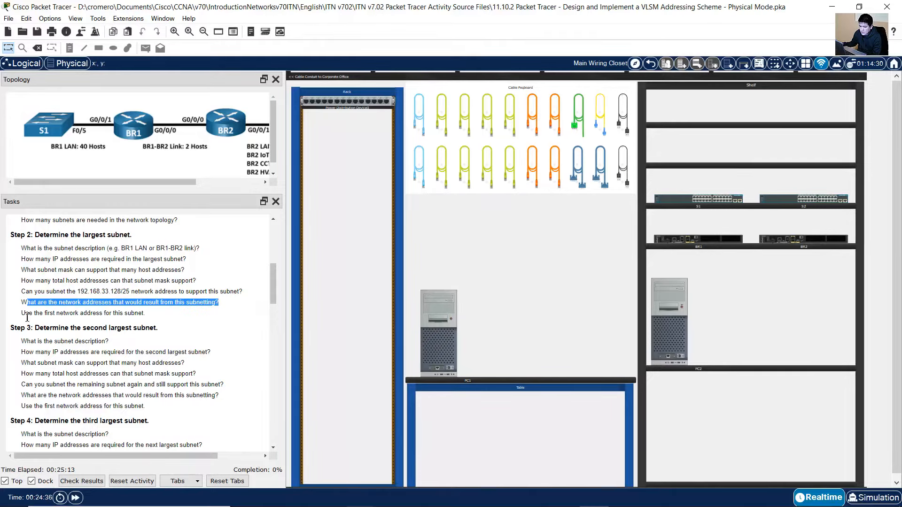
pyautogui.moveTo(26, 313); pyautogui.dragTo(140, 317)
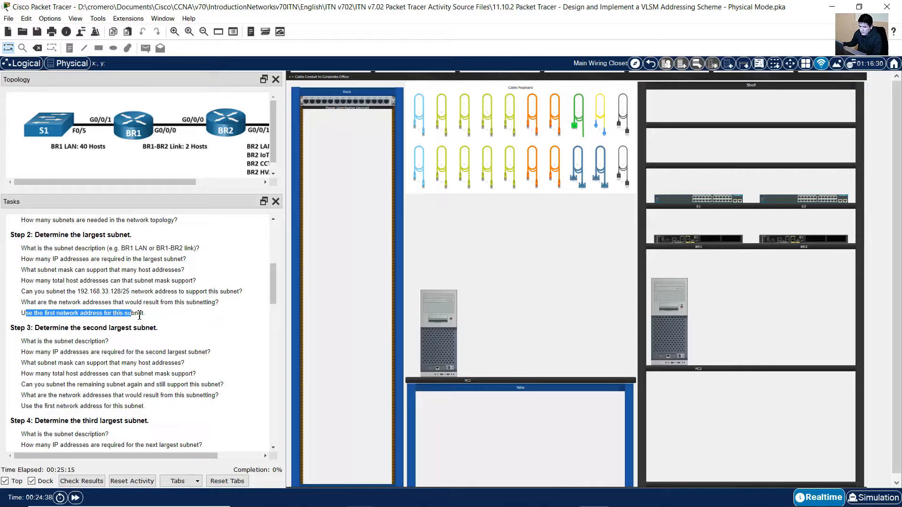
pyautogui.click(148, 314)
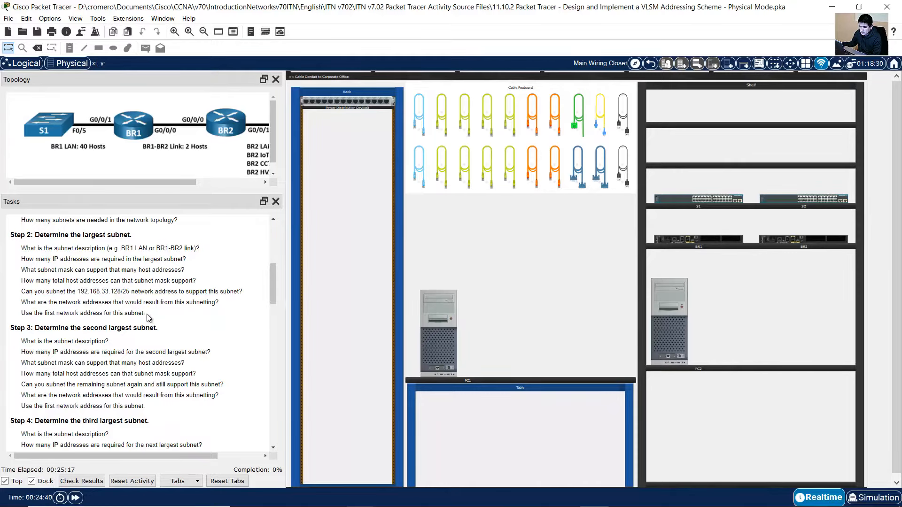
pyautogui.moveTo(25, 304)
pyautogui.mouseDown()
pyautogui.moveTo(150, 321)
pyautogui.moveTo(22, 303)
pyautogui.mouseUp()
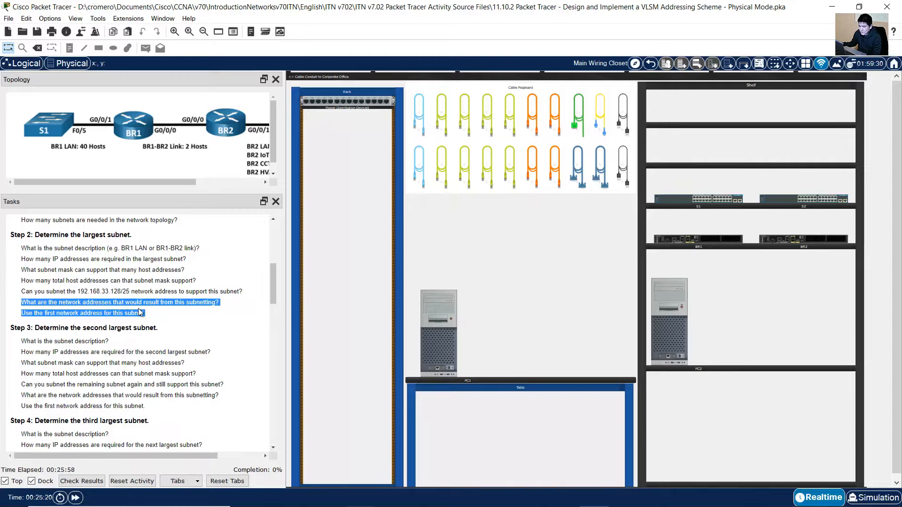
pyautogui.moveTo(139, 312); pyautogui.dragTo(142, 312)
pyautogui.click(616, 499)
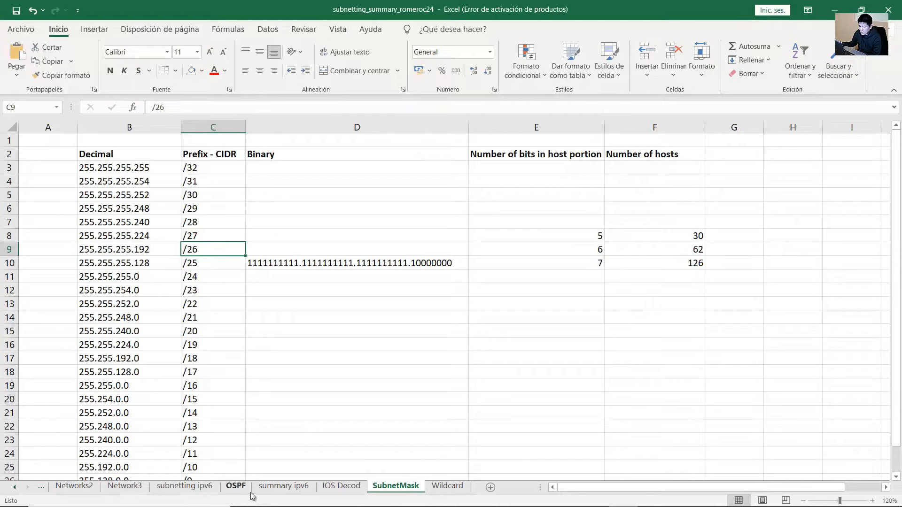
# Go to the subnetting ipv4 sheet and look over the A1106 table block
pyautogui.click(17, 489)
pyautogui.click(17, 489)
pyautogui.click(192, 486)
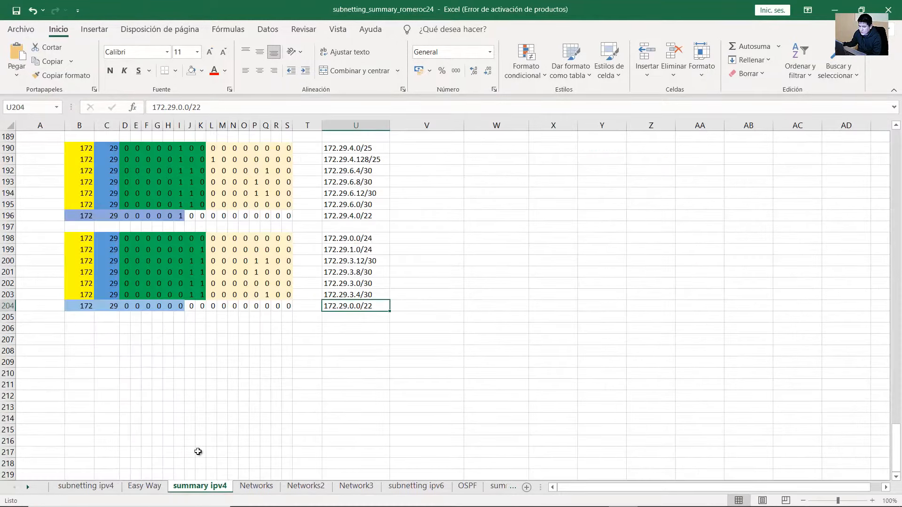
pyautogui.click(101, 486)
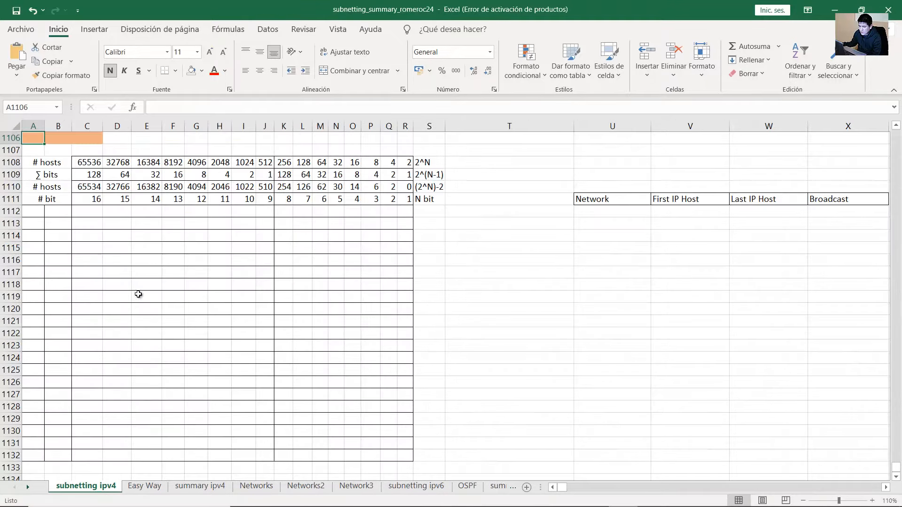
pyautogui.moveTo(38, 141); pyautogui.dragTo(864, 310)
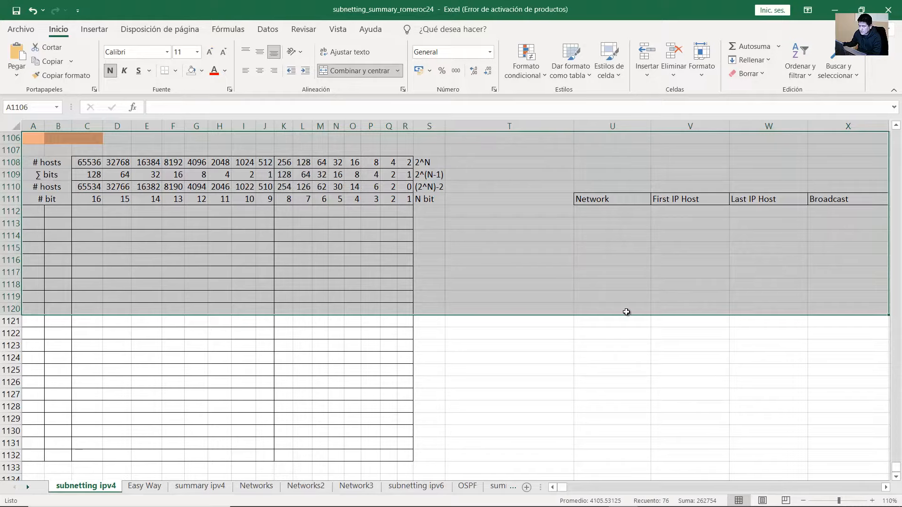
pyautogui.click(510, 306)
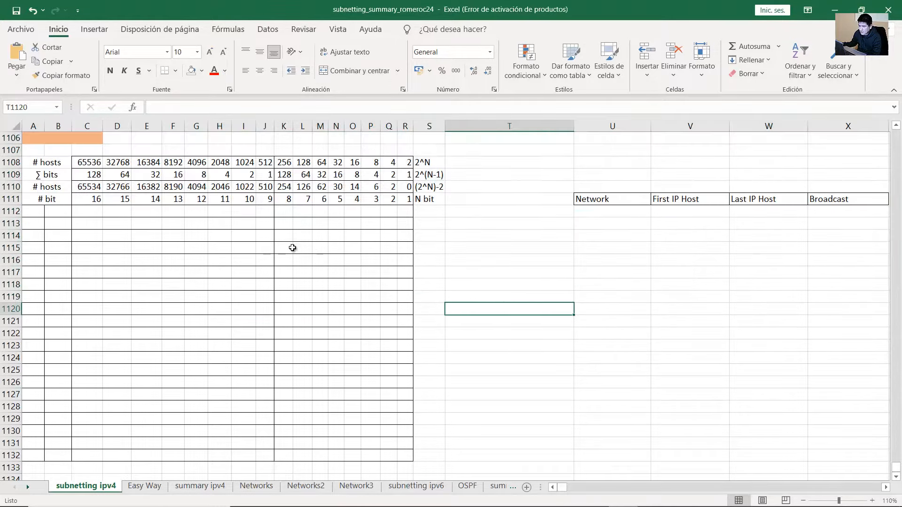
pyautogui.moveTo(32, 141); pyautogui.dragTo(788, 348)
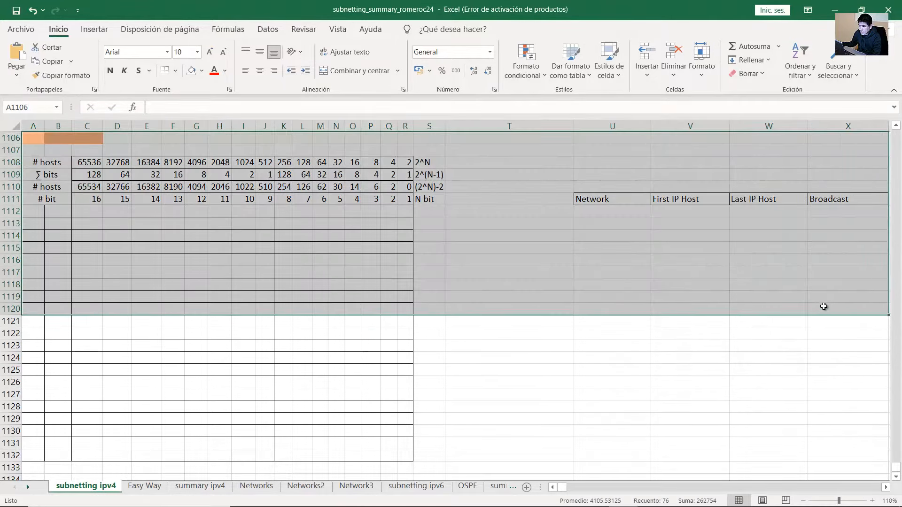
pyautogui.click(577, 360)
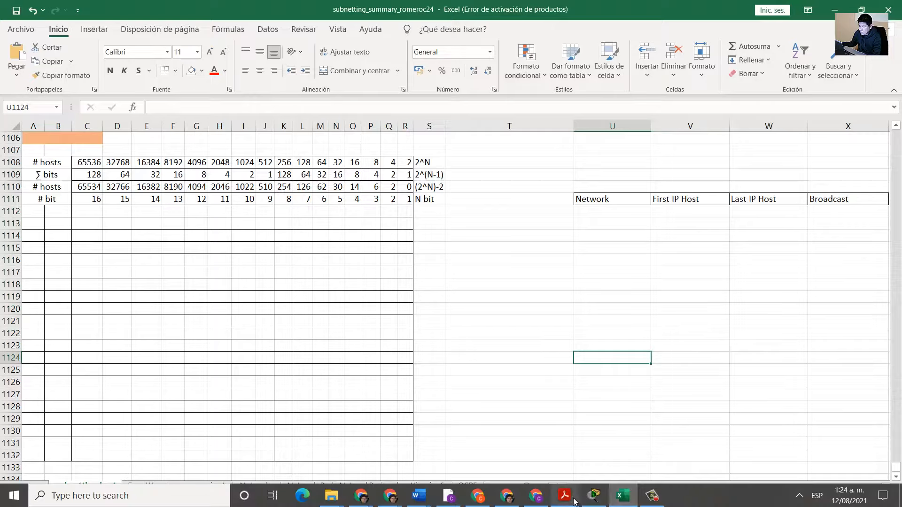
# Read the base network in Packet Tracer's Part 1 and type 192.168.33.128/25 into A1106
pyautogui.click(594, 496)
pyautogui.click(139, 291)
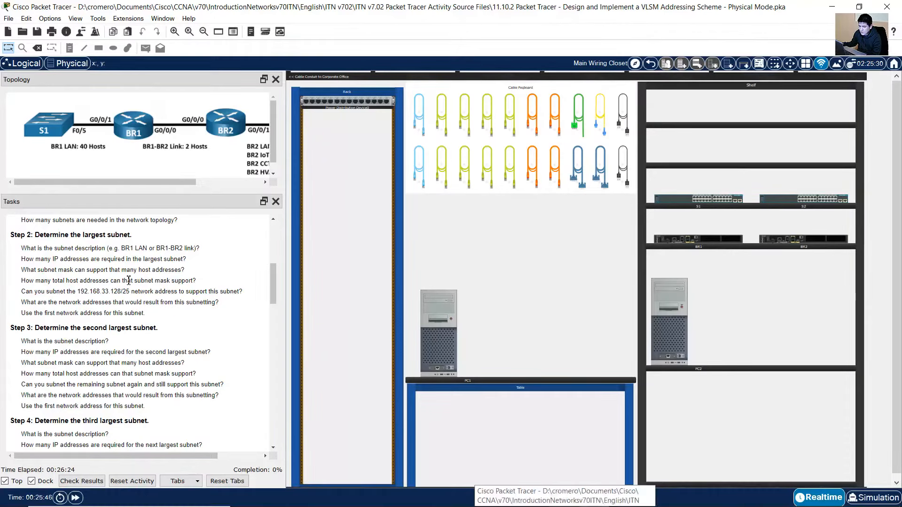
pyautogui.scroll(3, 129, 280)
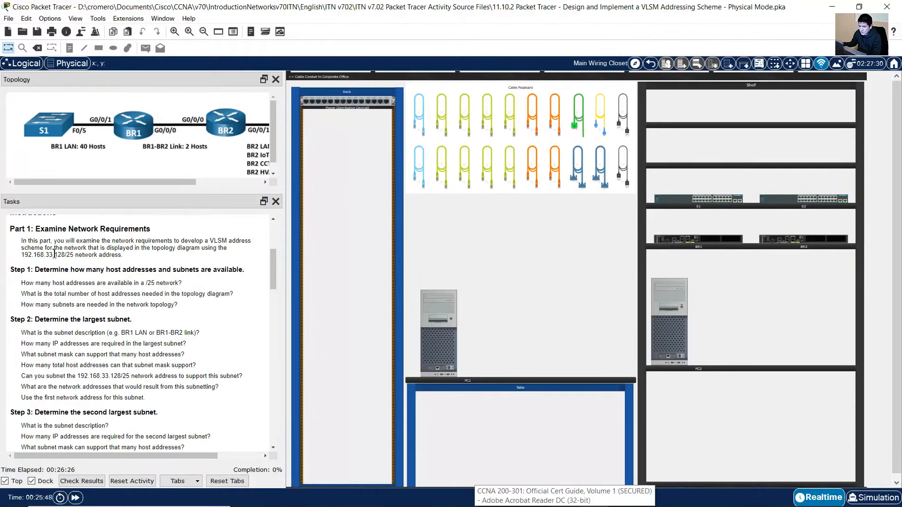
pyautogui.moveTo(21, 255); pyautogui.dragTo(72, 256)
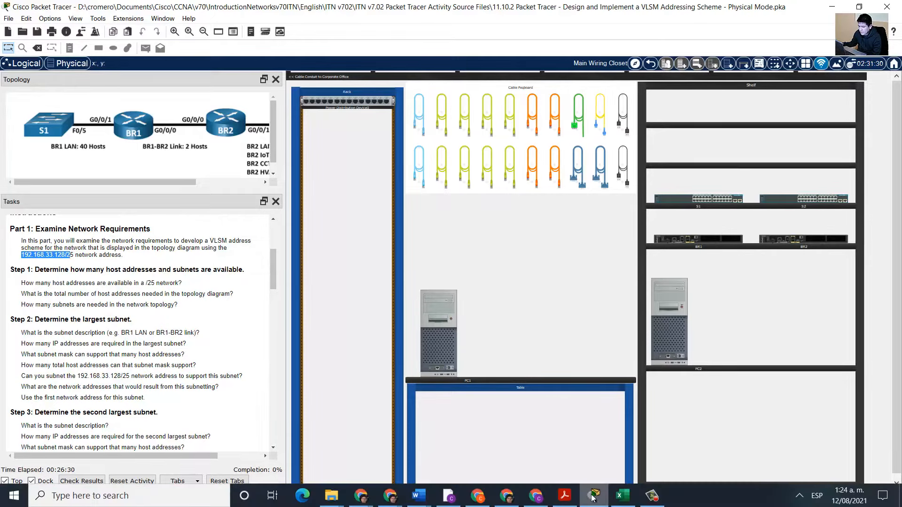
pyautogui.click(622, 499)
pyautogui.click(37, 138)
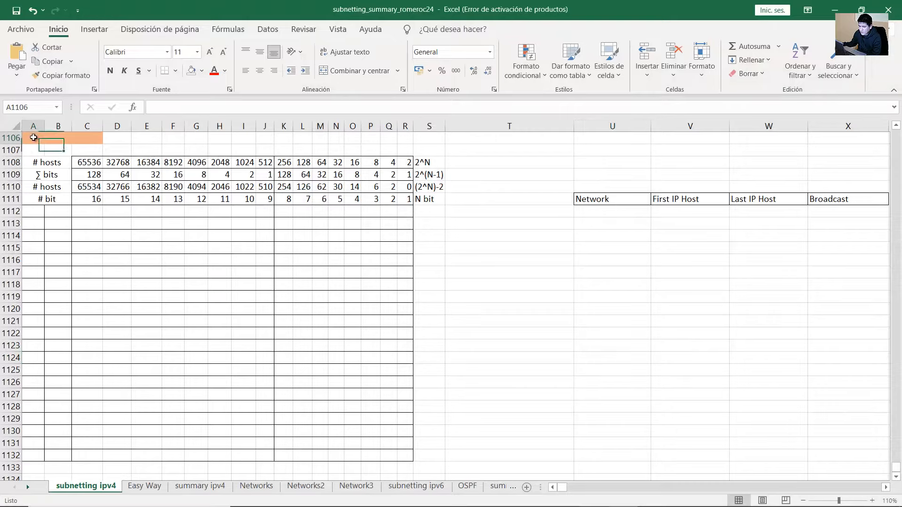
pyautogui.write('192.168.')
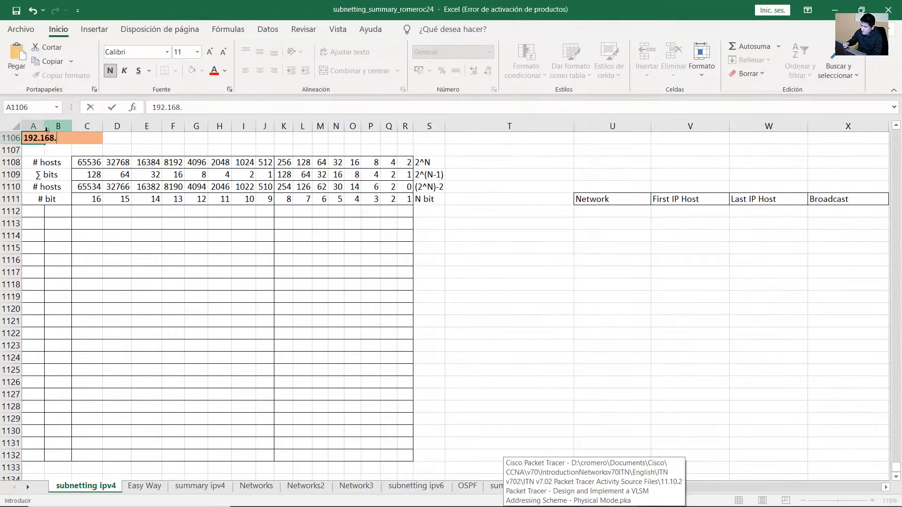
pyautogui.write('33.128/25')
# Commit 192.168.33.128/25 in A1106 and check the LAN host counts in the Packet Tracer topology
pyautogui.press('Return')
pyautogui.moveTo(557, 498)
pyautogui.click(593, 496)
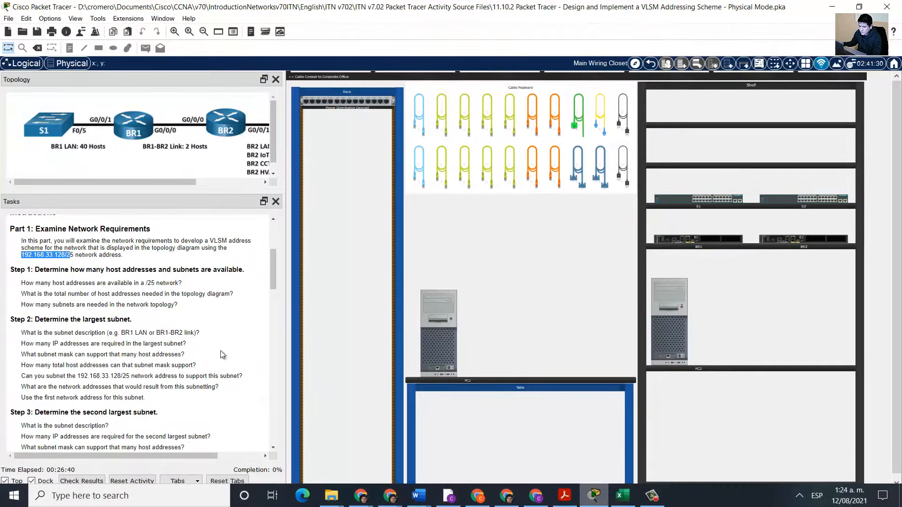
pyautogui.click(831, 7)
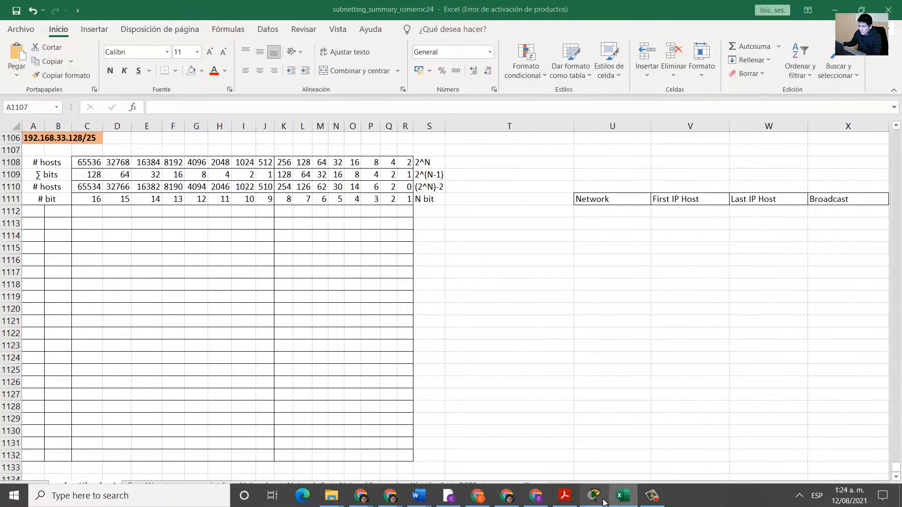
pyautogui.click(603, 501)
pyautogui.moveTo(194, 183)
pyautogui.mouseDown()
pyautogui.moveTo(261, 182)
pyautogui.moveTo(185, 179)
pyautogui.mouseUp()
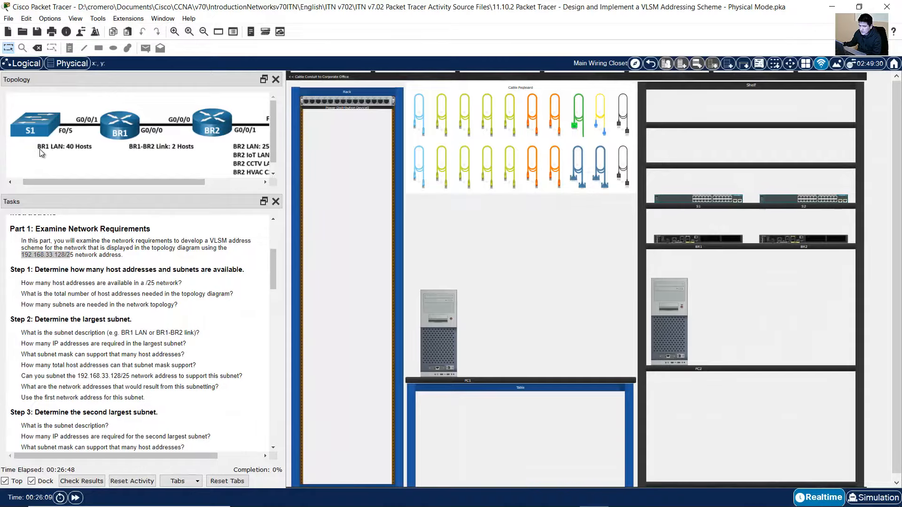
pyautogui.moveTo(108, 181); pyautogui.dragTo(155, 190)
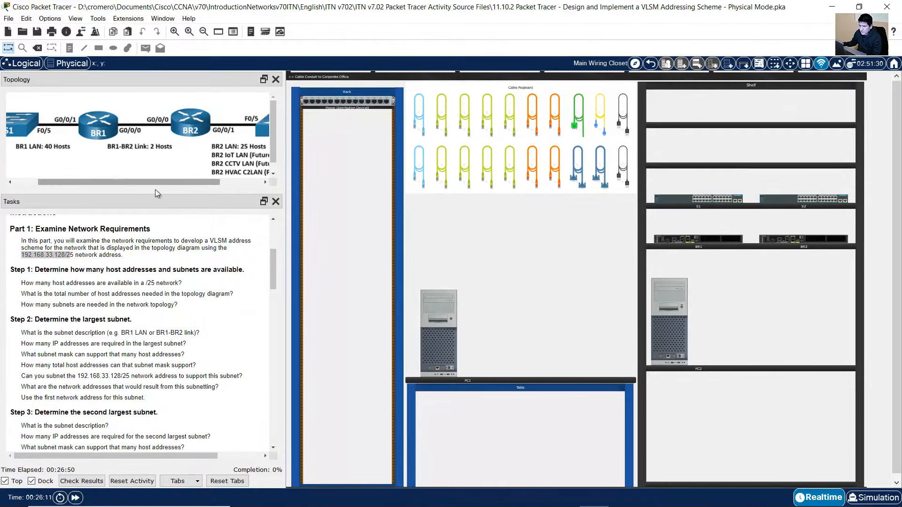
pyautogui.click(622, 497)
pyautogui.click(503, 213)
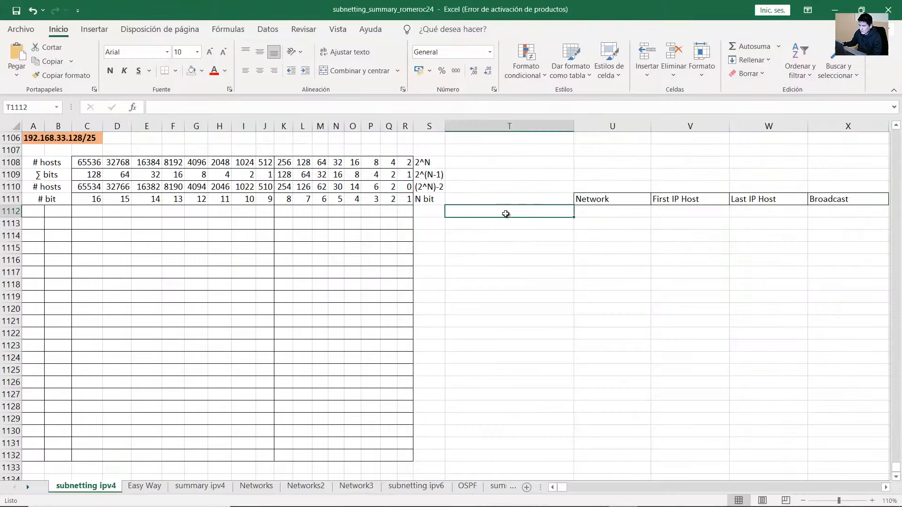
pyautogui.write('BR1 L')
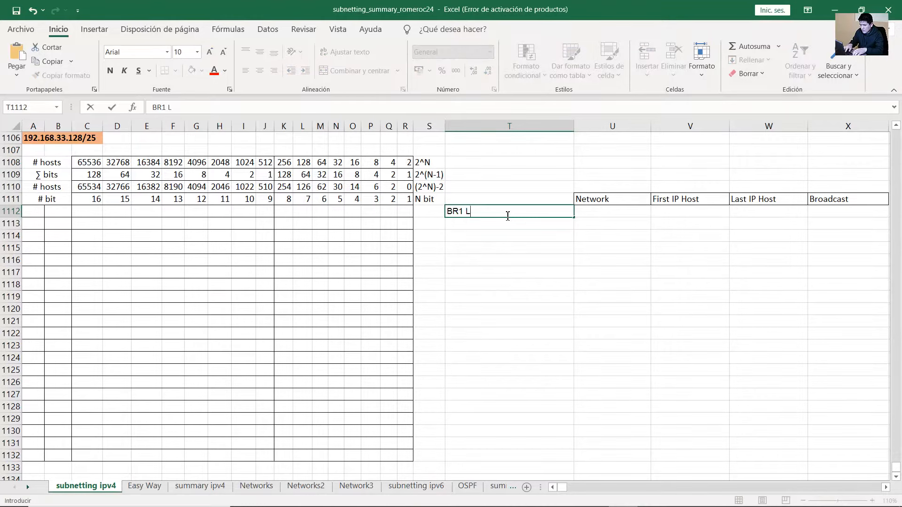
pyautogui.write('AN: 40 hosts')
pyautogui.press('Return')
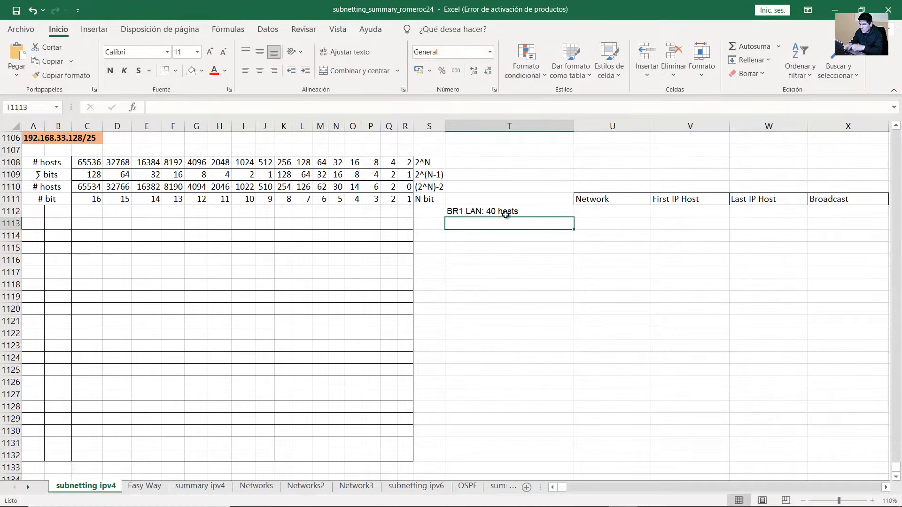
pyautogui.press('Return')
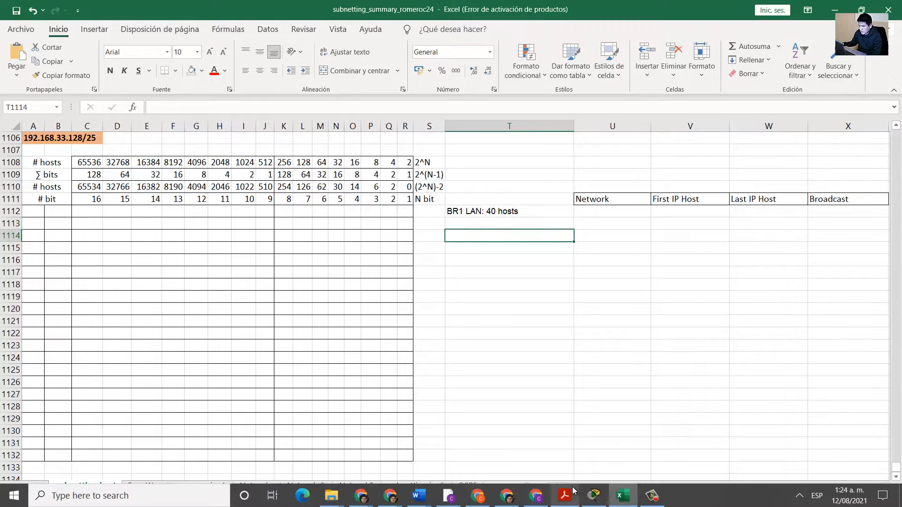
pyautogui.click(594, 496)
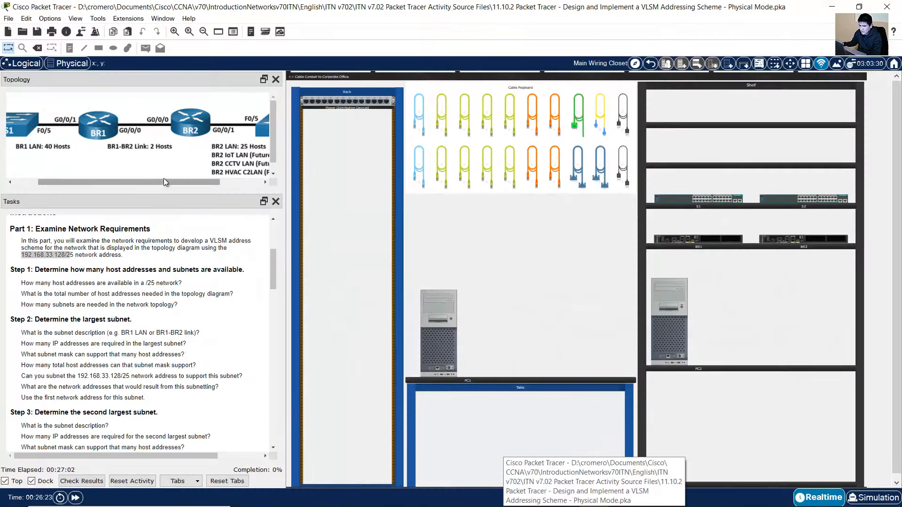
pyautogui.moveTo(164, 179); pyautogui.dragTo(191, 179)
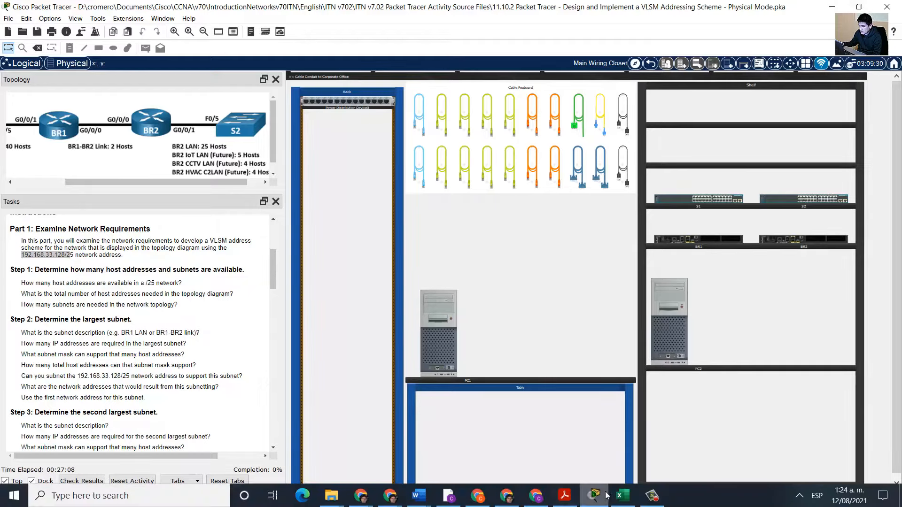
pyautogui.click(623, 495)
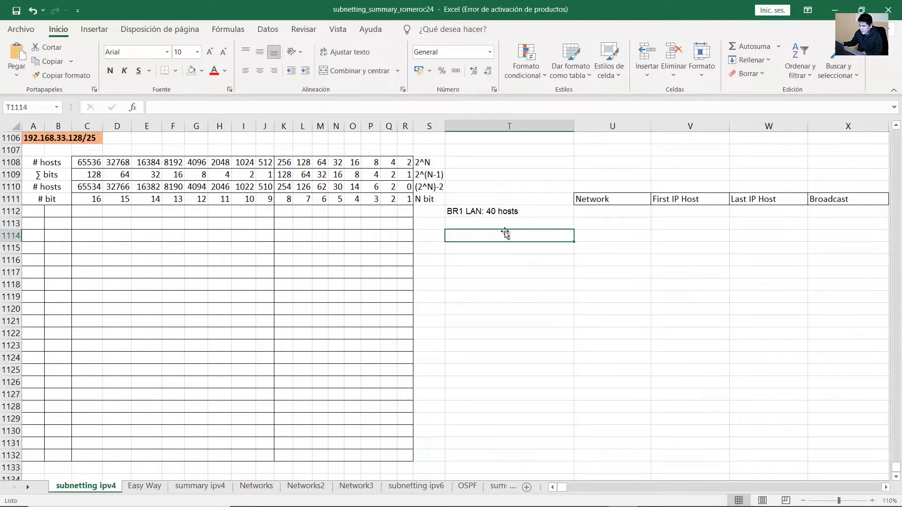
pyautogui.write('BR2 LAN: 25 hosts')
pyautogui.press('Return')
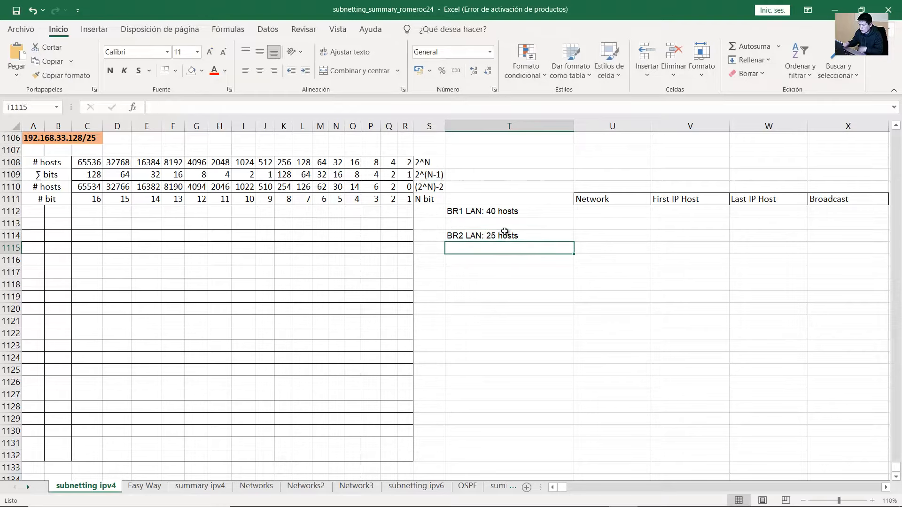
pyautogui.press('Return')
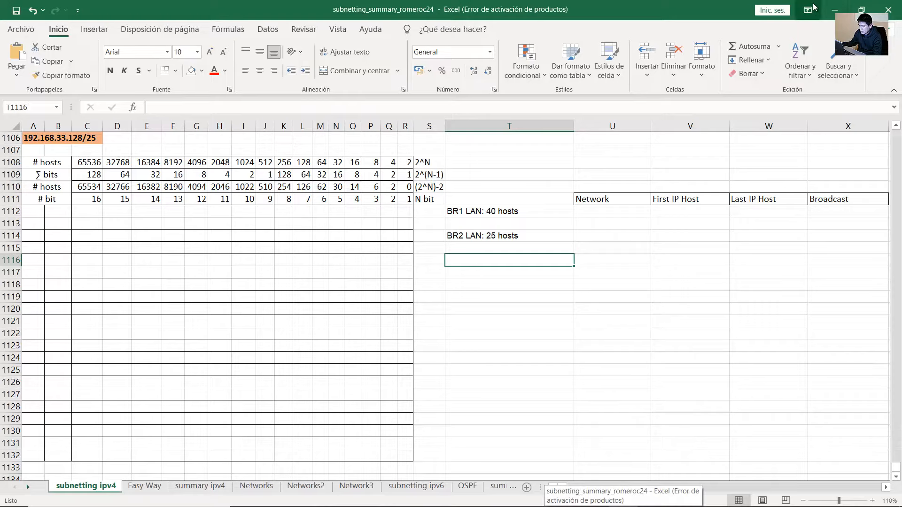
pyautogui.click(835, 9)
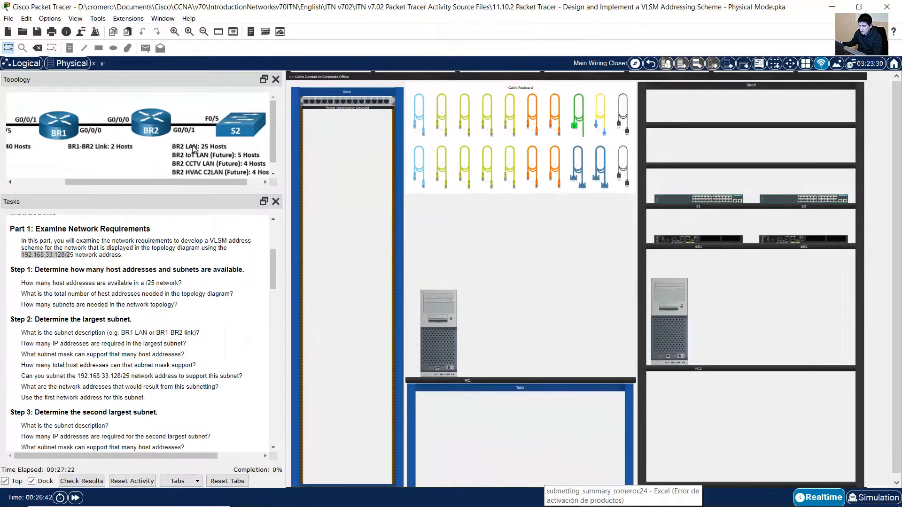
pyautogui.moveTo(184, 182); pyautogui.dragTo(199, 181)
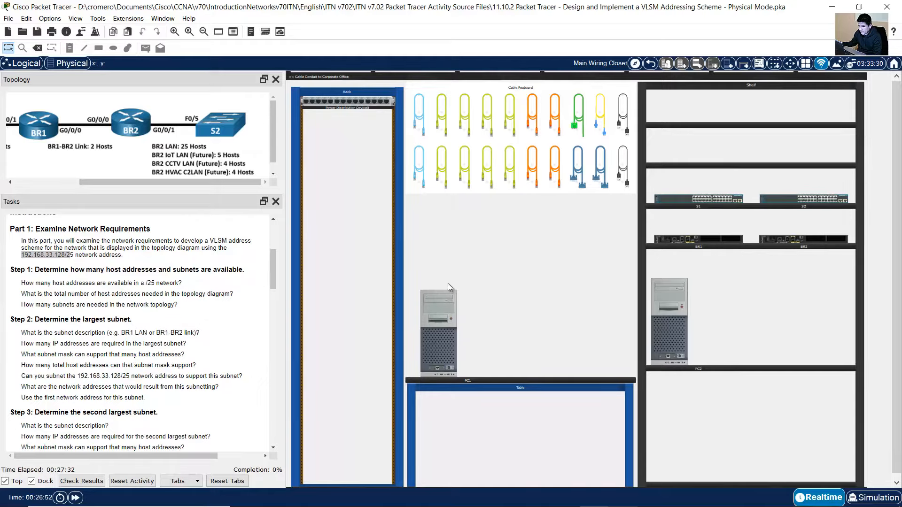
pyautogui.click(623, 497)
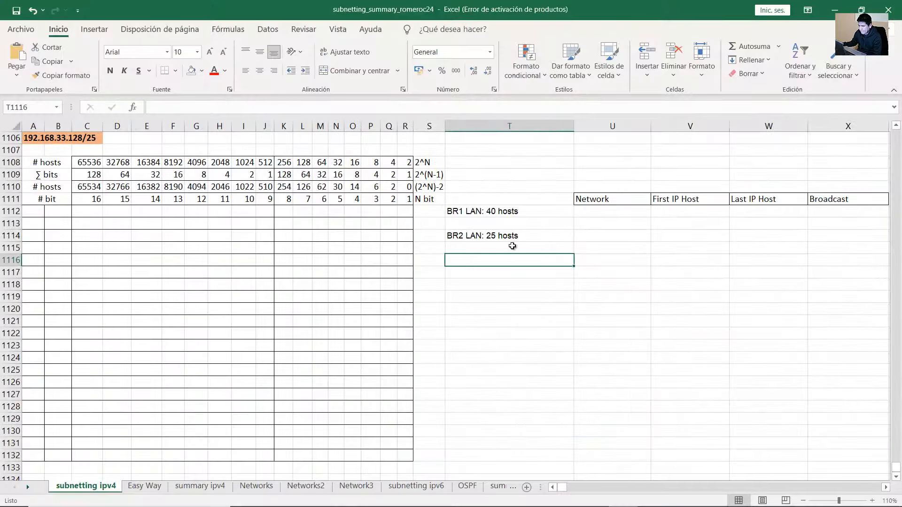
# Enter 'BR2 IoT LAN (Future): 5 hosts' in T1116, correcting typing slips along the way
pyautogui.write('BR2')
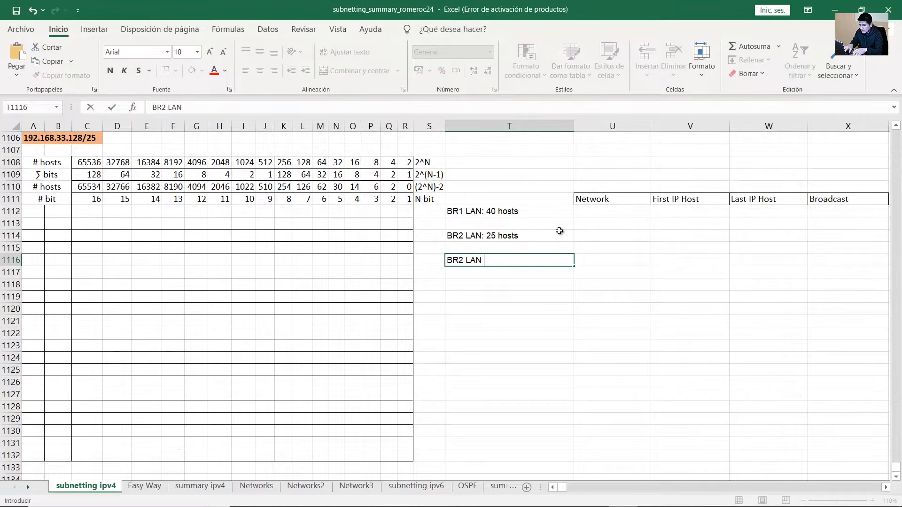
pyautogui.write(' LAN')
pyautogui.press('BackSpace')
pyautogui.press('BackSpace')
pyautogui.press('BackSpace')
pyautogui.write('oT LAN')
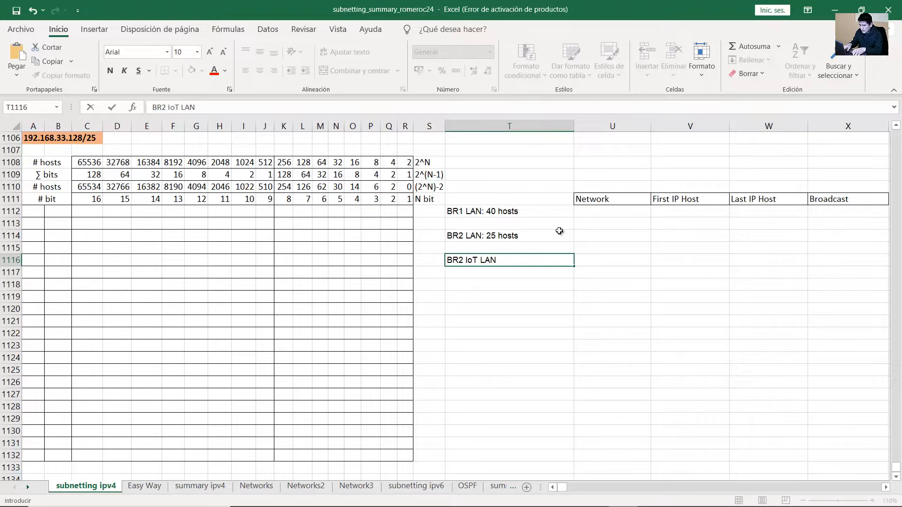
pyautogui.press('Left')
pyautogui.write('Fut')
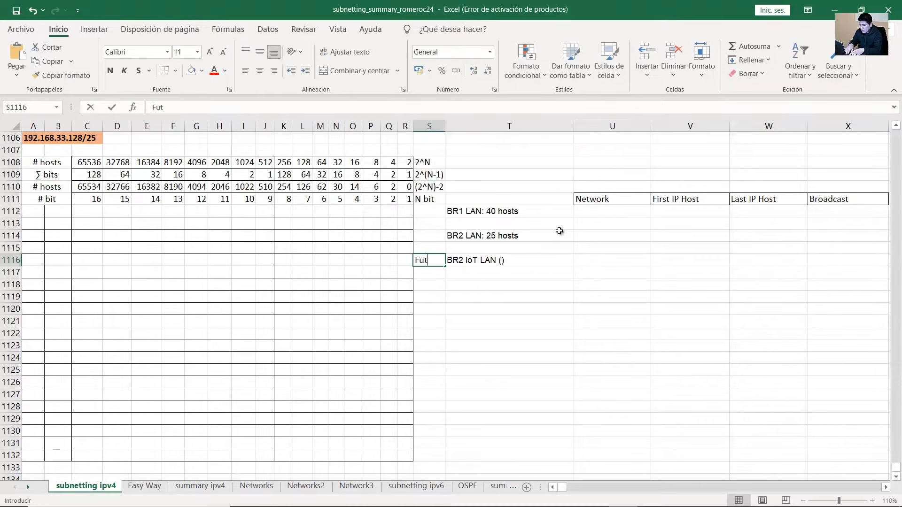
pyautogui.write('ure')
pyautogui.press('BackSpace')
pyautogui.press('BackSpace')
pyautogui.press('BackSpace')
pyautogui.press('BackSpace')
pyautogui.press('BackSpace')
pyautogui.press('BackSpace')
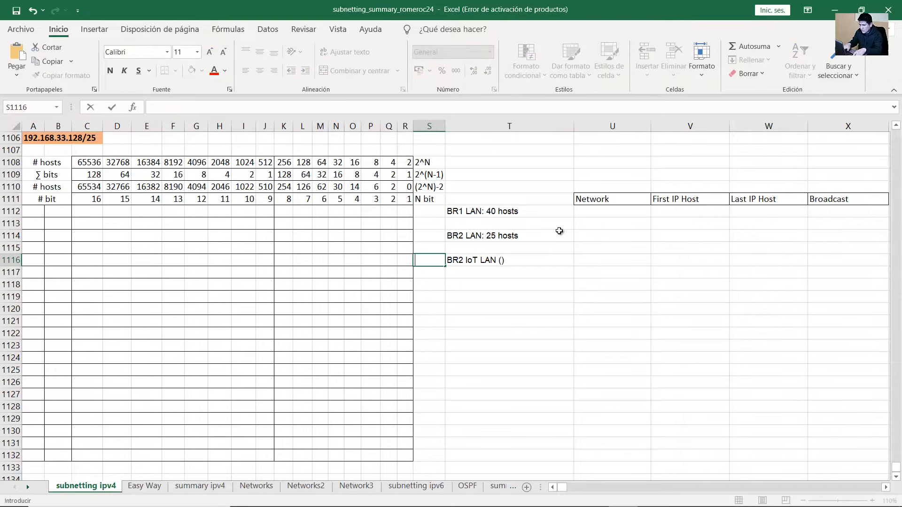
pyautogui.click(501, 261)
pyautogui.doubleClick(508, 261)
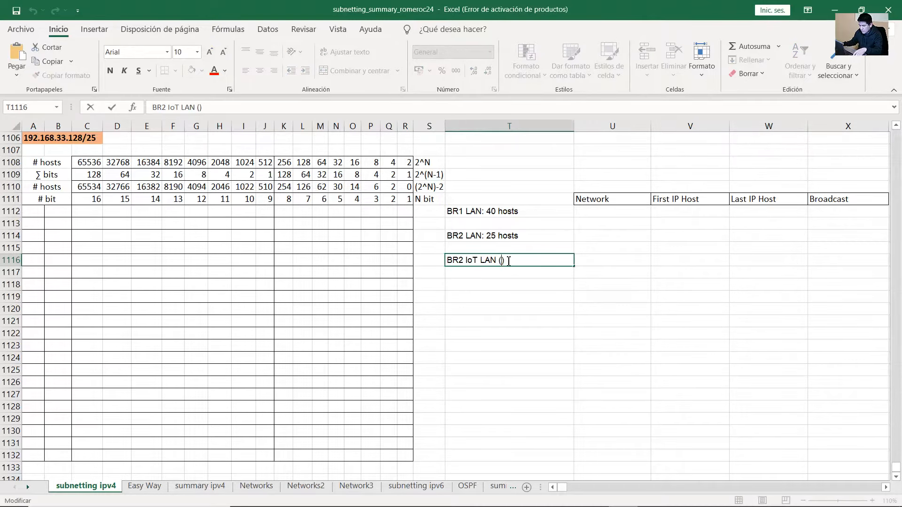
pyautogui.press('Left')
pyautogui.write('Future)')
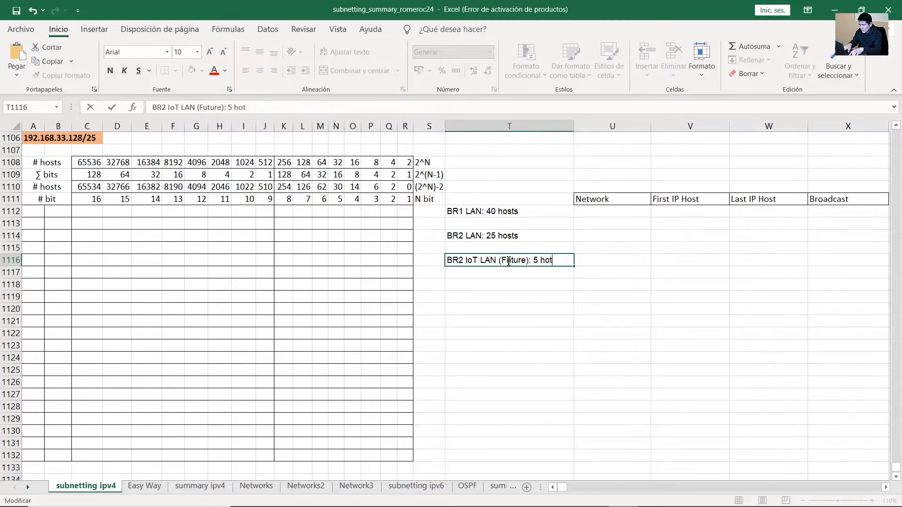
pyautogui.write(': 5 hosts')
pyautogui.press('Return')
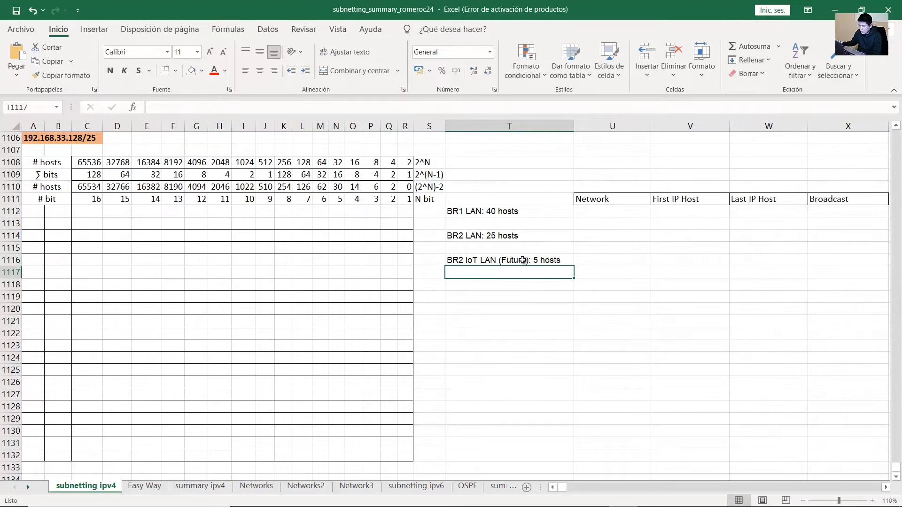
pyautogui.click(593, 497)
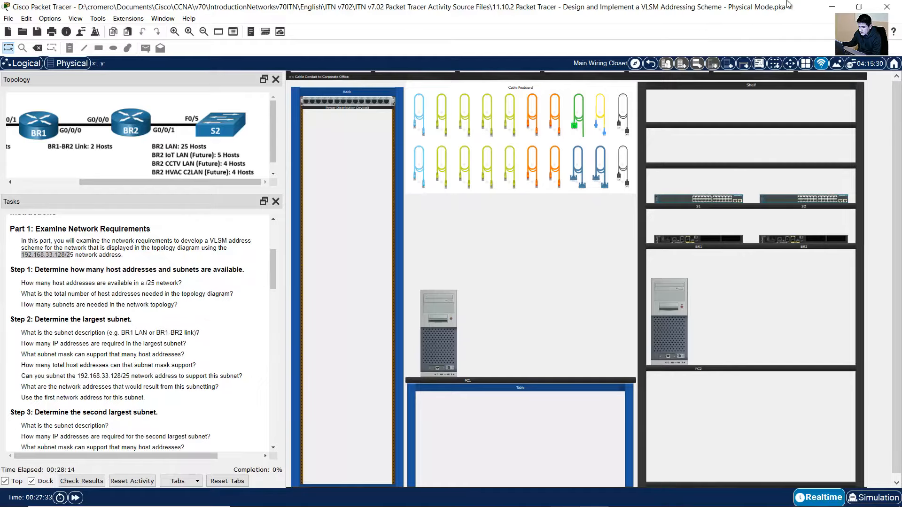
# Copy the BR2 IoT LAN label from T1116 into T1118 and T1120
pyautogui.click(832, 7)
pyautogui.click(503, 262)
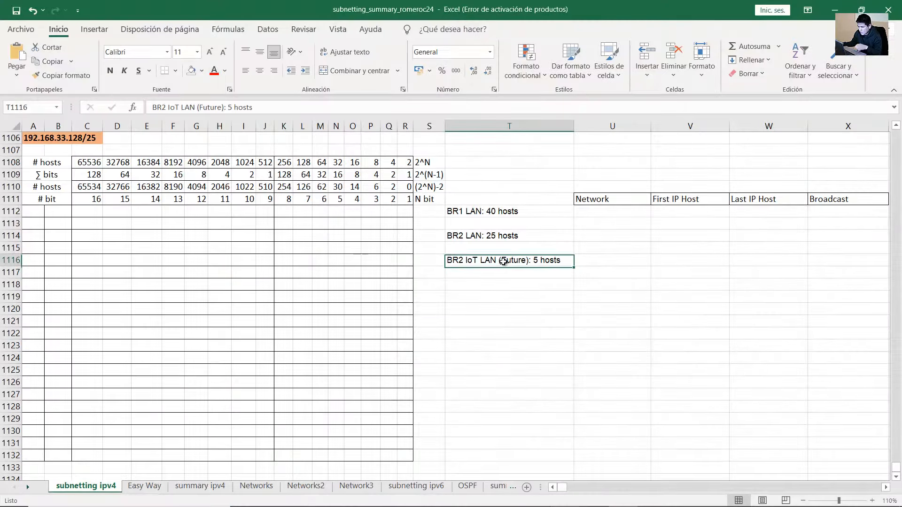
pyautogui.hotkey('ctrl', 'c')
pyautogui.press('Down')
pyautogui.press('Down')
pyautogui.hotkey('ctrl', 'v')
pyautogui.press('Down')
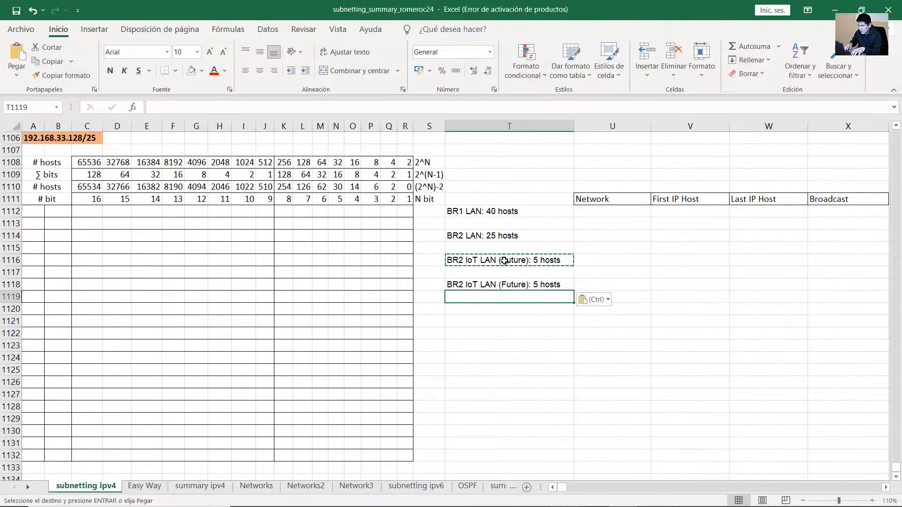
pyautogui.press('Down')
pyautogui.hotkey('ctrl', 'v')
pyautogui.press('Up')
pyautogui.press('Up')
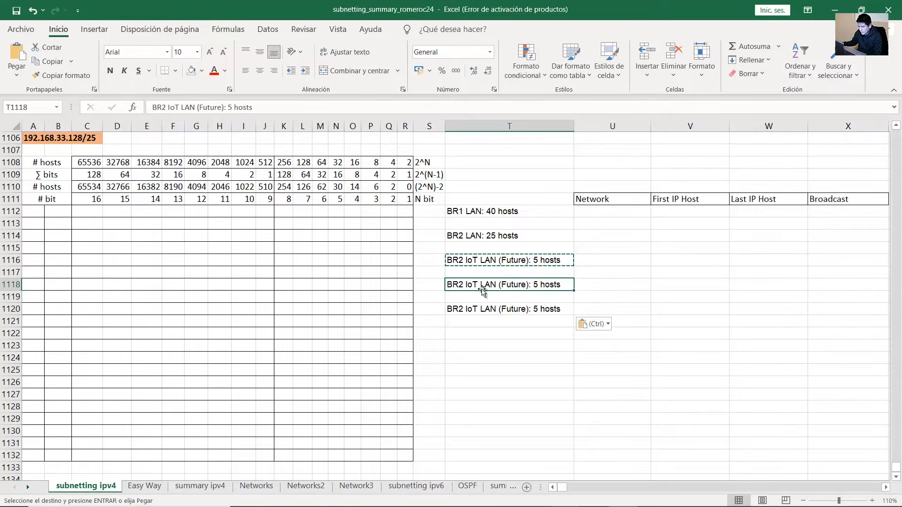
# Edit the copies to 'BR2 CCTV LAN (Future)' and 'BR2 HVAC C2LAN (Future): 4 hosts'
pyautogui.doubleClick(478, 285)
pyautogui.press('BackSpace')
pyautogui.press('BackSpace')
pyautogui.press('BackSpace')
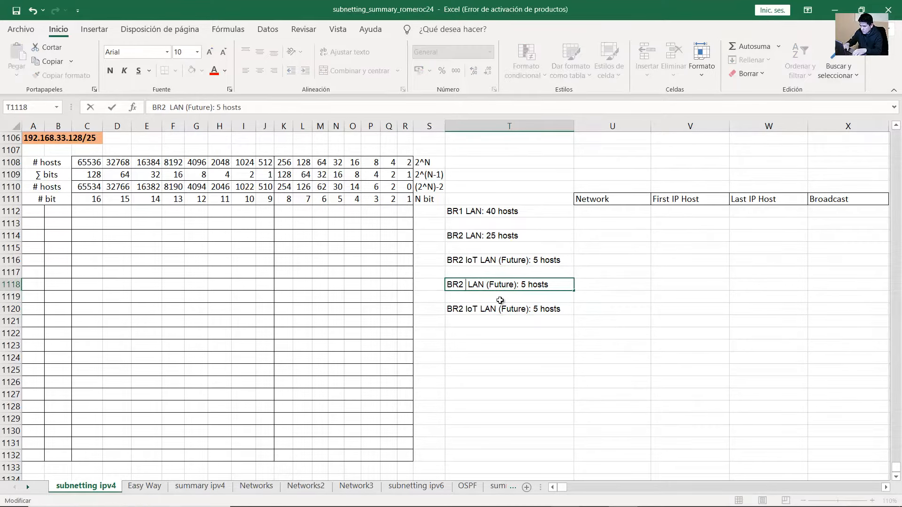
pyautogui.write('CCTV')
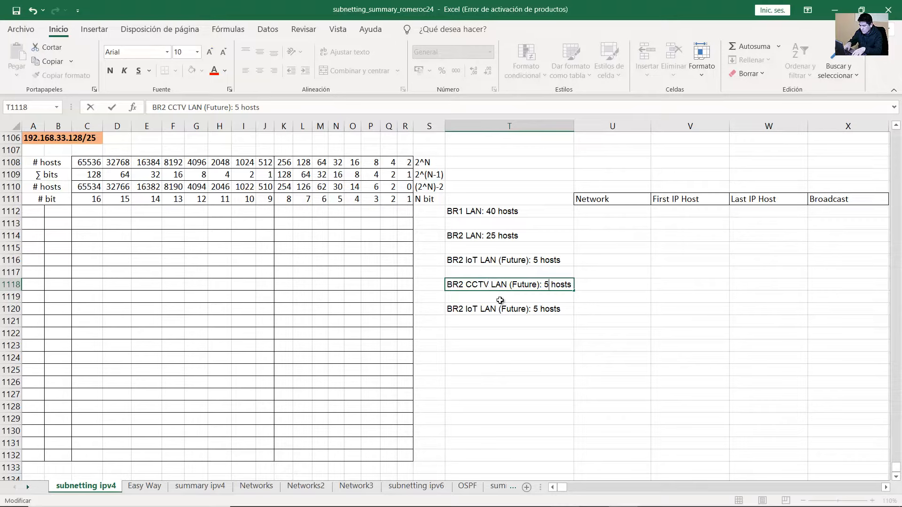
pyautogui.doubleClick(473, 309)
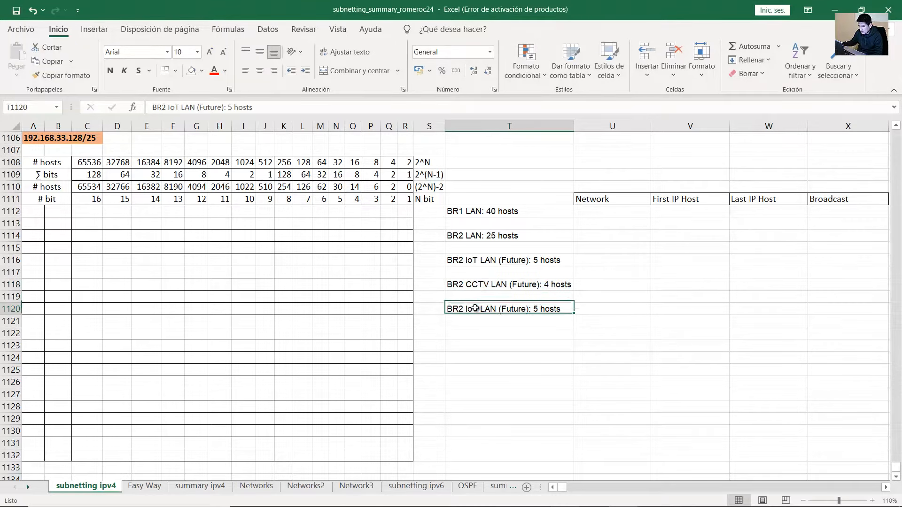
pyautogui.press('BackSpace')
pyautogui.press('BackSpace')
pyautogui.press('BackSpace')
pyautogui.write('HVAC C2')
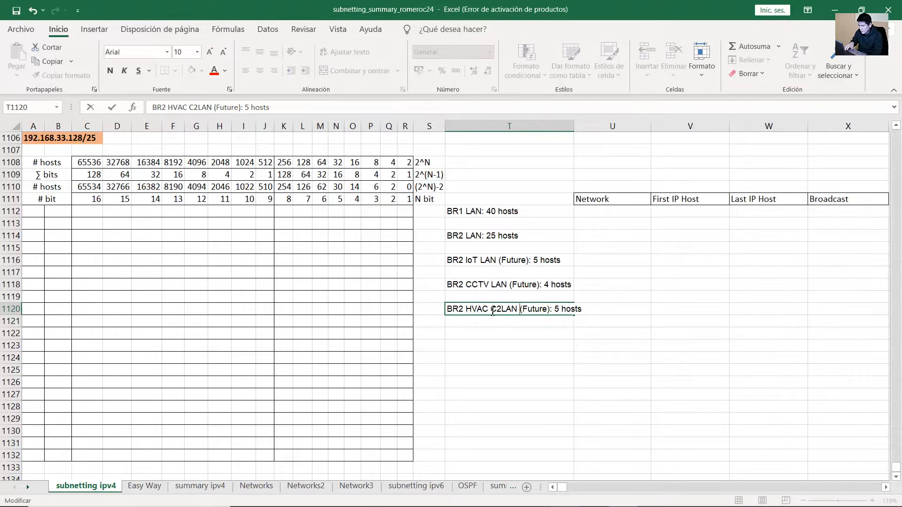
pyautogui.press('Delete')
pyautogui.write('4')
pyautogui.press('Return')
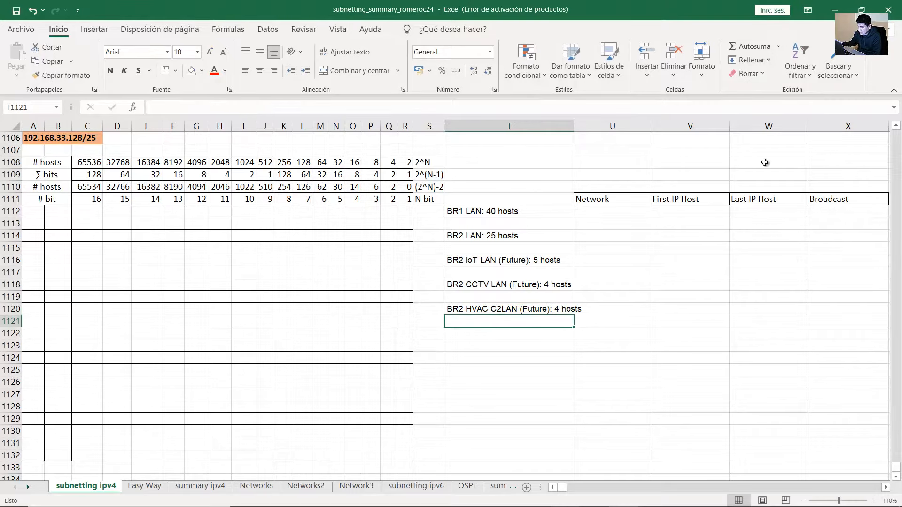
# Check the link requirement in Packet Tracer, then enter 'BR1 BR2 Link: 2 hosts' in T1122
pyautogui.click(838, 4)
pyautogui.moveTo(236, 183); pyautogui.dragTo(199, 184)
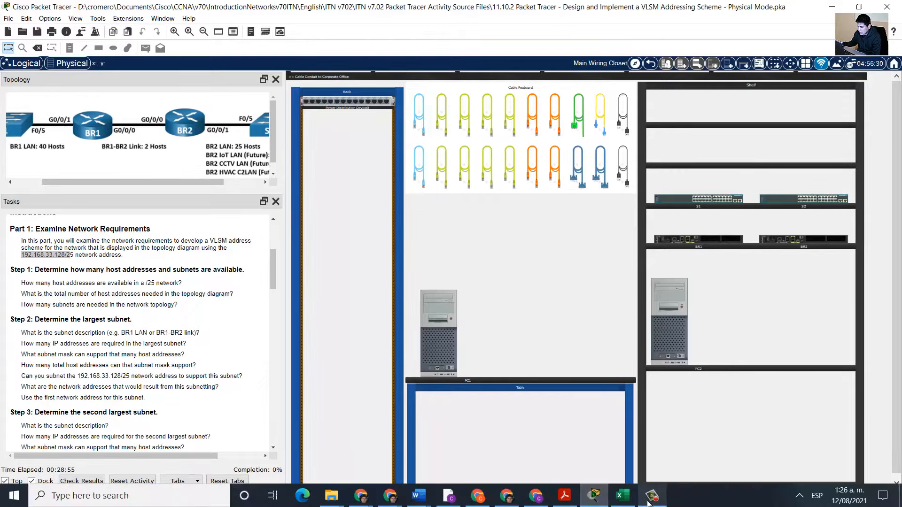
pyautogui.click(653, 497)
pyautogui.click(469, 334)
pyautogui.write('BR')
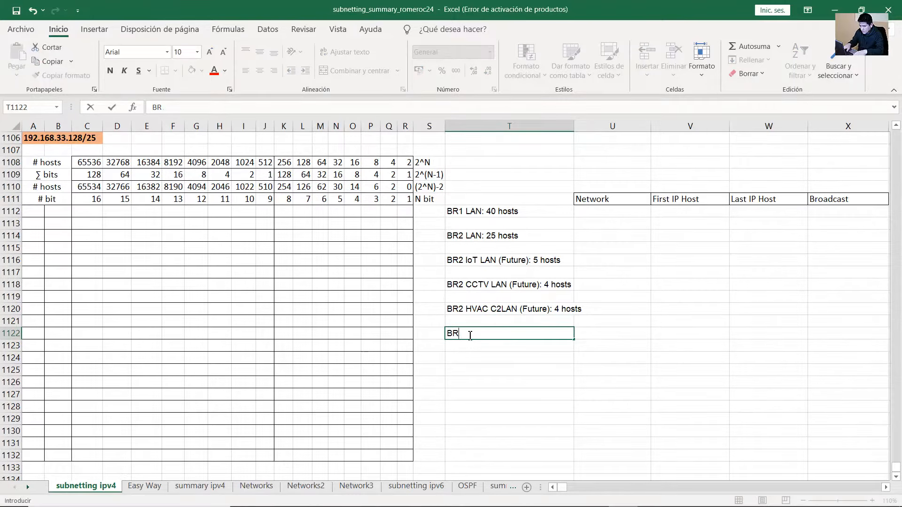
pyautogui.write('! BR2 Link: 2 hosts')
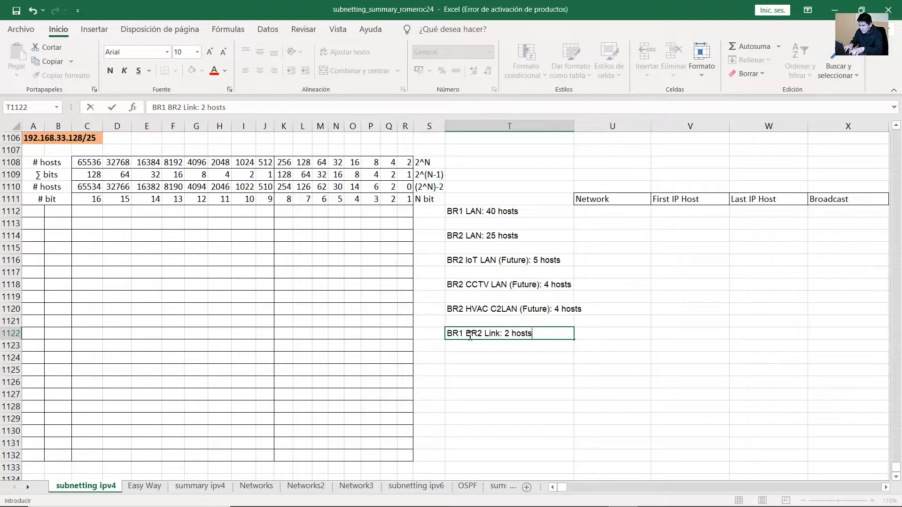
pyautogui.press('Return')
pyautogui.click(536, 249)
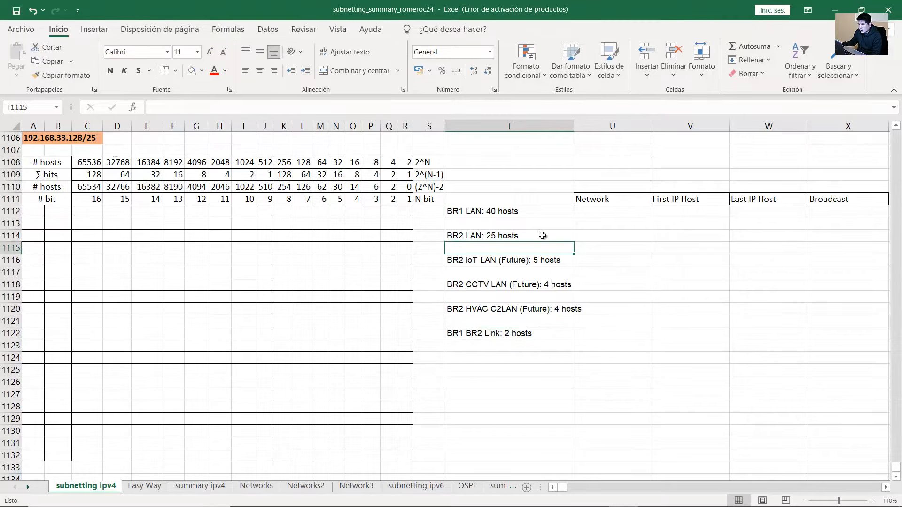
pyautogui.click(526, 212)
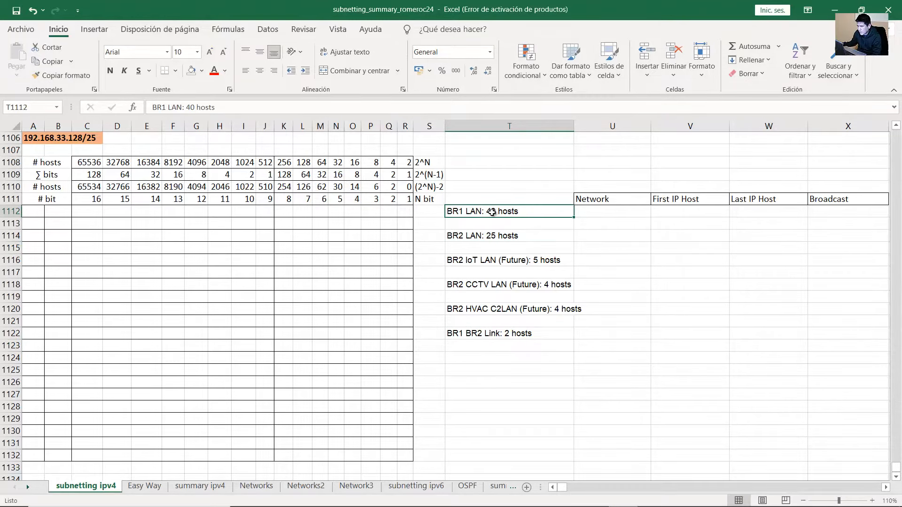
pyautogui.click(504, 235)
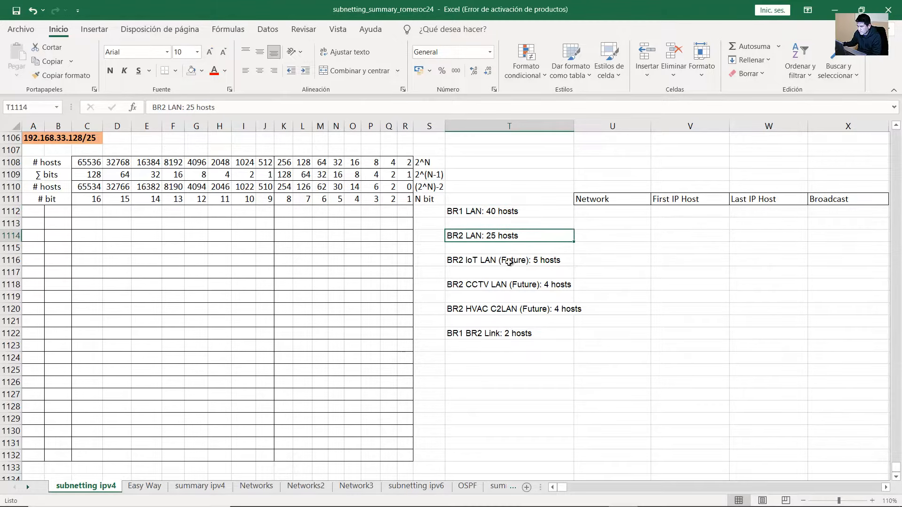
pyautogui.click(494, 217)
pyautogui.click(500, 235)
pyautogui.click(521, 260)
pyautogui.click(529, 285)
pyautogui.click(535, 309)
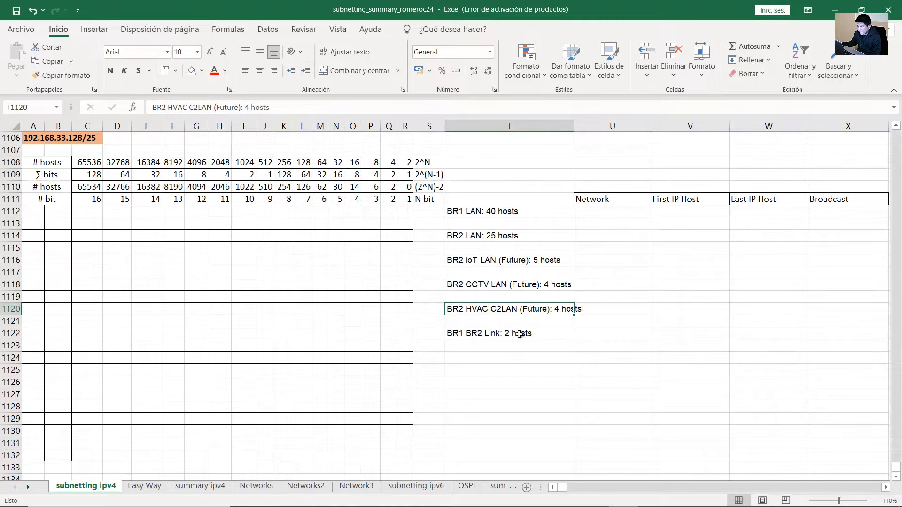
pyautogui.click(519, 334)
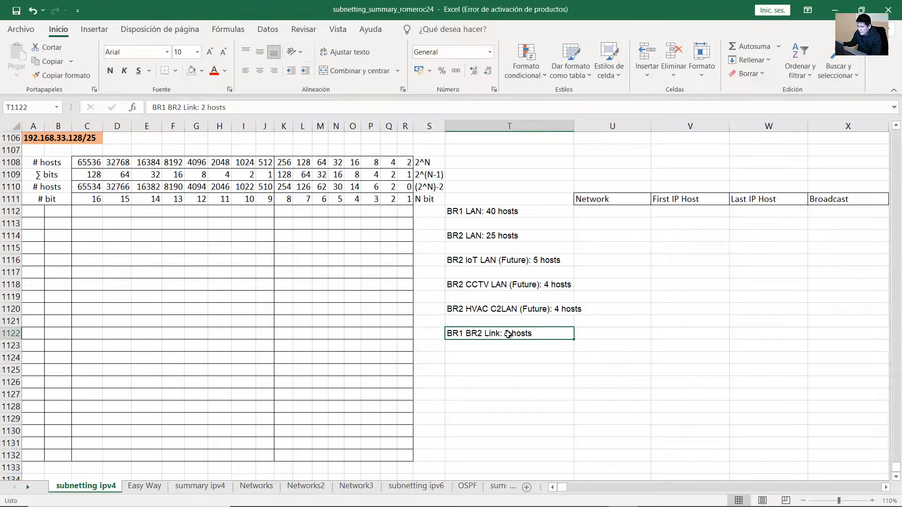
pyautogui.doubleClick(461, 335)
pyautogui.moveTo(484, 334); pyautogui.dragTo(446, 334)
pyautogui.click(520, 334)
pyautogui.moveTo(532, 335); pyautogui.dragTo(429, 337)
pyautogui.click(553, 335)
pyautogui.click(551, 323)
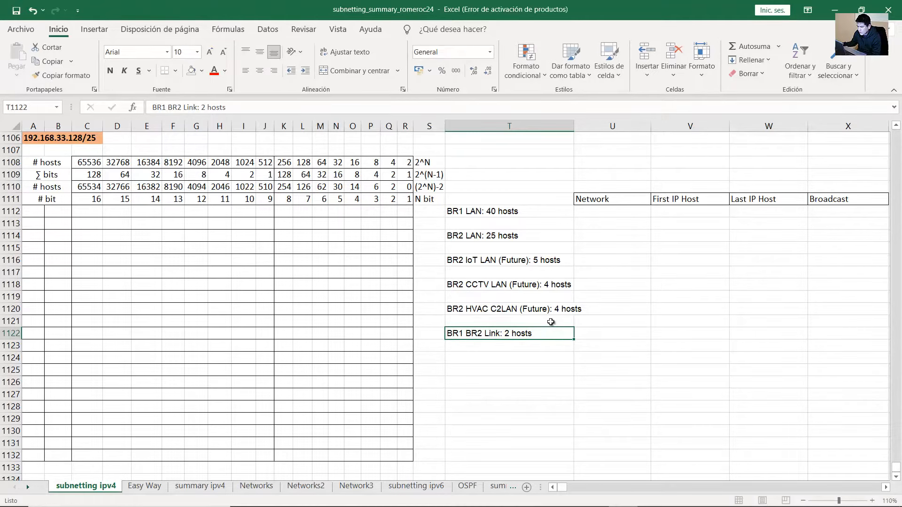
pyautogui.click(514, 214)
pyautogui.click(512, 236)
pyautogui.click(508, 333)
pyautogui.click(514, 211)
pyautogui.keyDown('ctrl'); pyautogui.click(512, 237); pyautogui.keyUp('ctrl')
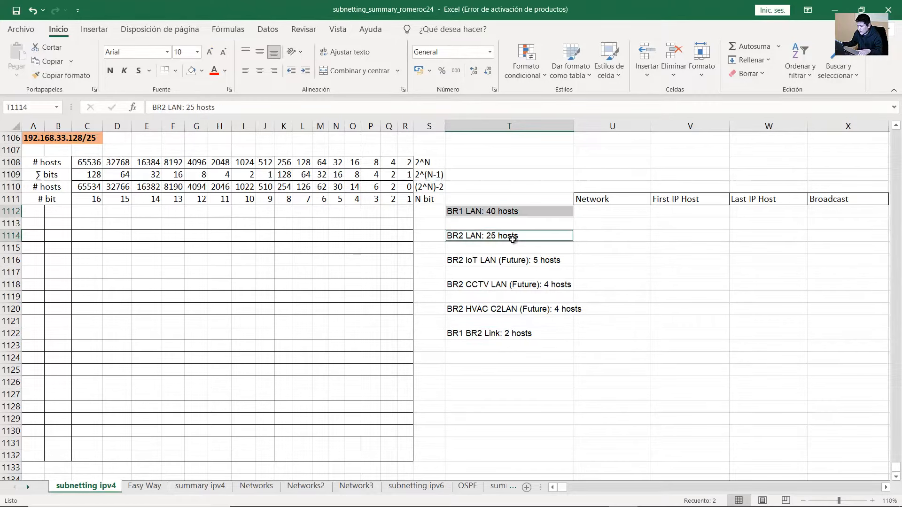
pyautogui.keyDown('ctrl'); pyautogui.click(510, 334); pyautogui.keyUp('ctrl')
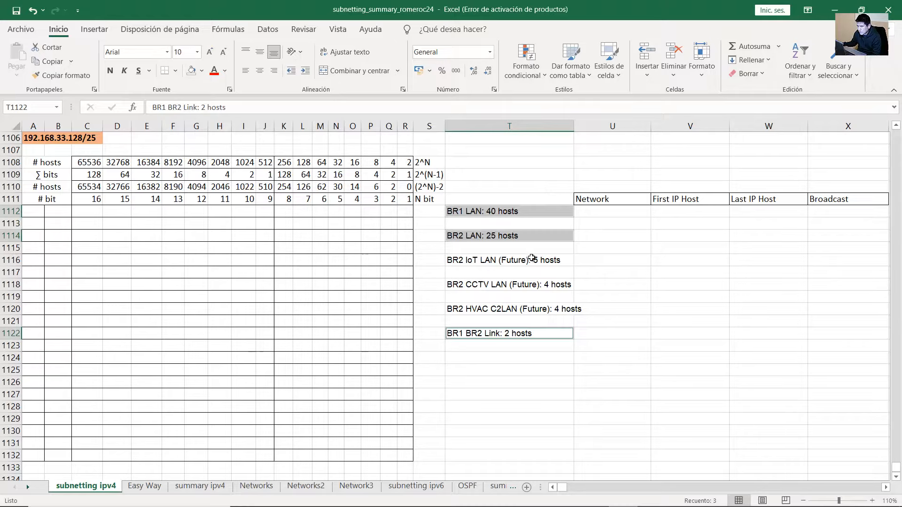
pyautogui.moveTo(532, 258); pyautogui.dragTo(519, 308)
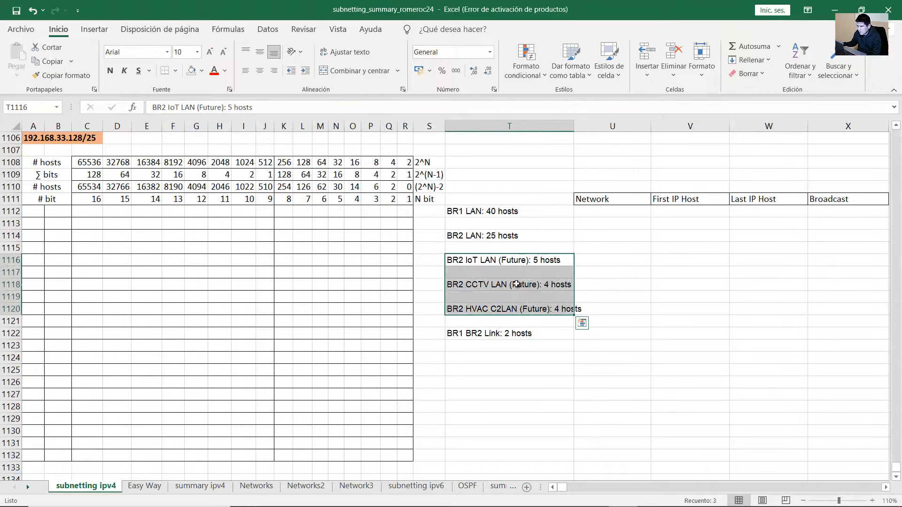
pyautogui.click(514, 266)
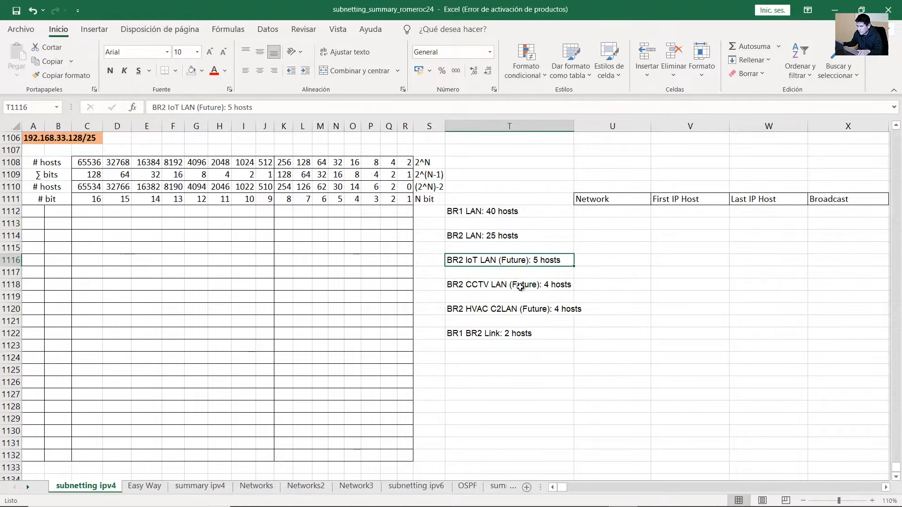
pyautogui.keyDown('ctrl'); pyautogui.click(519, 287); pyautogui.keyUp('ctrl')
pyautogui.keyDown('ctrl'); pyautogui.click(523, 310); pyautogui.keyUp('ctrl')
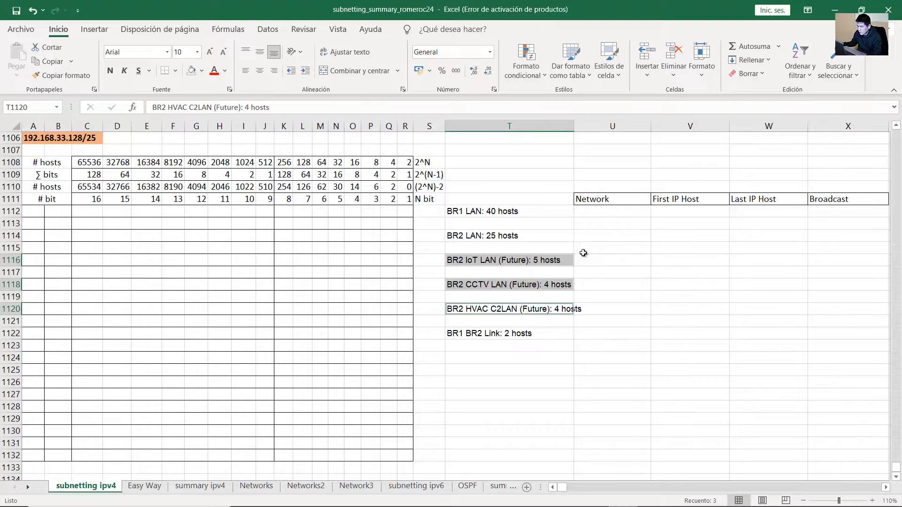
pyautogui.click(552, 268)
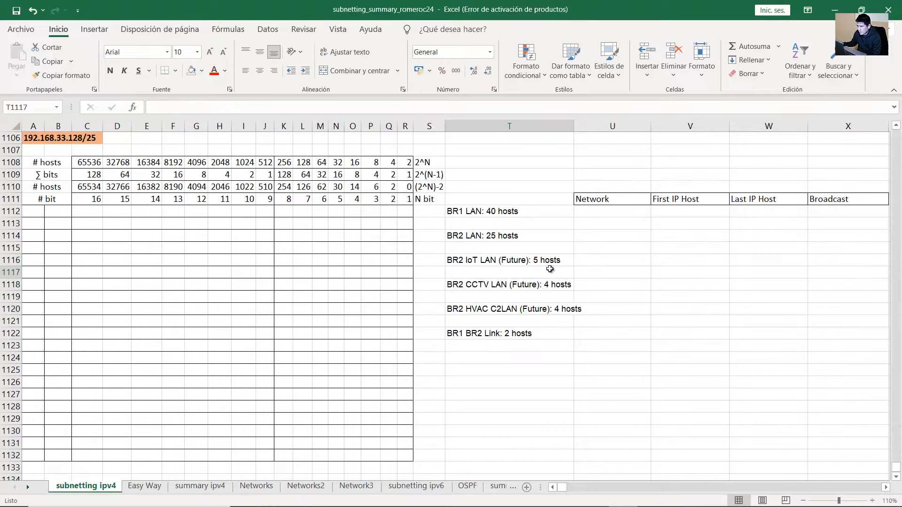
pyautogui.click(609, 301)
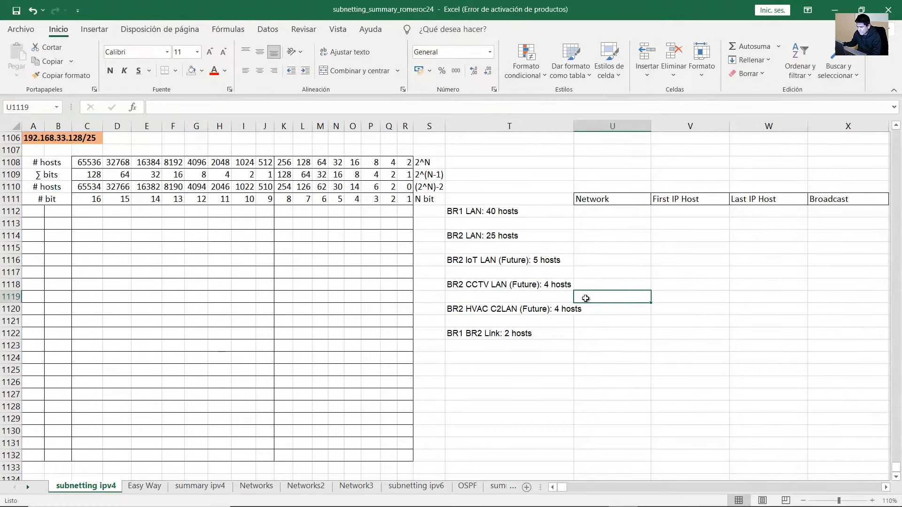
pyautogui.moveTo(40, 138); pyautogui.dragTo(96, 141)
pyautogui.moveTo(43, 210); pyautogui.dragTo(405, 212)
# Enter the first two octets, 192 and 168, in A1112 and B1112
pyautogui.click(46, 139)
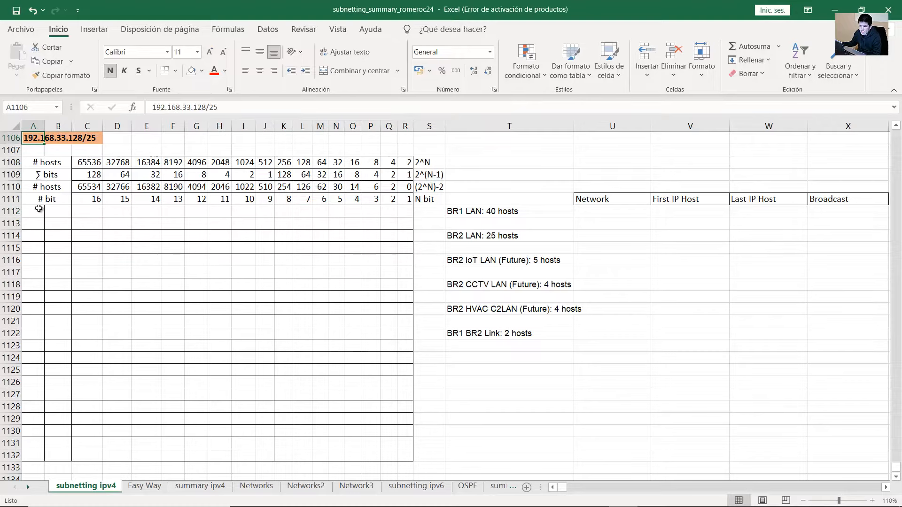
pyautogui.click(40, 210)
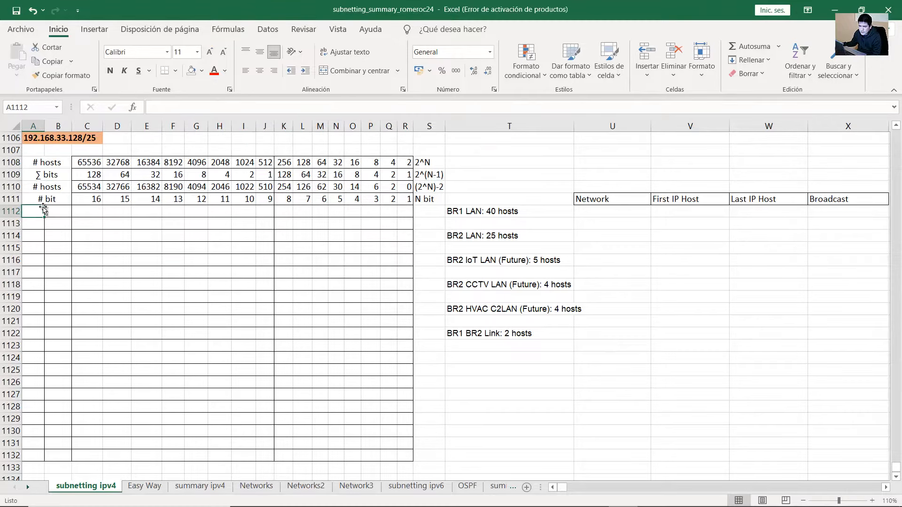
pyautogui.moveTo(44, 211); pyautogui.dragTo(55, 212)
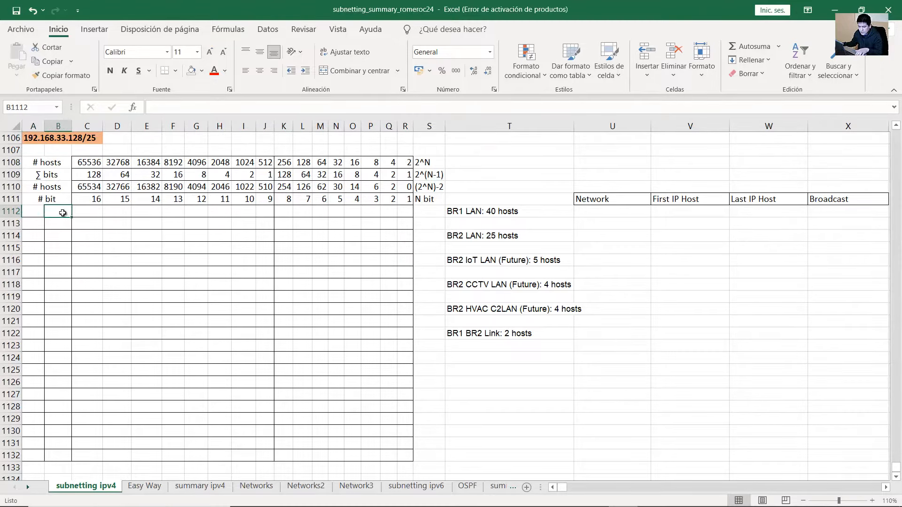
pyautogui.hotkey('ctrl', 'z')
pyautogui.click(27, 138)
pyautogui.click(40, 211)
pyautogui.write('192')
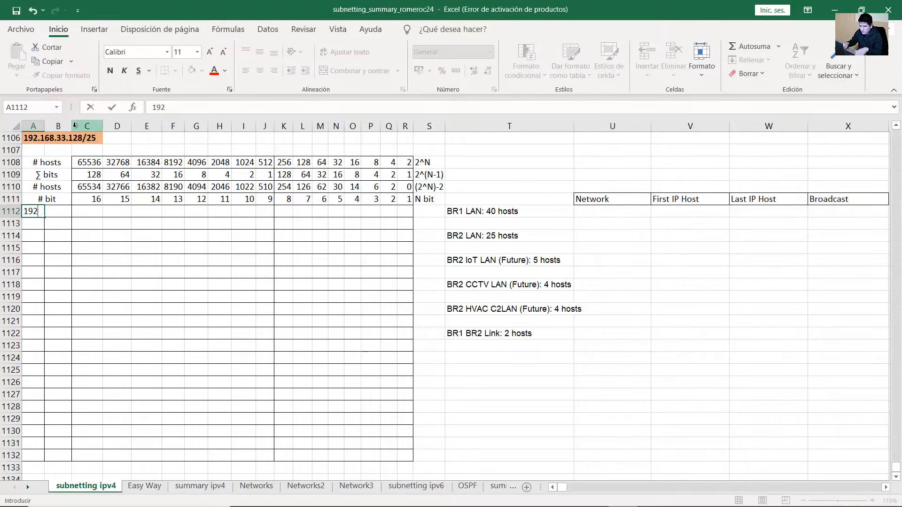
pyautogui.press('Tab')
pyautogui.write('168')
pyautogui.click(75, 127)
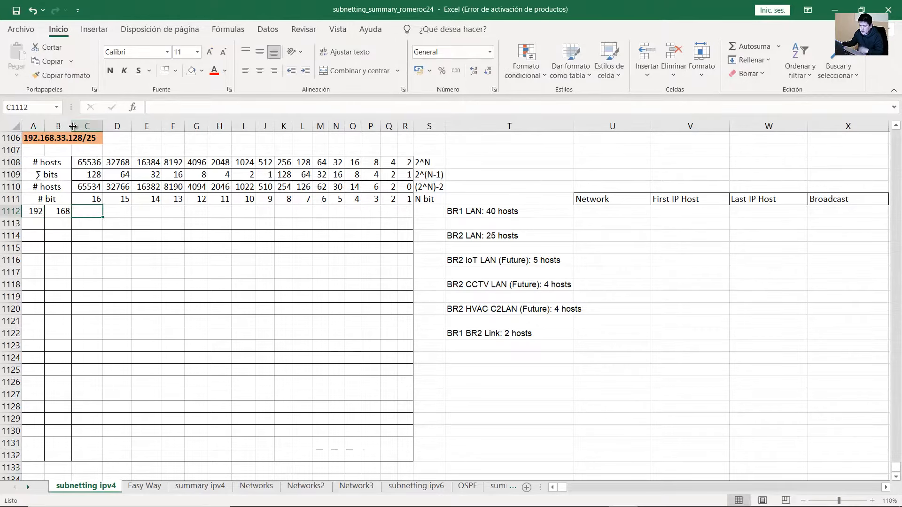
pyautogui.click(60, 138)
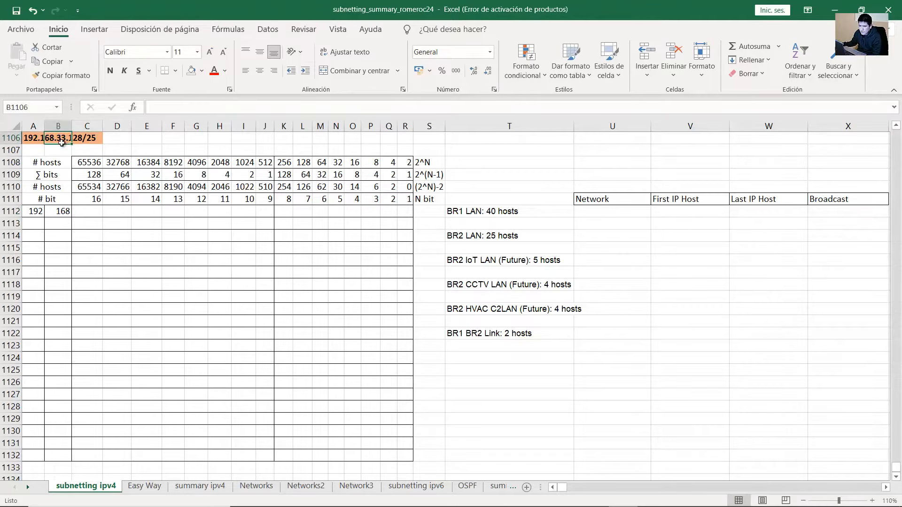
# Enter 33 as binary bits 0 0 1 0 0 0 0 1 across columns C–J
pyautogui.click(96, 213)
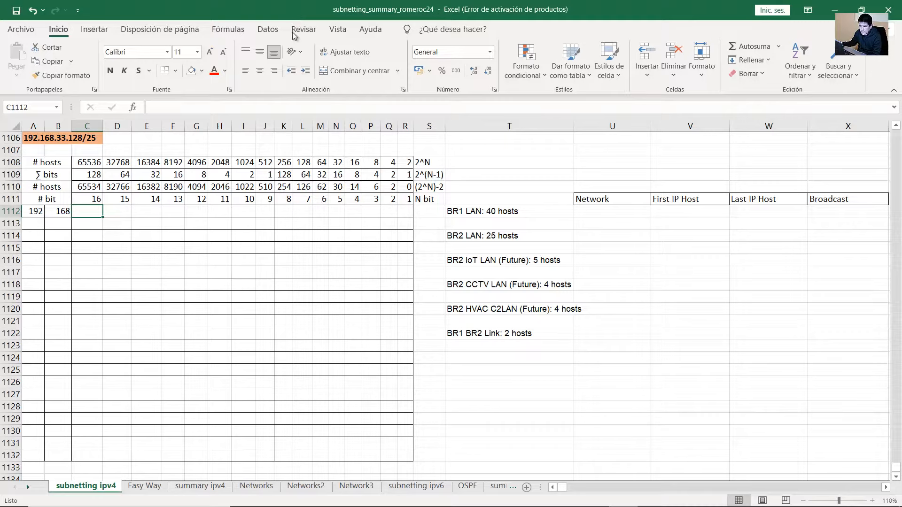
pyautogui.write('0')
pyautogui.press('Tab')
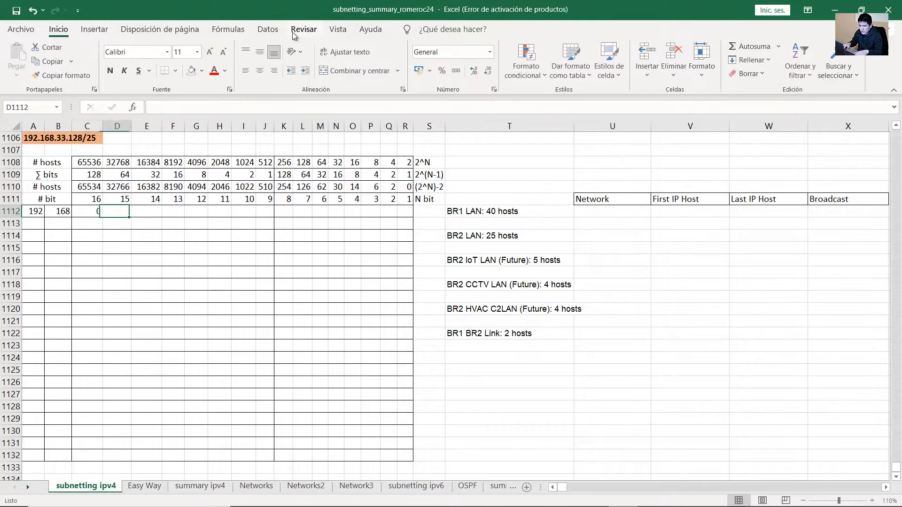
pyautogui.write('0')
pyautogui.press('Tab')
pyautogui.write('1')
pyautogui.press('Tab')
pyautogui.write('0')
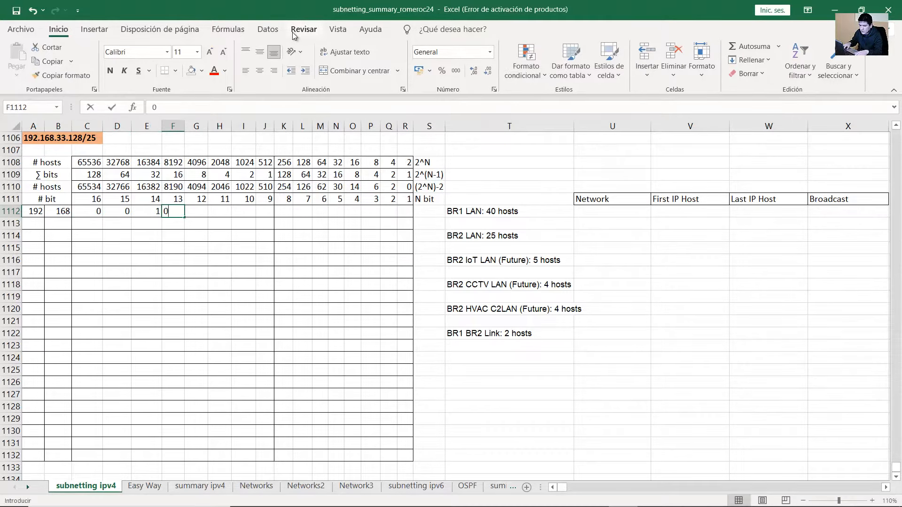
pyautogui.press('Tab')
pyautogui.write('0\t0')
pyautogui.press('Tab')
pyautogui.write('0')
pyautogui.press('Tab')
pyautogui.write('1')
pyautogui.press('Tab')
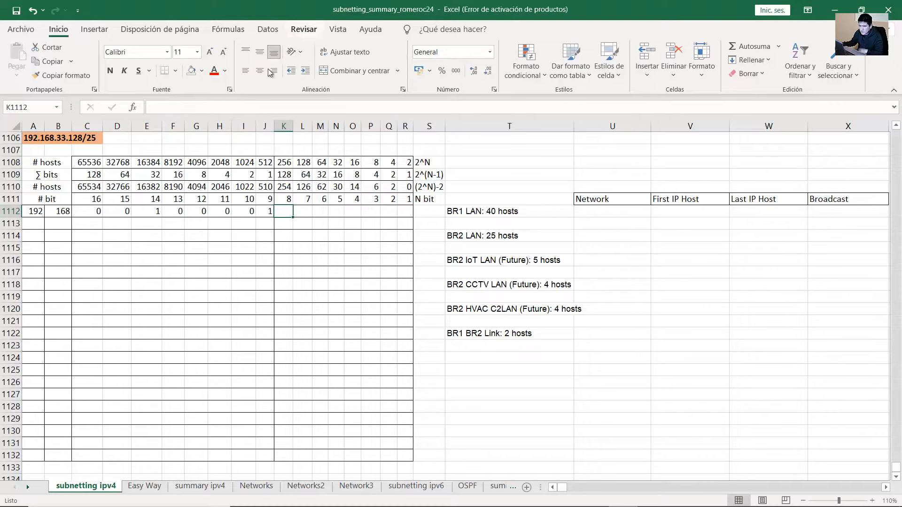
# Verify the third-octet bits, then begin the fourth octet's bits (1000000…) from K1112
pyautogui.click(155, 212)
pyautogui.moveTo(147, 175); pyautogui.dragTo(152, 211)
pyautogui.moveTo(269, 173); pyautogui.dragTo(268, 213)
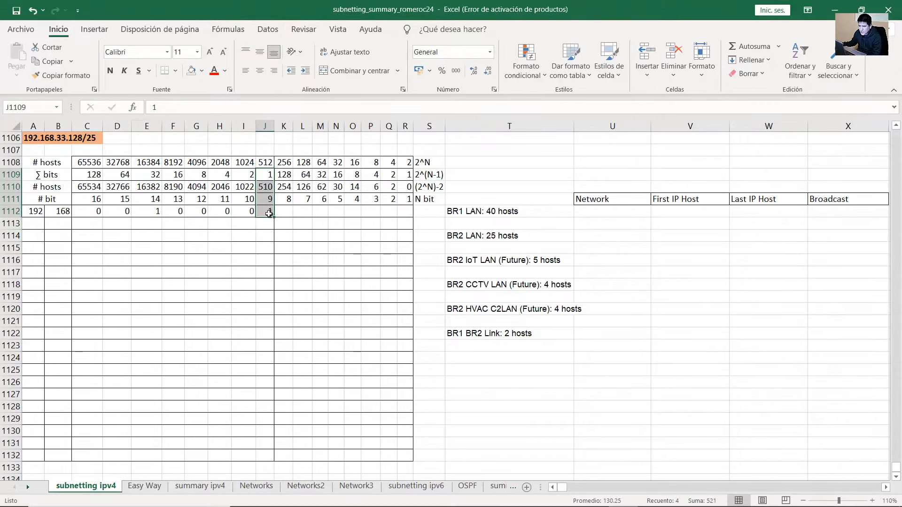
pyautogui.click(155, 213)
pyautogui.moveTo(85, 211); pyautogui.dragTo(263, 212)
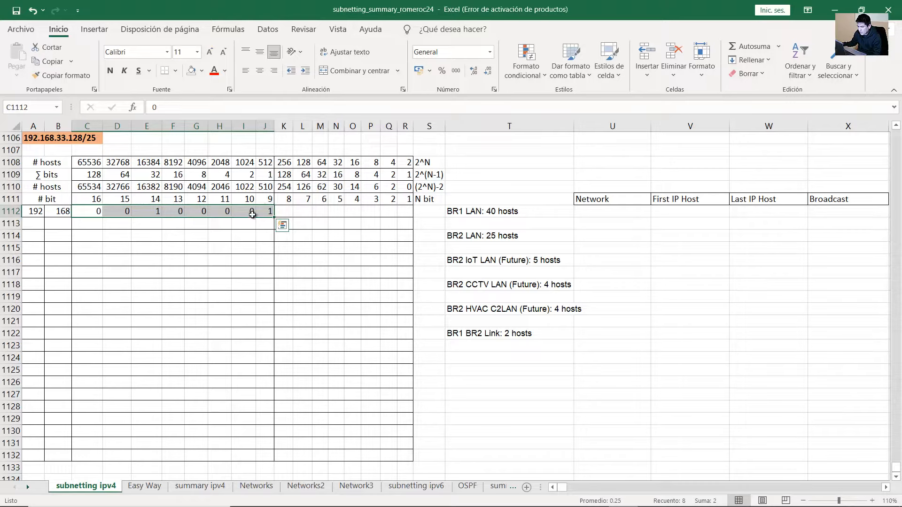
pyautogui.click(223, 216)
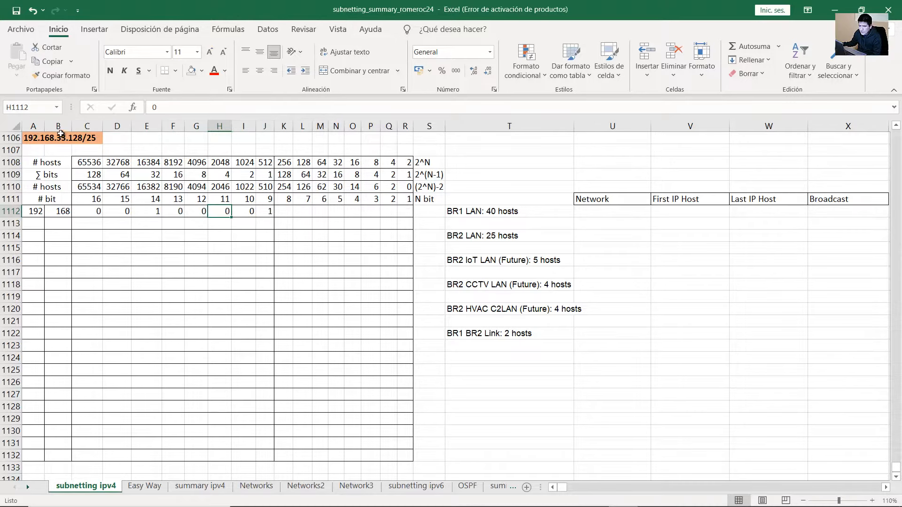
pyautogui.click(79, 139)
pyautogui.click(66, 139)
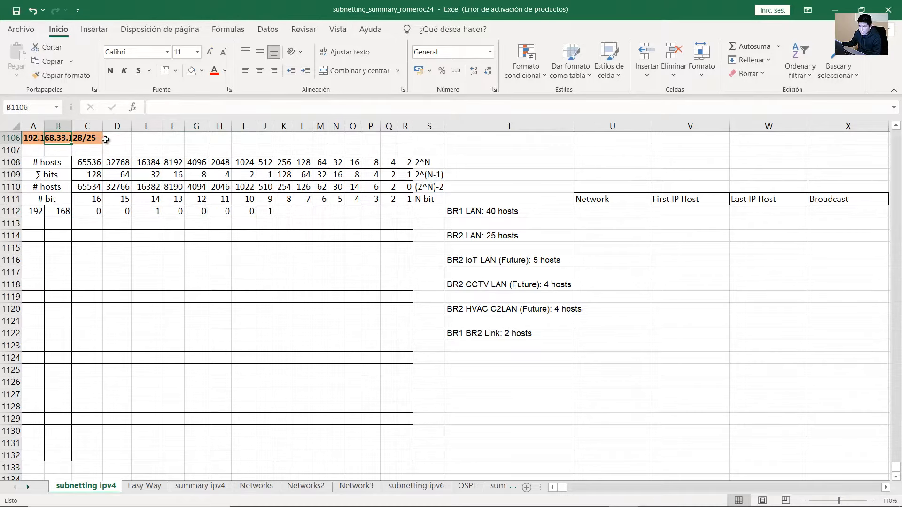
pyautogui.click(284, 216)
pyautogui.write('1\t0\t0\t0\t0\t1\t1\t0\t0\t0')
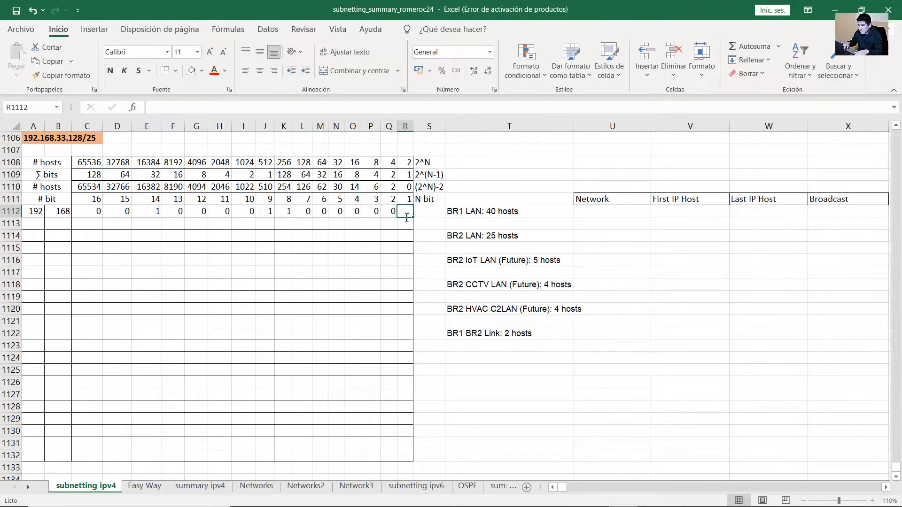
# Compare BR1 LAN's 40-host need with the 62 usable hosts, selecting row 1112's network bits
pyautogui.click(288, 215)
pyautogui.moveTo(288, 177); pyautogui.dragTo(406, 213)
pyautogui.click(306, 213)
pyautogui.click(285, 213)
pyautogui.moveTo(284, 174); pyautogui.dragTo(287, 212)
pyautogui.click(324, 212)
pyautogui.moveTo(38, 212); pyautogui.dragTo(408, 213)
pyautogui.click(510, 216)
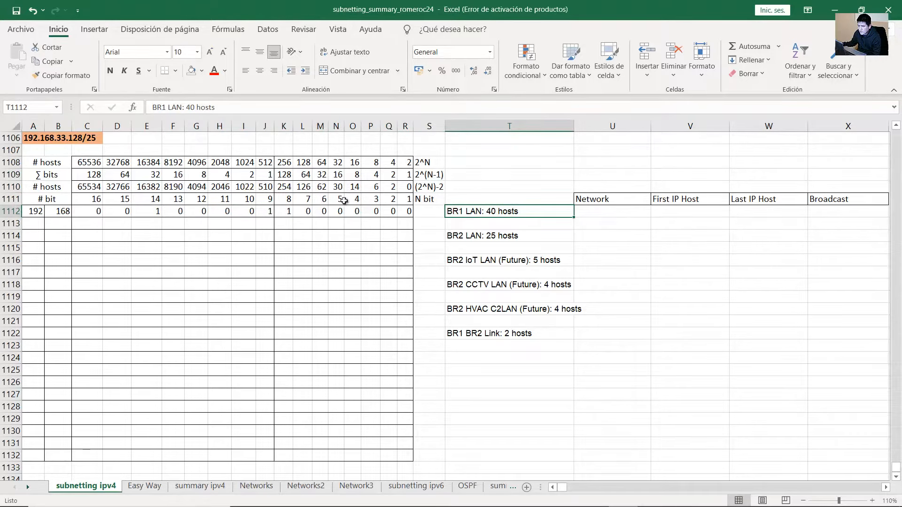
pyautogui.click(321, 187)
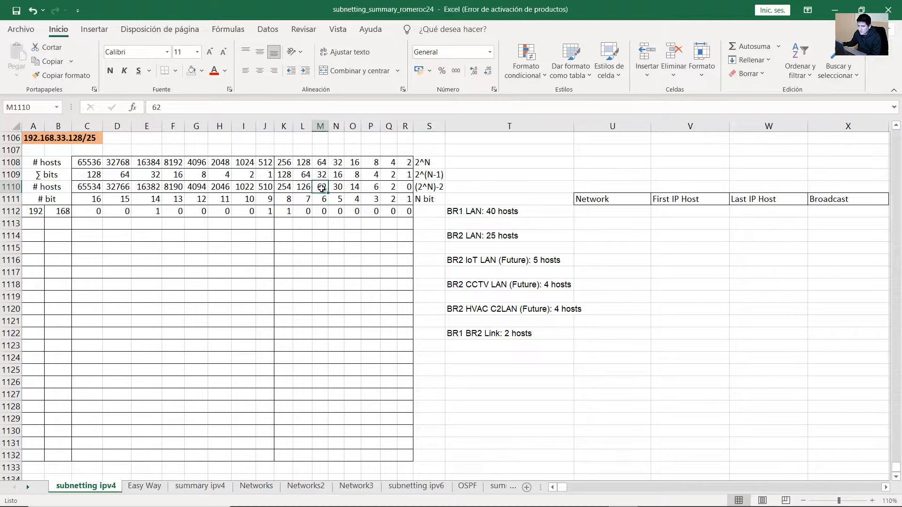
pyautogui.moveTo(44, 189); pyautogui.dragTo(324, 212)
pyautogui.click(322, 187)
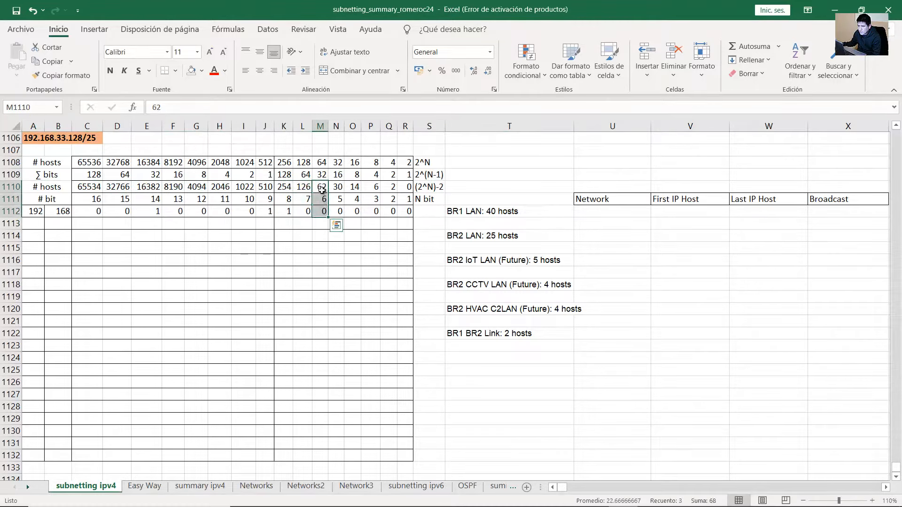
pyautogui.click(322, 187)
pyautogui.moveTo(321, 187); pyautogui.dragTo(42, 211)
# Fill the network portion of row 1112 with standard blue
pyautogui.click(200, 75)
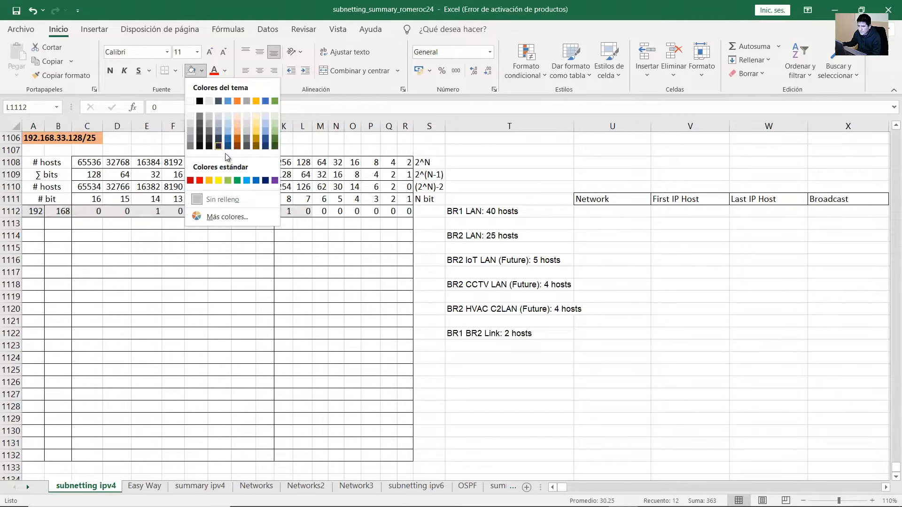
pyautogui.click(246, 180)
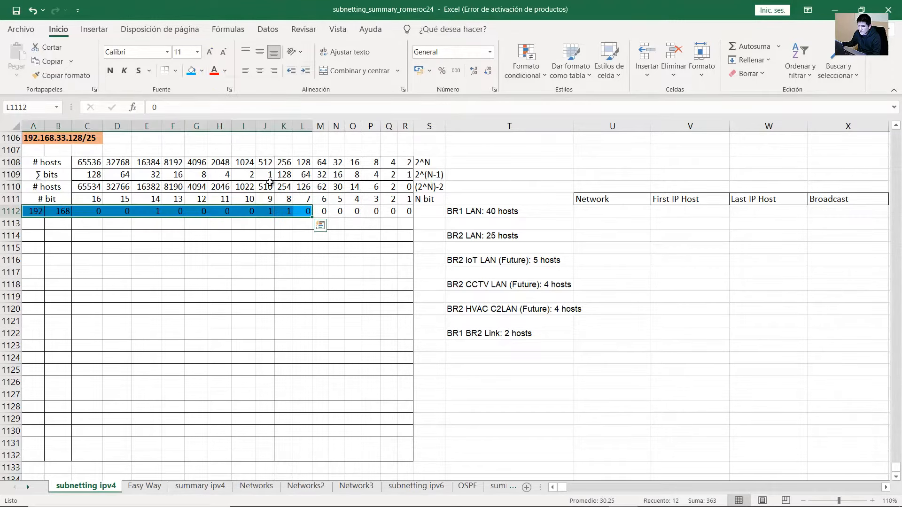
pyautogui.click(308, 212)
pyautogui.moveTo(34, 211); pyautogui.dragTo(405, 214)
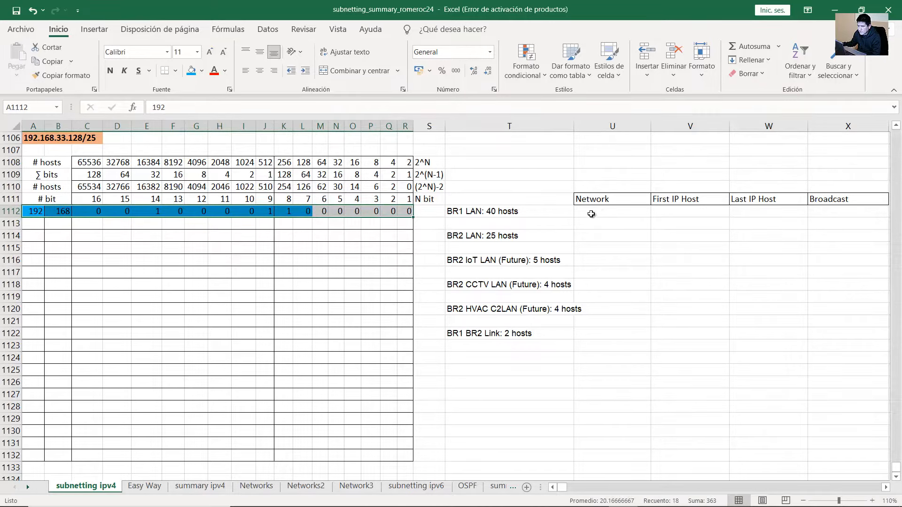
pyautogui.click(60, 212)
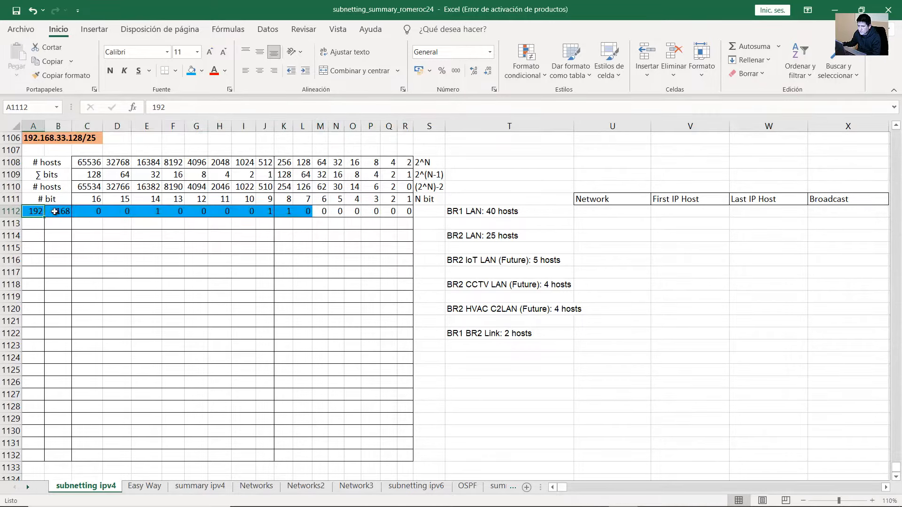
pyautogui.moveTo(92, 212); pyautogui.dragTo(405, 212)
# Enter 192.168.33.128 in BR1 LAN's Network cell U1112, then append the /26 prefix
pyautogui.click(596, 212)
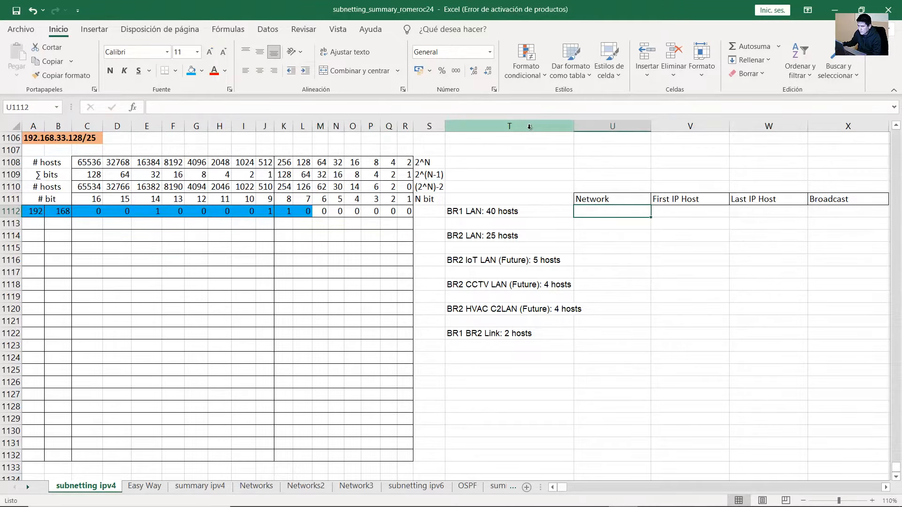
pyautogui.write('192.168.')
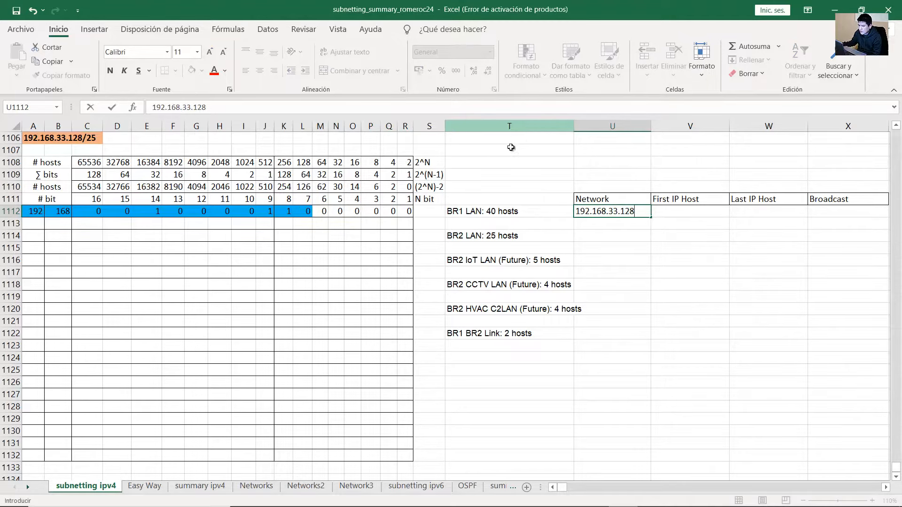
pyautogui.write('33.128')
pyautogui.click(340, 212)
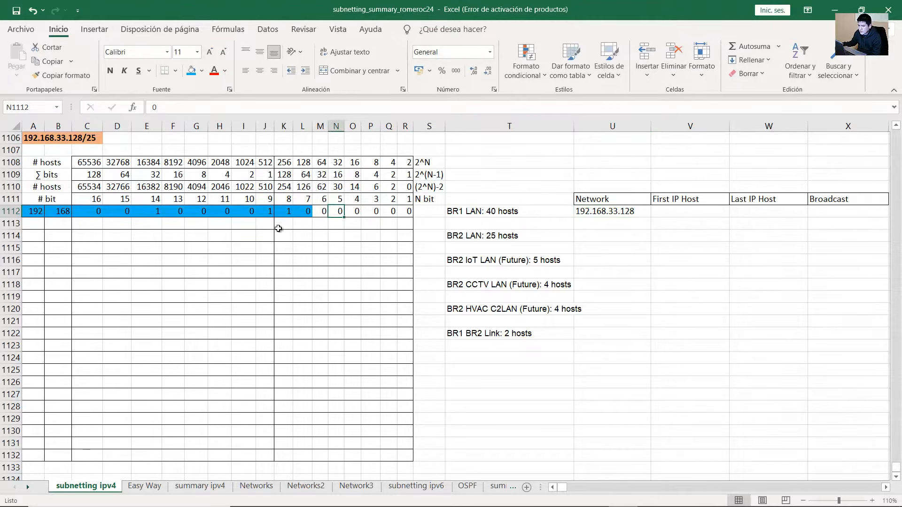
pyautogui.click(31, 212)
pyautogui.click(51, 213)
pyautogui.moveTo(78, 211); pyautogui.dragTo(307, 211)
pyautogui.doubleClick(641, 212)
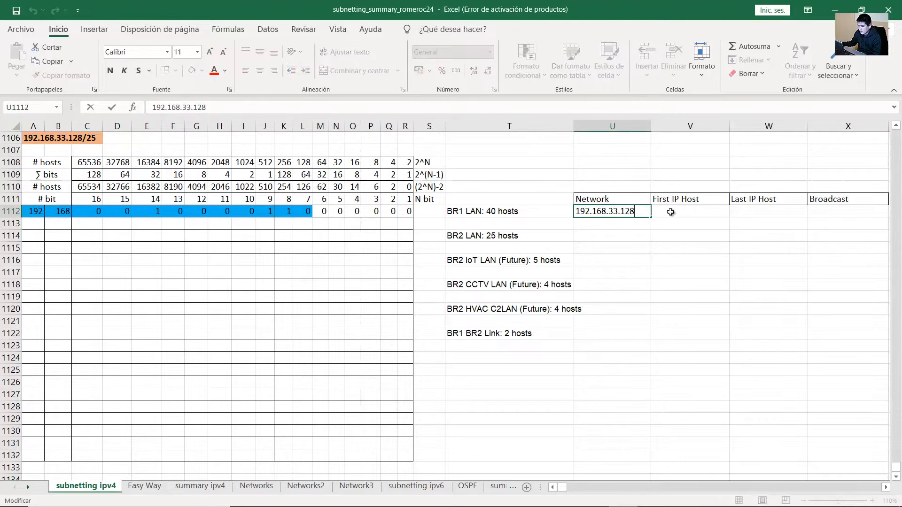
pyautogui.write('/26')
pyautogui.press('Return')
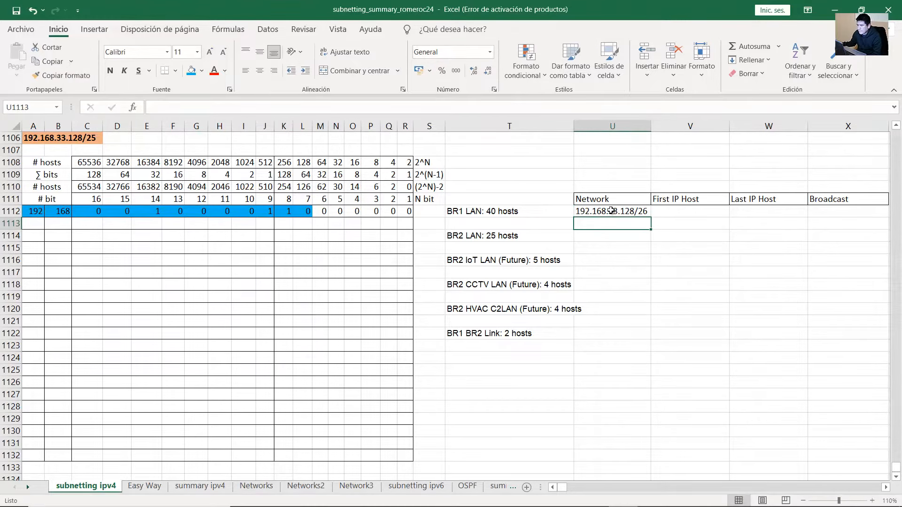
pyautogui.click(611, 211)
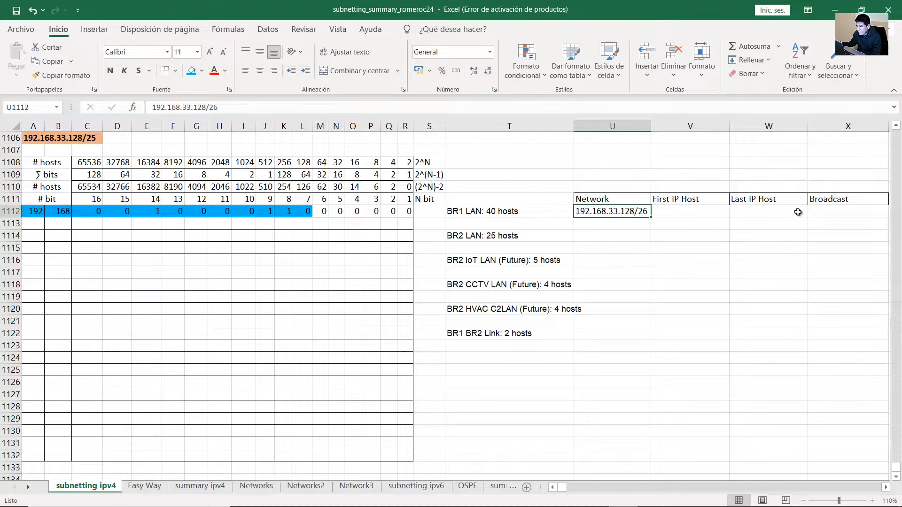
pyautogui.click(831, 202)
# Copy row 1112 down into row 1113 and set its six host bits to 1
pyautogui.click(463, 211)
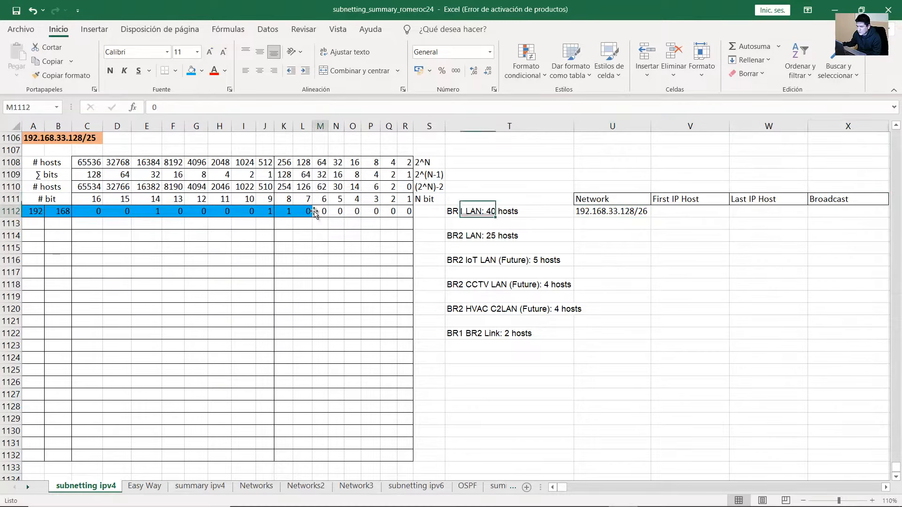
pyautogui.moveTo(42, 213); pyautogui.dragTo(312, 226)
pyautogui.click(321, 223)
pyautogui.write('1')
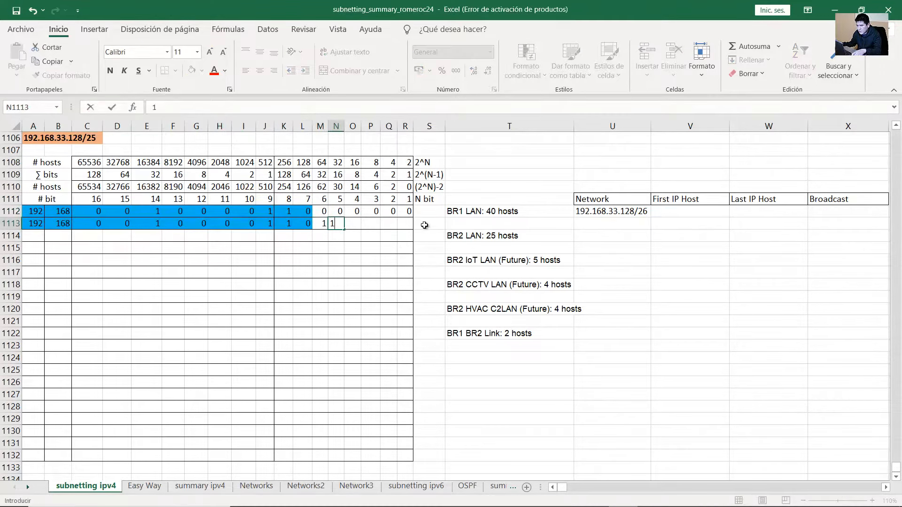
pyautogui.write('\t1\t1\t1\t1\t1')
pyautogui.press('Left')
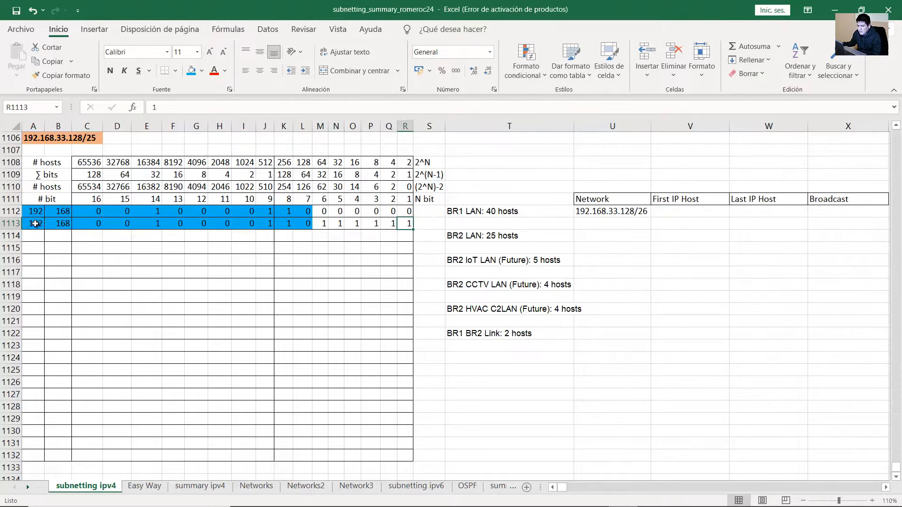
pyautogui.moveTo(33, 224); pyautogui.dragTo(261, 224)
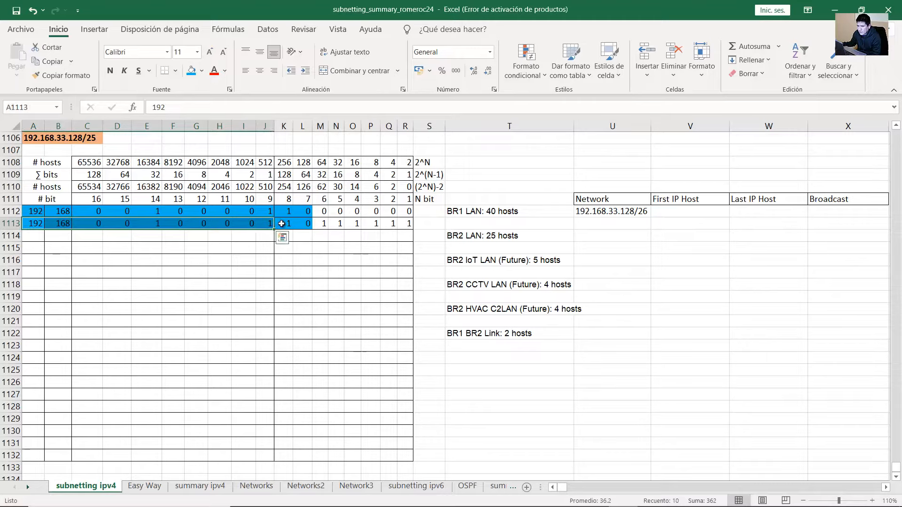
# Record 192.168.33.191/26 in BR1 LAN's Broadcast cell
pyautogui.click(822, 213)
pyautogui.doubleClick(821, 212)
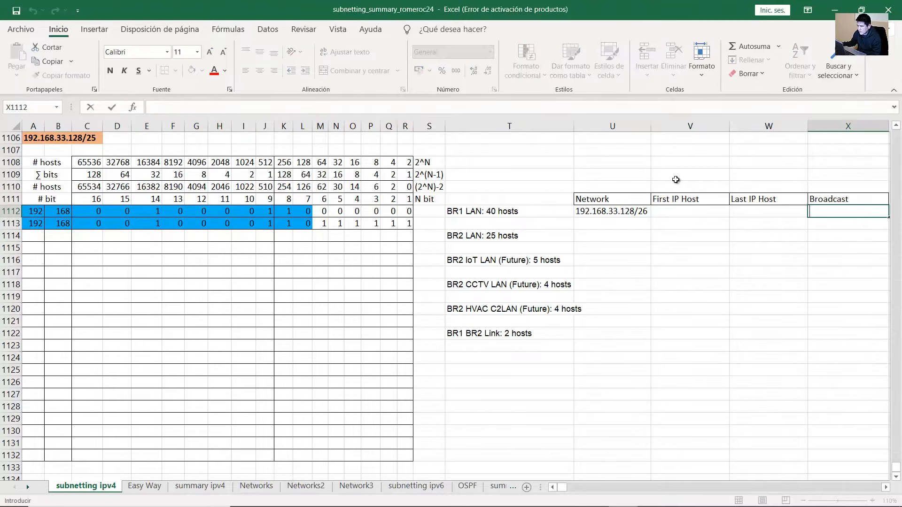
pyautogui.write('192.168.3')
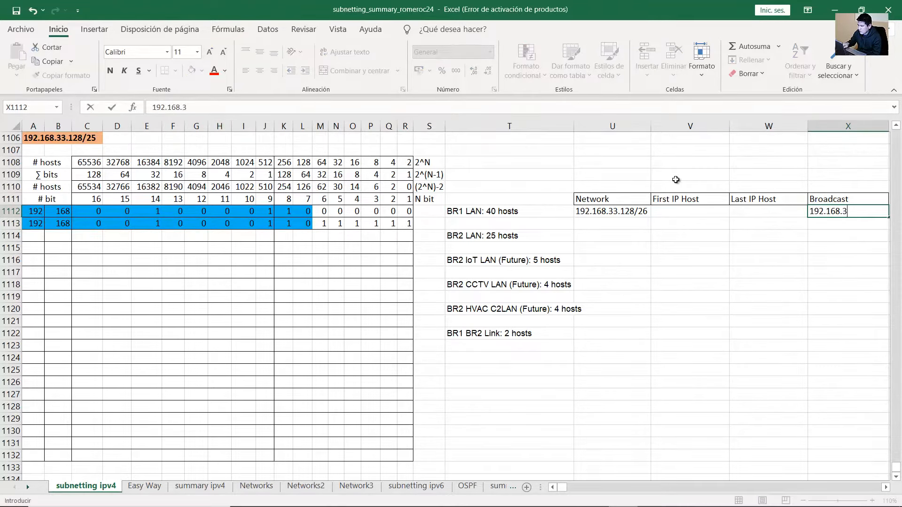
pyautogui.write('3.')
pyautogui.press('Return')
pyautogui.click(295, 222)
pyautogui.moveTo(324, 225); pyautogui.dragTo(406, 224)
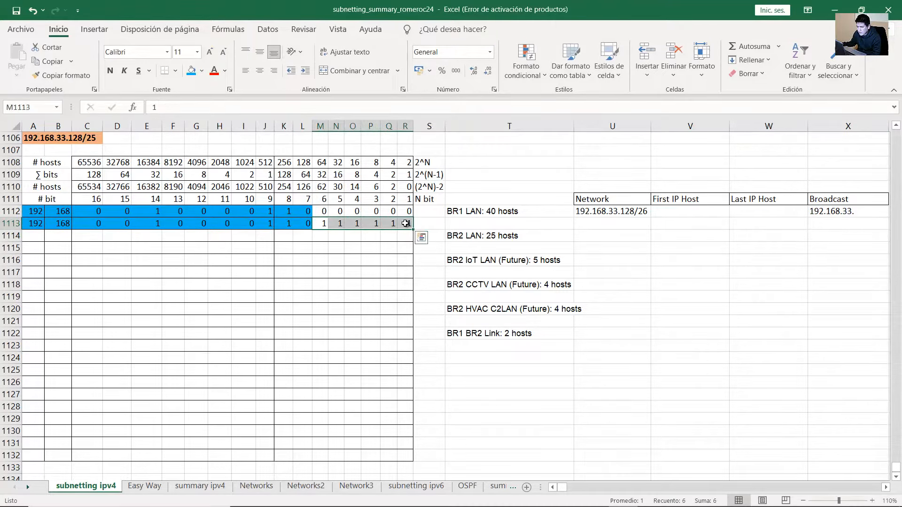
pyautogui.click(303, 175)
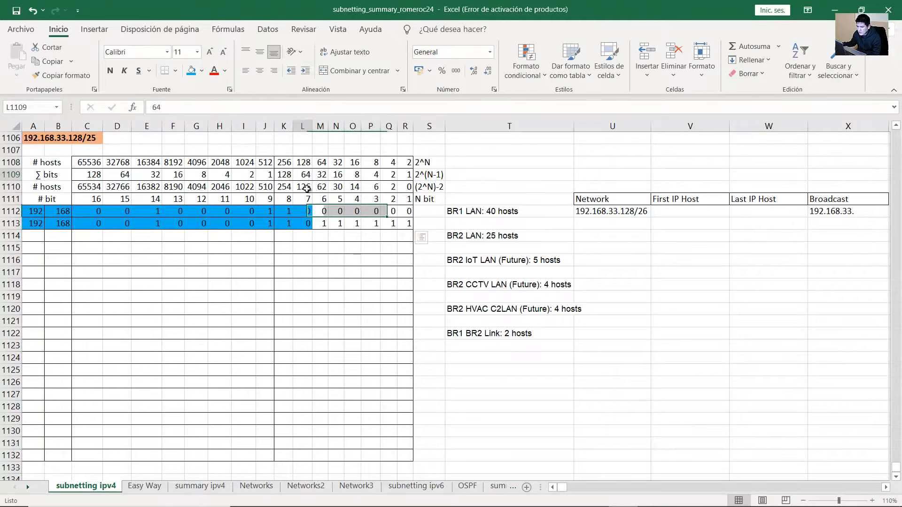
pyautogui.moveTo(325, 224); pyautogui.dragTo(405, 223)
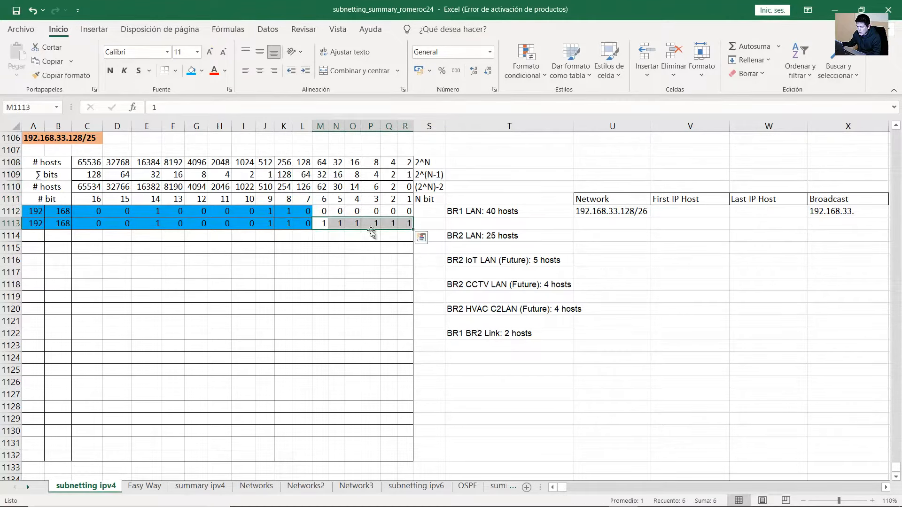
pyautogui.click(287, 224)
pyautogui.moveTo(325, 225); pyautogui.dragTo(408, 224)
pyautogui.doubleClick(865, 212)
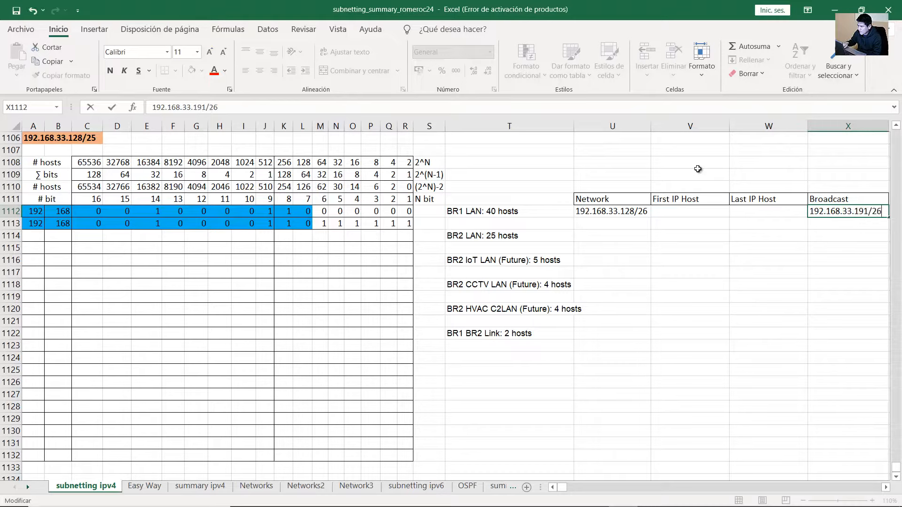
pyautogui.press('Return')
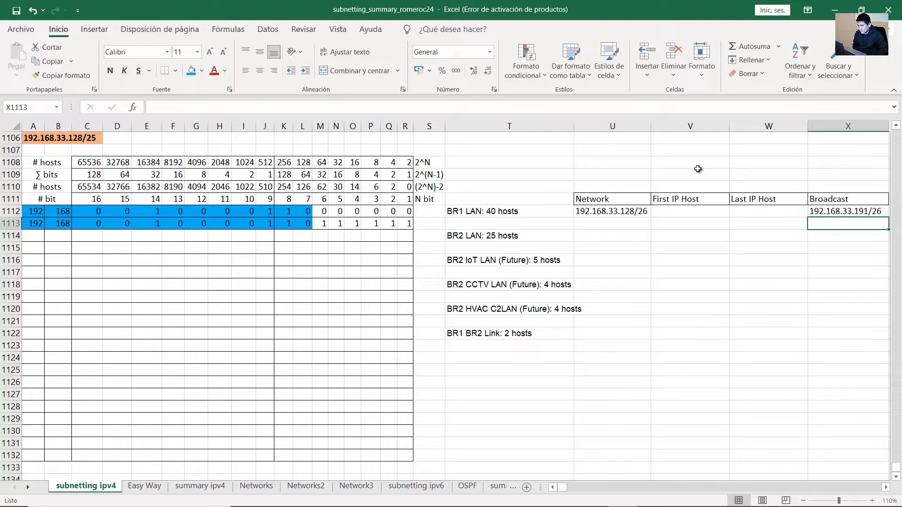
pyautogui.moveTo(681, 198); pyautogui.dragTo(682, 206)
# Enter 192.168.33.129/26 in V1112 and 192.168.33.190/26 in W1112 for BR1 LAN's host range
pyautogui.click(681, 214)
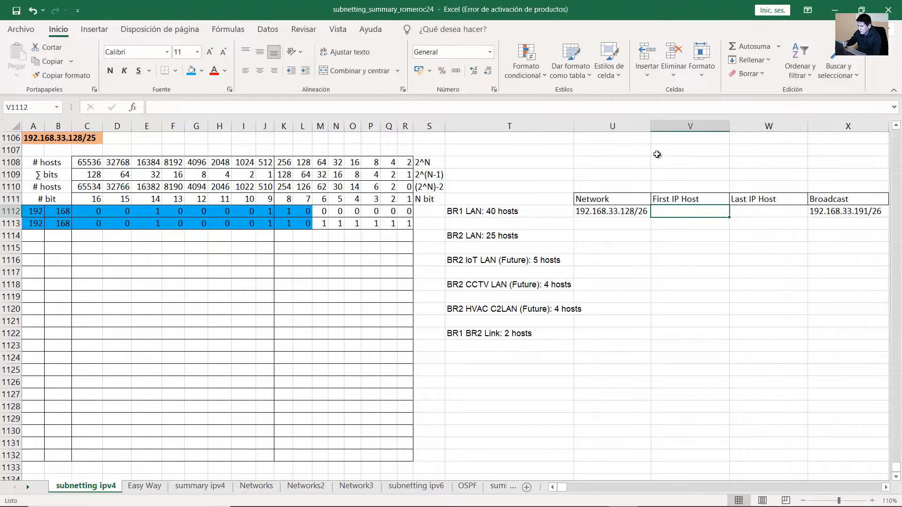
pyautogui.click(625, 210)
pyautogui.click(674, 212)
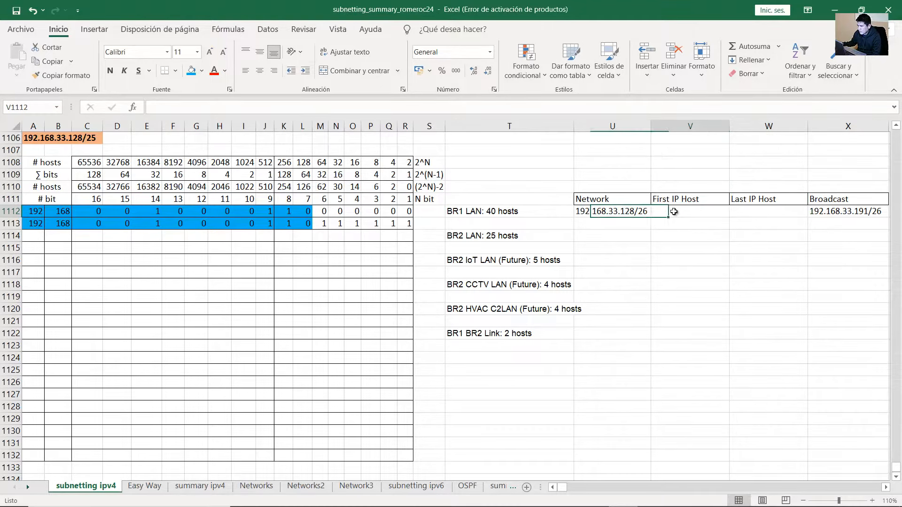
pyautogui.write('192.168.')
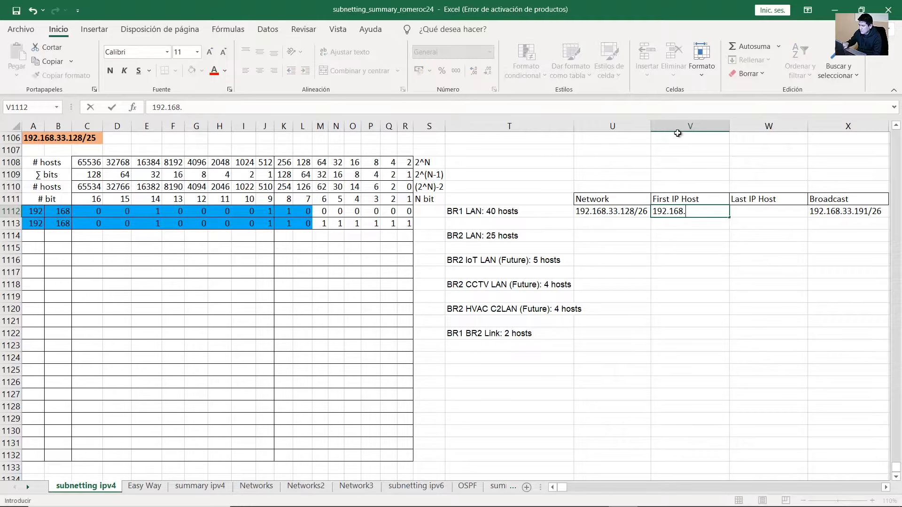
pyautogui.write('33.129')
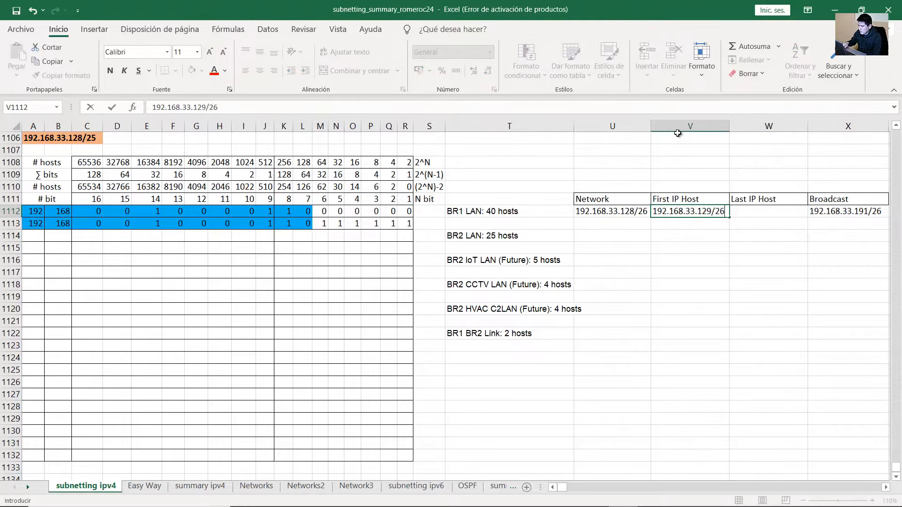
pyautogui.write('/26')
pyautogui.press('Return')
pyautogui.press('Up')
pyautogui.press('Right')
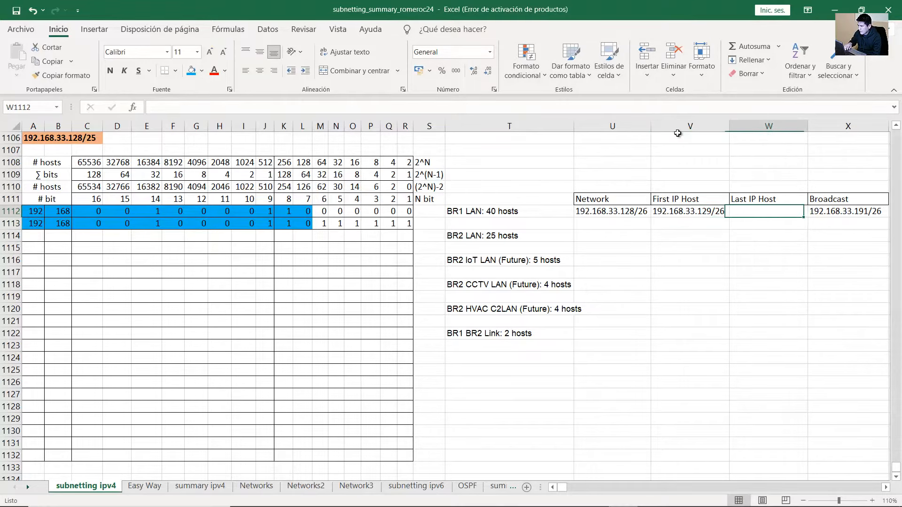
pyautogui.click(819, 212)
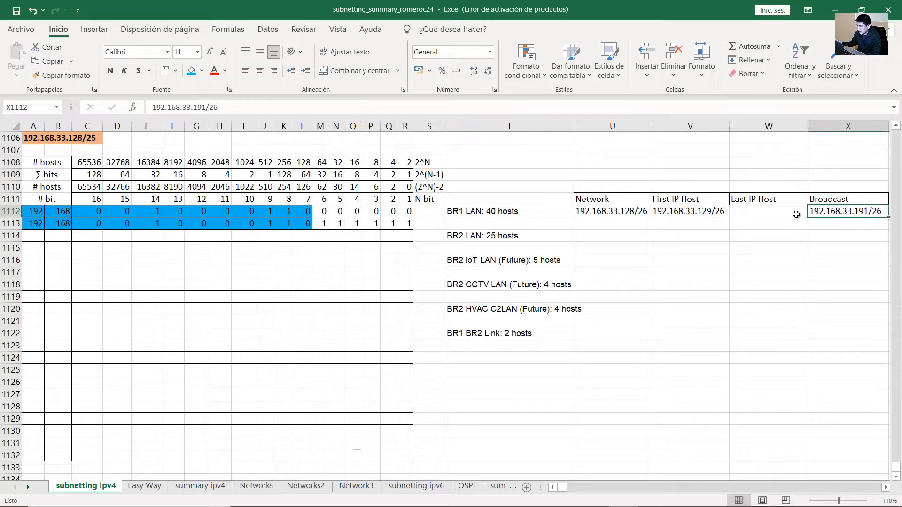
pyautogui.click(796, 212)
pyautogui.write('192.168.33.190/26')
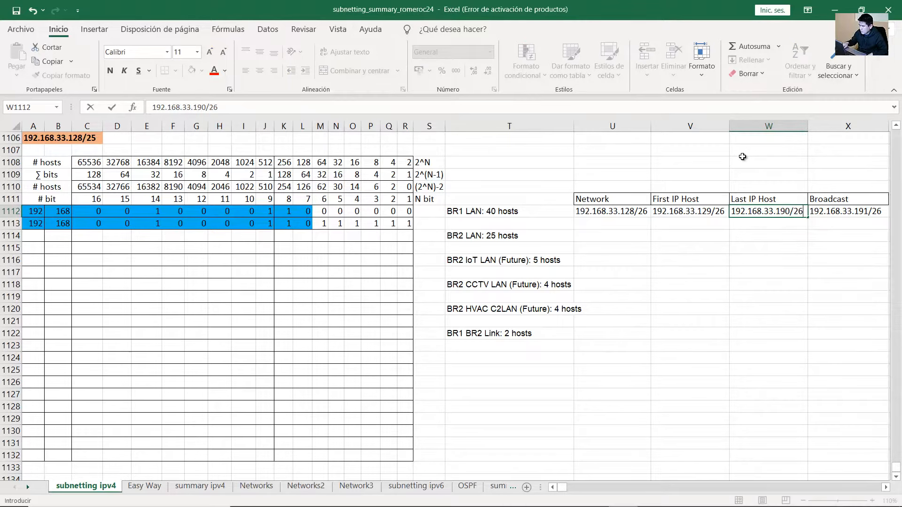
pyautogui.press('Return')
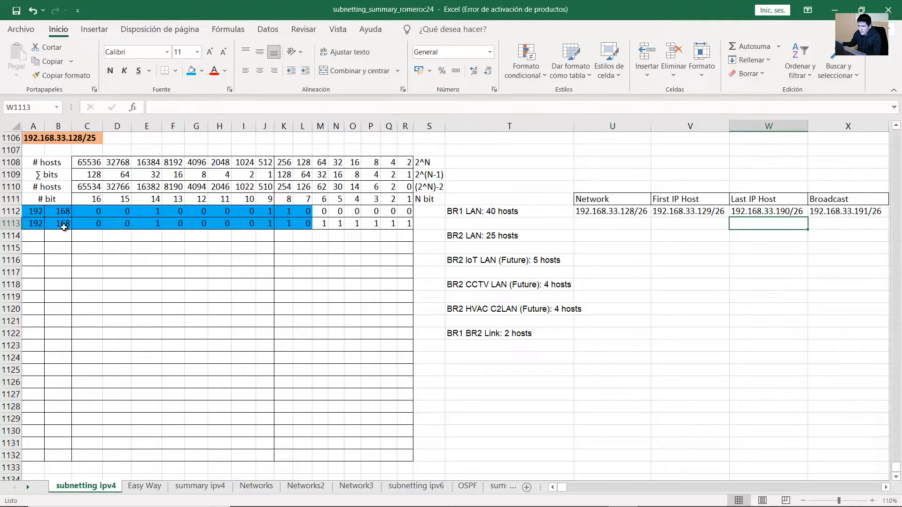
# Start row 1114 with 192 and 168, then type the third-octet bits 00100001
pyautogui.click(33, 236)
pyautogui.write('192')
pyautogui.press('Tab')
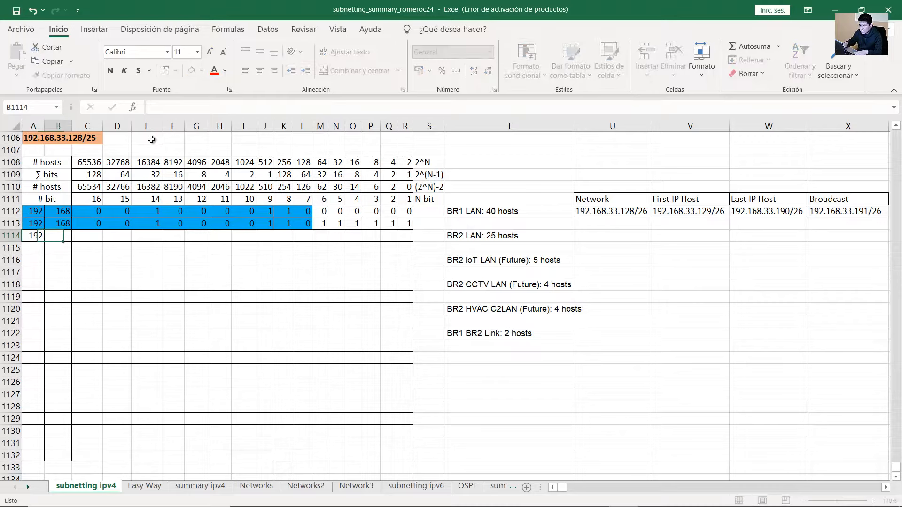
pyautogui.write('168')
pyautogui.press('Tab')
pyautogui.write('0')
pyautogui.press('Tab')
pyautogui.write('0')
pyautogui.press('Tab')
pyautogui.write('0')
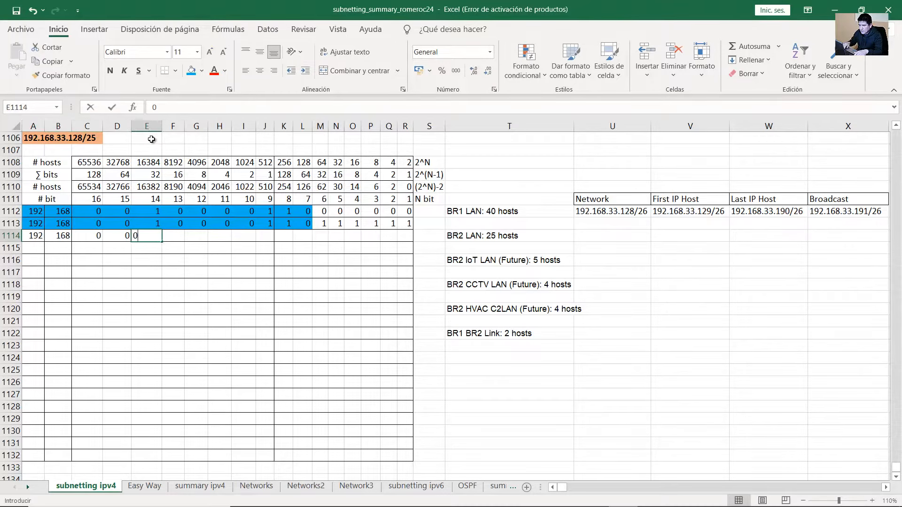
pyautogui.press('Tab')
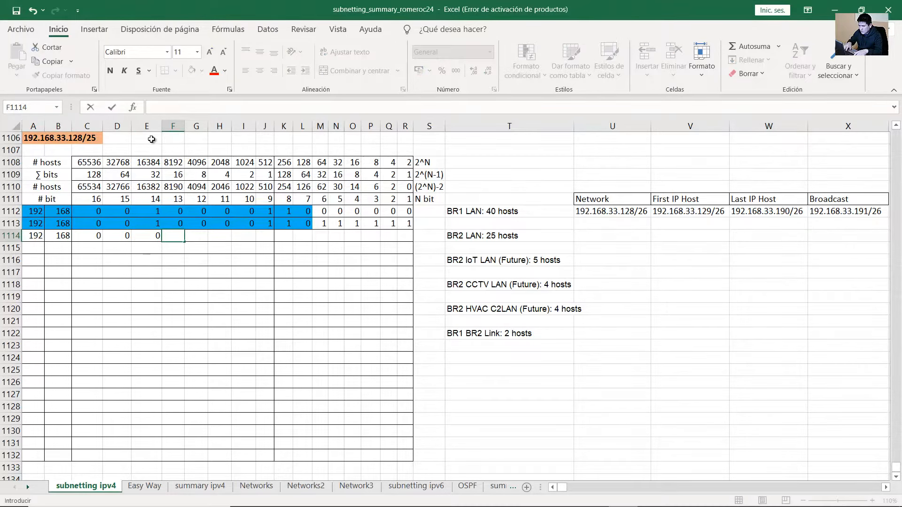
pyautogui.press('Home')
pyautogui.press('Right')
pyautogui.press('Right')
pyautogui.press('Right')
pyautogui.press('Right')
pyautogui.write('1')
pyautogui.press('Tab')
pyautogui.press('Tab')
pyautogui.press('Left')
pyautogui.write('0')
pyautogui.press('Tab')
pyautogui.write('0')
pyautogui.press('Tab')
pyautogui.write('0')
pyautogui.press('Tab')
pyautogui.write('0')
pyautogui.press('Tab')
pyautogui.write('1')
pyautogui.press('Tab')
pyautogui.write('1')
pyautogui.press('Tab')
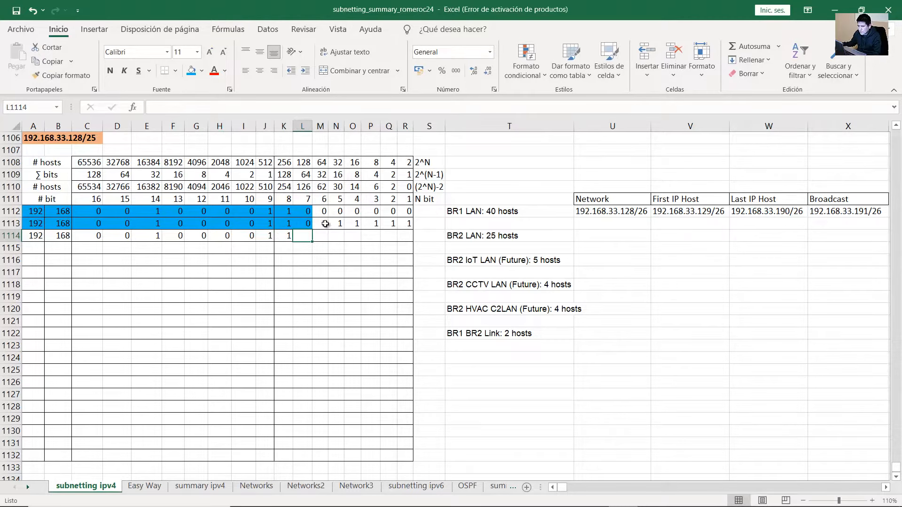
# Set row 1114's last-octet bits to 11000000 and compare them with the broadcast row above
pyautogui.moveTo(320, 224); pyautogui.dragTo(405, 224)
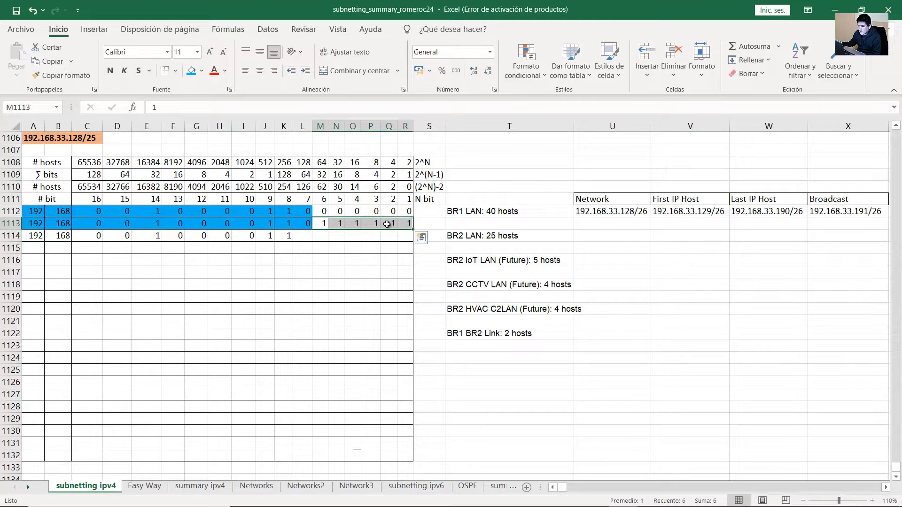
pyautogui.click(304, 235)
pyautogui.write('1')
pyautogui.press('Tab')
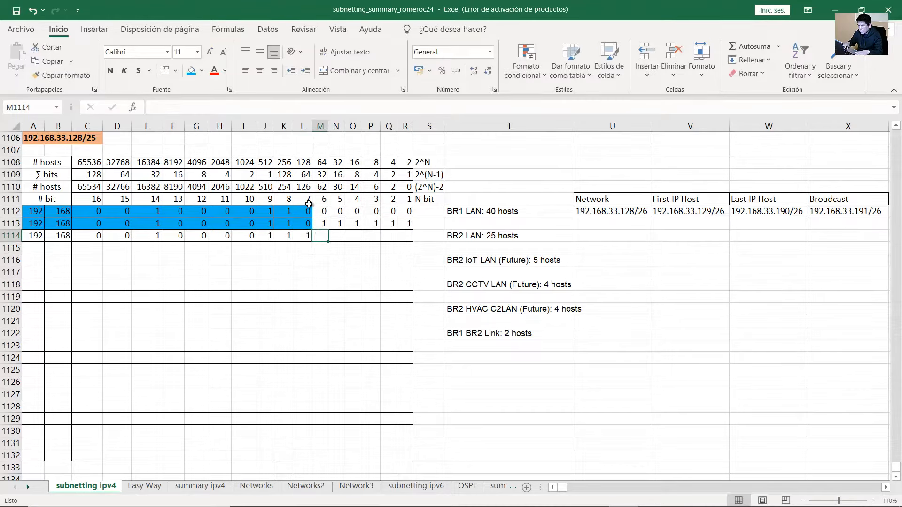
pyautogui.write('0')
pyautogui.press('Tab')
pyautogui.write('0\t0\t0\t0\t0')
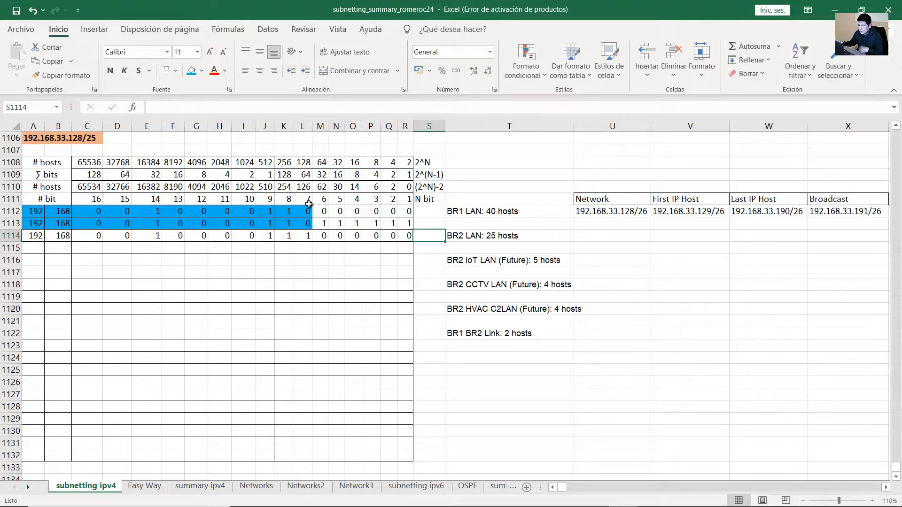
pyautogui.press('Left')
pyautogui.press('Left')
pyautogui.press('Left')
pyautogui.press('Left')
pyautogui.moveTo(318, 225); pyautogui.dragTo(407, 225)
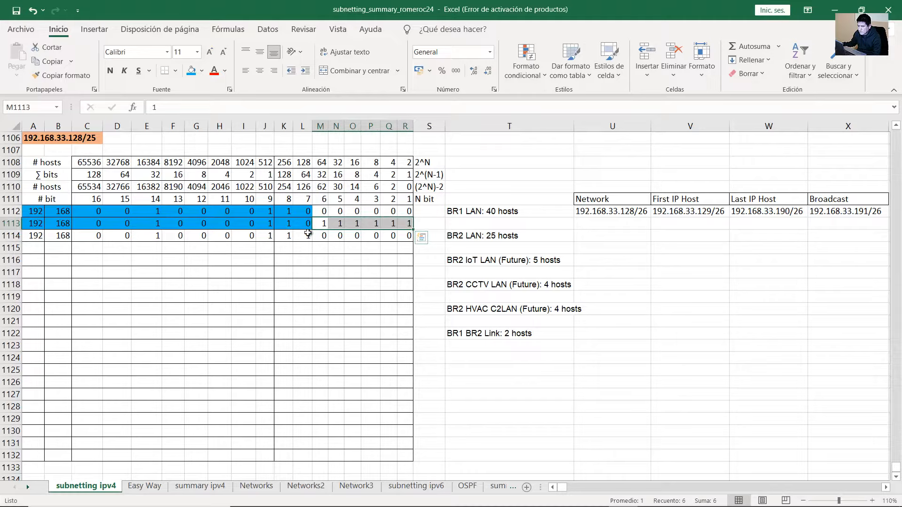
pyautogui.moveTo(315, 235); pyautogui.dragTo(410, 236)
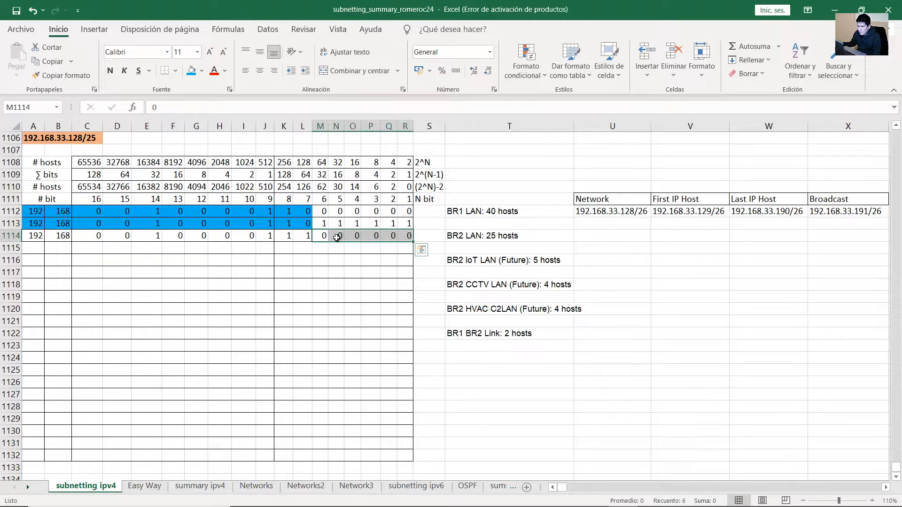
# Check that 30 usable hosts cover BR2 LAN's 25 hosts and review row 1114's network bits
pyautogui.click(491, 235)
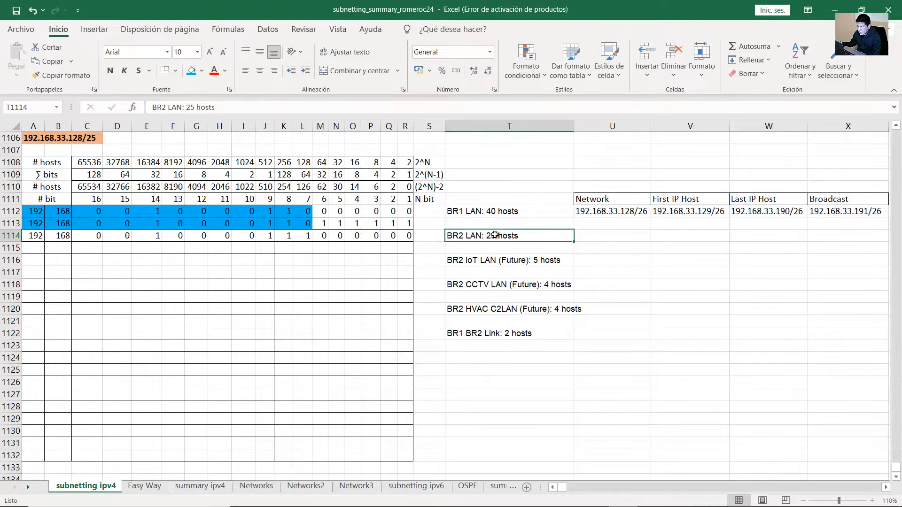
pyautogui.moveTo(47, 186); pyautogui.dragTo(336, 186)
pyautogui.click(337, 187)
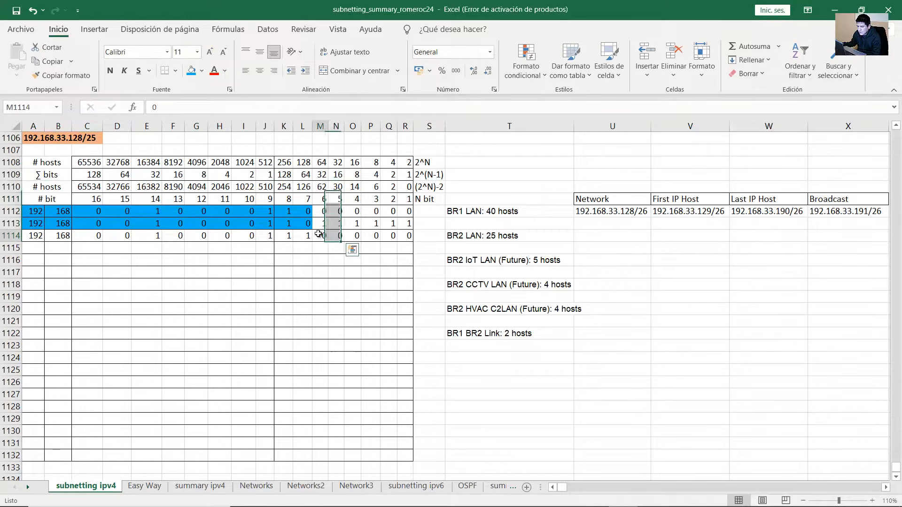
pyautogui.moveTo(325, 236); pyautogui.dragTo(173, 236)
pyautogui.moveTo(57, 237); pyautogui.dragTo(33, 236)
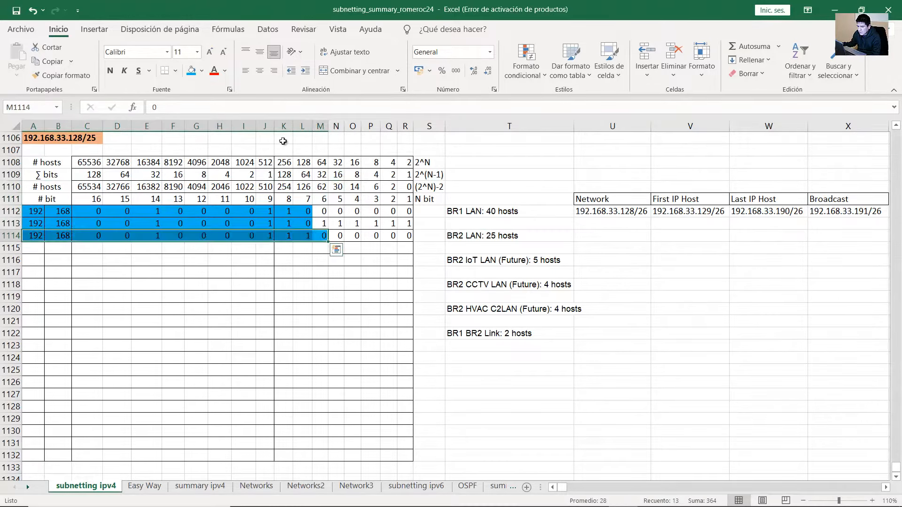
pyautogui.click(375, 237)
pyautogui.click(33, 236)
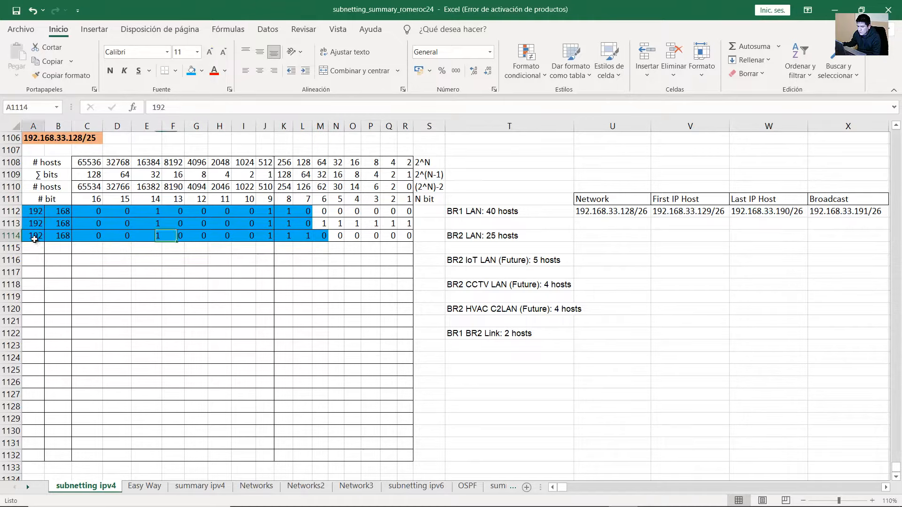
pyautogui.click(66, 237)
pyautogui.moveTo(87, 237); pyautogui.dragTo(407, 236)
pyautogui.moveTo(284, 241); pyautogui.dragTo(400, 240)
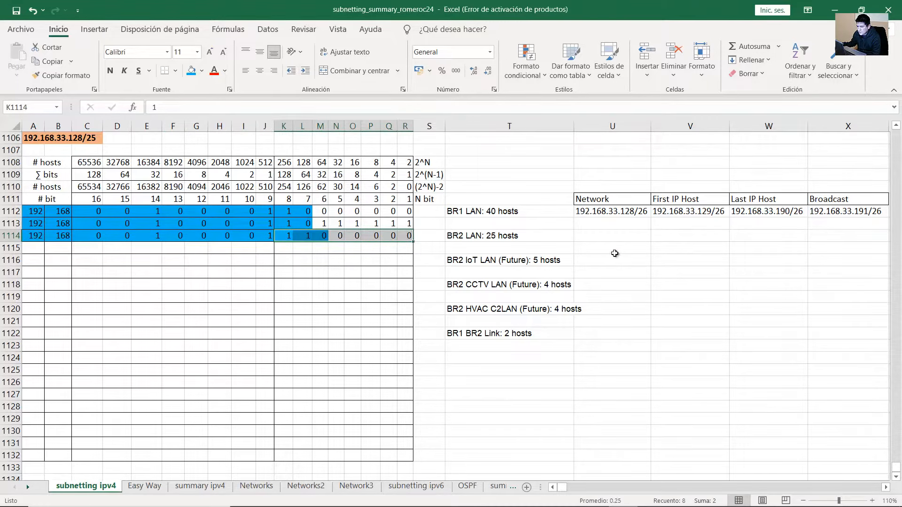
# Enter 192.168.33.192/27 as BR2 LAN's Network and copy row 1114's network bits to row 1115
pyautogui.click(629, 239)
pyautogui.write('192.')
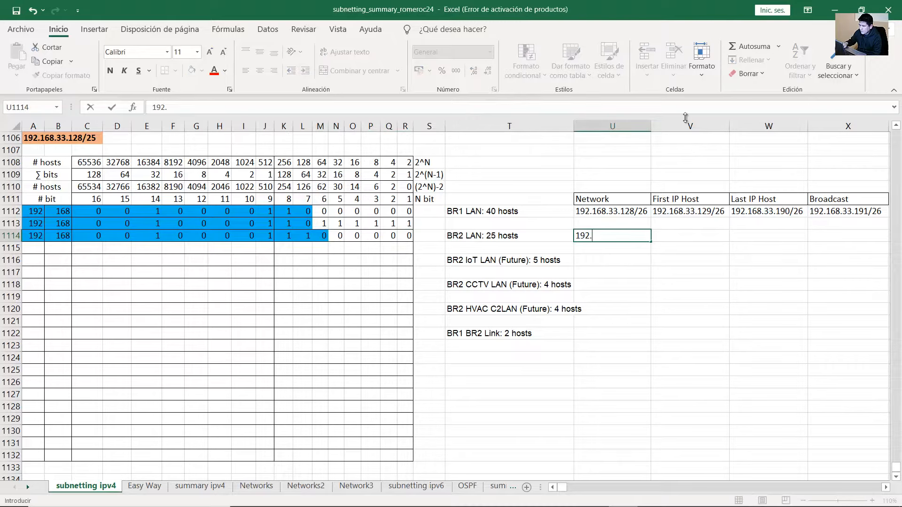
pyautogui.write('168.33.192')
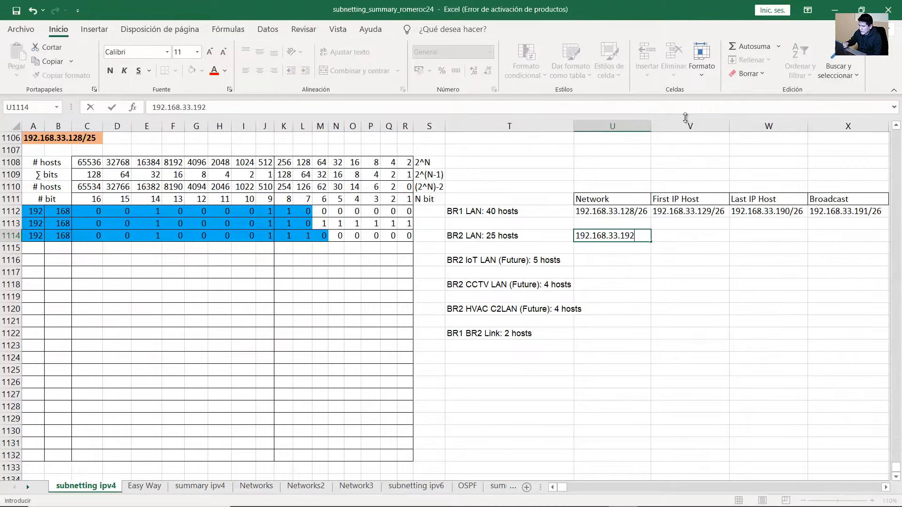
pyautogui.write('/27')
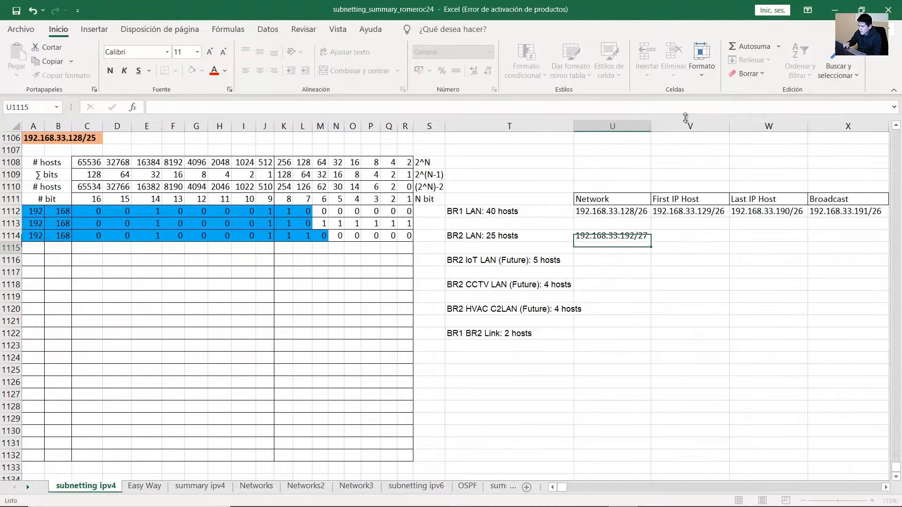
pyautogui.press('Return')
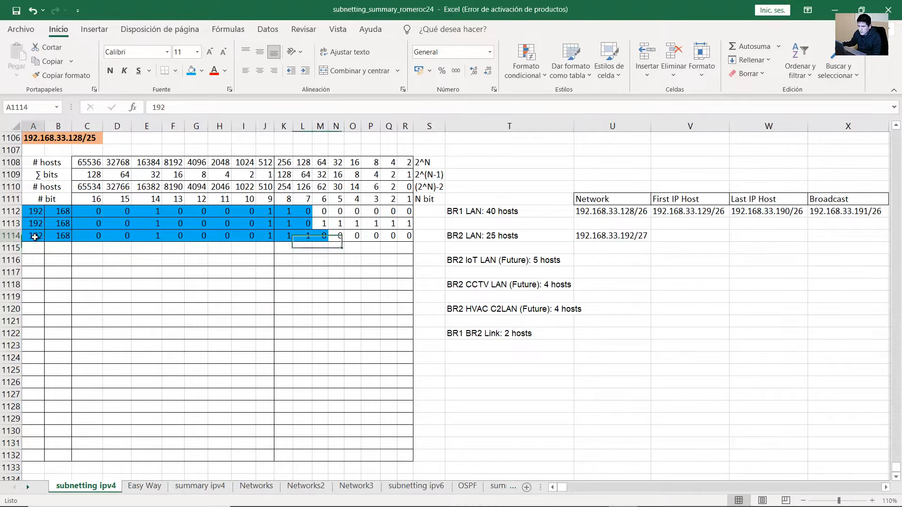
pyautogui.moveTo(82, 236); pyautogui.dragTo(266, 235)
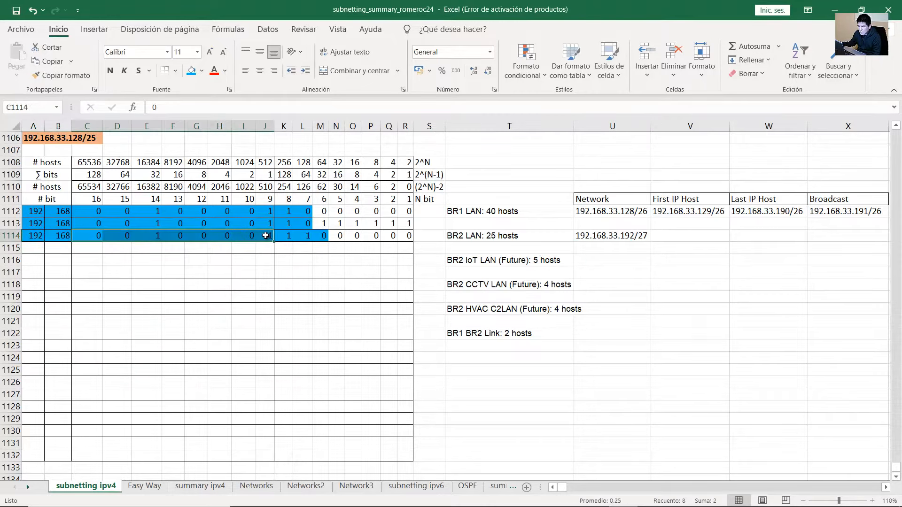
pyautogui.click(286, 237)
pyautogui.click(300, 236)
pyautogui.click(321, 236)
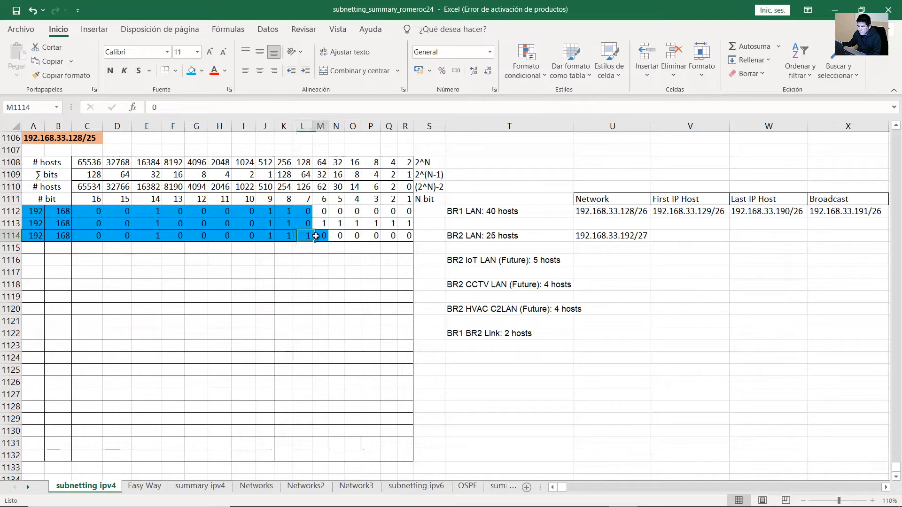
pyautogui.click(634, 237)
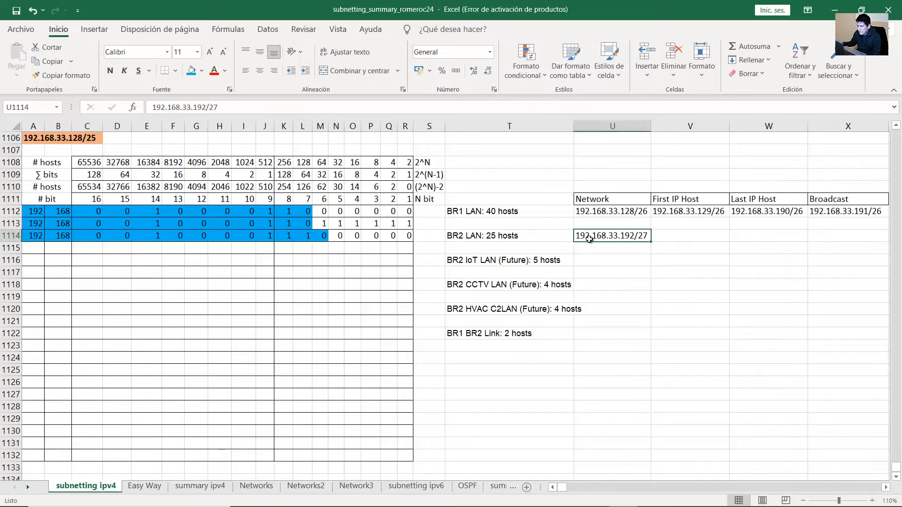
pyautogui.moveTo(320, 235); pyautogui.dragTo(35, 236)
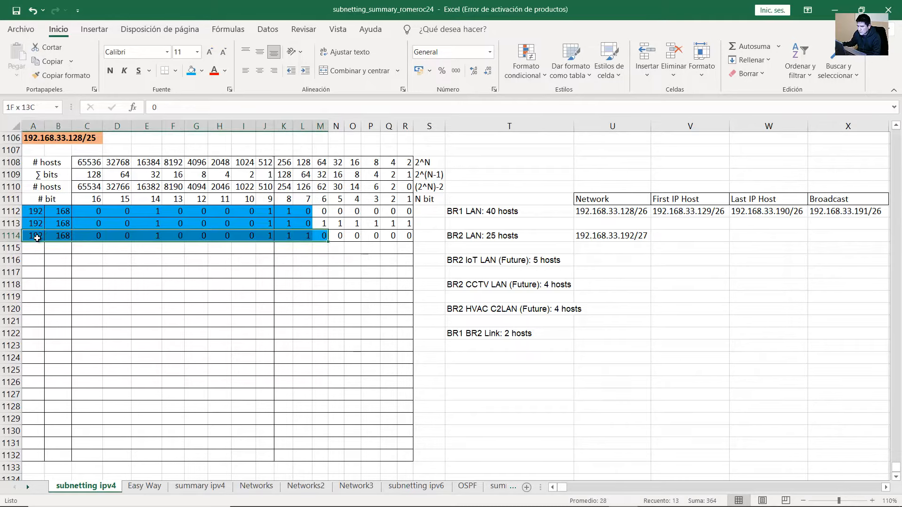
pyautogui.moveTo(330, 242); pyautogui.dragTo(331, 250)
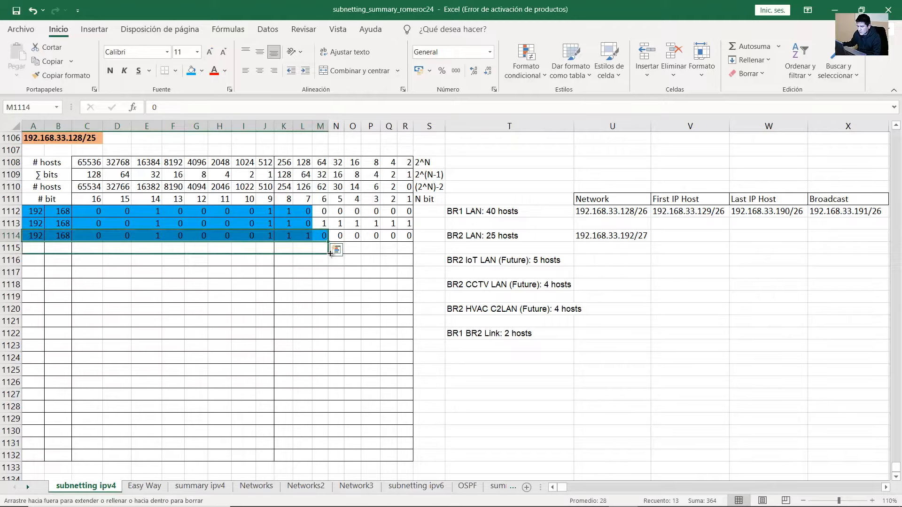
pyautogui.click(336, 248)
# Set the five host bits of row 1115 to 1
pyautogui.write('1\t1\t1\t1\t1')
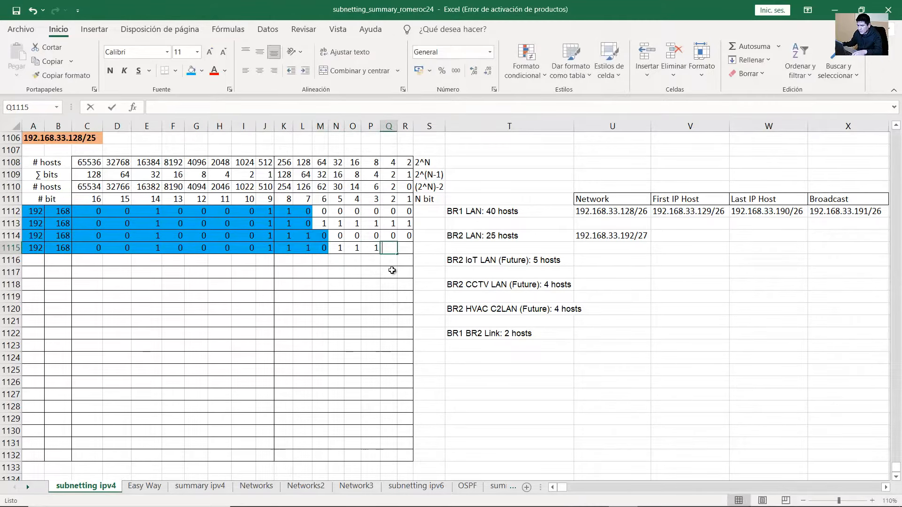
pyautogui.click(405, 249)
pyautogui.click(34, 250)
pyautogui.click(64, 250)
pyautogui.moveTo(96, 250); pyautogui.dragTo(403, 251)
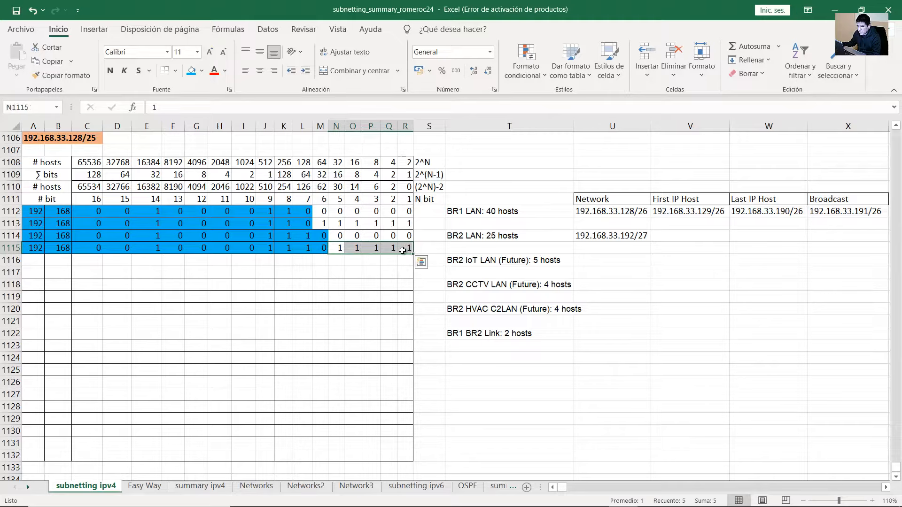
pyautogui.moveTo(282, 250); pyautogui.dragTo(402, 248)
pyautogui.moveTo(323, 178); pyautogui.dragTo(404, 249)
pyautogui.moveTo(286, 249); pyautogui.dragTo(407, 249)
# Record 192.168.33.223/27 in BR2 LAN's Broadcast cell
pyautogui.click(829, 236)
pyautogui.write('192')
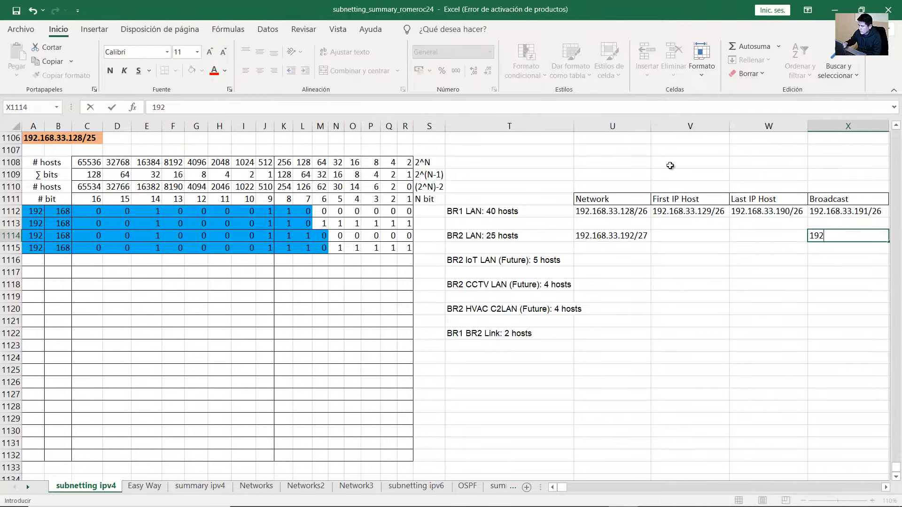
pyautogui.write('.168.3')
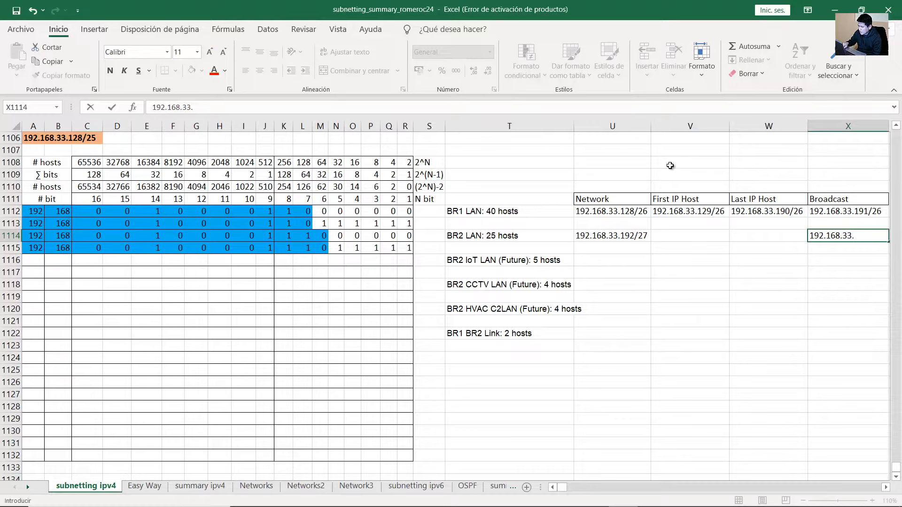
pyautogui.write('3.223/')
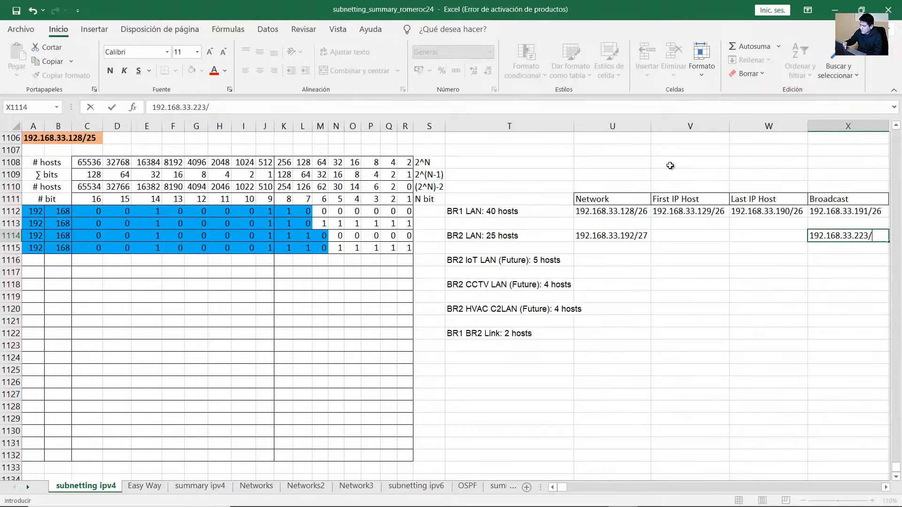
pyautogui.write('27')
pyautogui.press('Return')
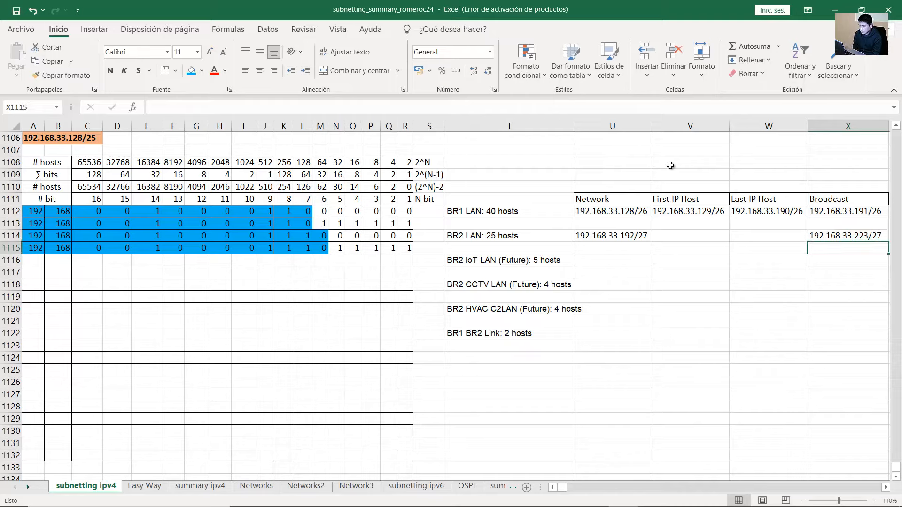
pyautogui.click(296, 174)
pyautogui.click(611, 235)
pyautogui.click(861, 238)
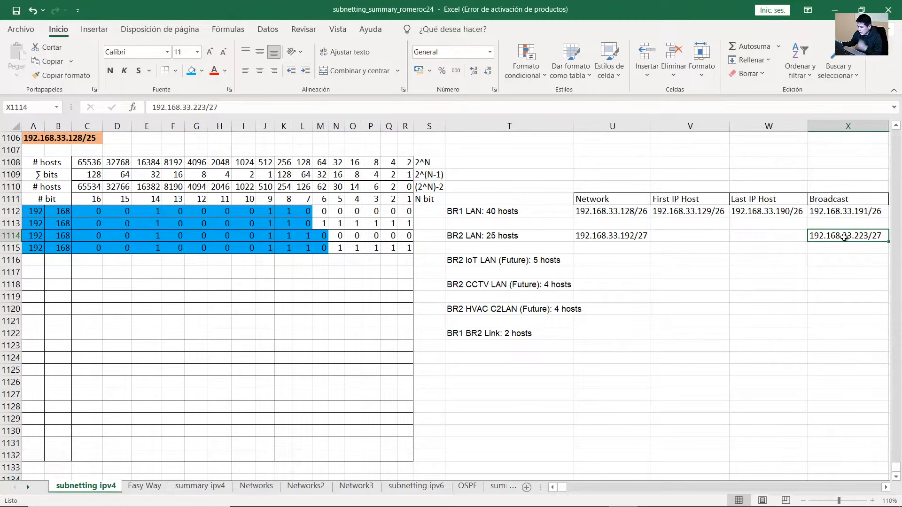
pyautogui.click(288, 249)
pyautogui.click(306, 249)
pyautogui.click(337, 248)
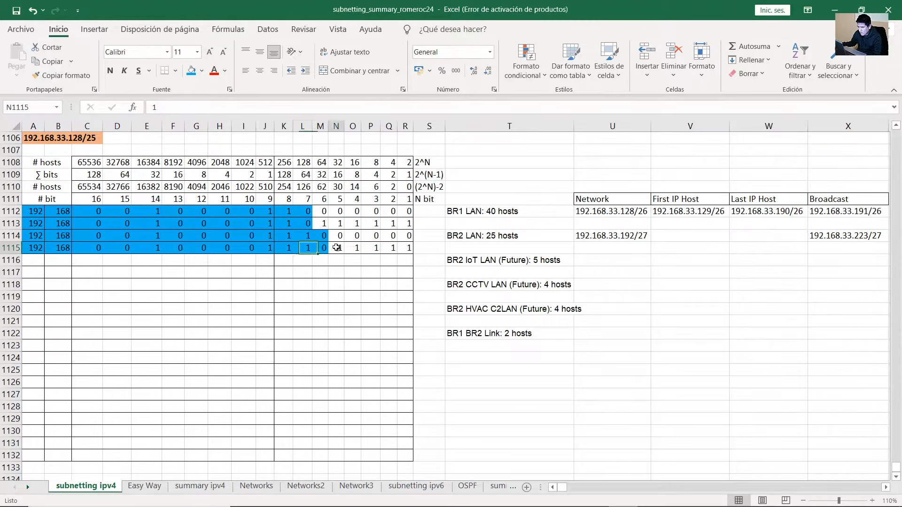
pyautogui.click(356, 247)
pyautogui.click(370, 247)
pyautogui.click(389, 248)
pyautogui.click(406, 248)
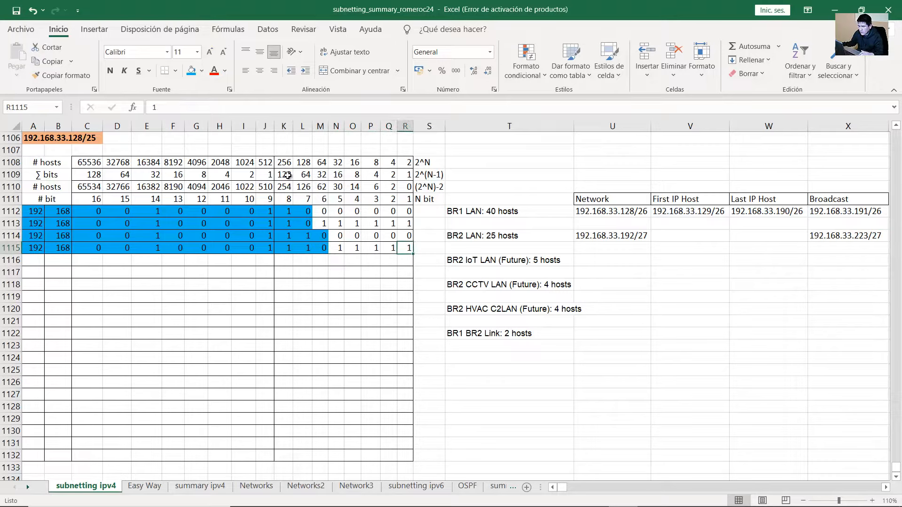
pyautogui.moveTo(288, 175); pyautogui.dragTo(306, 175)
pyautogui.keyDown('ctrl'); pyautogui.click(338, 176); pyautogui.keyUp('ctrl')
pyautogui.keyDown('ctrl'); pyautogui.click(354, 176); pyautogui.keyUp('ctrl')
pyautogui.keyDown('ctrl'); pyautogui.click(371, 175); pyautogui.keyUp('ctrl')
pyautogui.keyDown('ctrl'); pyautogui.click(389, 175); pyautogui.keyUp('ctrl')
pyautogui.keyDown('ctrl'); pyautogui.click(404, 175); pyautogui.keyUp('ctrl')
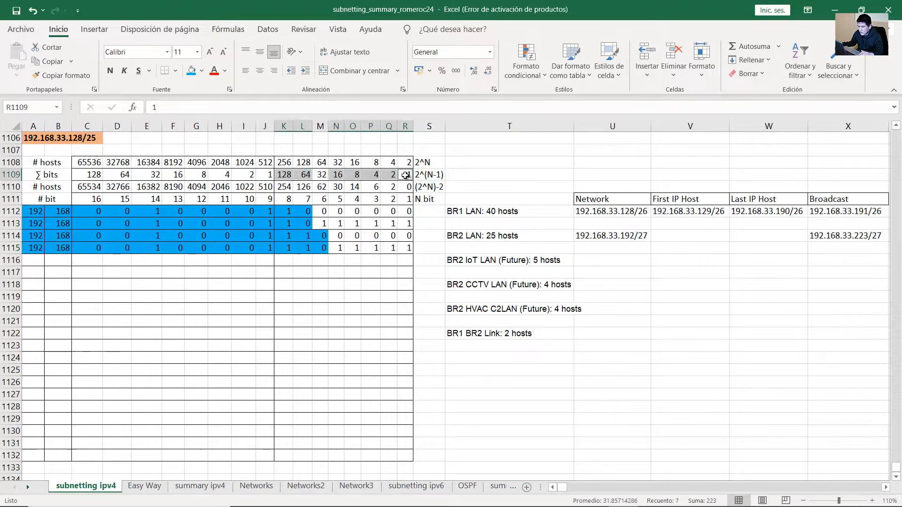
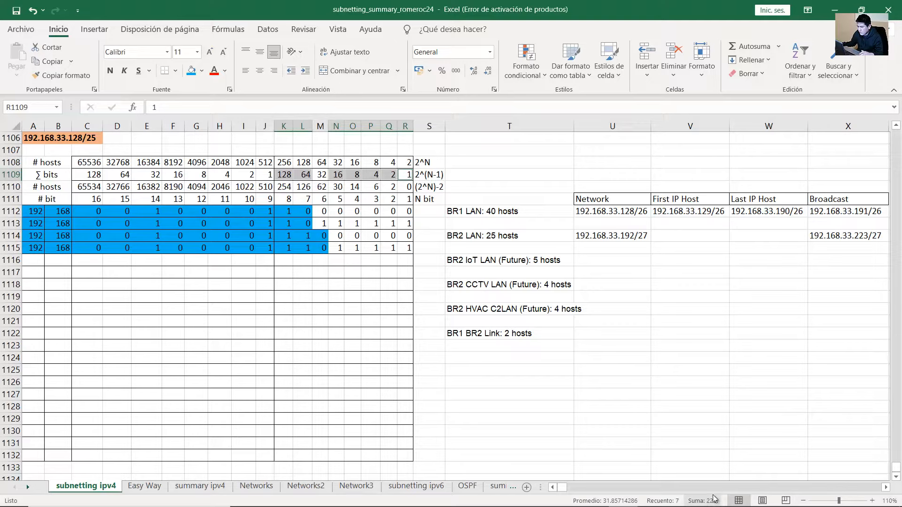
# Enter 192.168.33.193/27 as BR2 LAN's first host and 192.168.33.222 as its last host
pyautogui.click(412, 271)
pyautogui.click(443, 356)
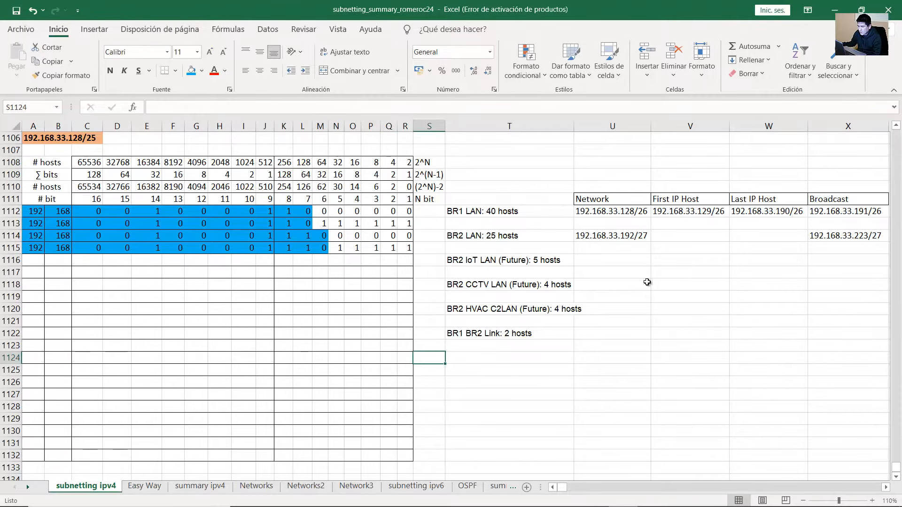
pyautogui.click(681, 239)
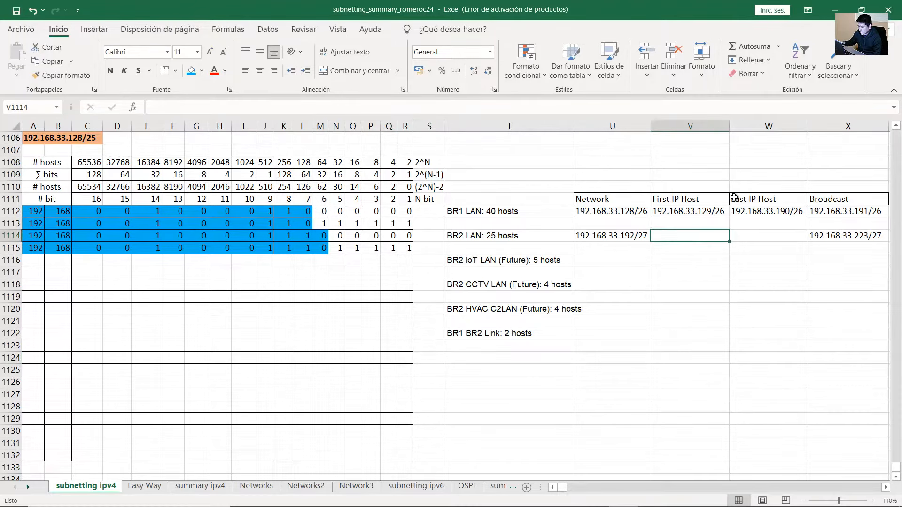
pyautogui.write('192.168.33.')
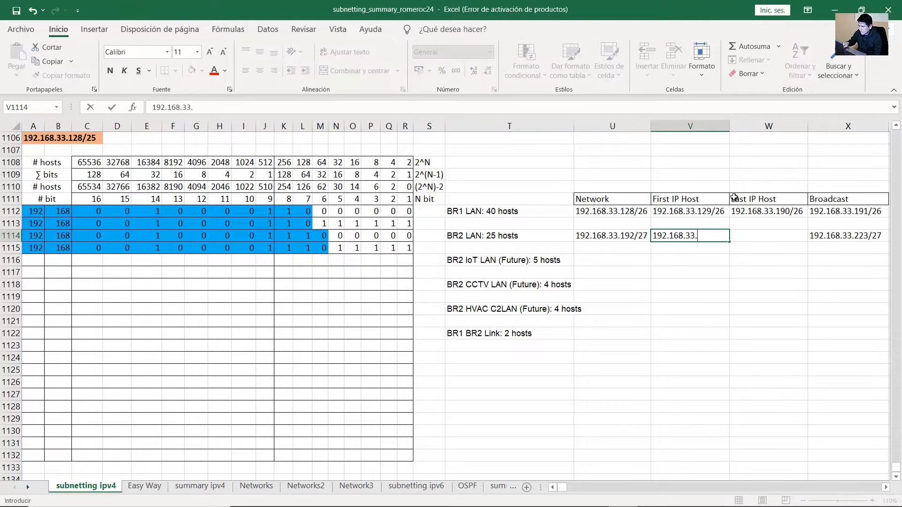
pyautogui.write('193/27')
pyautogui.press('Return')
pyautogui.press('Up')
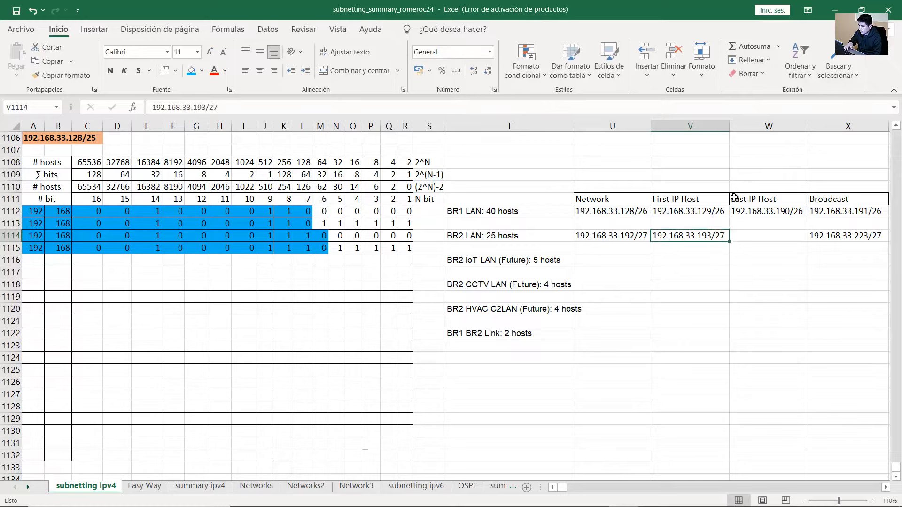
pyautogui.press('Right')
pyautogui.write('192.168')
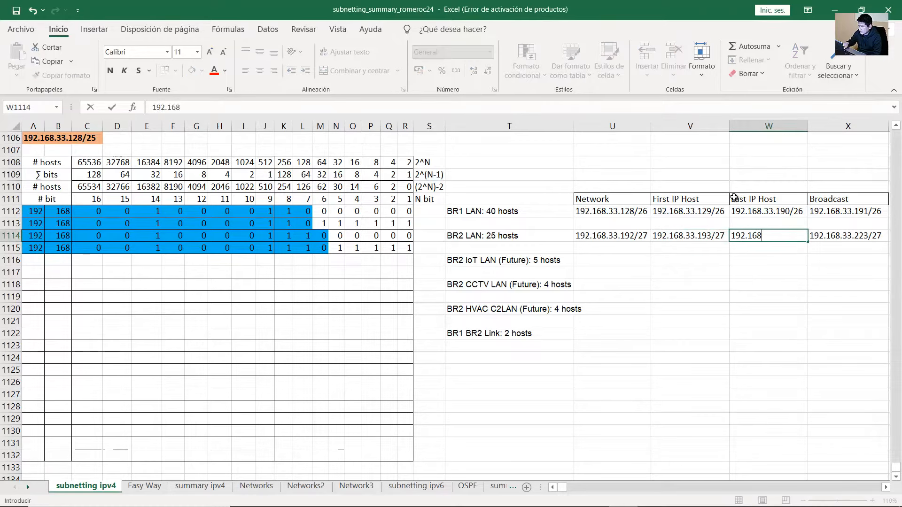
pyautogui.write('.33.222/27')
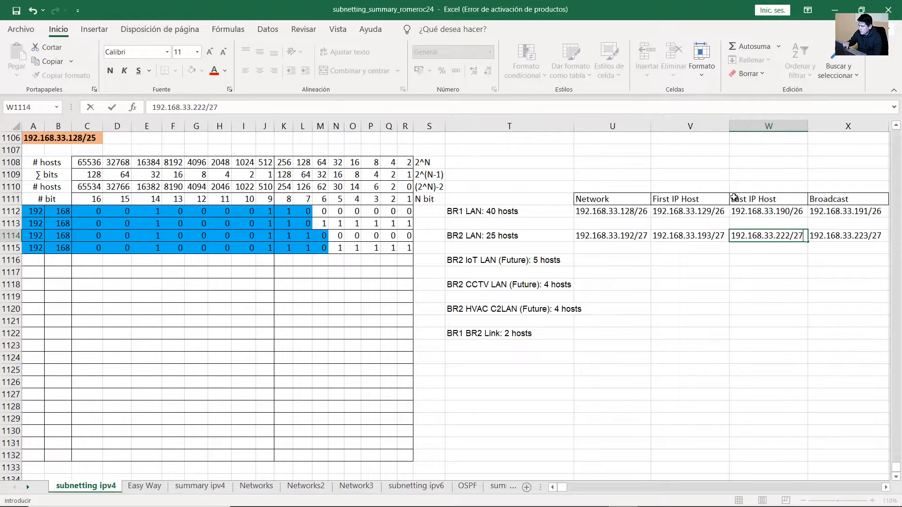
pyautogui.press('Return')
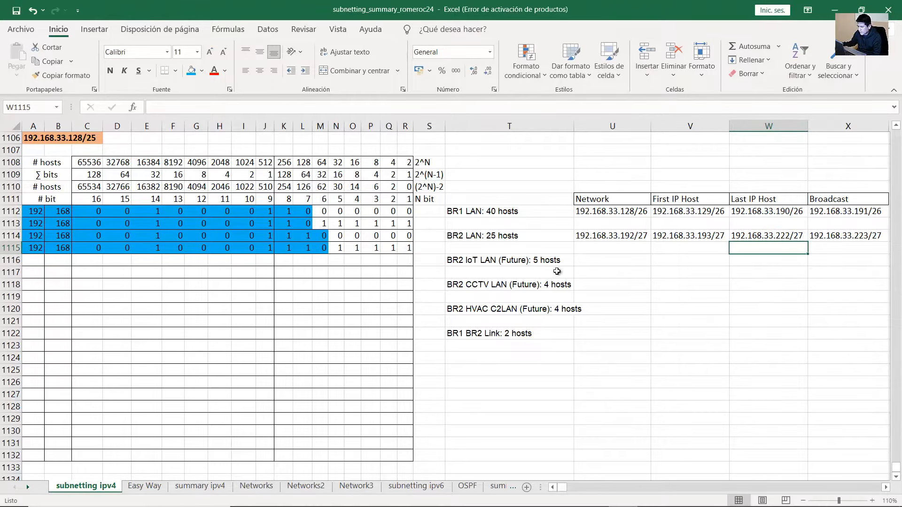
pyautogui.click(541, 262)
# Start bit row 1116 with octets 192 and 168, then enter its third-octet bits
pyautogui.click(28, 262)
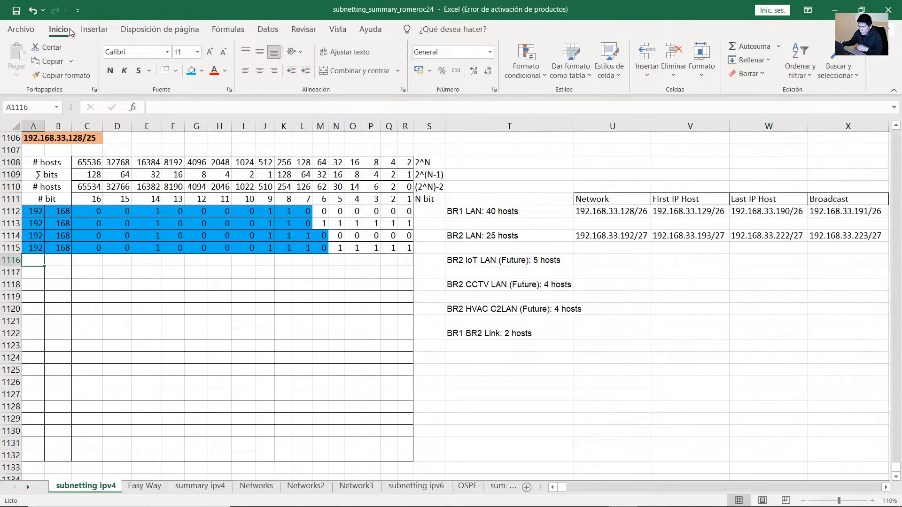
pyautogui.write('192')
pyautogui.press('Tab')
pyautogui.write('168')
pyautogui.press('Tab')
pyautogui.write('0')
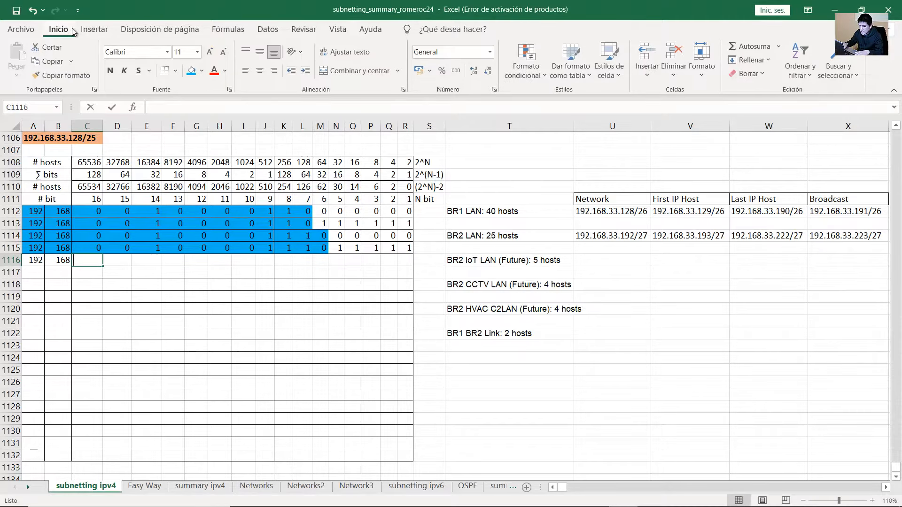
pyautogui.press('Tab')
pyautogui.write('0')
pyautogui.press('Tab')
pyautogui.write('1')
pyautogui.press('Tab')
pyautogui.write('0\t0')
pyautogui.press('Tab')
pyautogui.write('0')
pyautogui.press('Tab')
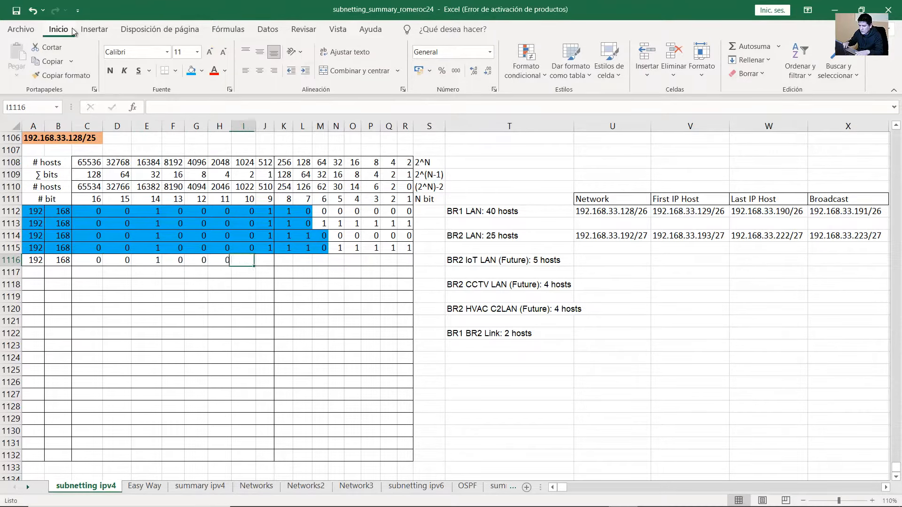
pyautogui.write('0')
pyautogui.press('Tab')
pyautogui.write('1')
pyautogui.press('Tab')
pyautogui.write('1')
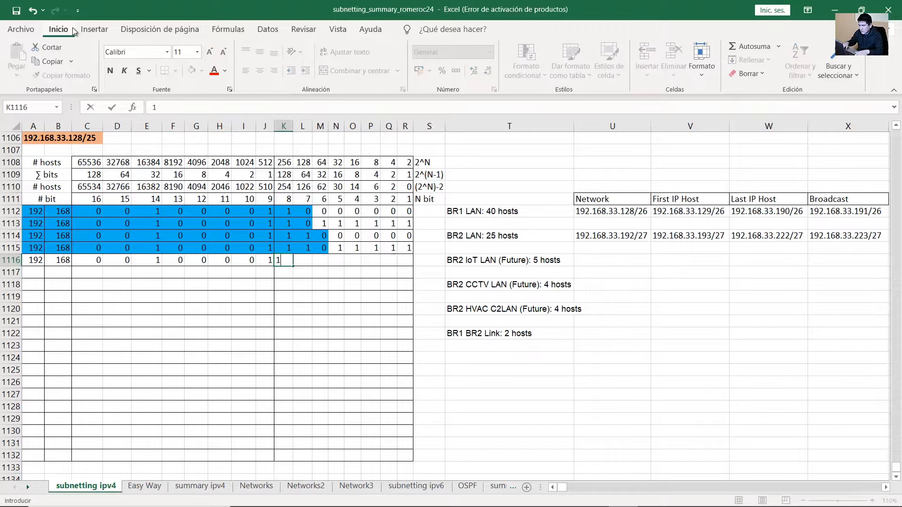
pyautogui.press('Tab')
pyautogui.write('1')
pyautogui.press('Tab')
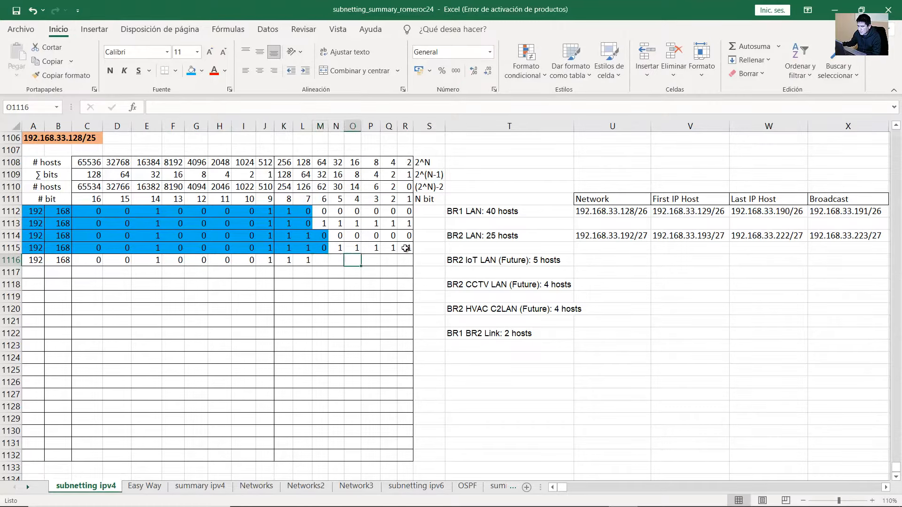
# Finish row 1116 with last bits 1 0 0 0 0 0 and shade its network bits blue
pyautogui.moveTo(407, 248); pyautogui.dragTo(340, 250)
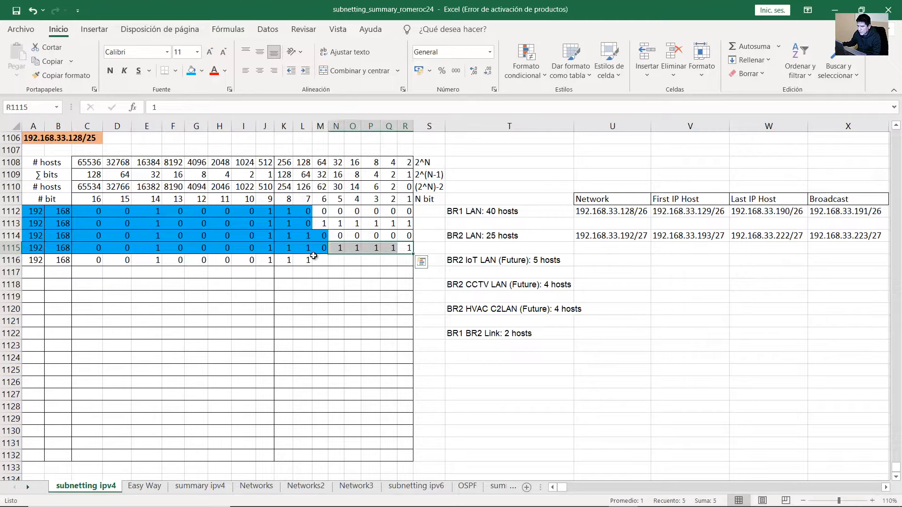
pyautogui.click(320, 259)
pyautogui.write('1\t0\t0\t0\t0\t')
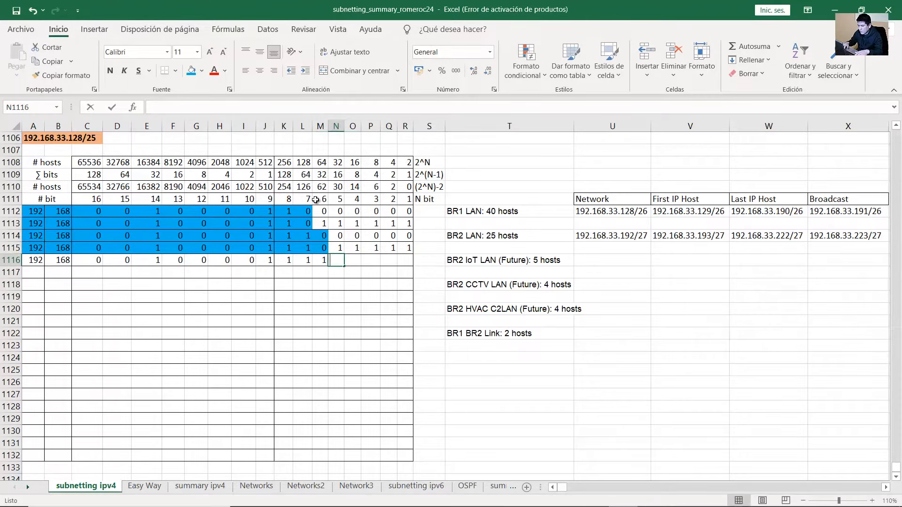
pyautogui.write('0')
pyautogui.press('Tab')
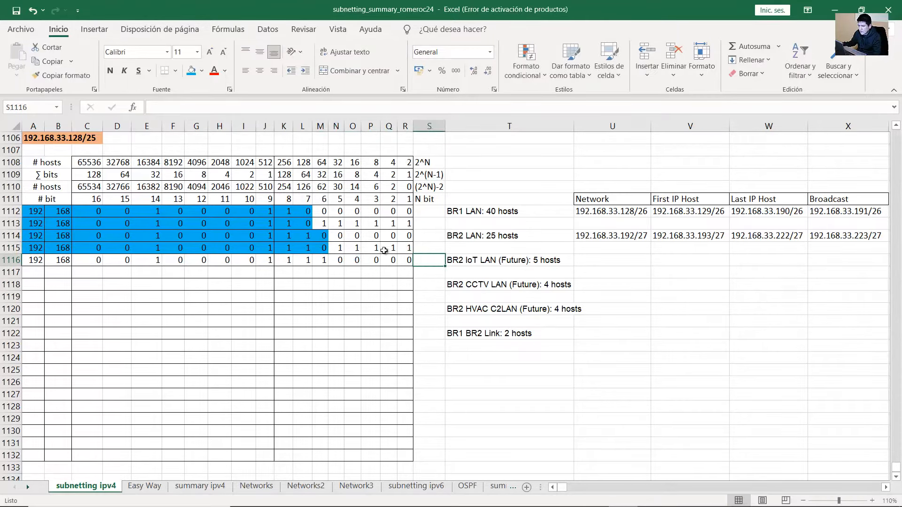
pyautogui.click(320, 260)
pyautogui.moveTo(378, 260); pyautogui.dragTo(405, 260)
pyautogui.click(406, 260)
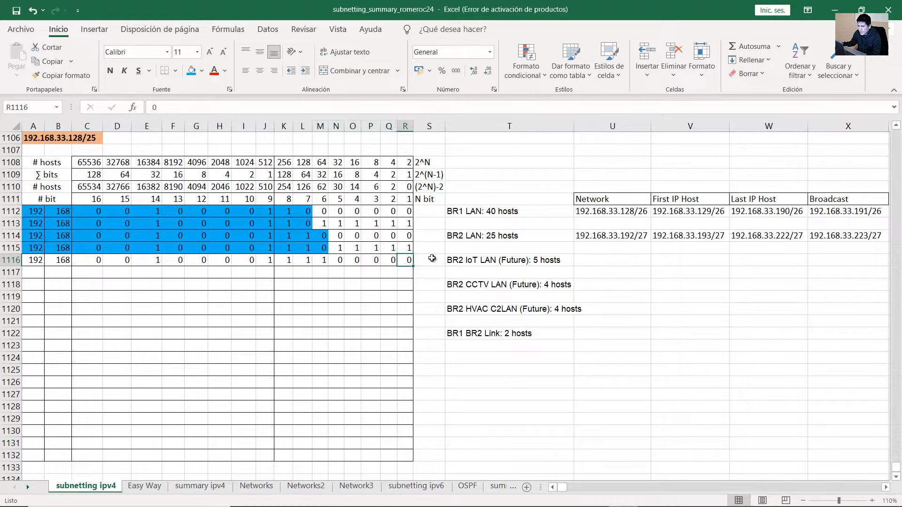
pyautogui.click(535, 265)
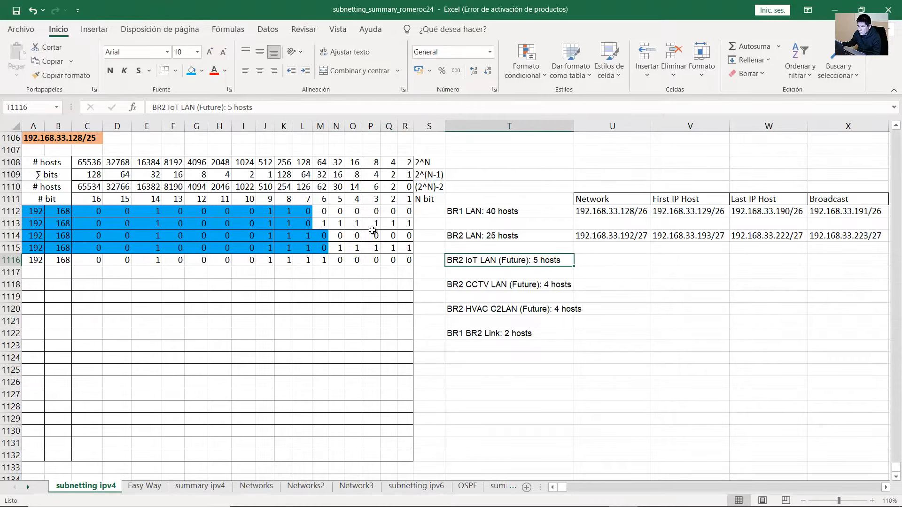
pyautogui.moveTo(47, 186); pyautogui.dragTo(265, 261)
pyautogui.click(191, 71)
pyautogui.moveTo(285, 261); pyautogui.dragTo(403, 261)
# Enter 192.168.33.224/29 as BR2 IoT LAN's network and fill broadcast bit row 1117
pyautogui.click(605, 262)
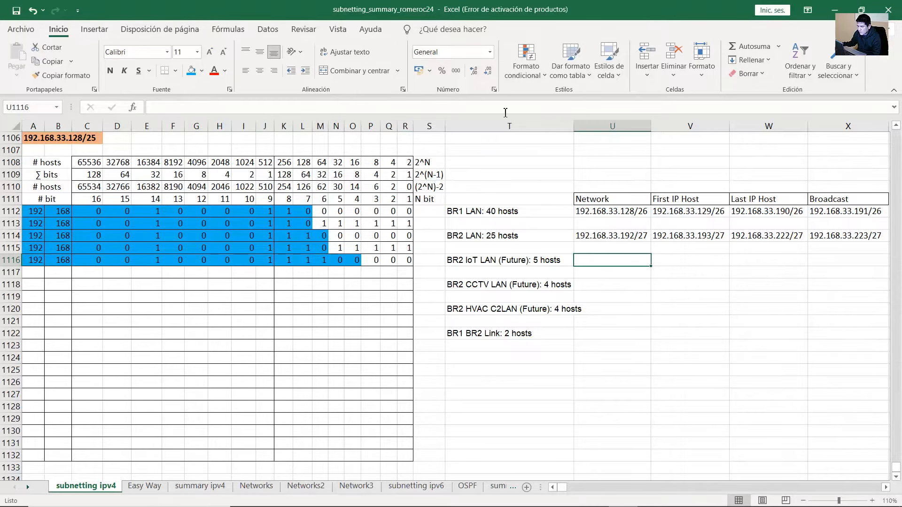
pyautogui.write('192.168.33')
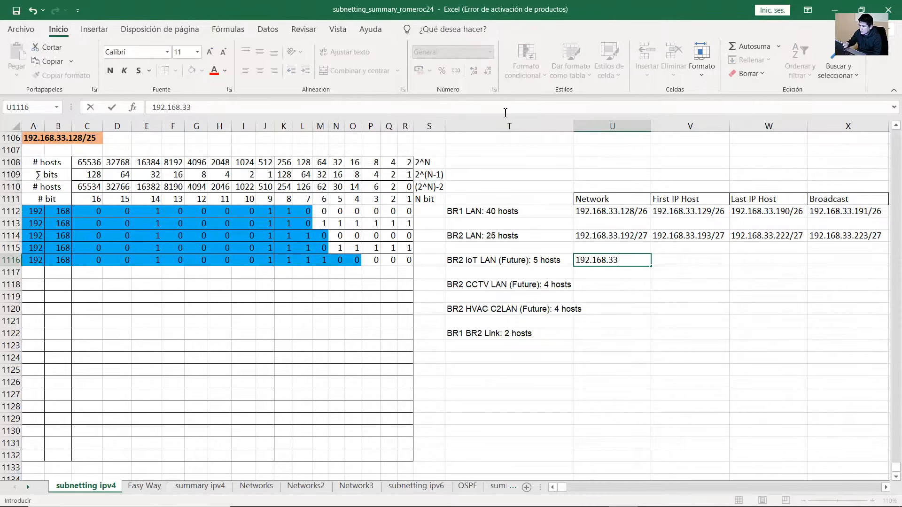
pyautogui.write('.224/29')
pyautogui.moveTo(34, 260); pyautogui.dragTo(353, 261)
pyautogui.moveTo(361, 266); pyautogui.dragTo(361, 274)
pyautogui.write('1')
pyautogui.moveTo(286, 272); pyautogui.dragTo(322, 273)
pyautogui.write('4')
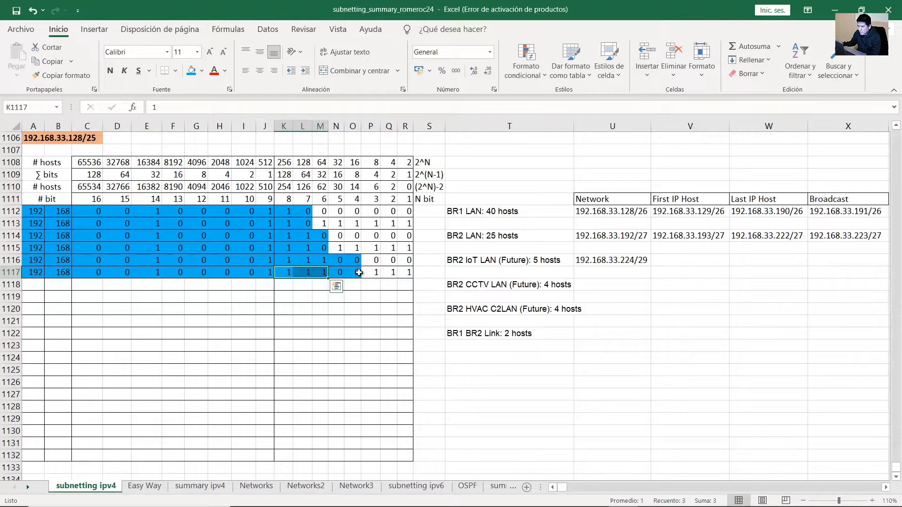
pyautogui.moveTo(376, 273); pyautogui.dragTo(404, 273)
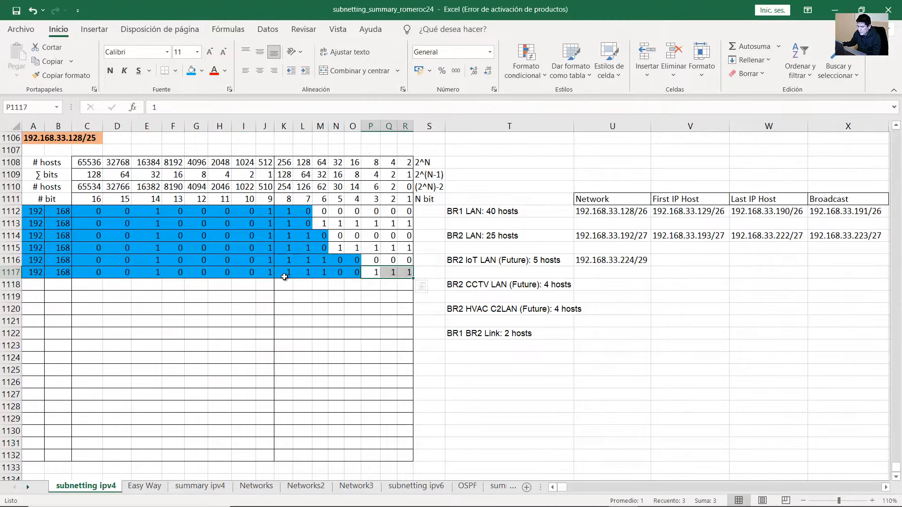
pyautogui.moveTo(286, 273); pyautogui.dragTo(320, 272)
pyautogui.moveTo(376, 272); pyautogui.dragTo(406, 273)
# Record 192.168.33.231/29 as the BR2 IoT LAN broadcast address
pyautogui.click(826, 260)
pyautogui.write('192.168.33.')
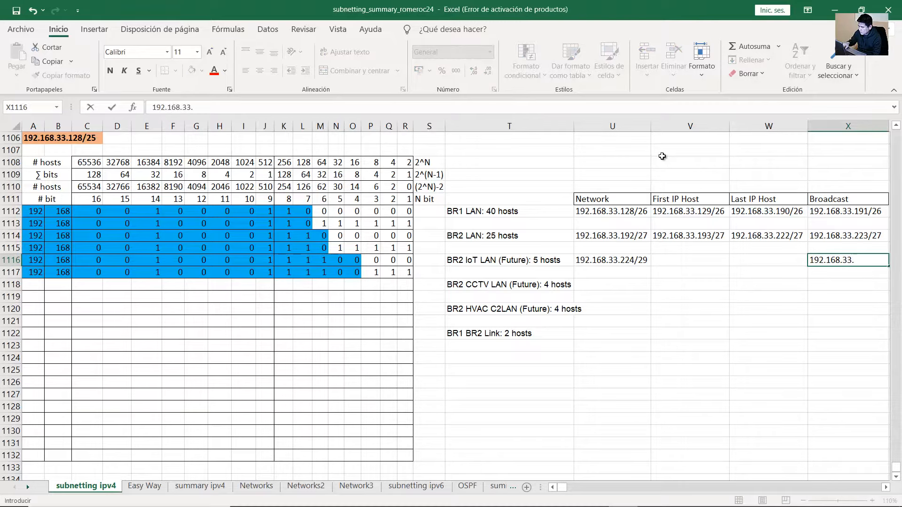
pyautogui.write('231/29')
pyautogui.press('Return')
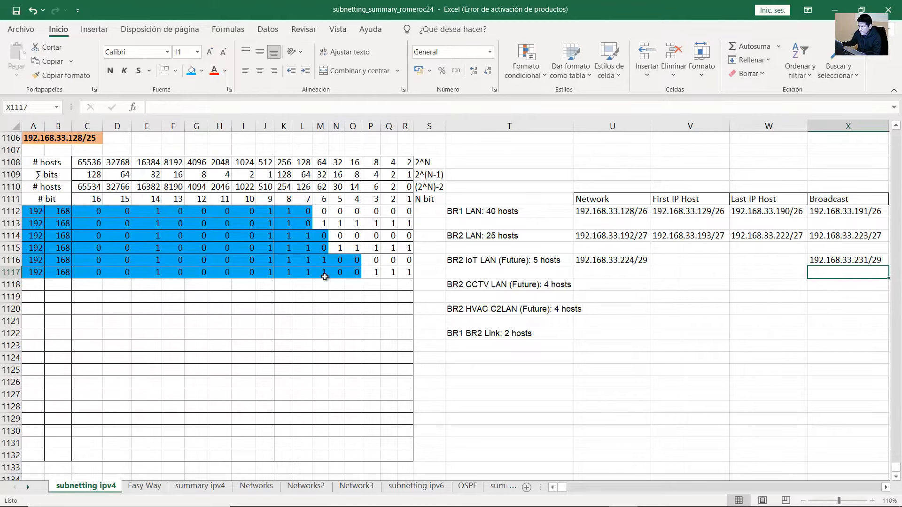
pyautogui.moveTo(286, 272); pyautogui.dragTo(323, 272)
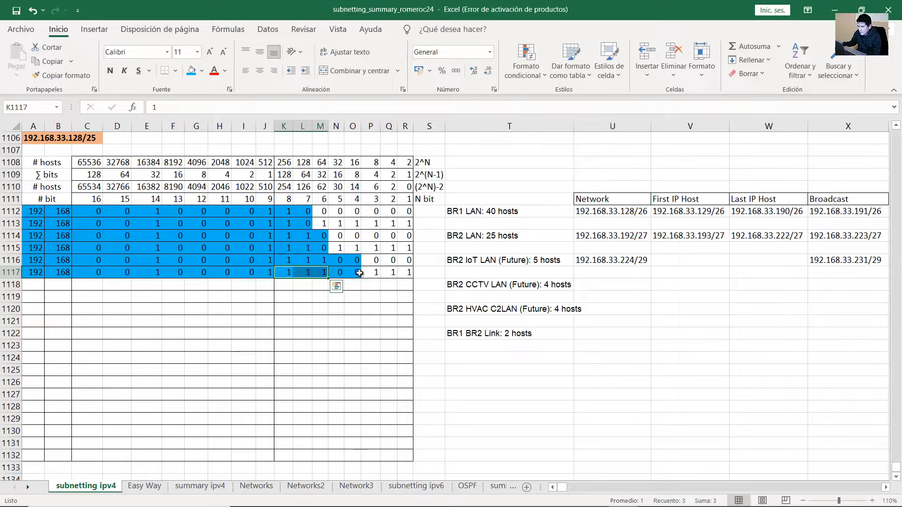
pyautogui.moveTo(376, 272); pyautogui.dragTo(408, 273)
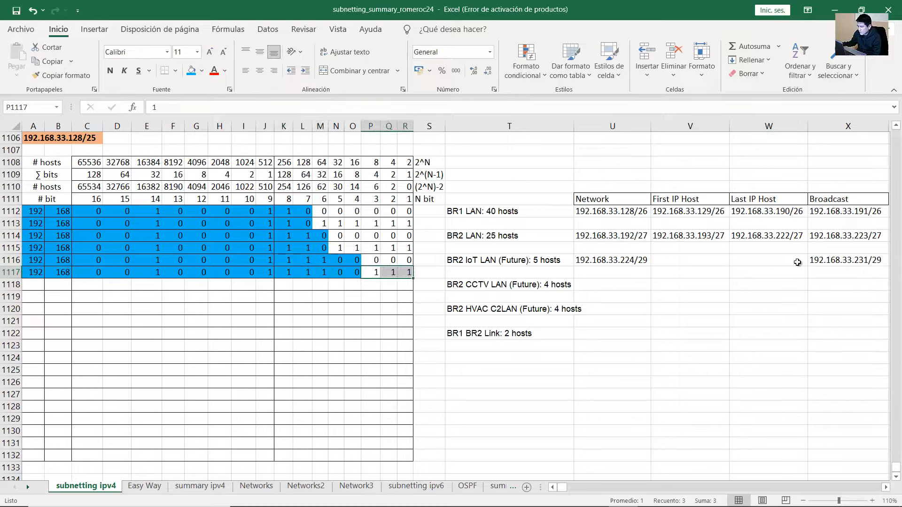
# Enter BR2 IoT LAN hosts 192.168.33.225/29 through 192.168.33.230/29
pyautogui.click(699, 262)
pyautogui.write('192.168')
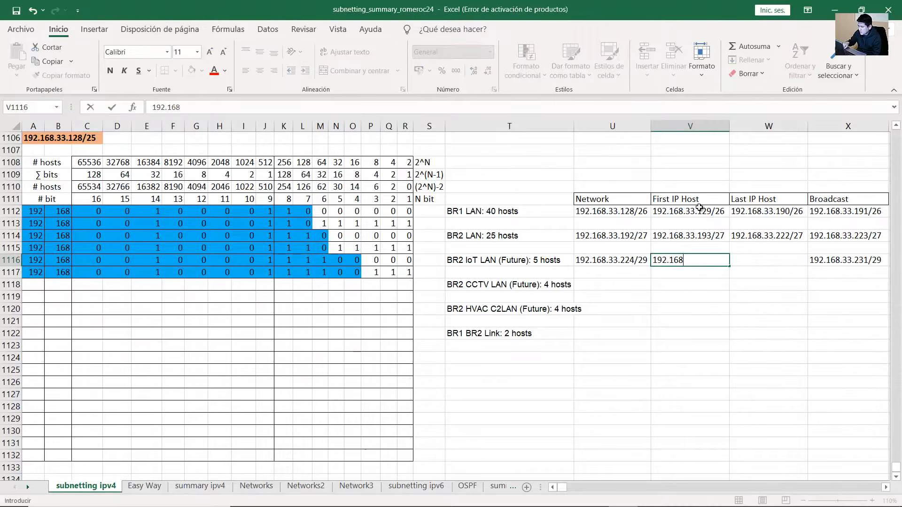
pyautogui.write('.33.225/29')
pyautogui.press('Tab')
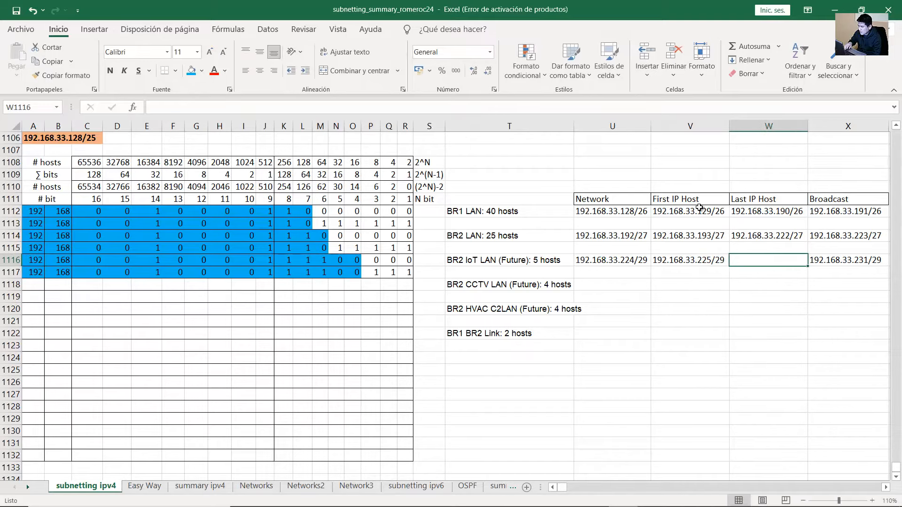
pyautogui.write('192.168.')
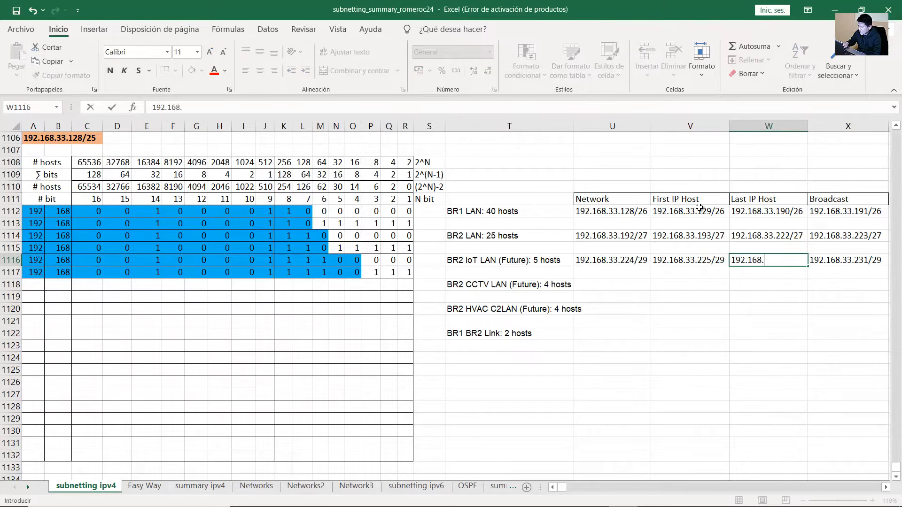
pyautogui.write('33.23')
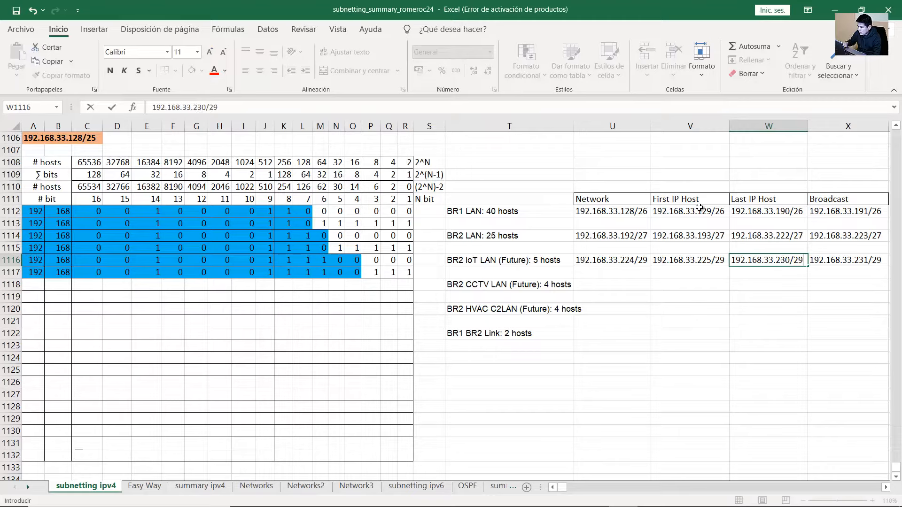
pyautogui.write('0/29')
pyautogui.press('Return')
pyautogui.click(487, 290)
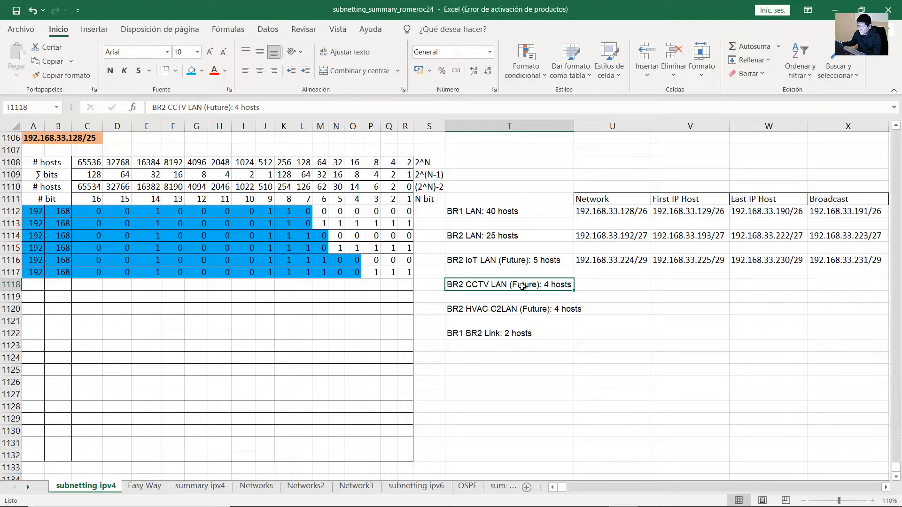
# Type bit row 1118 for the BR2 CCTV LAN, starting with octets 192 and 168
pyautogui.click(44, 286)
pyautogui.write('192')
pyautogui.press('Tab')
pyautogui.write('168')
pyautogui.press('Tab')
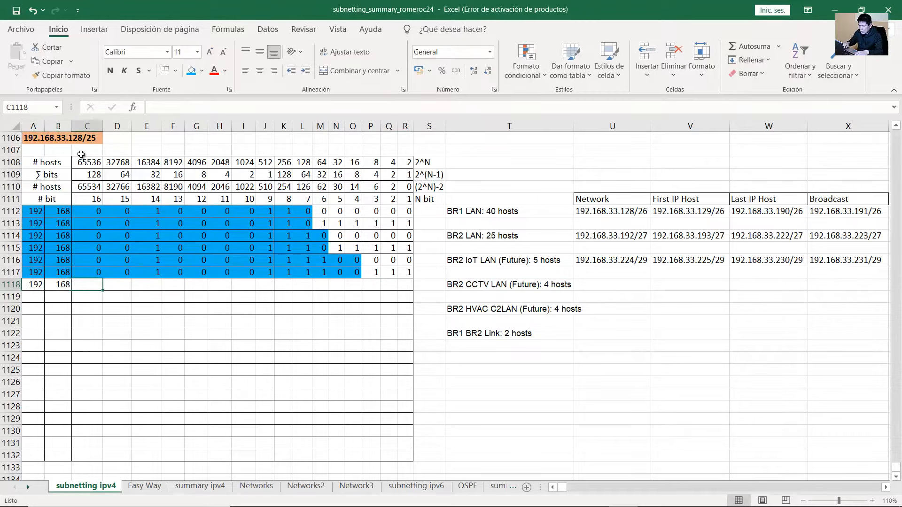
pyautogui.write('0')
pyautogui.press('Tab')
pyautogui.write('0')
pyautogui.press('Tab')
pyautogui.write('1\t0\t0\t')
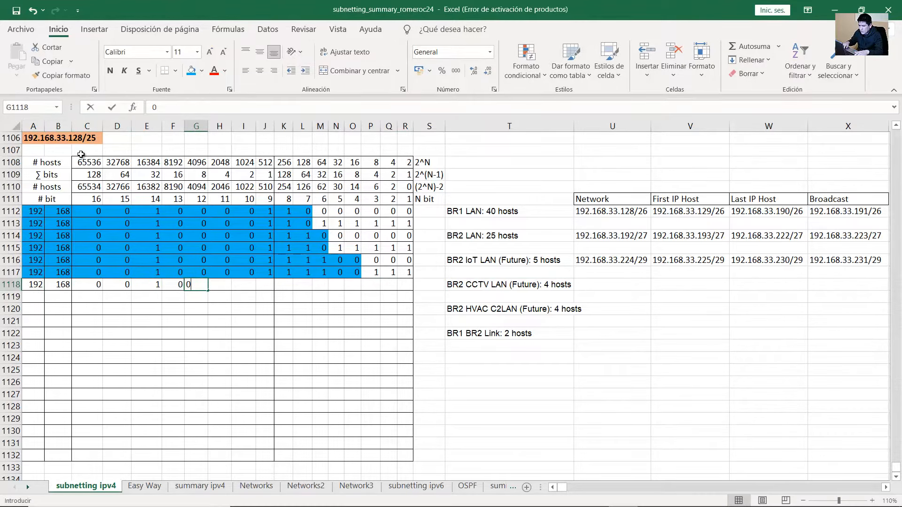
pyautogui.write('0\t0\t1')
pyautogui.press('Tab')
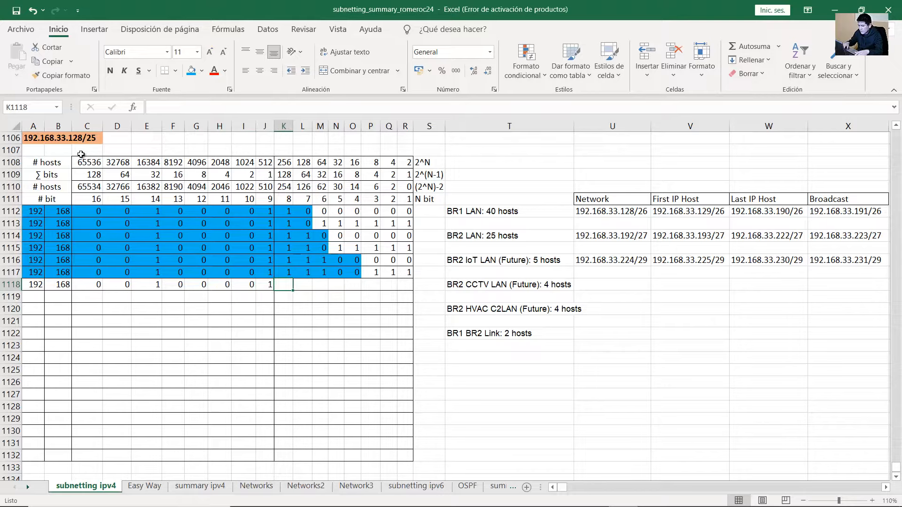
pyautogui.write('1')
pyautogui.press('Tab')
pyautogui.write('1')
pyautogui.press('Tab')
pyautogui.write('1')
pyautogui.press('Tab')
pyautogui.write('0')
pyautogui.press('Tab')
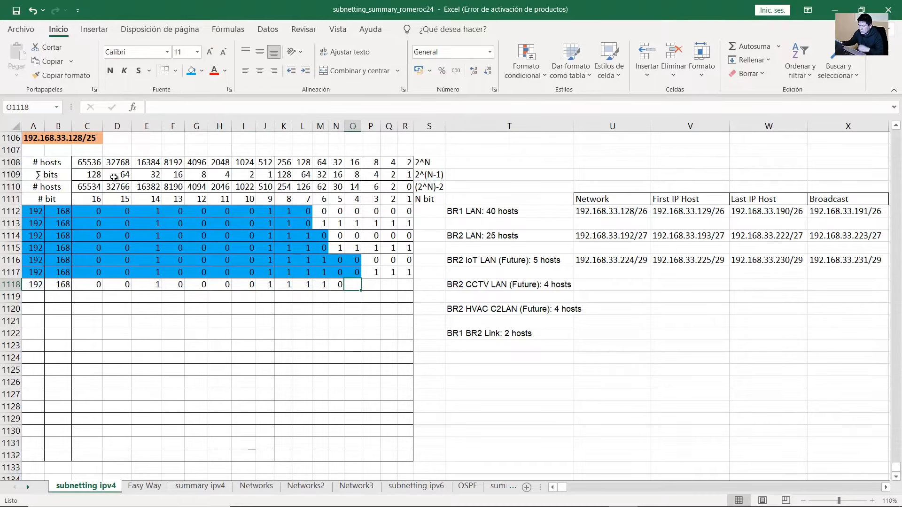
pyautogui.moveTo(374, 273); pyautogui.dragTo(409, 275)
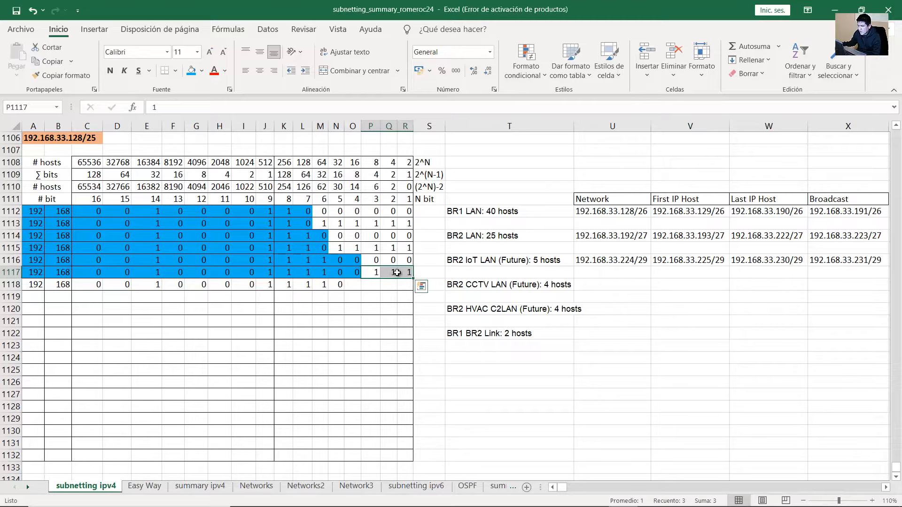
pyautogui.click(355, 285)
pyautogui.write('1')
pyautogui.press('Tab')
pyautogui.write('0')
pyautogui.press('Tab')
pyautogui.write('0')
pyautogui.press('Tab')
pyautogui.write('0')
pyautogui.press('Tab')
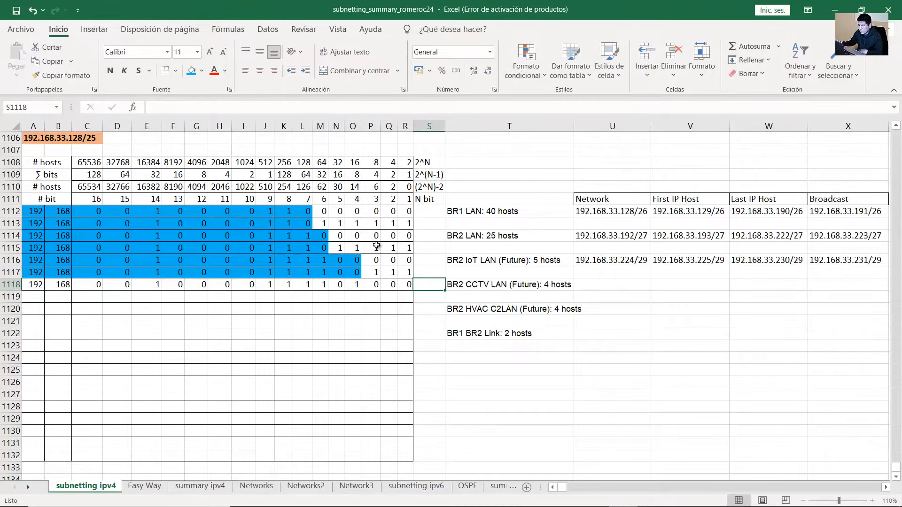
# Shade row 1118's network bits blue and set bit O1118 to 1
pyautogui.click(536, 285)
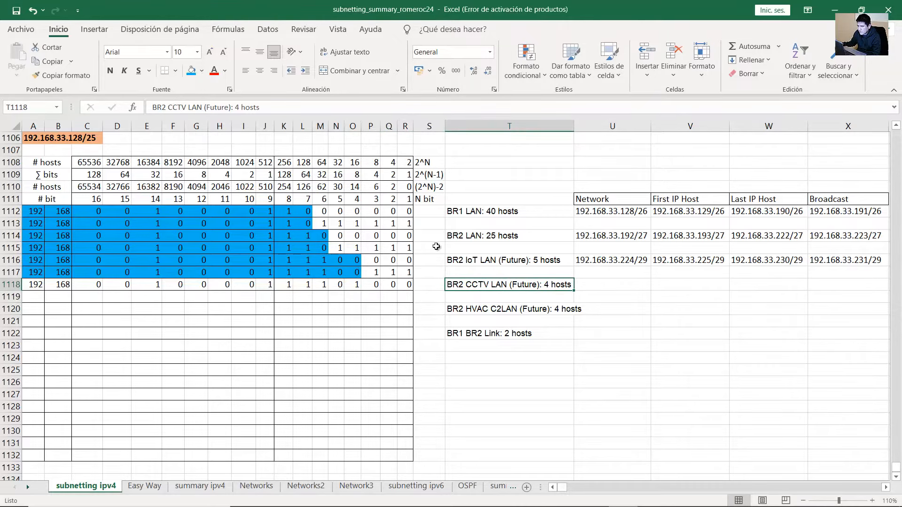
pyautogui.moveTo(50, 190); pyautogui.dragTo(28, 284)
pyautogui.click(191, 71)
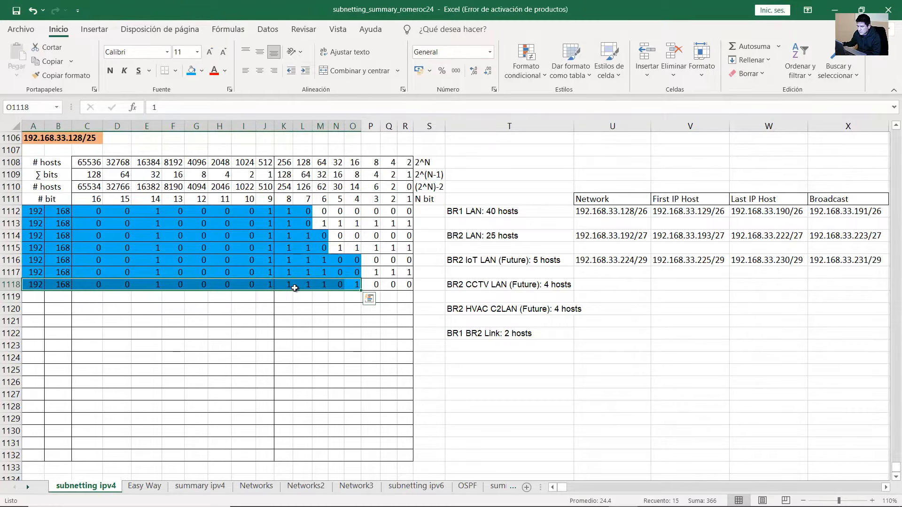
pyautogui.click(353, 285)
pyautogui.moveTo(288, 285); pyautogui.dragTo(321, 286)
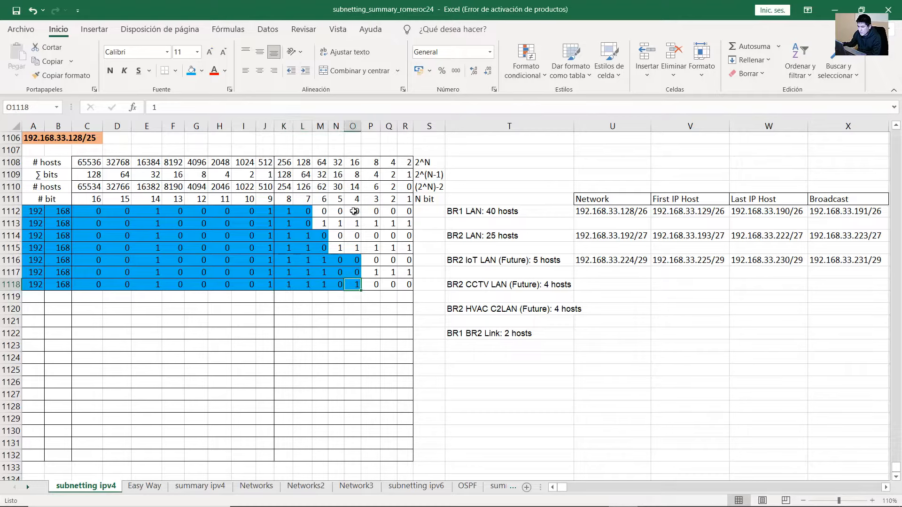
pyautogui.click(357, 175)
pyautogui.moveTo(357, 176); pyautogui.dragTo(357, 287)
pyautogui.click(352, 286)
pyautogui.moveTo(292, 284); pyautogui.dragTo(320, 284)
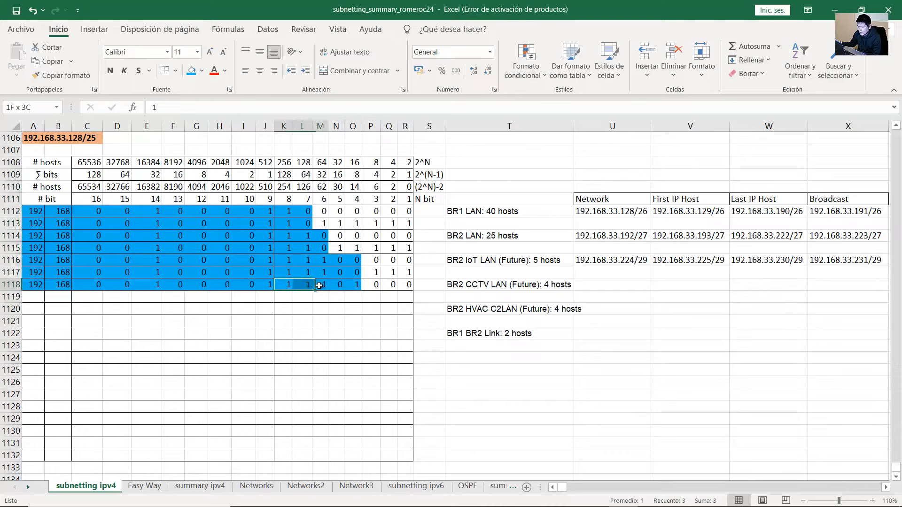
pyautogui.click(355, 284)
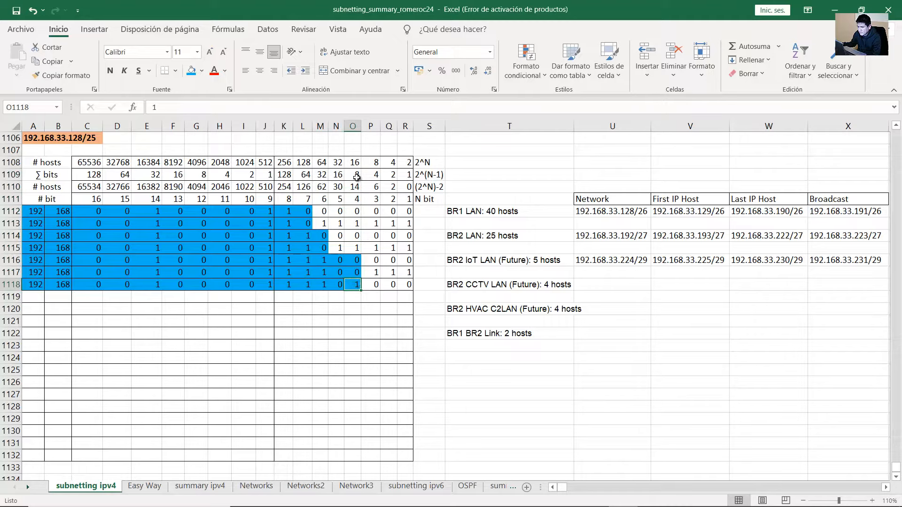
pyautogui.moveTo(288, 285); pyautogui.dragTo(322, 285)
pyautogui.click(359, 284)
pyautogui.write('1')
pyautogui.hotkey('ctrl', 'Return')
pyautogui.moveTo(288, 287); pyautogui.dragTo(318, 285)
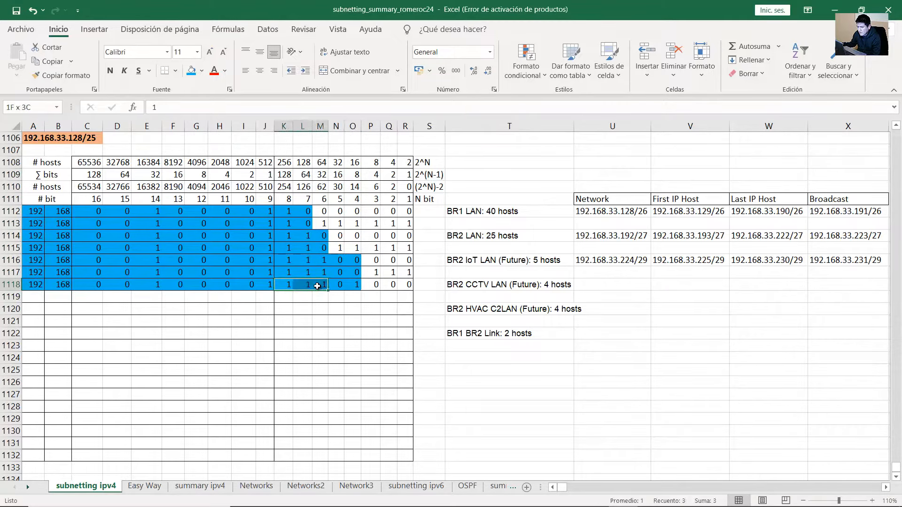
pyautogui.click(356, 285)
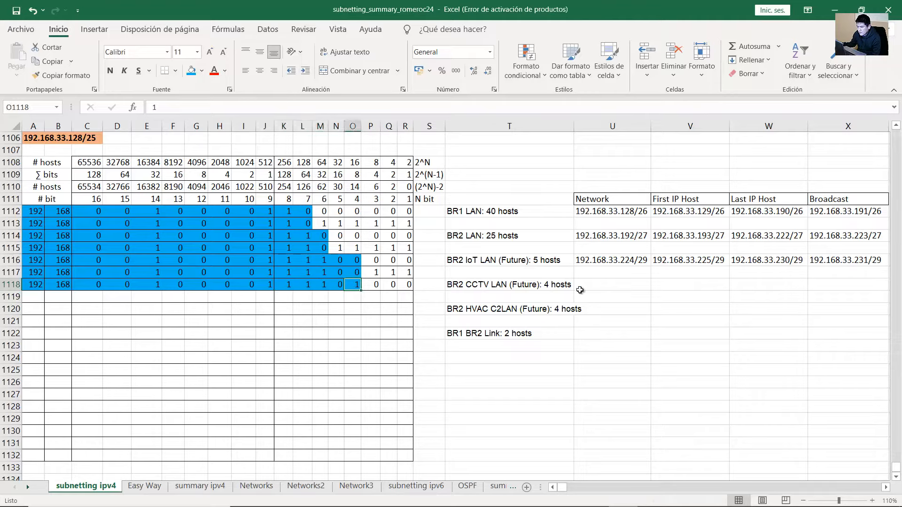
# Enter 192.168.33.232/29 as BR2 CCTV LAN's network and check it against row 1118's bits
pyautogui.click(597, 285)
pyautogui.write('192.1')
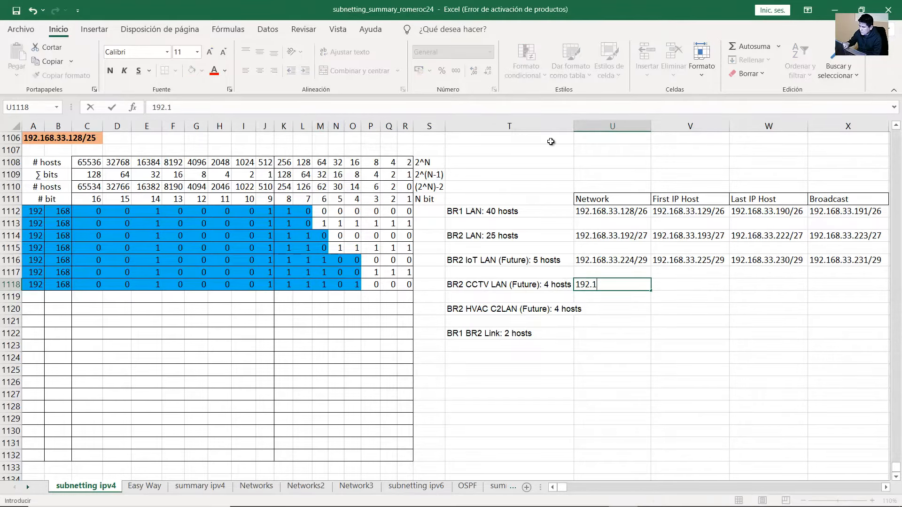
pyautogui.write('68.33.232')
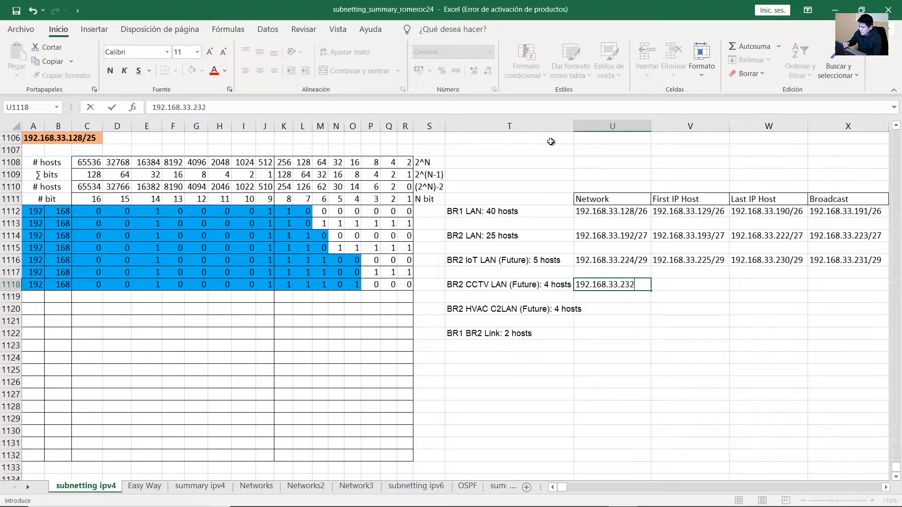
pyautogui.write('/29')
pyautogui.press('Return')
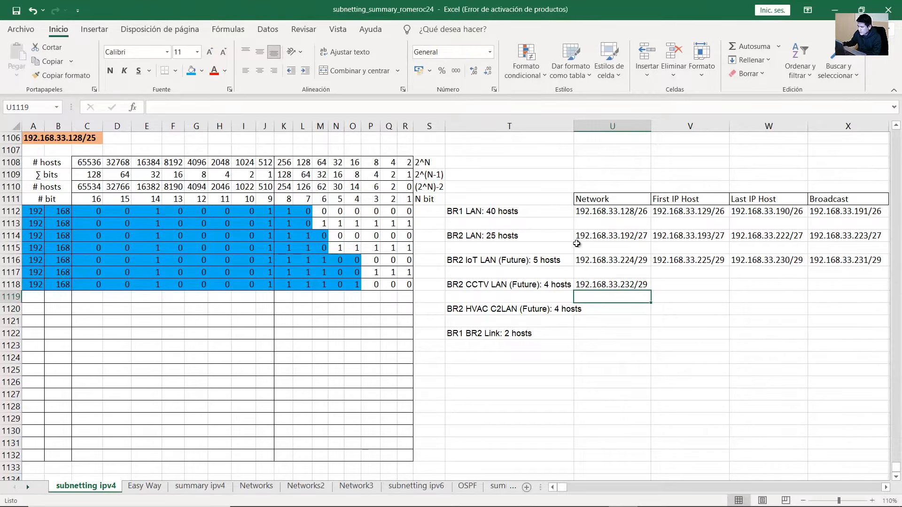
pyautogui.click(640, 285)
pyautogui.moveTo(395, 271); pyautogui.dragTo(114, 259)
pyautogui.click(196, 272)
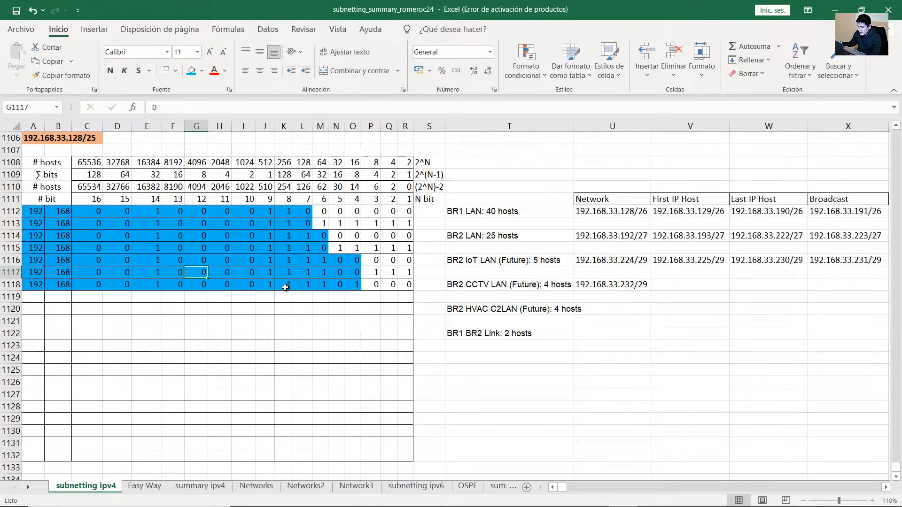
pyautogui.click(285, 287)
pyautogui.click(303, 285)
pyautogui.click(322, 285)
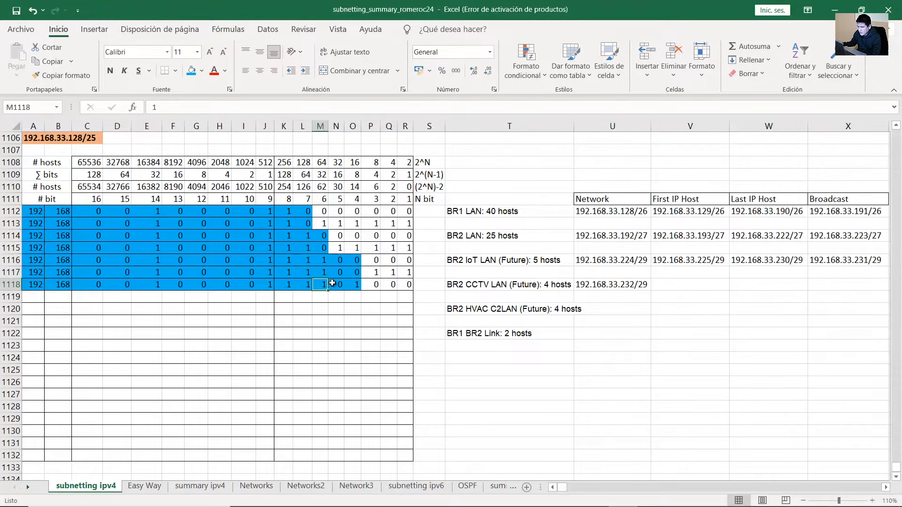
pyautogui.click(335, 284)
pyautogui.click(352, 285)
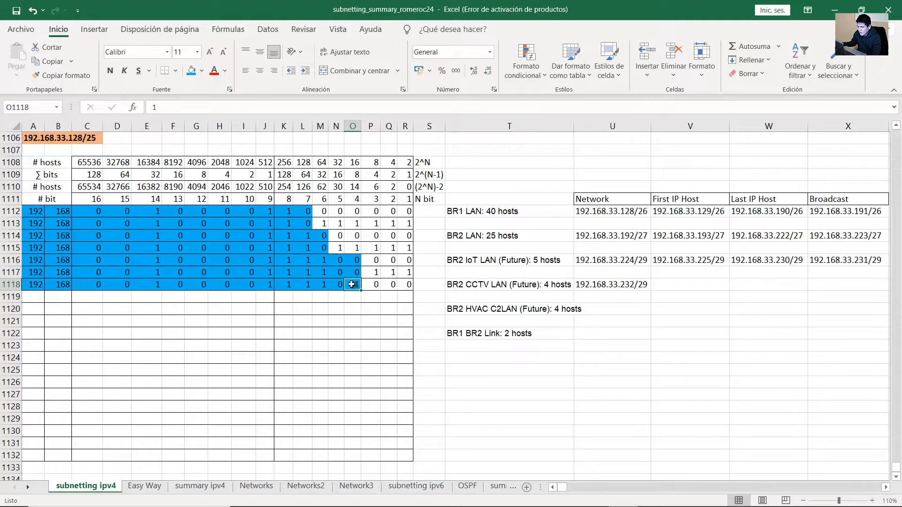
pyautogui.moveTo(28, 284); pyautogui.dragTo(282, 285)
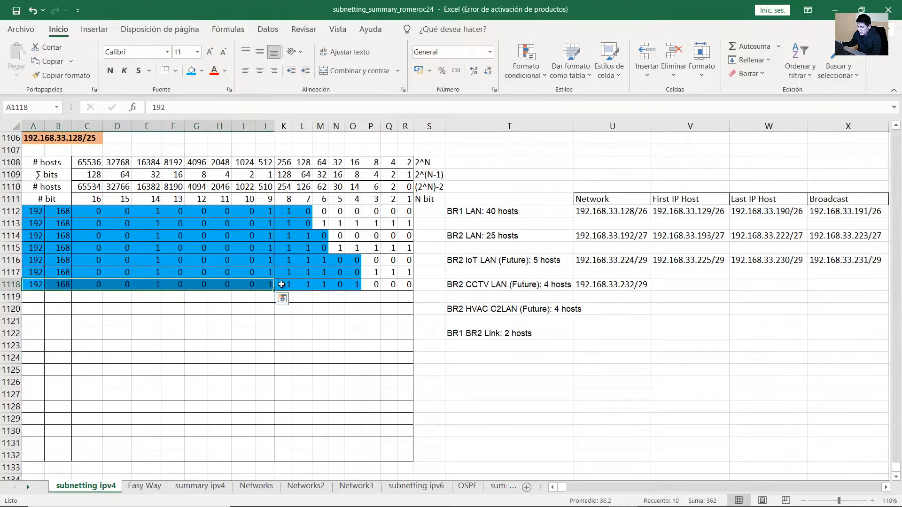
pyautogui.click(285, 285)
pyautogui.click(304, 284)
pyautogui.click(321, 285)
pyautogui.click(337, 285)
pyautogui.click(353, 285)
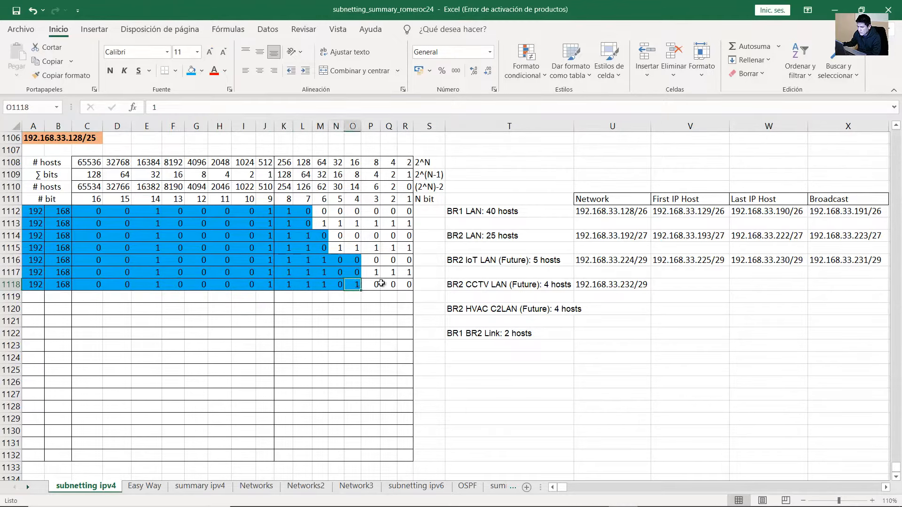
pyautogui.click(637, 283)
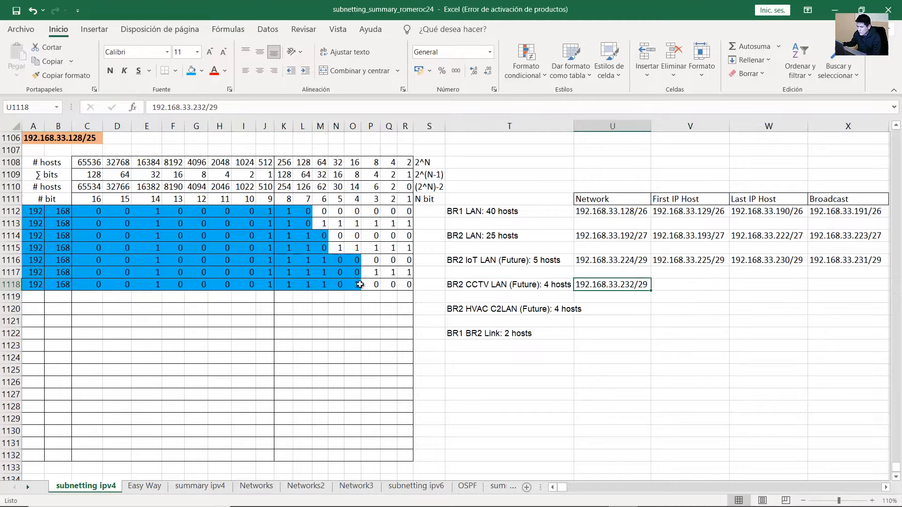
pyautogui.click(350, 285)
# Copy row 1118's network bits into row 1119 and set its host bits to 1
pyautogui.hotkey('shift', 'Home')
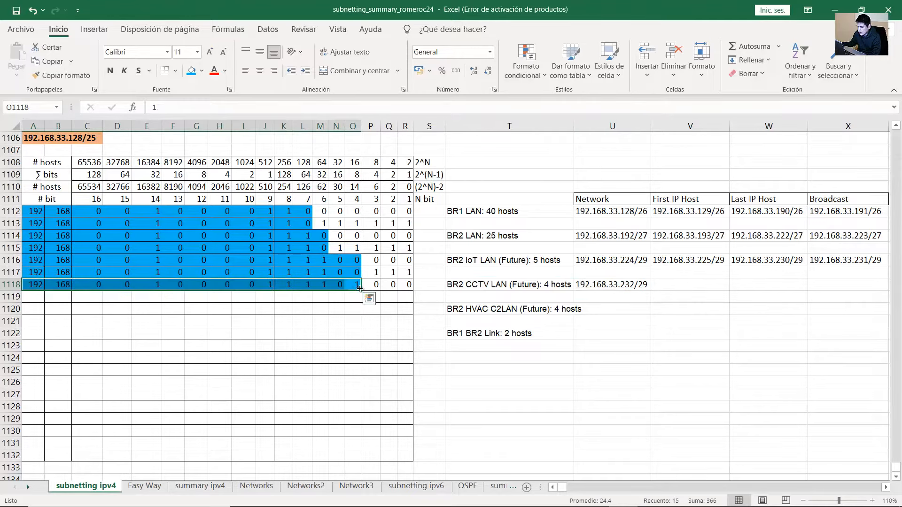
pyautogui.moveTo(359, 289); pyautogui.dragTo(361, 301)
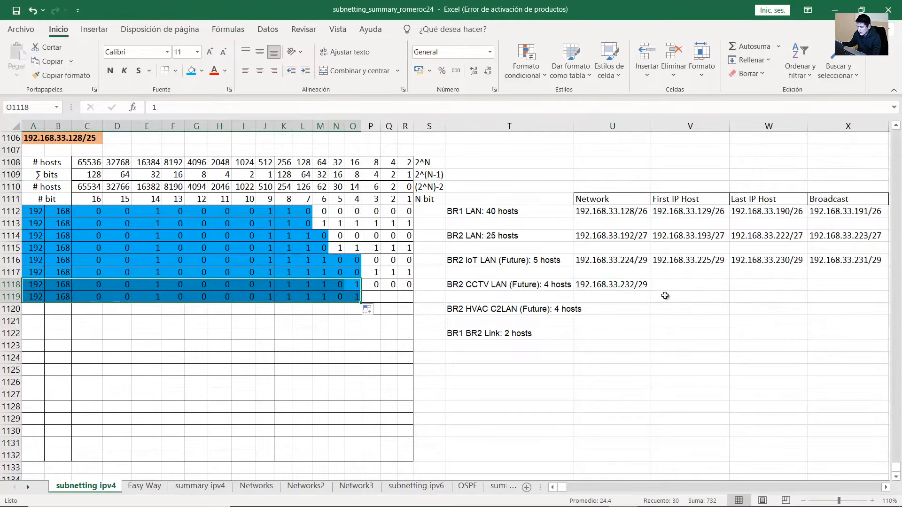
pyautogui.click(378, 294)
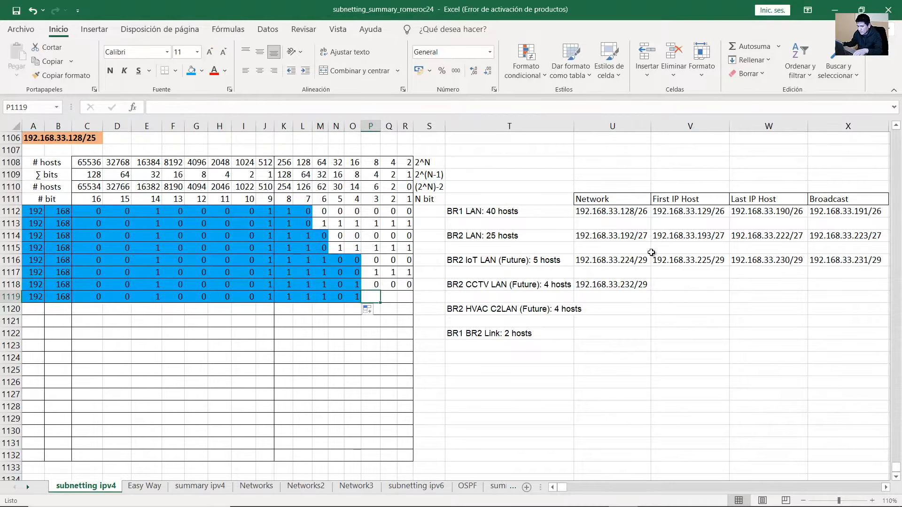
pyautogui.write('1')
pyautogui.press('Tab')
pyautogui.write('1')
pyautogui.press('Tab')
pyautogui.write('1')
pyautogui.press('Tab')
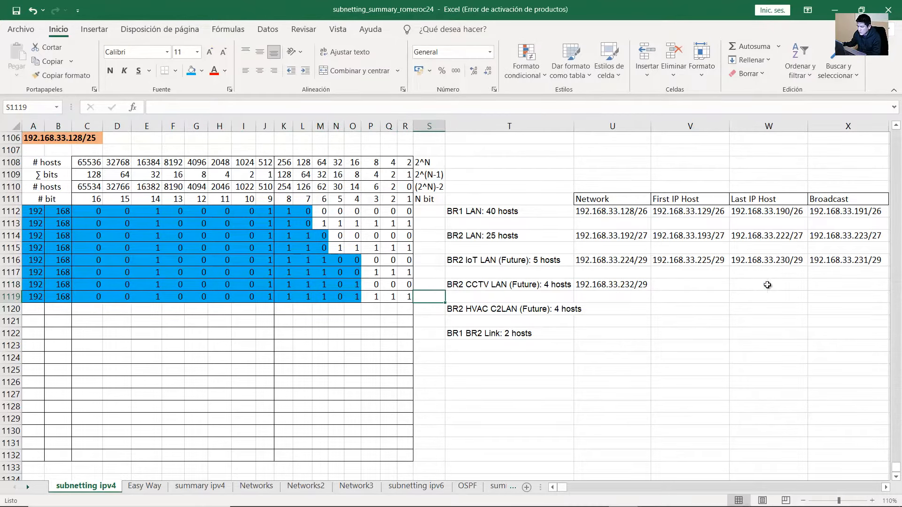
# Record 192.168.33.239/29 as the BR2 CCTV LAN broadcast address
pyautogui.click(823, 286)
pyautogui.write('192.')
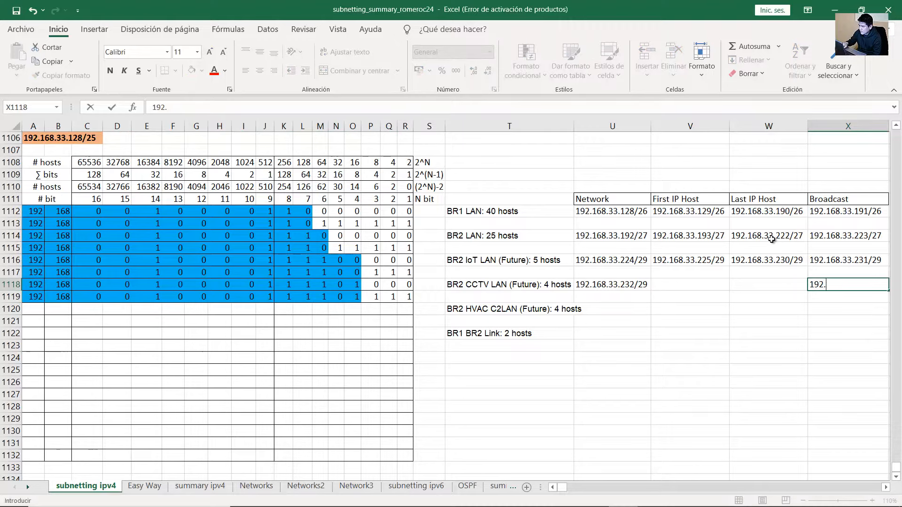
pyautogui.write('168.33.')
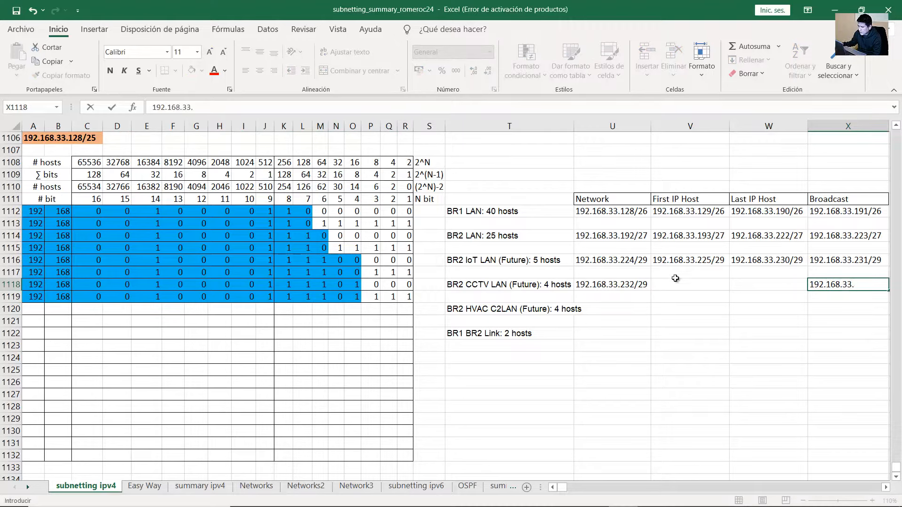
pyautogui.moveTo(288, 296); pyautogui.dragTo(398, 297)
pyautogui.moveTo(286, 297)
pyautogui.mouseDown()
pyautogui.moveTo(409, 298)
pyautogui.moveTo(286, 298)
pyautogui.mouseUp()
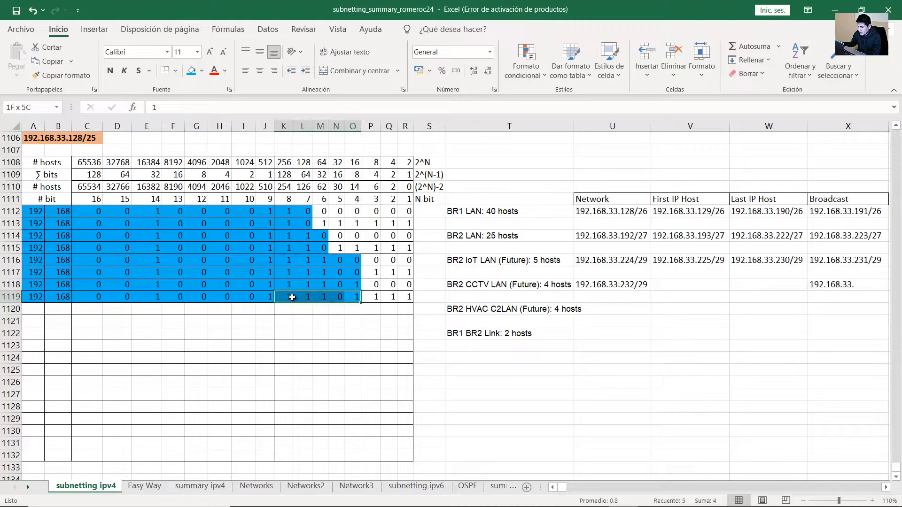
pyautogui.moveTo(369, 298); pyautogui.dragTo(401, 297)
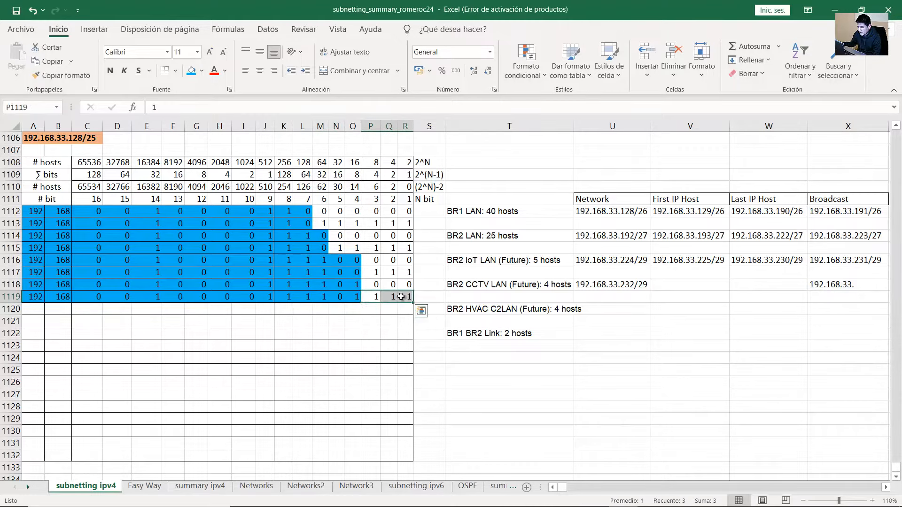
pyautogui.doubleClick(862, 285)
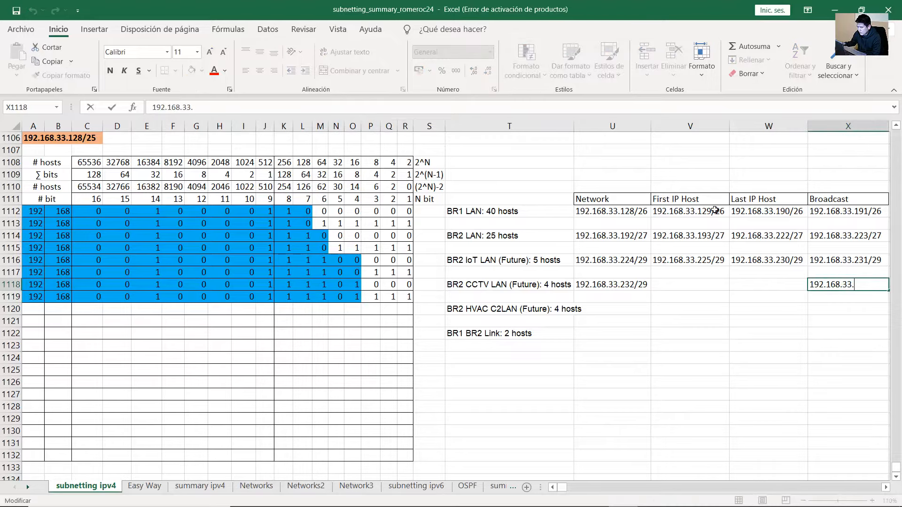
pyautogui.write('239')
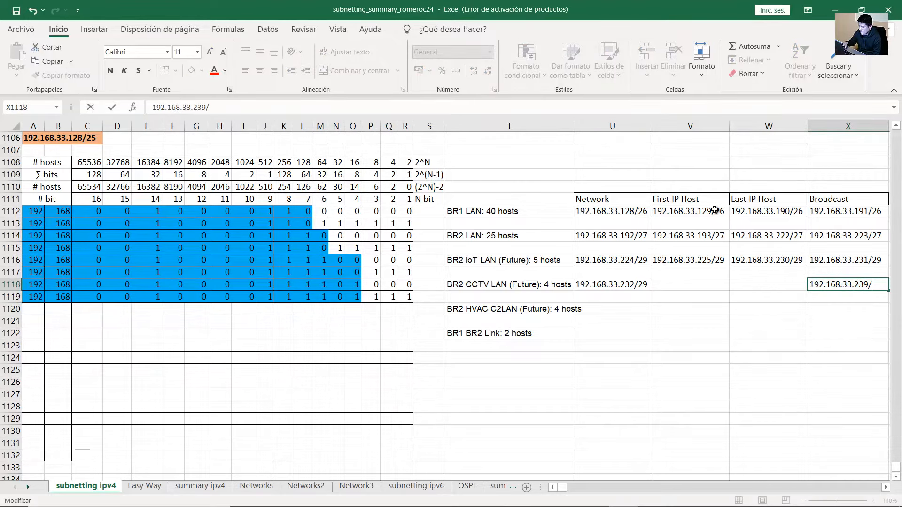
pyautogui.write('/29')
pyautogui.press('Return')
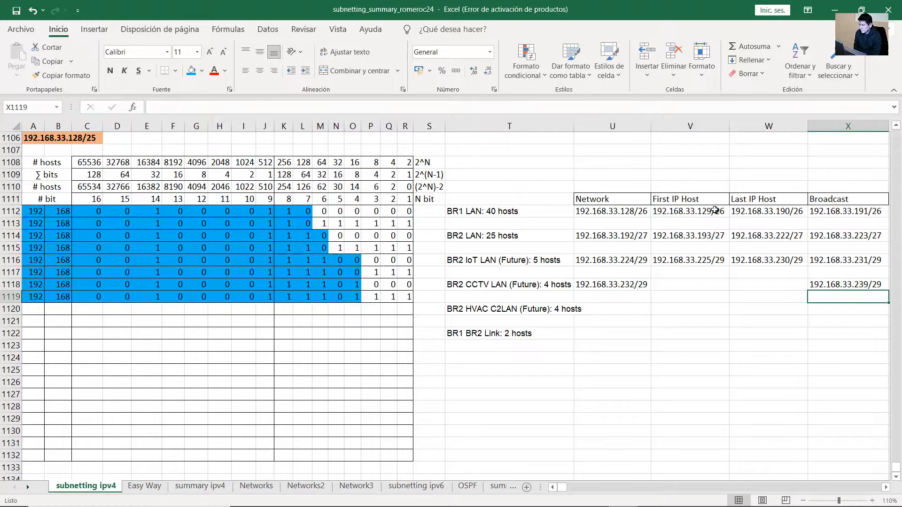
pyautogui.click(677, 281)
# Enter 192.168.33.233/29 and 192.168.33.238/29 as the BR2 CCTV LAN first and last hosts
pyautogui.write('192.168.33.233/29')
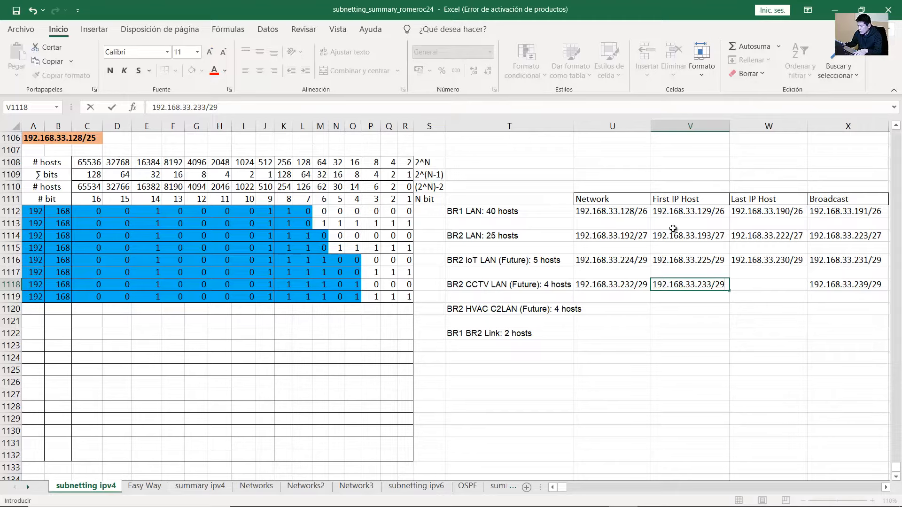
pyautogui.press('Tab')
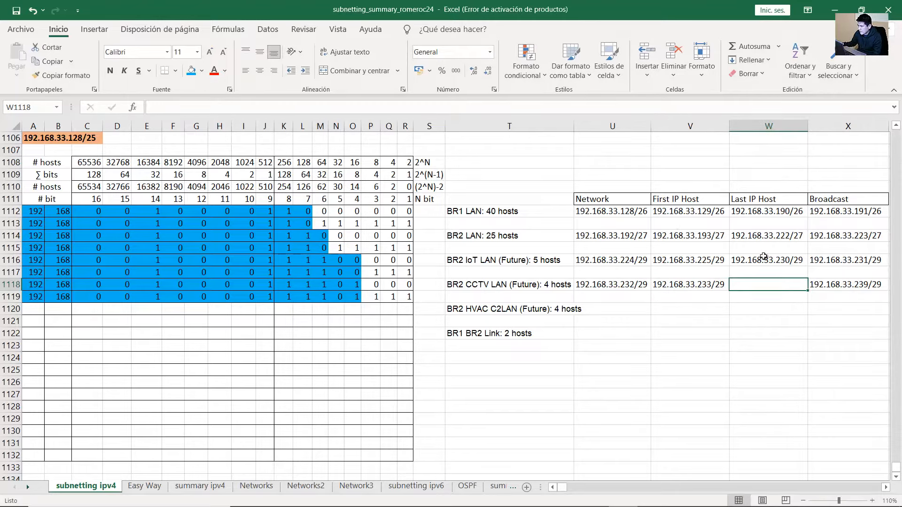
pyautogui.write('192.168.')
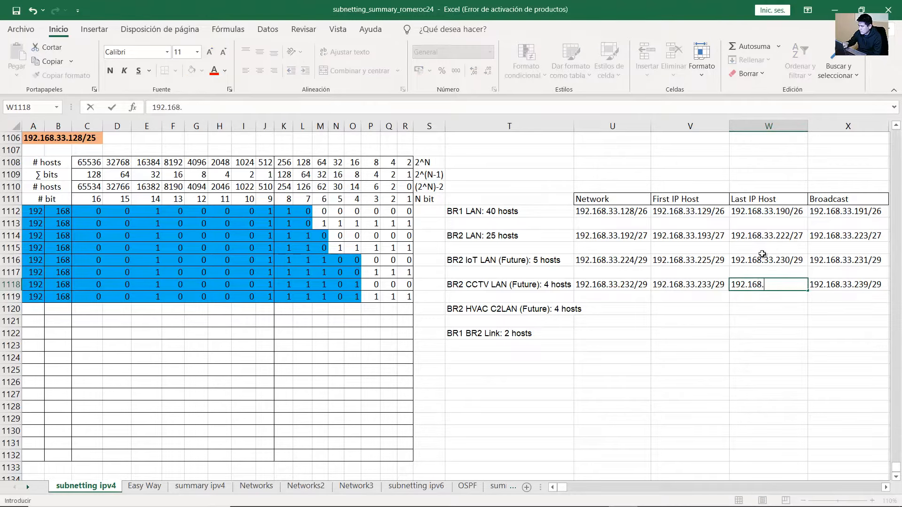
pyautogui.write('33.2')
pyautogui.write('38/29')
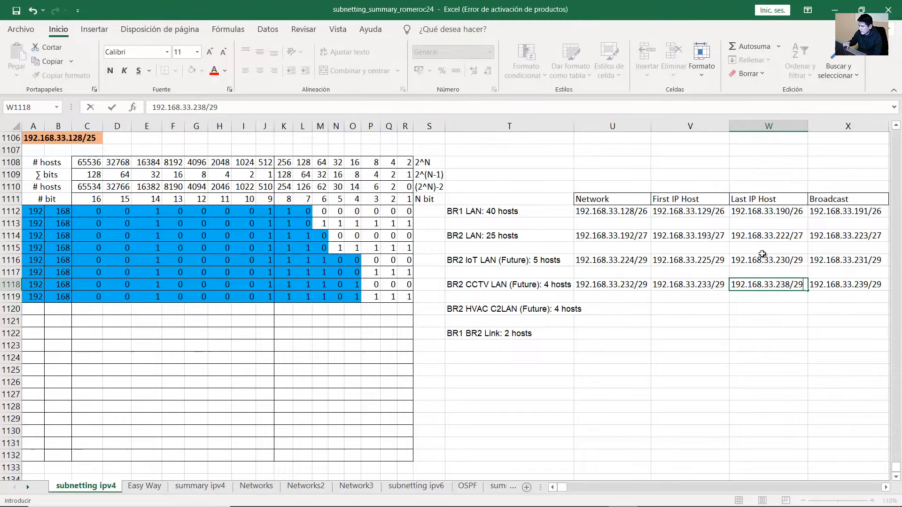
pyautogui.press('Return')
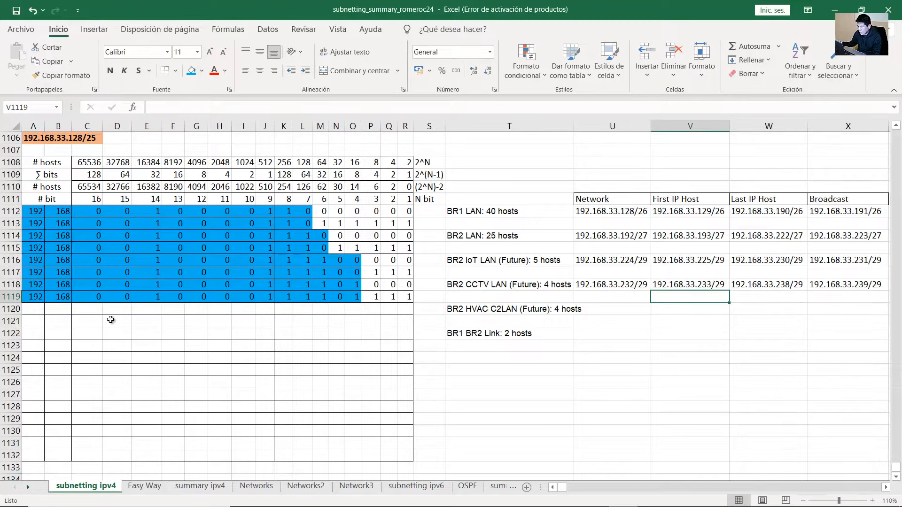
pyautogui.click(33, 309)
# Type bit row 1120 for 192.168.33.240: 192, 168, then the binary bits across the columns
pyautogui.write('192')
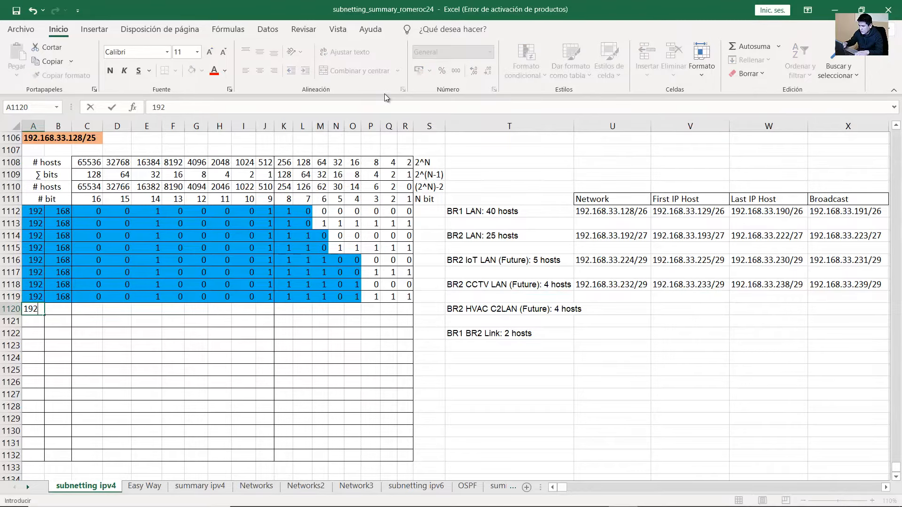
pyautogui.press('Tab')
pyautogui.write('168')
pyautogui.press('Tab')
pyautogui.write('0')
pyautogui.press('Tab')
pyautogui.write('0')
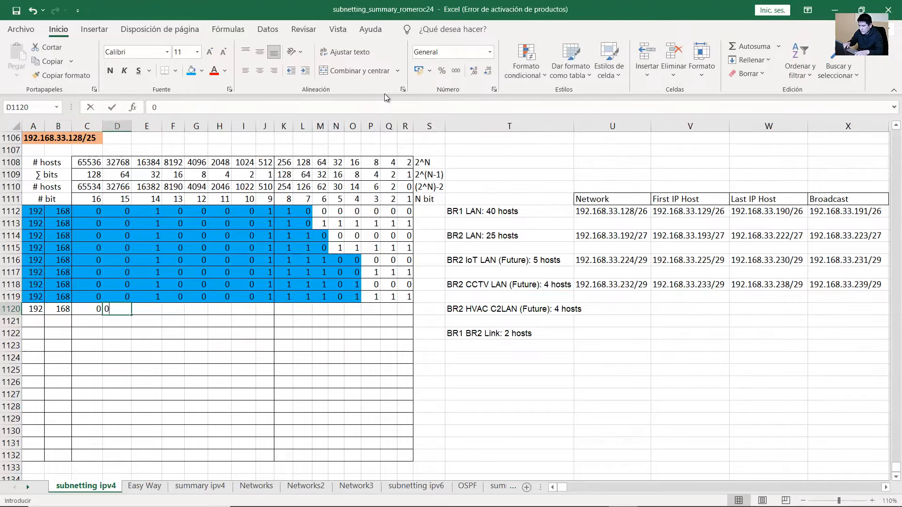
pyautogui.press('Tab')
pyautogui.write('0')
pyautogui.write('1')
pyautogui.press('Tab')
pyautogui.write('0')
pyautogui.press('Tab')
pyautogui.write('0')
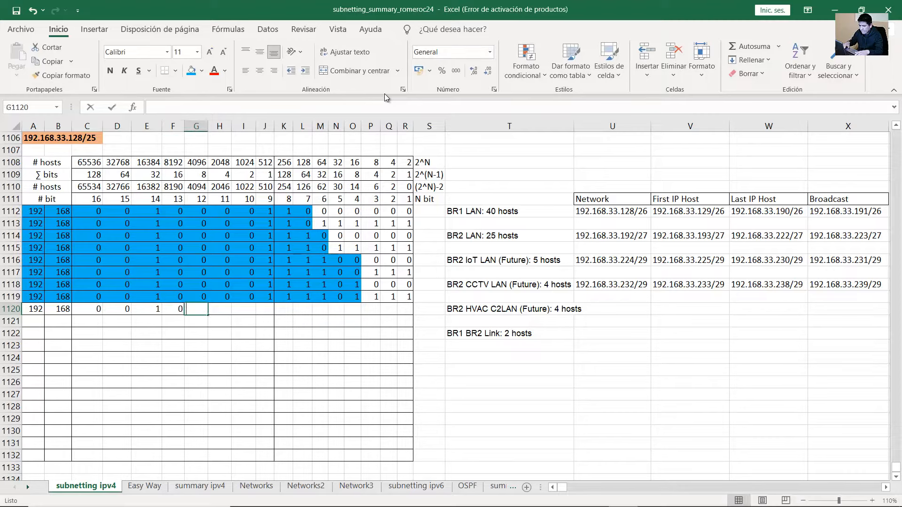
pyautogui.press('Tab')
pyautogui.write('0')
pyautogui.press('Tab')
pyautogui.write('0')
pyautogui.press('Tab')
pyautogui.write('1')
pyautogui.press('Tab')
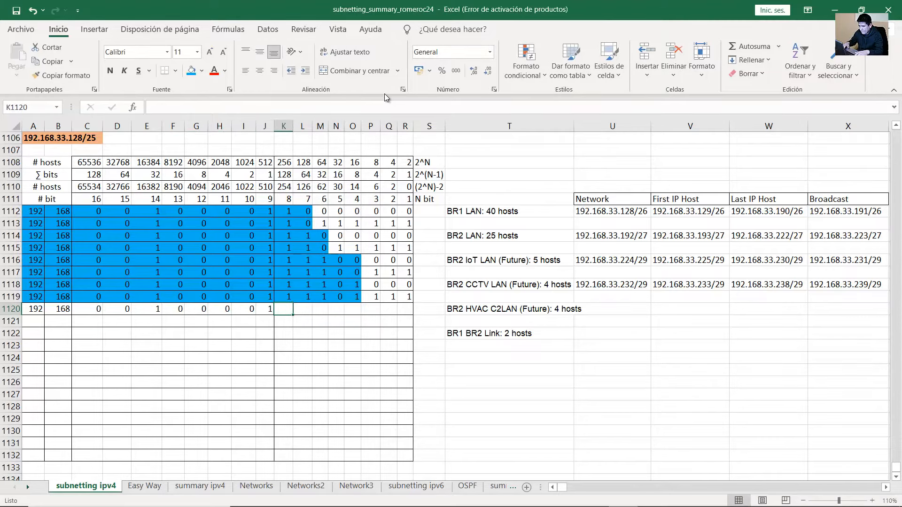
pyautogui.write('1')
pyautogui.press('Tab')
pyautogui.write('1')
pyautogui.press('Tab')
pyautogui.write('1')
pyautogui.press('Tab')
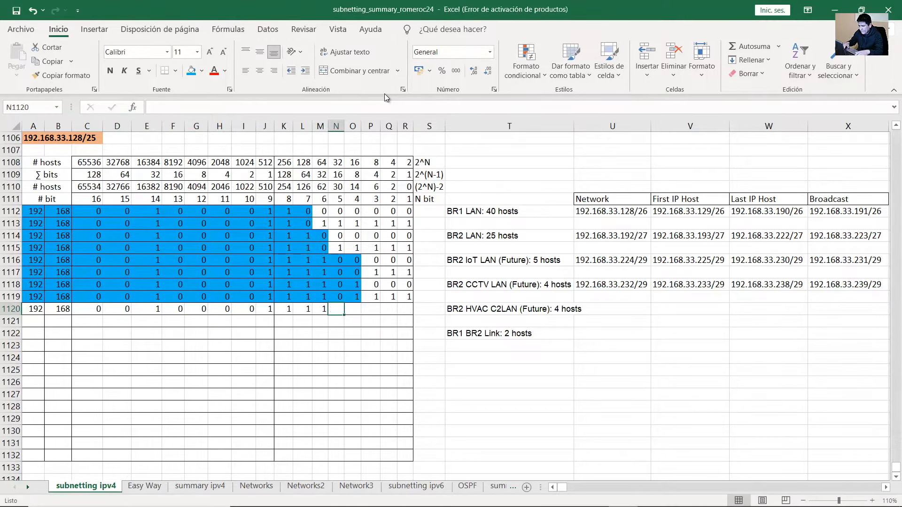
pyautogui.write('1')
pyautogui.press('Tab')
pyautogui.write('0')
pyautogui.press('Tab')
pyautogui.write('0')
pyautogui.press('Tab')
pyautogui.write('0')
pyautogui.press('Tab')
pyautogui.write('0')
pyautogui.press('Tab')
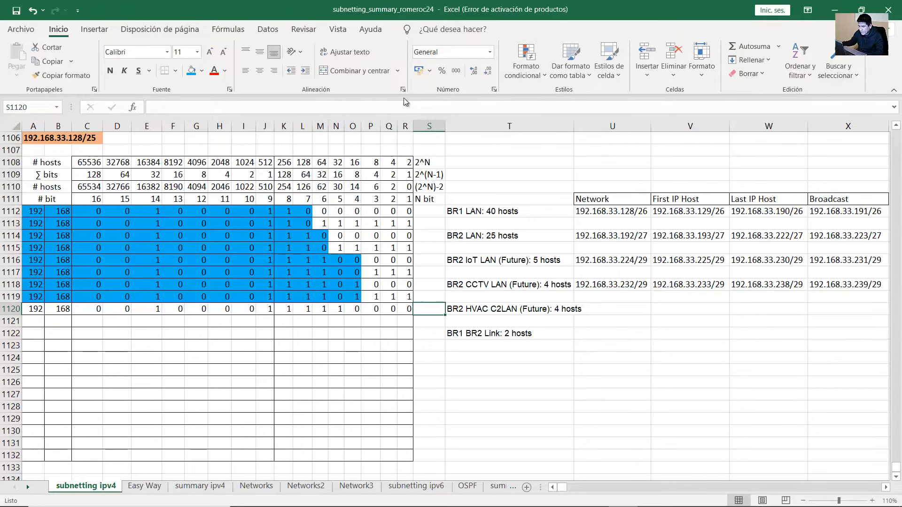
# Shade the network bits of row 1120 blue
pyautogui.click(596, 309)
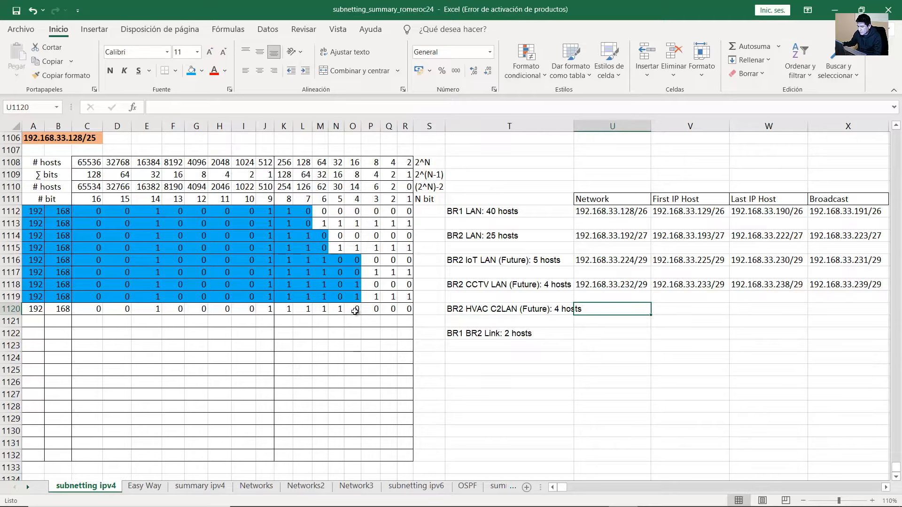
pyautogui.moveTo(375, 190); pyautogui.dragTo(33, 310)
pyautogui.click(355, 309)
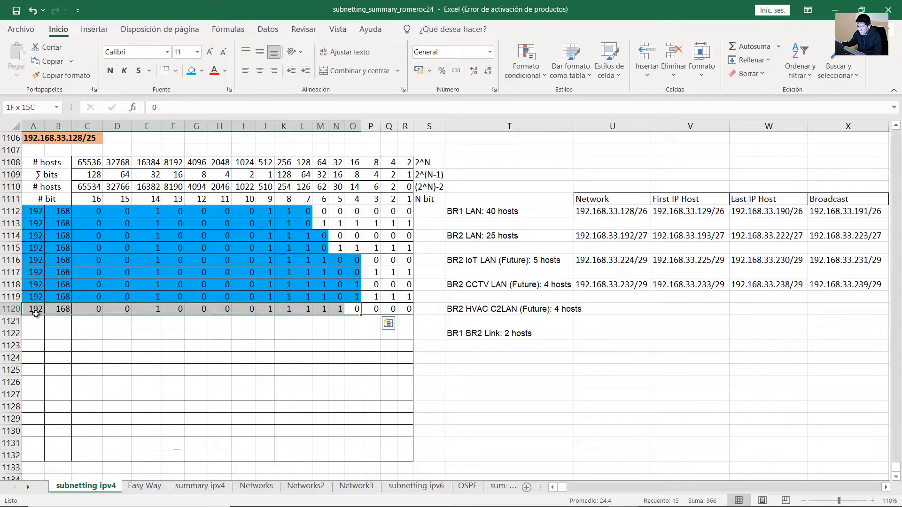
pyautogui.click(192, 71)
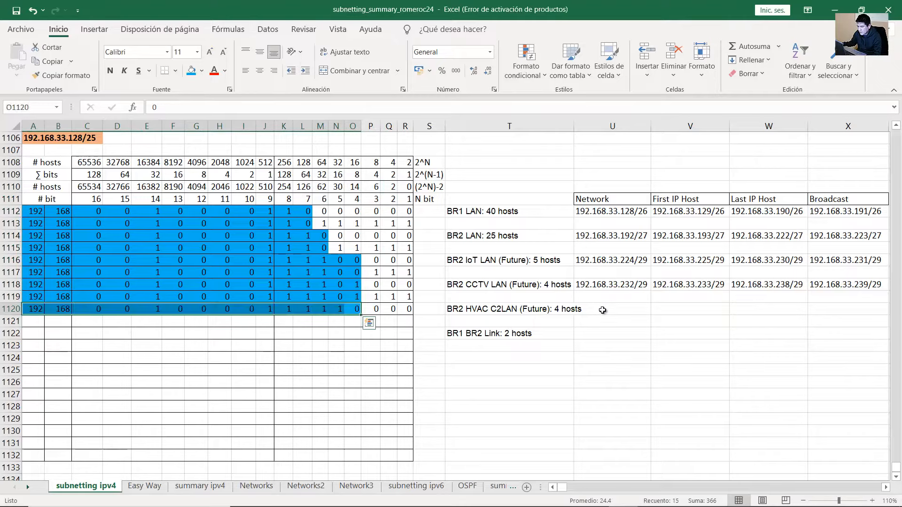
# Enter 192.168.33.240/29 as the BR2 HVAC C2LAN network address
pyautogui.click(604, 310)
pyautogui.write('192.168.33.')
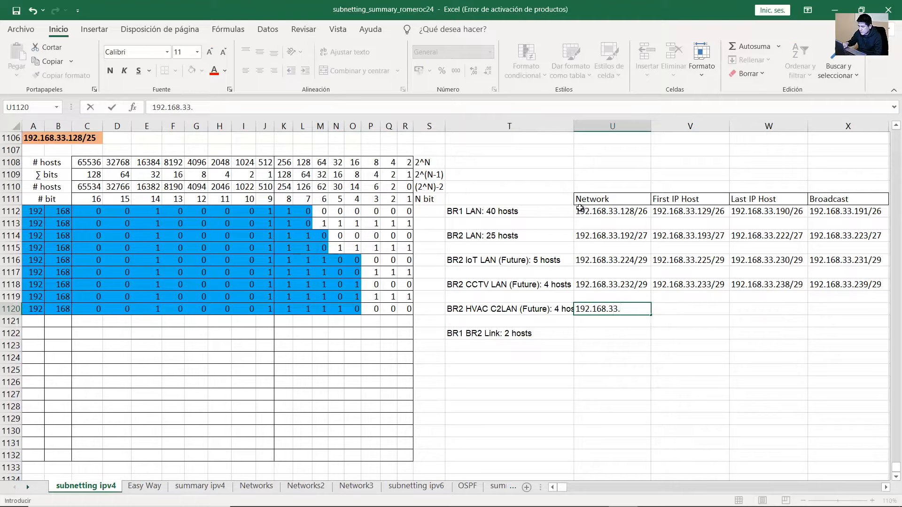
pyautogui.moveTo(288, 311); pyautogui.dragTo(348, 311)
pyautogui.click(629, 311)
pyautogui.doubleClick(629, 311)
pyautogui.write('240/')
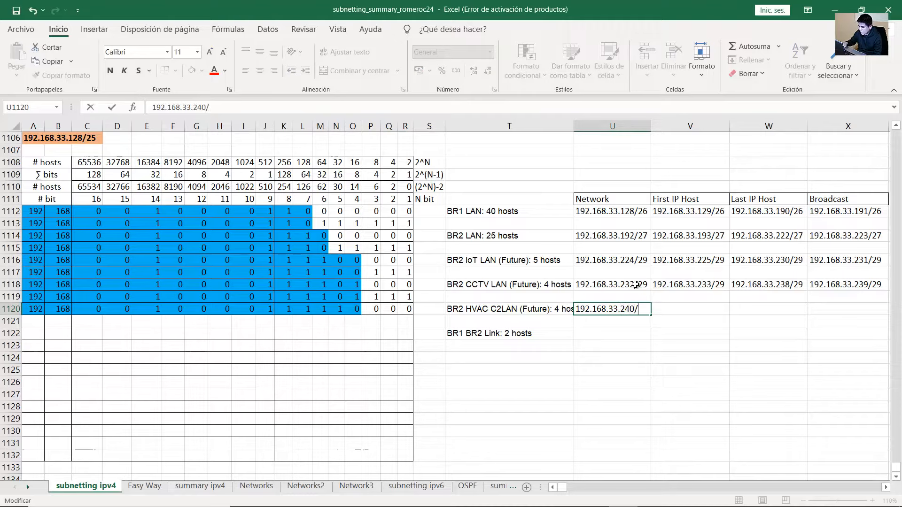
pyautogui.write('29')
pyautogui.press('Tab')
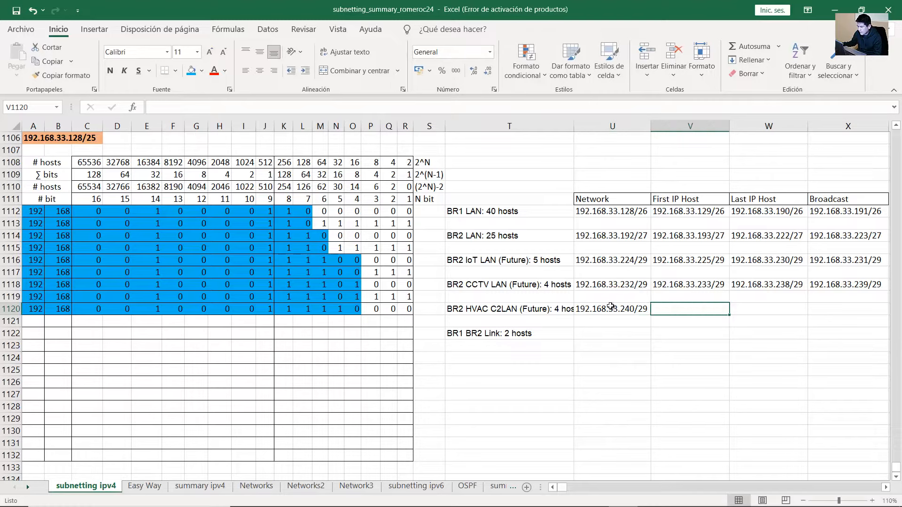
pyautogui.click(612, 306)
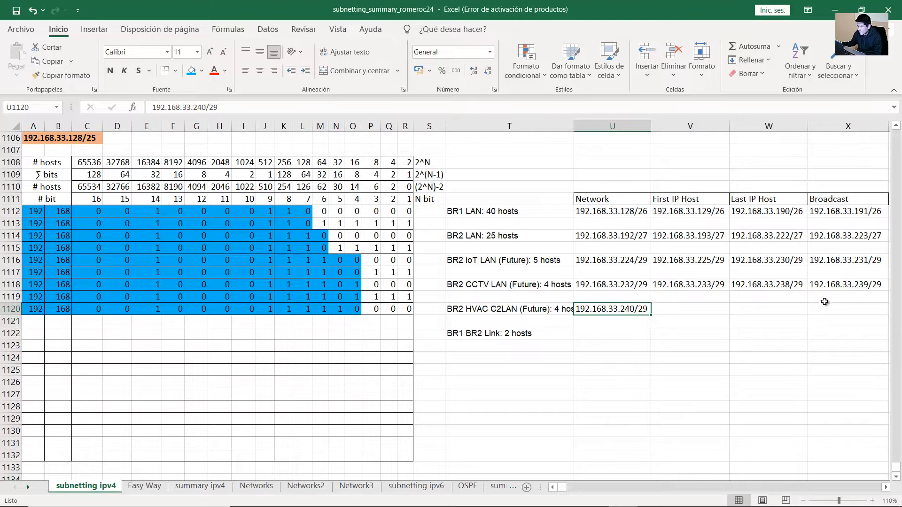
pyautogui.click(870, 288)
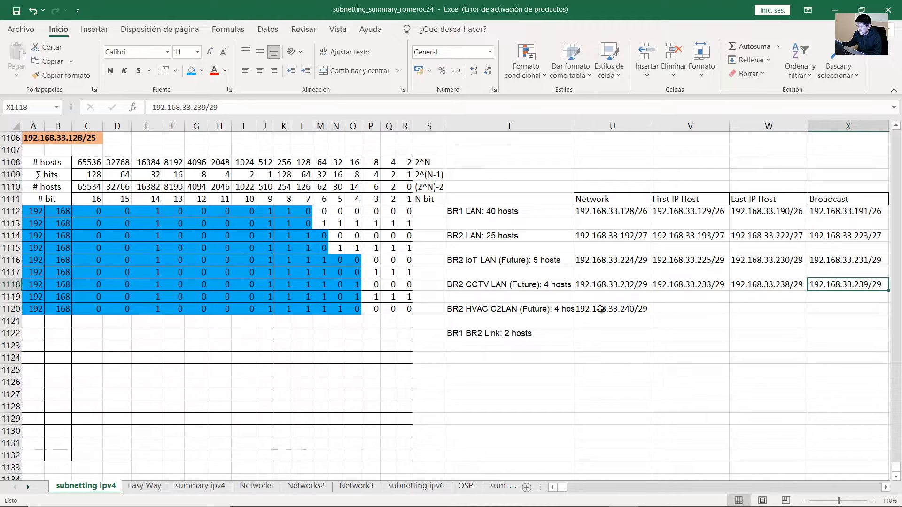
pyautogui.click(608, 309)
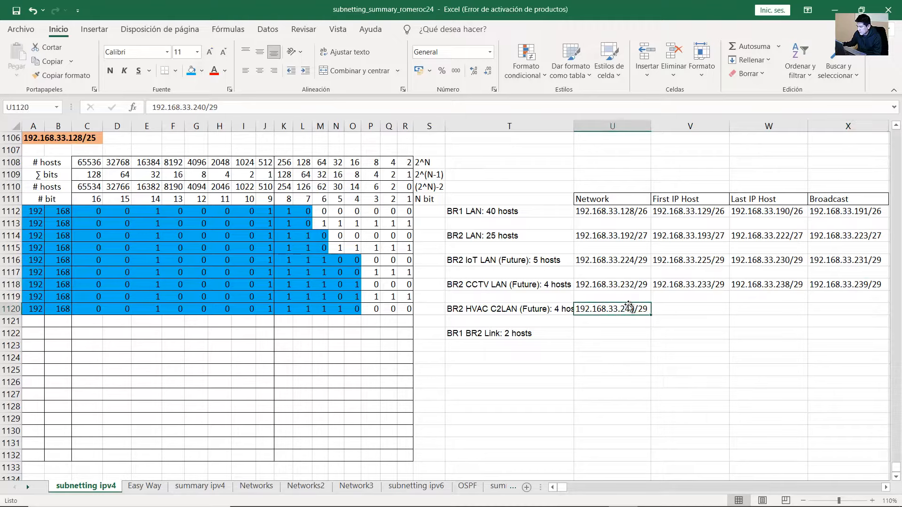
pyautogui.click(861, 259)
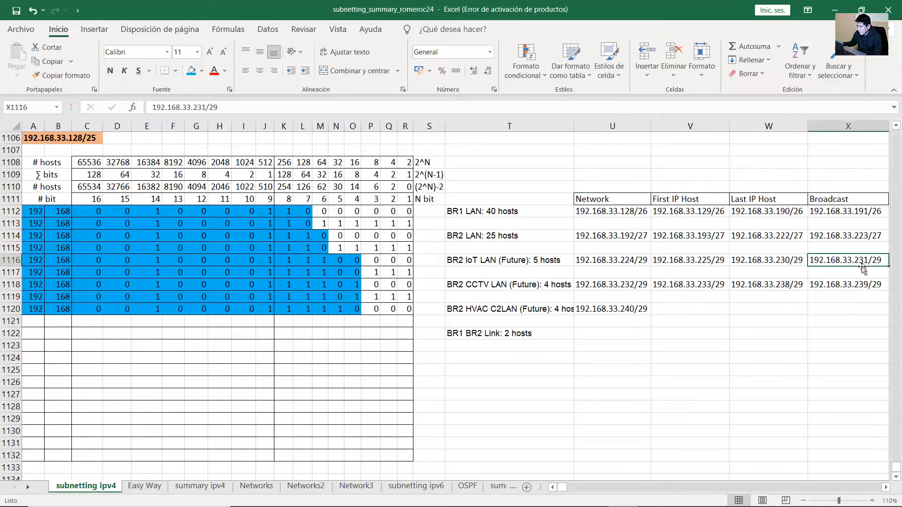
pyautogui.click(617, 285)
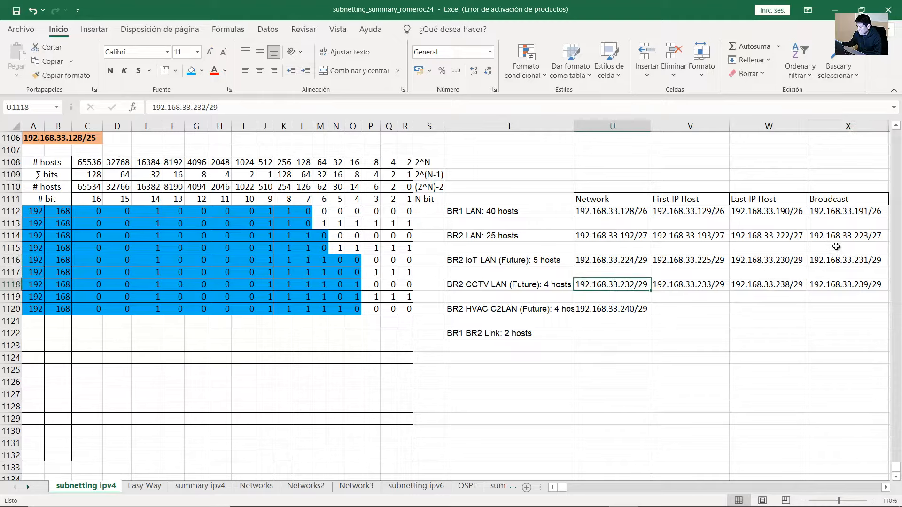
pyautogui.click(856, 241)
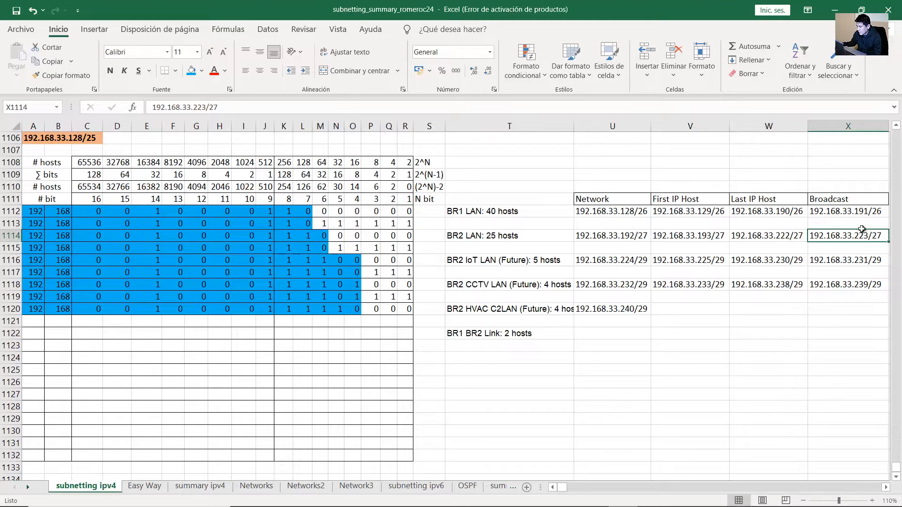
pyautogui.click(864, 213)
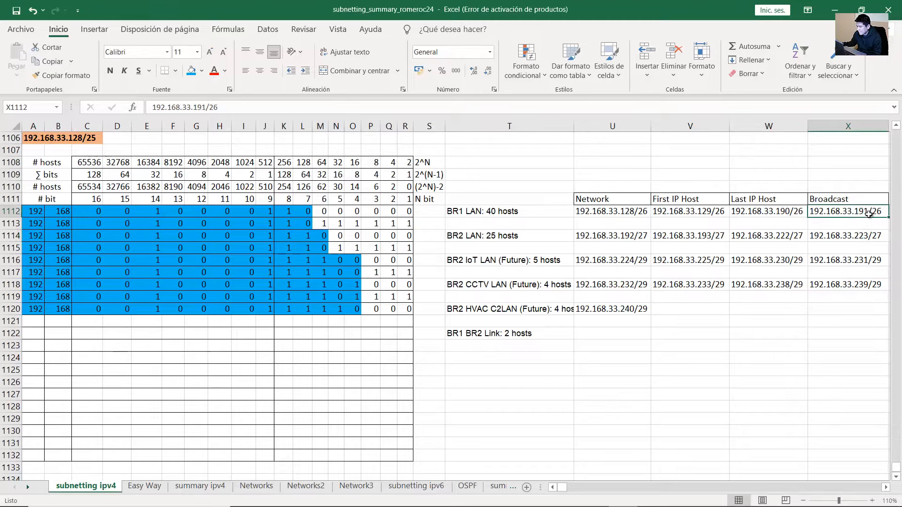
pyautogui.click(611, 237)
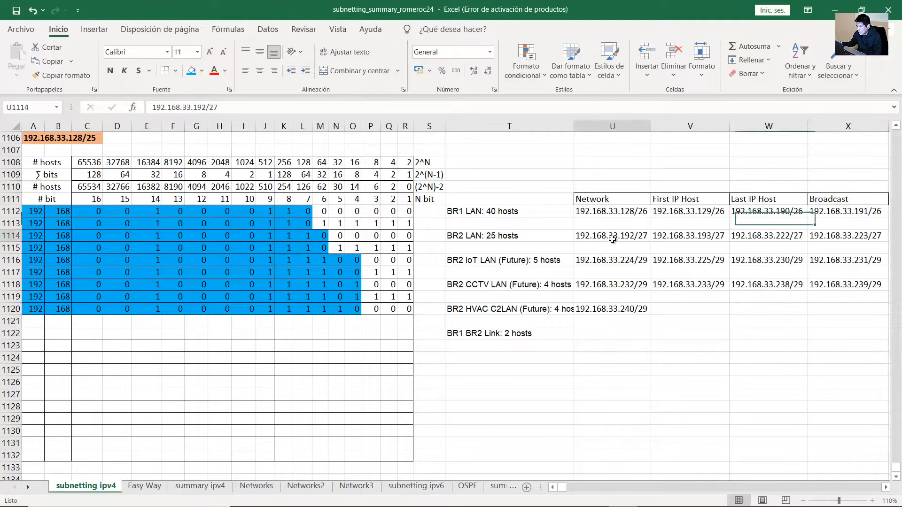
pyautogui.click(621, 308)
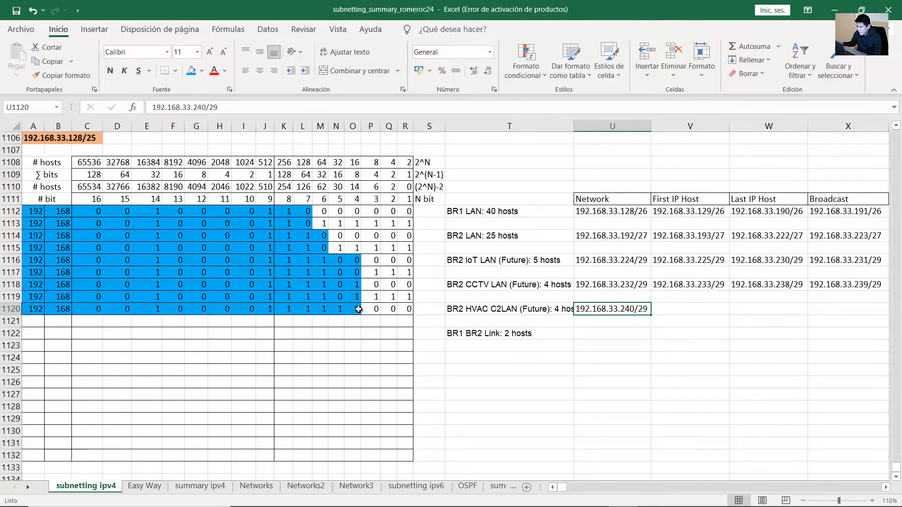
pyautogui.moveTo(357, 309); pyautogui.dragTo(22, 308)
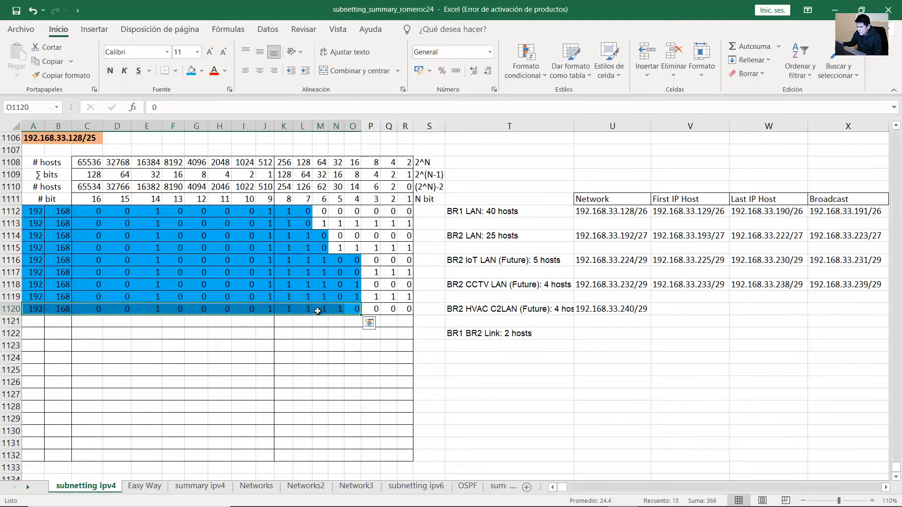
# Copy the HVAC bit row into row 1121 and set its host bits to 1 for the broadcast
pyautogui.moveTo(361, 316); pyautogui.dragTo(362, 323)
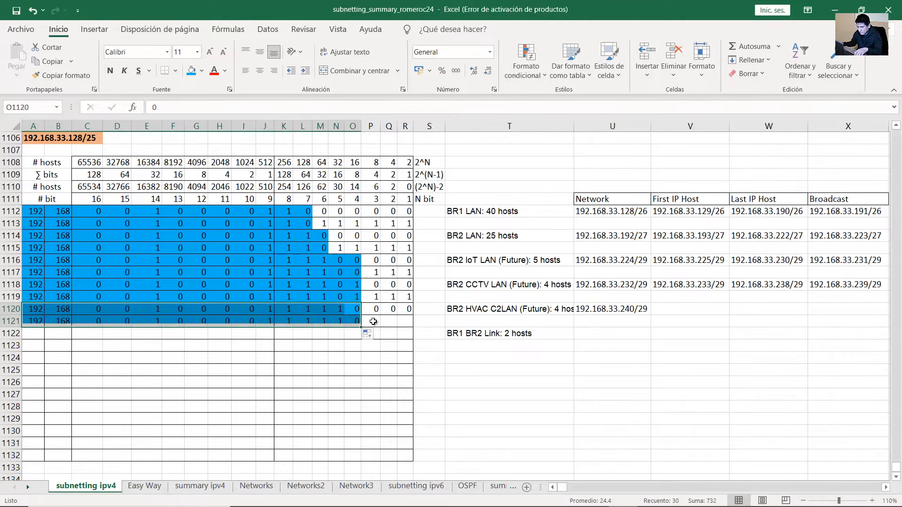
pyautogui.click(376, 321)
pyautogui.write('1')
pyautogui.press('Tab')
pyautogui.write('1')
pyautogui.press('Tab')
pyautogui.write('1')
pyautogui.press('Tab')
pyautogui.click(400, 322)
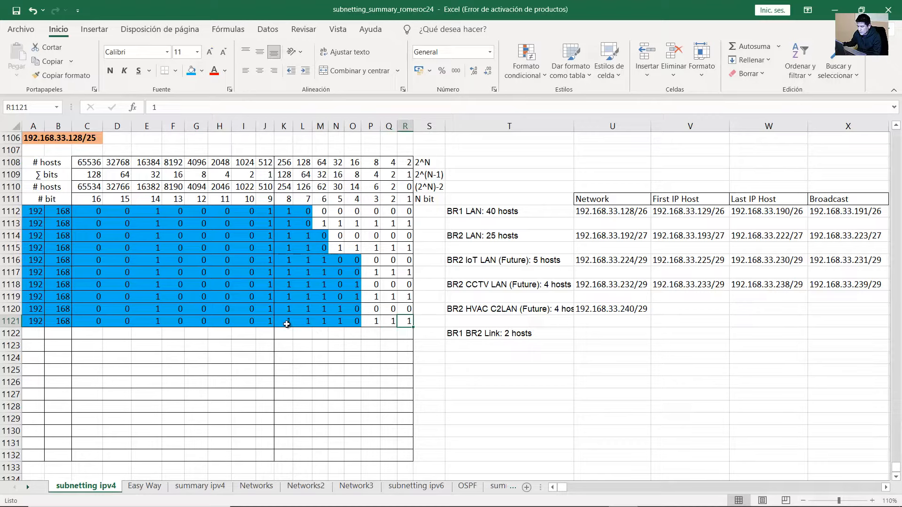
pyautogui.moveTo(285, 324); pyautogui.dragTo(403, 322)
pyautogui.click(374, 323)
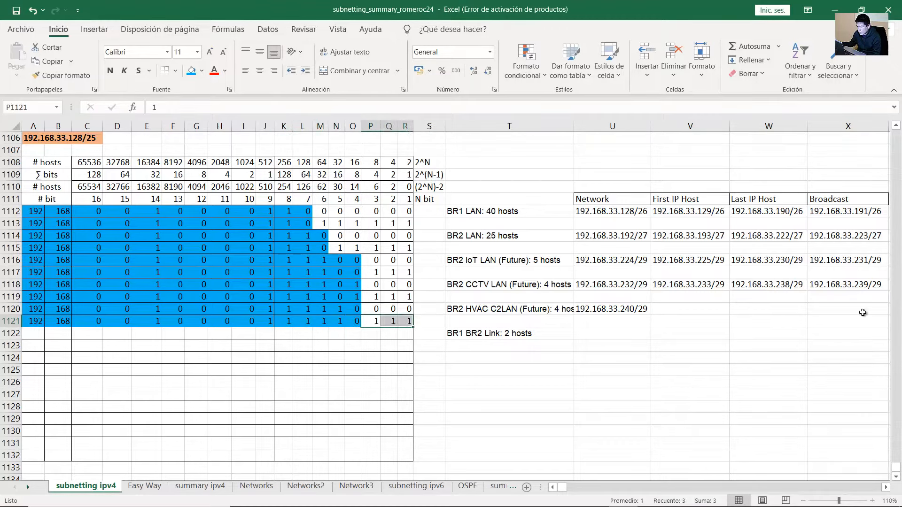
# Enter 192.168.33.247/29 as the BR2 HVAC C2LAN broadcast address
pyautogui.click(848, 308)
pyautogui.write('192.168.33.247/')
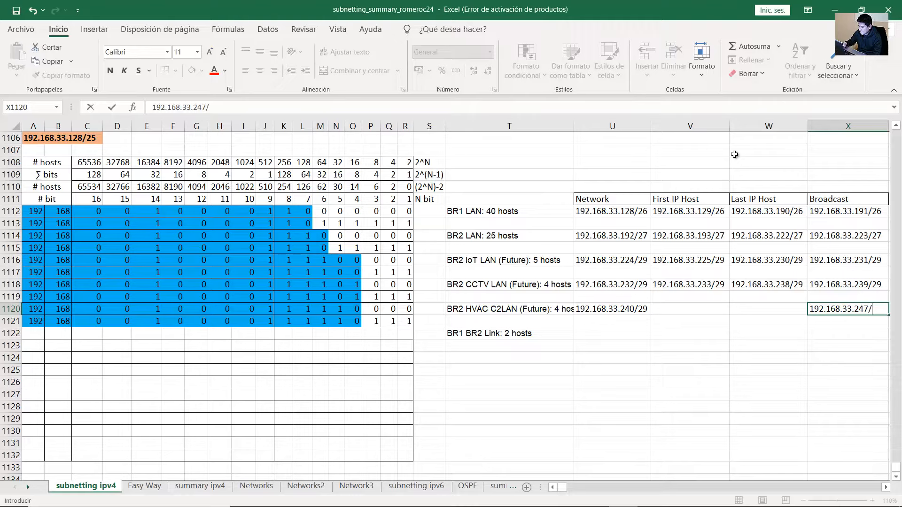
pyautogui.write('29')
pyautogui.press('Return')
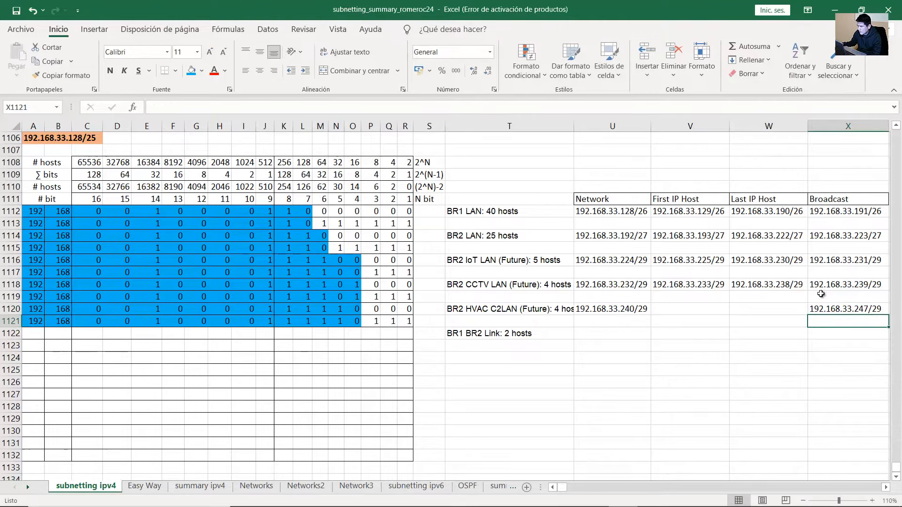
pyautogui.click(844, 309)
# Enter hosts 192.168.33.241/29 and 192.168.33.246/29 in the HVAC row's first and last host cells
pyautogui.press('Left')
pyautogui.press('Left')
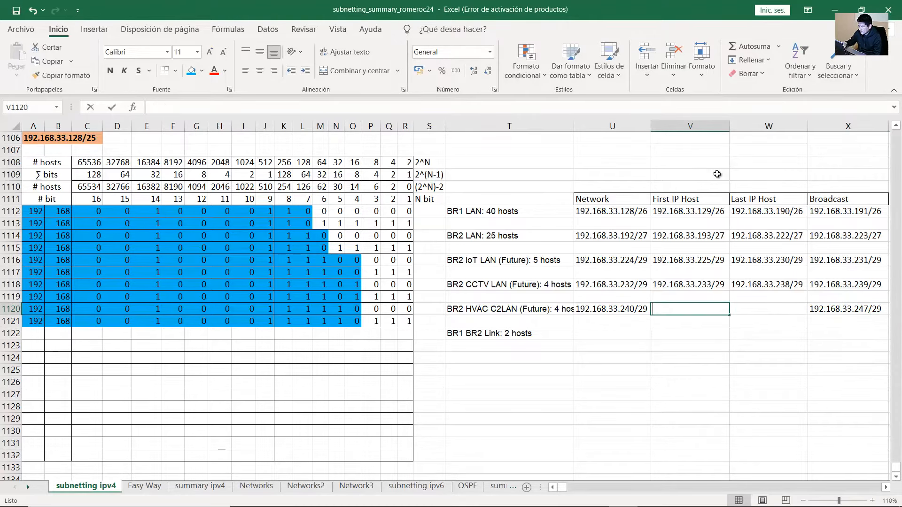
pyautogui.write('192.168.33.241/29')
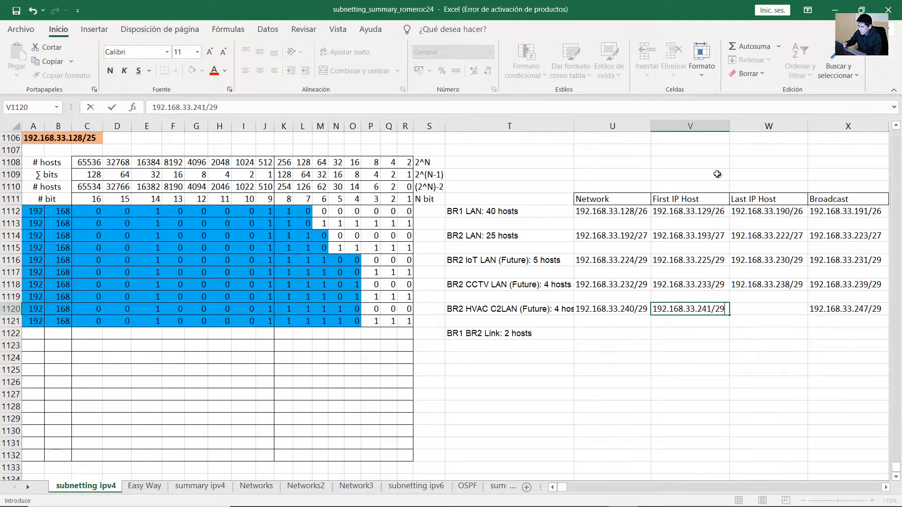
pyautogui.press('Tab')
pyautogui.write('192.16')
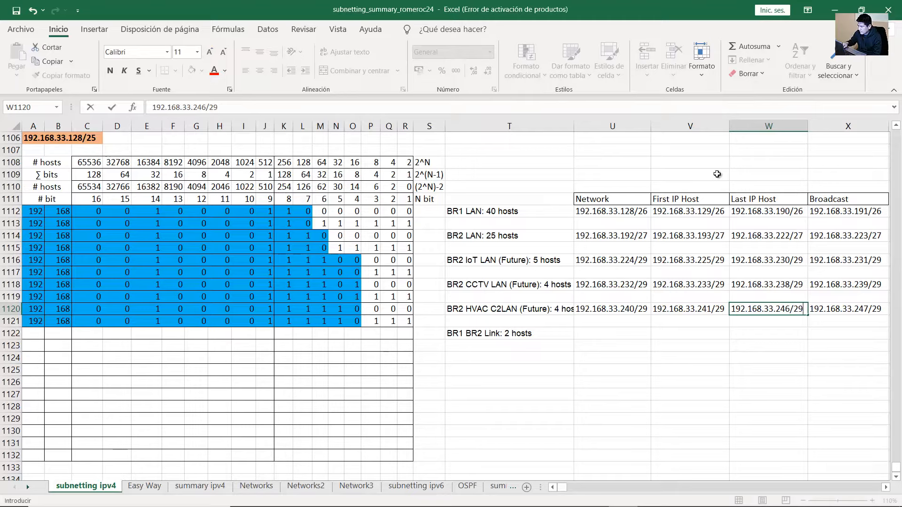
pyautogui.press('Return')
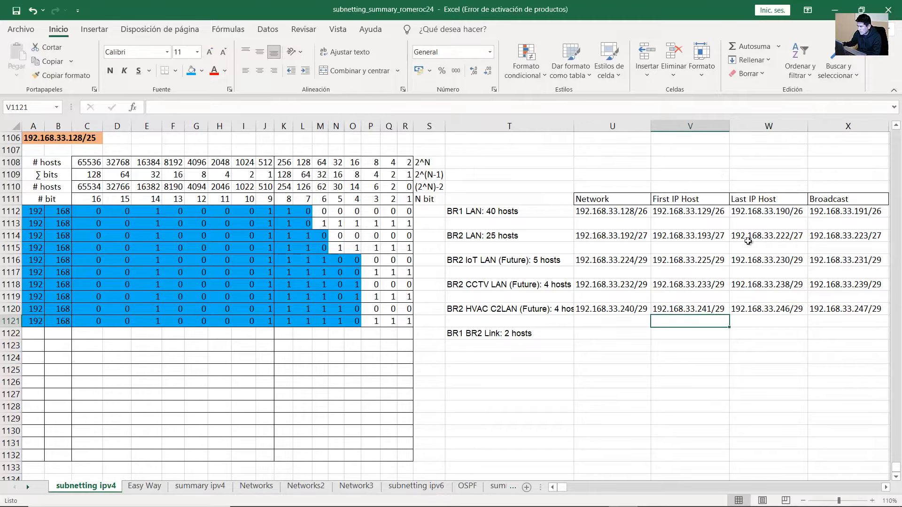
pyautogui.click(530, 335)
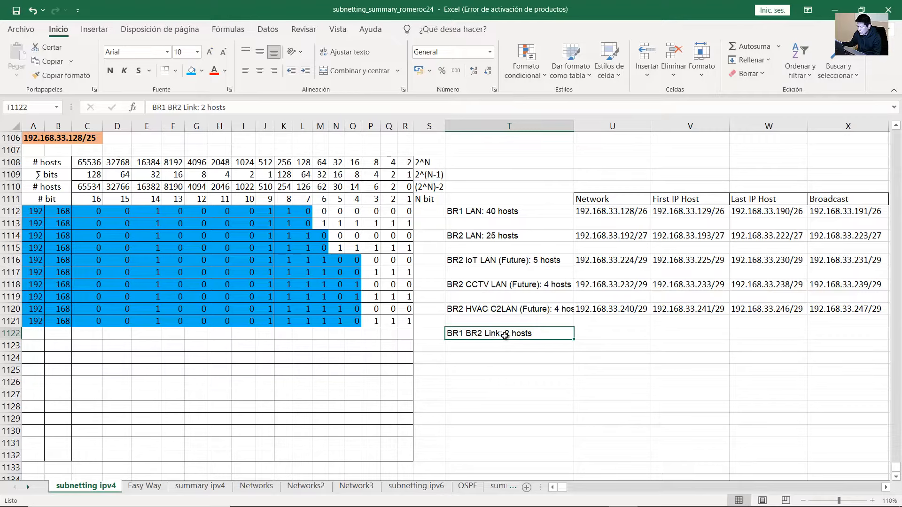
# Type bit row 1122 for the BR1 BR2 Link: 192, 168, then bits ending 11111000
pyautogui.click(38, 332)
pyautogui.write('192')
pyautogui.press('Tab')
pyautogui.write('168')
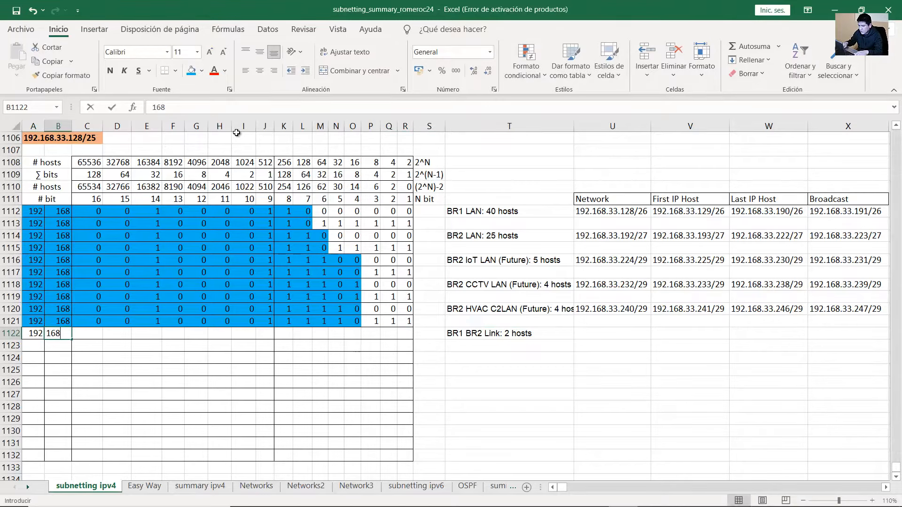
pyautogui.press('Tab')
pyautogui.write('0')
pyautogui.press('Tab')
pyautogui.write('0')
pyautogui.press('Tab')
pyautogui.write('1')
pyautogui.press('Tab')
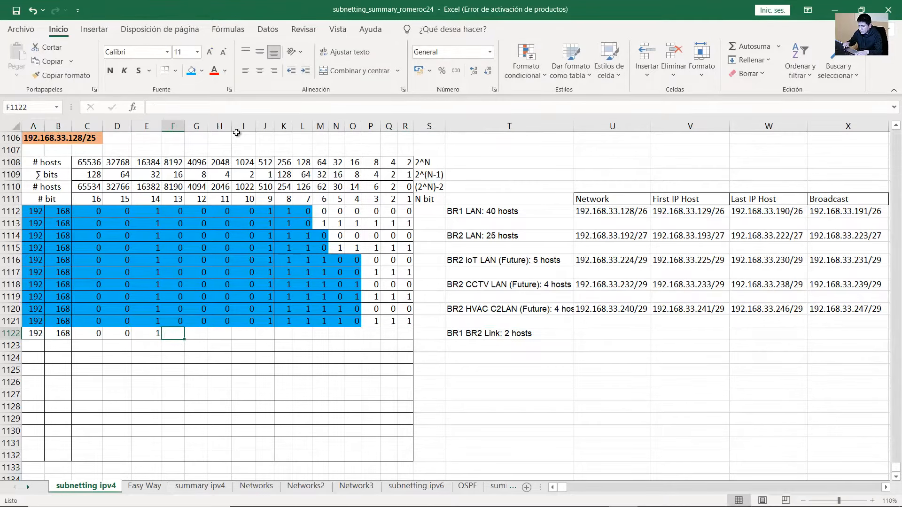
pyautogui.write('0')
pyautogui.press('Tab')
pyautogui.write('0')
pyautogui.press('Tab')
pyautogui.write('0')
pyautogui.press('Tab')
pyautogui.write('0\t1')
pyautogui.press('Tab')
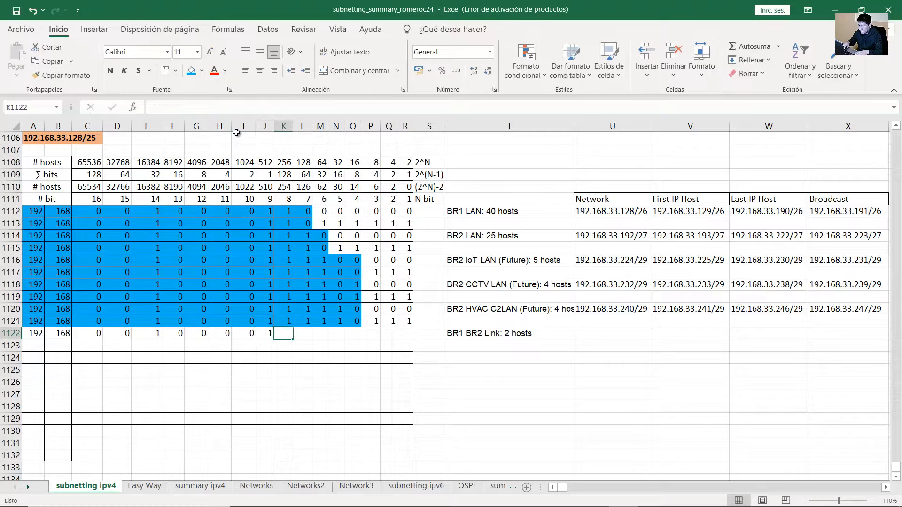
pyautogui.write('1')
pyautogui.press('Tab')
pyautogui.write('1')
pyautogui.press('Tab')
pyautogui.write('1')
pyautogui.press('Tab')
pyautogui.write('1')
pyautogui.press('Tab')
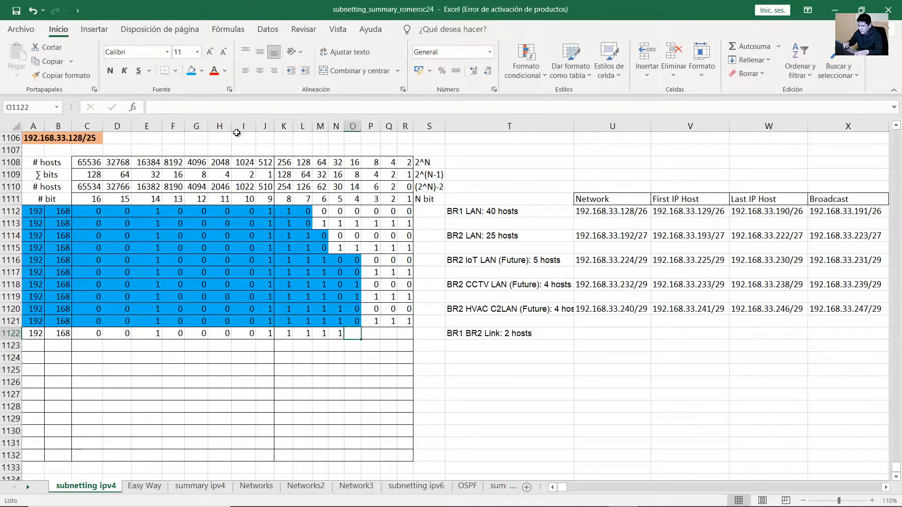
pyautogui.write('1')
pyautogui.press('Tab')
pyautogui.write('0')
pyautogui.press('Tab')
pyautogui.write('0')
pyautogui.press('Tab')
pyautogui.write('0')
pyautogui.press('Tab')
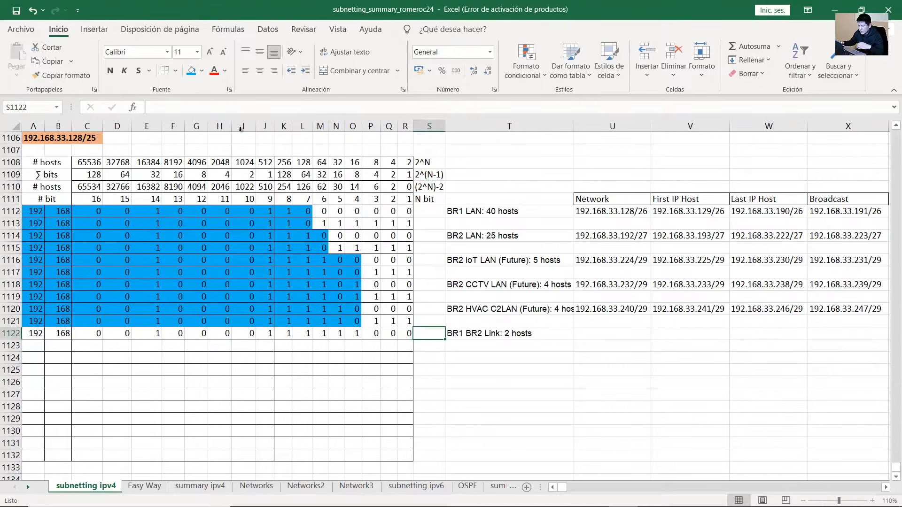
# Shade row 1122's network bits blue and confirm the set bits total 248
pyautogui.click(545, 337)
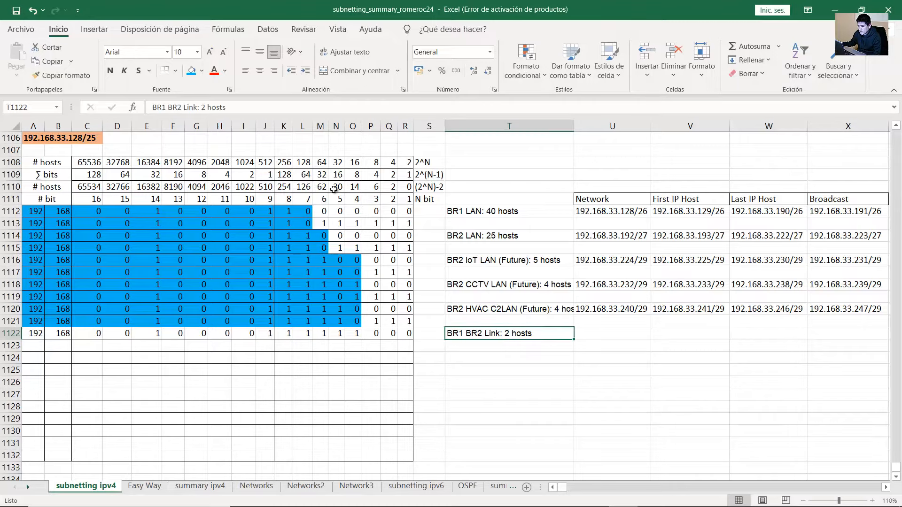
pyautogui.moveTo(46, 188); pyautogui.dragTo(42, 334)
pyautogui.click(392, 187)
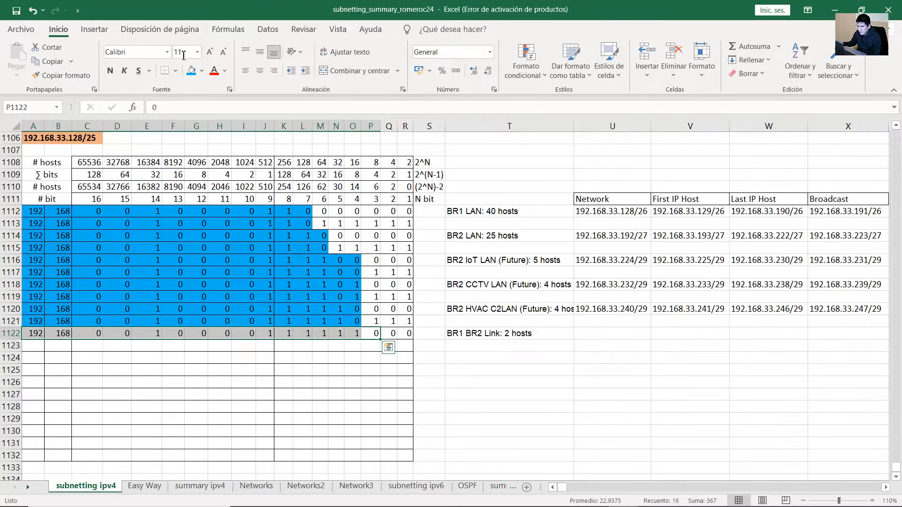
pyautogui.click(191, 71)
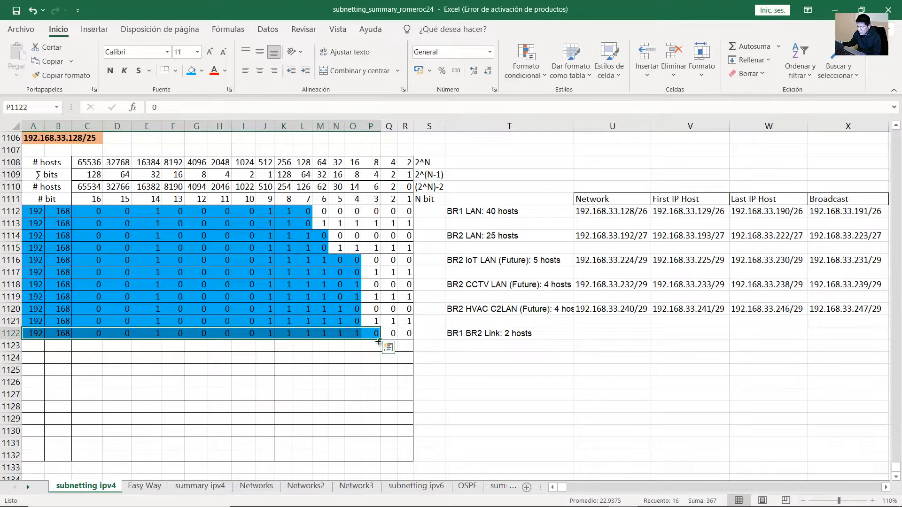
pyautogui.moveTo(289, 332); pyautogui.dragTo(353, 335)
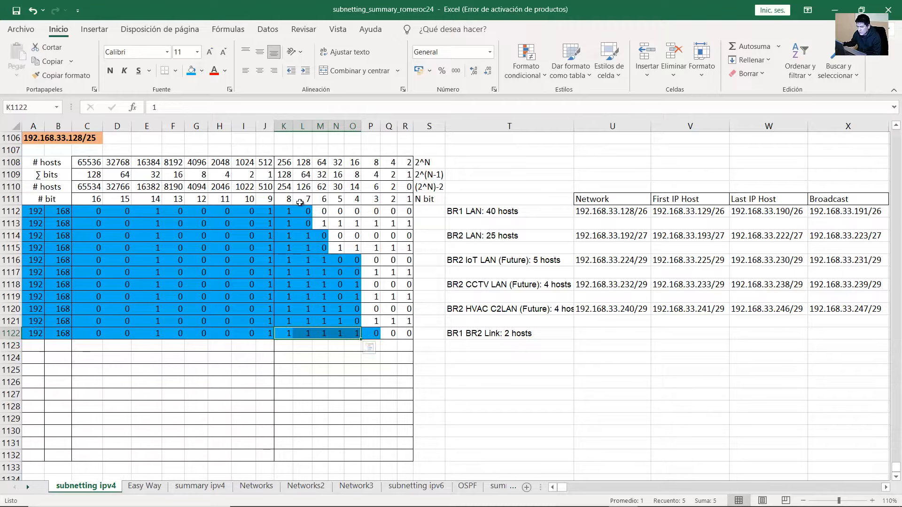
pyautogui.moveTo(283, 175); pyautogui.dragTo(357, 176)
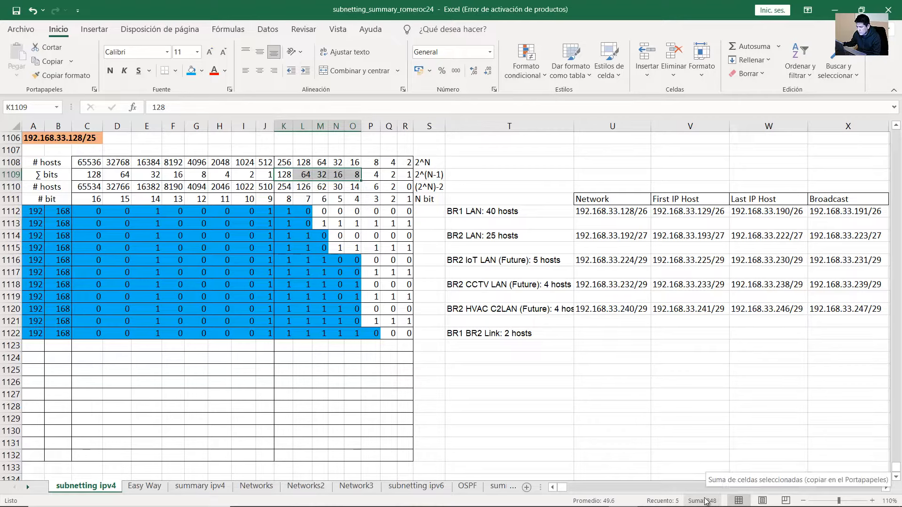
# Enter 192.168.33.248/30 as the BR1 BR2 Link network and verify it against row 1122's bits
pyautogui.click(599, 333)
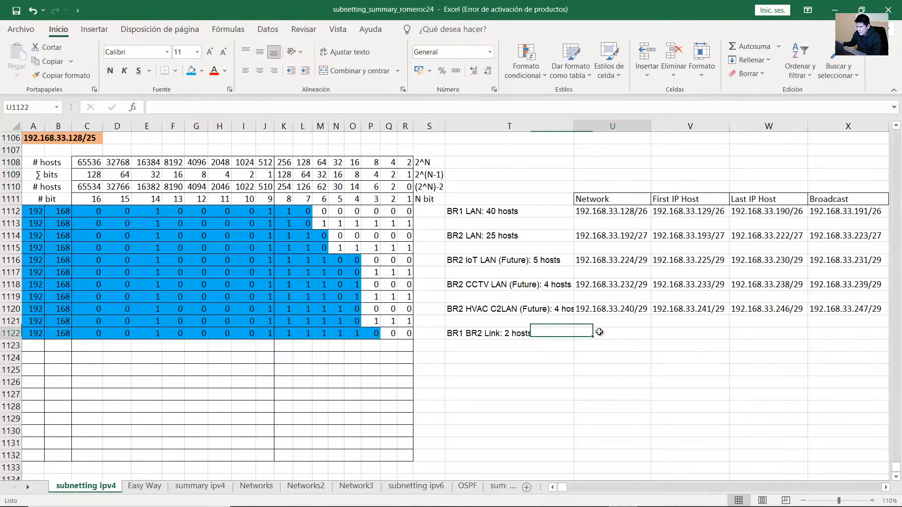
pyautogui.write('192.168.')
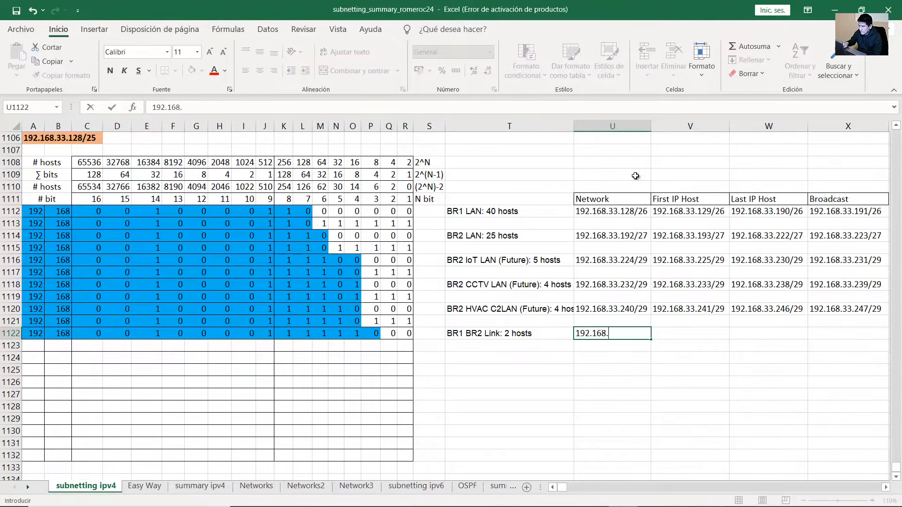
pyautogui.write('33.248/30')
pyautogui.press('Return')
pyautogui.click(628, 334)
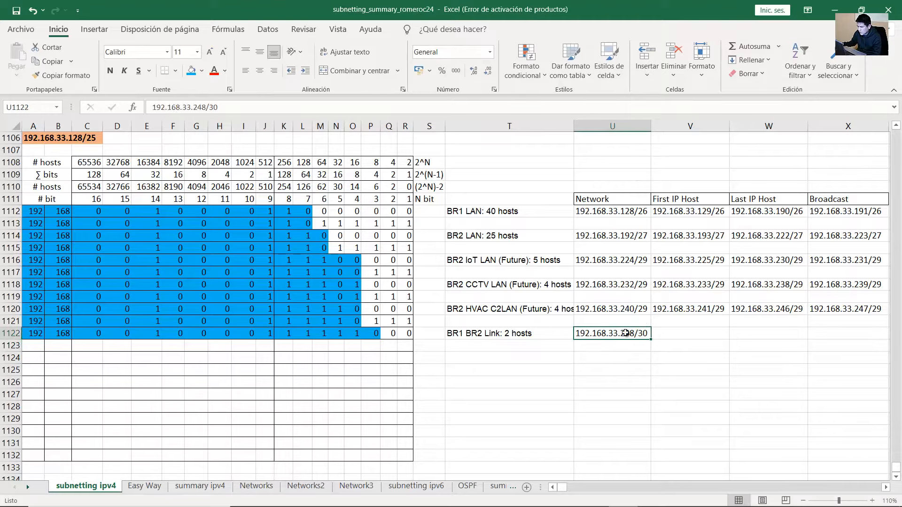
pyautogui.click(406, 333)
pyautogui.click(286, 336)
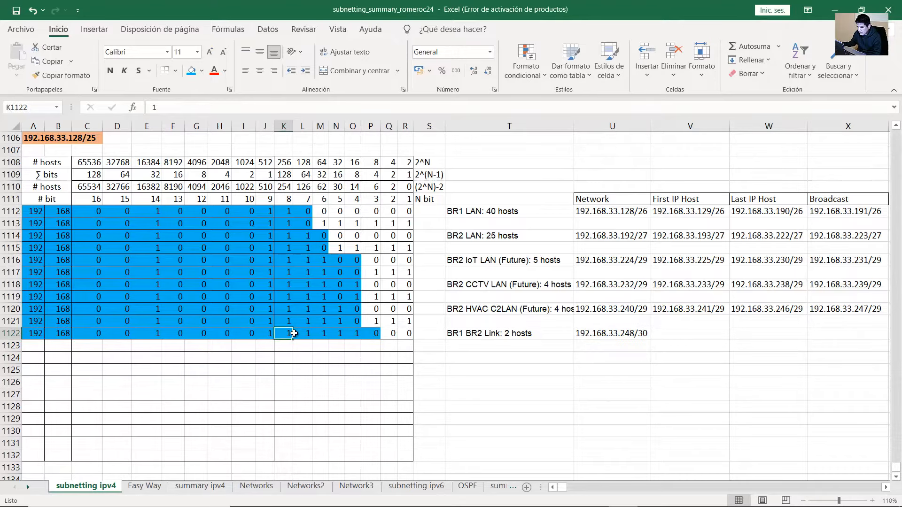
pyautogui.click(301, 335)
pyautogui.click(320, 335)
pyautogui.click(340, 334)
pyautogui.click(357, 334)
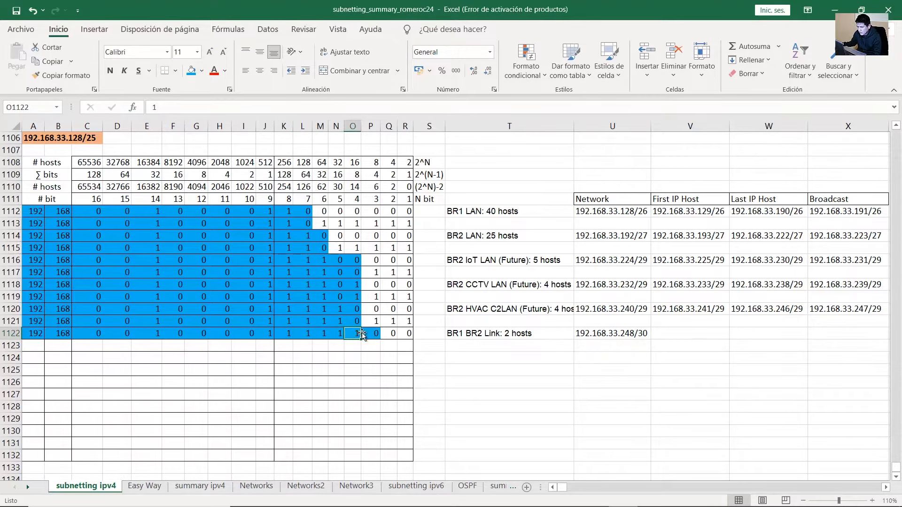
pyautogui.click(375, 334)
pyautogui.moveTo(376, 334); pyautogui.dragTo(28, 335)
pyautogui.click(632, 333)
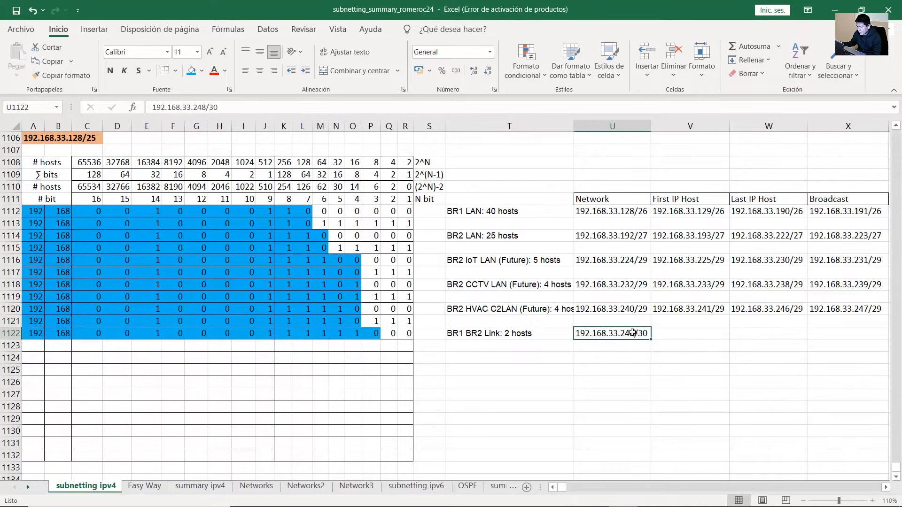
pyautogui.click(866, 313)
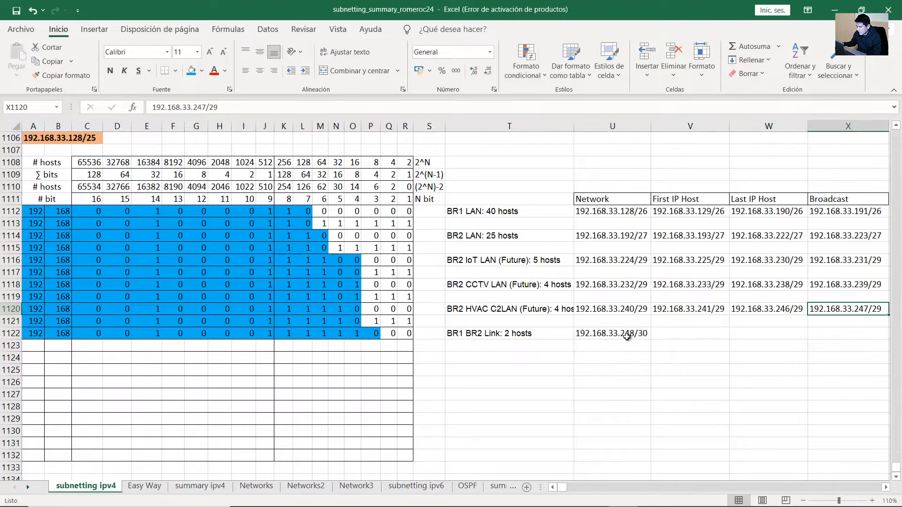
pyautogui.click(628, 338)
# Copy the link's bit row into row 1123 with the two host bits set to 1
pyautogui.moveTo(376, 334); pyautogui.dragTo(33, 335)
pyautogui.moveTo(380, 339); pyautogui.dragTo(381, 349)
pyautogui.click(389, 344)
pyautogui.write('1')
pyautogui.press('Tab')
pyautogui.write('1')
pyautogui.press('Tab')
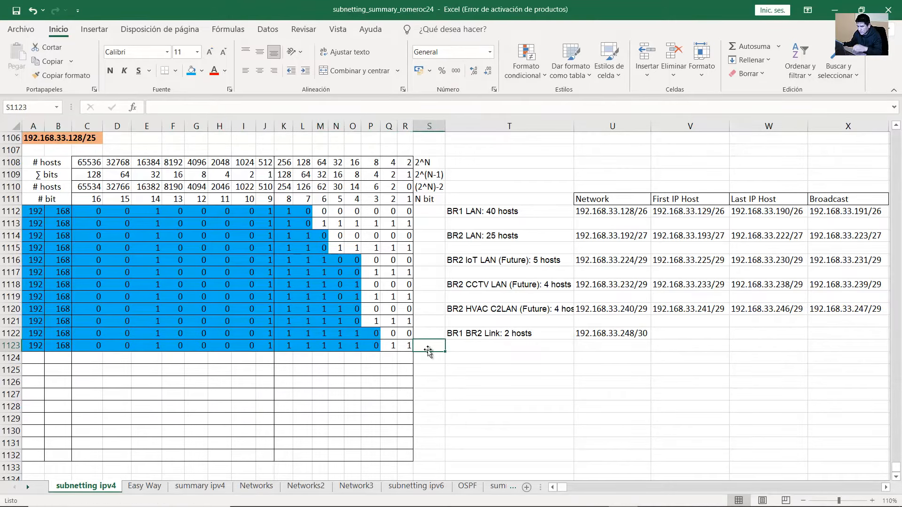
pyautogui.click(393, 349)
pyautogui.moveTo(392, 349)
pyautogui.mouseDown()
pyautogui.moveTo(287, 348)
pyautogui.moveTo(375, 357)
pyautogui.moveTo(409, 348)
pyautogui.mouseUp()
# Enter broadcast 192.168.33.251/30 and hosts 192.168.33.249/30 and 192.168.33.250/30 for the link
pyautogui.click(839, 335)
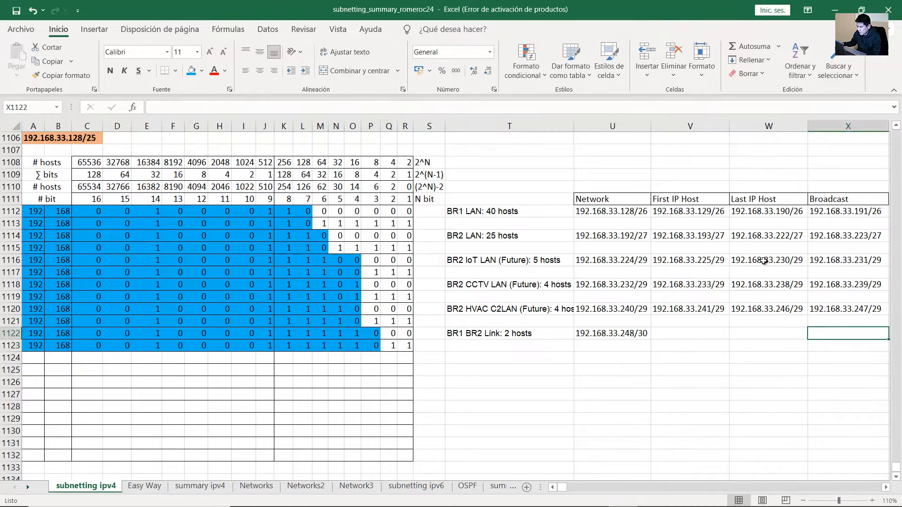
pyautogui.write('192.168.33.2')
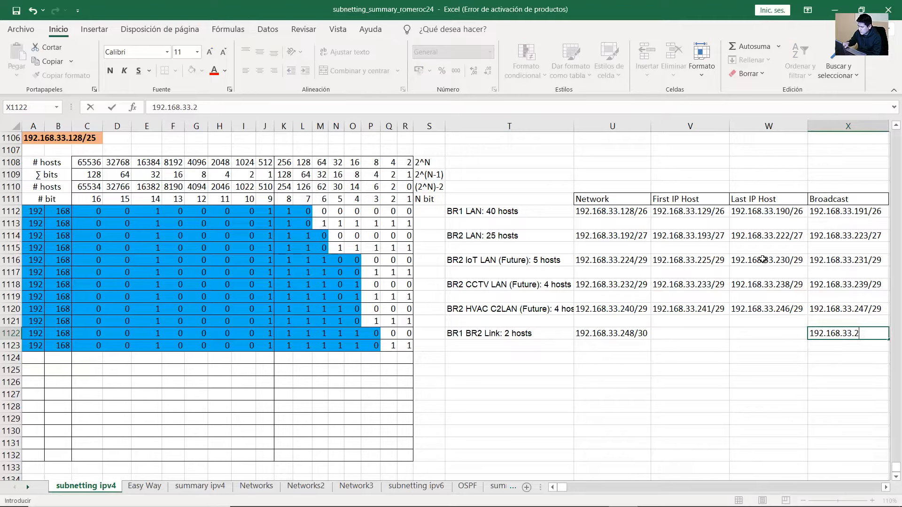
pyautogui.write('51/30')
pyautogui.press('Return')
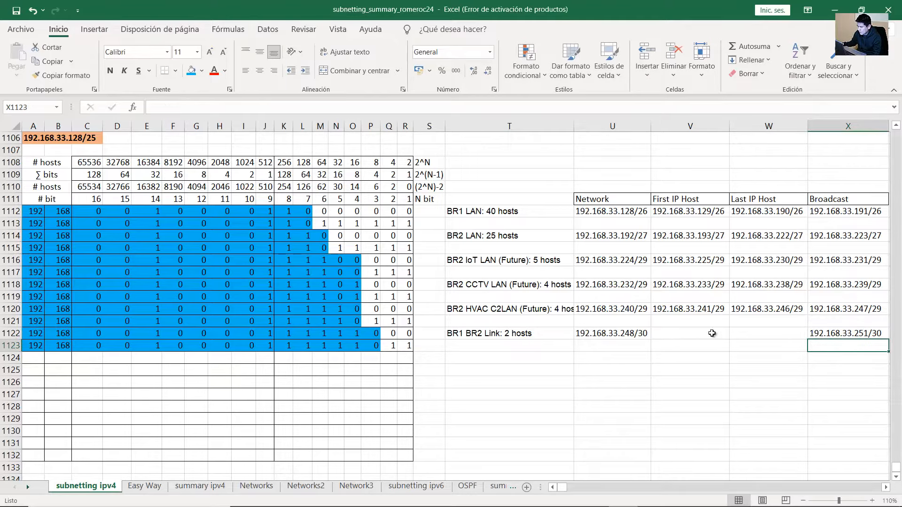
pyautogui.click(712, 333)
pyautogui.write('192.168')
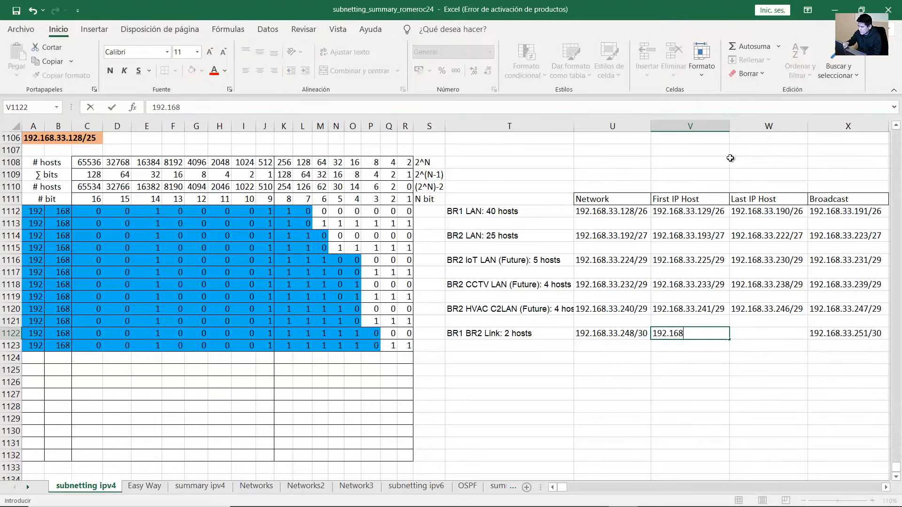
pyautogui.write('.33.249/30')
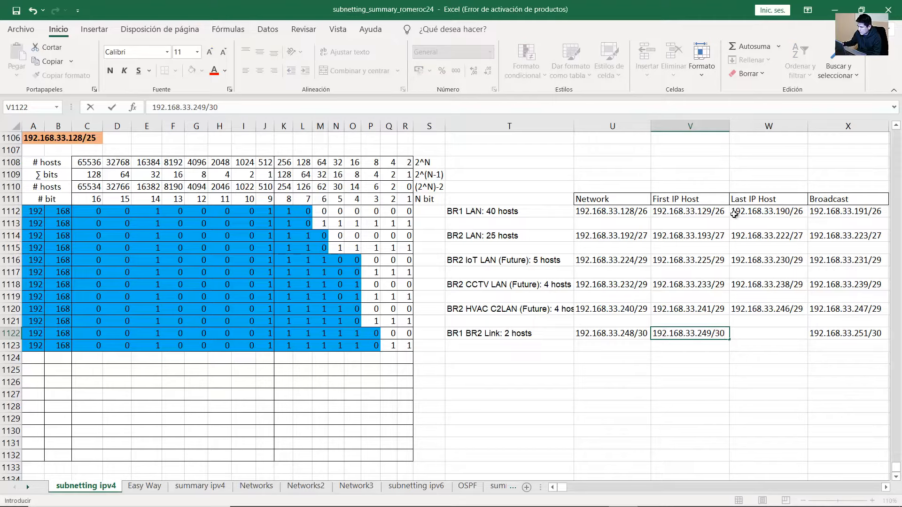
pyautogui.click(760, 334)
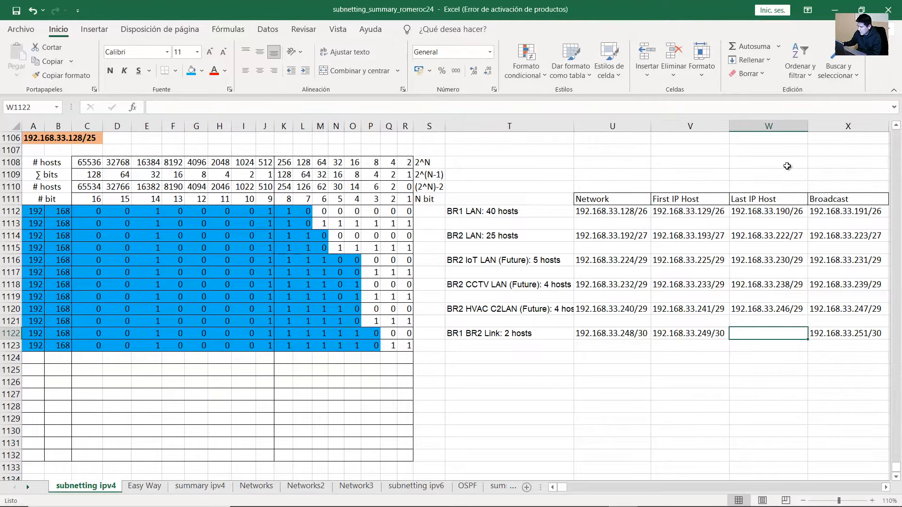
pyautogui.write('192.168.3')
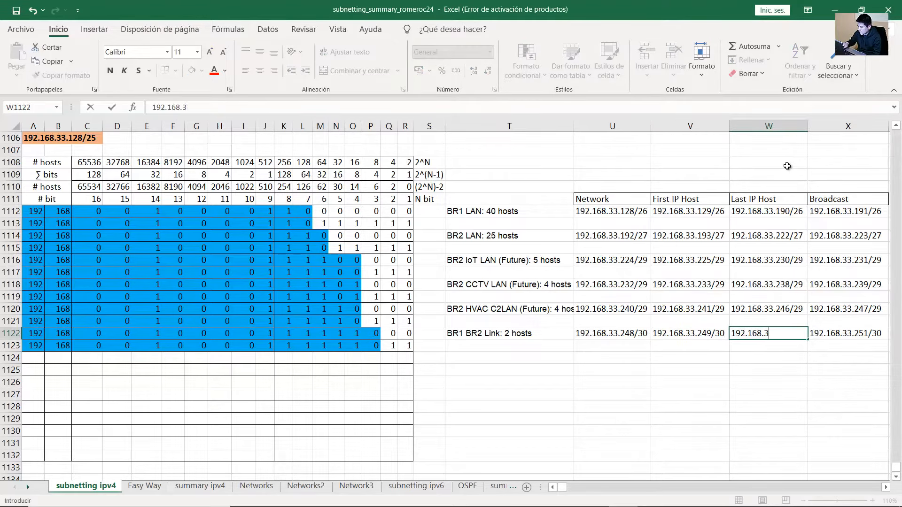
pyautogui.write('3.250/30')
pyautogui.press('Return')
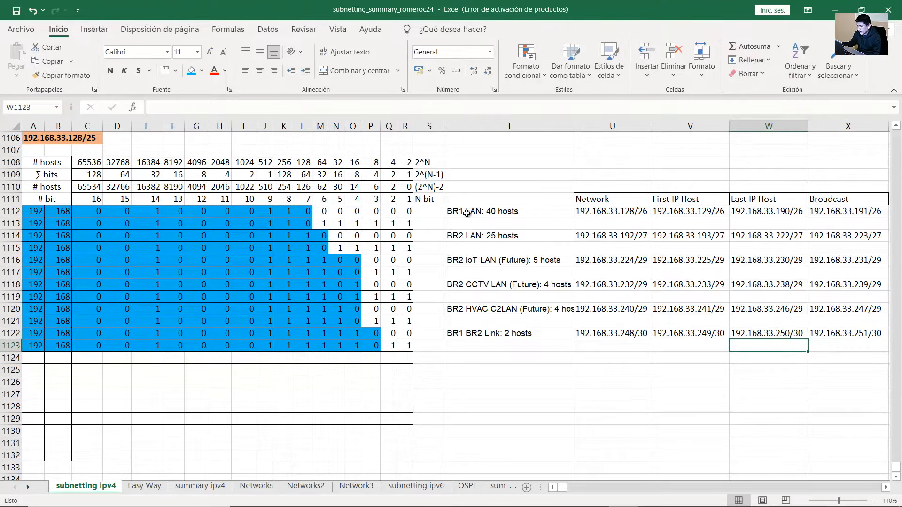
pyautogui.moveTo(470, 201); pyautogui.dragTo(870, 334)
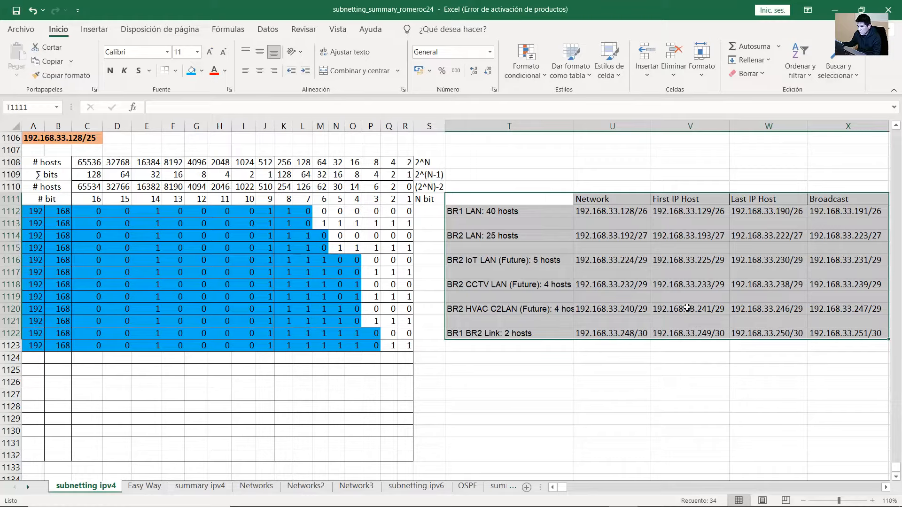
# Zoom in the Tasks panel text and highlight the Step 3 second-largest-subnet heading and question
pyautogui.hotkey('alt', 'Tab')
pyautogui.scroll(1, 197, 320)
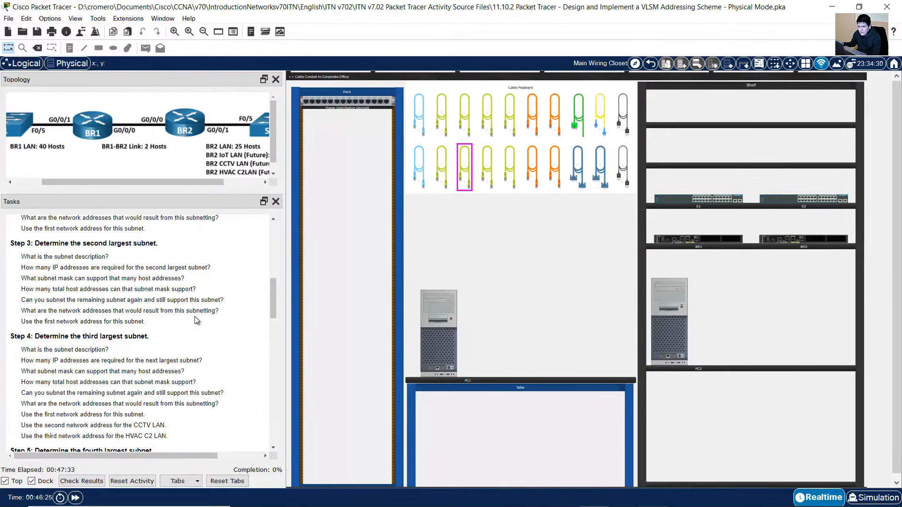
pyautogui.rightClick(202, 292)
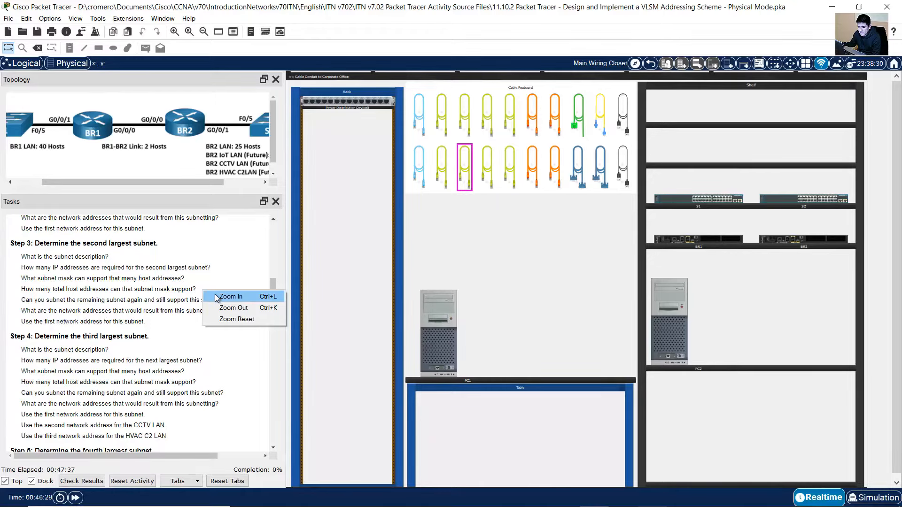
pyautogui.click(230, 296)
pyautogui.scroll(-1, 215, 296)
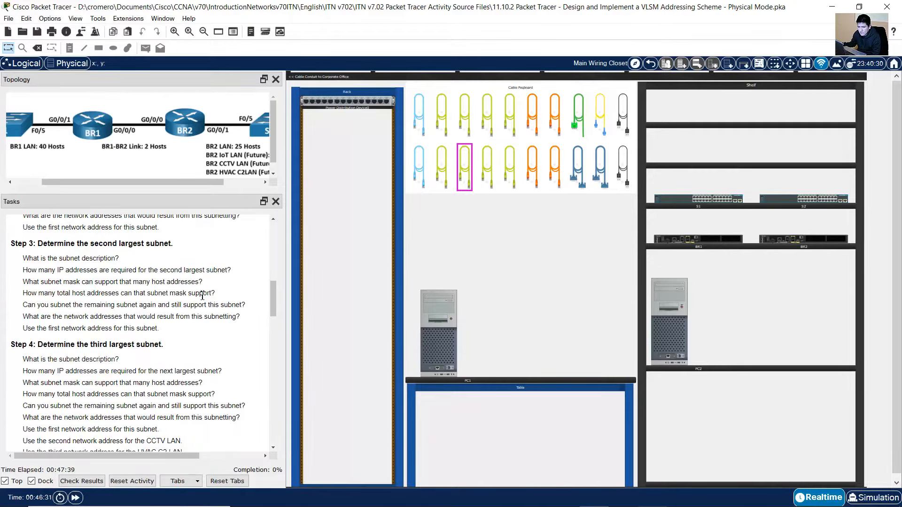
pyautogui.moveTo(39, 244); pyautogui.dragTo(174, 245)
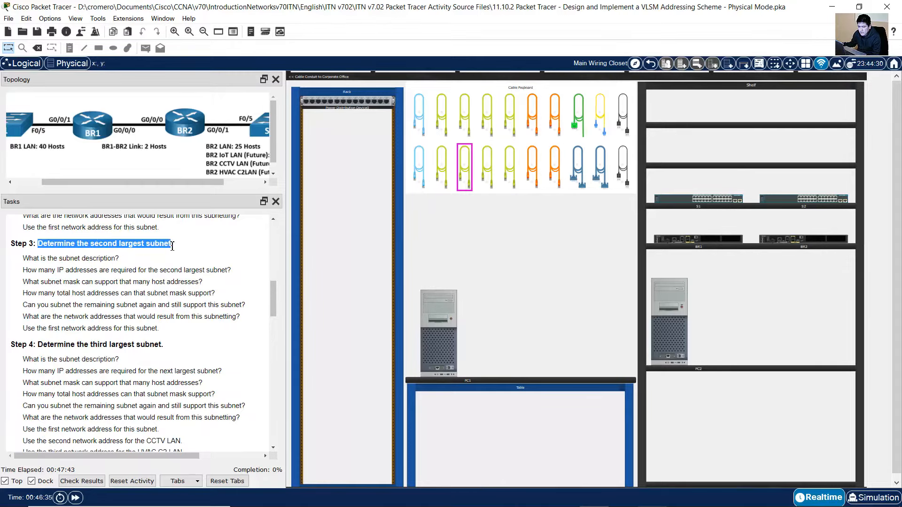
pyautogui.moveTo(29, 261); pyautogui.dragTo(135, 260)
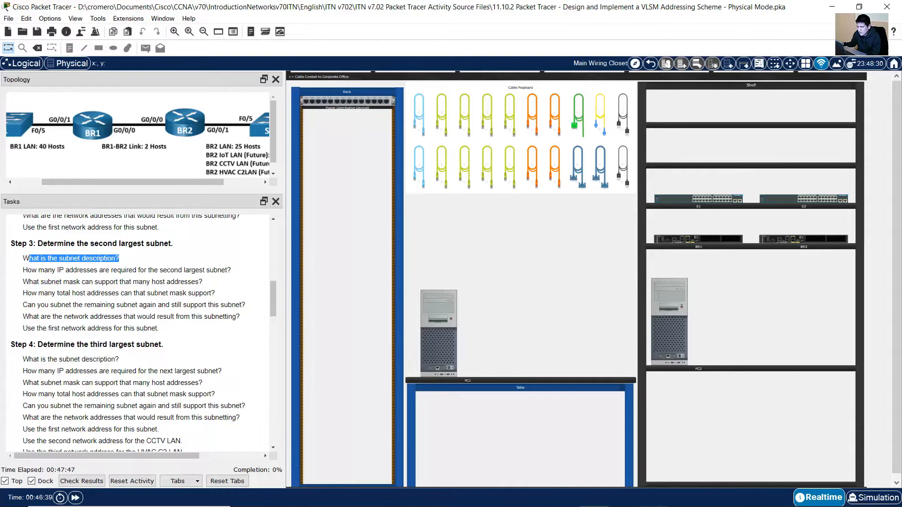
# In Excel, select the BR2 LAN text inside cell T1114 for editing
pyautogui.click(623, 496)
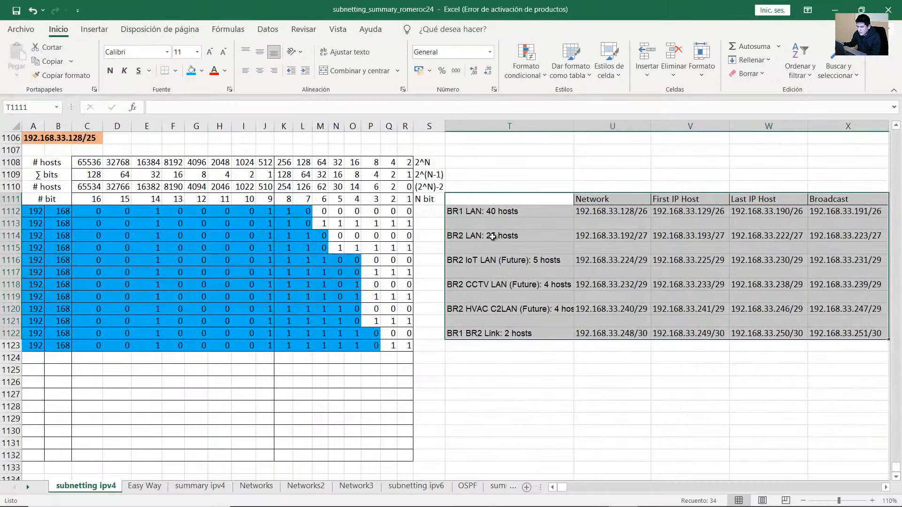
pyautogui.click(469, 237)
pyautogui.doubleClick(469, 240)
pyautogui.moveTo(469, 240); pyautogui.dragTo(462, 243)
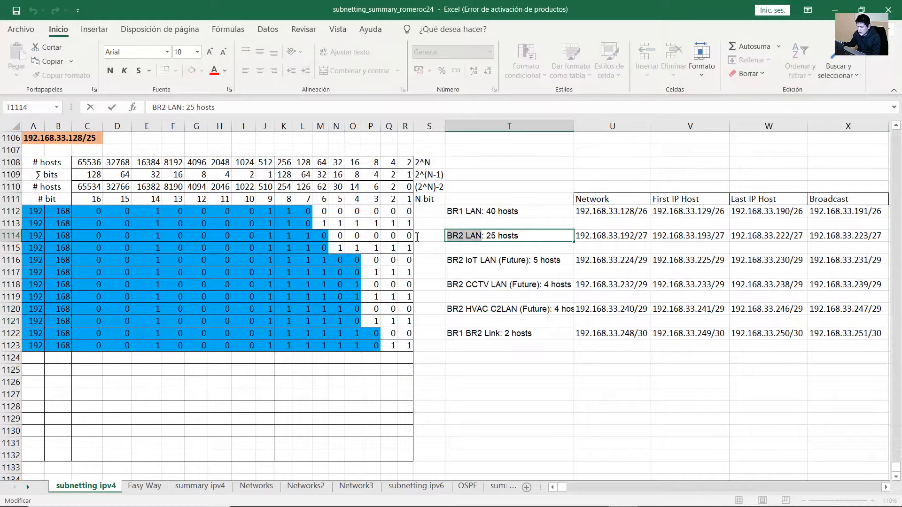
pyautogui.click(835, 10)
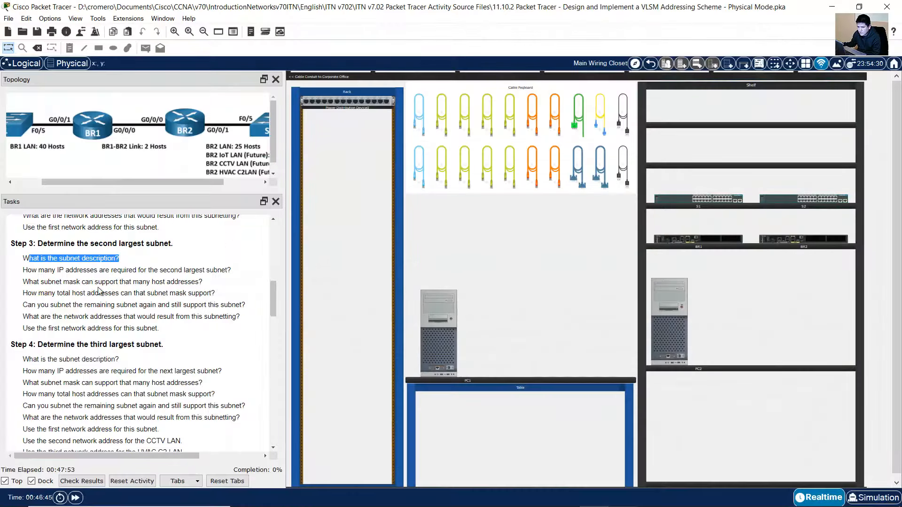
pyautogui.moveTo(28, 271); pyautogui.dragTo(153, 270)
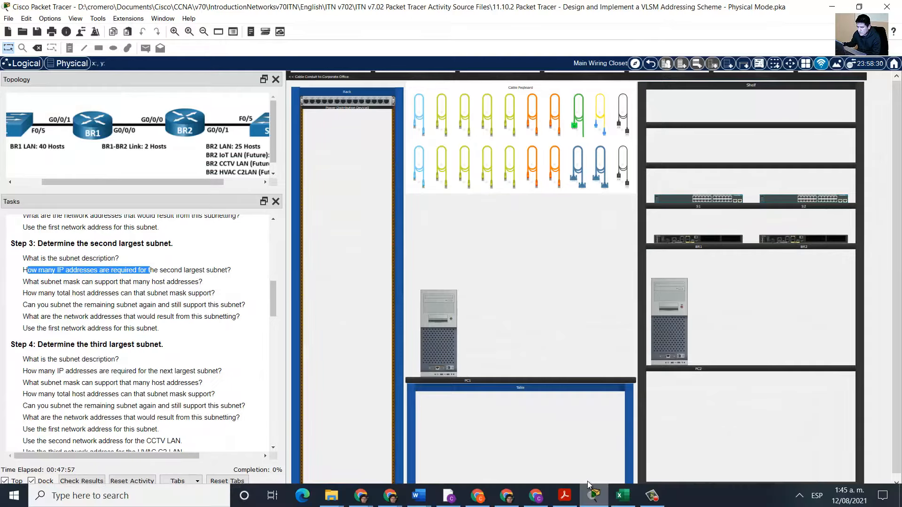
pyautogui.click(623, 494)
pyautogui.doubleClick(529, 235)
pyautogui.moveTo(529, 237); pyautogui.dragTo(487, 237)
pyautogui.click(829, 6)
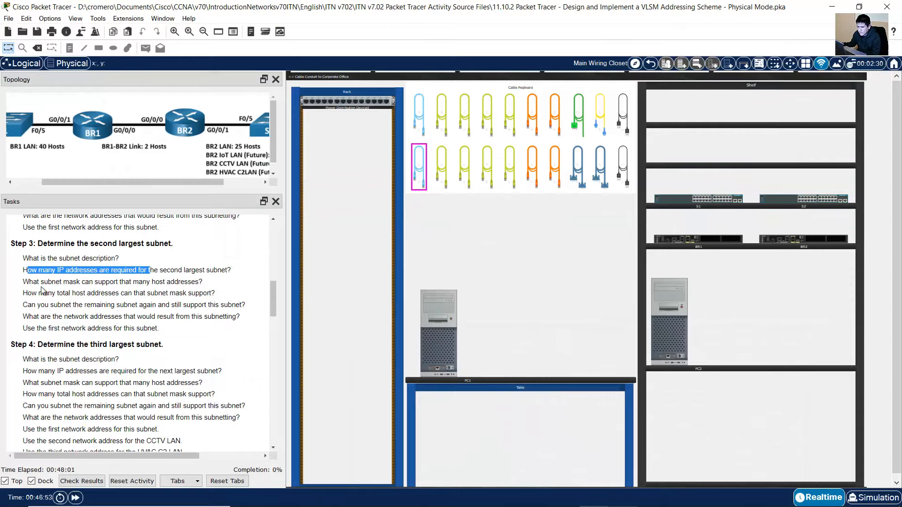
pyautogui.moveTo(29, 282); pyautogui.dragTo(195, 282)
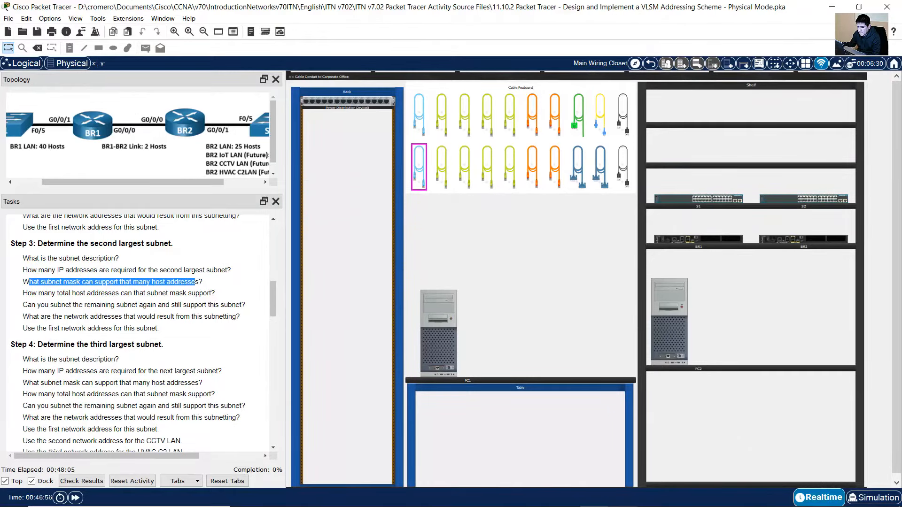
pyautogui.click(630, 496)
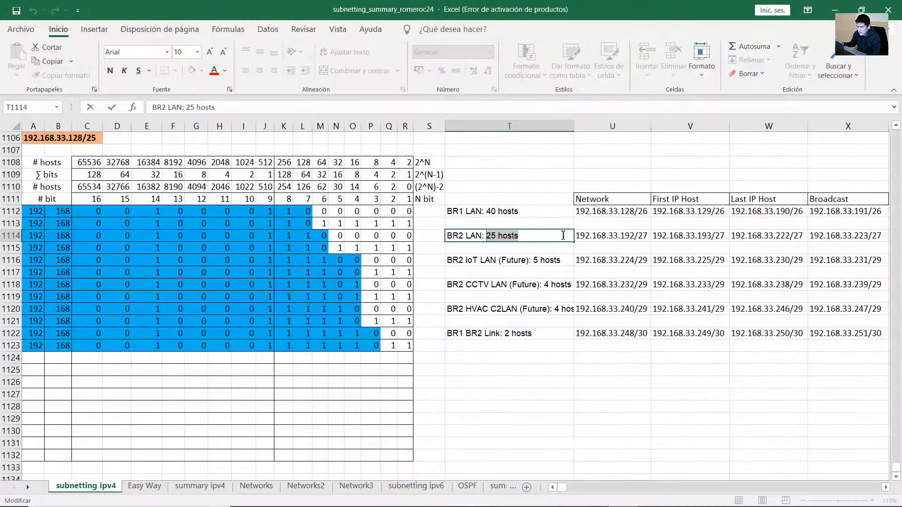
pyautogui.doubleClick(625, 235)
pyautogui.moveTo(648, 237); pyautogui.dragTo(635, 237)
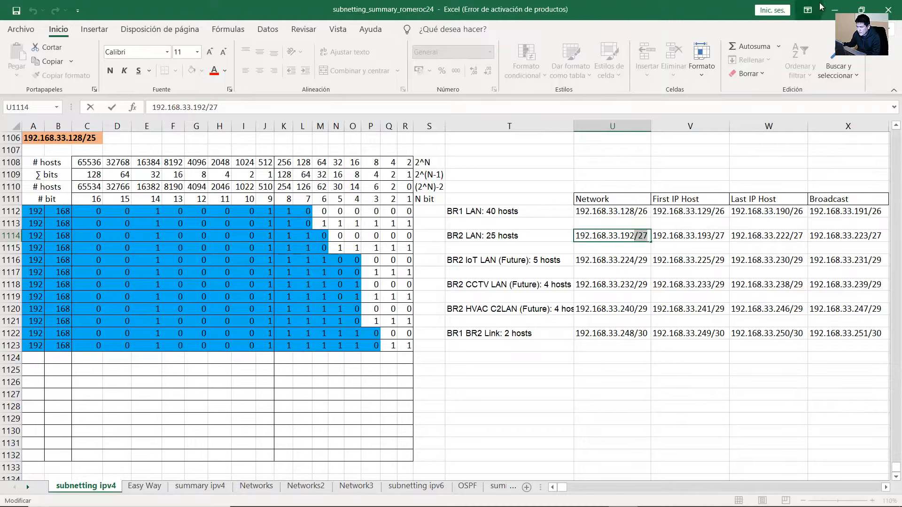
pyautogui.click(808, 10)
pyautogui.click(834, 5)
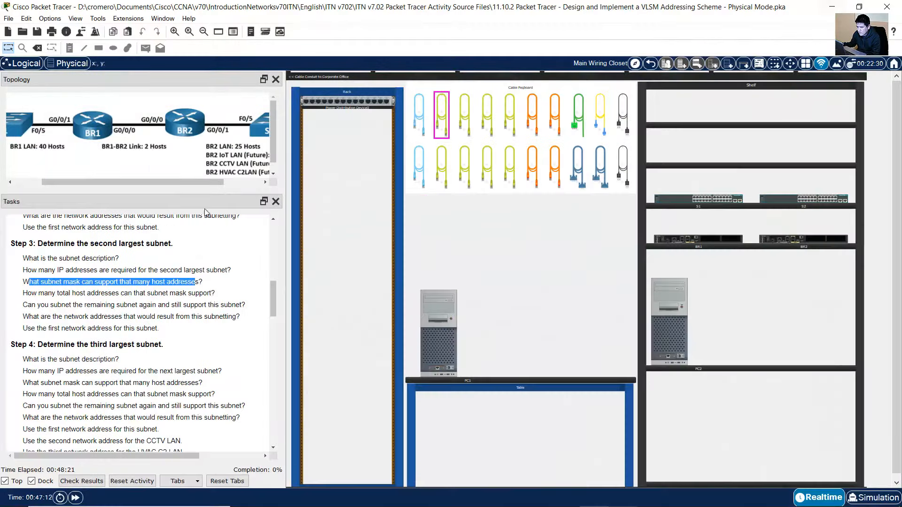
pyautogui.moveTo(37, 294); pyautogui.dragTo(221, 298)
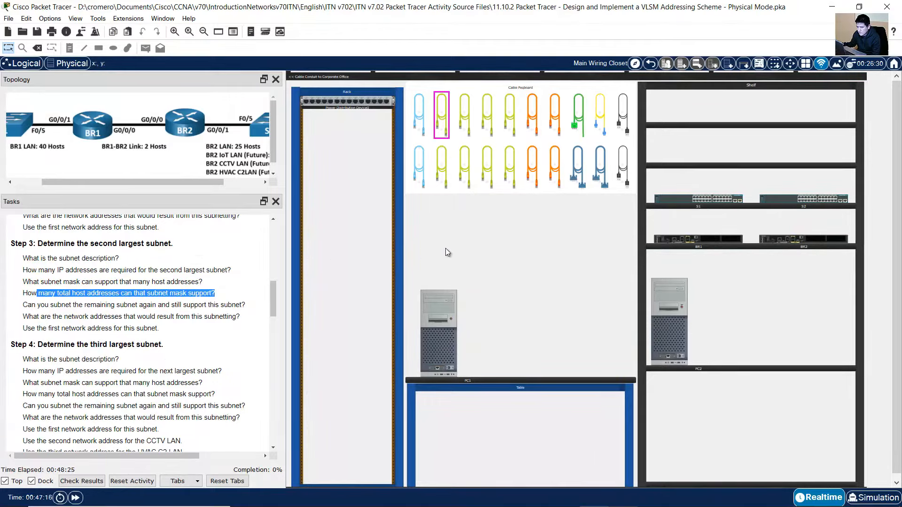
pyautogui.click(623, 497)
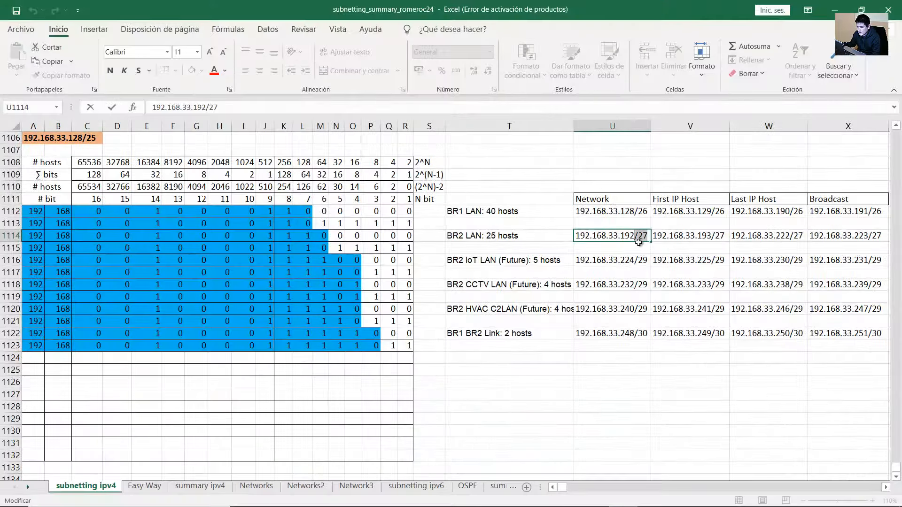
pyautogui.moveTo(339, 237); pyautogui.dragTo(337, 185)
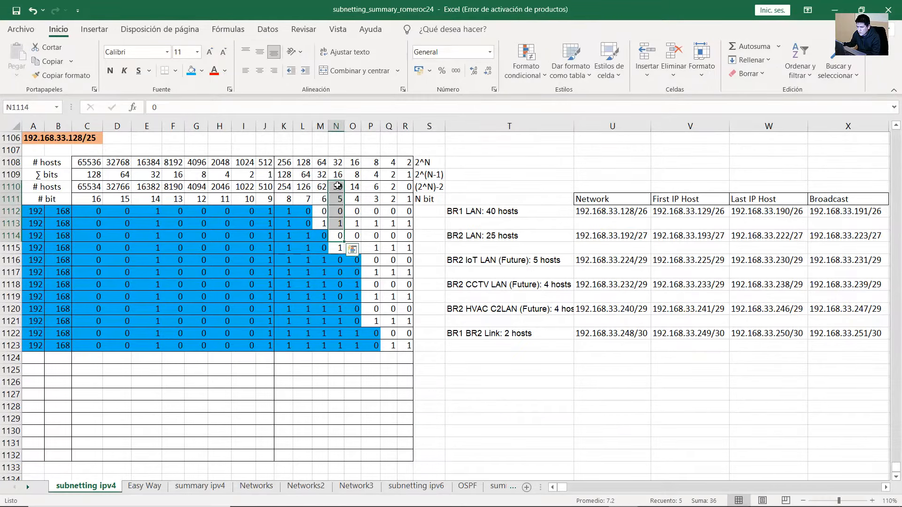
pyautogui.click(337, 185)
pyautogui.doubleClick(333, 187)
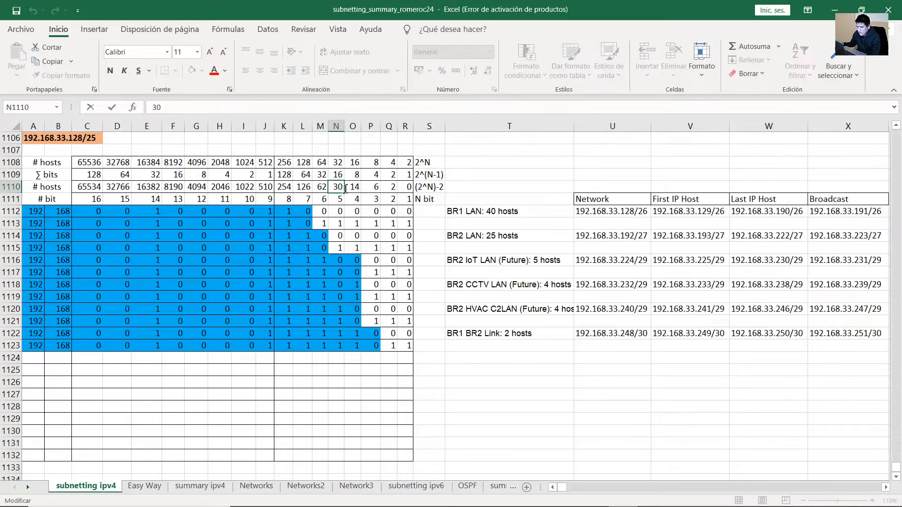
pyautogui.doubleClick(335, 187)
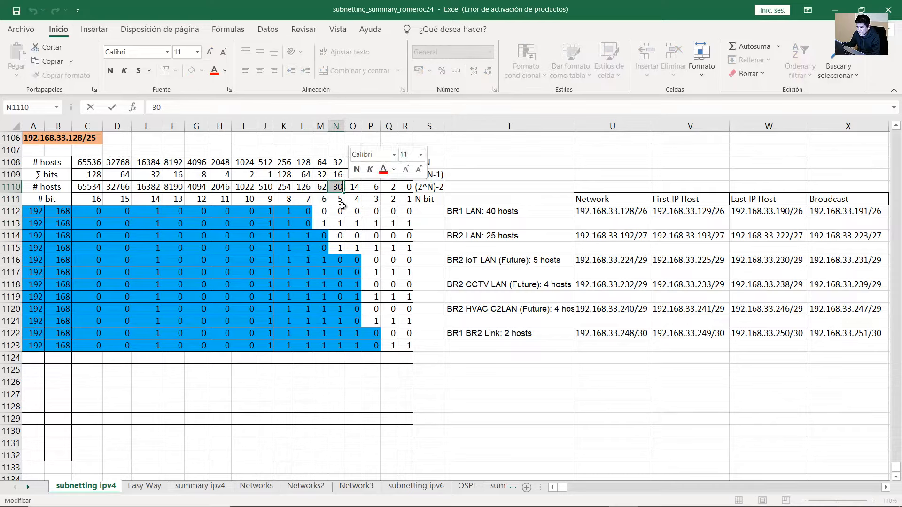
pyautogui.click(528, 215)
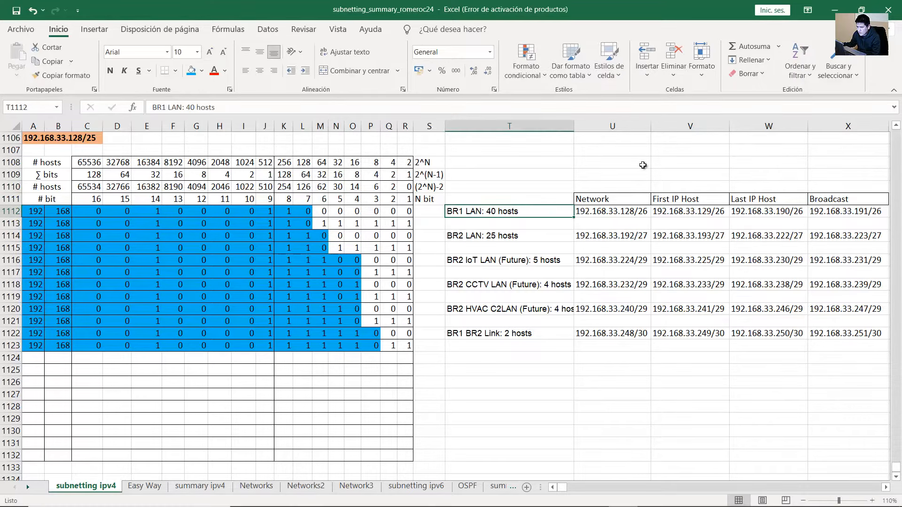
pyautogui.click(835, 10)
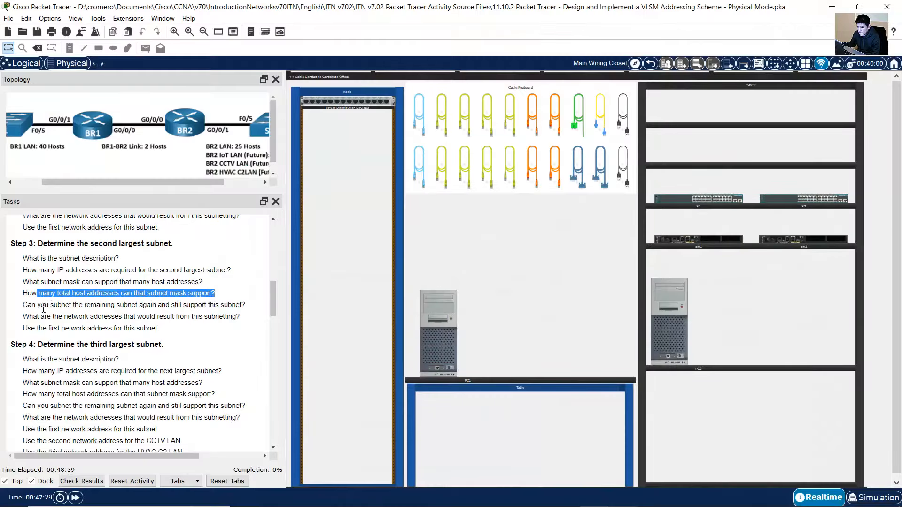
pyautogui.click(47, 308)
pyautogui.moveTo(37, 307); pyautogui.dragTo(219, 308)
pyautogui.moveTo(34, 317); pyautogui.dragTo(151, 331)
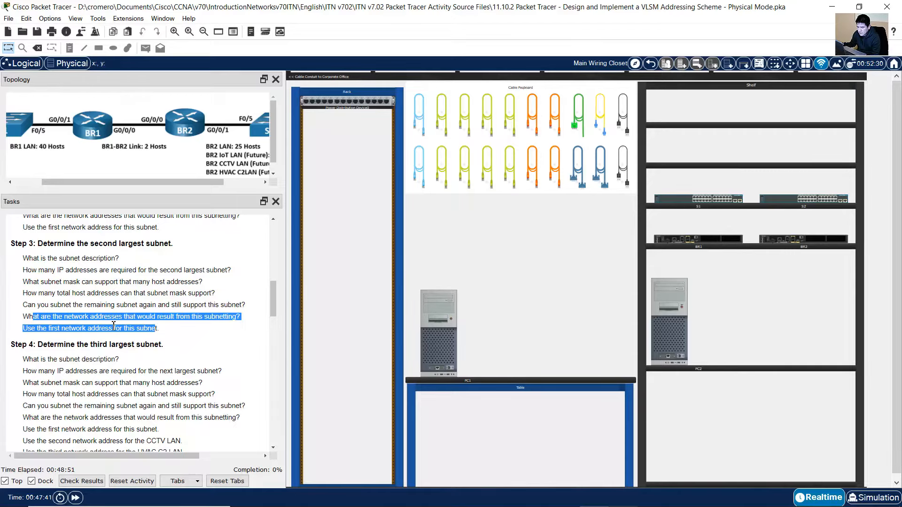
pyautogui.scroll(-1, 113, 326)
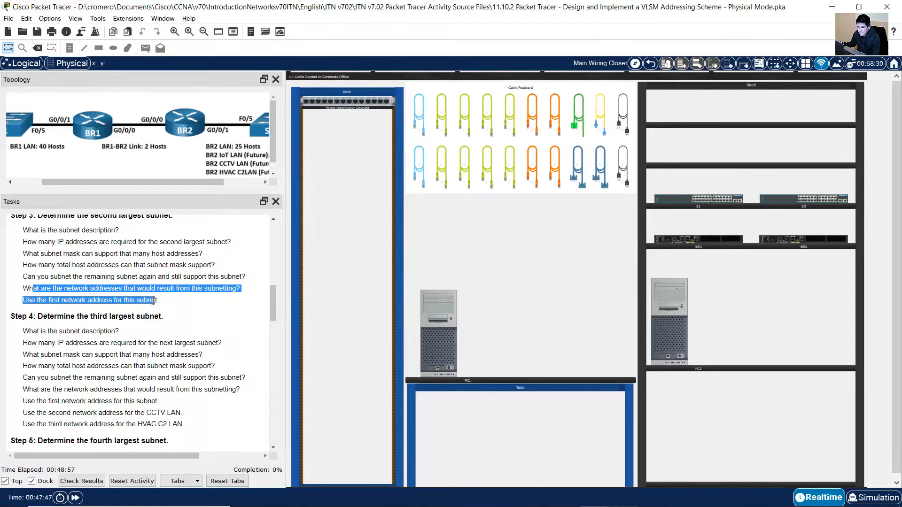
pyautogui.scroll(-1, 153, 300)
pyautogui.moveTo(47, 288); pyautogui.dragTo(158, 290)
pyautogui.moveTo(34, 303); pyautogui.dragTo(109, 305)
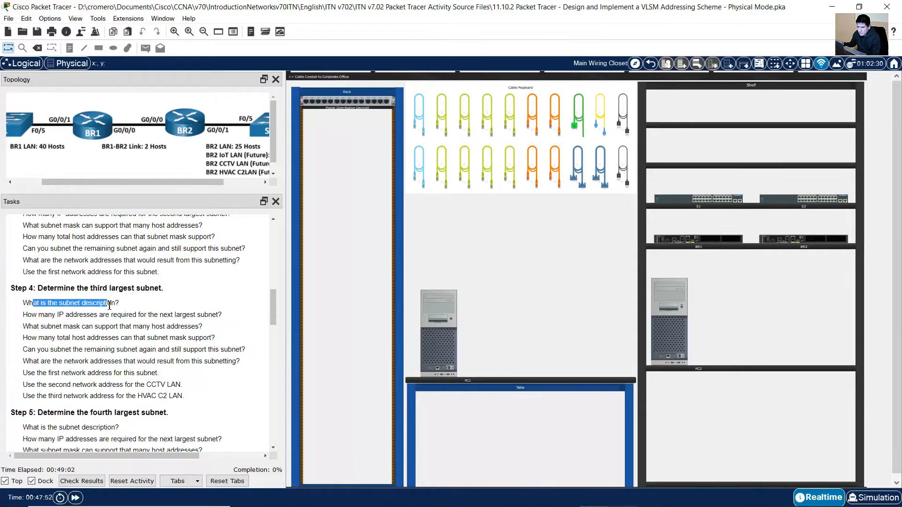
pyautogui.click(610, 498)
pyautogui.click(501, 262)
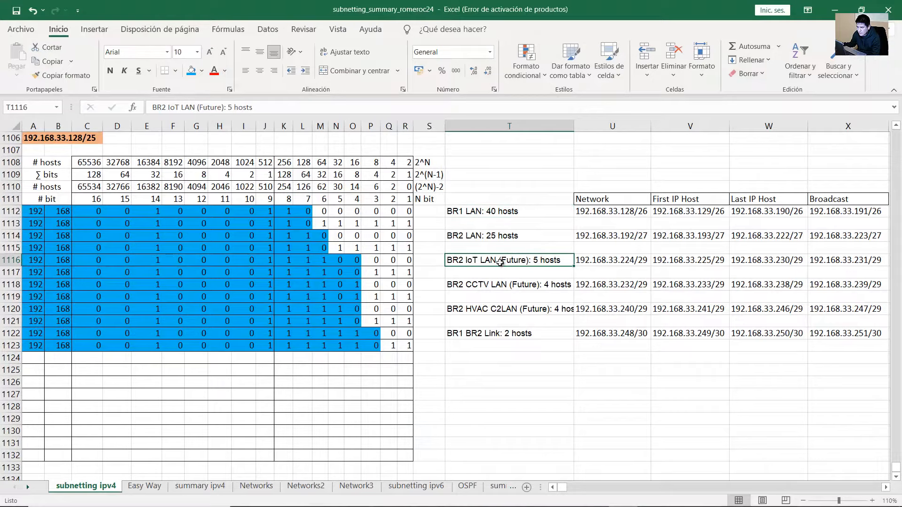
pyautogui.doubleClick(502, 265)
pyautogui.moveTo(447, 261); pyautogui.dragTo(531, 260)
pyautogui.click(835, 10)
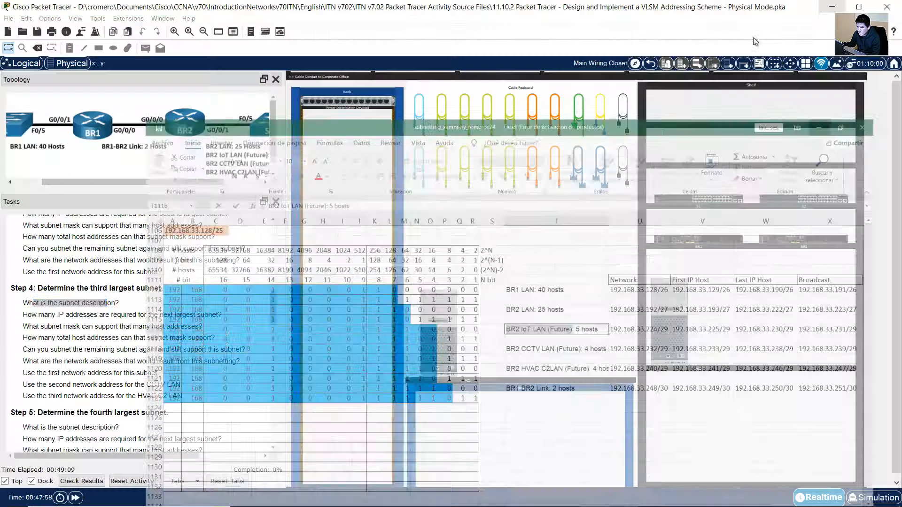
pyautogui.moveTo(39, 315); pyautogui.dragTo(138, 315)
pyautogui.click(622, 495)
pyautogui.moveTo(561, 259); pyautogui.dragTo(541, 259)
pyautogui.click(833, 8)
pyautogui.moveTo(37, 327); pyautogui.dragTo(206, 328)
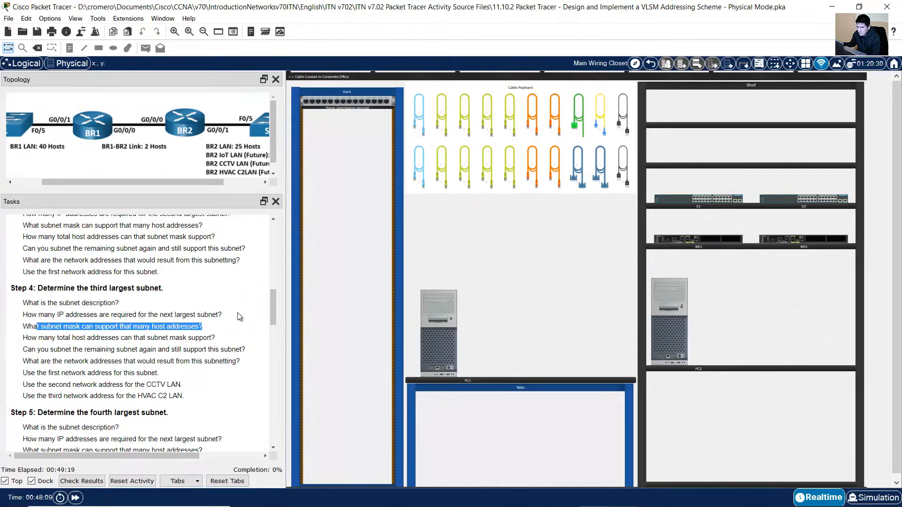
pyautogui.click(623, 497)
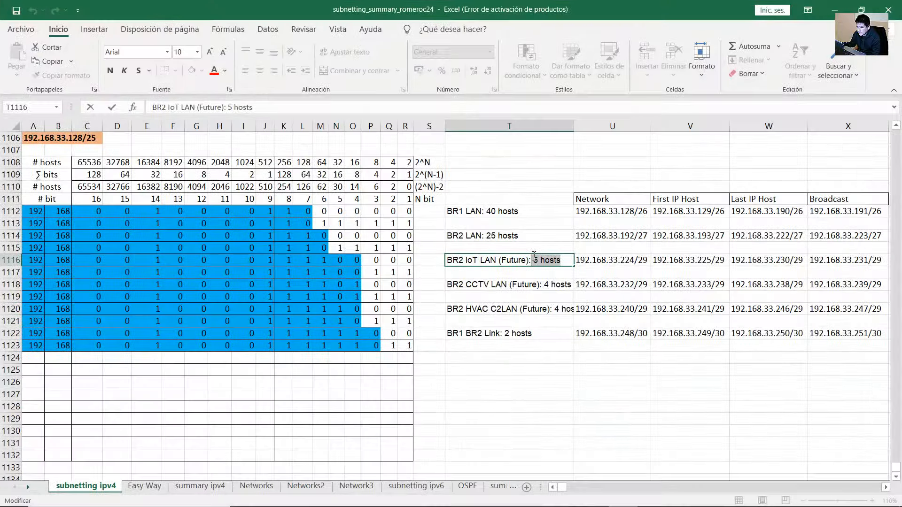
pyautogui.doubleClick(634, 264)
pyautogui.moveTo(634, 261); pyautogui.dragTo(653, 261)
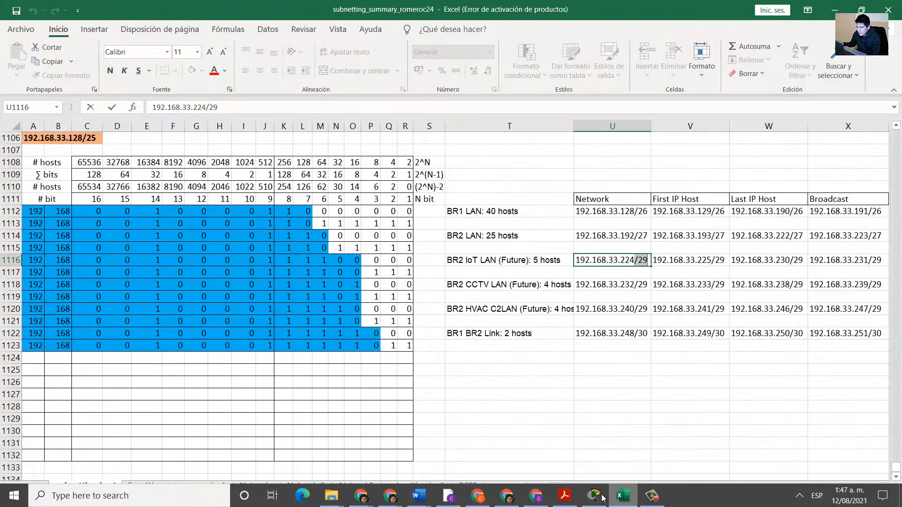
pyautogui.click(594, 495)
pyautogui.moveTo(28, 338); pyautogui.dragTo(211, 338)
pyautogui.click(624, 495)
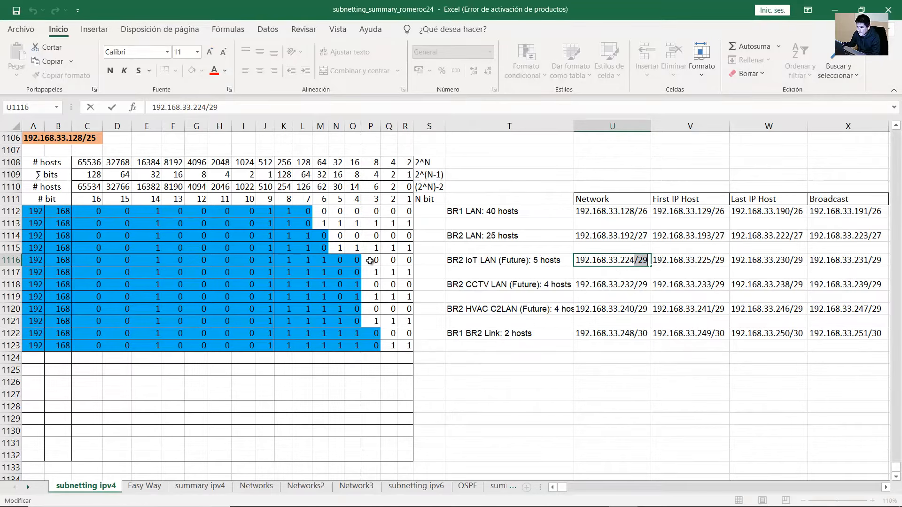
pyautogui.moveTo(373, 260); pyautogui.dragTo(374, 187)
pyautogui.click(375, 186)
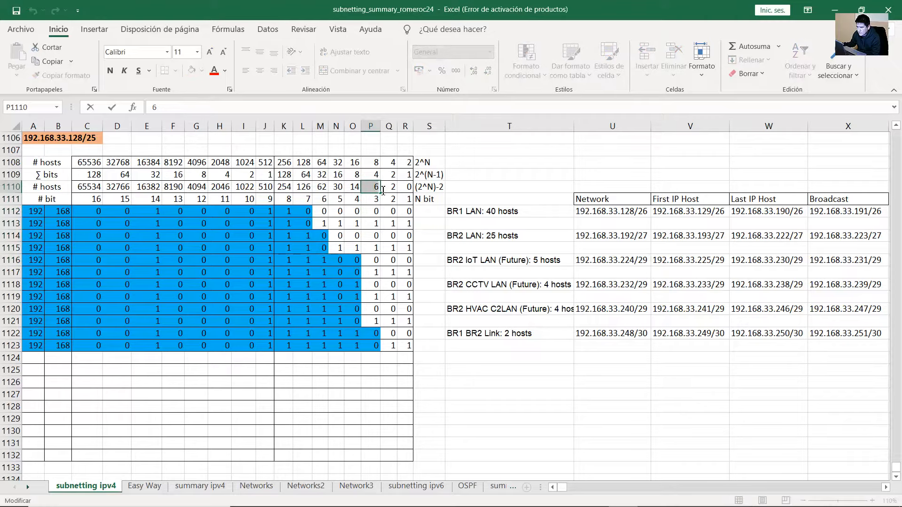
pyautogui.click(834, 9)
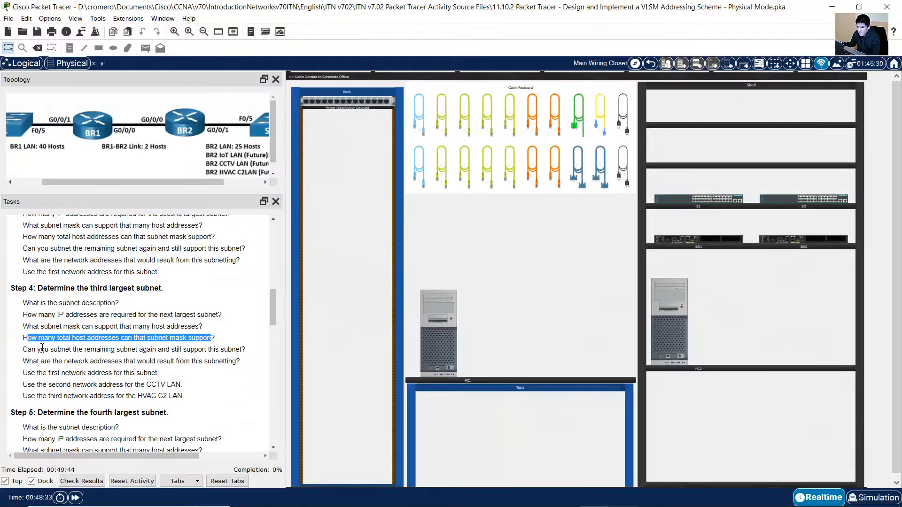
pyautogui.moveTo(38, 350); pyautogui.dragTo(231, 348)
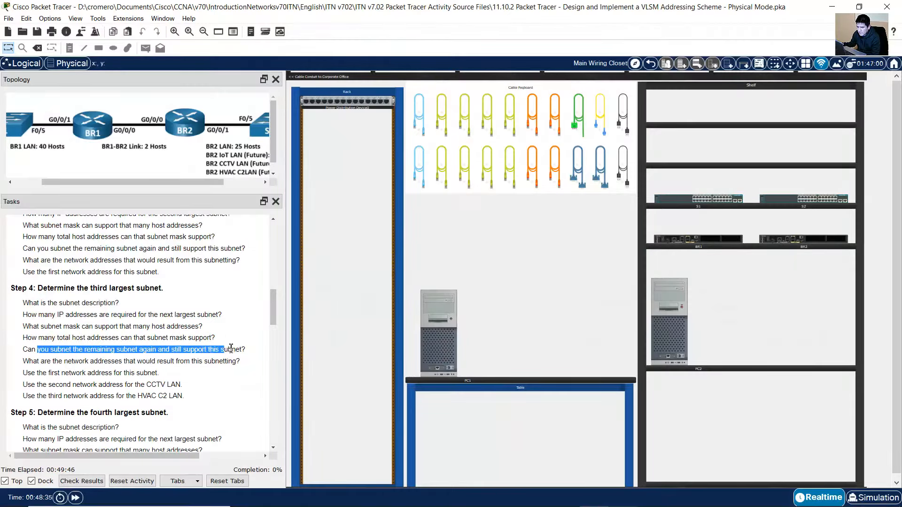
pyautogui.moveTo(28, 361); pyautogui.dragTo(180, 400)
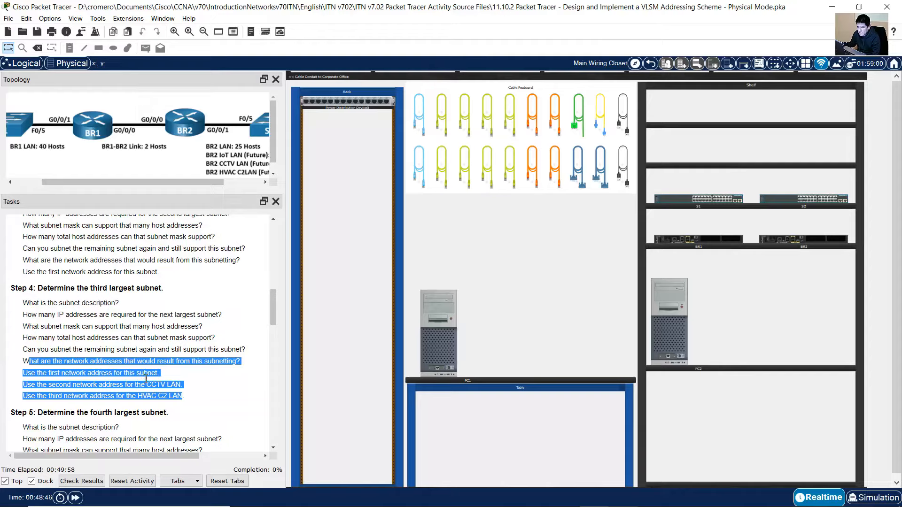
pyautogui.click(622, 497)
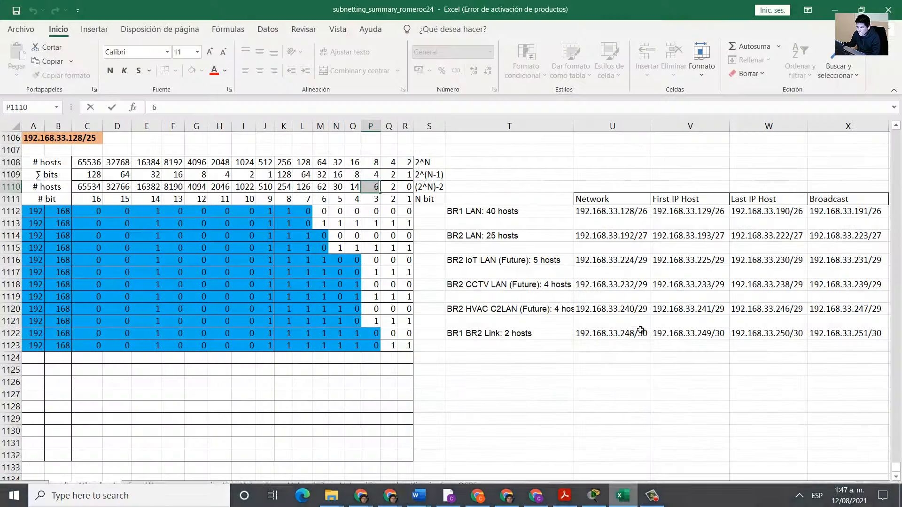
pyautogui.click(641, 329)
pyautogui.moveTo(493, 209); pyautogui.dragTo(871, 334)
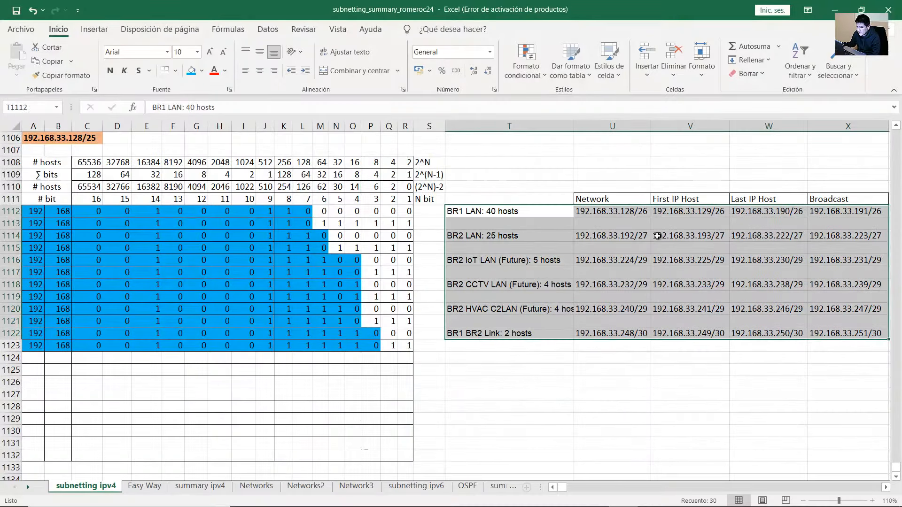
pyautogui.click(835, 10)
pyautogui.scroll(-4, 159, 331)
pyautogui.moveTo(37, 243); pyautogui.dragTo(173, 247)
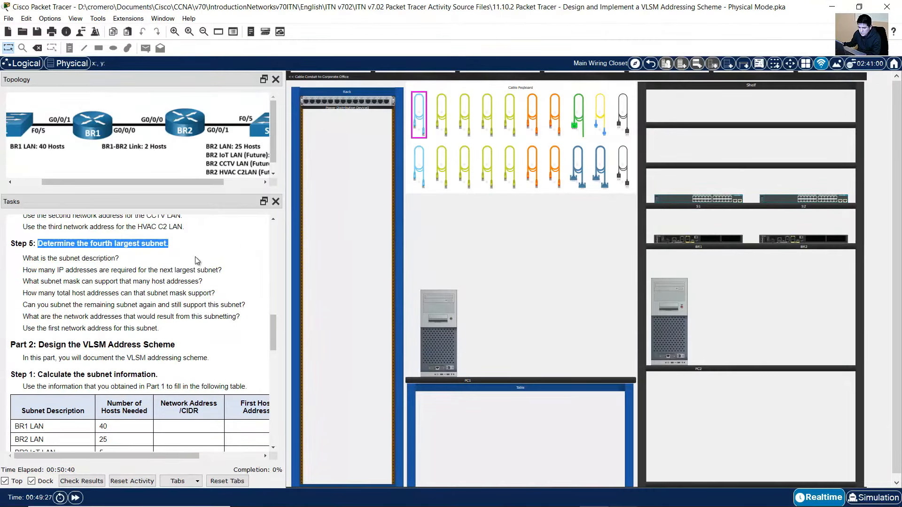
pyautogui.click(597, 496)
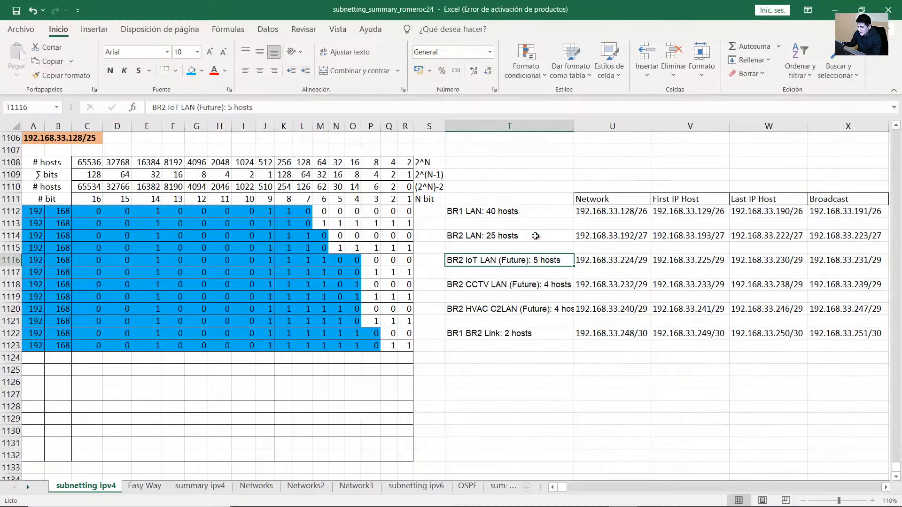
pyautogui.moveTo(514, 211)
pyautogui.mouseDown()
pyautogui.moveTo(515, 233)
pyautogui.moveTo(519, 212)
pyautogui.mouseUp()
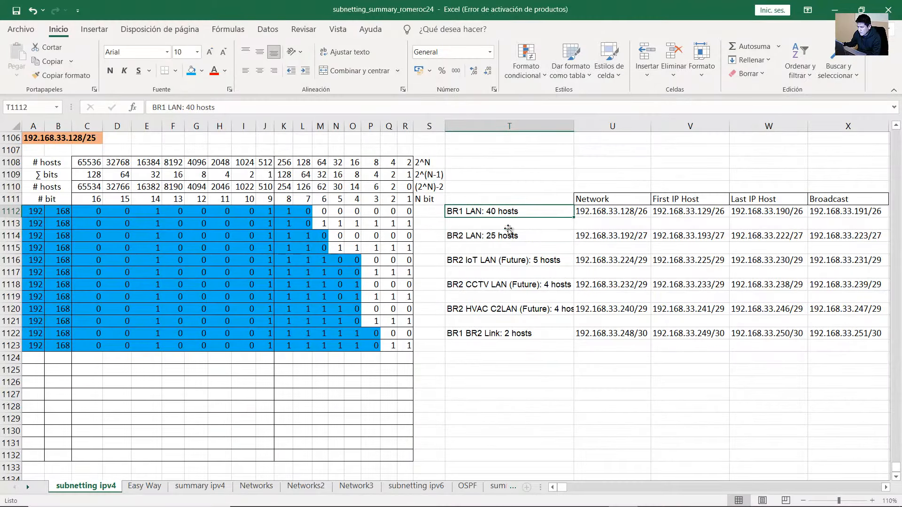
pyautogui.click(512, 283)
pyautogui.click(510, 213)
pyautogui.click(511, 236)
pyautogui.click(511, 260)
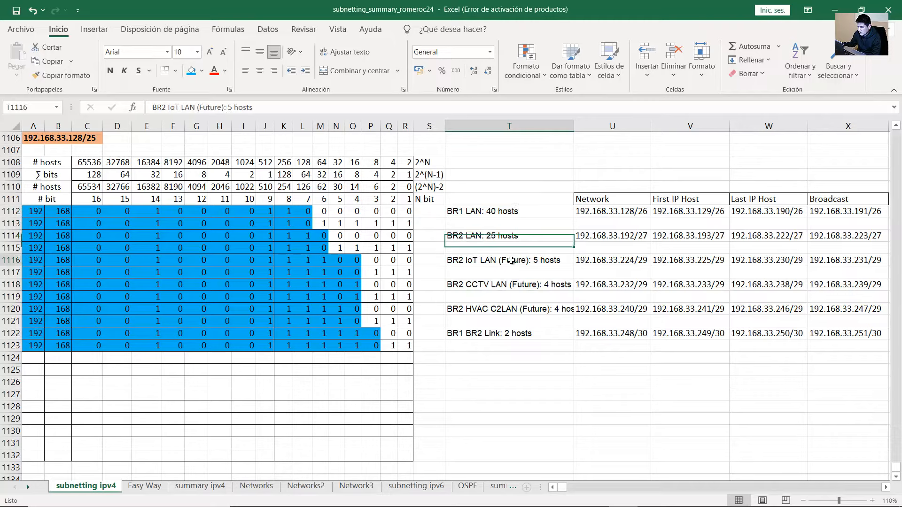
pyautogui.click(517, 284)
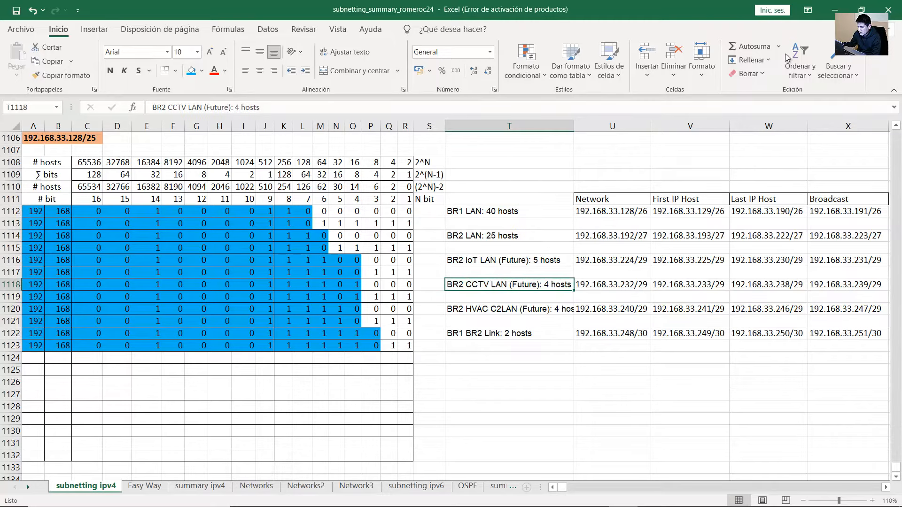
pyautogui.click(835, 10)
pyautogui.click(99, 251)
pyautogui.moveTo(64, 243); pyautogui.dragTo(166, 243)
pyautogui.click(651, 497)
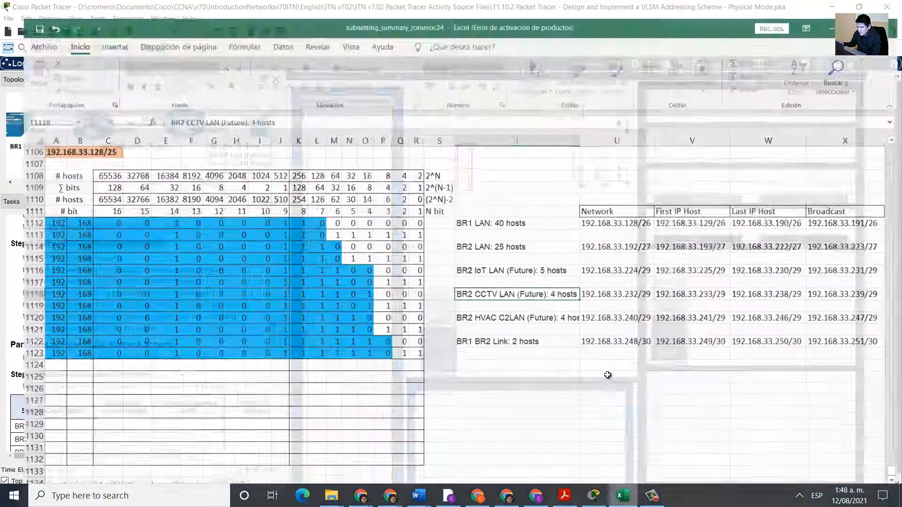
pyautogui.click(478, 345)
pyautogui.click(477, 335)
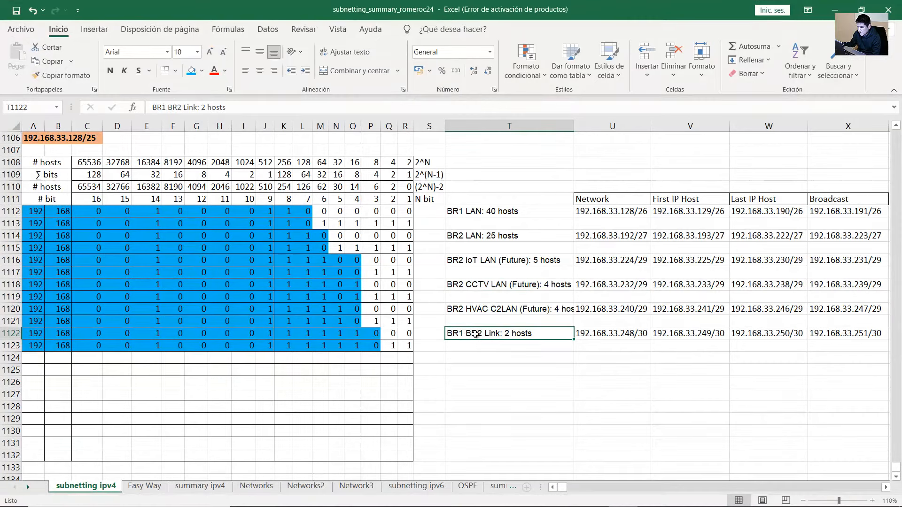
pyautogui.doubleClick(504, 336)
pyautogui.moveTo(533, 334)
pyautogui.mouseDown()
pyautogui.moveTo(478, 335)
pyautogui.moveTo(533, 335)
pyautogui.mouseUp()
pyautogui.click(490, 334)
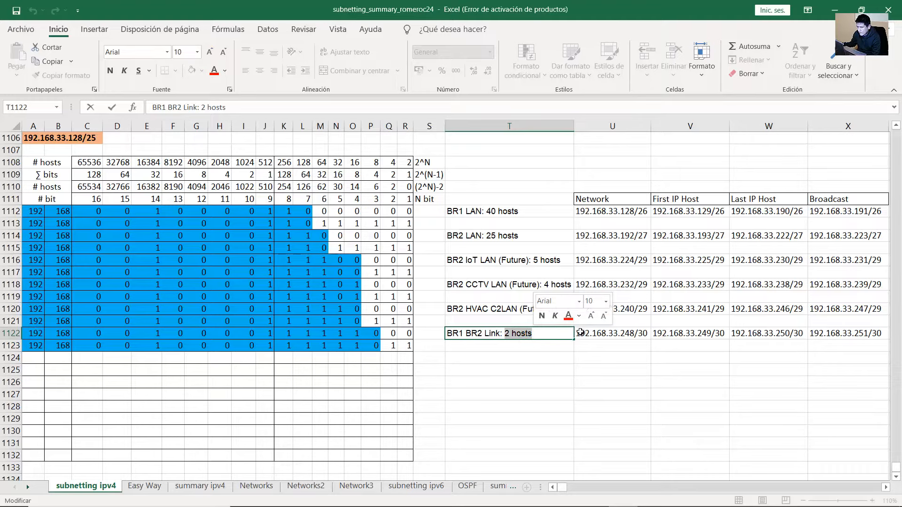
pyautogui.click(639, 333)
pyautogui.doubleClick(640, 333)
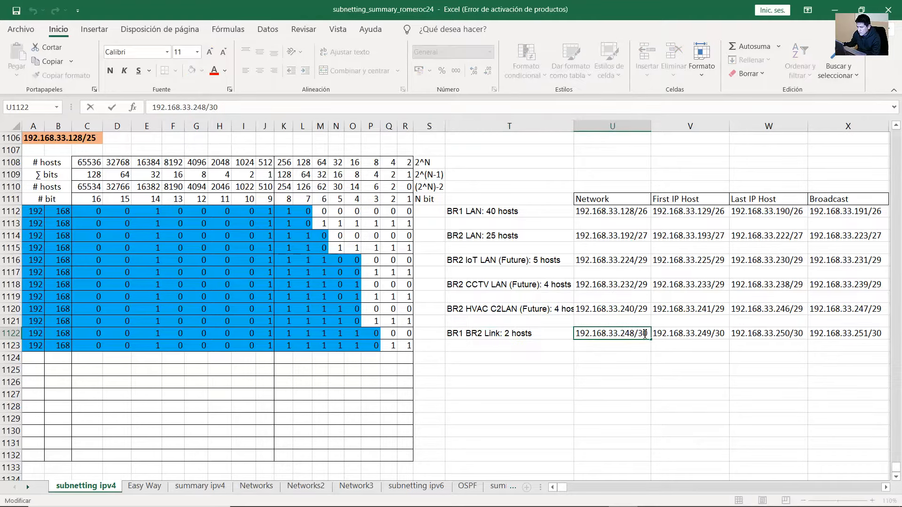
pyautogui.moveTo(639, 333); pyautogui.dragTo(647, 336)
pyautogui.moveTo(393, 334); pyautogui.dragTo(391, 186)
pyautogui.click(391, 187)
pyautogui.doubleClick(391, 186)
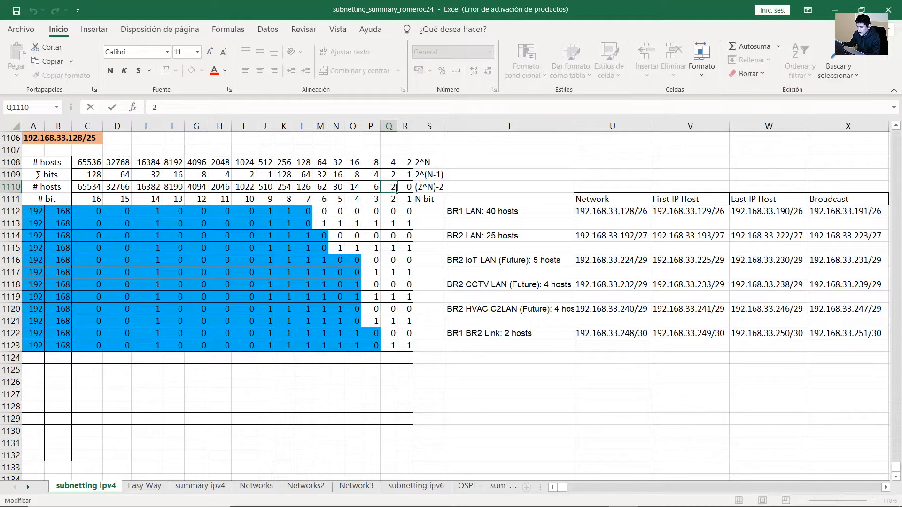
pyautogui.click(193, 328)
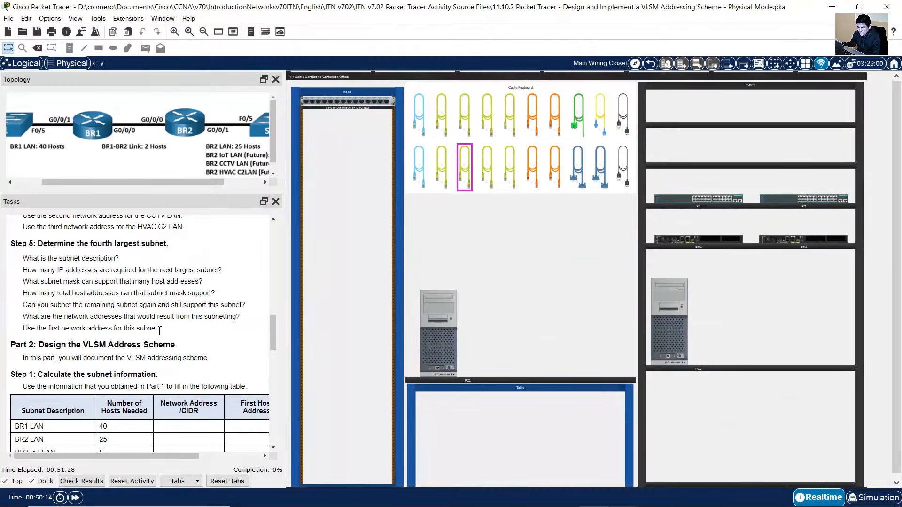
pyautogui.scroll(-1, 159, 330)
pyautogui.moveTo(29, 230); pyautogui.dragTo(121, 243)
pyautogui.scroll(1, 123, 254)
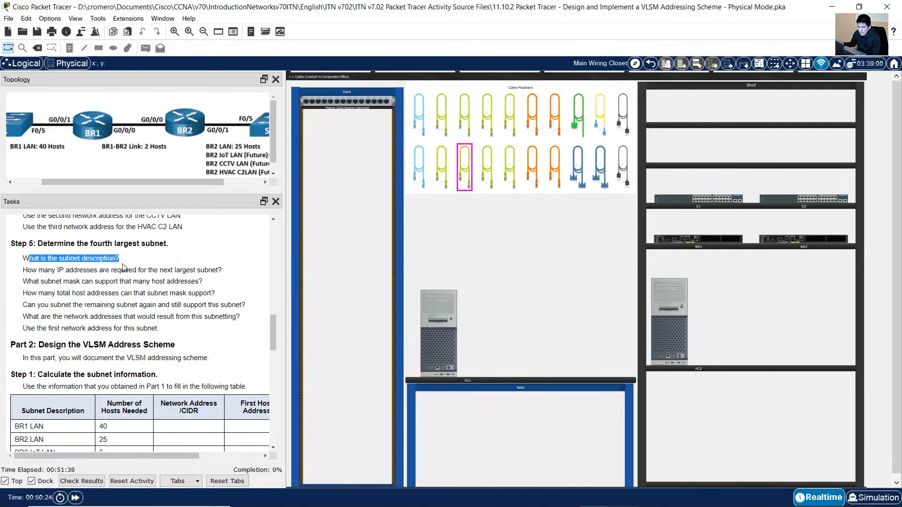
pyautogui.moveTo(22, 258); pyautogui.dragTo(121, 260)
pyautogui.moveTo(31, 271); pyautogui.dragTo(159, 273)
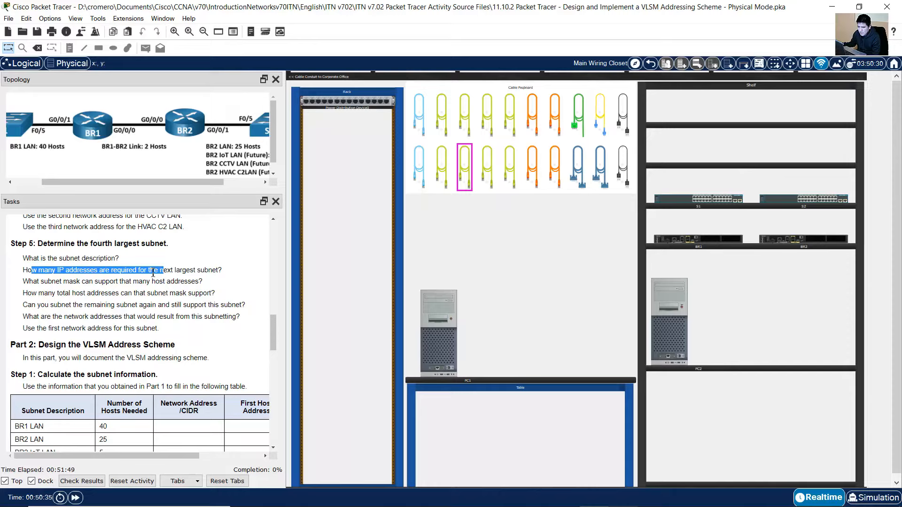
pyautogui.moveTo(44, 281); pyautogui.dragTo(151, 281)
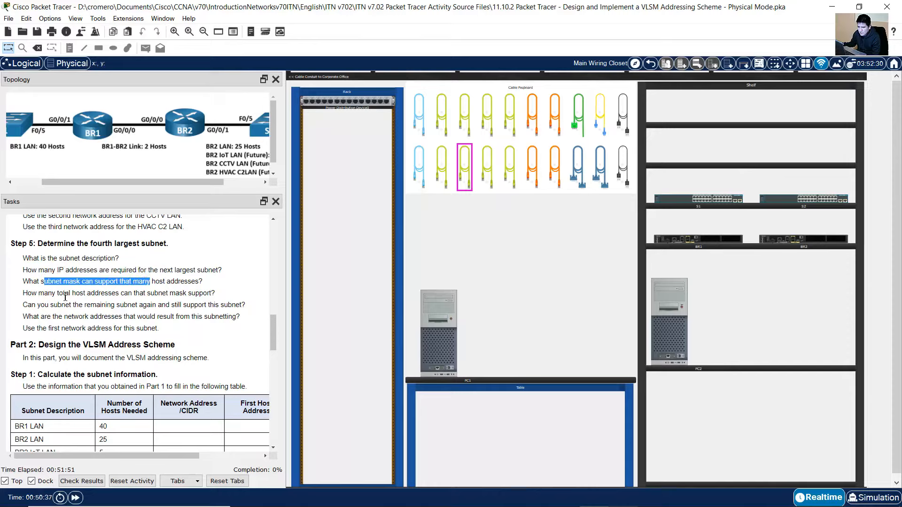
pyautogui.moveTo(39, 294); pyautogui.dragTo(161, 281)
pyautogui.moveTo(31, 295); pyautogui.dragTo(122, 294)
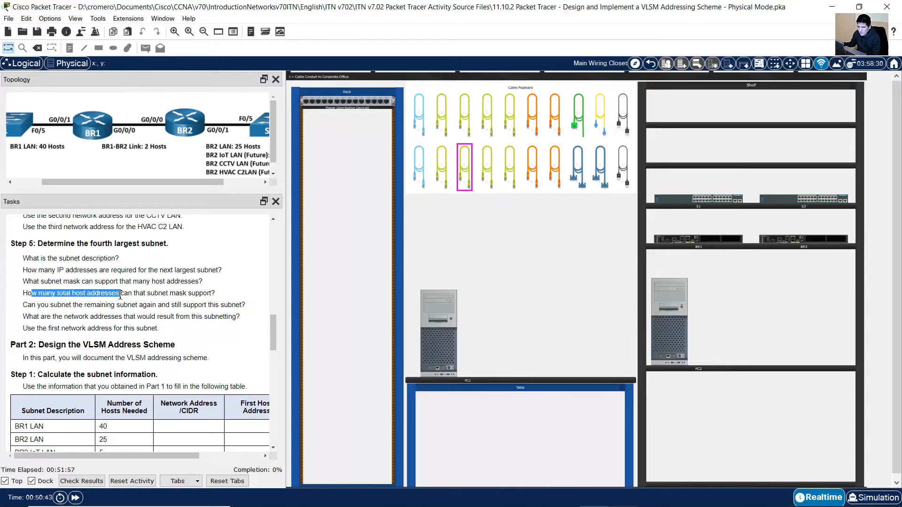
pyautogui.moveTo(31, 305); pyautogui.dragTo(160, 327)
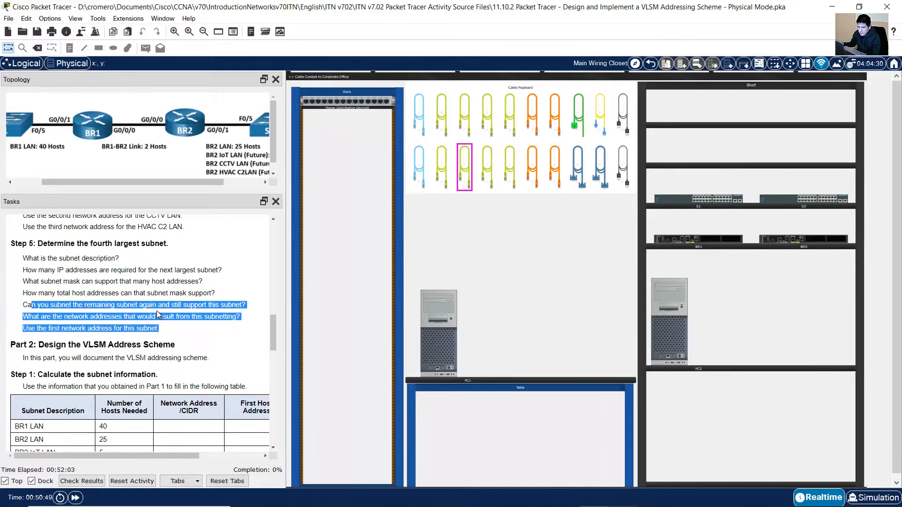
pyautogui.scroll(-3, 157, 311)
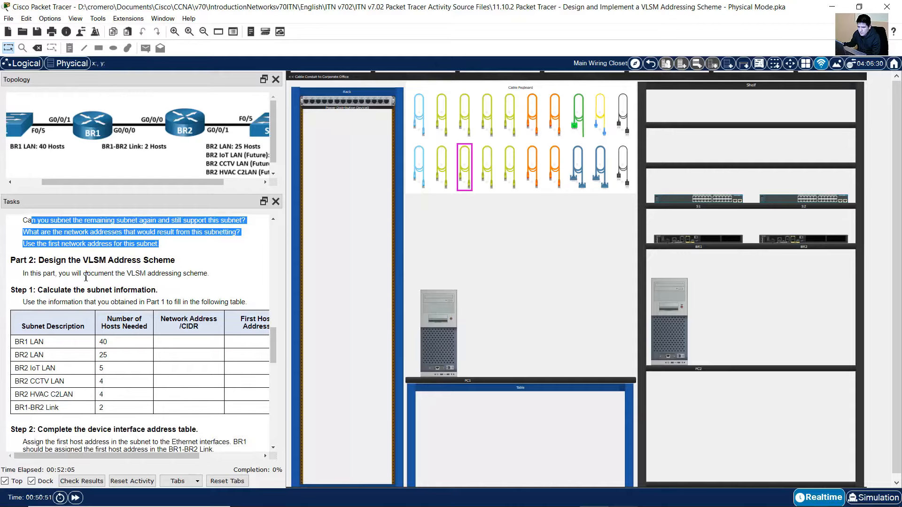
# Highlight the Part 2 VLSM design heading and the Step 1 subnet table headers
pyautogui.moveTo(47, 263); pyautogui.dragTo(177, 264)
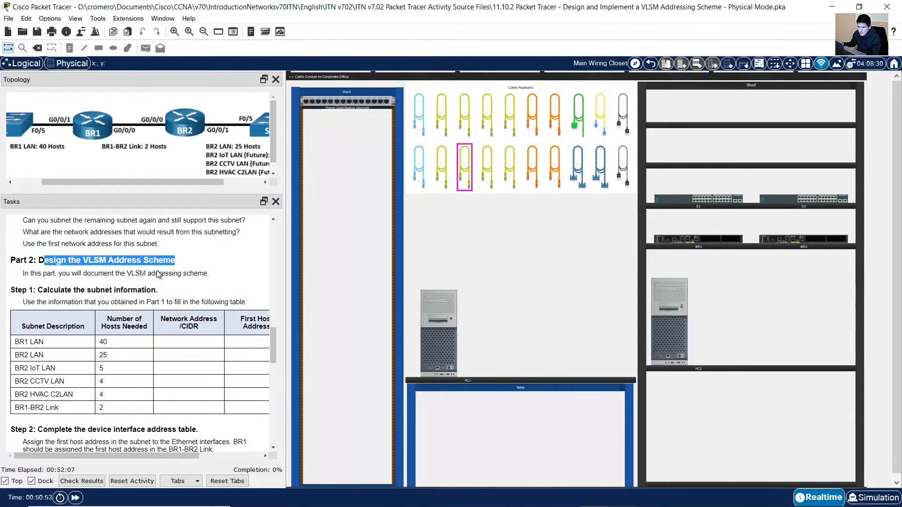
pyautogui.moveTo(72, 277); pyautogui.dragTo(206, 276)
pyautogui.scroll(-1, 204, 277)
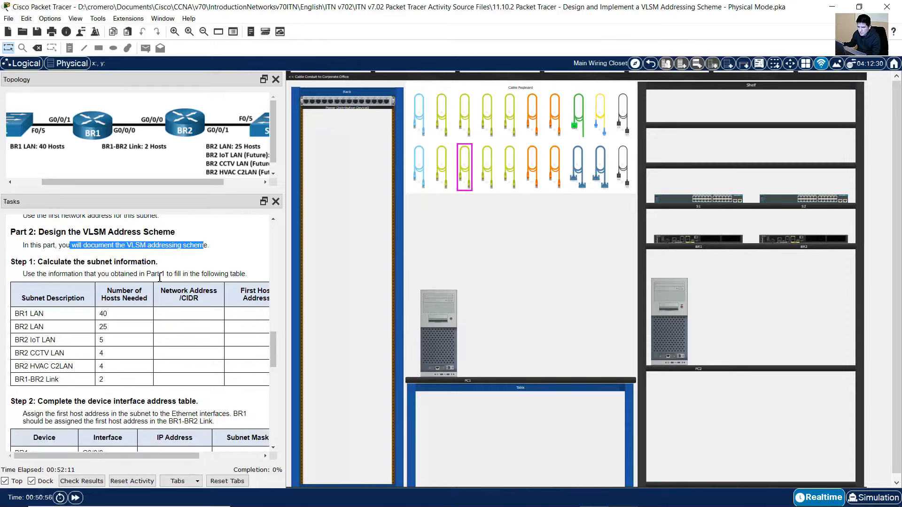
pyautogui.moveTo(50, 261); pyautogui.dragTo(150, 264)
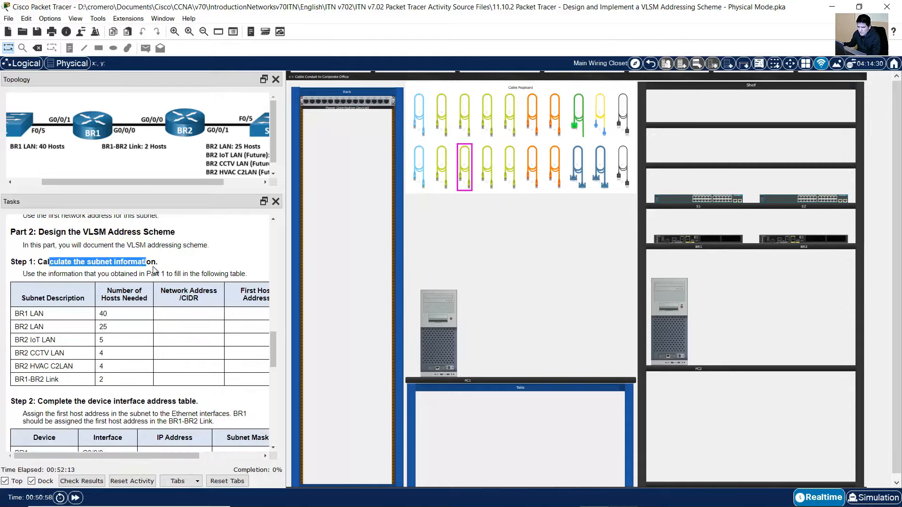
pyautogui.scroll(-1, 159, 286)
pyautogui.moveTo(161, 457); pyautogui.dragTo(224, 457)
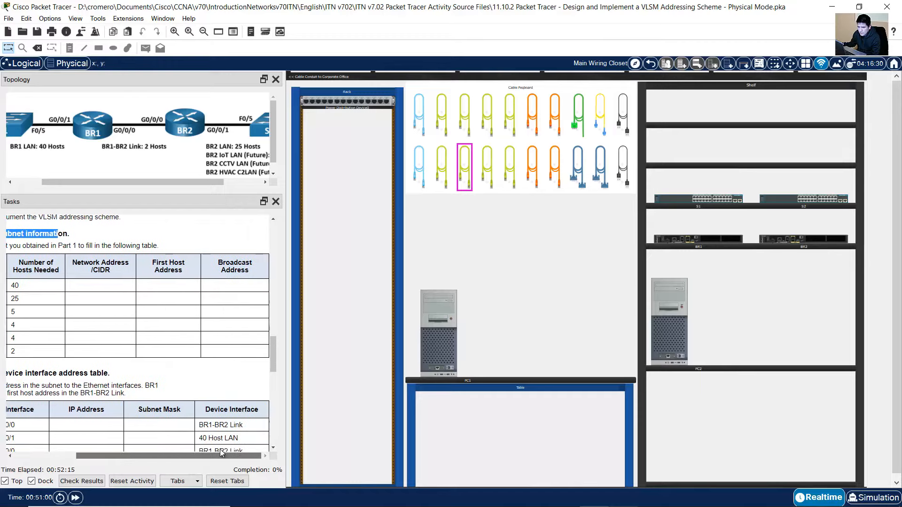
pyautogui.moveTo(32, 261); pyautogui.dragTo(101, 272)
pyautogui.moveTo(153, 264); pyautogui.dragTo(240, 274)
# Mark the subnet descriptions and host counts, then compare them with Excel's subnet summary table
pyautogui.moveTo(192, 455); pyautogui.dragTo(134, 452)
pyautogui.moveTo(31, 271); pyautogui.dragTo(174, 352)
pyautogui.click(564, 497)
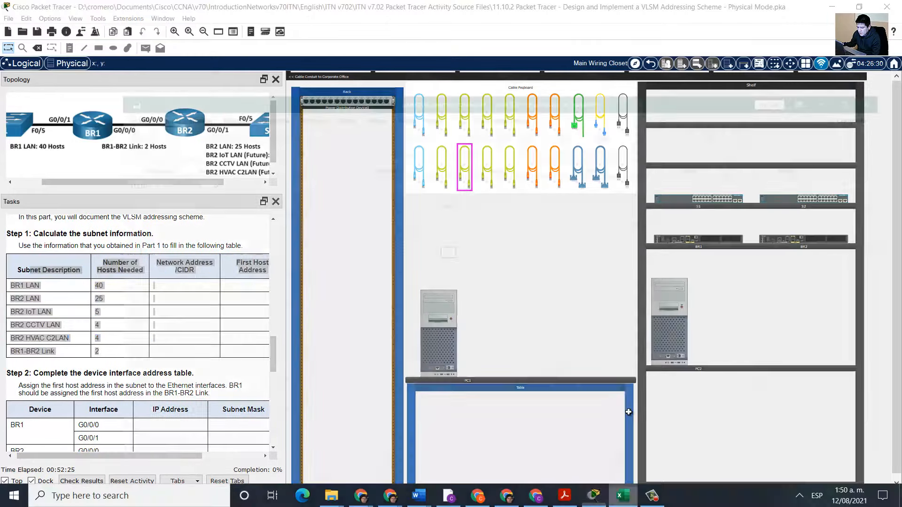
pyautogui.moveTo(514, 201); pyautogui.dragTo(874, 335)
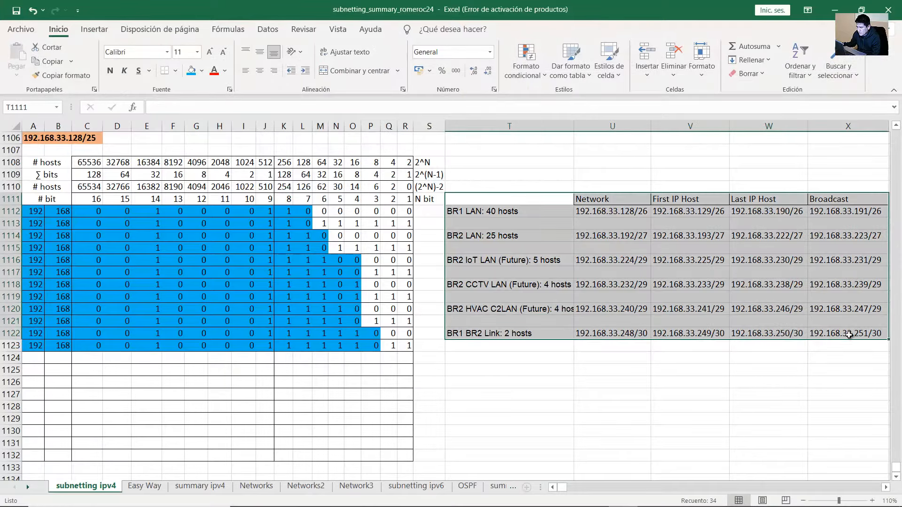
pyautogui.click(835, 10)
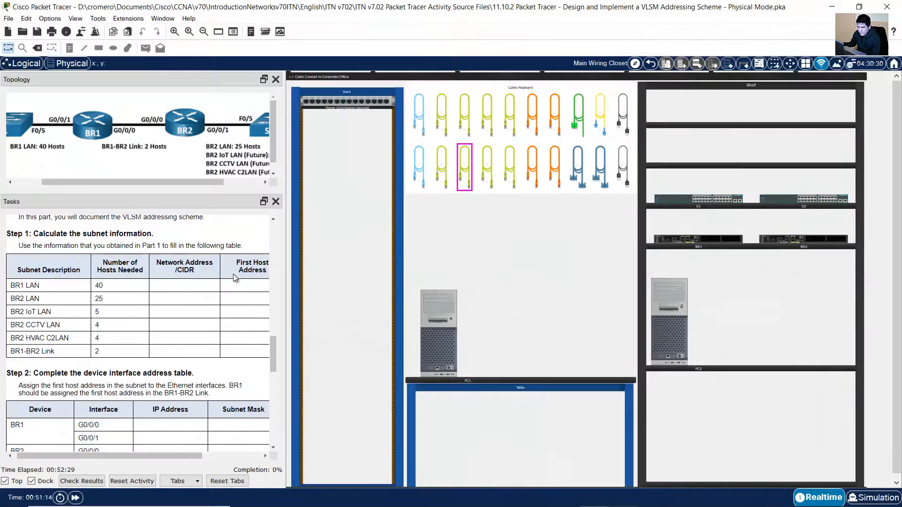
# Highlight the Step 2 interface address instructions and the BR1 and BR2 interface rows
pyautogui.scroll(-4, 212, 324)
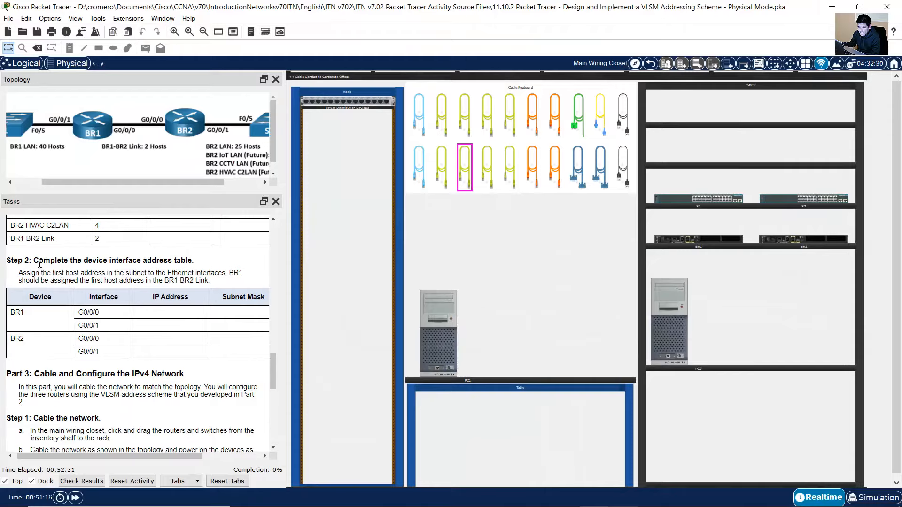
pyautogui.moveTo(40, 264); pyautogui.dragTo(195, 267)
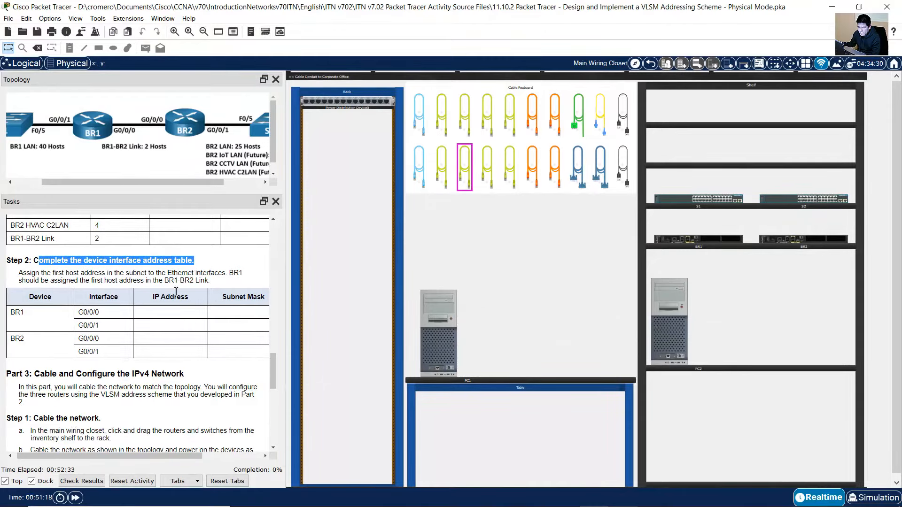
pyautogui.moveTo(169, 456)
pyautogui.mouseDown()
pyautogui.moveTo(223, 453)
pyautogui.moveTo(156, 452)
pyautogui.mouseUp()
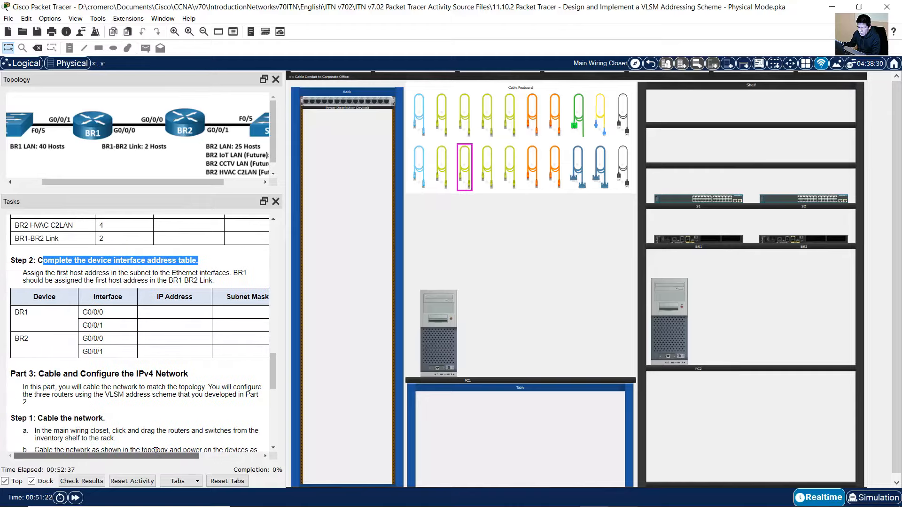
pyautogui.moveTo(25, 274); pyautogui.dragTo(226, 275)
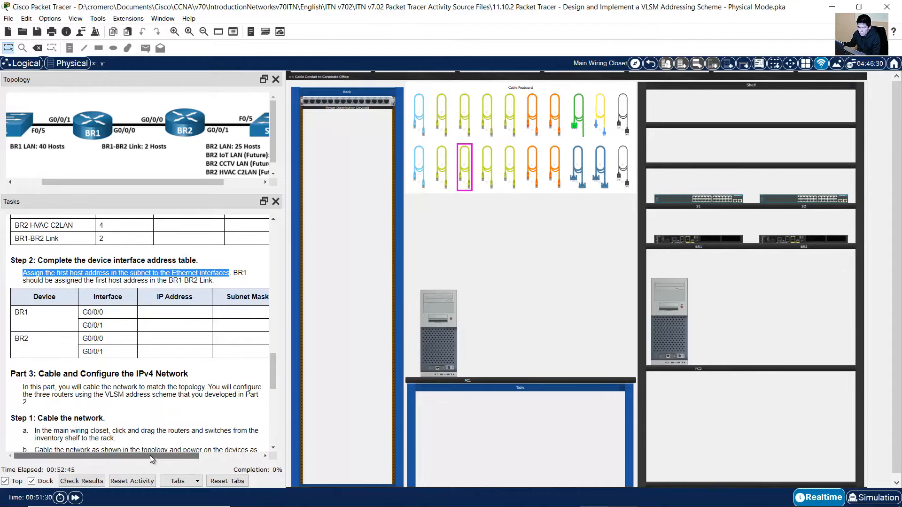
pyautogui.moveTo(151, 455)
pyautogui.mouseDown()
pyautogui.moveTo(200, 455)
pyautogui.moveTo(162, 455)
pyautogui.mouseUp()
pyautogui.moveTo(231, 273); pyautogui.dragTo(210, 284)
pyautogui.moveTo(137, 454)
pyautogui.mouseDown()
pyautogui.moveTo(201, 447)
pyautogui.moveTo(140, 454)
pyautogui.mouseUp()
pyautogui.moveTo(26, 312); pyautogui.dragTo(162, 350)
pyautogui.click(165, 358)
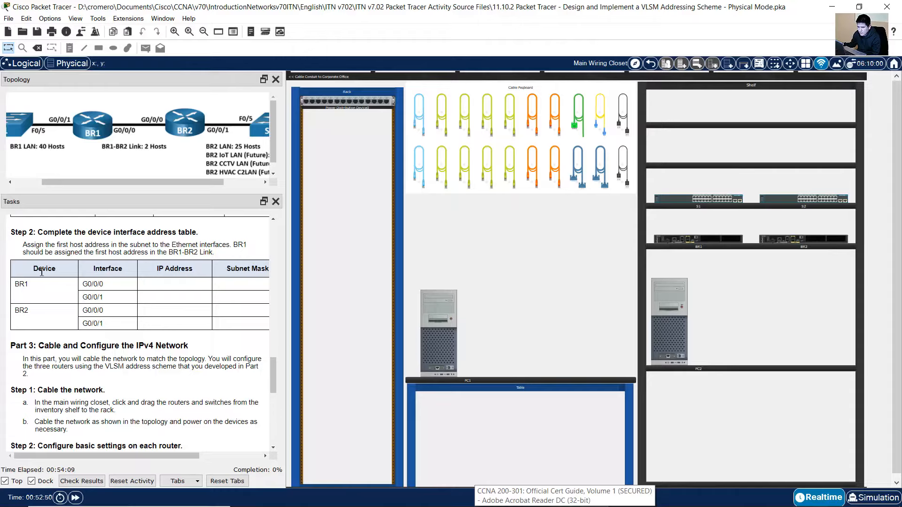
pyautogui.moveTo(65, 272); pyautogui.dragTo(167, 265)
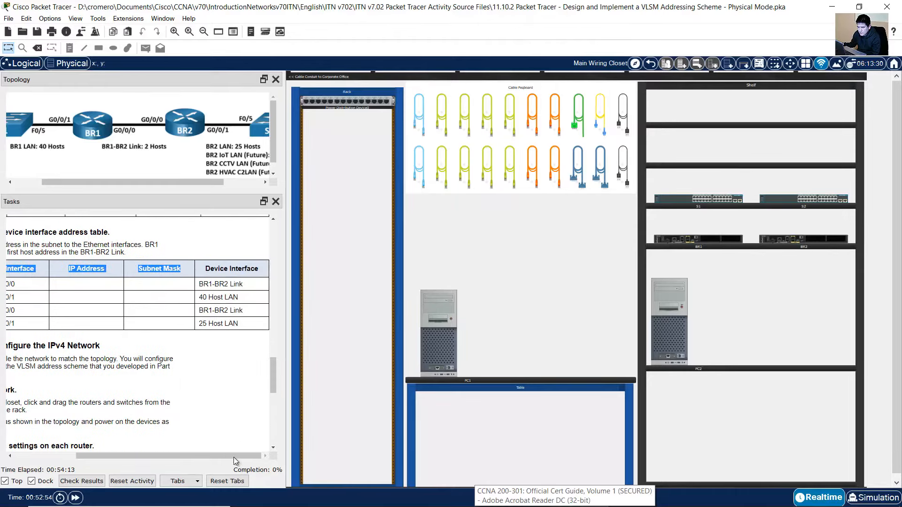
pyautogui.moveTo(233, 456); pyautogui.dragTo(176, 454)
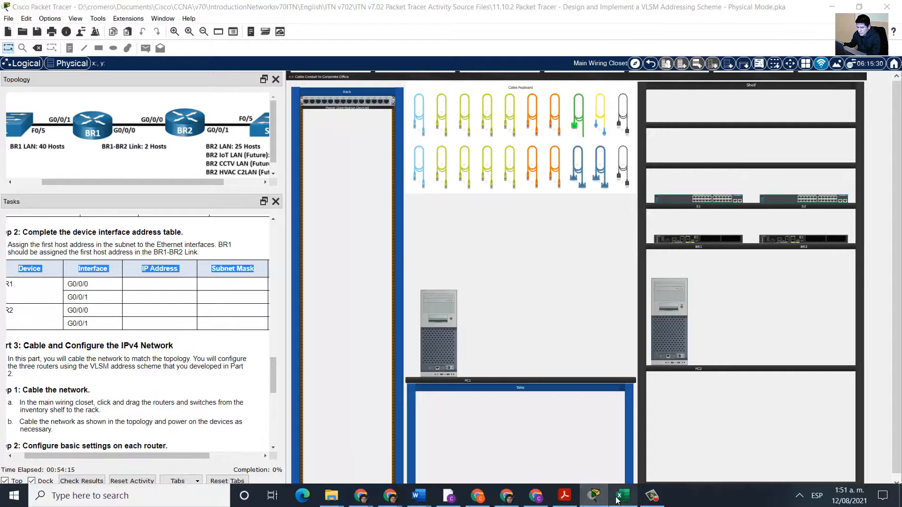
pyautogui.click(624, 496)
# Enter the headers Device, Interface and IP Address starting at cell T1125
pyautogui.click(511, 374)
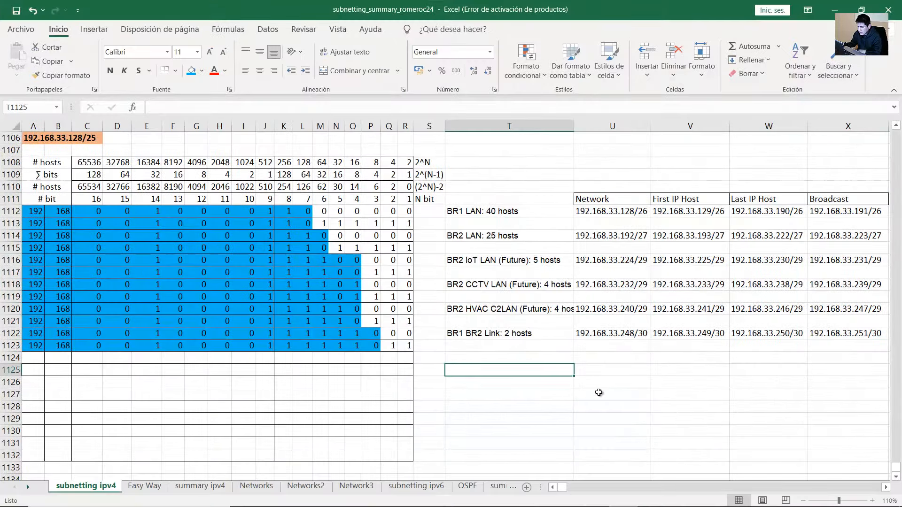
pyautogui.press('Up')
pyautogui.press('Down')
pyautogui.write('Device')
pyautogui.press('Tab')
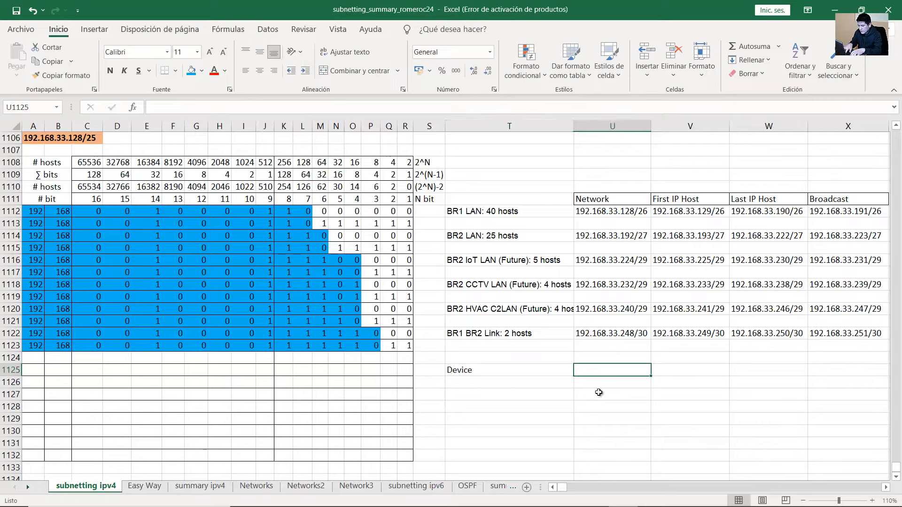
pyautogui.write('Interface')
pyautogui.press('Tab')
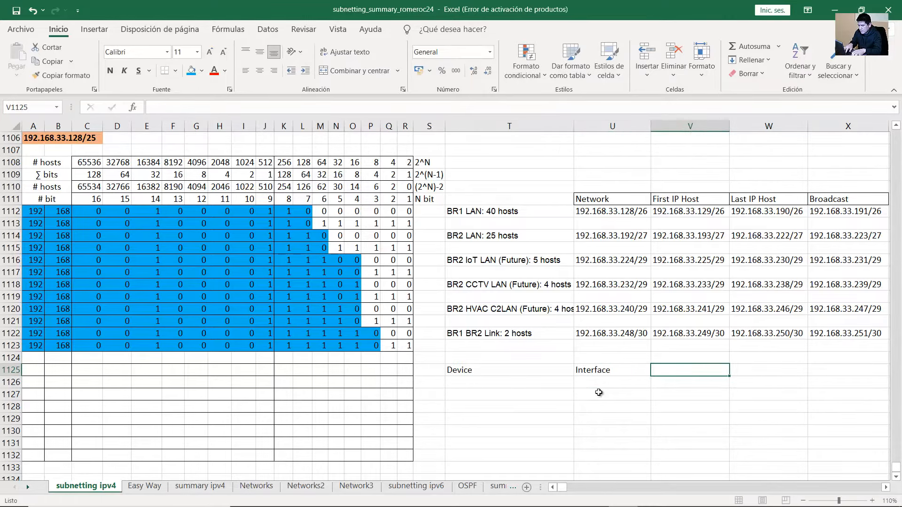
pyautogui.write('IP add')
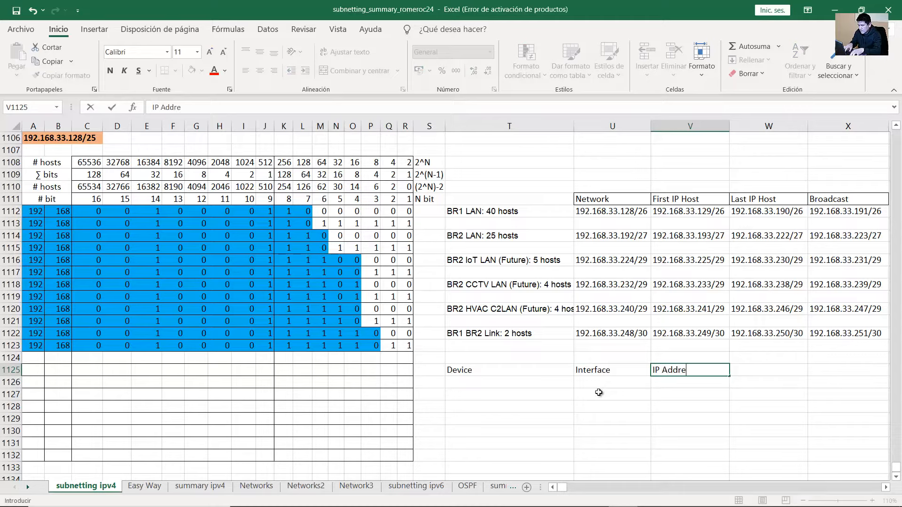
pyautogui.press('Tab')
# Add the Subnet Mask header next, fixing its spelling and spacing
pyautogui.write('Sunet ')
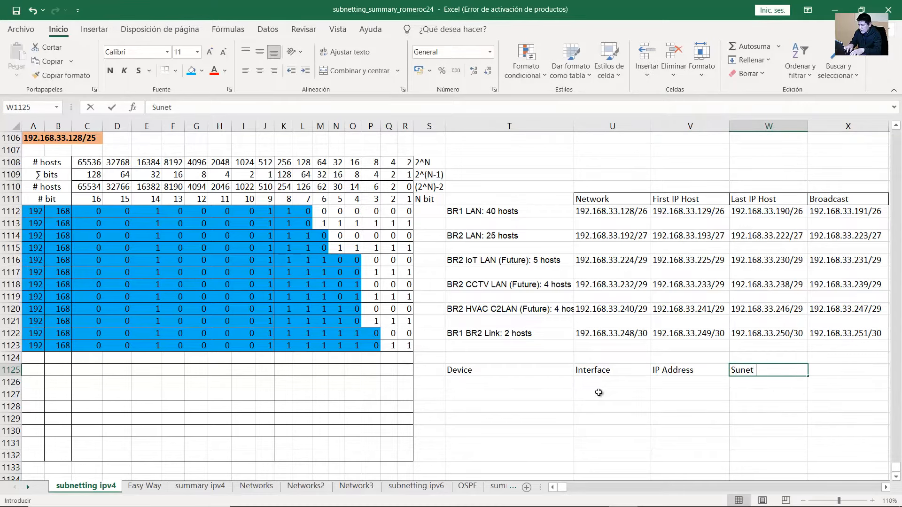
pyautogui.write('M')
pyautogui.press('BackSpace')
pyautogui.press('BackSpace')
pyautogui.press('BackSpace')
pyautogui.write('bnetMask')
pyautogui.press('Left')
pyautogui.press('Left')
pyautogui.press('Right')
pyautogui.press('Right')
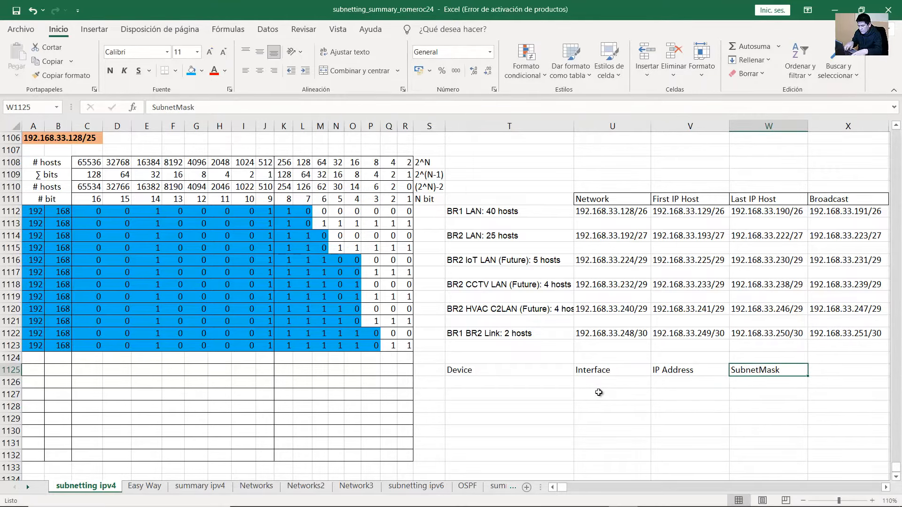
pyautogui.doubleClick(762, 370)
pyautogui.click(724, 405)
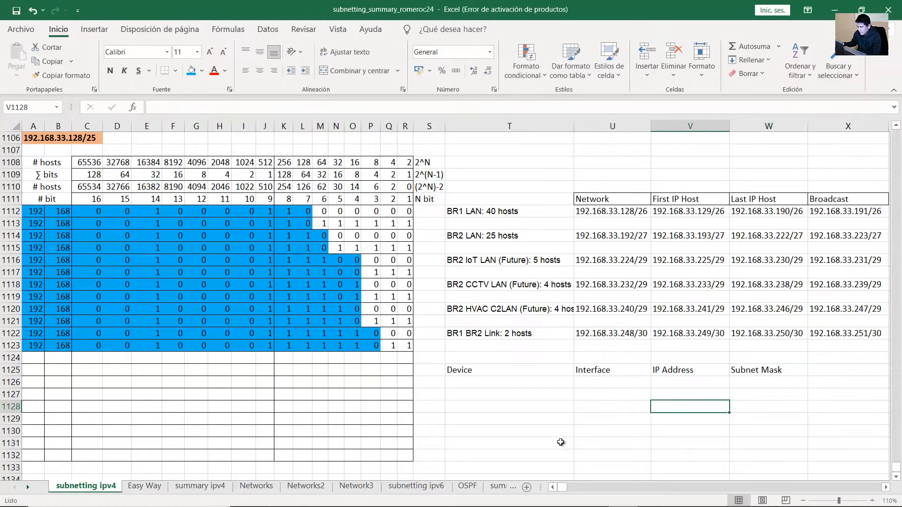
# Check Packet Tracer's table and add the Device Interface header in cell X1125
pyautogui.click(590, 499)
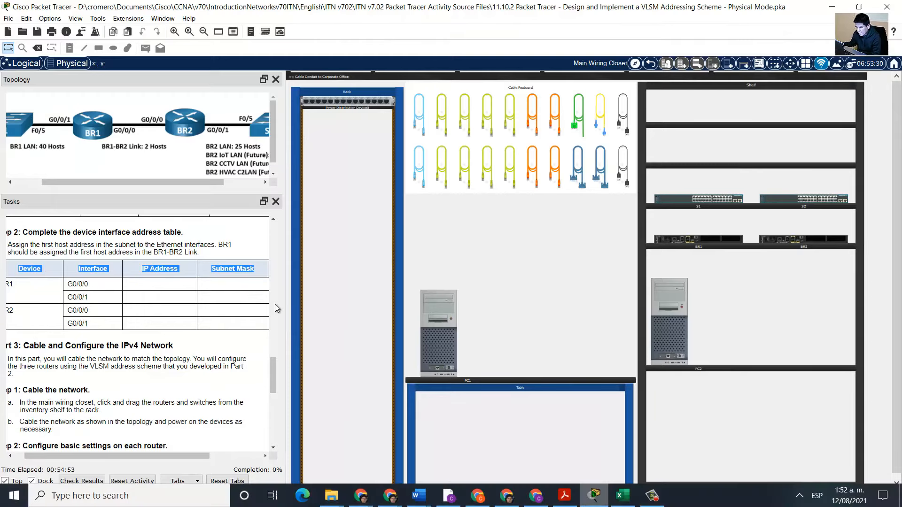
pyautogui.moveTo(204, 460); pyautogui.dragTo(264, 444)
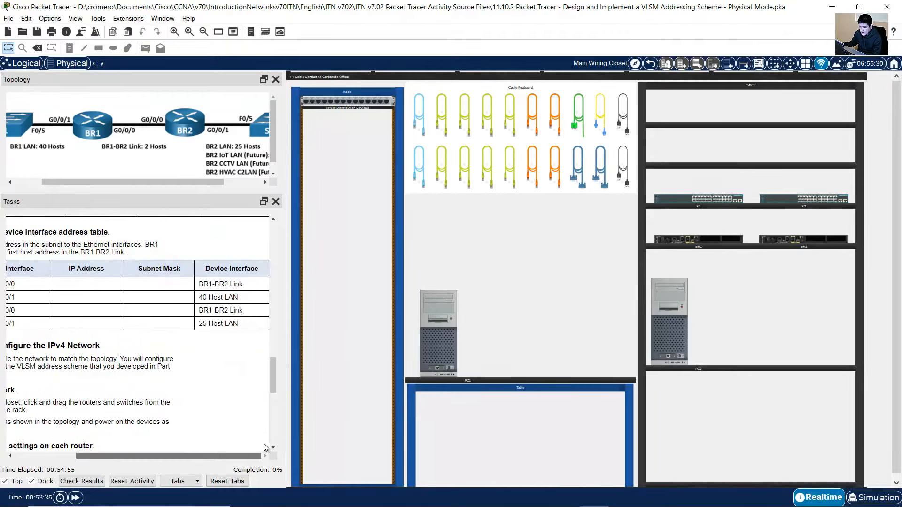
pyautogui.tripleClick(242, 265)
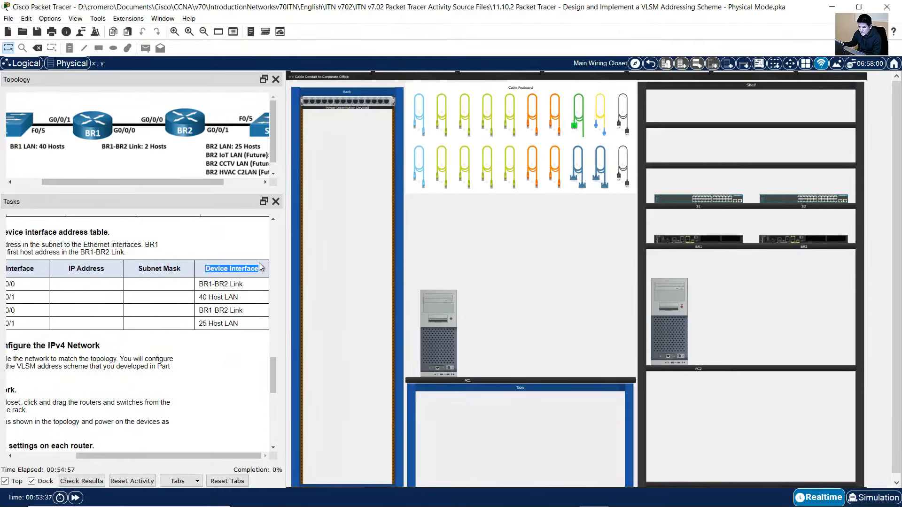
pyautogui.click(550, 499)
pyautogui.click(764, 388)
pyautogui.click(841, 371)
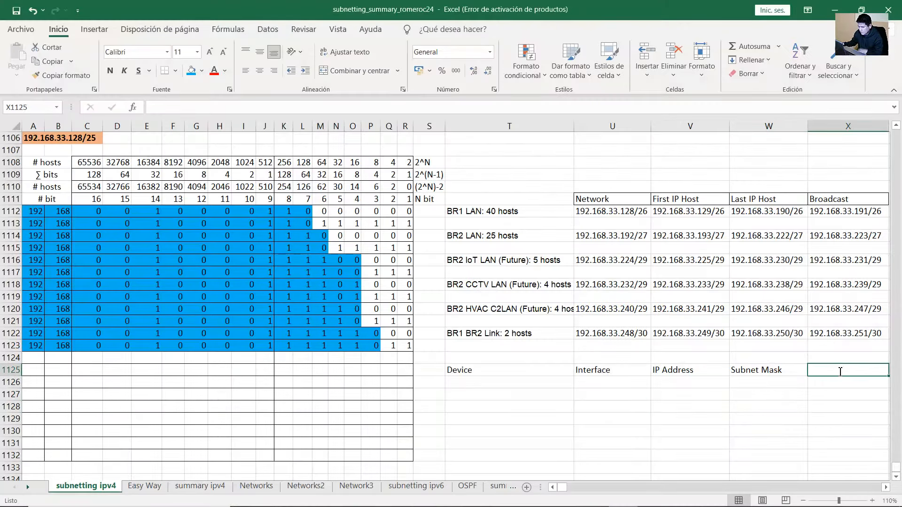
pyautogui.write('Device Interface')
pyautogui.press('Return')
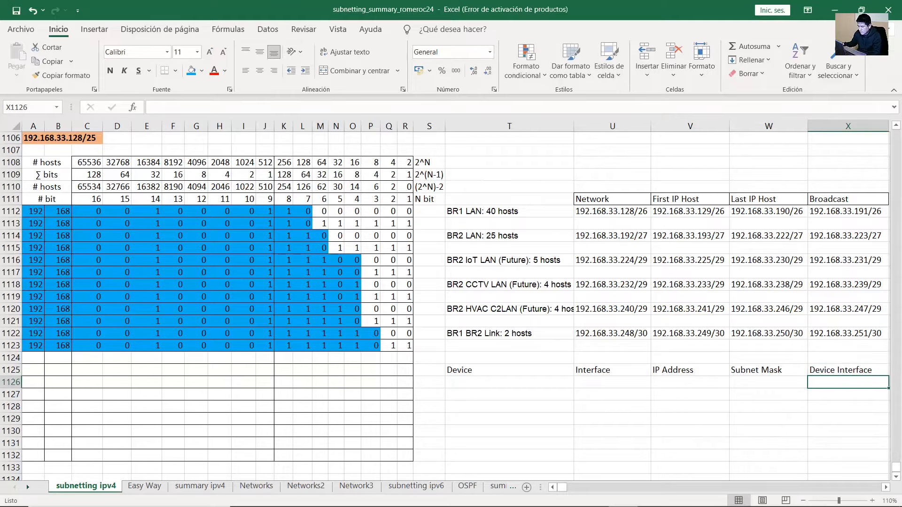
# Select the BR2 rows of Packet Tracer's interface task table
pyautogui.click(597, 498)
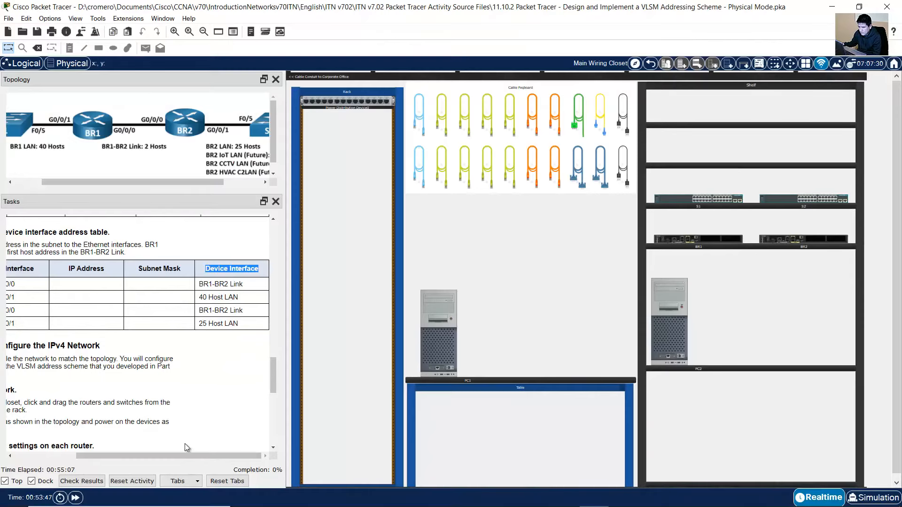
pyautogui.moveTo(173, 455); pyautogui.dragTo(111, 454)
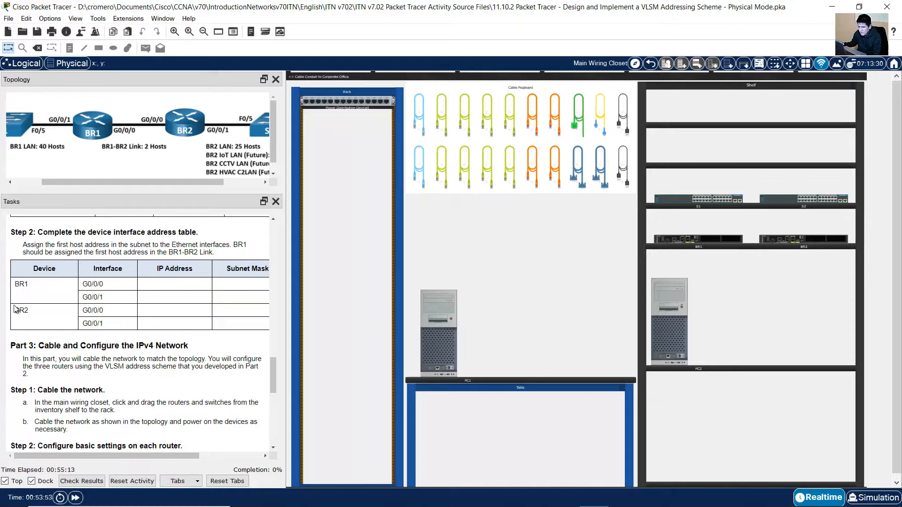
pyautogui.moveTo(14, 309); pyautogui.dragTo(145, 309)
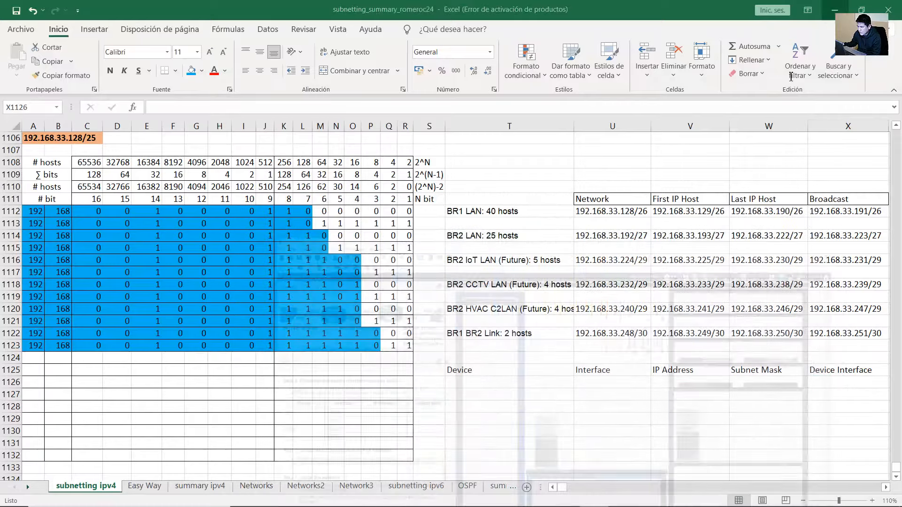
# Enter BR1 with interfaces G0/0/0 and G0/0/1 in rows 1126–1127
pyautogui.click(833, 6)
pyautogui.click(541, 380)
pyautogui.write('BR1')
pyautogui.press('Tab')
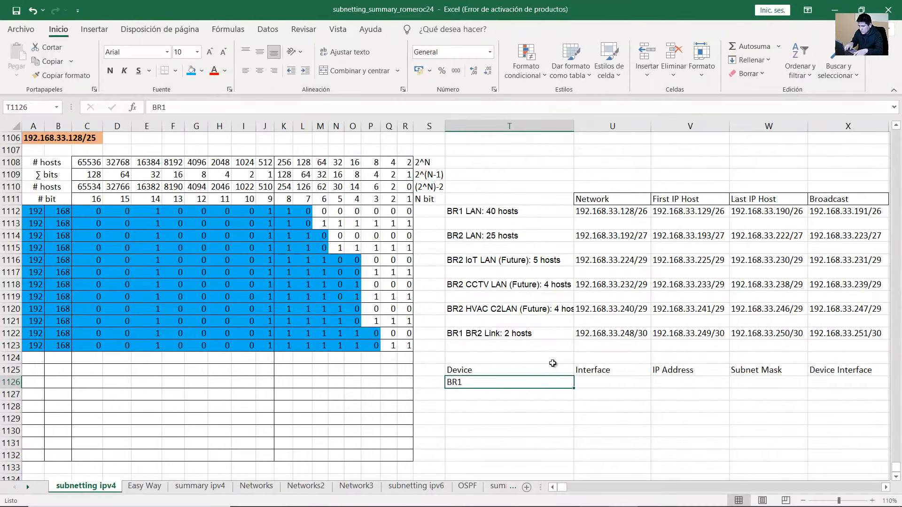
pyautogui.write('G0/0/')
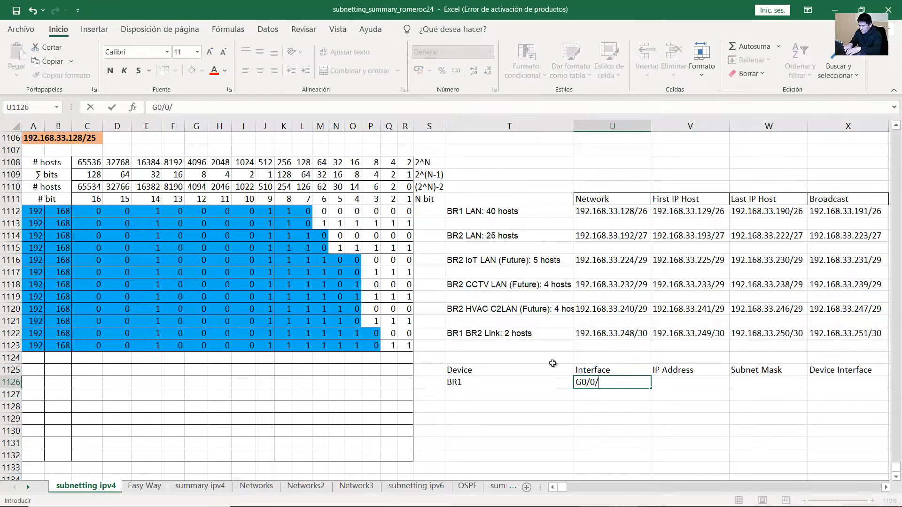
pyautogui.write('0')
pyautogui.press('Return')
pyautogui.press('Up')
pyautogui.hotkey('ctrl', 'c')
pyautogui.press('Down')
pyautogui.hotkey('ctrl', 'v')
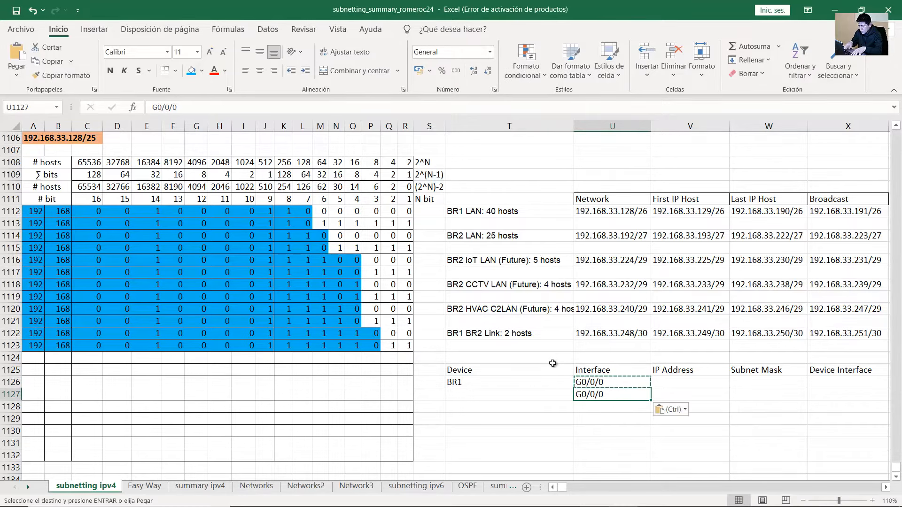
pyautogui.doubleClick(621, 395)
pyautogui.press('BackSpace')
pyautogui.write('1')
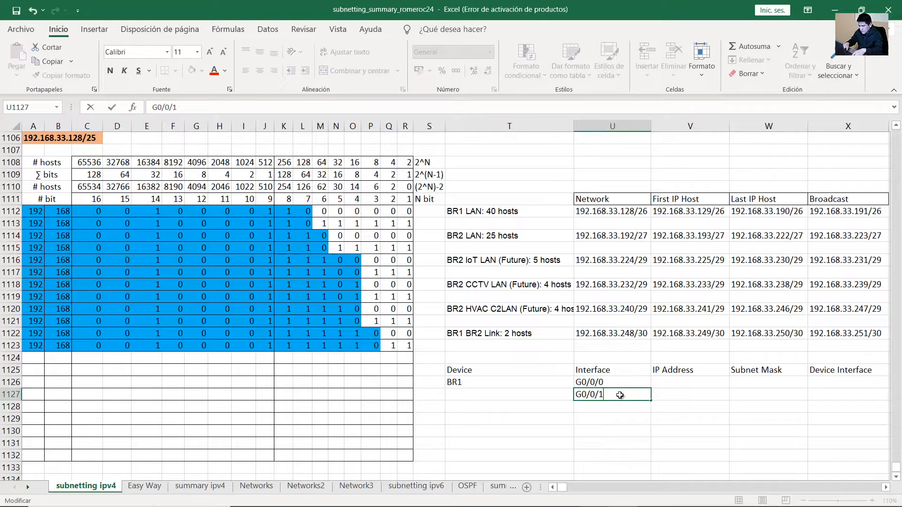
pyautogui.press('Return')
# Copy the BR1 block to rows 1128–1129 and rename that router BR2
pyautogui.press('Up')
pyautogui.press('Up')
pyautogui.press('Left')
pyautogui.hotkey('shift', 'Down')
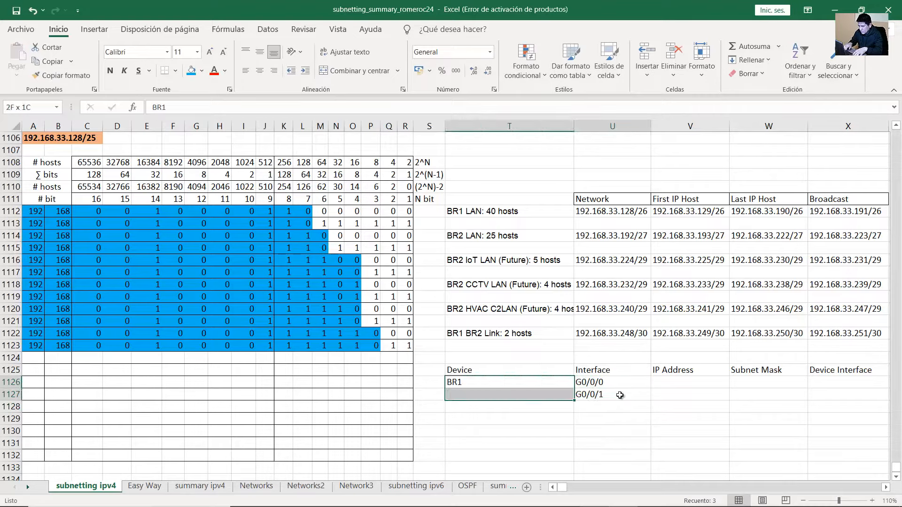
pyautogui.hotkey('shift', 'Right')
pyautogui.hotkey('ctrl', 'c')
pyautogui.press('Down')
pyautogui.press('Down')
pyautogui.hotkey('ctrl', 'v')
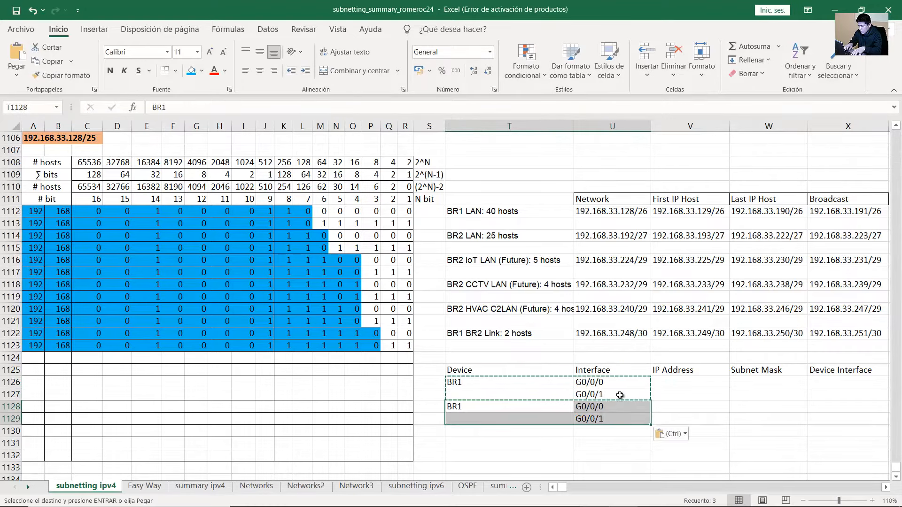
pyautogui.press('Left')
pyautogui.press('Right')
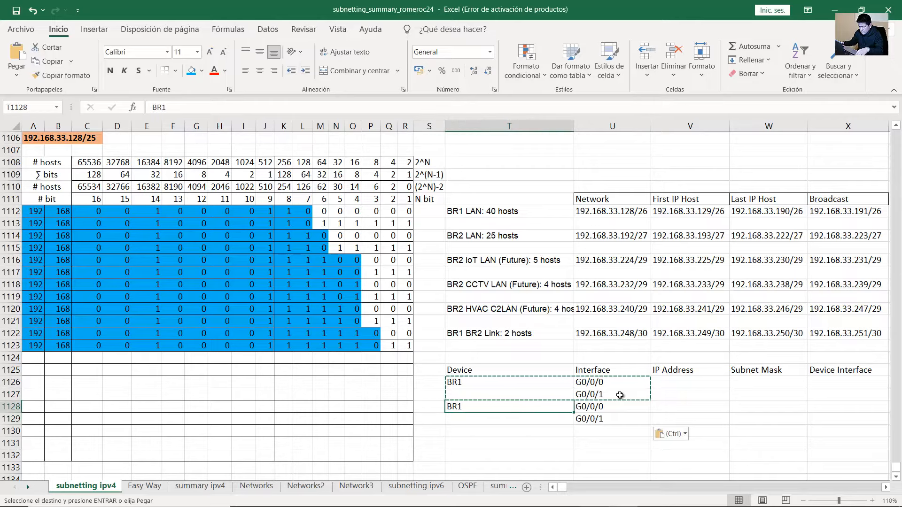
pyautogui.write('BR2')
pyautogui.press('Return')
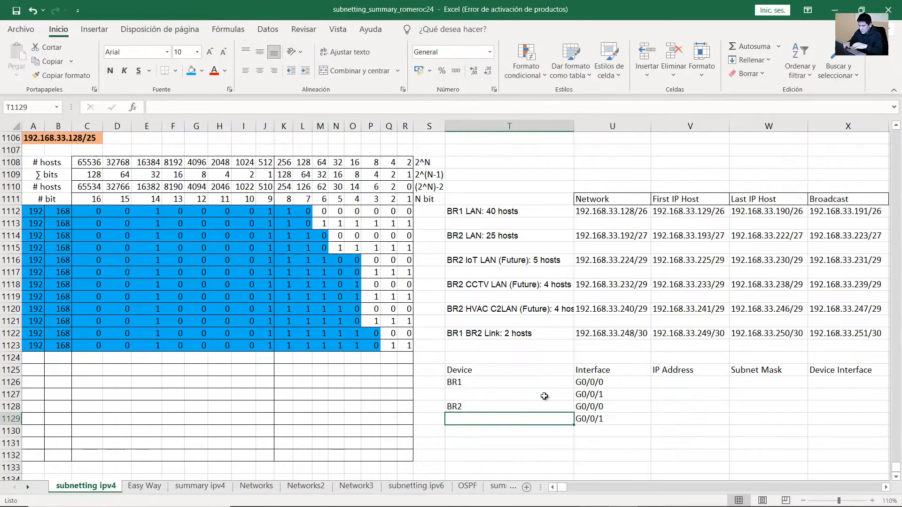
# Apply All Borders to the T1125:X1129 interface table
pyautogui.moveTo(503, 372); pyautogui.dragTo(836, 416)
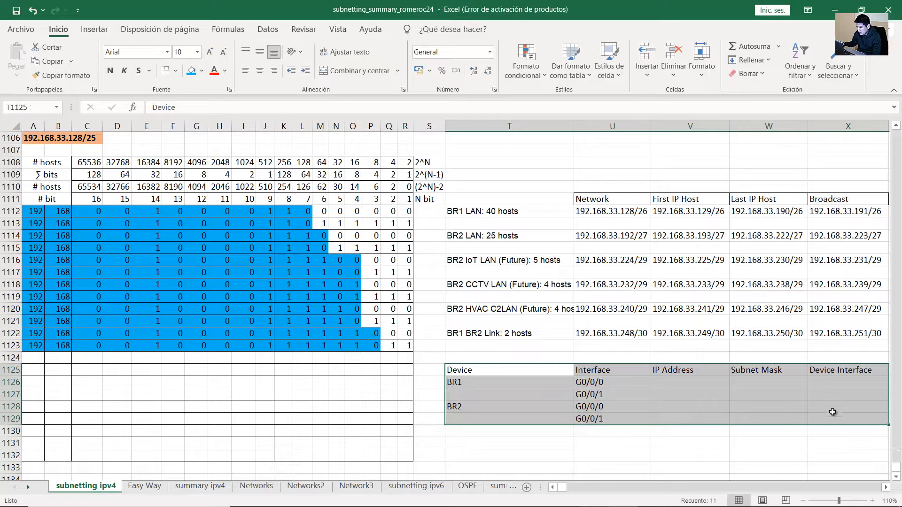
pyautogui.click(175, 70)
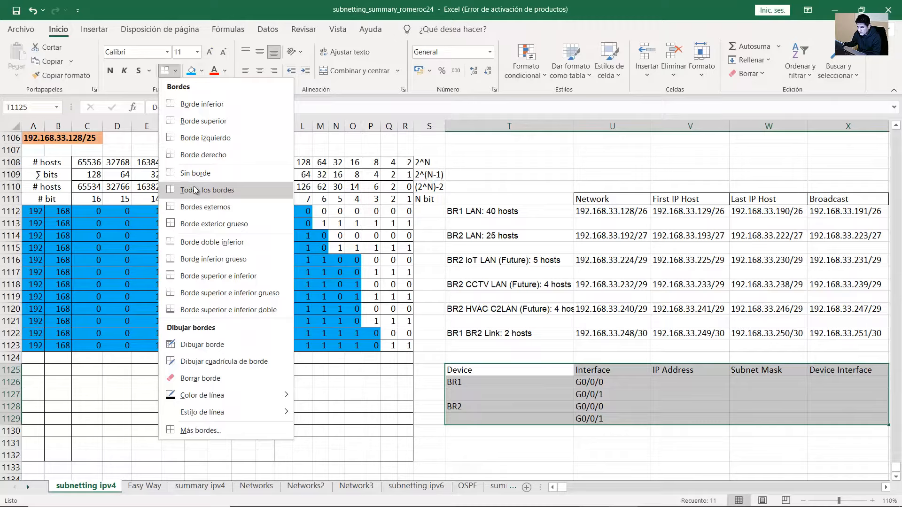
pyautogui.click(195, 190)
pyautogui.hotkey('alt', 'Tab')
pyautogui.hscroll(-3, 199, 441)
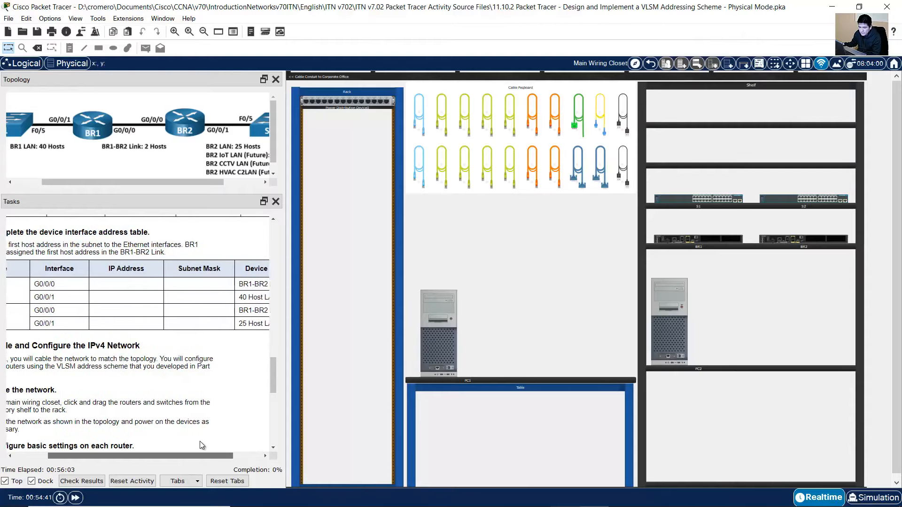
pyautogui.hscroll(-3, 199, 442)
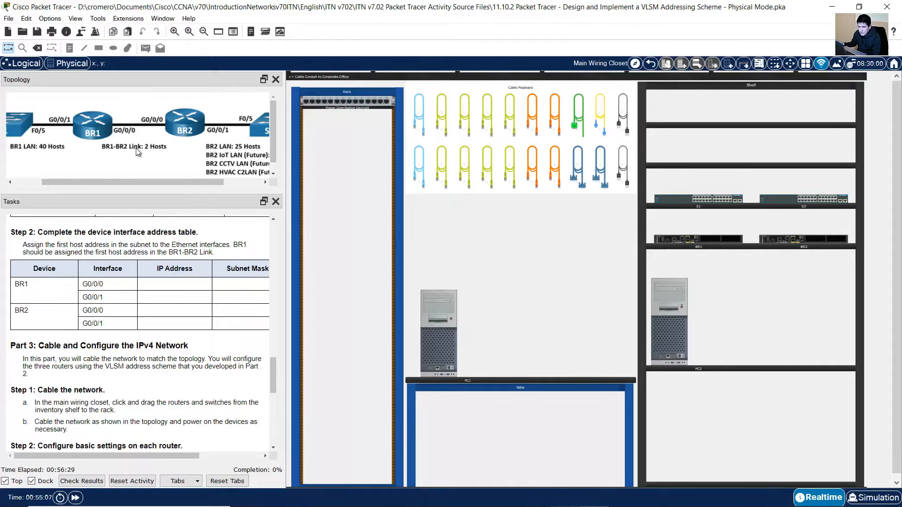
# Highlight BR1's G0/0/0 entry, its BR1-BR2 Link description, and BR2's G0/0/0 entry in the task table
pyautogui.moveTo(157, 455); pyautogui.dragTo(199, 456)
pyautogui.moveTo(51, 284); pyautogui.dragTo(32, 284)
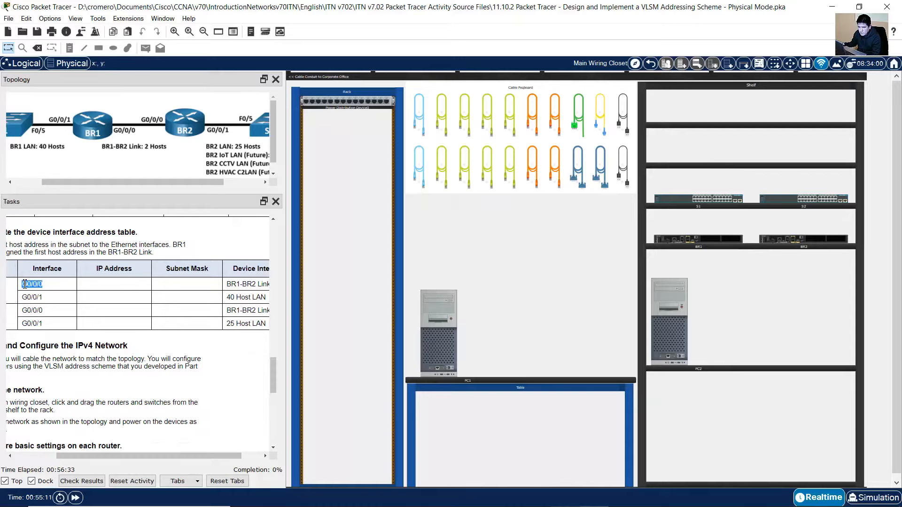
pyautogui.moveTo(214, 452); pyautogui.dragTo(220, 453)
pyautogui.moveTo(218, 284); pyautogui.dragTo(264, 285)
pyautogui.moveTo(167, 456); pyautogui.dragTo(151, 457)
pyautogui.moveTo(17, 314); pyautogui.dragTo(210, 315)
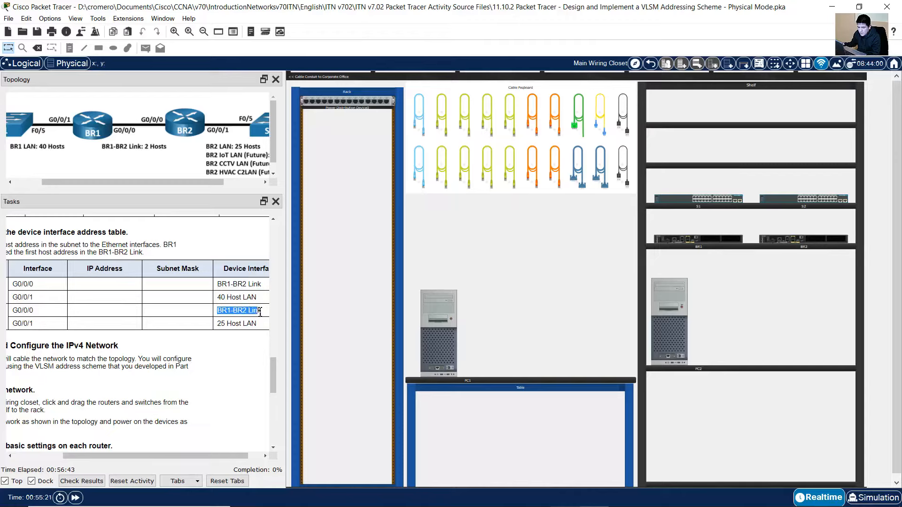
# Highlight the rule for BR1's link address, then bring the Excel subnetting workbook forward
pyautogui.moveTo(196, 454); pyautogui.dragTo(147, 452)
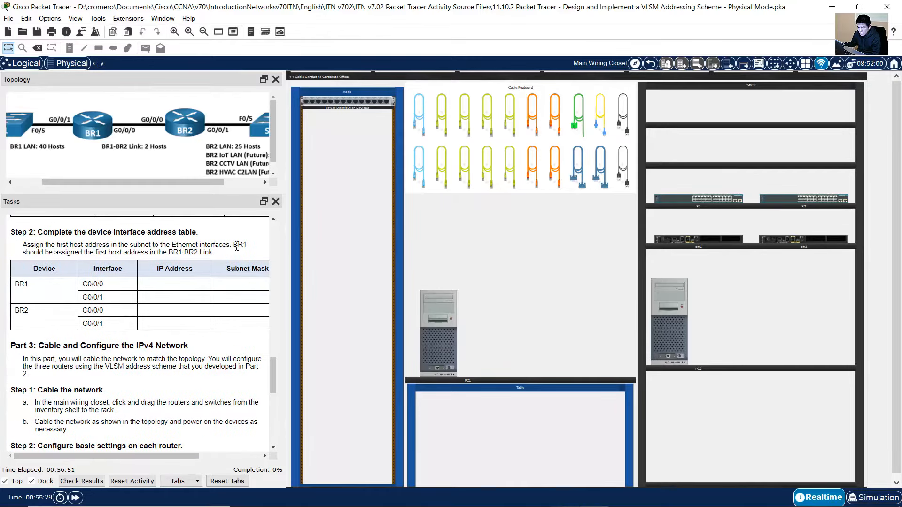
pyautogui.moveTo(245, 250); pyautogui.dragTo(168, 255)
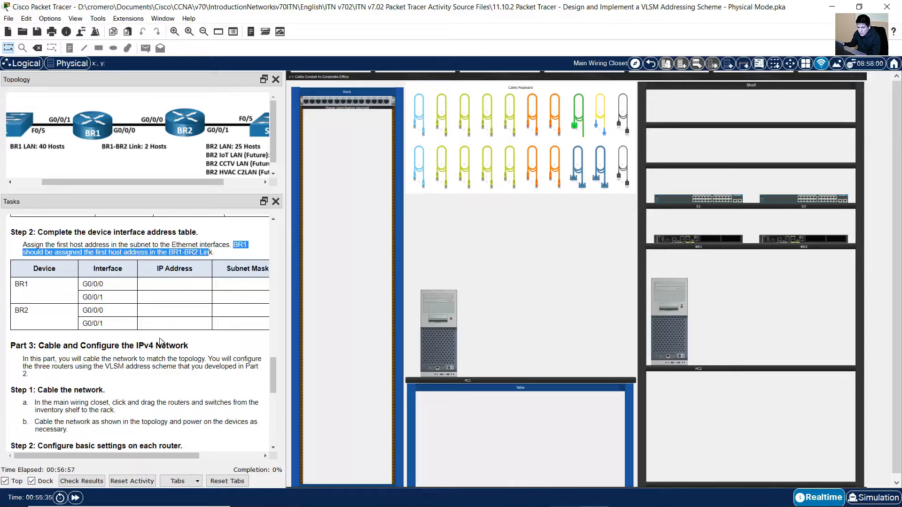
pyautogui.moveTo(151, 454)
pyautogui.mouseDown()
pyautogui.moveTo(183, 447)
pyautogui.moveTo(146, 450)
pyautogui.mouseUp()
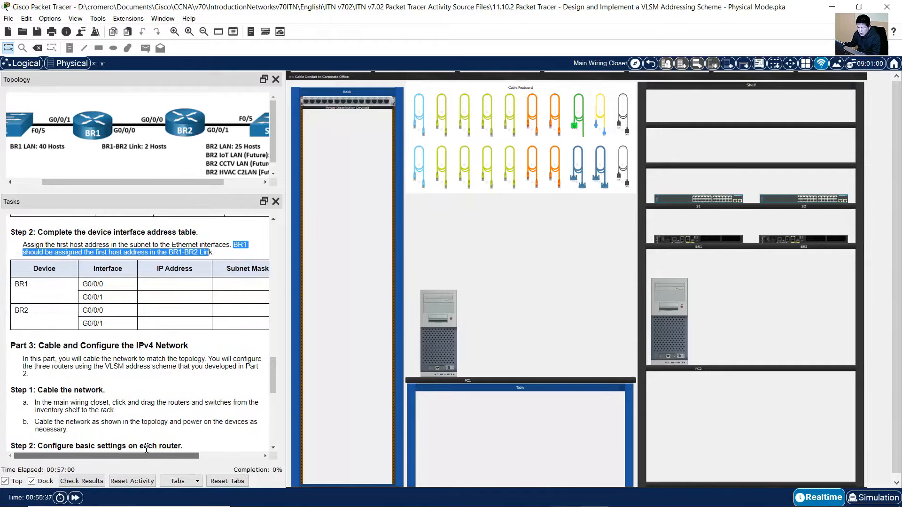
pyautogui.click(842, 5)
pyautogui.click(703, 284)
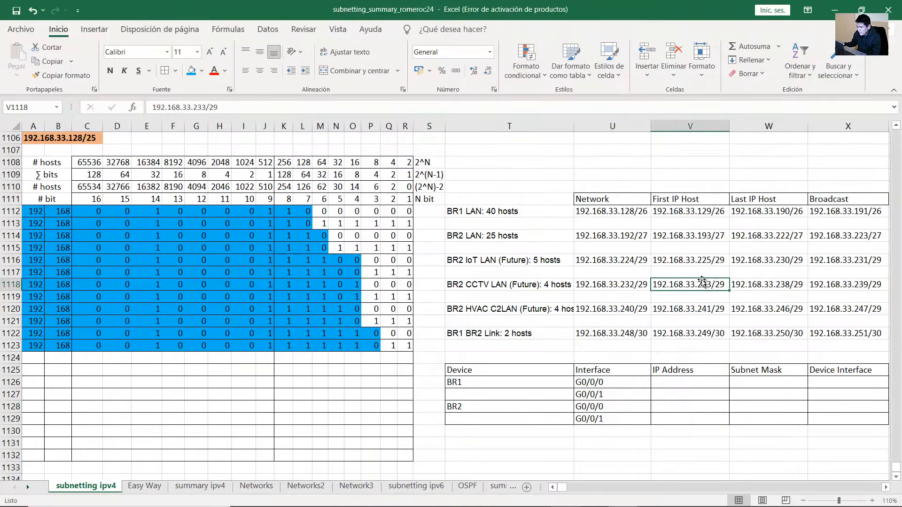
# Copy 'BR1 BR2 Link' into the G0/0/0 Device Interface cells X1126 and X1128
pyautogui.doubleClick(502, 333)
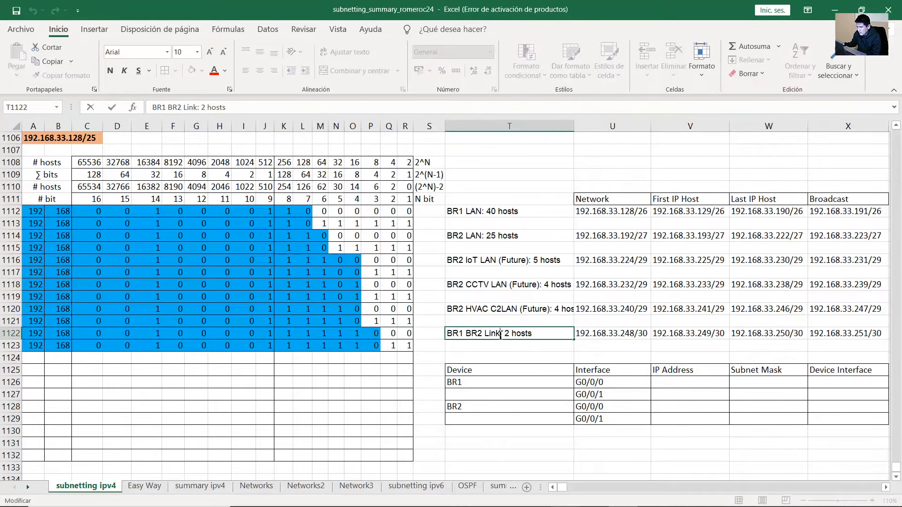
pyautogui.keyDown('shift'); pyautogui.click(449, 333); pyautogui.keyUp('shift')
pyautogui.hotkey('ctrl', 'c')
pyautogui.click(841, 385)
pyautogui.hotkey('ctrl', 'v')
pyautogui.click(831, 408)
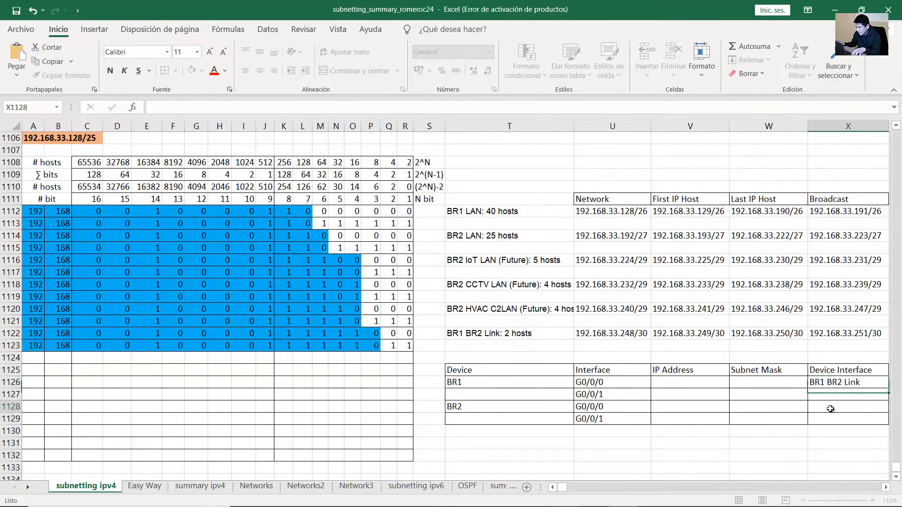
pyautogui.hotkey('ctrl', 'v')
# Check the still-empty G0/0/1 description cells, then return to Packet Tracer
pyautogui.click(842, 417)
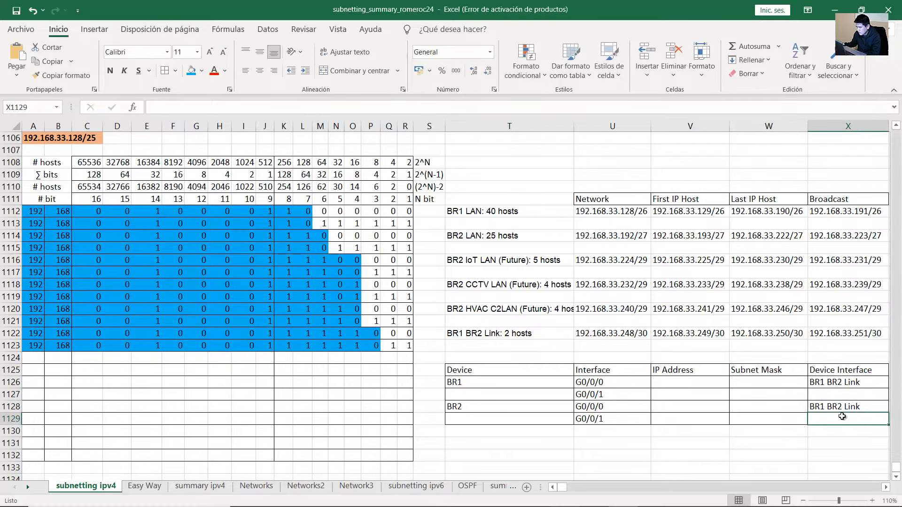
pyautogui.click(831, 392)
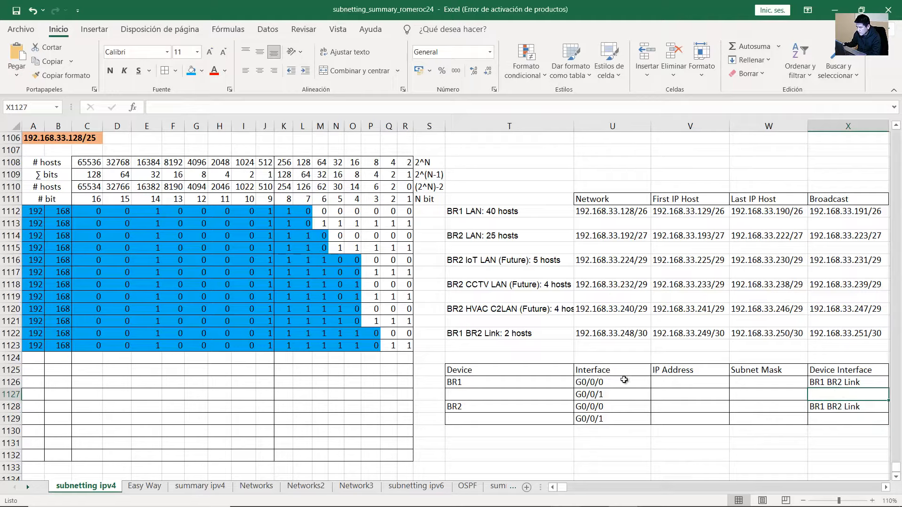
pyautogui.moveTo(565, 506)
pyautogui.click(598, 502)
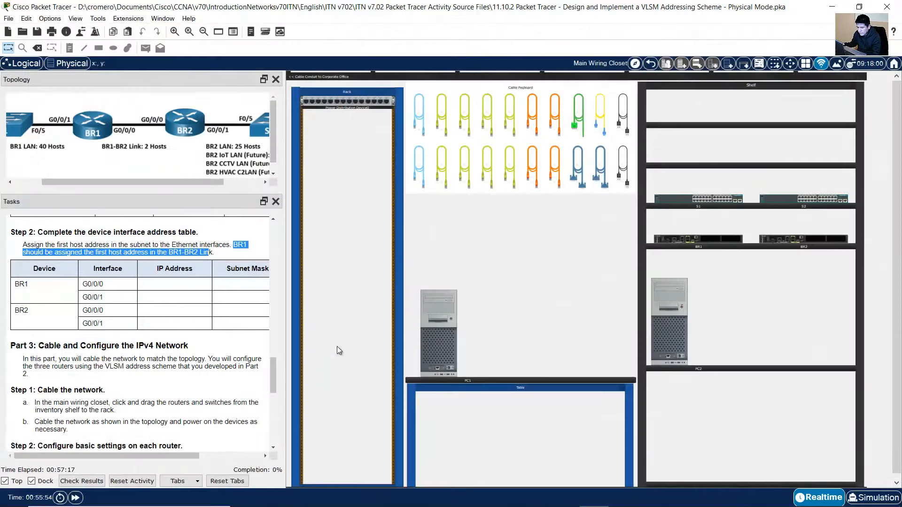
# Highlight the '40 Host LAN' and '25 Host LAN' G0/0/1 descriptions in the task table, then return to Excel
pyautogui.click(79, 296)
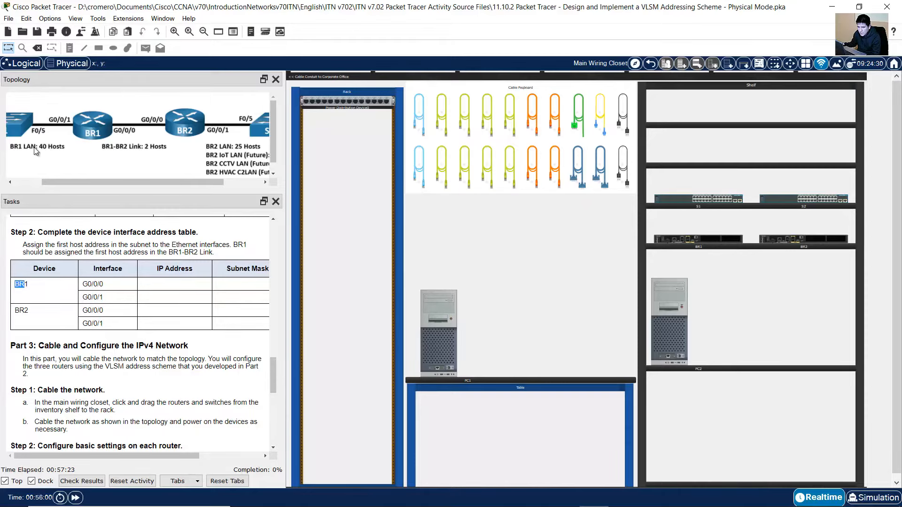
pyautogui.moveTo(156, 456); pyautogui.dragTo(219, 452)
pyautogui.moveTo(199, 297); pyautogui.dragTo(242, 298)
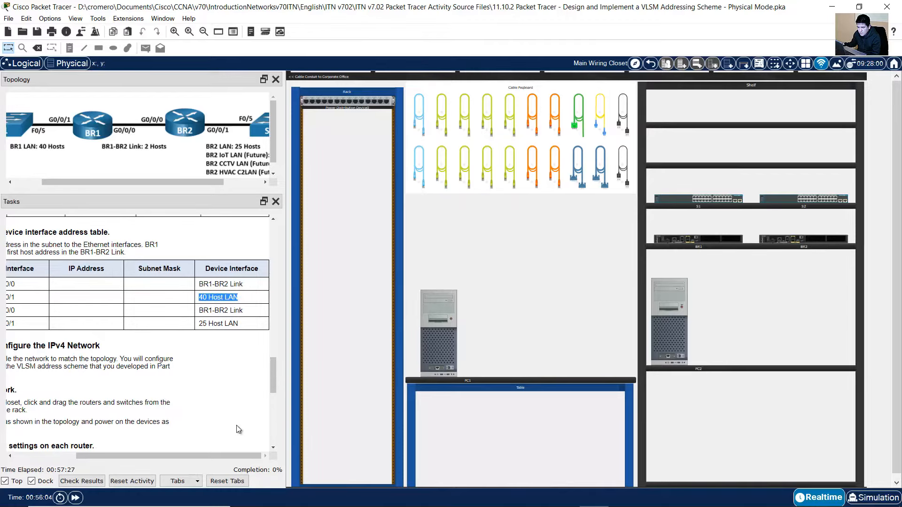
pyautogui.moveTo(238, 453); pyautogui.dragTo(229, 456)
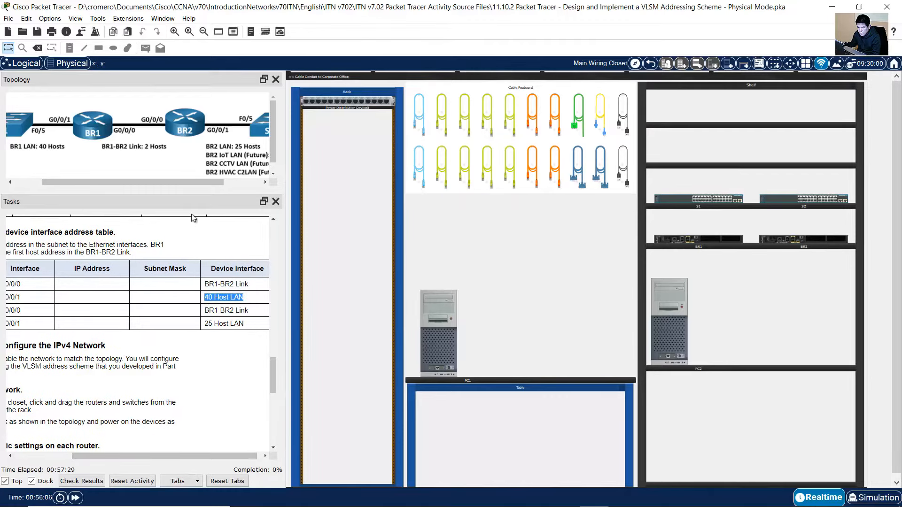
pyautogui.moveTo(196, 184); pyautogui.dragTo(219, 182)
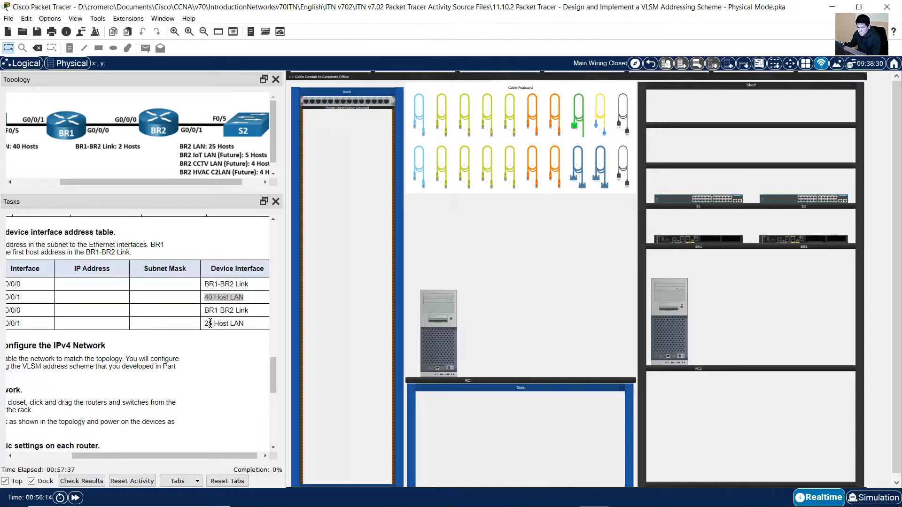
pyautogui.moveTo(206, 323); pyautogui.dragTo(238, 323)
pyautogui.moveTo(232, 458); pyautogui.dragTo(174, 455)
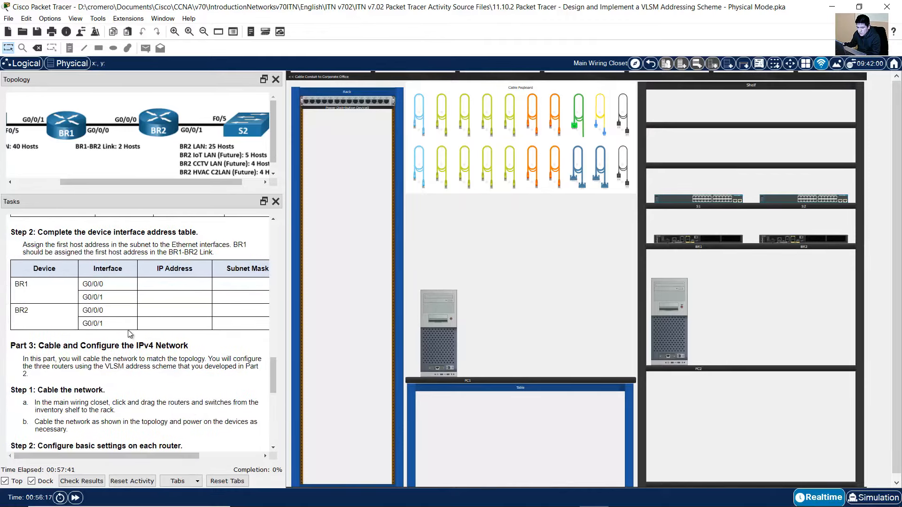
pyautogui.moveTo(107, 324); pyautogui.dragTo(82, 324)
pyautogui.moveTo(31, 312); pyautogui.dragTo(19, 311)
pyautogui.click(623, 496)
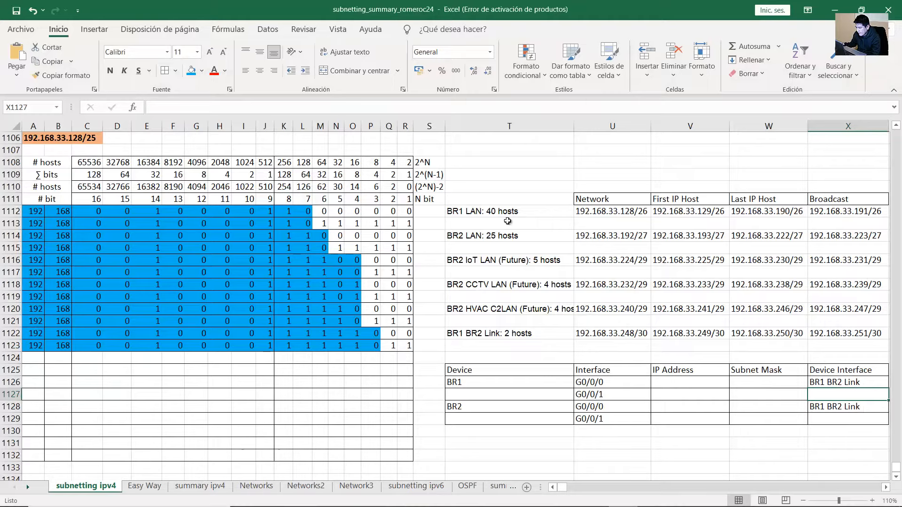
# Copy 'BR1 LAN: 40 hosts' into X1127 and 'BR2 LAN: 25 hosts' into X1129
pyautogui.doubleClick(514, 213)
pyautogui.moveTo(534, 211); pyautogui.dragTo(442, 213)
pyautogui.hotkey('ctrl', 'c')
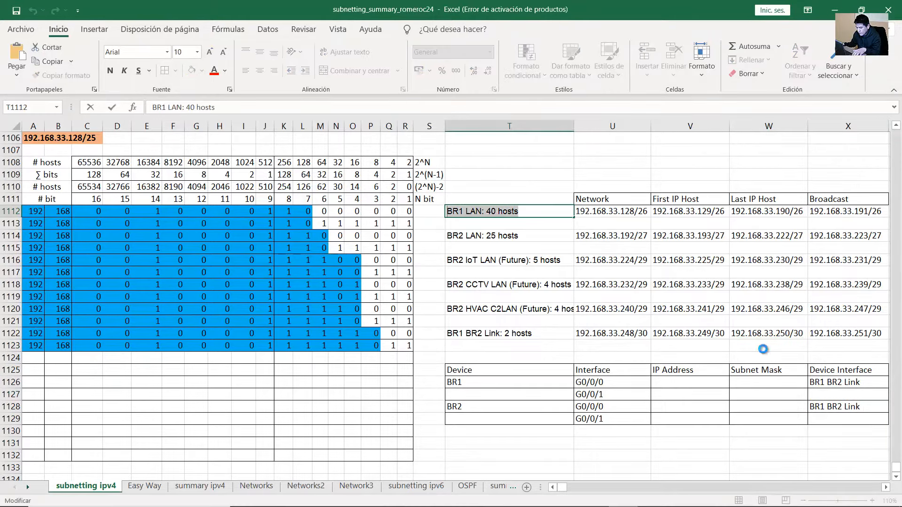
pyautogui.click(837, 395)
pyautogui.hotkey('ctrl', 'v')
pyautogui.click(831, 419)
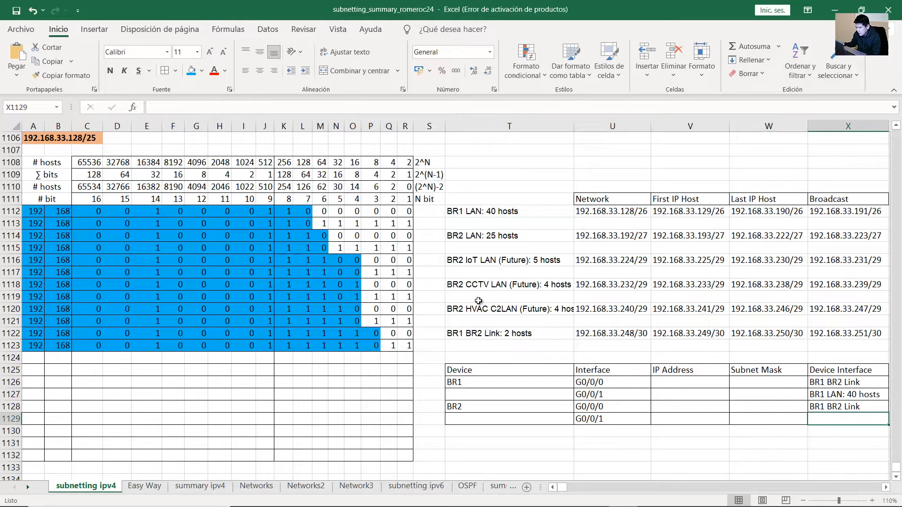
pyautogui.doubleClick(486, 238)
pyautogui.moveTo(519, 236); pyautogui.dragTo(444, 235)
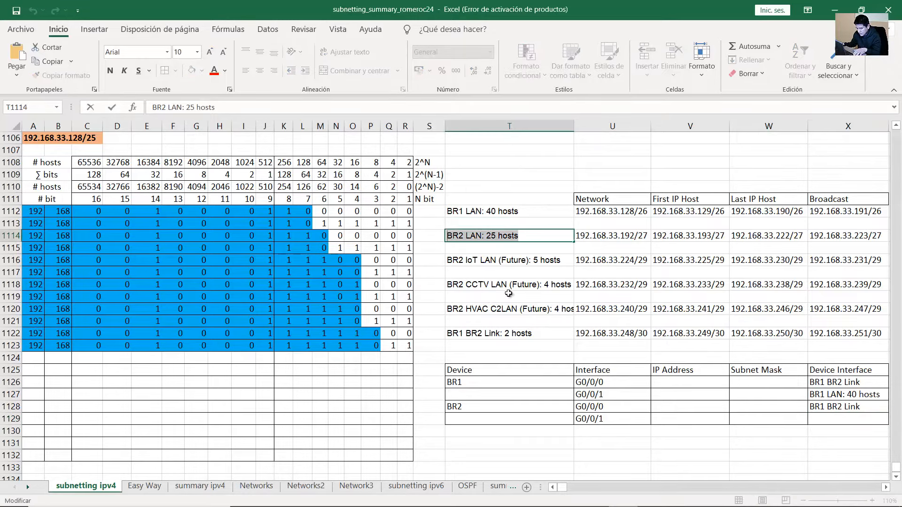
pyautogui.hotkey('ctrl', 'c')
pyautogui.click(829, 419)
pyautogui.hotkey('ctrl', 'v')
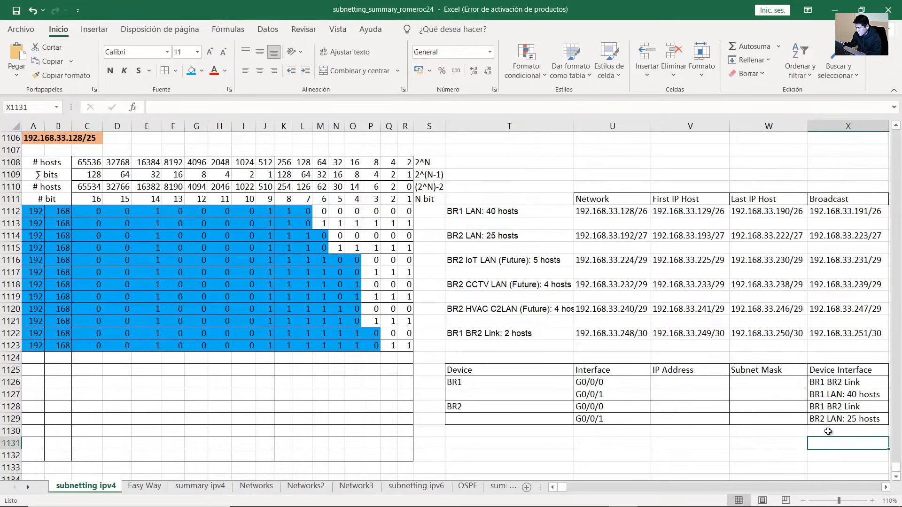
# Review BR1's G0/0/0 row against the BR1 BR2 Link subnet row
pyautogui.click(825, 385)
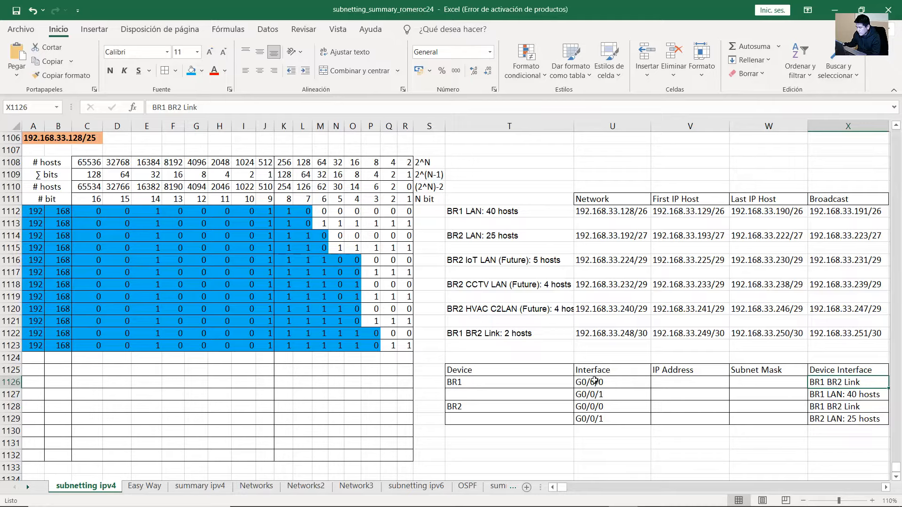
pyautogui.moveTo(514, 382); pyautogui.dragTo(587, 382)
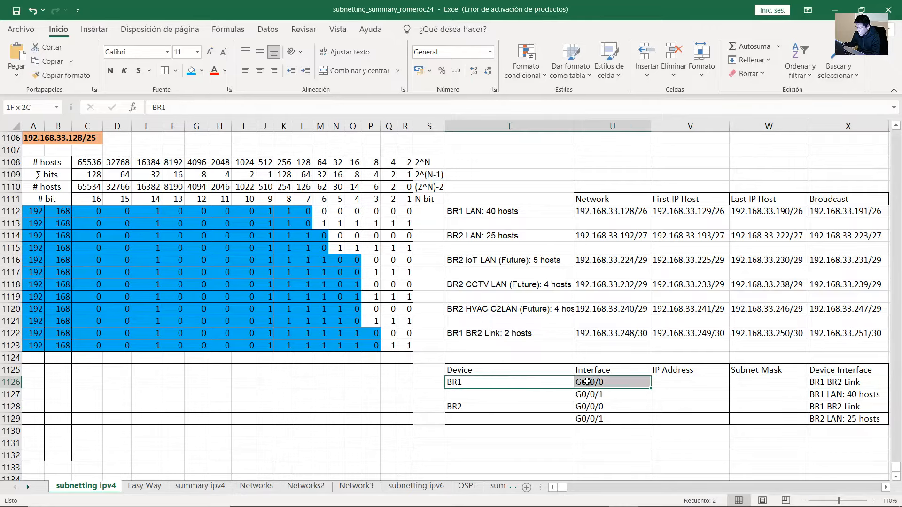
pyautogui.moveTo(482, 385); pyautogui.dragTo(602, 383)
pyautogui.click(826, 381)
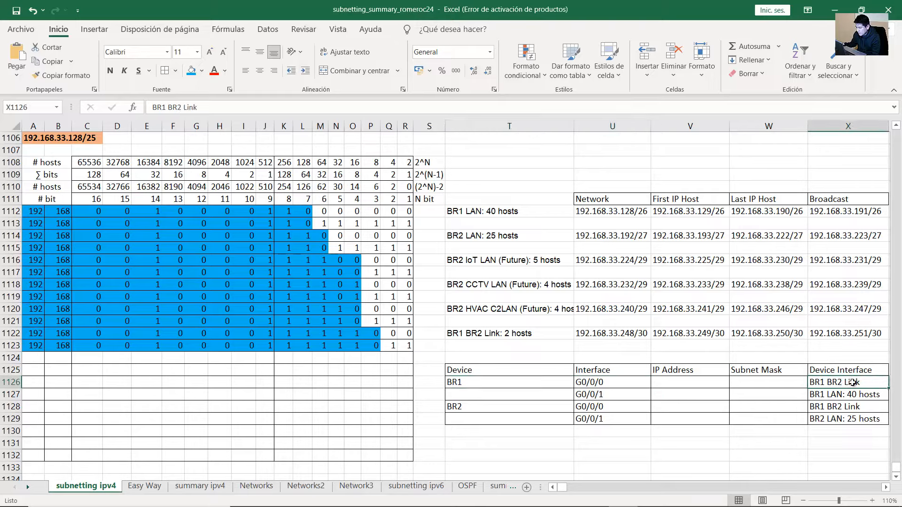
pyautogui.moveTo(516, 333); pyautogui.dragTo(865, 335)
# Paste the link's first host address 192.168.33.249 into BR1's G0/0/0 IP Address cell
pyautogui.click(708, 334)
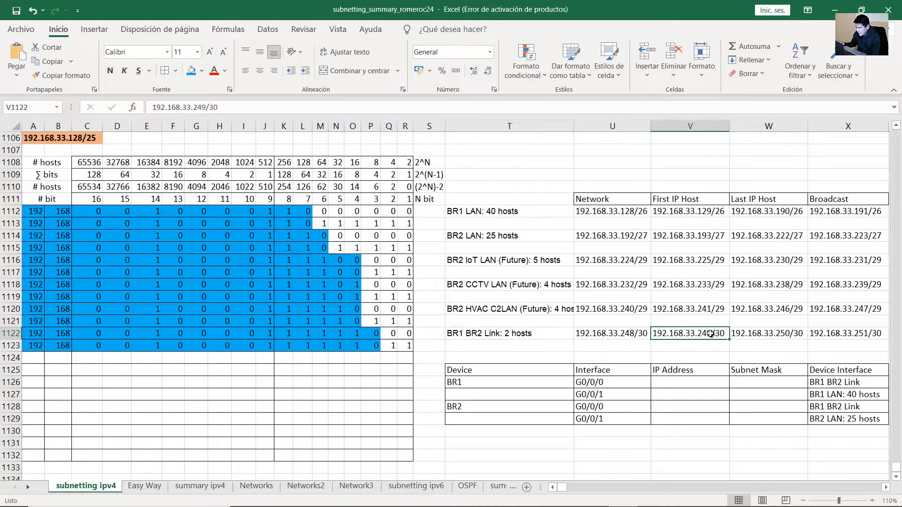
pyautogui.doubleClick(713, 334)
pyautogui.moveTo(711, 334); pyautogui.dragTo(653, 334)
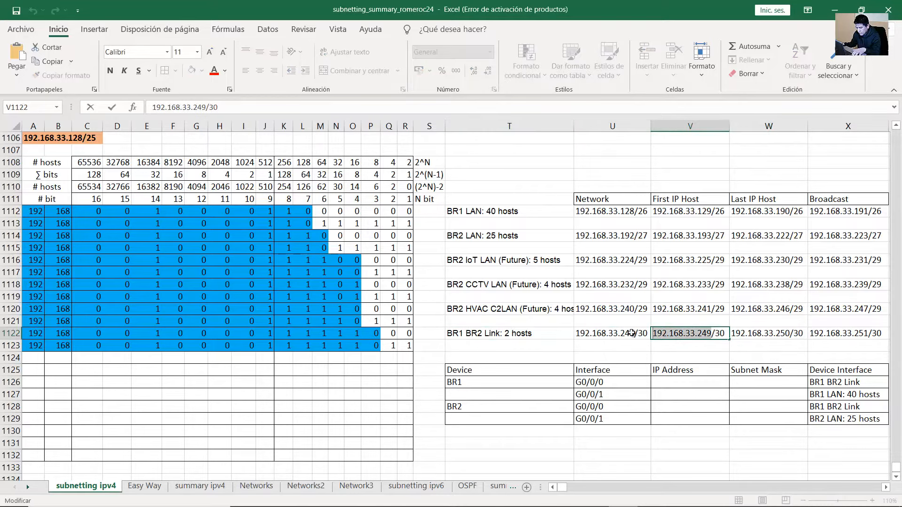
pyautogui.click(657, 382)
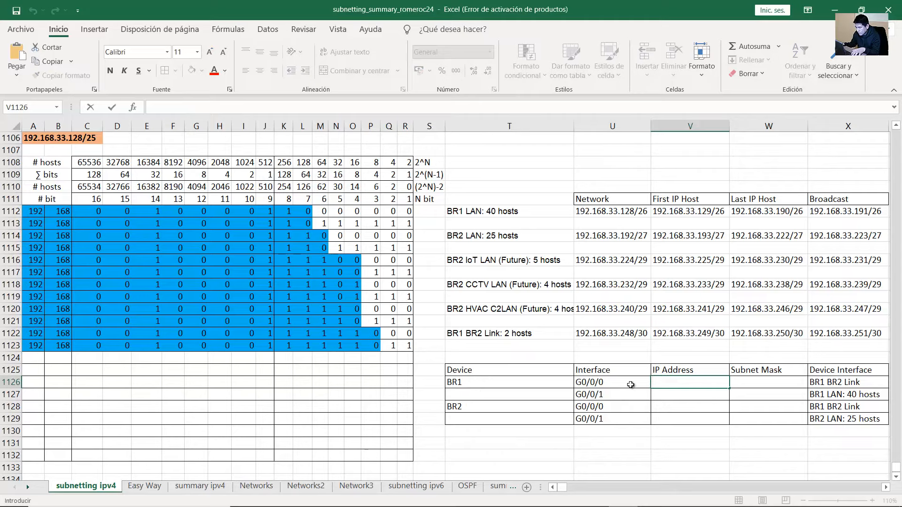
pyautogui.hotkey('ctrl', 'v')
pyautogui.click(737, 382)
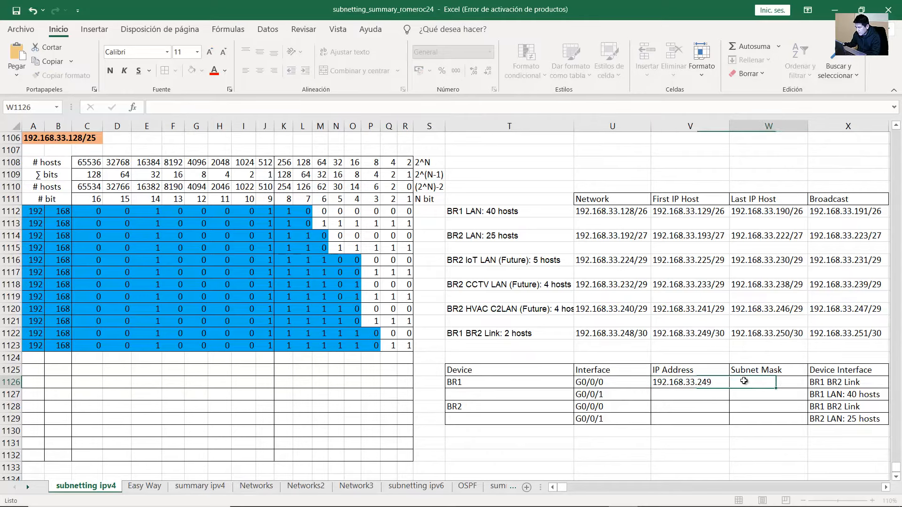
pyautogui.click(709, 334)
pyautogui.moveTo(694, 200); pyautogui.dragTo(701, 333)
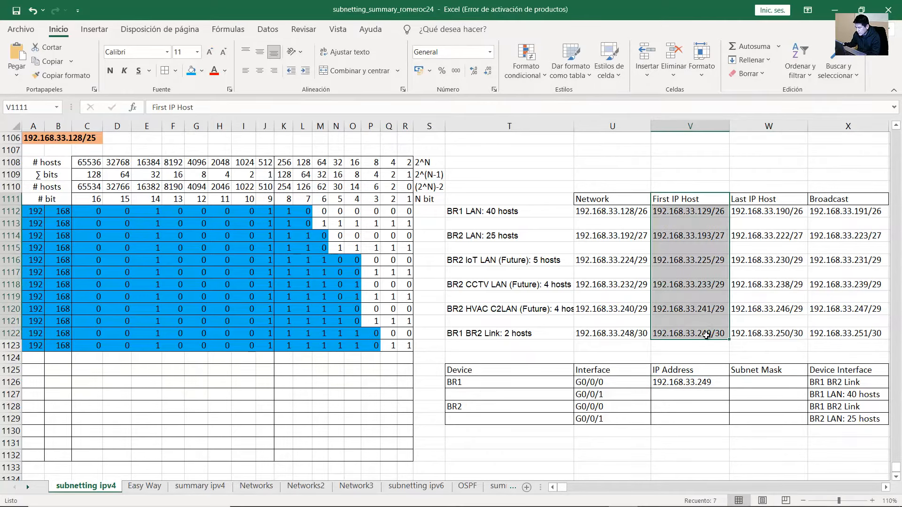
pyautogui.click(702, 333)
pyautogui.click(708, 382)
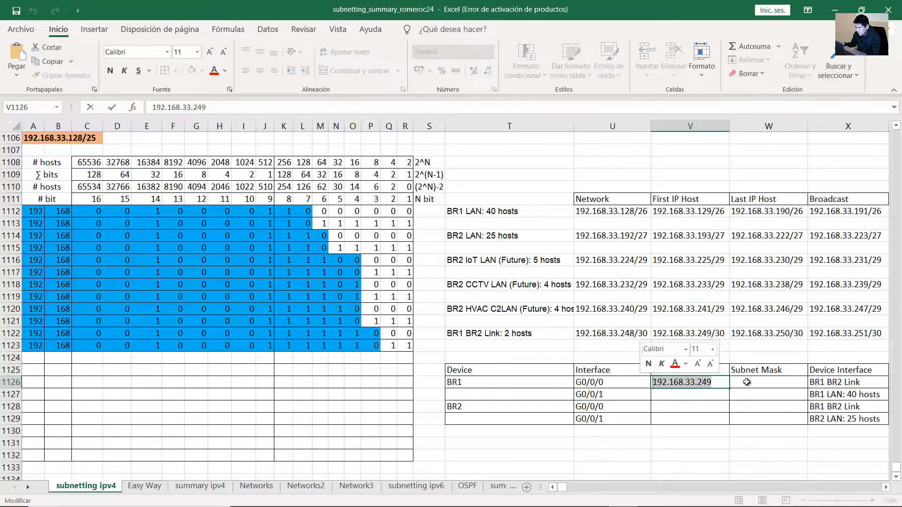
pyautogui.click(716, 333)
# Enter 255.255.255.252 as BR1's G0/0/0 subnet mask and select the address and mask together
pyautogui.click(743, 384)
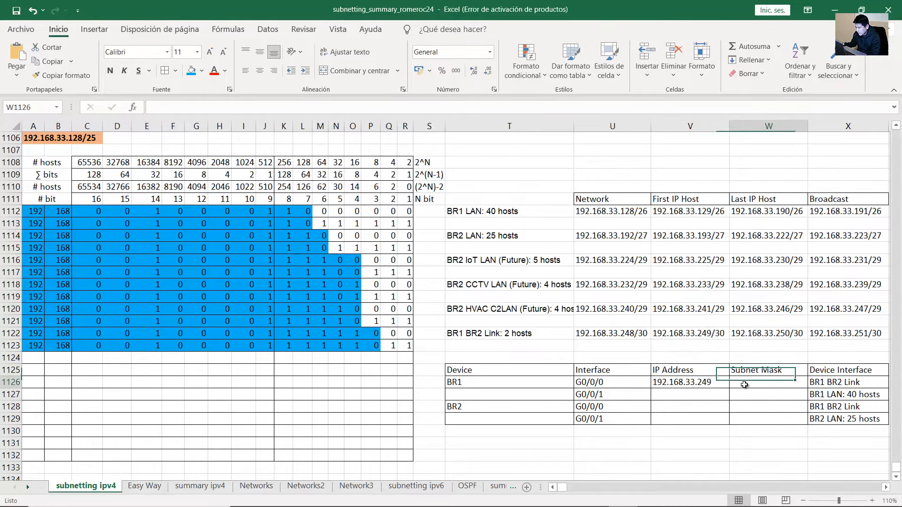
pyautogui.write('255.255.2')
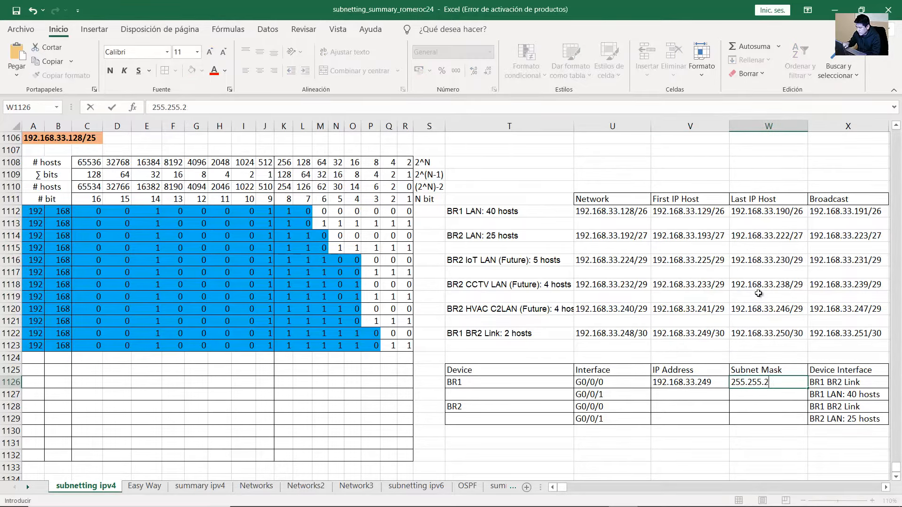
pyautogui.write('55.252')
pyautogui.press('Return')
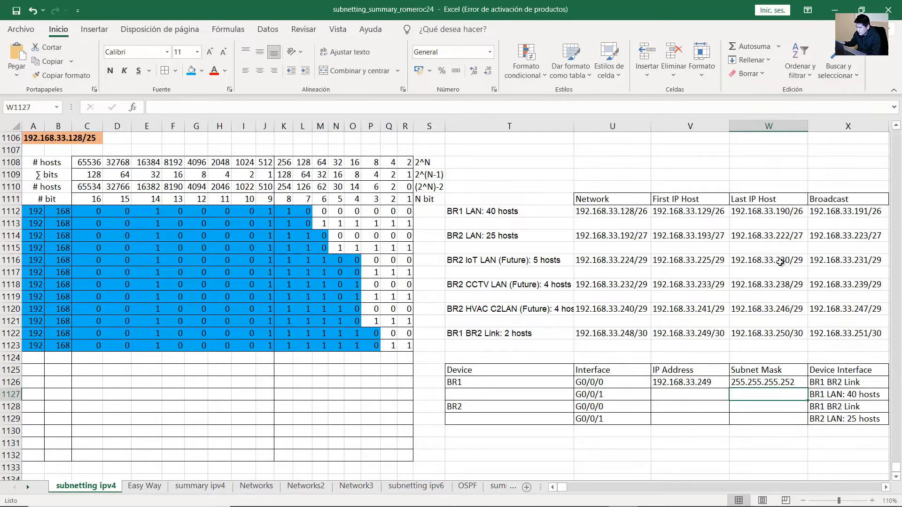
pyautogui.click(746, 386)
pyautogui.moveTo(696, 383); pyautogui.dragTo(759, 383)
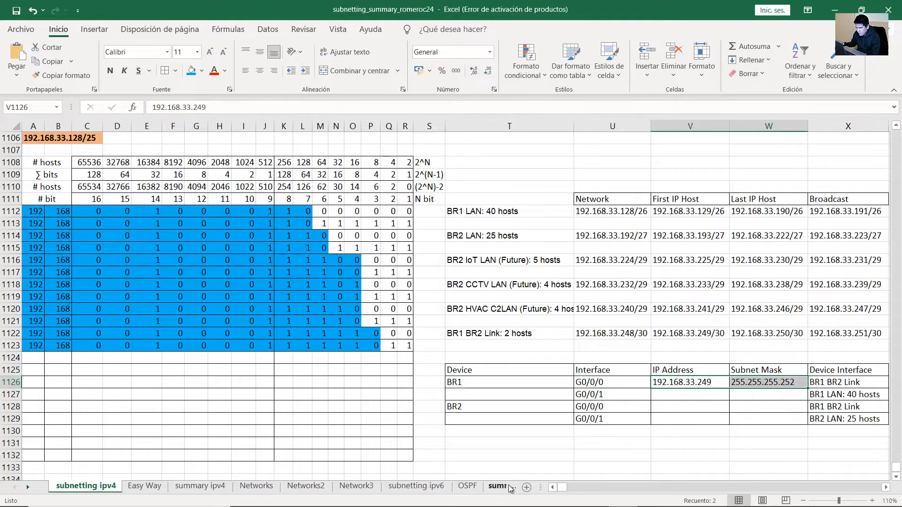
pyautogui.click(29, 488)
pyautogui.click(31, 489)
pyautogui.click(31, 489)
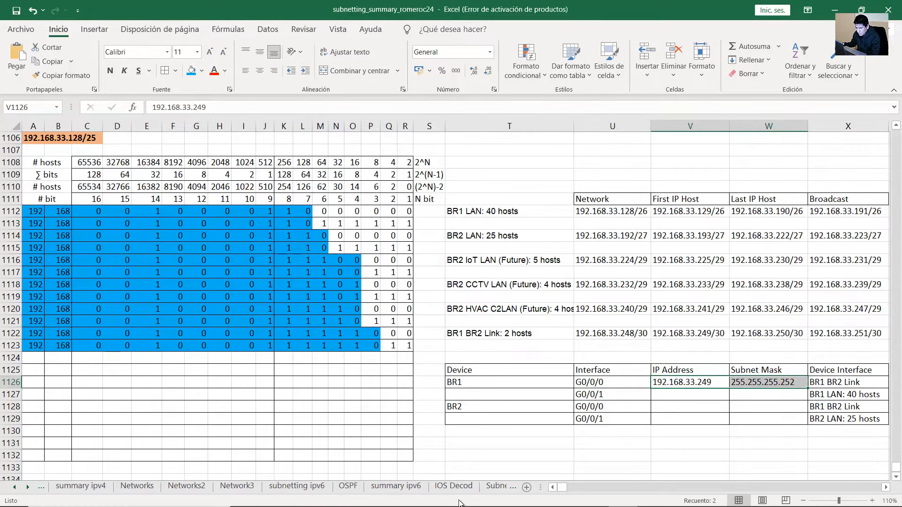
pyautogui.hotkey('ctrl', 'pagedown')
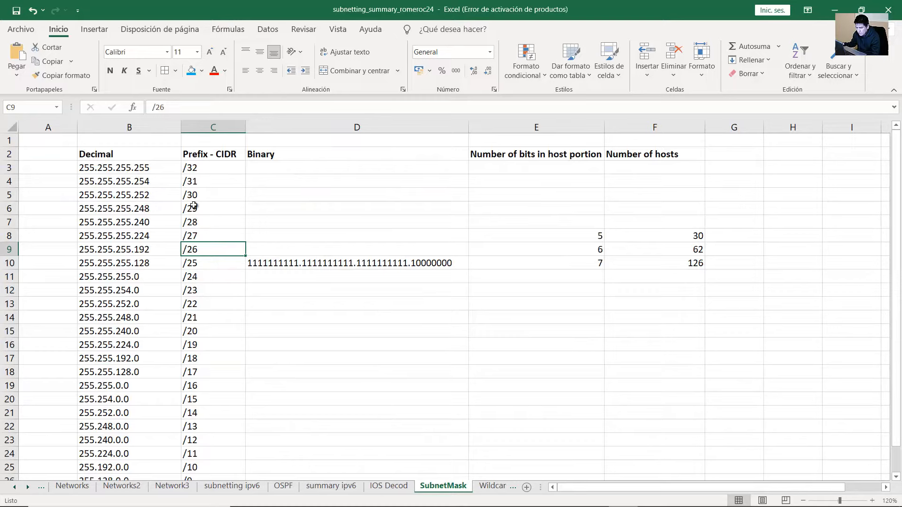
pyautogui.click(120, 198)
pyautogui.hotkey('shift', 'Right')
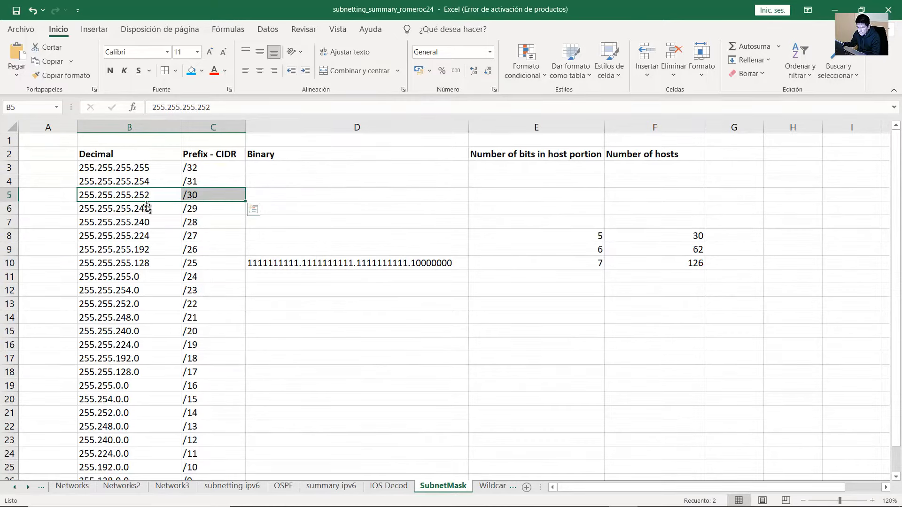
pyautogui.moveTo(142, 250); pyautogui.dragTo(186, 251)
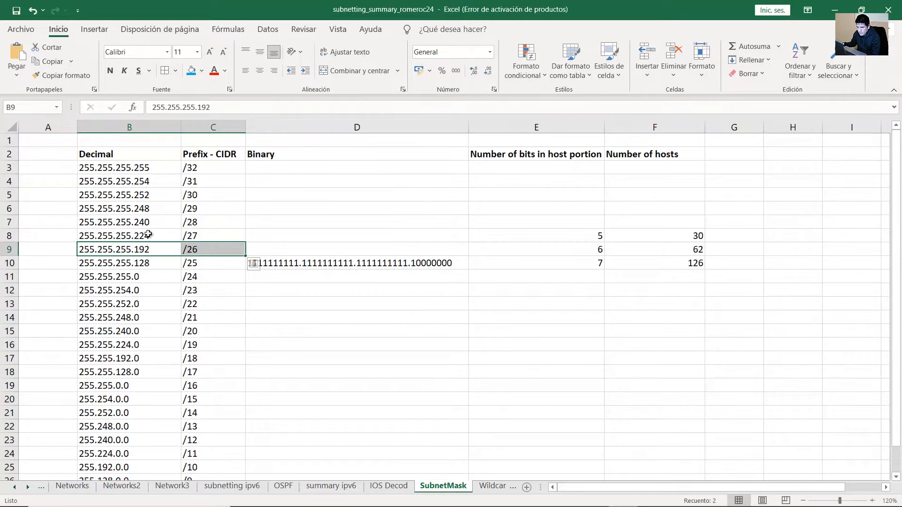
pyautogui.moveTo(144, 234); pyautogui.dragTo(195, 237)
pyautogui.click(154, 249)
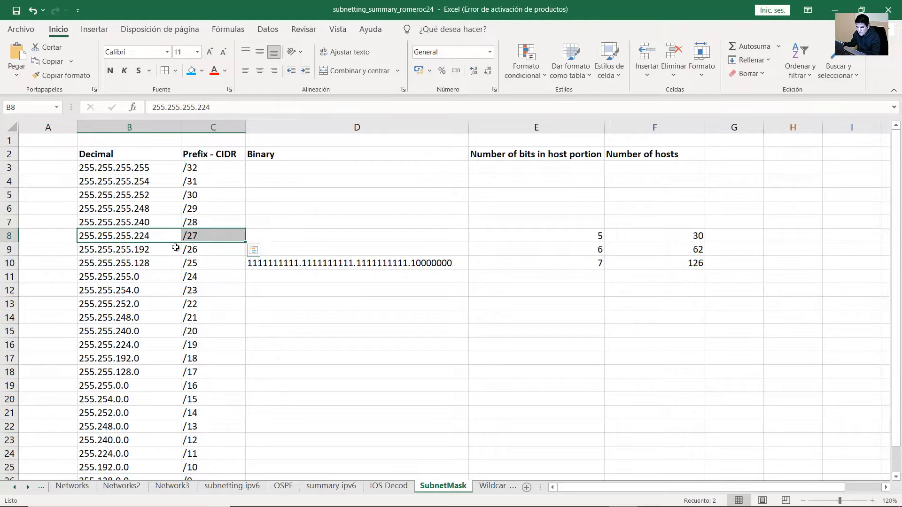
pyautogui.click(835, 10)
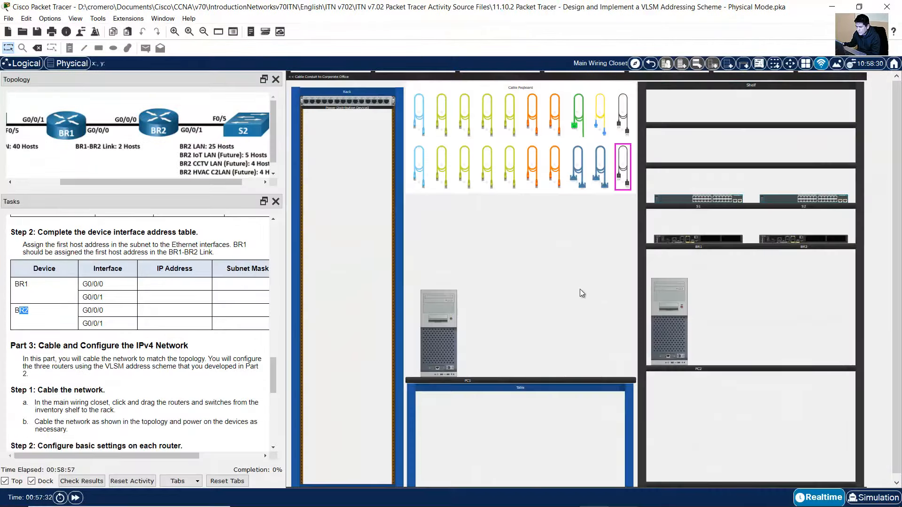
pyautogui.moveTo(592, 499)
pyautogui.click(619, 496)
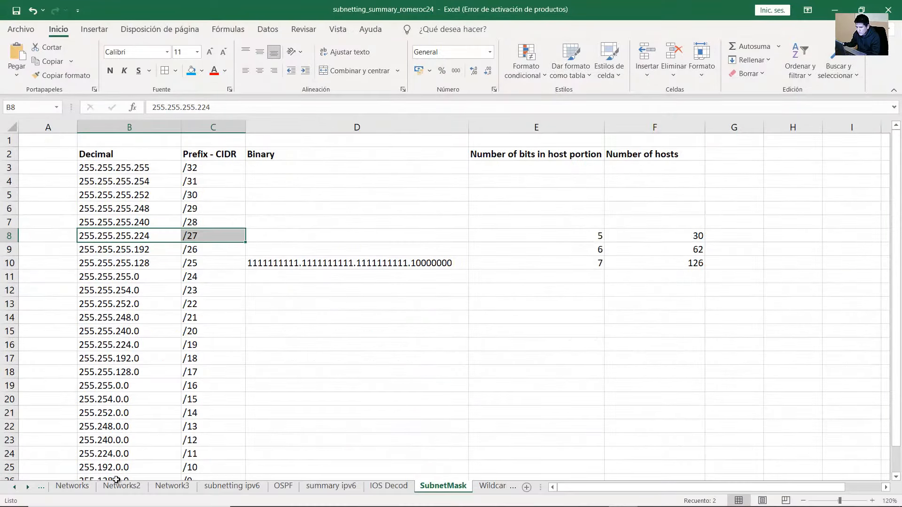
pyautogui.click(17, 488)
pyautogui.click(16, 488)
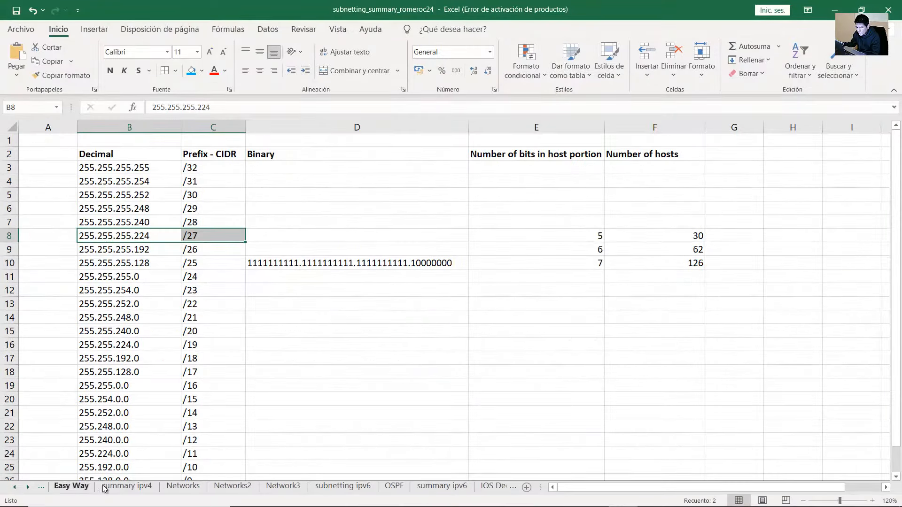
pyautogui.click(17, 489)
pyautogui.click(85, 486)
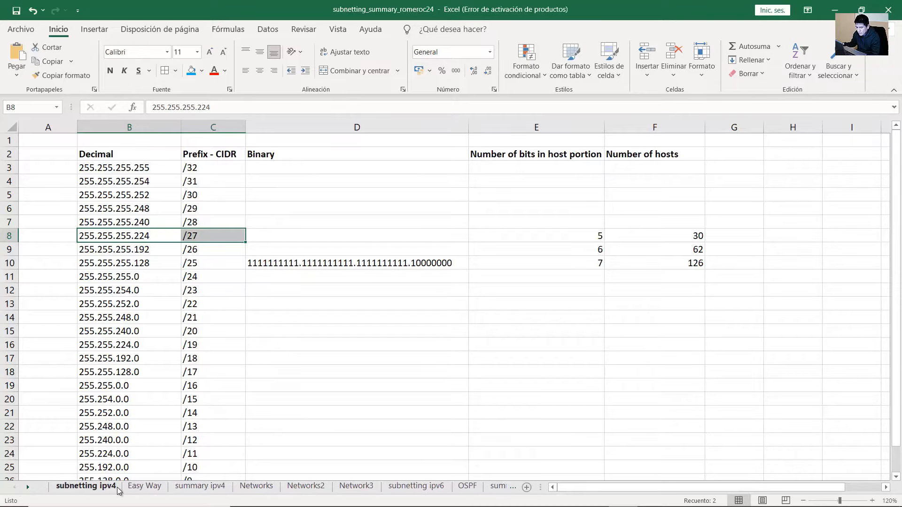
pyautogui.click(871, 395)
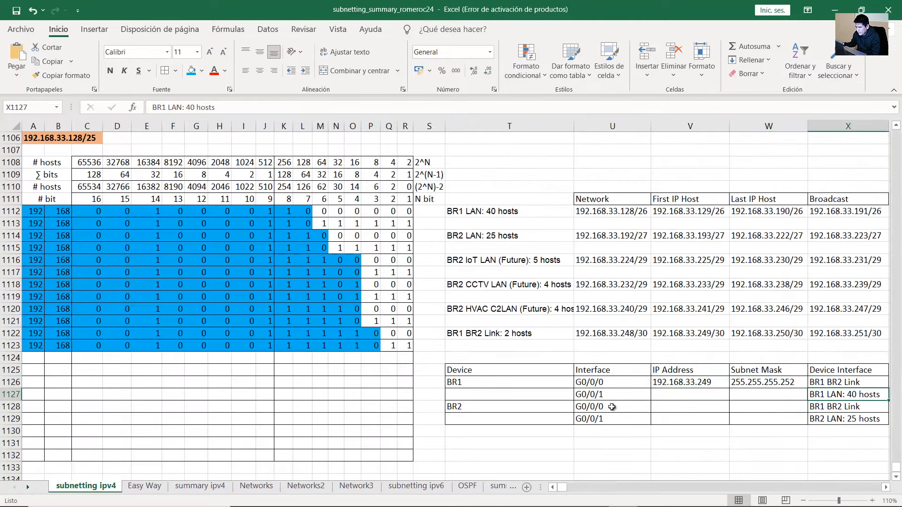
# Paste the link's last host address 192.168.33.250 into BR2's G0/0/0 IP Address cell
pyautogui.click(554, 410)
pyautogui.click(610, 410)
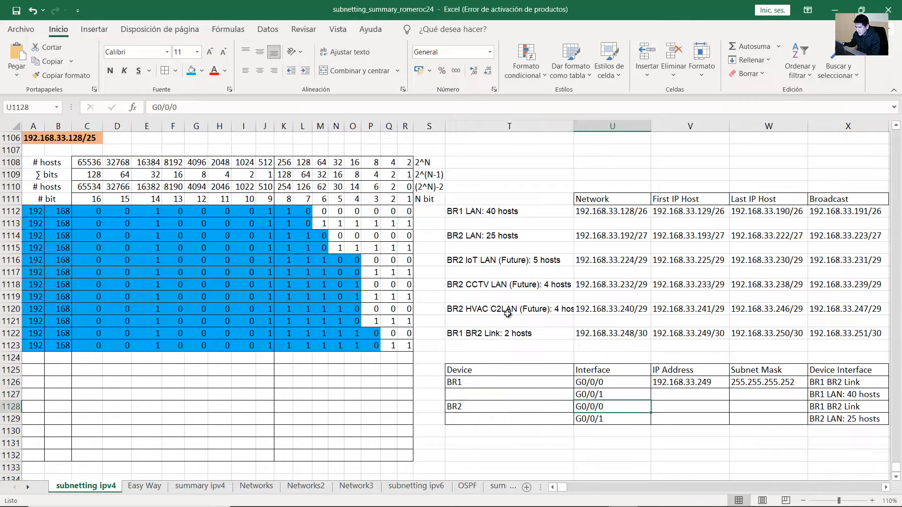
pyautogui.moveTo(498, 335); pyautogui.dragTo(776, 335)
pyautogui.doubleClick(777, 335)
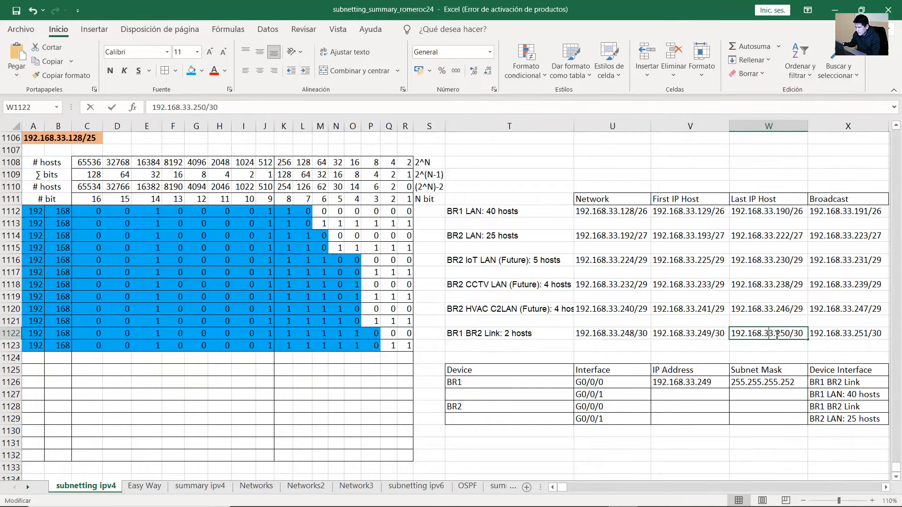
pyautogui.doubleClick(750, 334)
pyautogui.hotkey('ctrl', 'c')
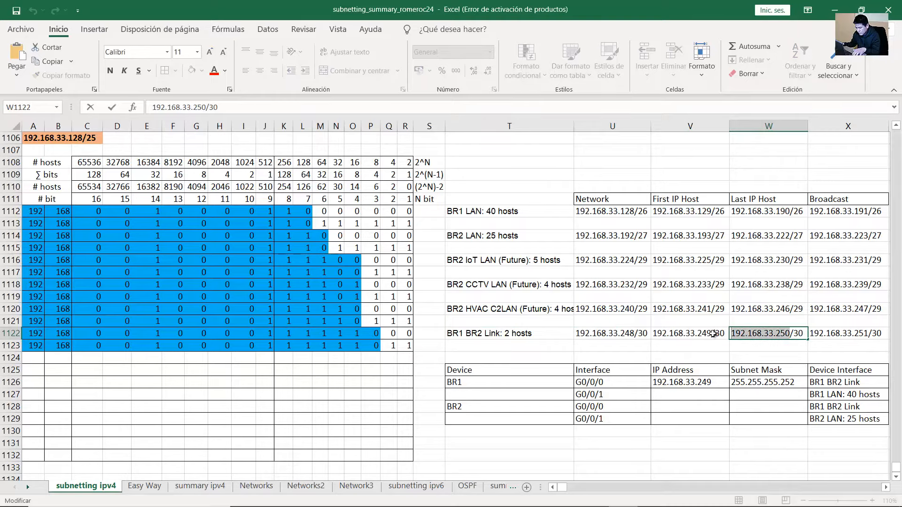
pyautogui.click(705, 406)
pyautogui.hotkey('ctrl', 'v')
# Copy BR1's 255.255.255.252 mask into BR2's G0/0/0 subnet mask cell
pyautogui.click(764, 382)
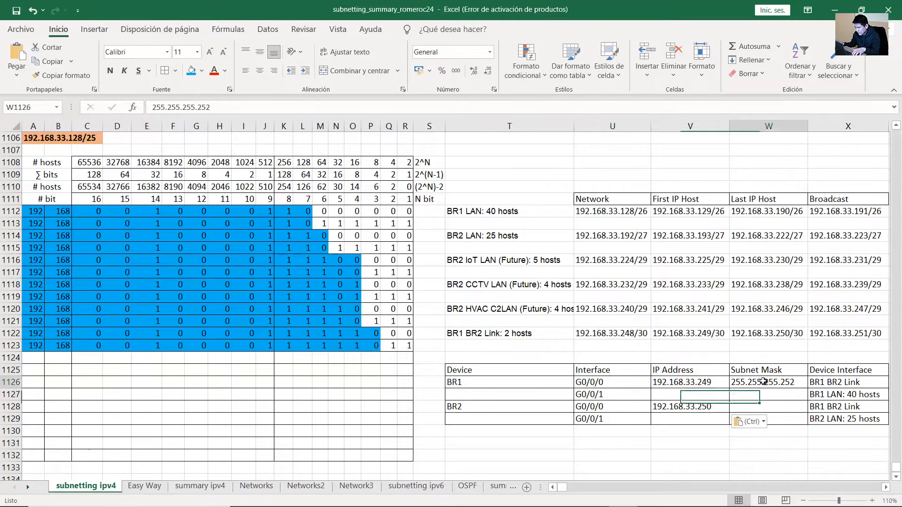
pyautogui.hotkey('ctrl', 'c')
pyautogui.click(779, 406)
pyautogui.hotkey('ctrl', 'v')
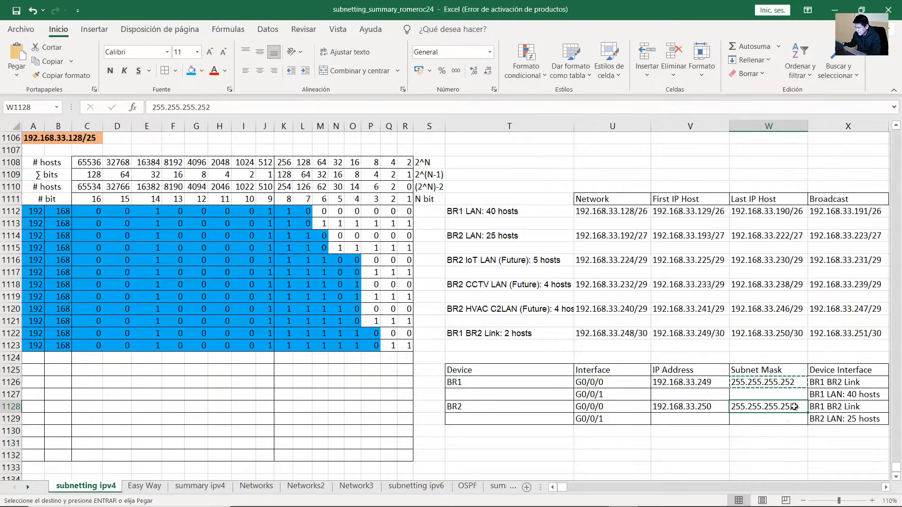
pyautogui.scroll(1, 782, 414)
pyautogui.scroll(-1, 782, 425)
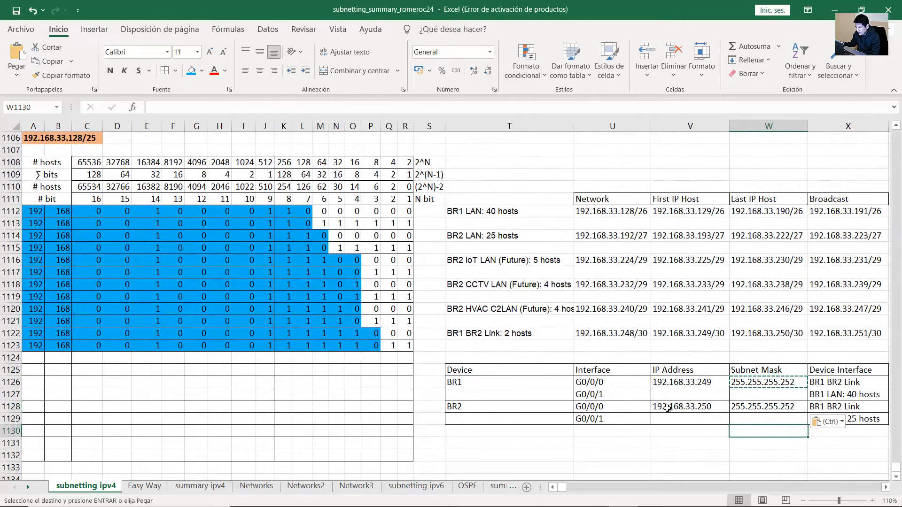
# Check the BR1 LAN: 40 hosts row, and reread the first-host-address rule in Packet Tracer
pyautogui.click(590, 396)
pyautogui.click(841, 396)
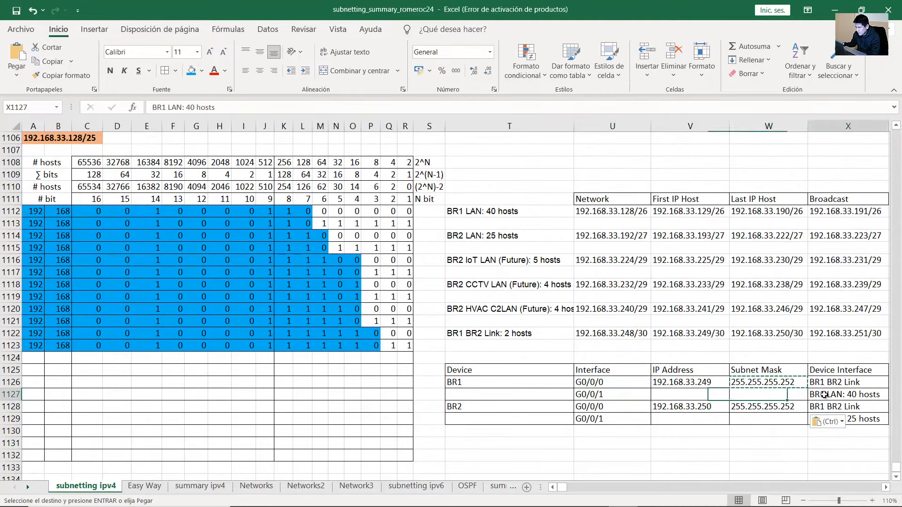
pyautogui.doubleClick(845, 396)
pyautogui.moveTo(882, 397); pyautogui.dragTo(800, 399)
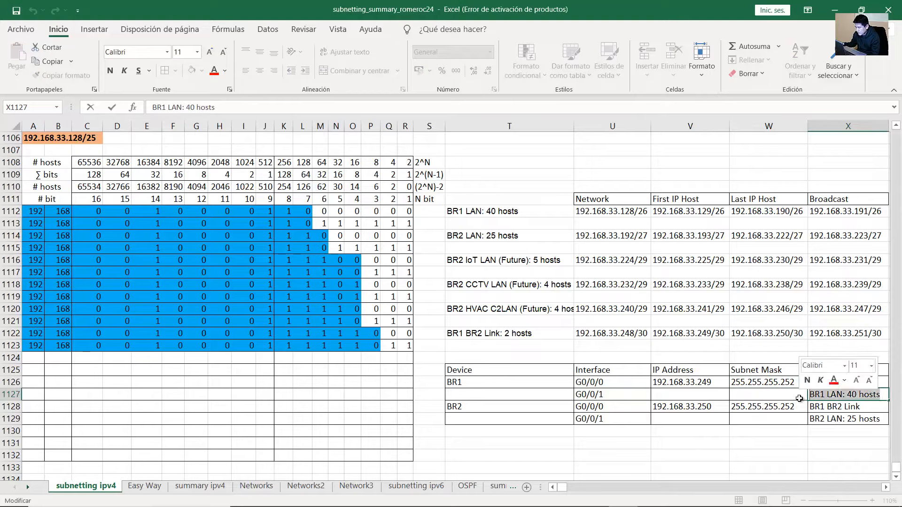
pyautogui.click(837, 397)
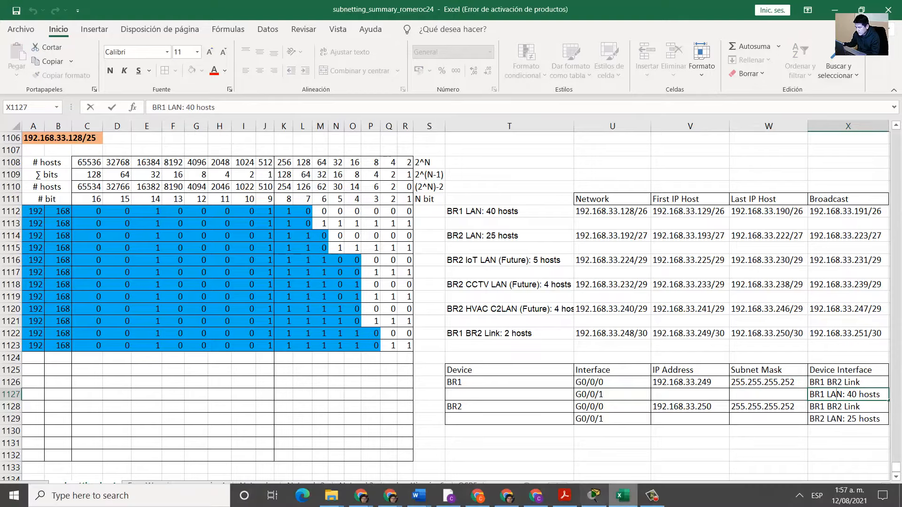
pyautogui.click(603, 500)
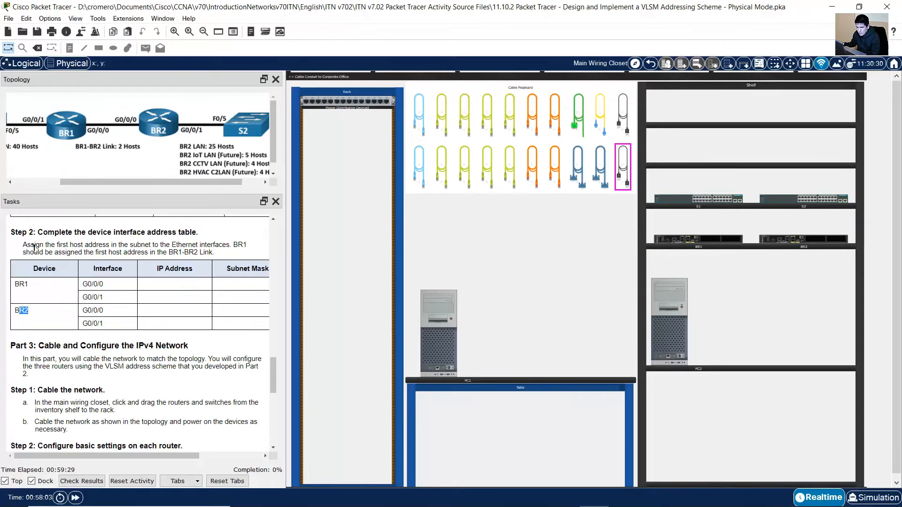
pyautogui.moveTo(27, 245); pyautogui.dragTo(219, 244)
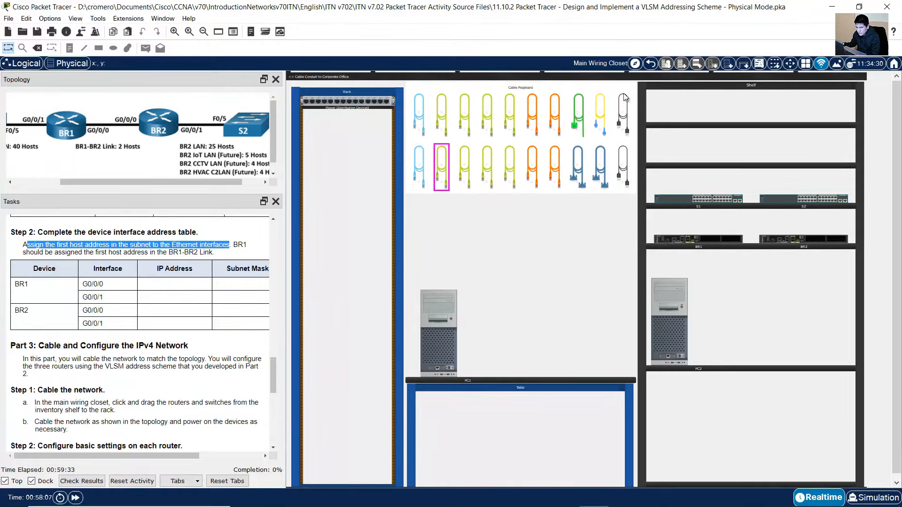
pyautogui.click(832, 7)
# Check BR1's G0/0/1 interface and its BR1 LAN: 40 hosts description
pyautogui.click(683, 398)
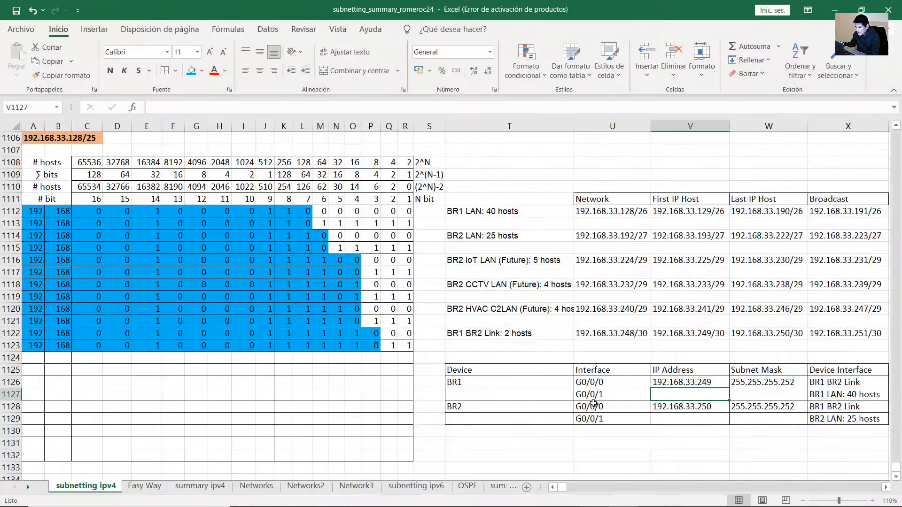
pyautogui.click(484, 389)
pyautogui.doubleClick(585, 397)
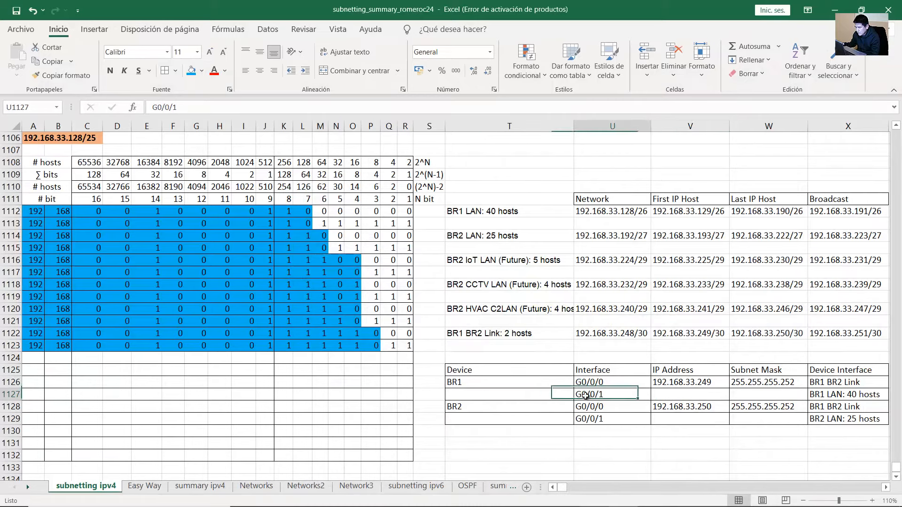
pyautogui.moveTo(620, 396); pyautogui.dragTo(576, 396)
pyautogui.click(857, 394)
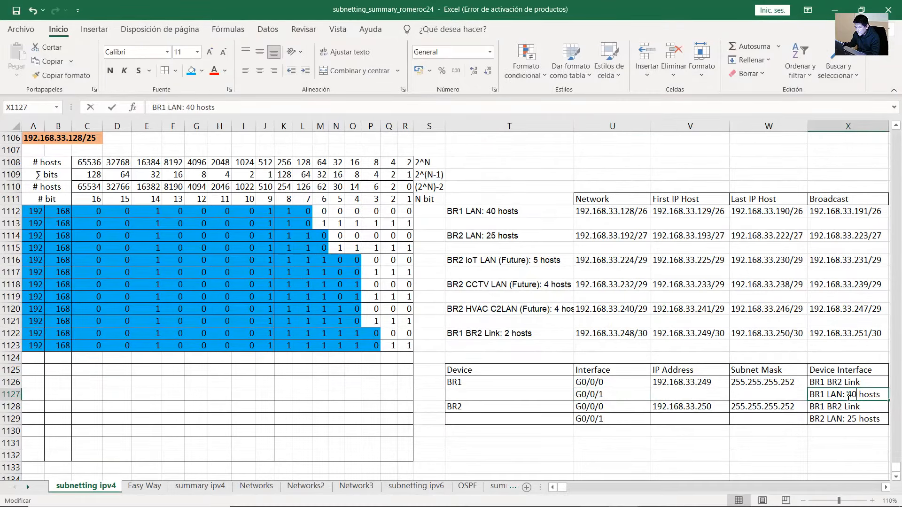
pyautogui.doubleClick(815, 396)
pyautogui.moveTo(815, 396); pyautogui.dragTo(883, 397)
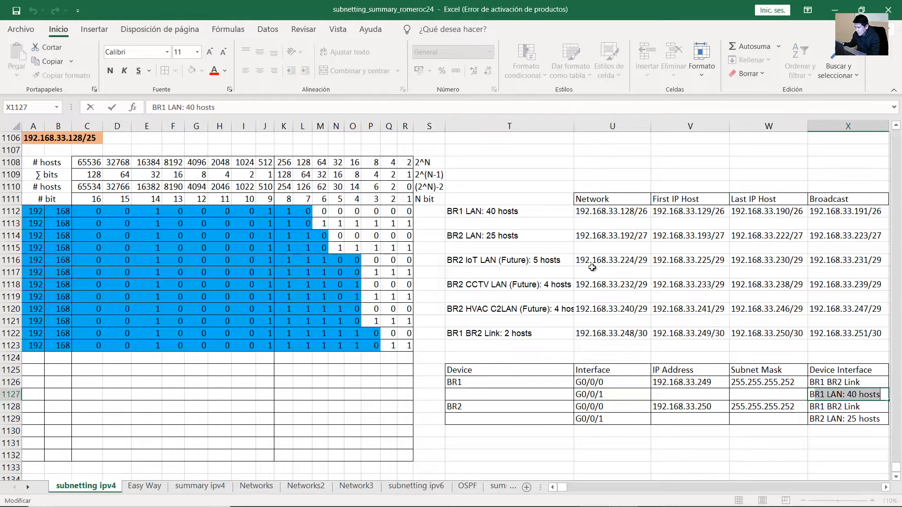
# Copy first host 192.168.33.129 from the BR1 LAN subnet row into BR1's G0/0/1 address
pyautogui.moveTo(498, 212); pyautogui.dragTo(869, 212)
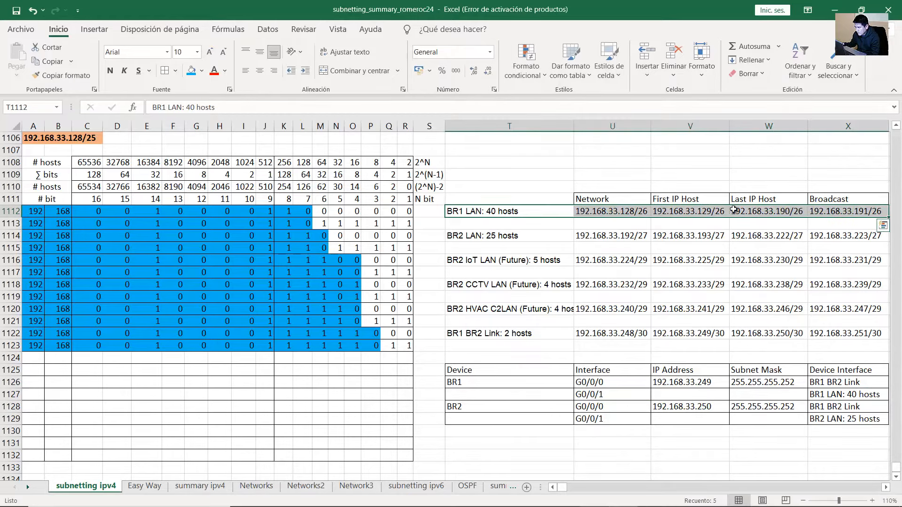
pyautogui.click(712, 211)
pyautogui.doubleClick(711, 211)
pyautogui.moveTo(712, 211); pyautogui.dragTo(641, 213)
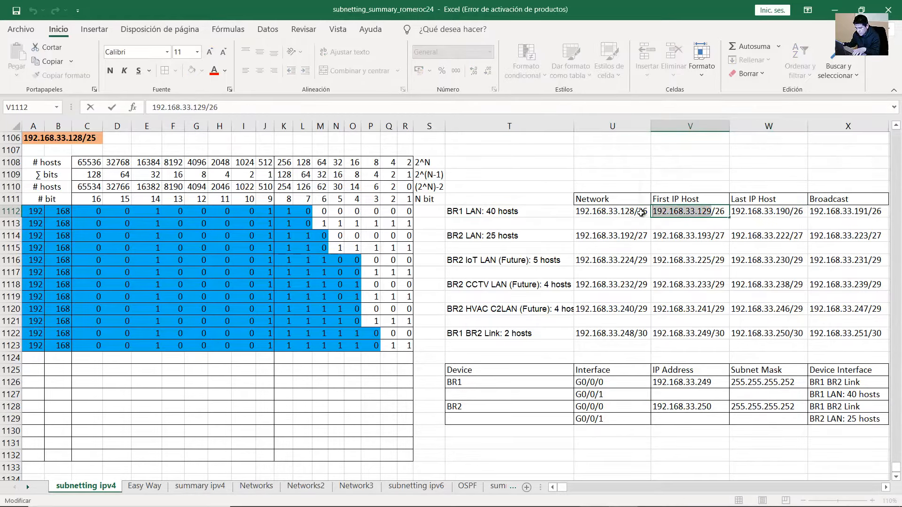
pyautogui.hotkey('ctrl', 'c')
pyautogui.click(681, 394)
pyautogui.hotkey('ctrl', 'v')
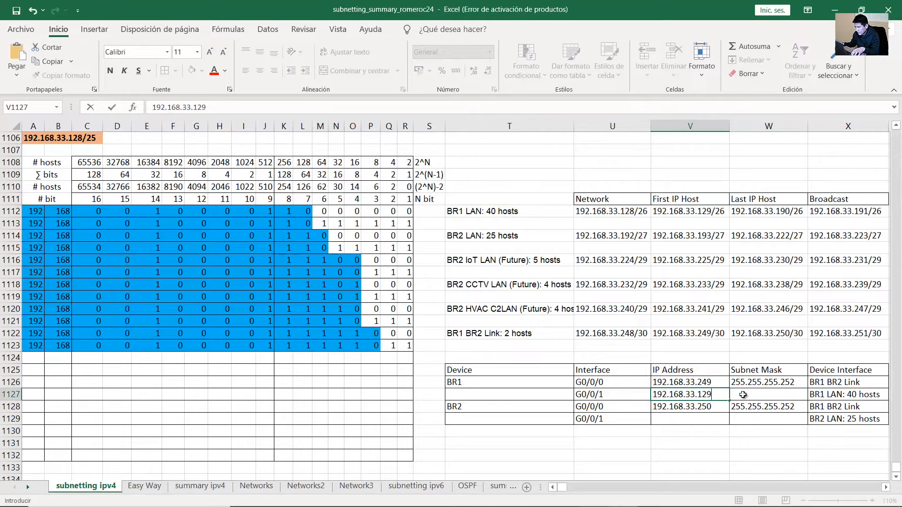
# Enter 255.255.255.192, matching the /26 prefix, as BR1's G0/0/1 subnet mask
pyautogui.click(719, 212)
pyautogui.doubleClick(719, 212)
pyautogui.doubleClick(720, 212)
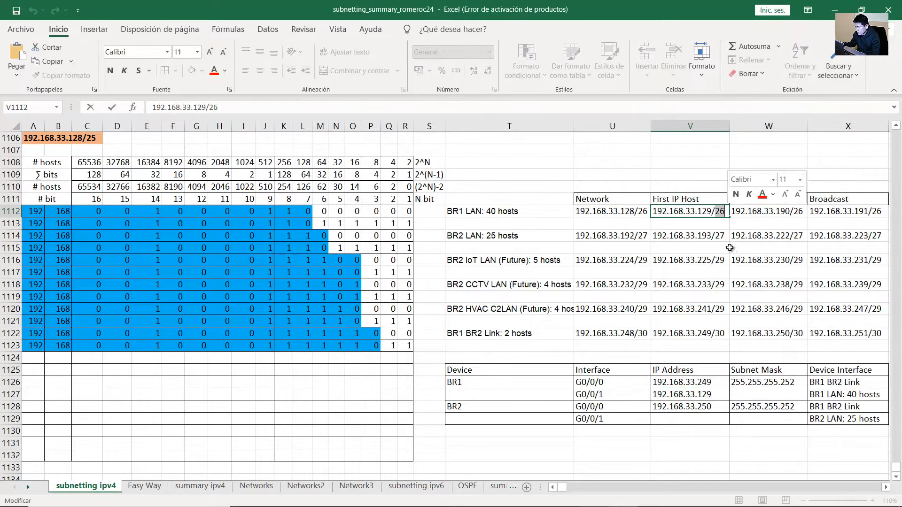
pyautogui.click(766, 393)
pyautogui.write('255.255.255.192')
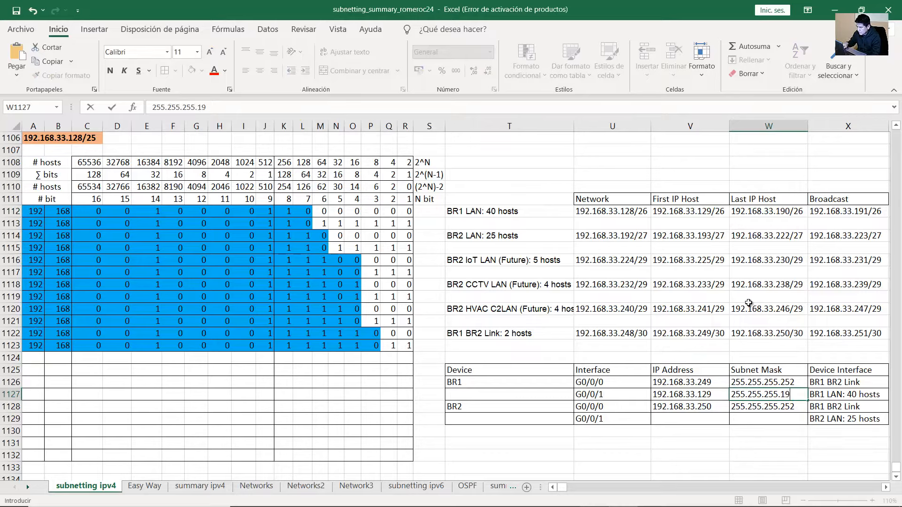
pyautogui.press('Return')
# Put BR2 LAN's first host 192.168.33.193 into BR2's G0/0/1 address cell
pyautogui.click(508, 411)
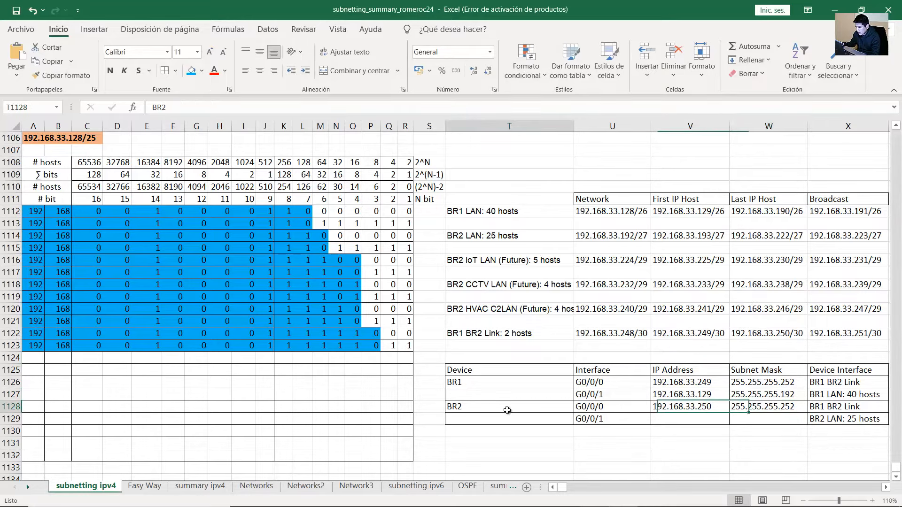
pyautogui.click(830, 419)
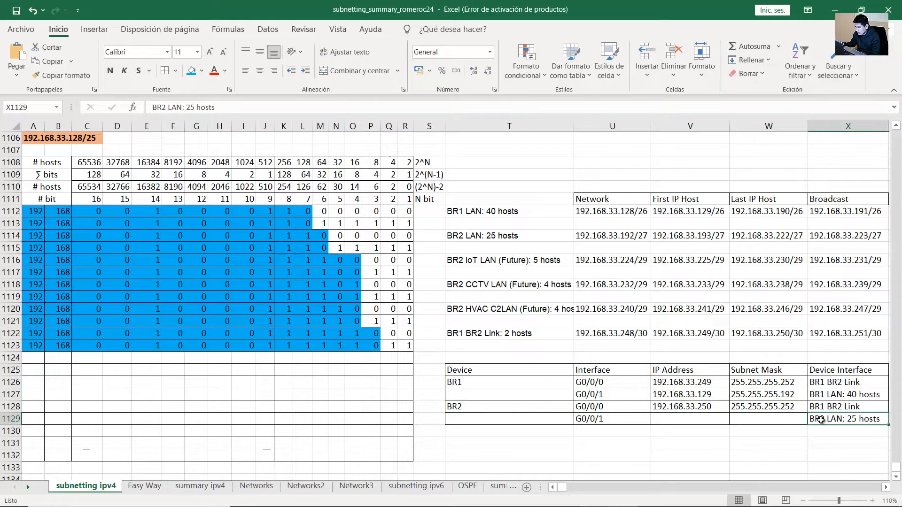
pyautogui.doubleClick(817, 420)
pyautogui.moveTo(817, 421); pyautogui.dragTo(882, 420)
pyautogui.click(519, 228)
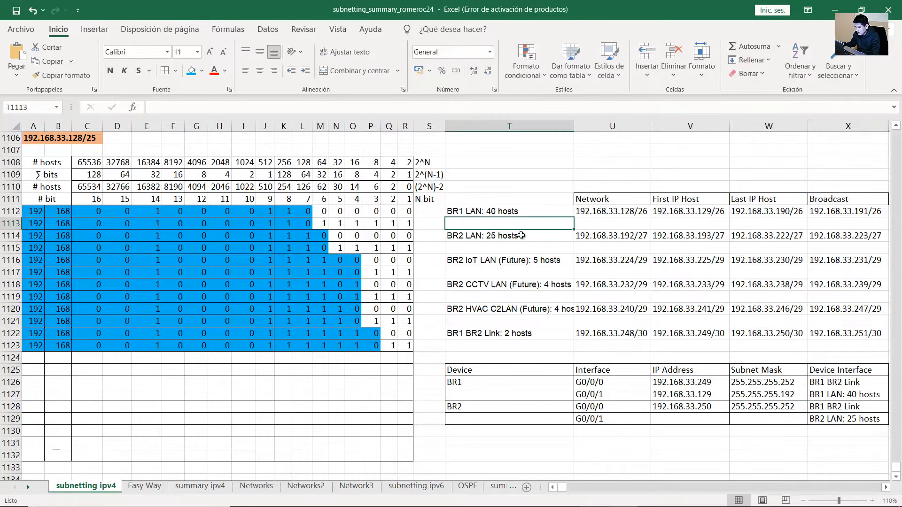
pyautogui.moveTo(563, 239); pyautogui.dragTo(629, 236)
pyautogui.doubleClick(687, 236)
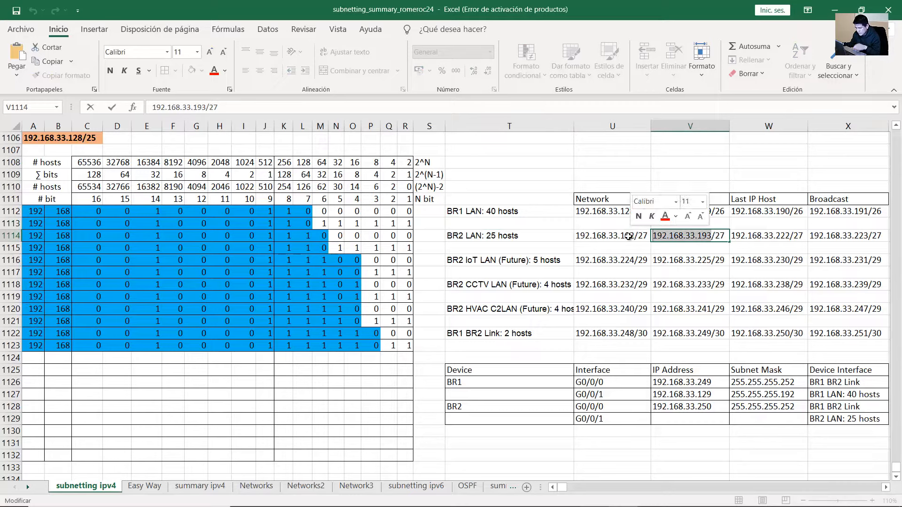
pyautogui.doubleClick(704, 419)
pyautogui.hotkey('ctrl', 'v')
# Enter 255.255.255.224 for the /27 as BR2's G0/0/1 mask and review the table
pyautogui.doubleClick(722, 239)
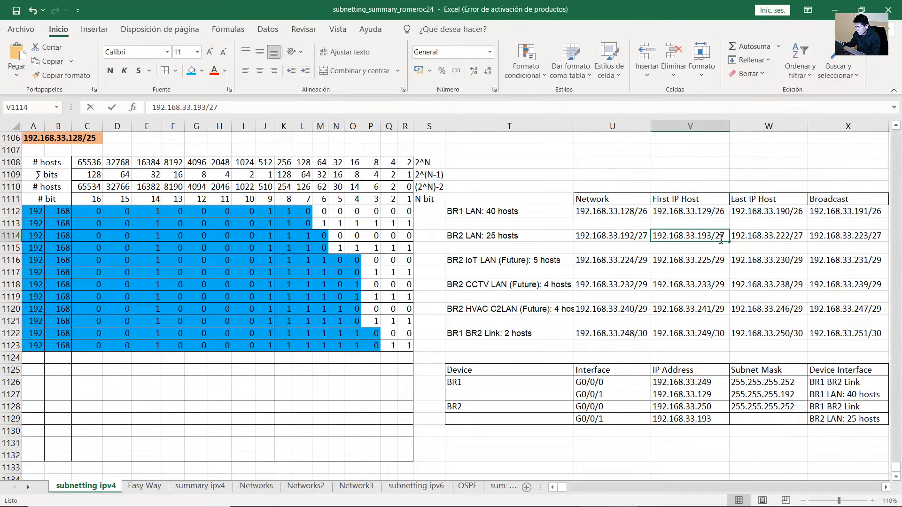
pyautogui.moveTo(725, 238); pyautogui.dragTo(717, 241)
pyautogui.click(787, 424)
pyautogui.write('255.255.255')
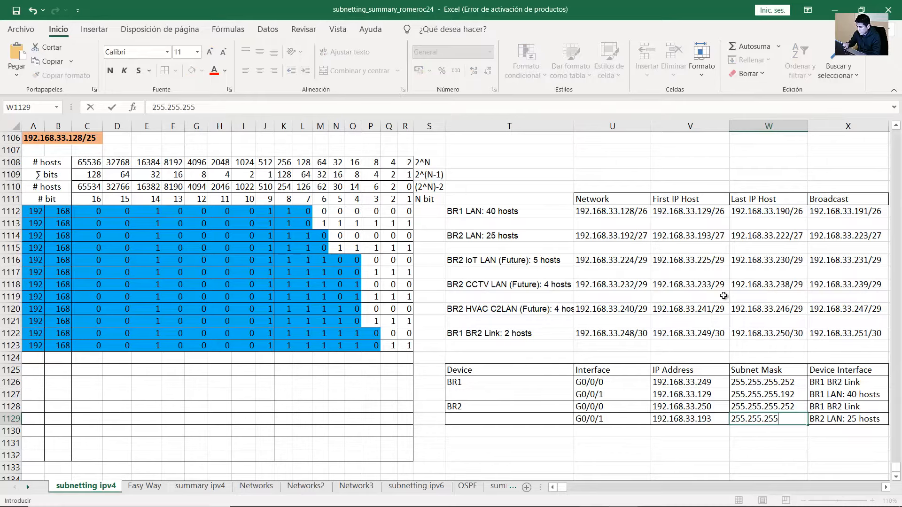
pyautogui.write('.224')
pyautogui.press('Return')
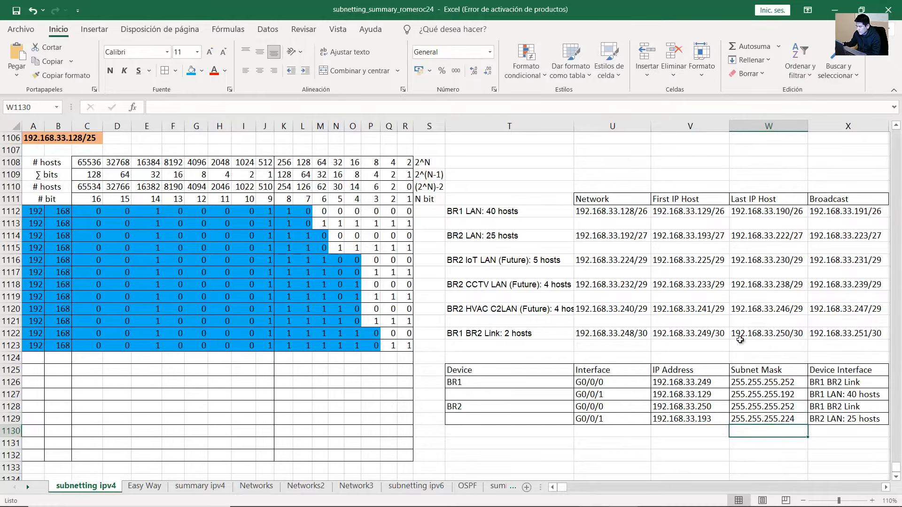
pyautogui.click(782, 420)
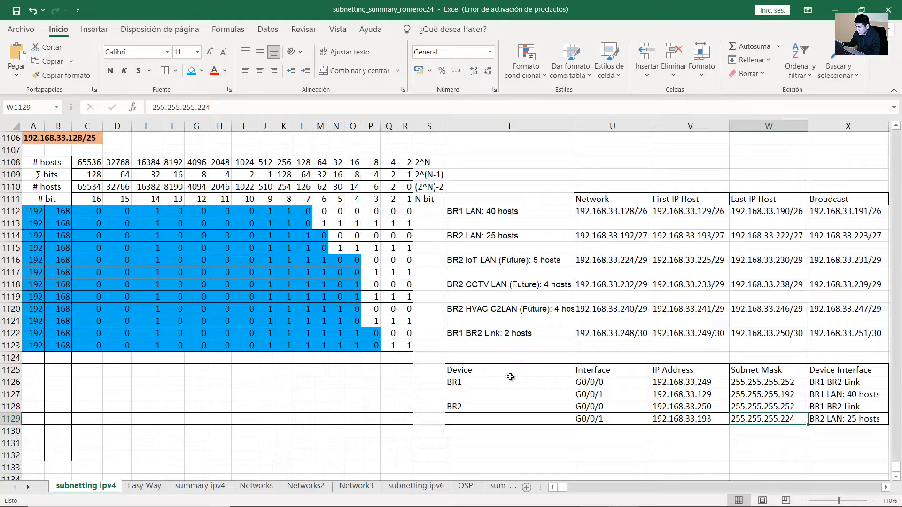
pyautogui.moveTo(510, 377)
pyautogui.mouseDown()
pyautogui.moveTo(861, 419)
pyautogui.moveTo(836, 416)
pyautogui.mouseUp()
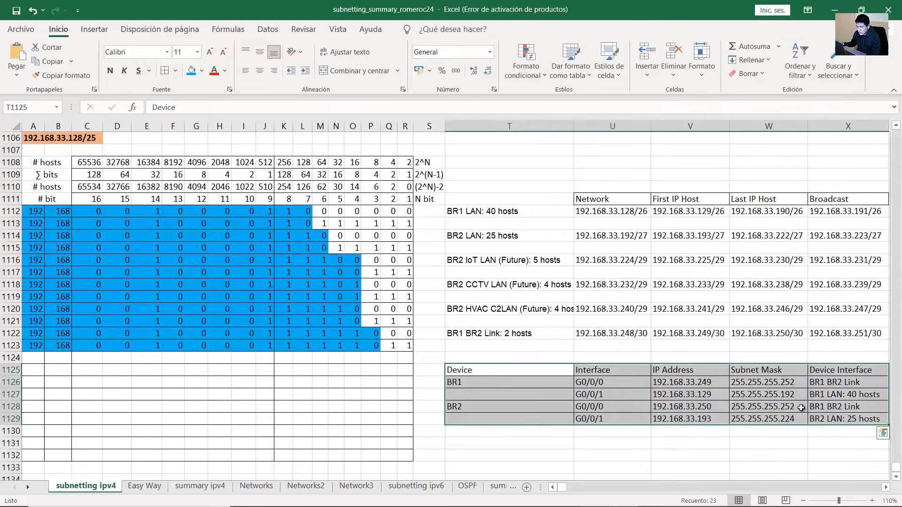
pyautogui.click(732, 395)
# Read the Part 3 Step 1 instruction to rack the devices in the Tasks pane
pyautogui.click(593, 493)
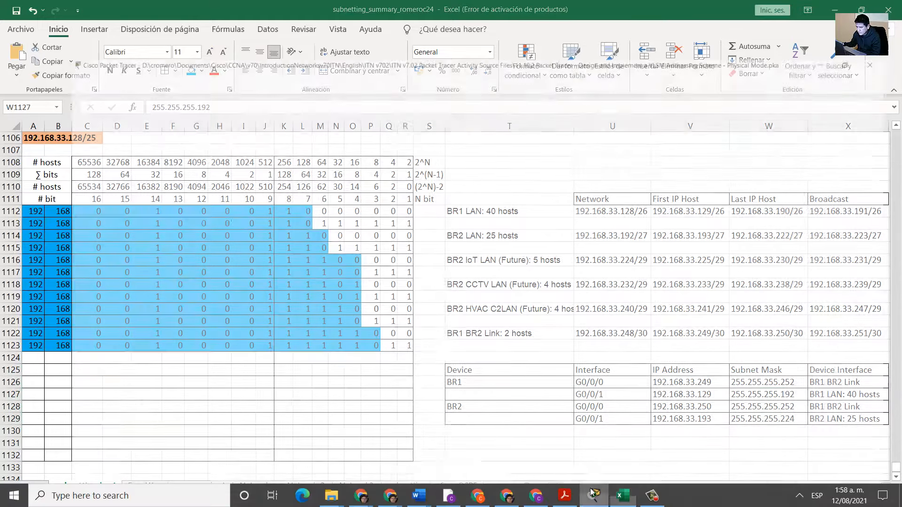
pyautogui.scroll(-3, 194, 332)
pyautogui.moveTo(46, 236); pyautogui.dragTo(155, 241)
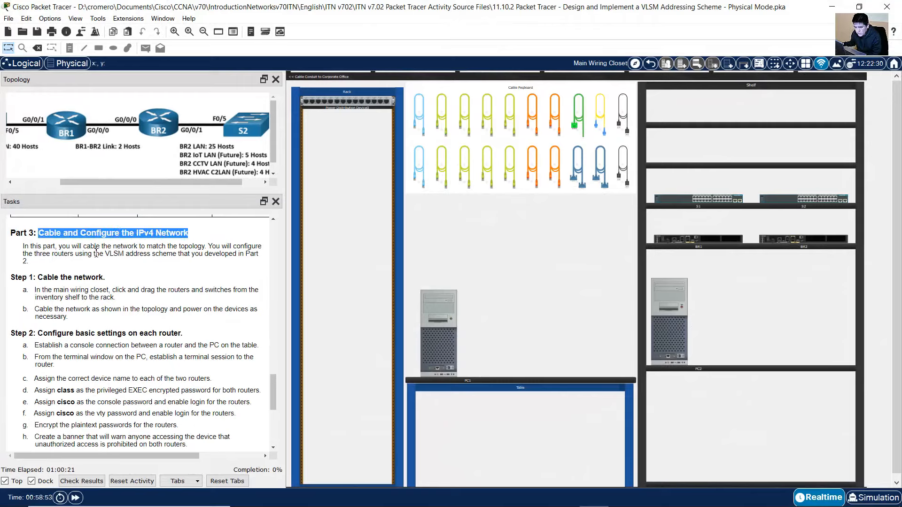
pyautogui.moveTo(43, 278); pyautogui.dragTo(110, 281)
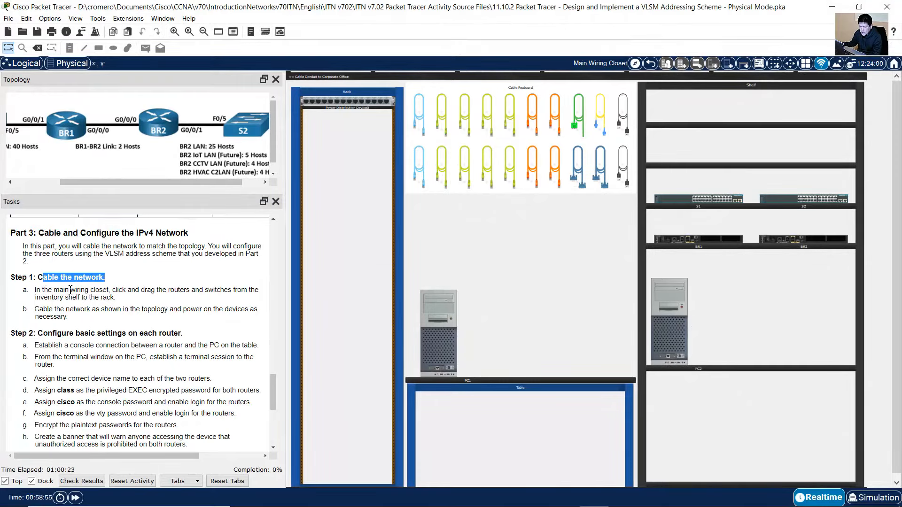
pyautogui.moveTo(43, 290); pyautogui.dragTo(117, 299)
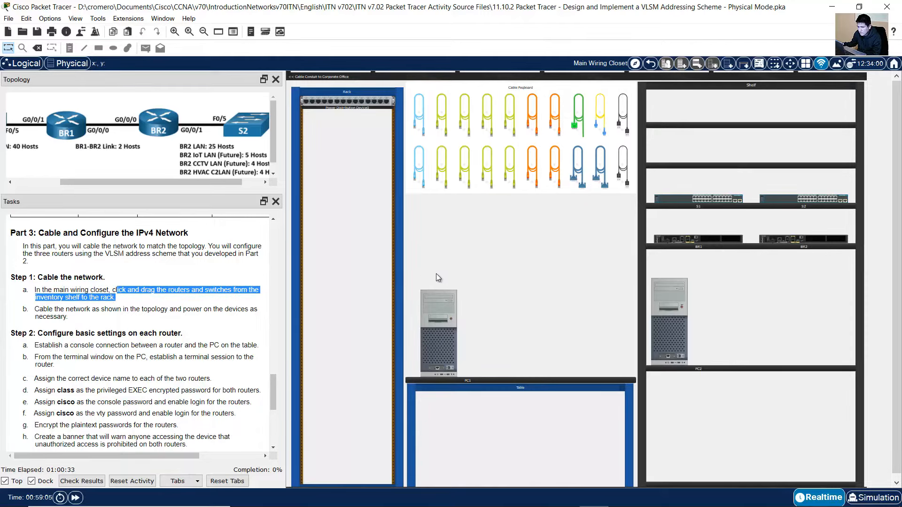
# Zoom into the Physical view shelf, try picking up BR1, BR2, S1 and S2, then zoom out
pyautogui.click(418, 116)
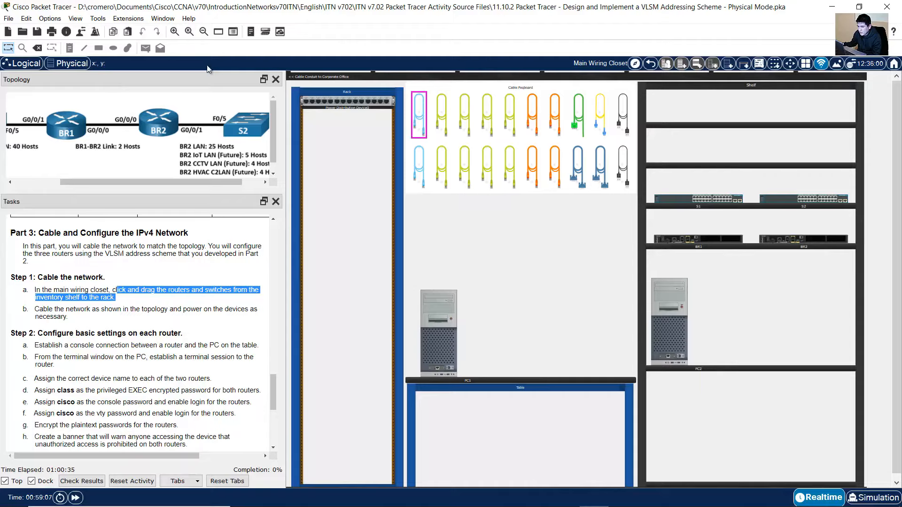
pyautogui.click(174, 33)
pyautogui.click(174, 33)
pyautogui.moveTo(549, 483); pyautogui.dragTo(814, 476)
pyautogui.moveTo(627, 360); pyautogui.dragTo(633, 344)
pyautogui.moveTo(790, 356); pyautogui.dragTo(789, 342)
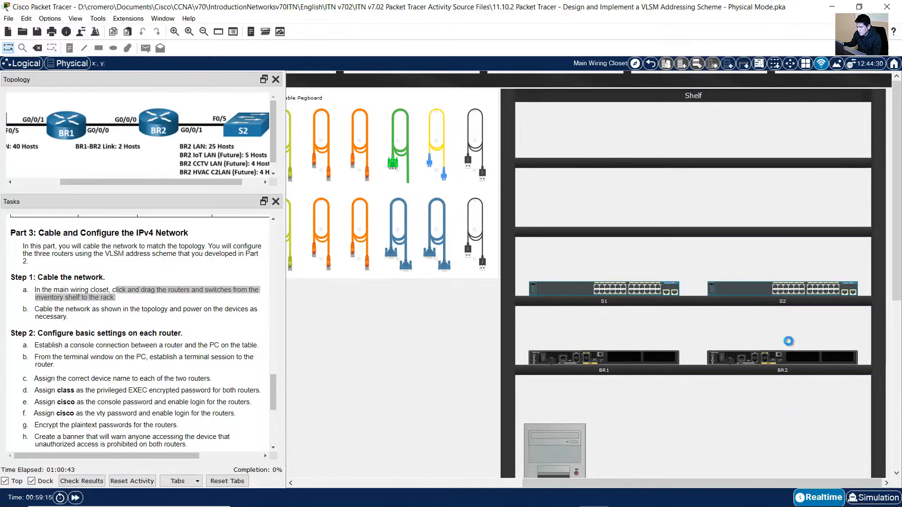
pyautogui.moveTo(641, 293); pyautogui.dragTo(642, 286)
pyautogui.moveTo(768, 283); pyautogui.dragTo(767, 277)
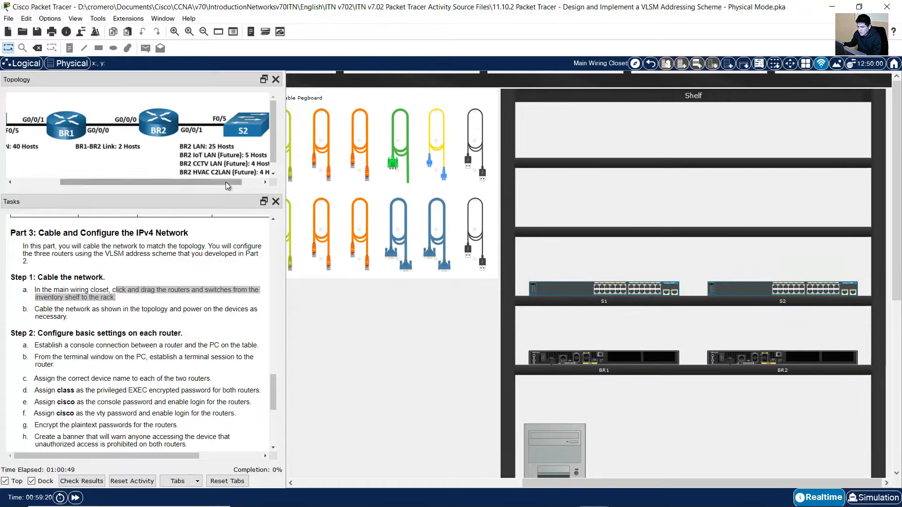
pyautogui.moveTo(226, 182); pyautogui.dragTo(263, 221)
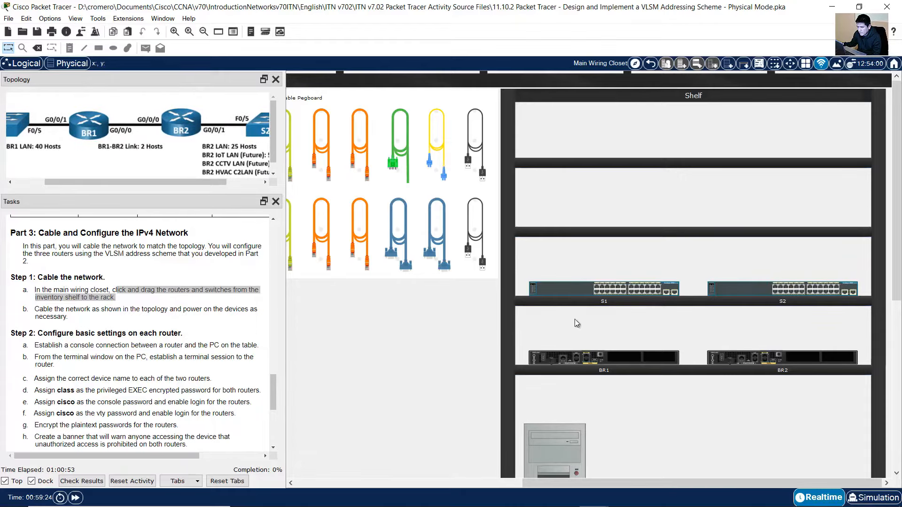
pyautogui.click(203, 32)
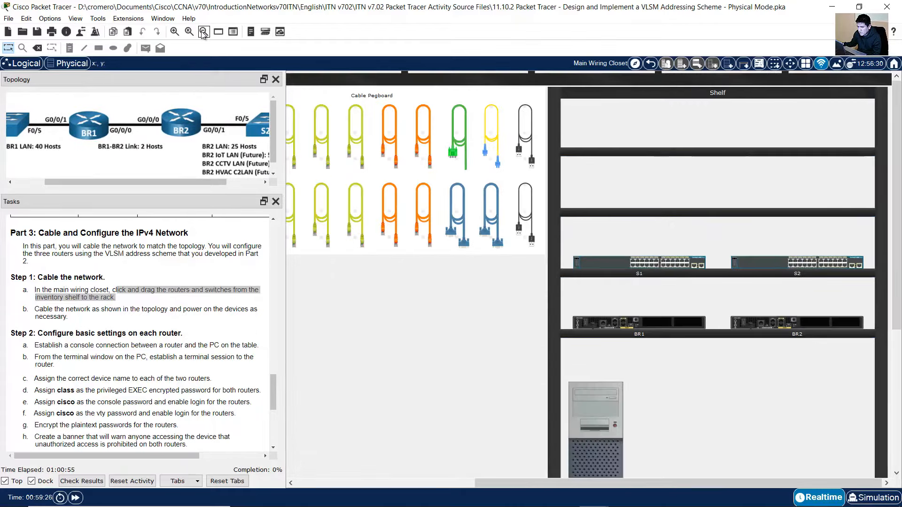
pyautogui.click(203, 32)
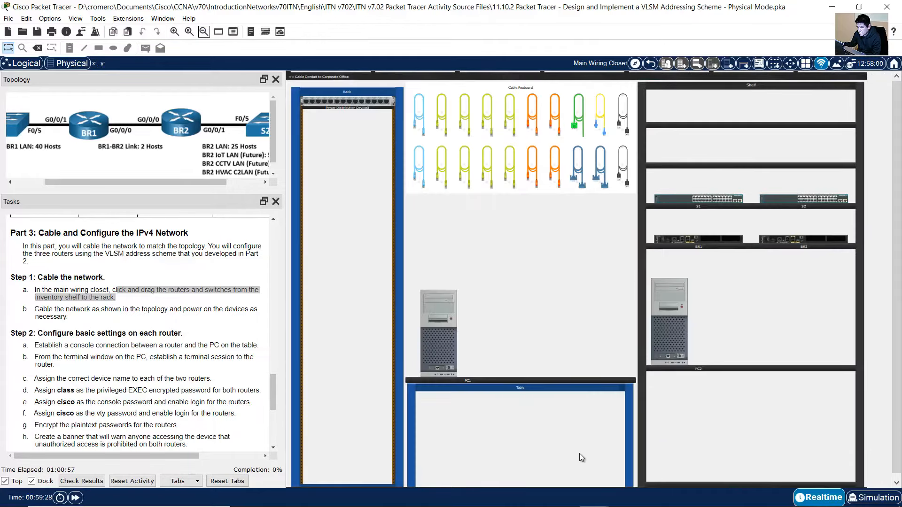
# Mount BR1, BR2, S1 and S2 in the rack, with S1 above BR1 and S2 below BR2
pyautogui.moveTo(719, 241); pyautogui.dragTo(366, 295)
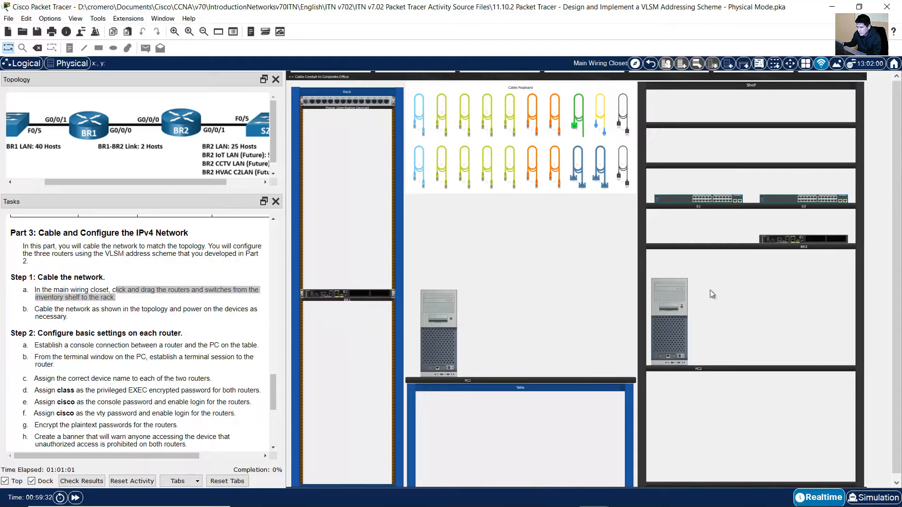
pyautogui.moveTo(819, 244); pyautogui.dragTo(363, 314)
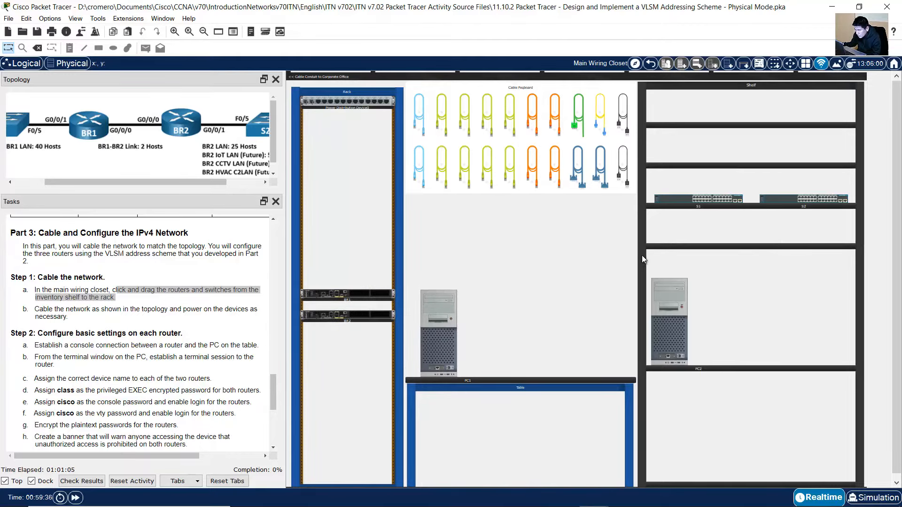
pyautogui.moveTo(699, 199); pyautogui.dragTo(350, 275)
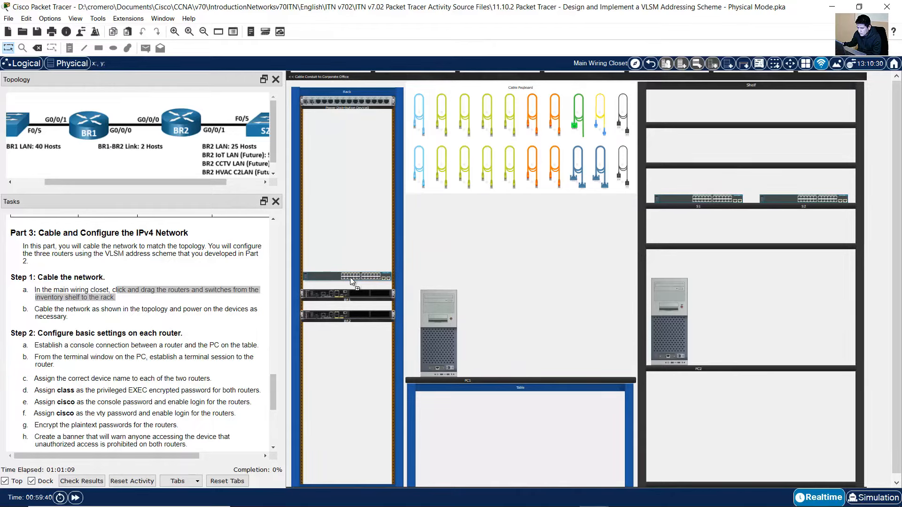
pyautogui.moveTo(823, 203); pyautogui.dragTo(370, 334)
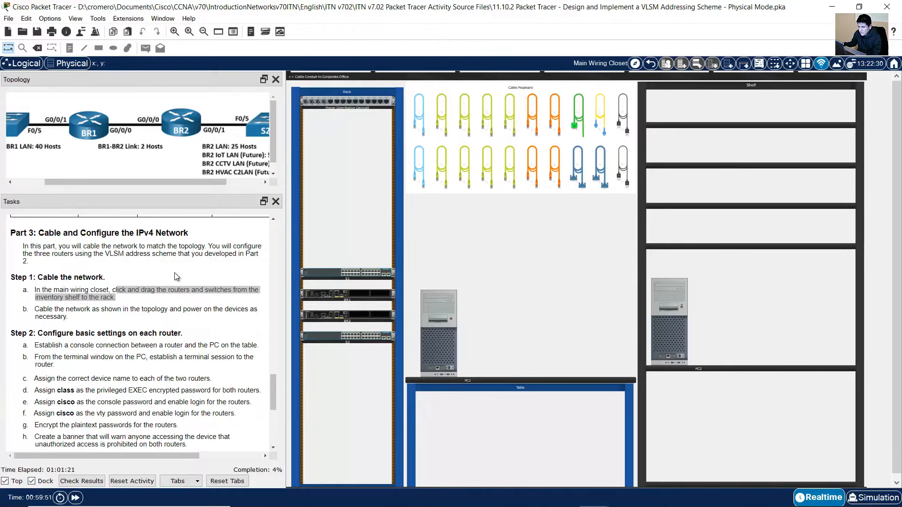
pyautogui.moveTo(39, 315); pyautogui.dragTo(65, 317)
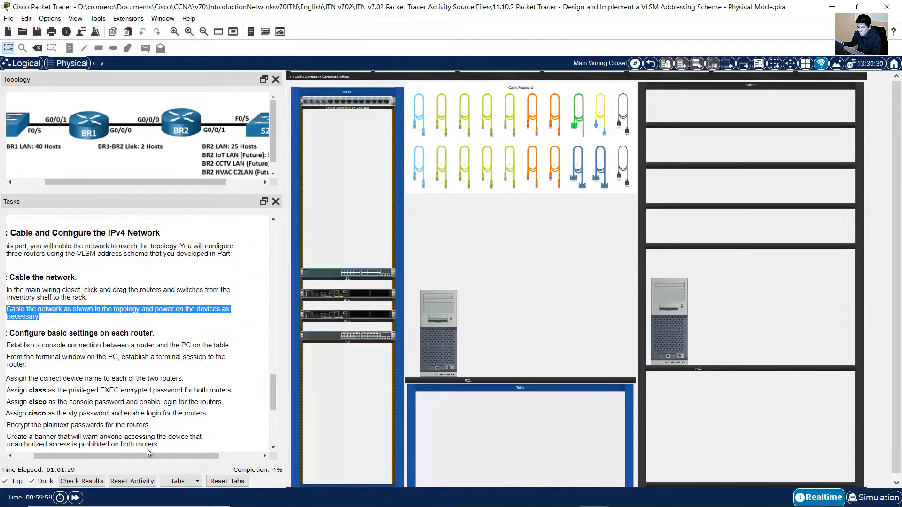
pyautogui.moveTo(147, 453); pyautogui.dragTo(85, 457)
# Zoom in on the rack and its power strip
pyautogui.scroll(-2, 187, 356)
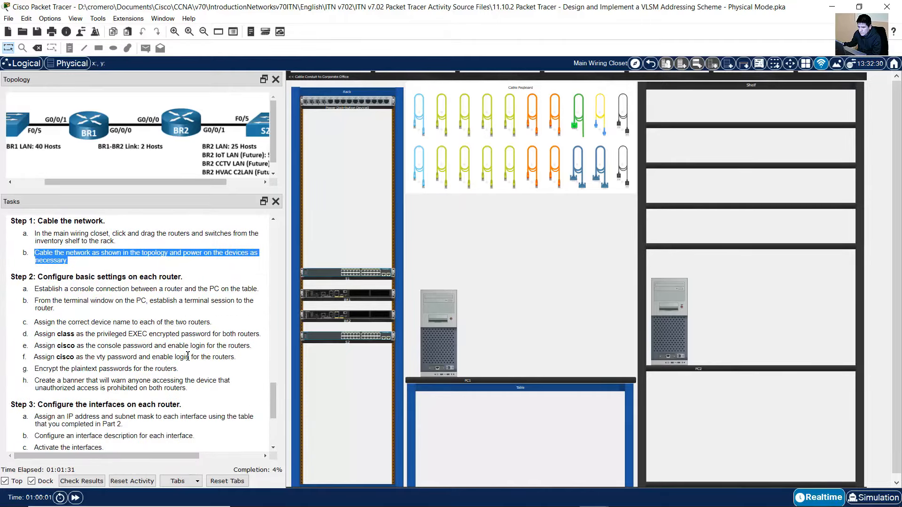
pyautogui.scroll(-4, 188, 355)
pyautogui.scroll(6, 188, 357)
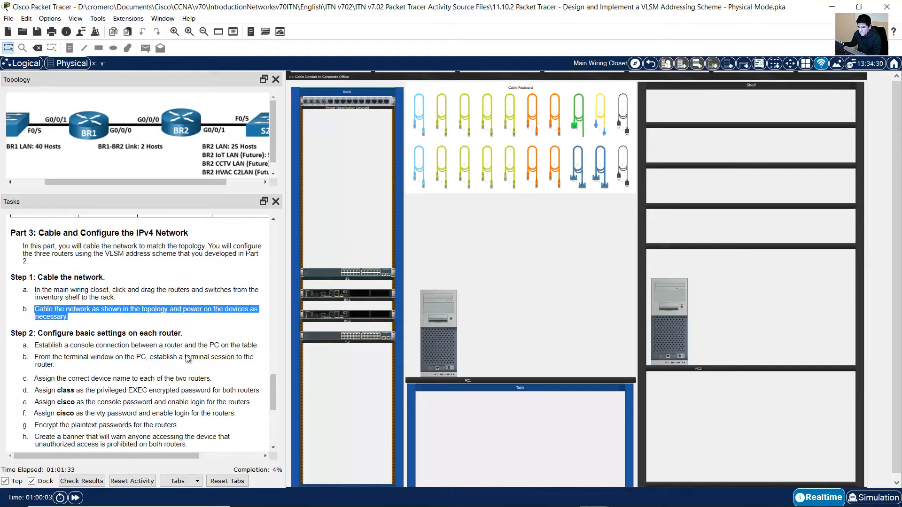
pyautogui.click(177, 33)
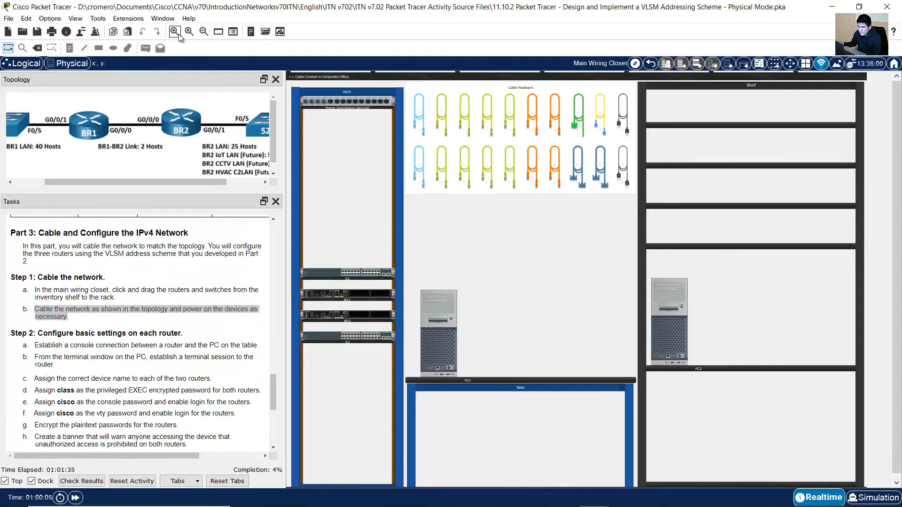
pyautogui.click(177, 33)
pyautogui.click(177, 33)
pyautogui.click(177, 33)
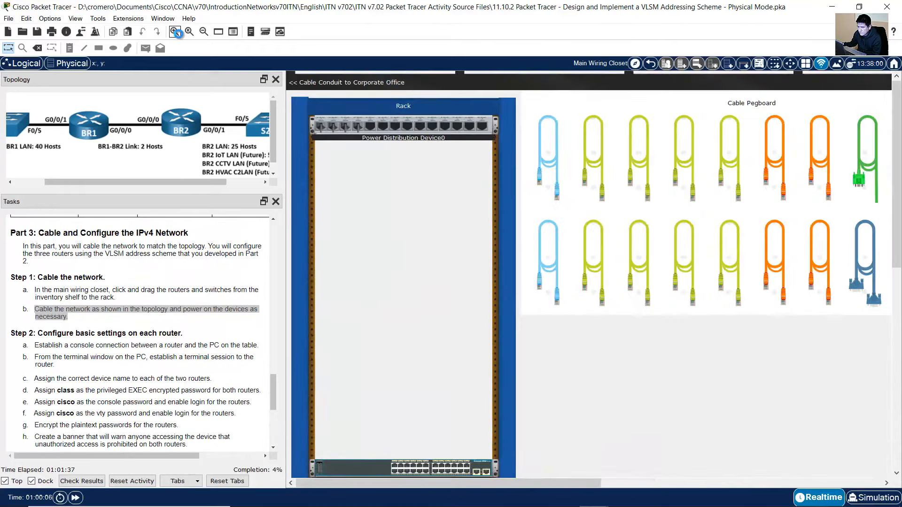
pyautogui.click(178, 33)
pyautogui.click(177, 32)
pyautogui.click(178, 33)
pyautogui.click(177, 33)
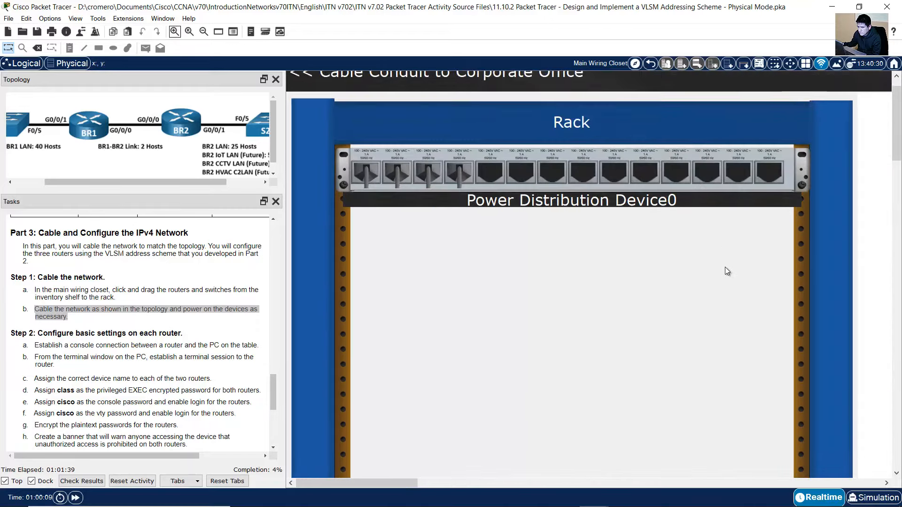
# Take a green copper network cable from the cable pegboard
pyautogui.moveTo(123, 182); pyautogui.dragTo(107, 182)
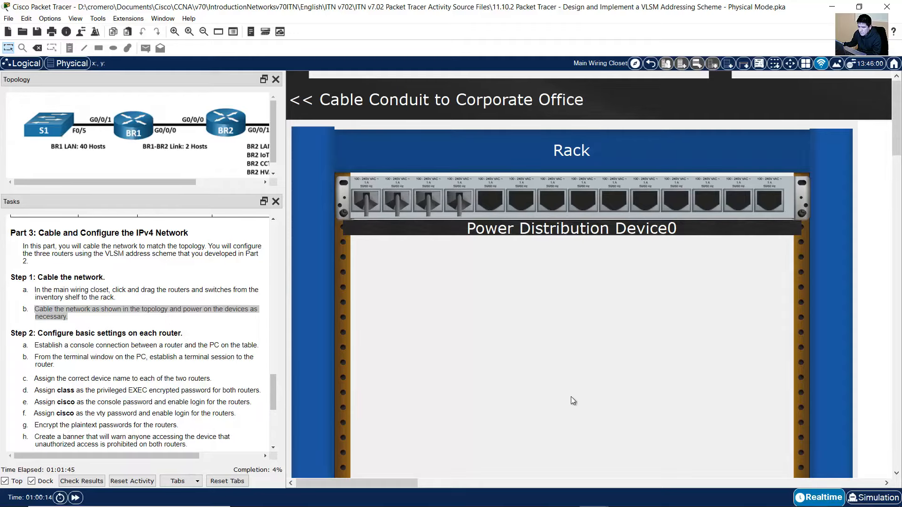
pyautogui.moveTo(364, 484); pyautogui.dragTo(447, 484)
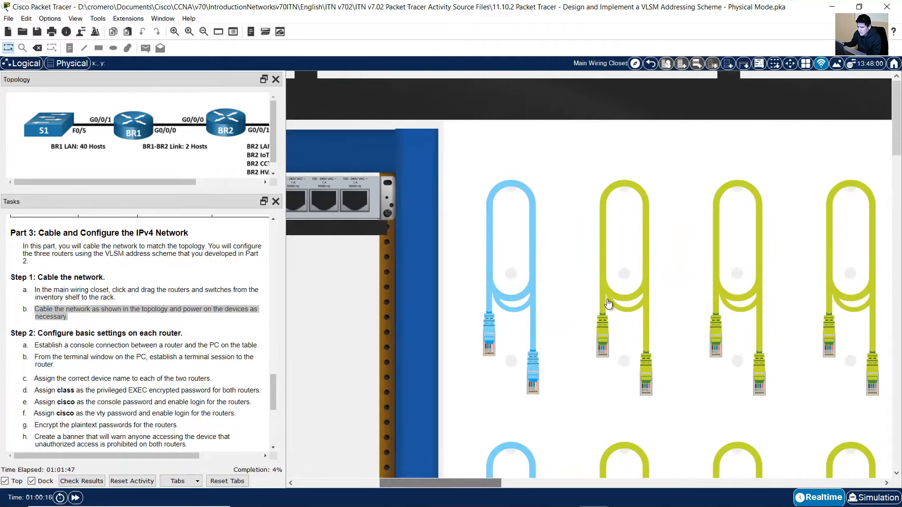
pyautogui.click(629, 268)
pyautogui.scroll(-2, 487, 348)
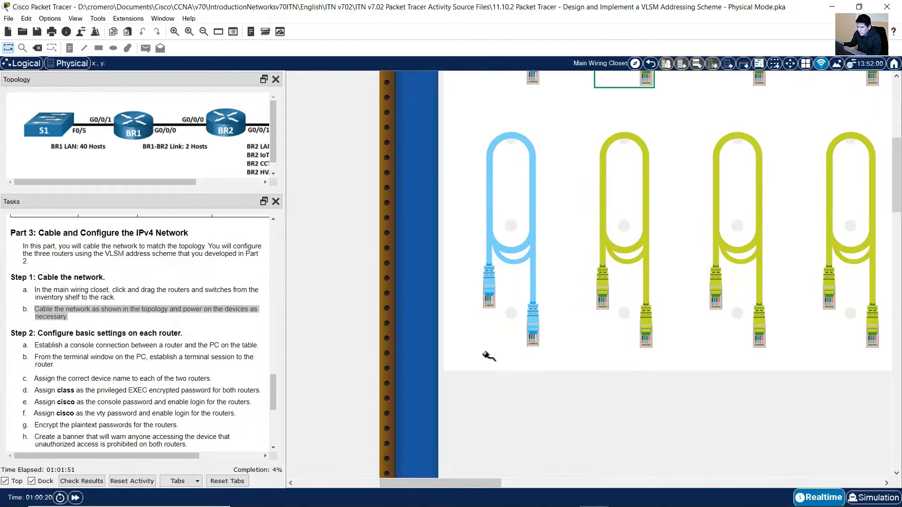
pyautogui.scroll(-5, 485, 423)
# Cable BR1's GigabitEthernet0/0/1 port to switch S1
pyautogui.moveTo(471, 483); pyautogui.dragTo(380, 487)
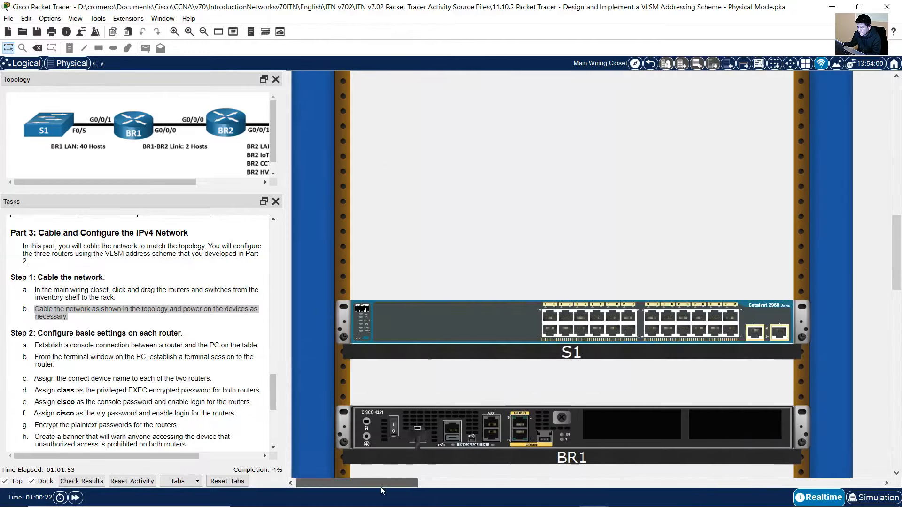
pyautogui.scroll(-5, 572, 365)
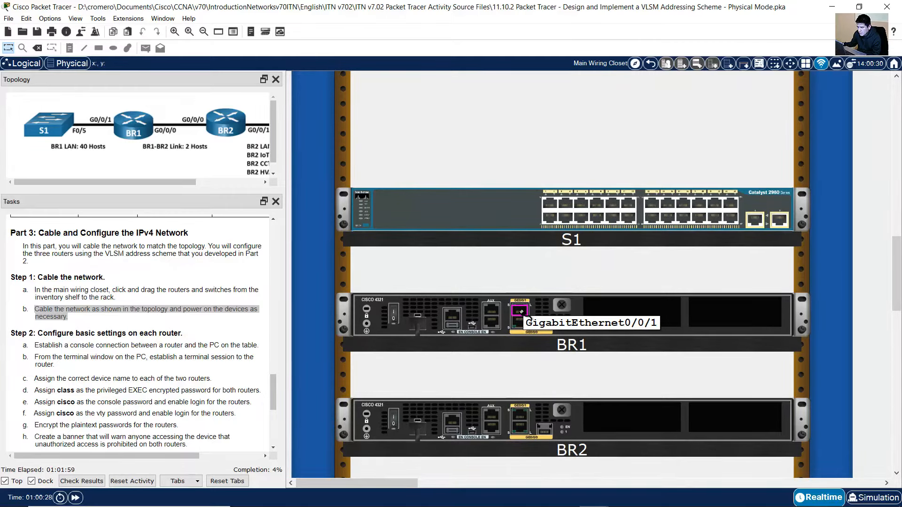
pyautogui.click(521, 312)
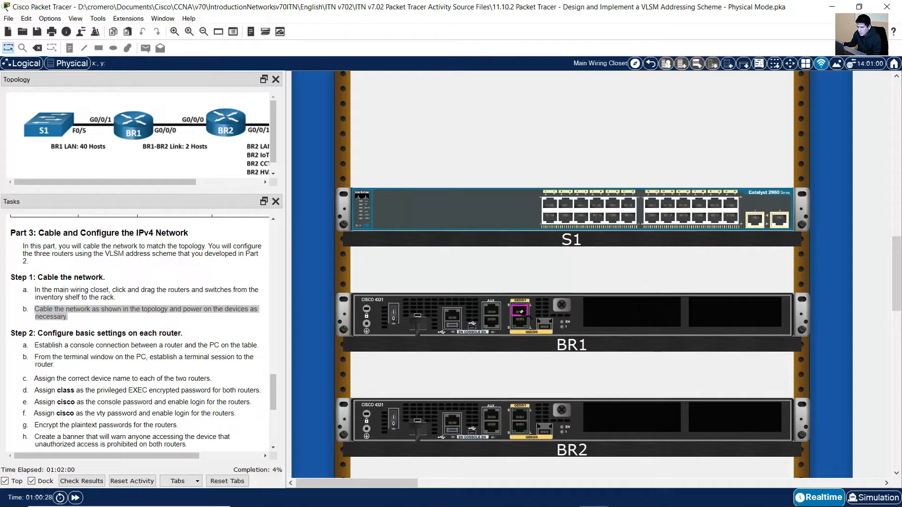
pyautogui.click(581, 205)
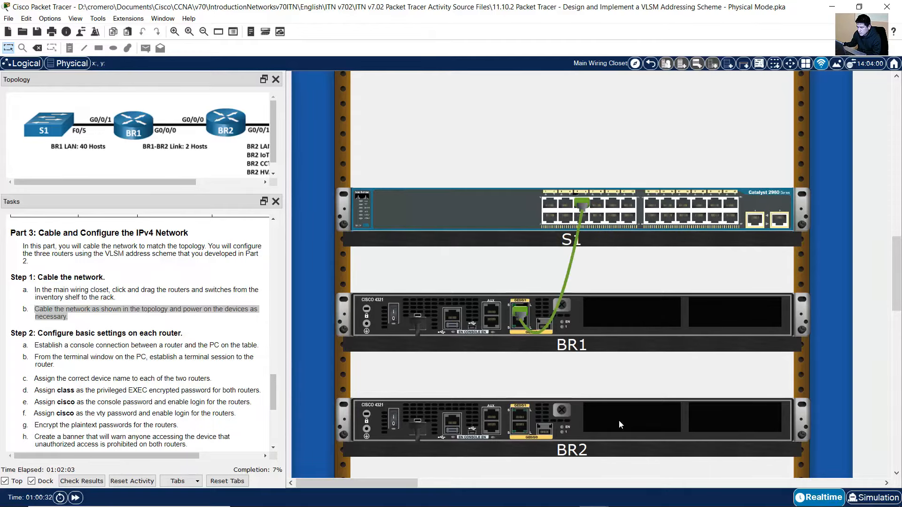
# Link BR1's G0/0/0 to BR2's GigabitEthernet0/0/0 with another green cable
pyautogui.moveTo(395, 482); pyautogui.dragTo(498, 481)
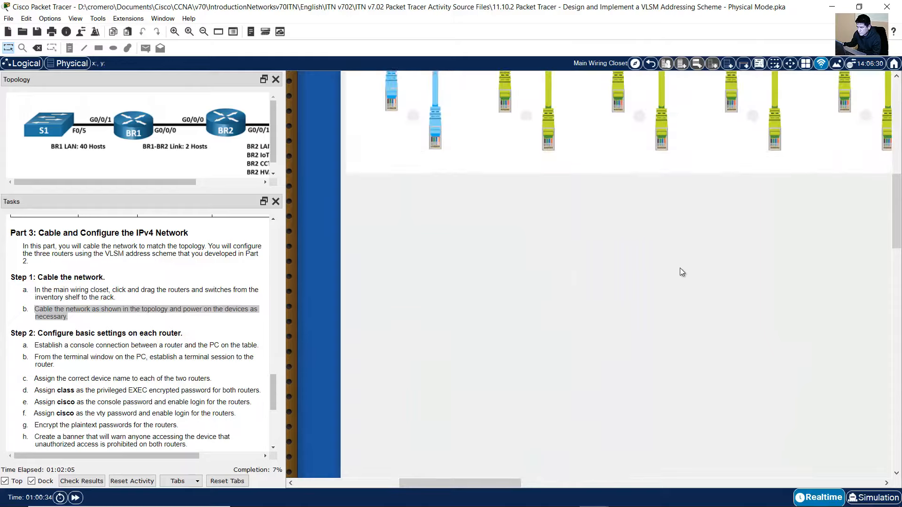
pyautogui.scroll(3, 681, 270)
pyautogui.click(615, 359)
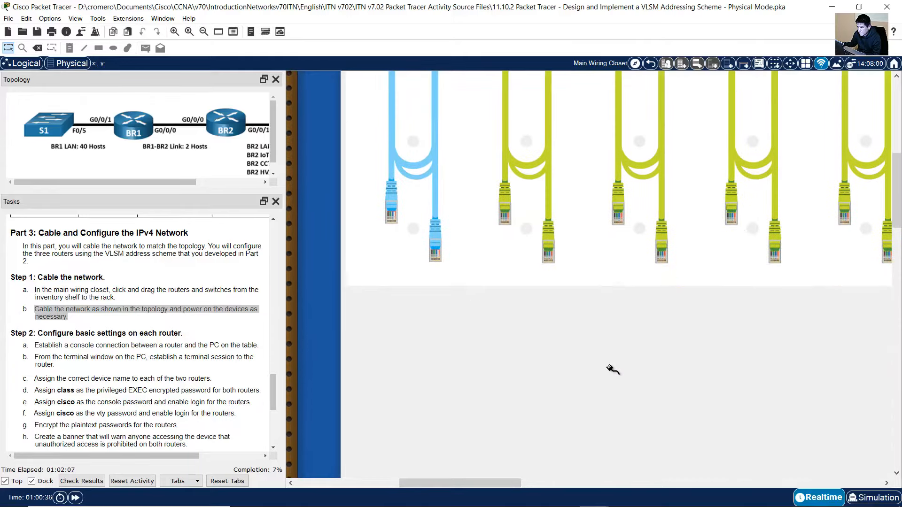
pyautogui.scroll(-10, 613, 370)
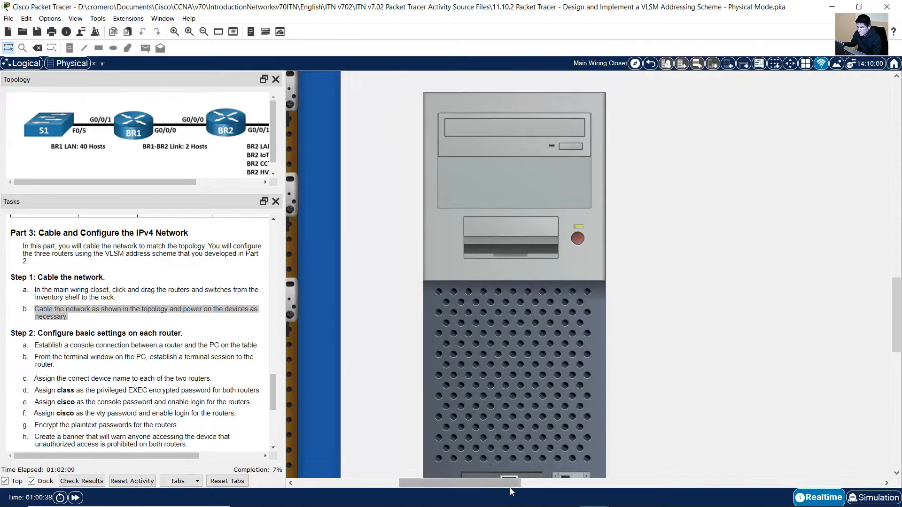
pyautogui.moveTo(509, 487); pyautogui.dragTo(400, 482)
pyautogui.scroll(3, 358, 282)
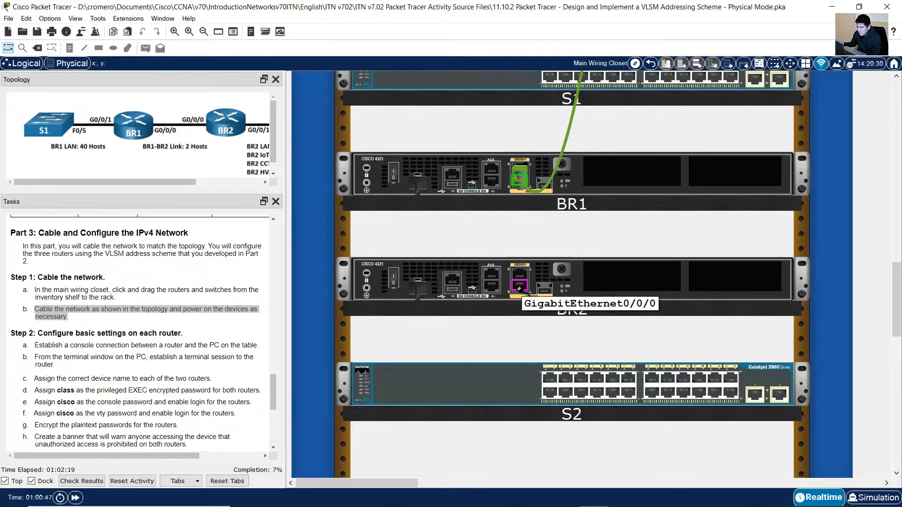
pyautogui.click(519, 287)
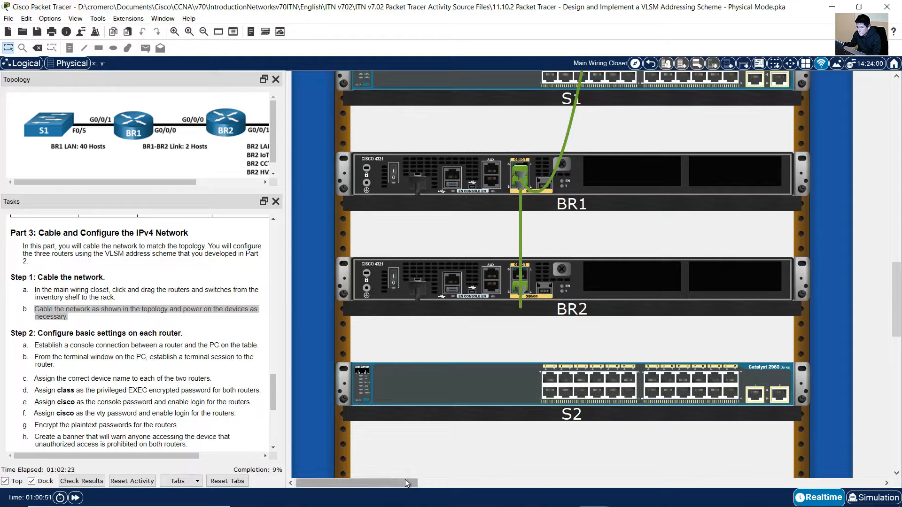
pyautogui.moveTo(182, 183); pyautogui.dragTo(236, 181)
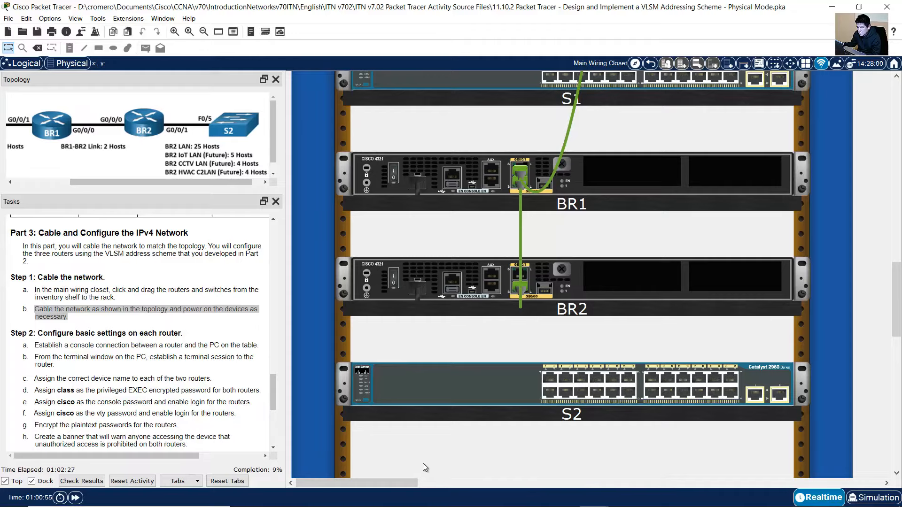
# Cable BR2's GigabitEthernet0/0/1 to S2's F0/5 port
pyautogui.moveTo(408, 481); pyautogui.dragTo(538, 478)
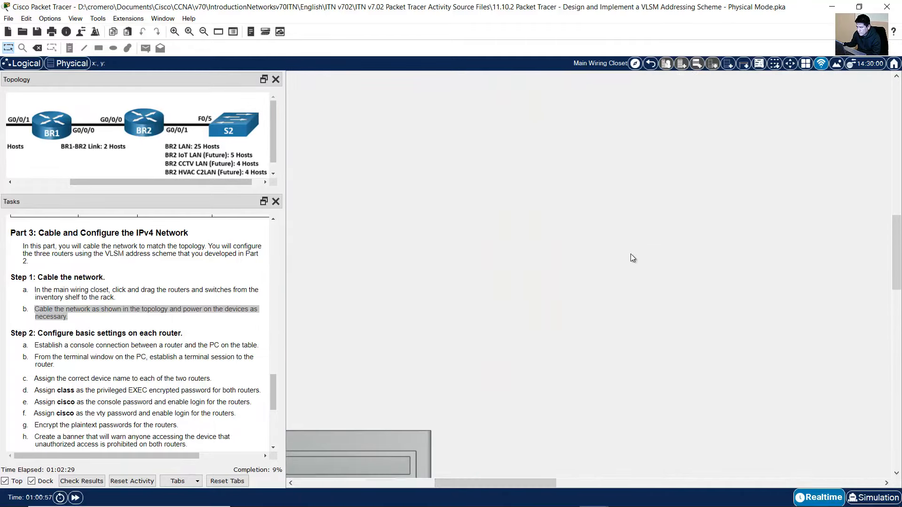
pyautogui.scroll(20, 630, 254)
pyautogui.click(562, 162)
pyautogui.scroll(-7, 541, 336)
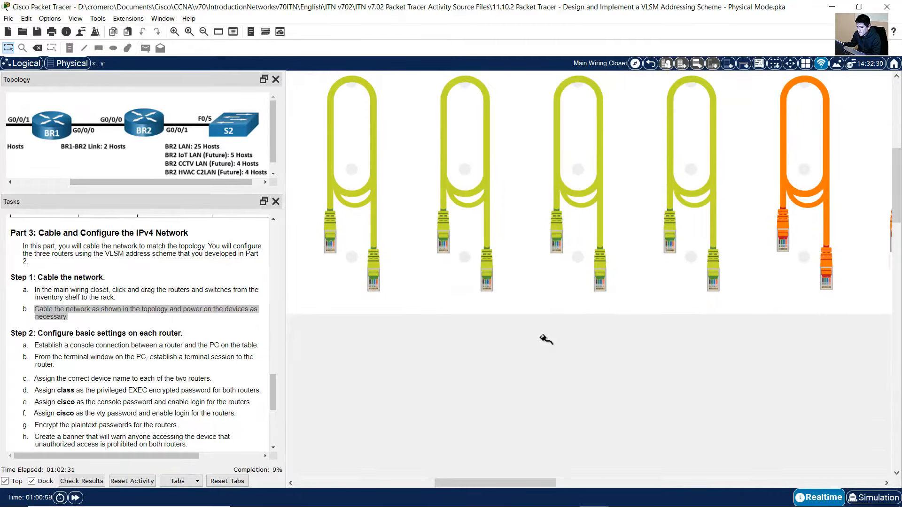
pyautogui.scroll(-10, 545, 358)
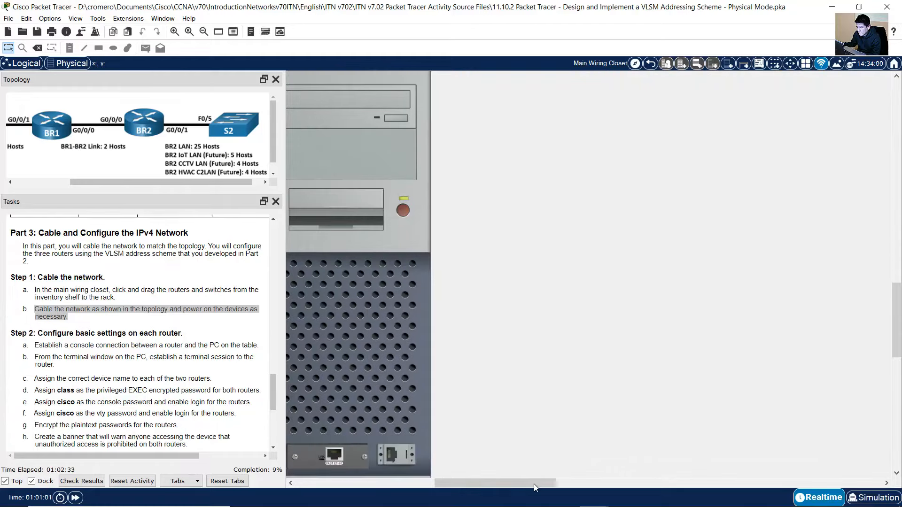
pyautogui.moveTo(533, 484); pyautogui.dragTo(372, 484)
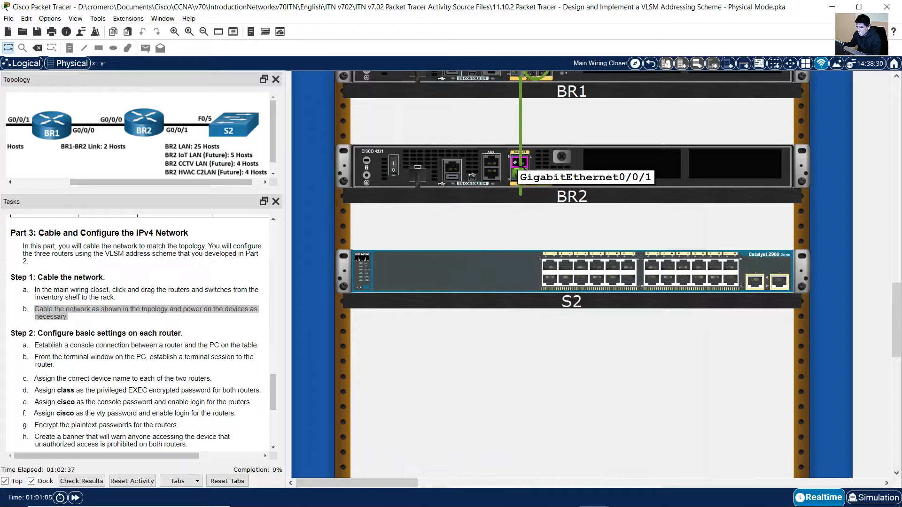
pyautogui.click(516, 163)
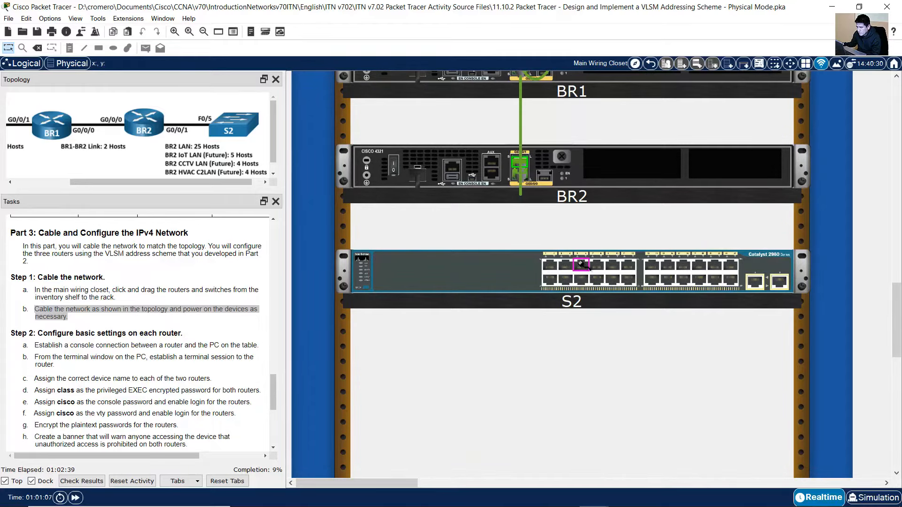
pyautogui.click(581, 264)
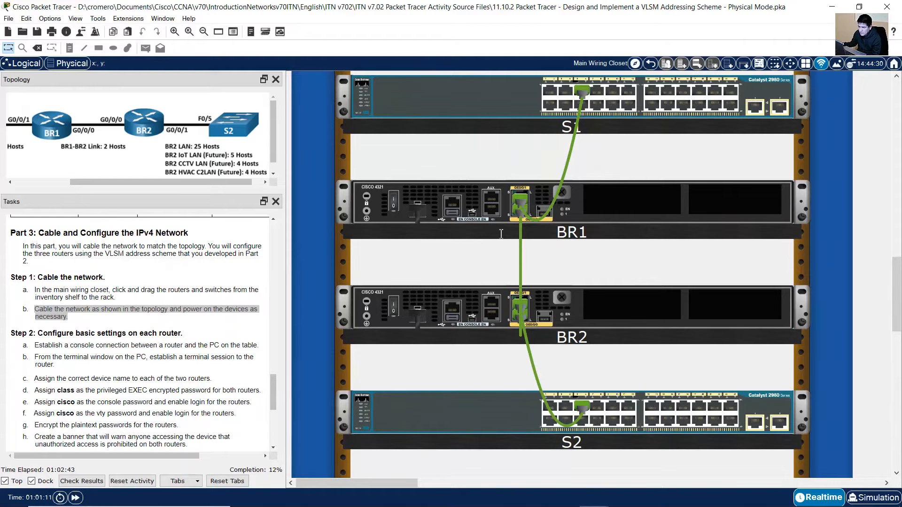
pyautogui.scroll(1, 471, 235)
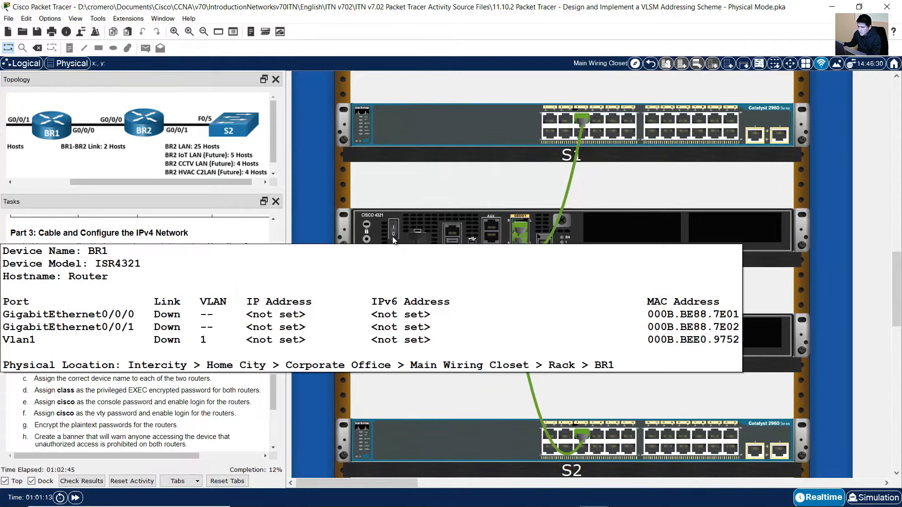
# Switch on routers BR1 and BR2, then move over to the PC tower
pyautogui.click(395, 233)
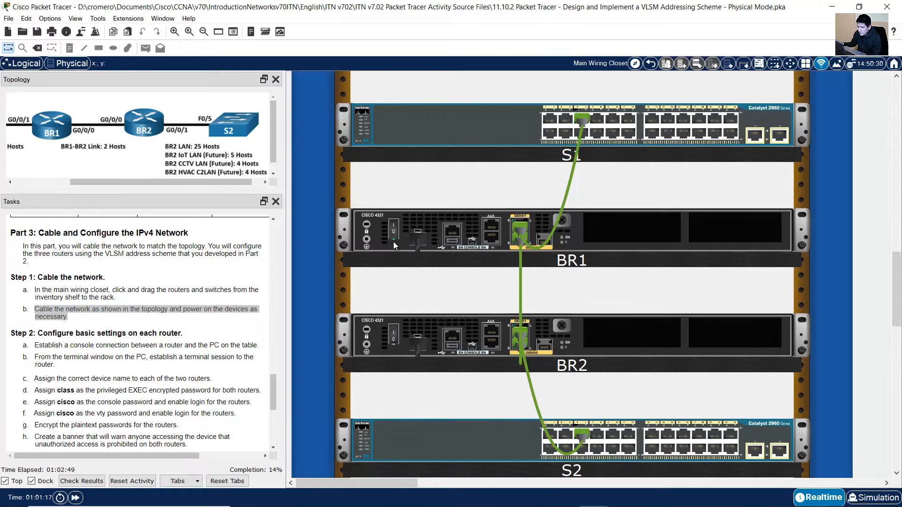
pyautogui.click(393, 340)
pyautogui.scroll(5, 649, 289)
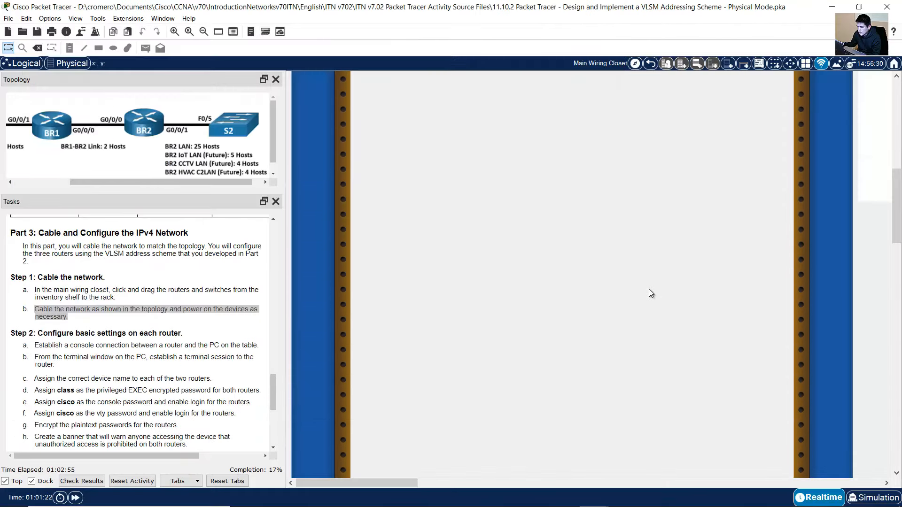
pyautogui.scroll(5, 650, 294)
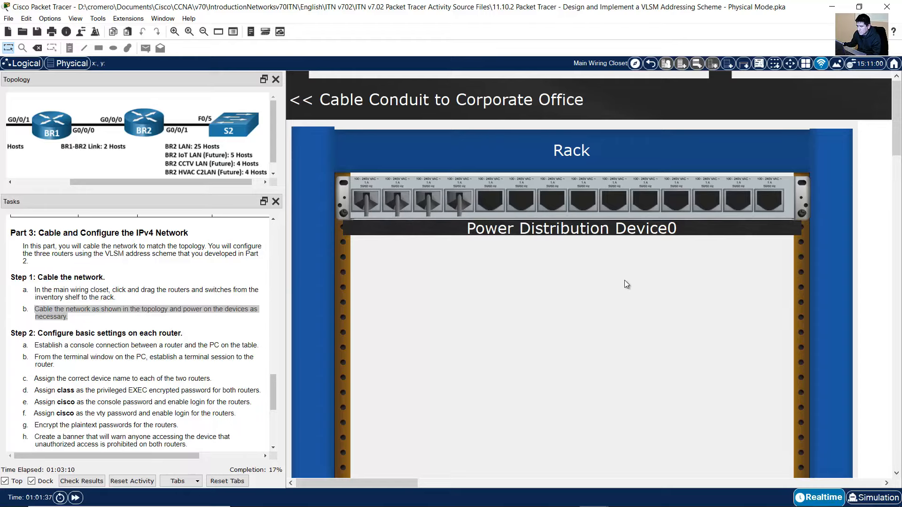
pyautogui.scroll(-5, 765, 305)
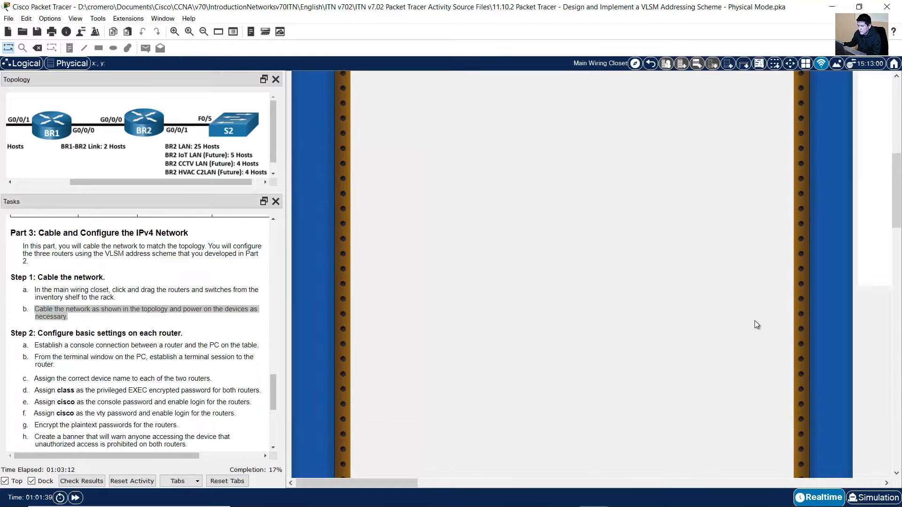
pyautogui.scroll(-3, 172, 313)
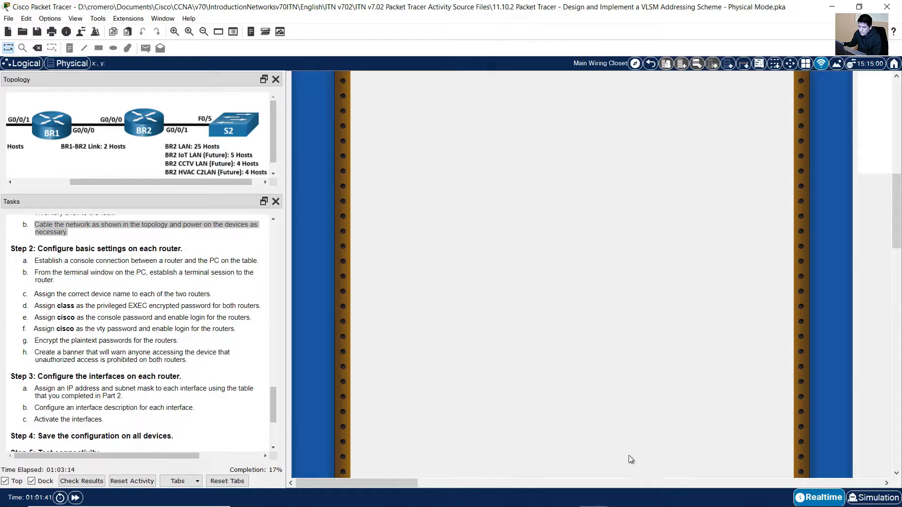
pyautogui.scroll(-8, 741, 382)
pyautogui.hscroll(5, 669, 322)
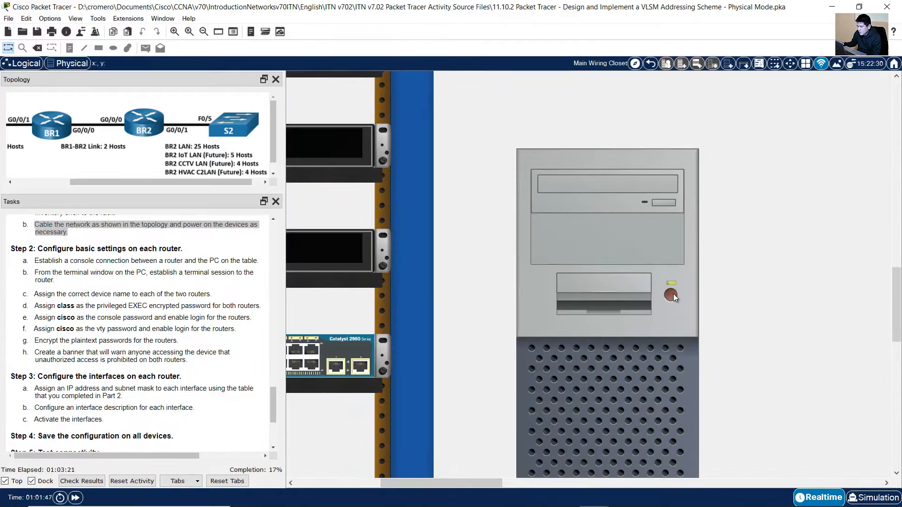
pyautogui.scroll(-1, 679, 320)
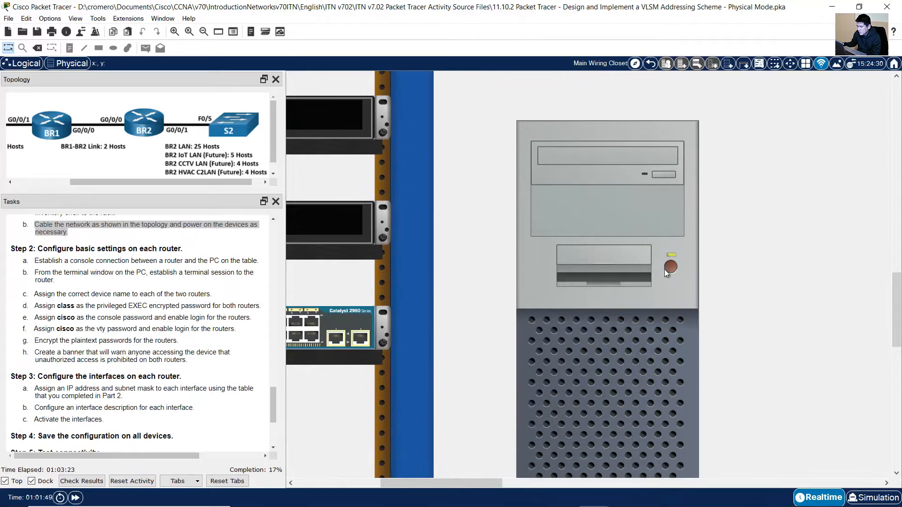
# Highlight the Step 2 basic-settings heading and task a about the console connection
pyautogui.click(47, 254)
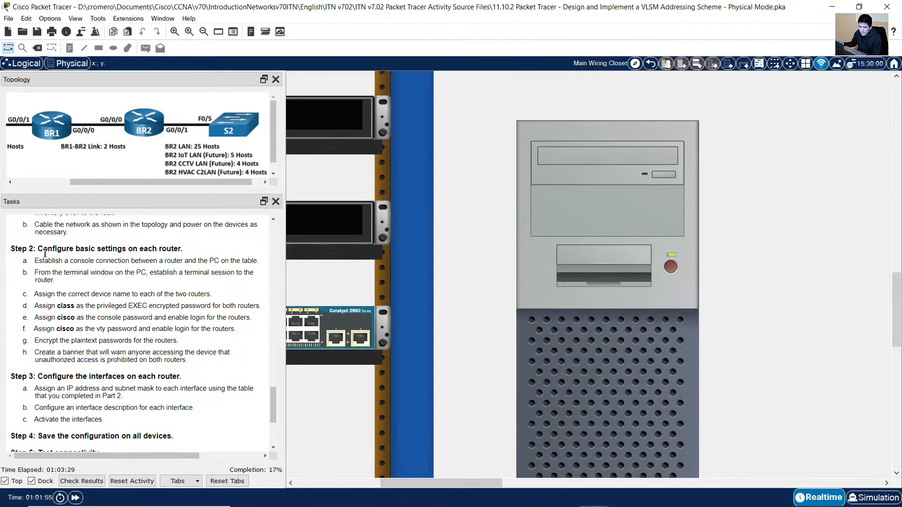
pyautogui.moveTo(42, 251); pyautogui.dragTo(171, 249)
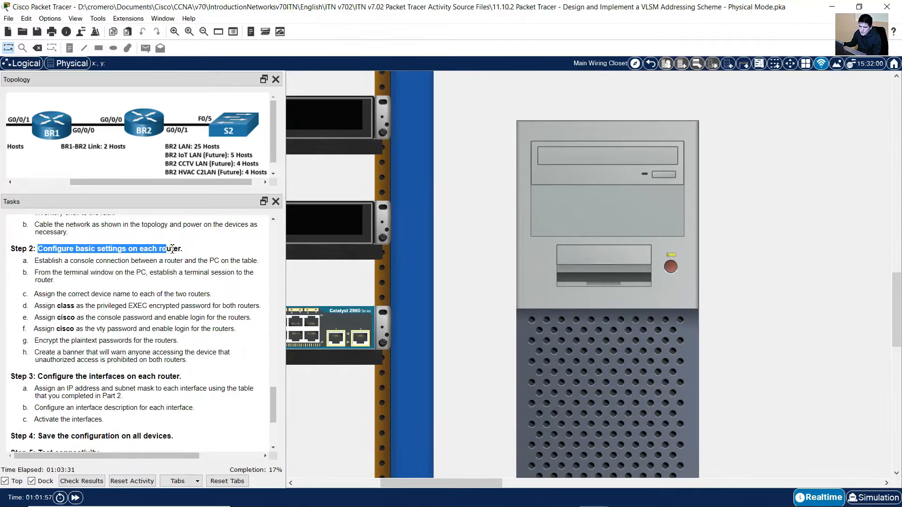
pyautogui.scroll(-1, 160, 261)
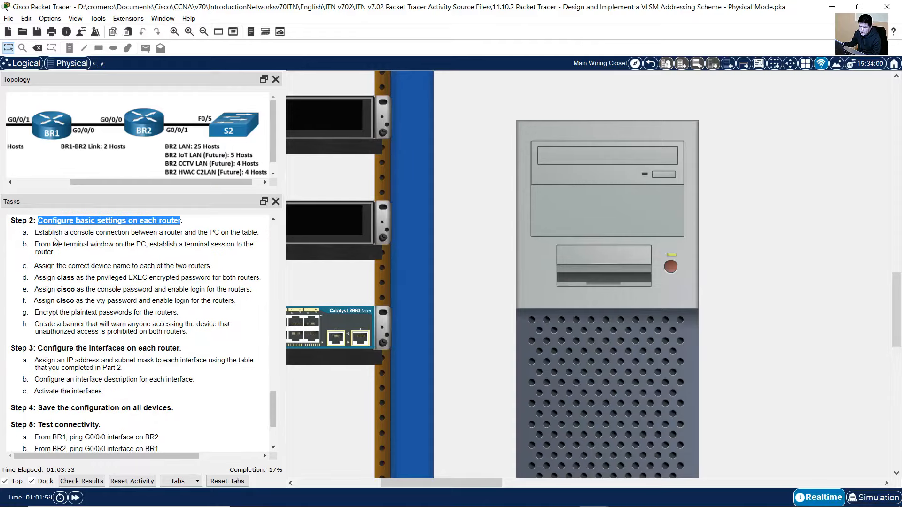
pyautogui.moveTo(42, 233); pyautogui.dragTo(187, 231)
pyautogui.moveTo(231, 232); pyautogui.dragTo(250, 232)
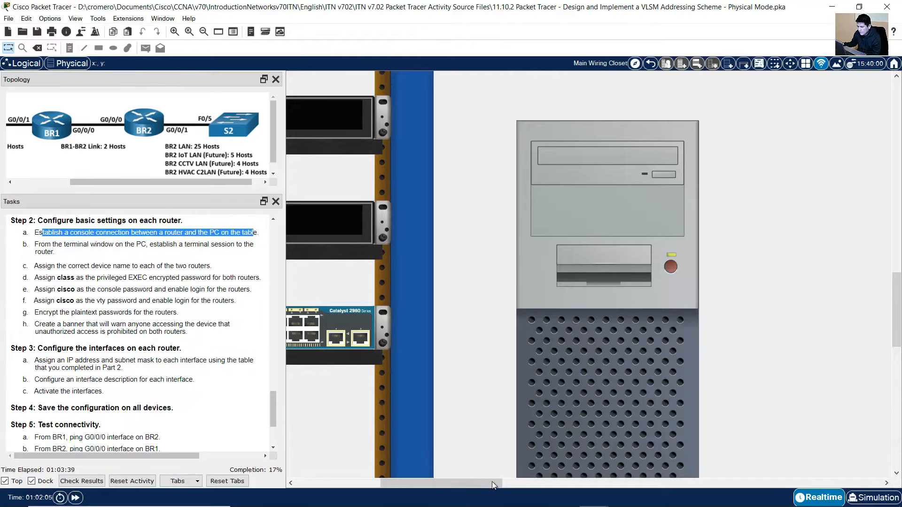
# Run the console cable from PC1's RS 232 port to BR1's console port
pyautogui.moveTo(492, 482); pyautogui.dragTo(436, 483)
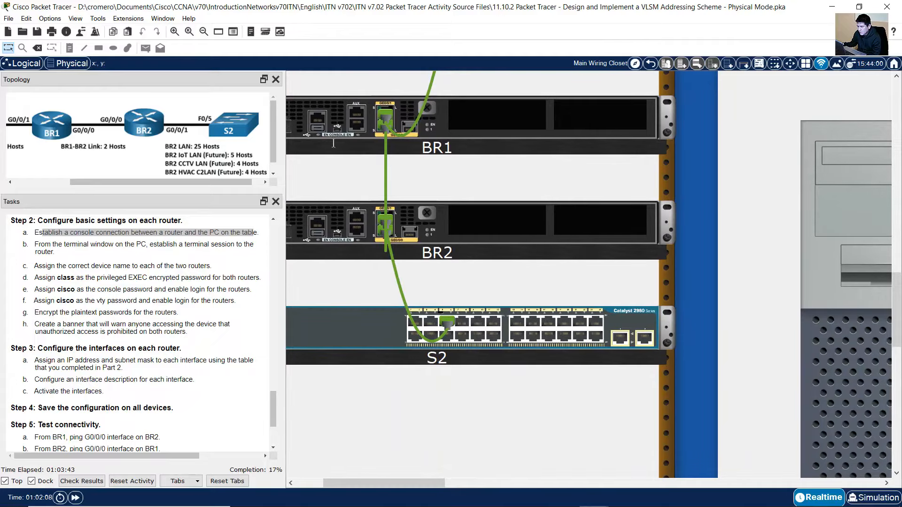
pyautogui.scroll(10, 773, 265)
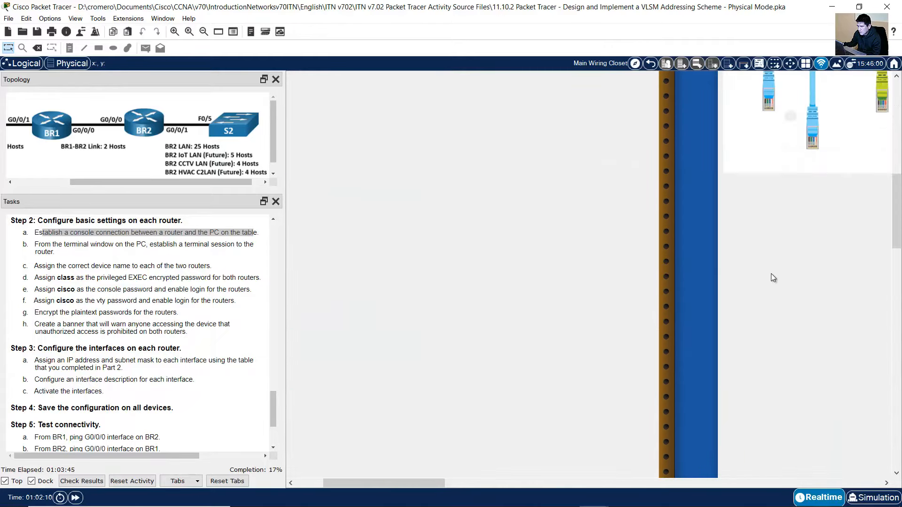
pyautogui.moveTo(429, 482); pyautogui.dragTo(481, 481)
pyautogui.scroll(4, 634, 269)
pyautogui.click(554, 188)
pyautogui.scroll(-10, 618, 296)
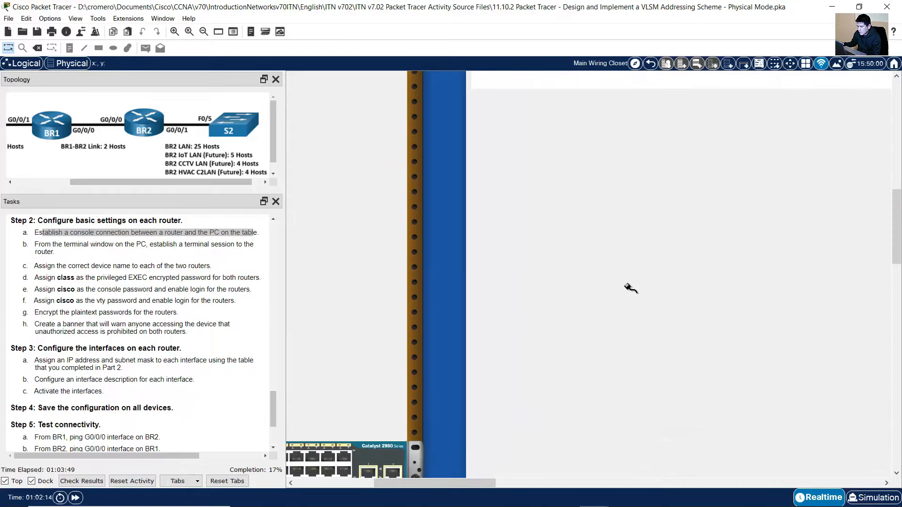
pyautogui.scroll(-2, 627, 282)
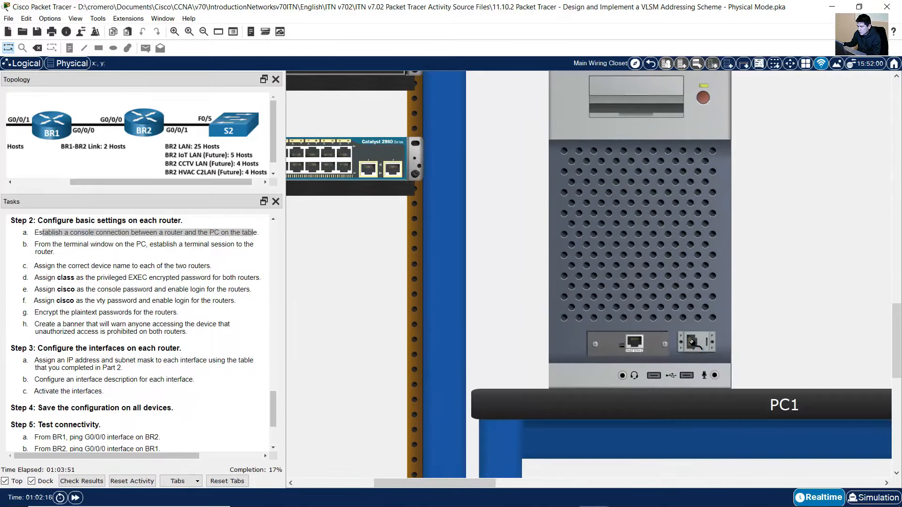
pyautogui.click(693, 343)
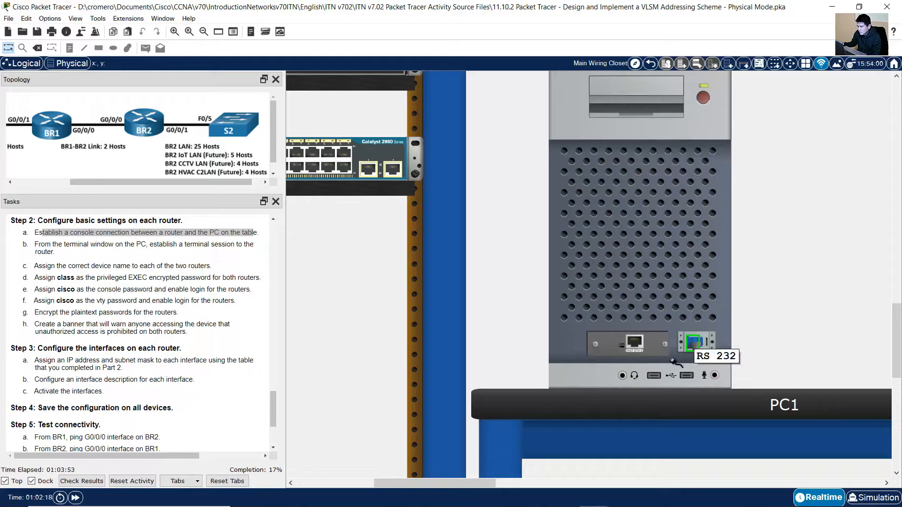
pyautogui.moveTo(481, 484); pyautogui.dragTo(427, 484)
pyautogui.scroll(10, 451, 282)
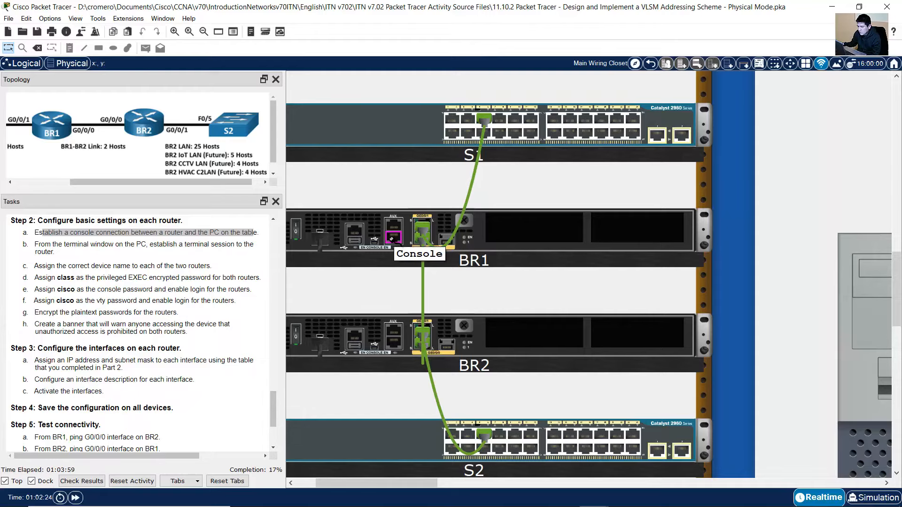
pyautogui.click(391, 239)
# Mark the terminal-session task as current and open PC1's device window
pyautogui.scroll(-3, 449, 292)
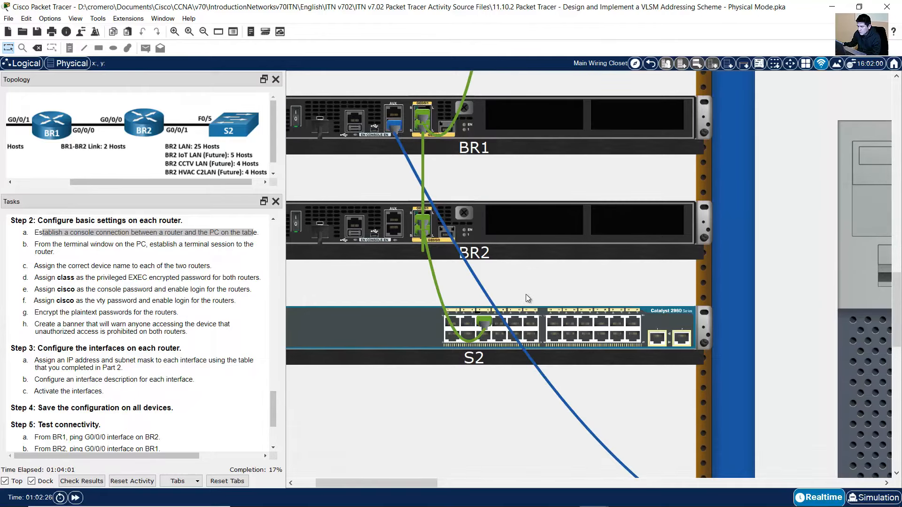
pyautogui.moveTo(510, 298)
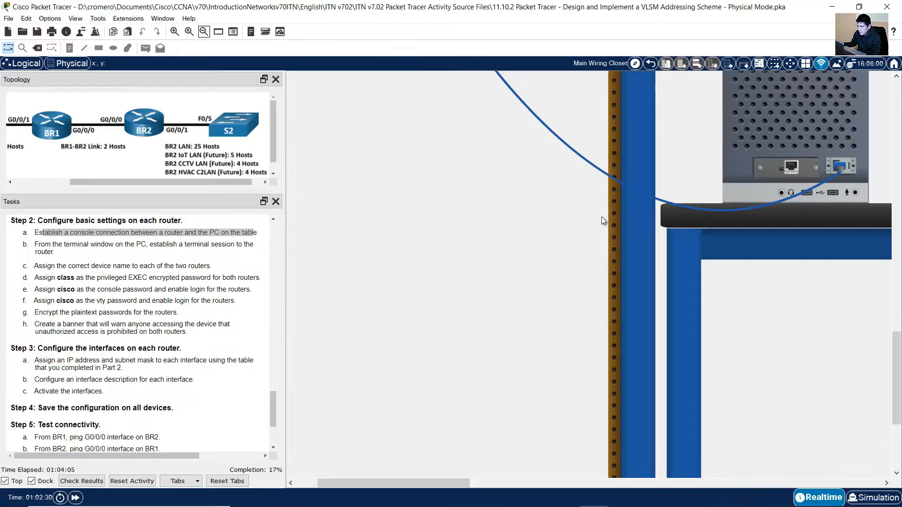
pyautogui.scroll(9, 601, 221)
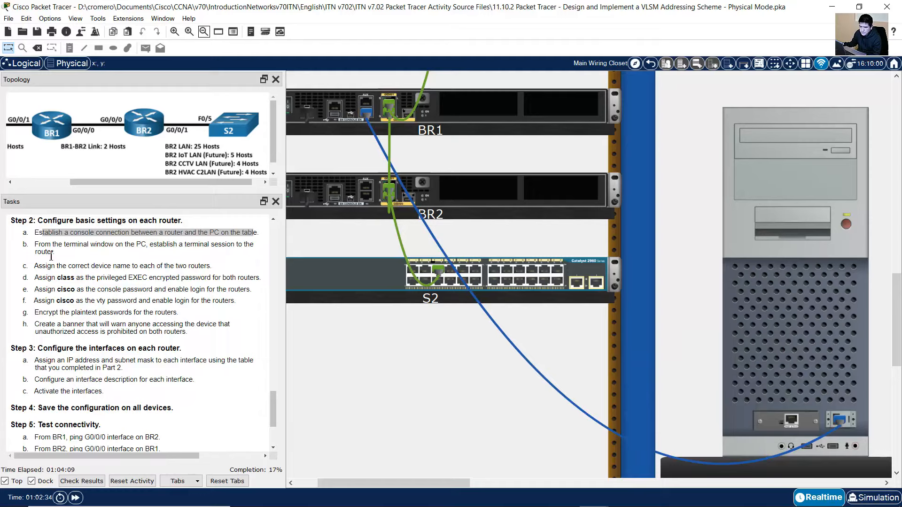
pyautogui.moveTo(50, 245)
pyautogui.mouseDown()
pyautogui.moveTo(226, 248)
pyautogui.moveTo(65, 253)
pyautogui.mouseUp()
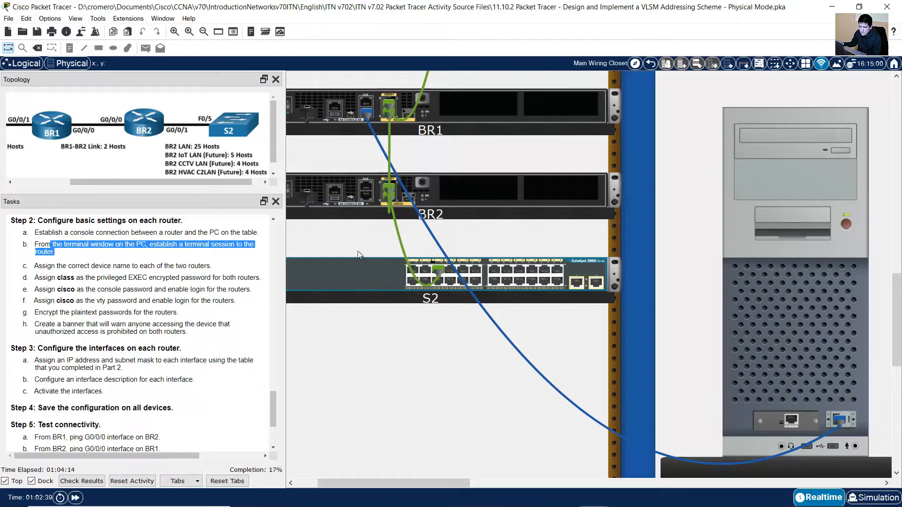
pyautogui.click(775, 298)
# Start PC1's Terminal session with the default settings and enlarge the terminal window
pyautogui.click(376, 113)
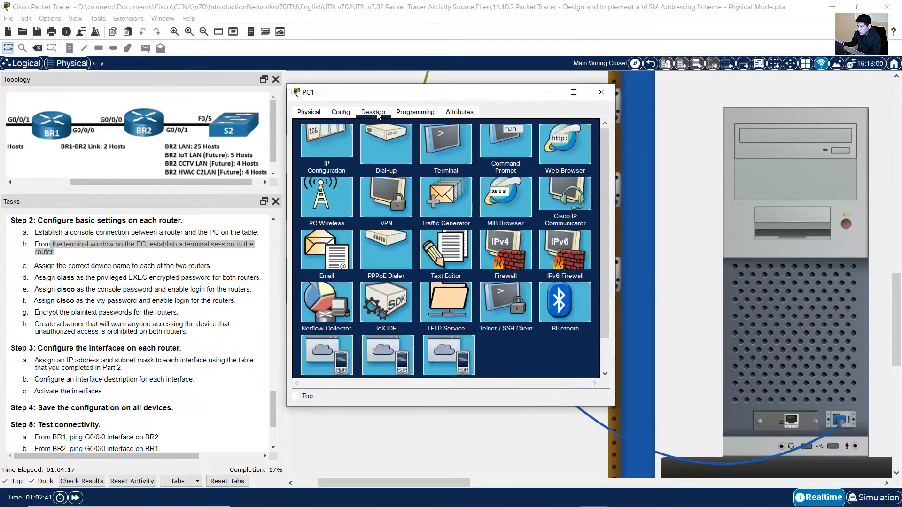
pyautogui.click(447, 155)
pyautogui.moveTo(492, 97); pyautogui.dragTo(773, 124)
pyautogui.click(829, 250)
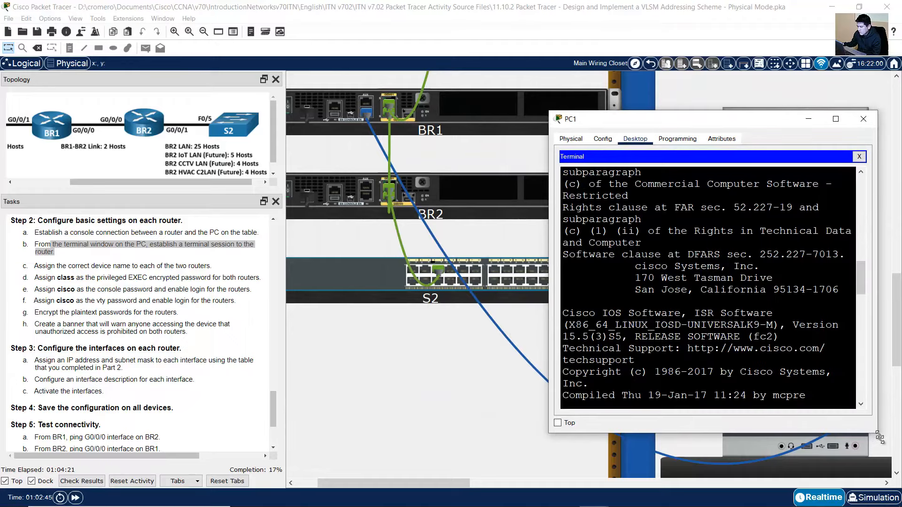
pyautogui.moveTo(880, 438); pyautogui.dragTo(895, 466)
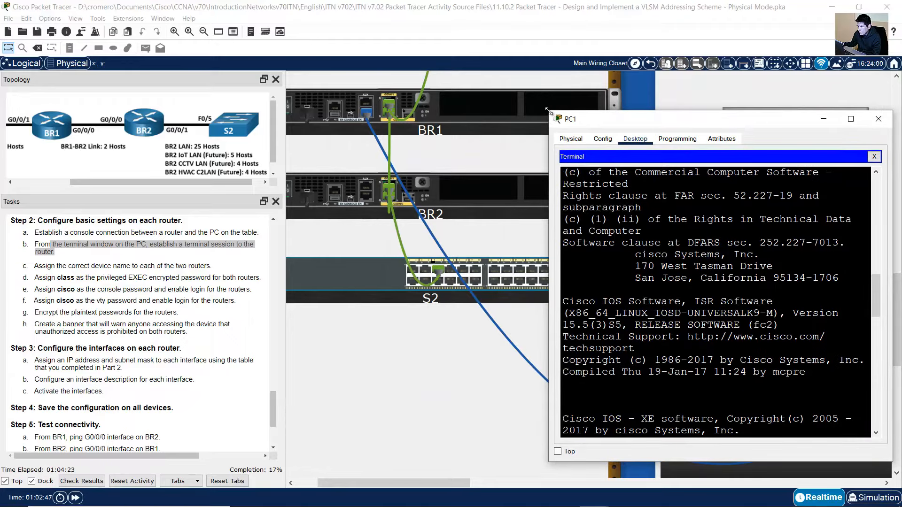
pyautogui.moveTo(548, 111); pyautogui.dragTo(446, 71)
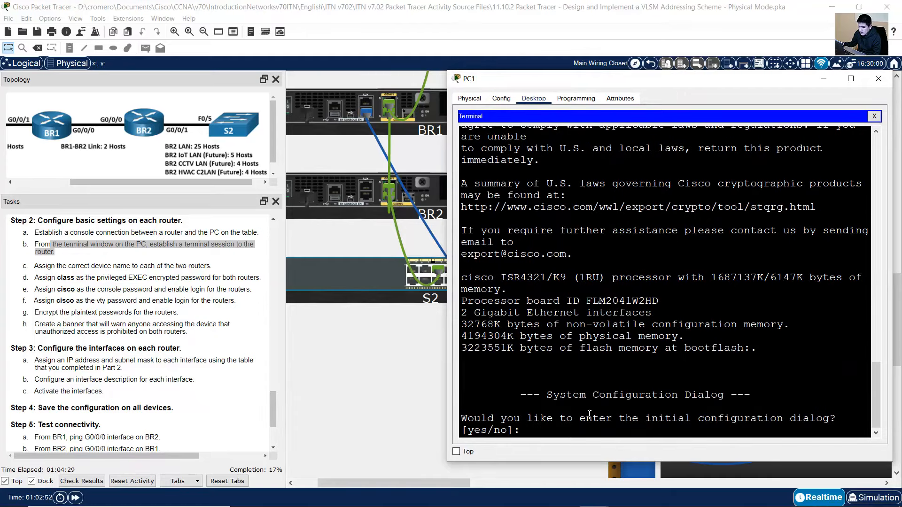
# Answer no to the initial configuration dialog and mark the device-naming task next
pyautogui.moveTo(485, 422); pyautogui.dragTo(797, 428)
pyautogui.write('no')
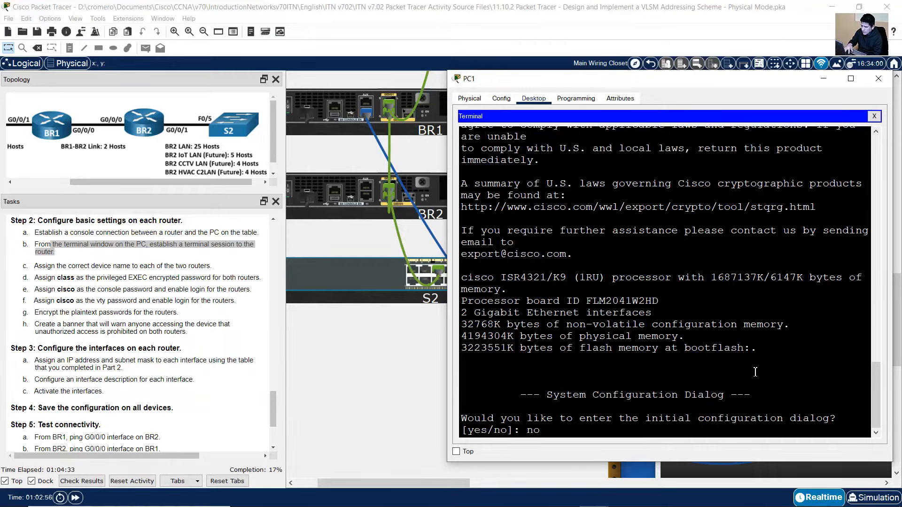
pyautogui.press('Return')
pyautogui.press('Return')
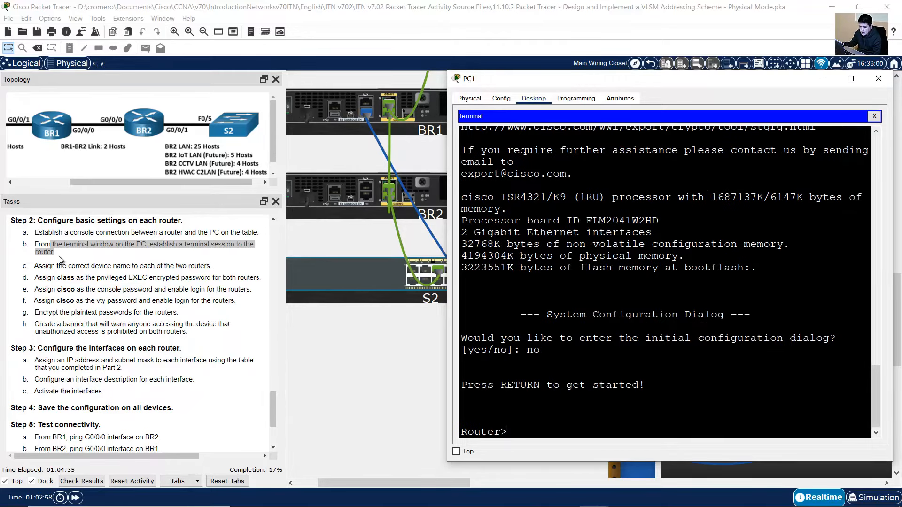
pyautogui.click(52, 264)
pyautogui.moveTo(38, 265); pyautogui.dragTo(212, 267)
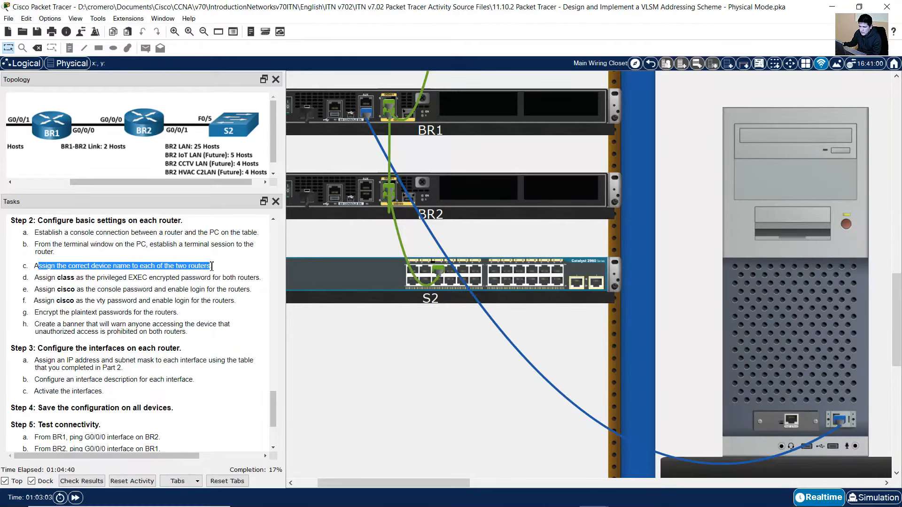
pyautogui.click(764, 328)
# Enter global configuration mode and set the router hostname to BR1
pyautogui.click(390, 242)
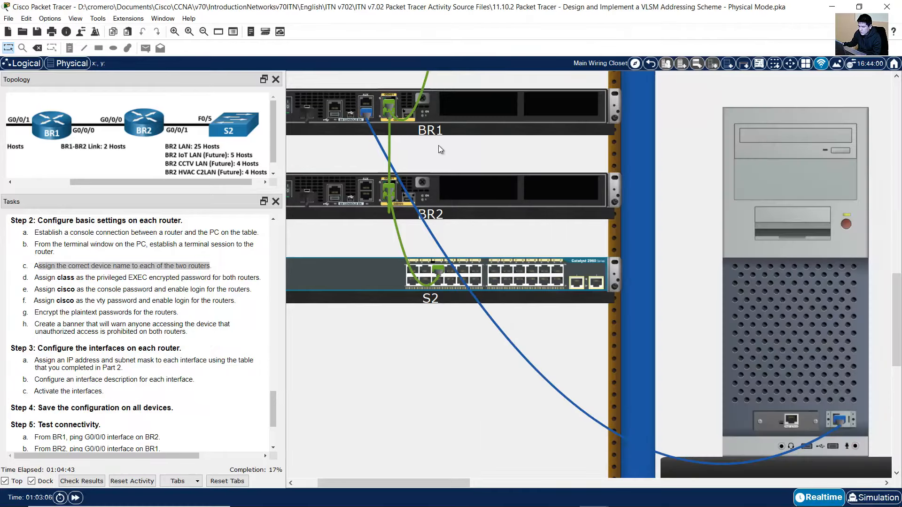
pyautogui.click(819, 205)
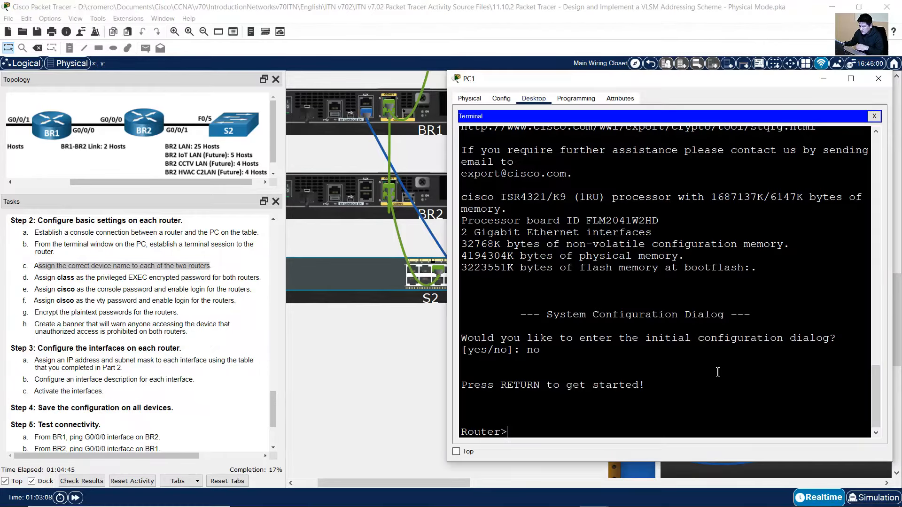
pyautogui.write('en')
pyautogui.press('Return')
pyautogui.write('conf term')
pyautogui.press('Return')
pyautogui.write('hostname BR!')
pyautogui.press('BackSpace')
pyautogui.write('1')
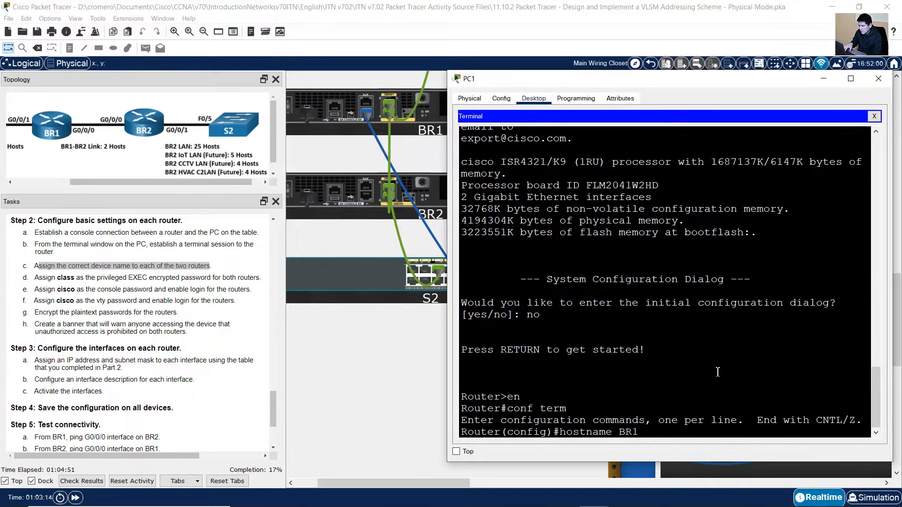
pyautogui.press('Return')
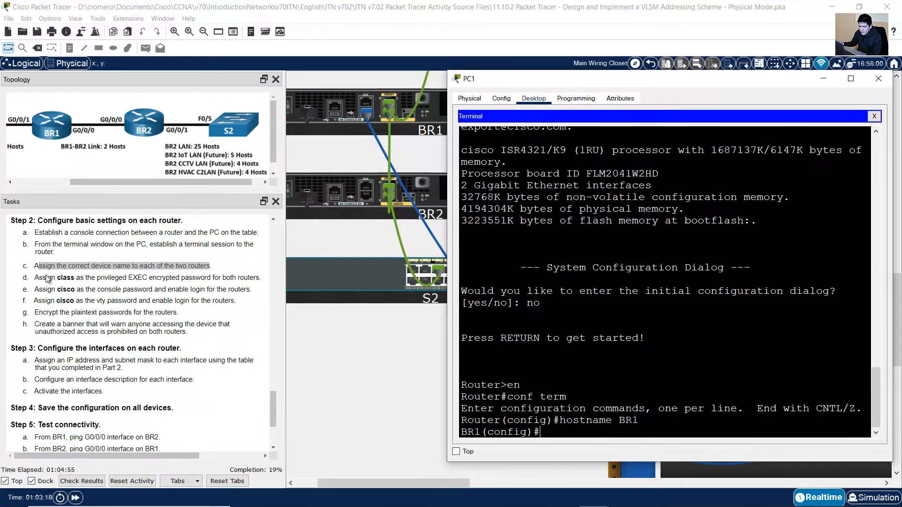
# Set the privileged EXEC password with enable secret, using the lab's password
pyautogui.moveTo(47, 278); pyautogui.dragTo(244, 275)
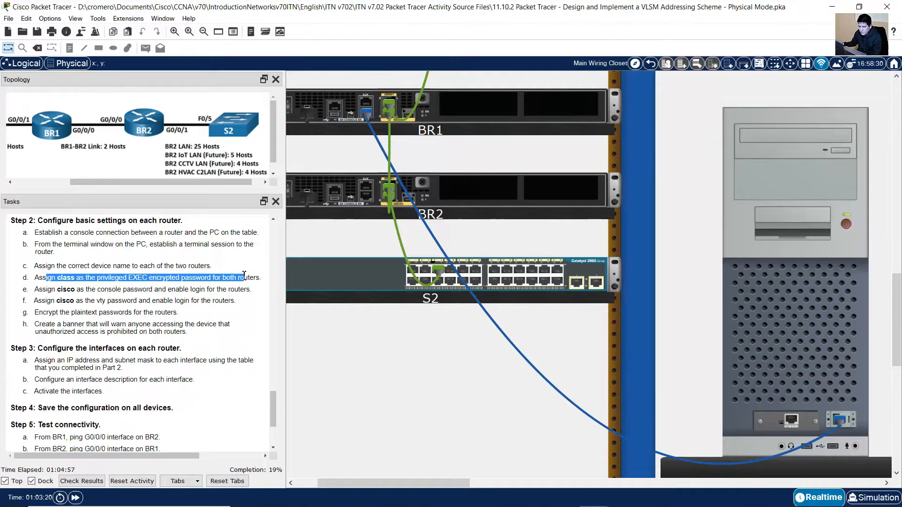
pyautogui.click(738, 311)
pyautogui.write('enable s')
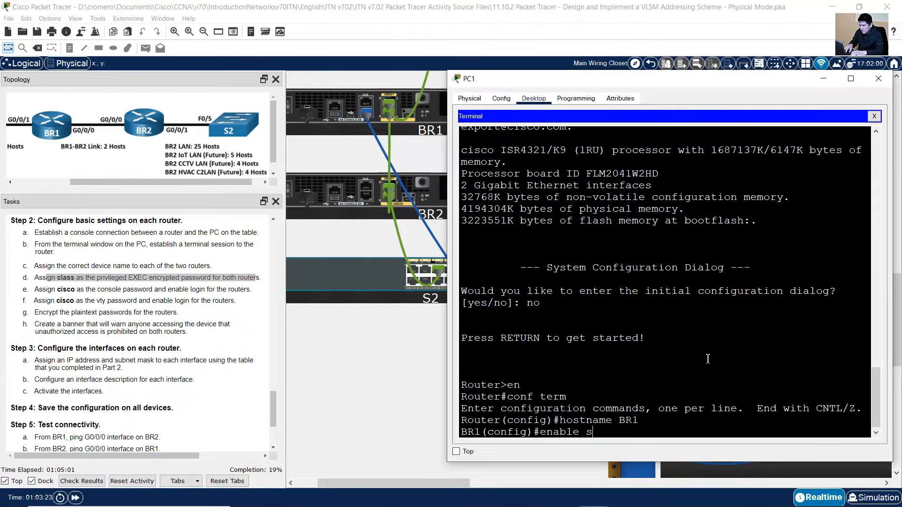
pyautogui.write('ecret class')
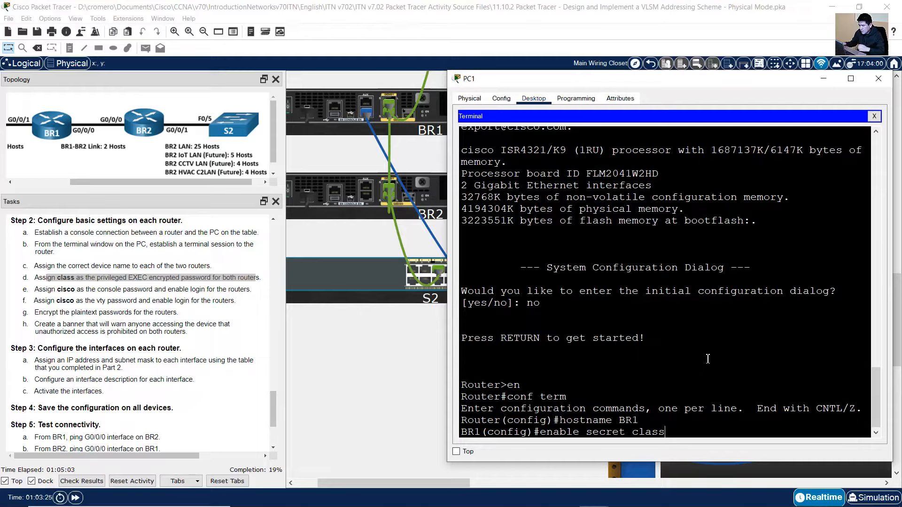
pyautogui.moveTo(635, 432); pyautogui.dragTo(669, 431)
pyautogui.click(669, 431)
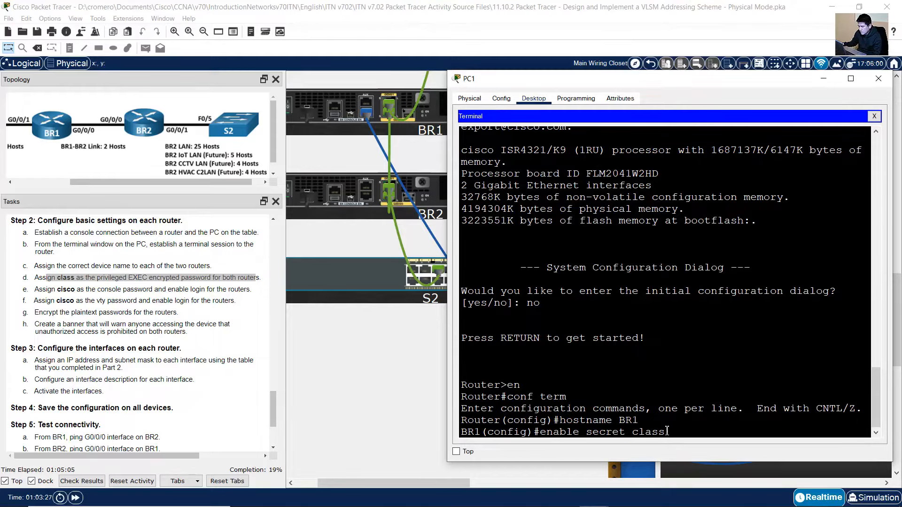
pyautogui.moveTo(586, 432); pyautogui.dragTo(626, 432)
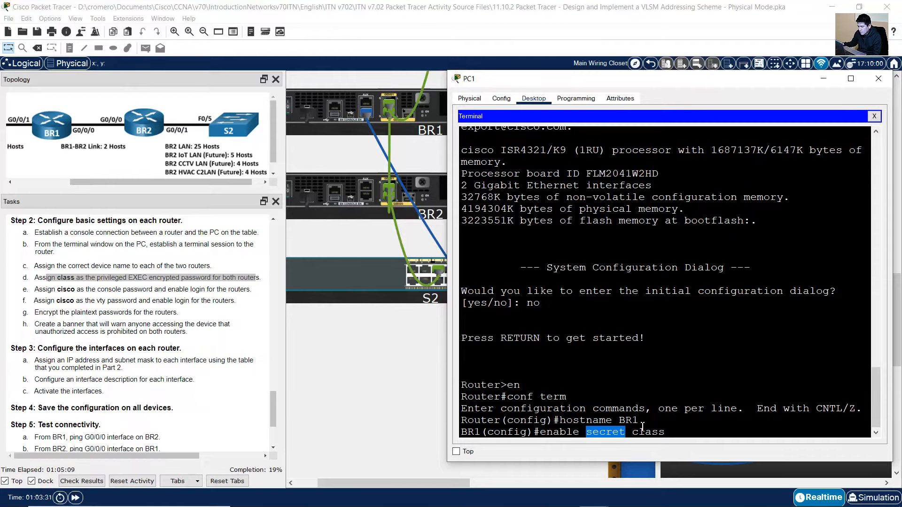
pyautogui.click(699, 433)
pyautogui.press('Return')
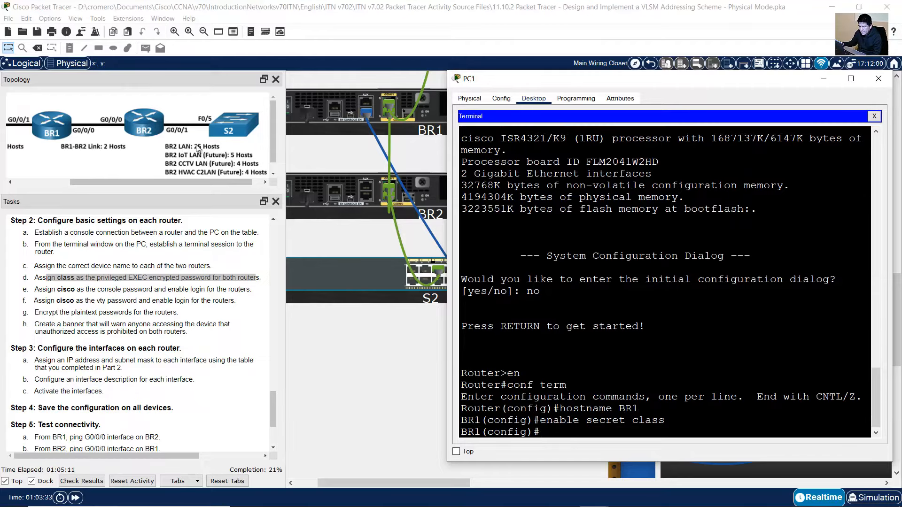
pyautogui.moveTo(44, 290); pyautogui.dragTo(249, 290)
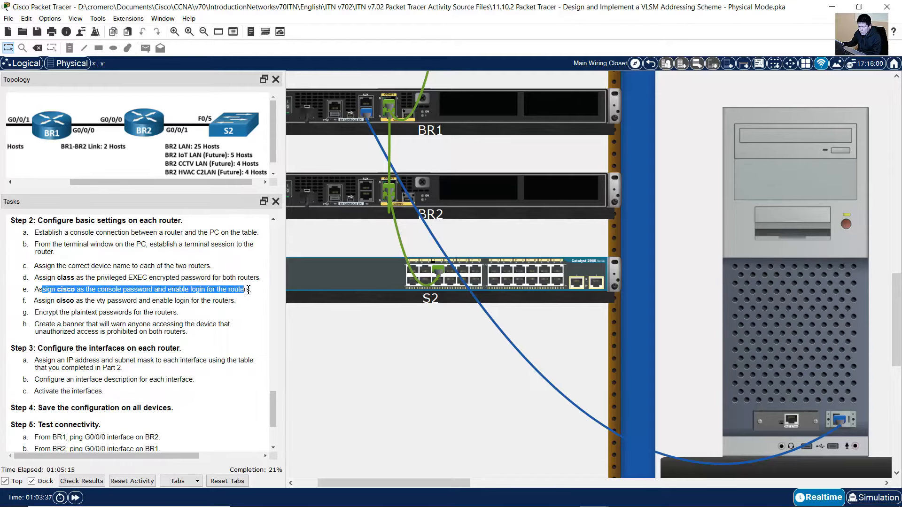
pyautogui.click(745, 288)
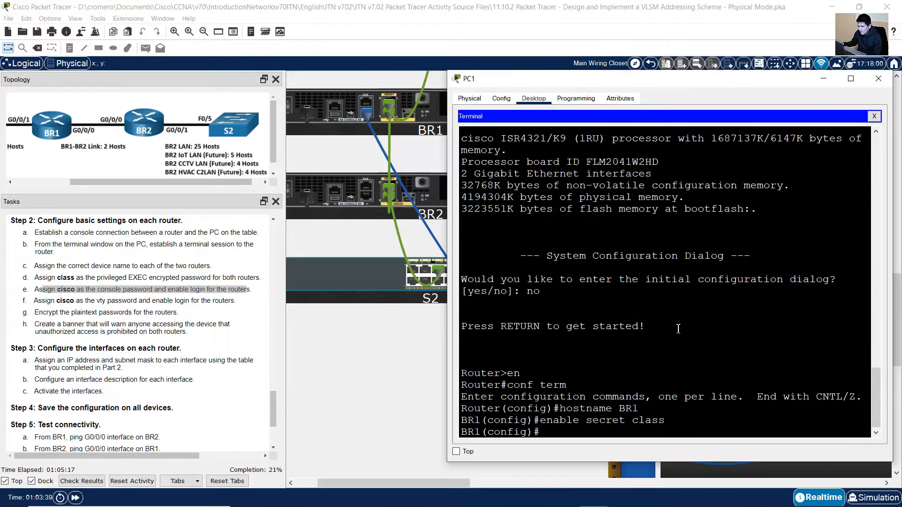
# Under line console 0, set the console password from task e
pyautogui.write('line console 0')
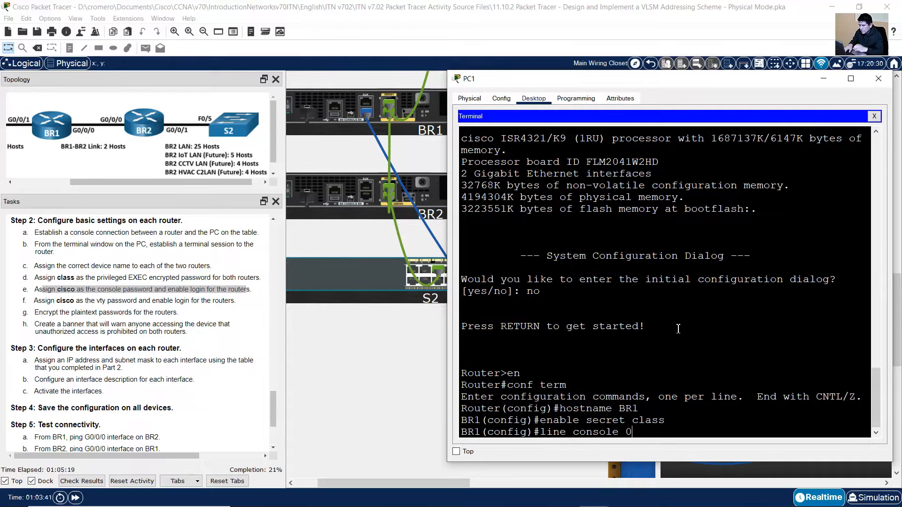
pyautogui.press('Return')
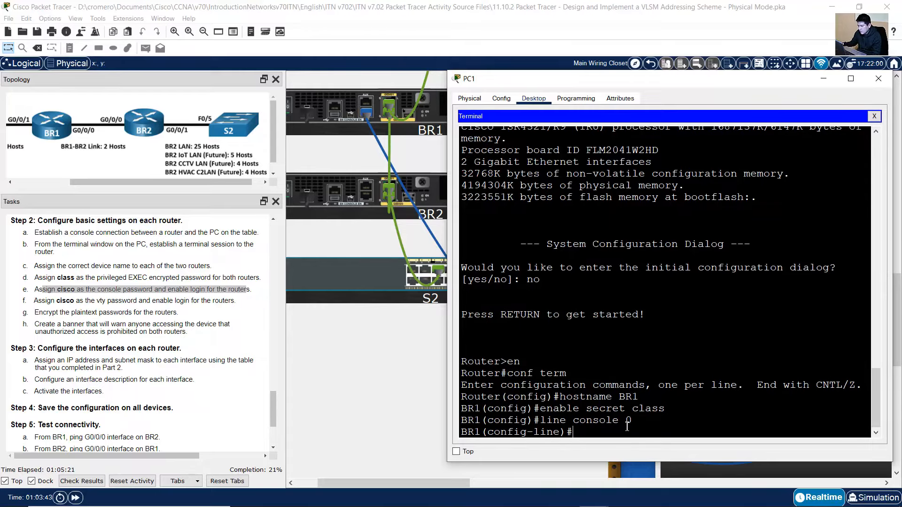
pyautogui.click(414, 341)
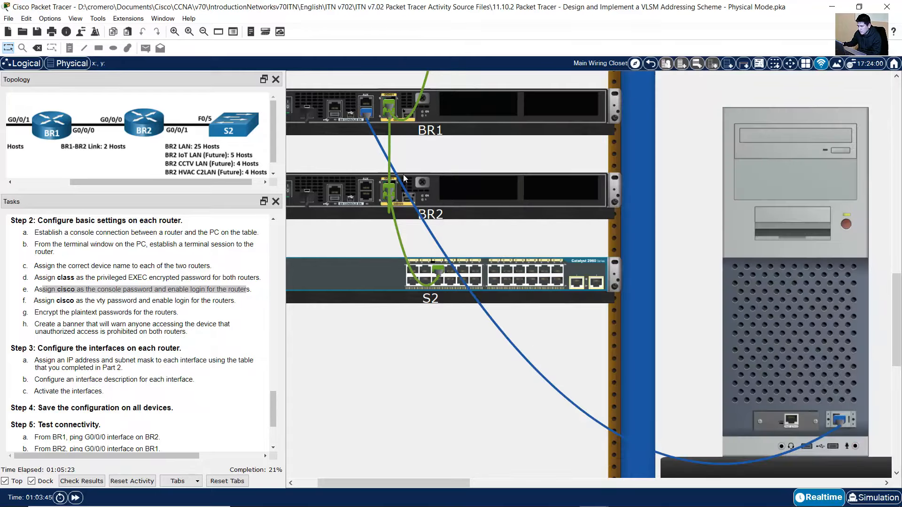
pyautogui.click(767, 274)
pyautogui.click(623, 433)
pyautogui.write('password')
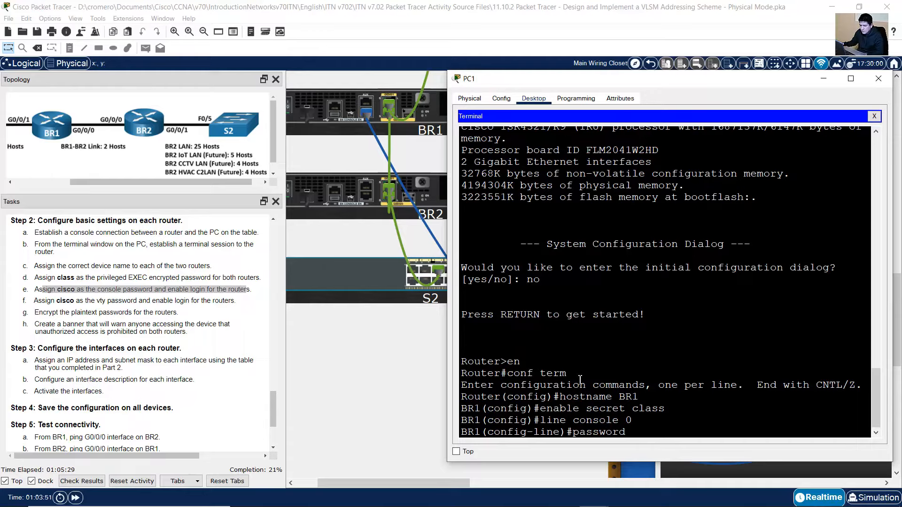
pyautogui.click(66, 291)
pyautogui.doubleClick(70, 291)
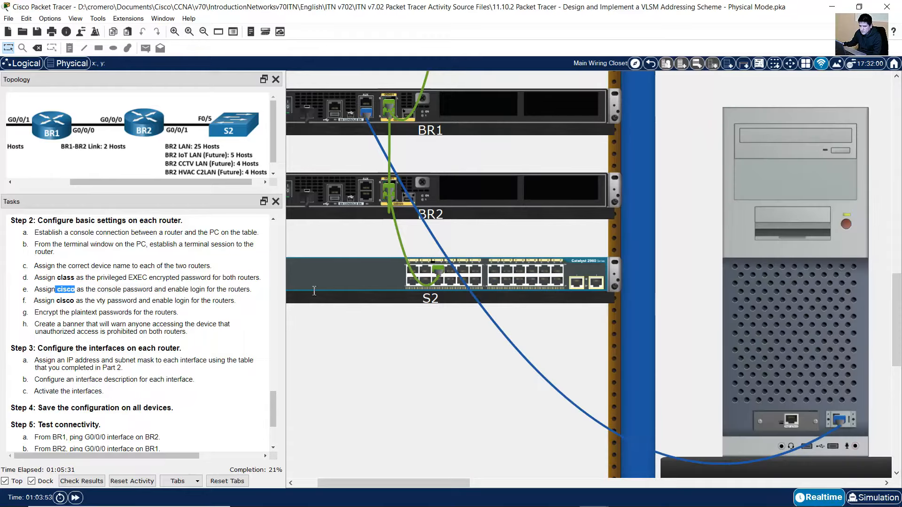
pyautogui.click(761, 295)
pyautogui.write('cisco')
pyautogui.press('Return')
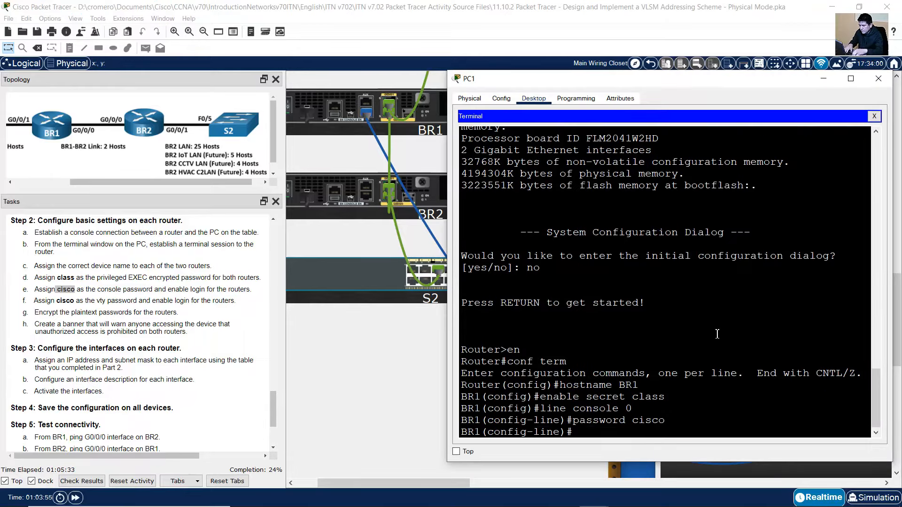
# Require login on the console line and exit back to the BR1(config)# prompt
pyautogui.click(180, 295)
pyautogui.moveTo(168, 289); pyautogui.dragTo(250, 289)
pyautogui.click(717, 286)
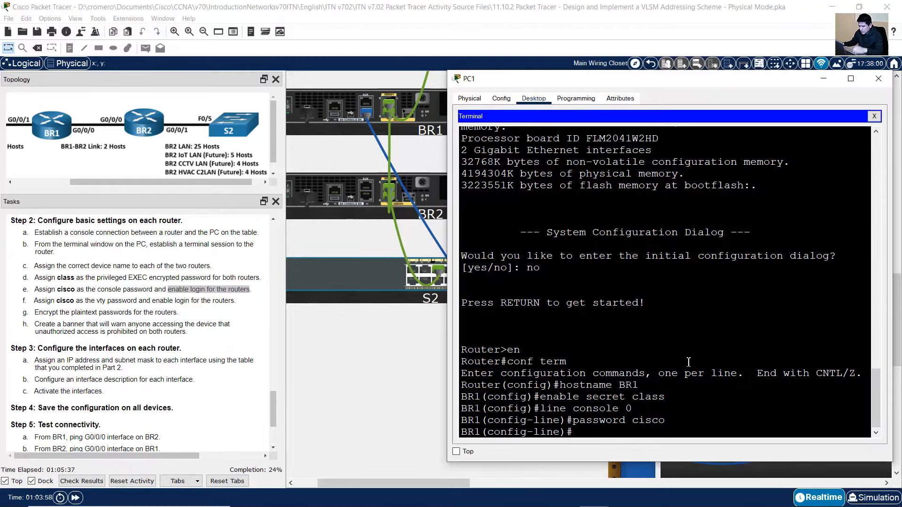
pyautogui.write('login')
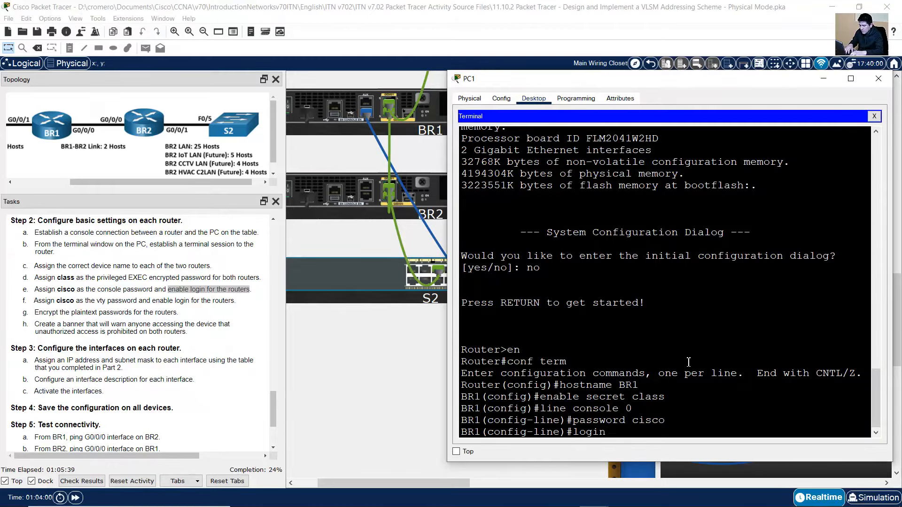
pyautogui.press('Return')
pyautogui.write('exit')
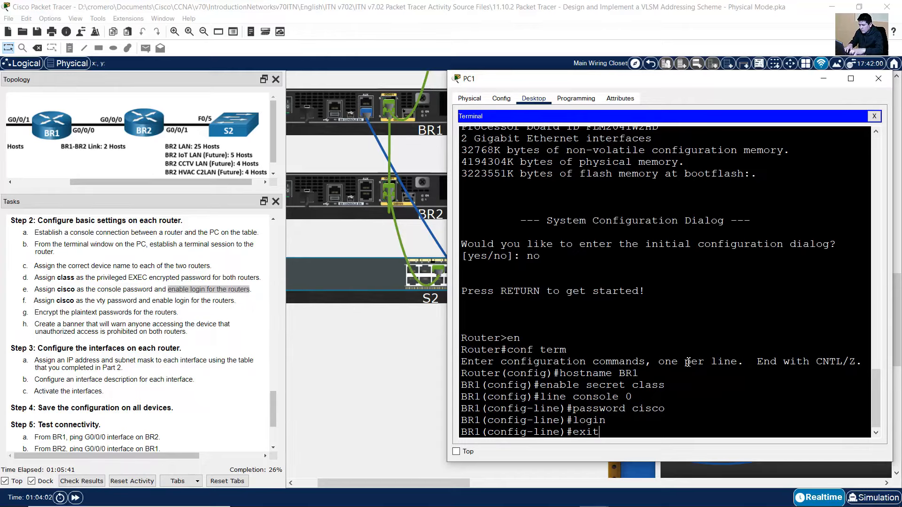
pyautogui.press('Return')
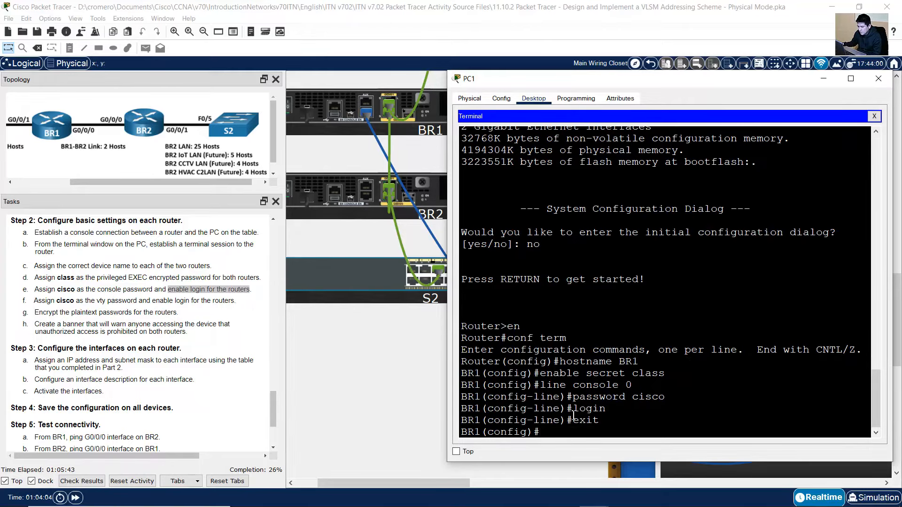
pyautogui.moveTo(543, 433); pyautogui.dragTo(464, 433)
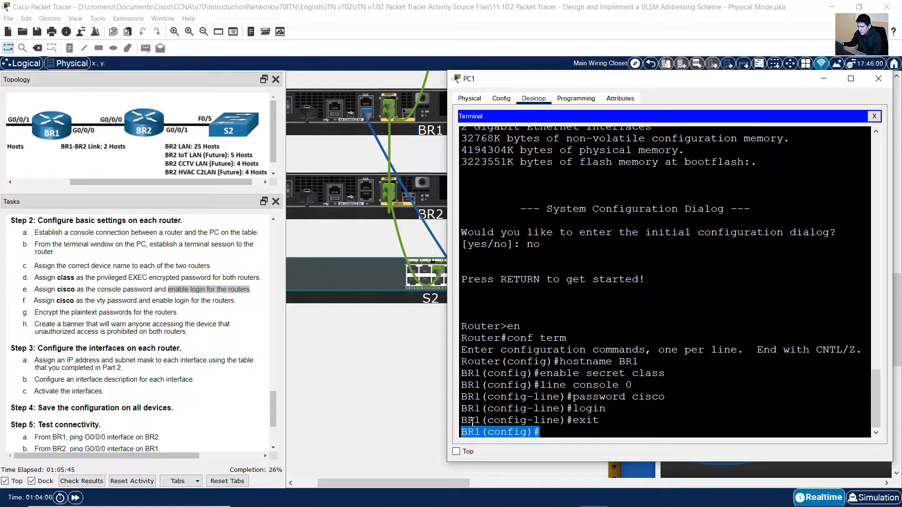
# Enter configuration mode for BR1's vty lines 0 to 15 with line vty 0 15
pyautogui.click(81, 314)
pyautogui.moveTo(38, 300); pyautogui.dragTo(241, 301)
pyautogui.click(746, 323)
pyautogui.click(698, 371)
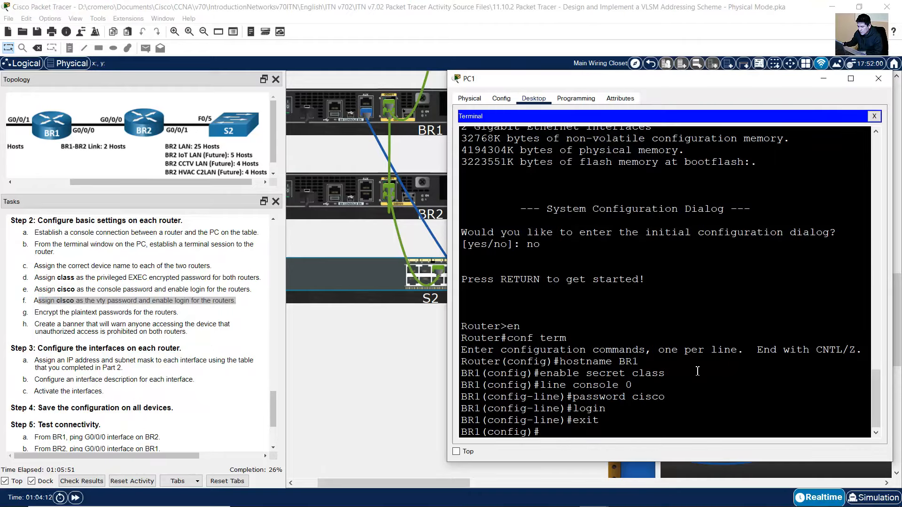
pyautogui.write('line vt')
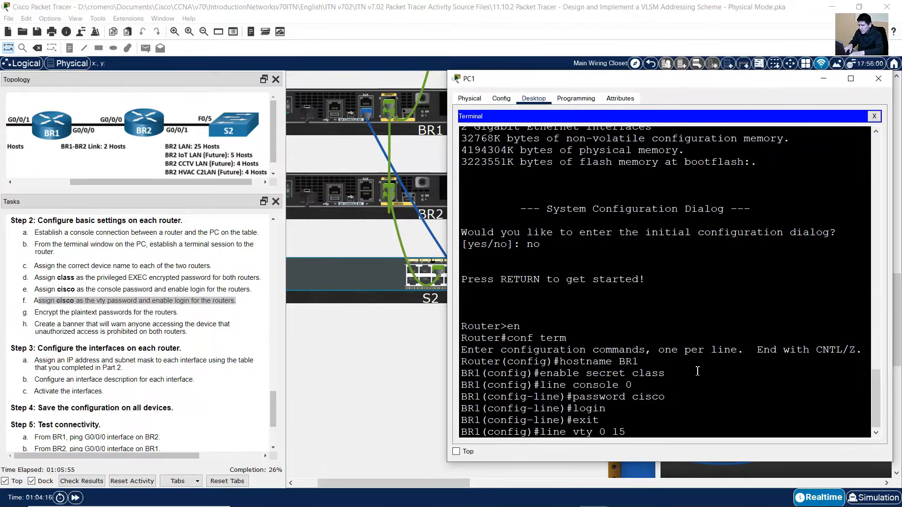
pyautogui.write('y 0 15')
pyautogui.press('Return')
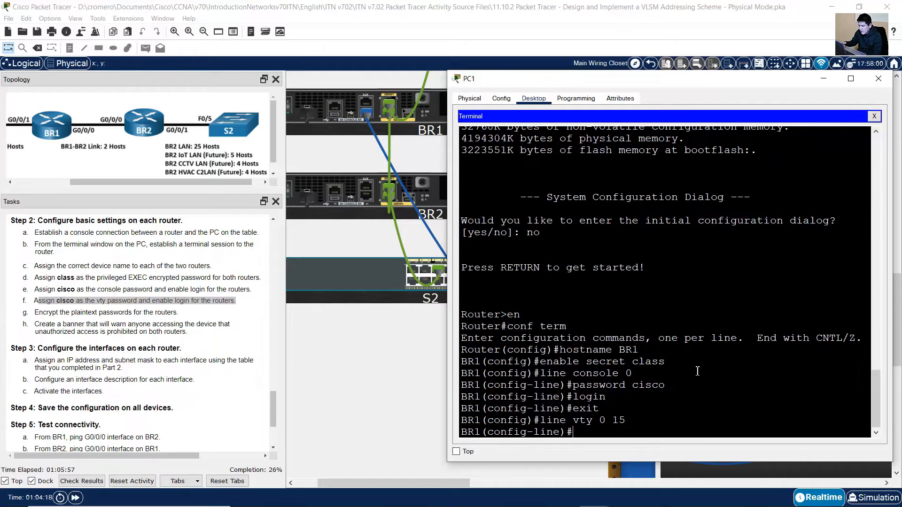
# Give the vty lines the task's password, require login, and exit line configuration
pyautogui.moveTo(571, 421); pyautogui.dragTo(631, 421)
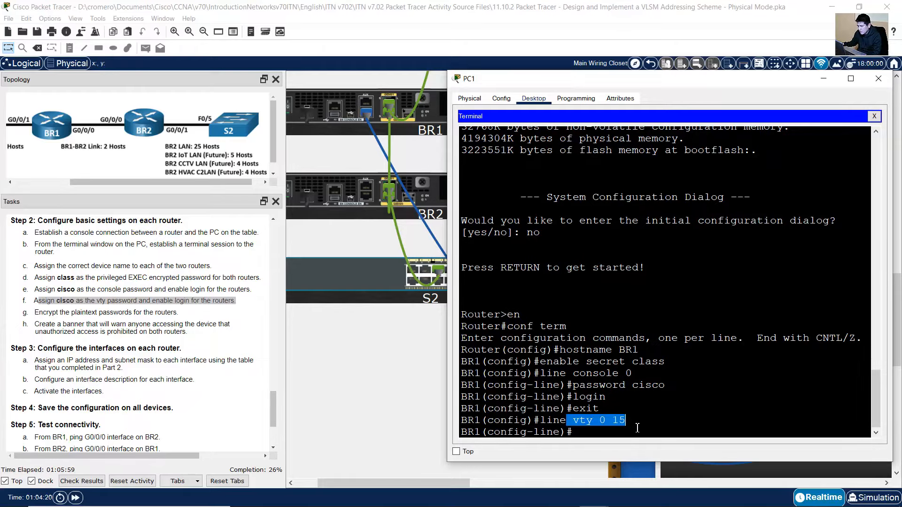
pyautogui.click(638, 428)
pyautogui.moveTo(50, 301); pyautogui.dragTo(189, 301)
pyautogui.click(742, 305)
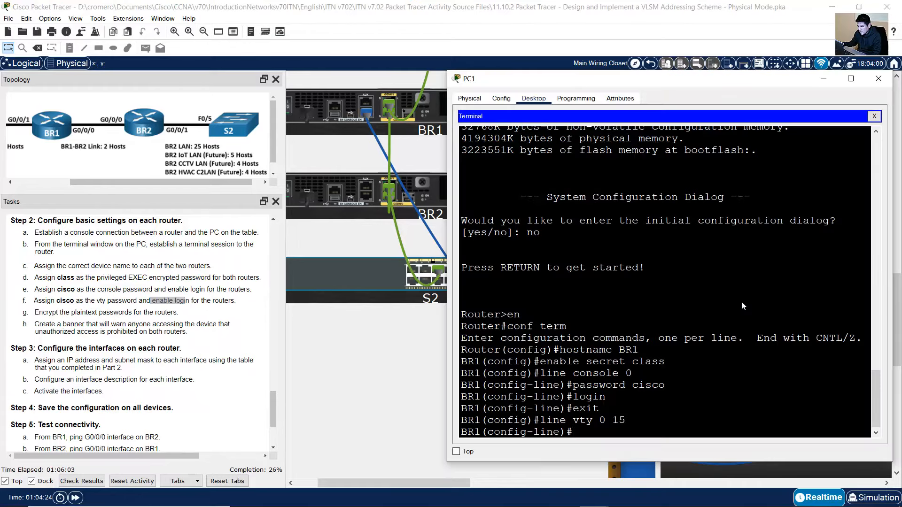
pyautogui.write('password cisco')
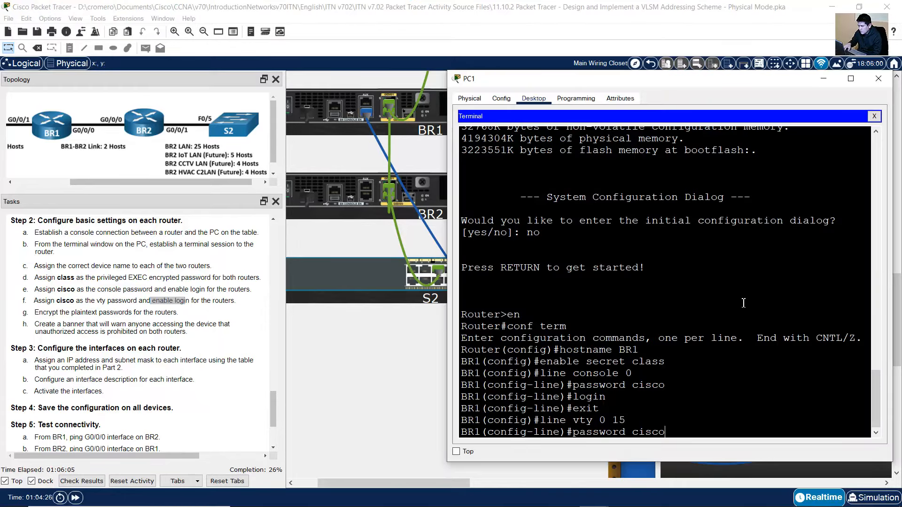
pyautogui.press('Return')
pyautogui.write('login')
pyautogui.press('Return')
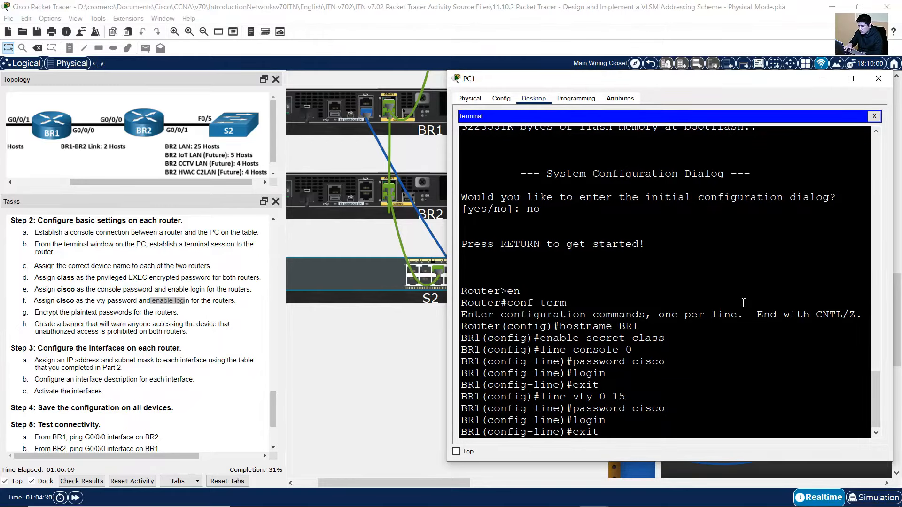
pyautogui.write('exit')
pyautogui.press('Return')
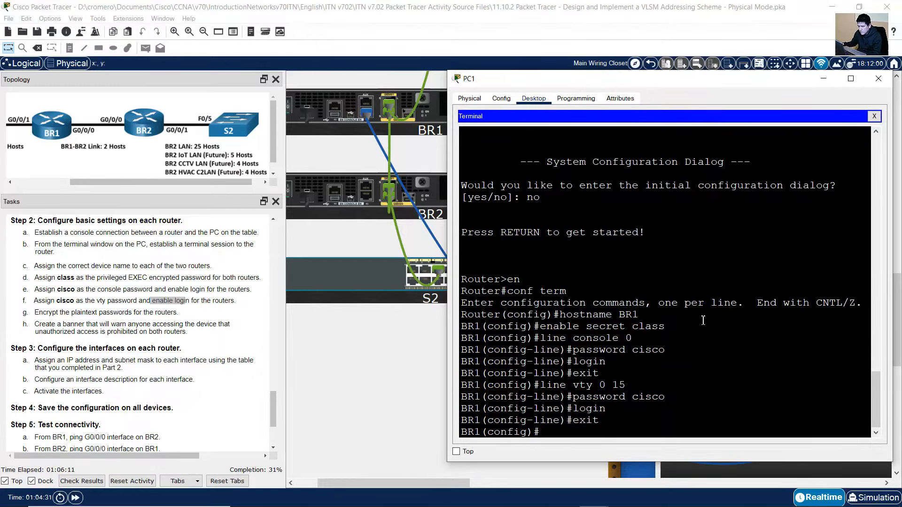
# Turn on service password-encryption to encrypt plaintext passwords
pyautogui.click(289, 384)
pyautogui.moveTo(39, 313); pyautogui.dragTo(181, 313)
pyautogui.click(774, 309)
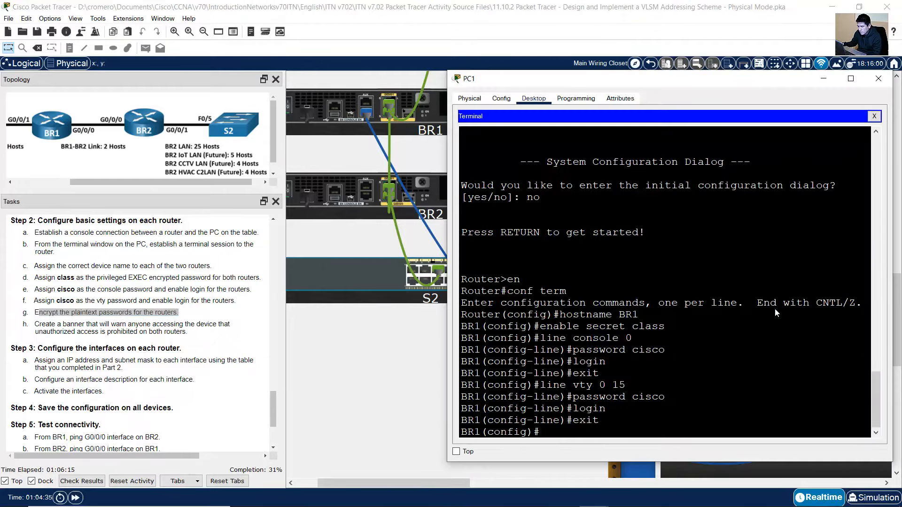
pyautogui.write('service password-encry')
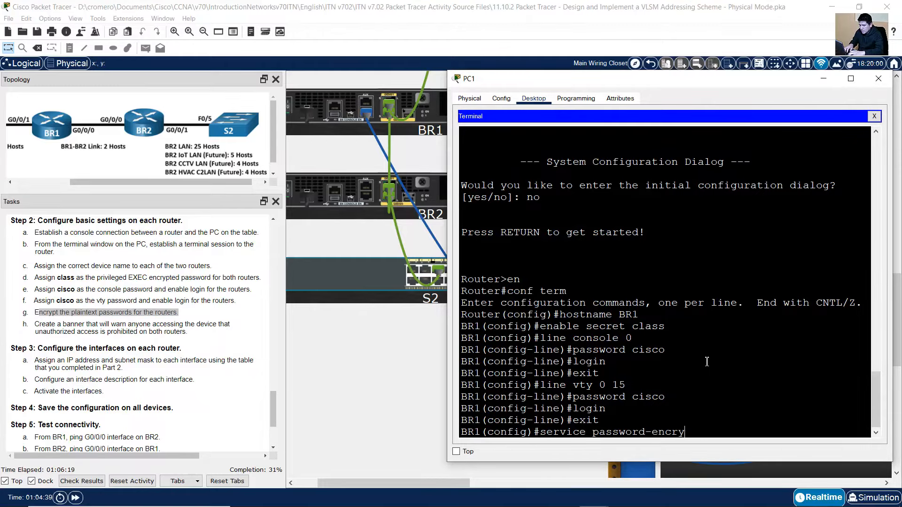
pyautogui.write('ption')
pyautogui.press('Return')
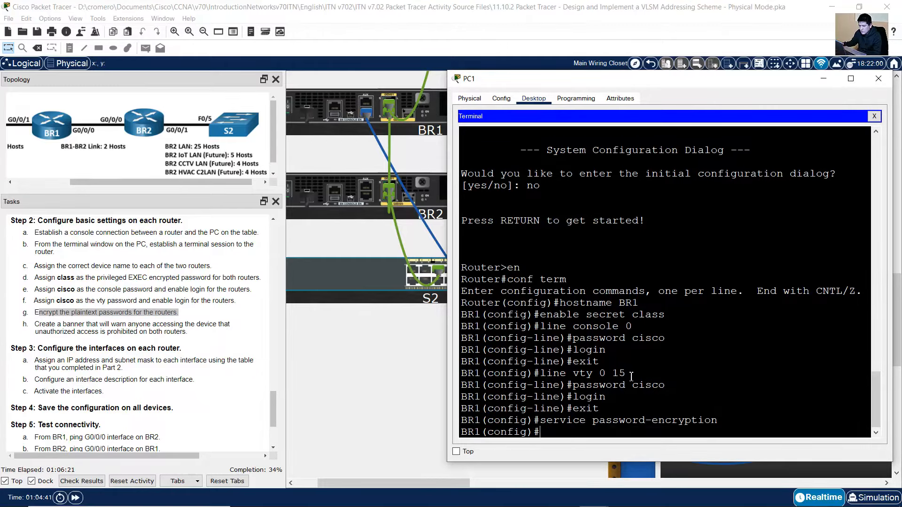
# Add the MOTD banner 'Unauthorized Access is Prohibited!'
pyautogui.click(123, 322)
pyautogui.moveTo(46, 325); pyautogui.dragTo(206, 335)
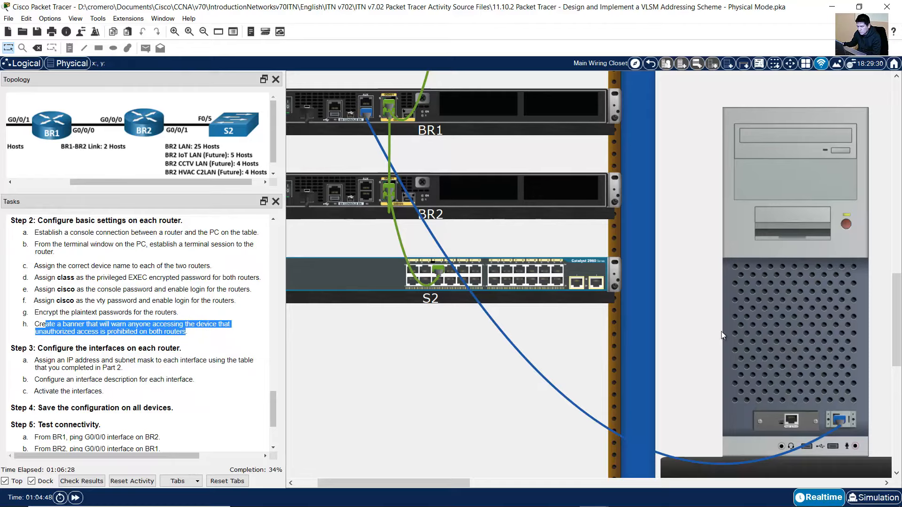
pyautogui.click(794, 331)
pyautogui.write('banner')
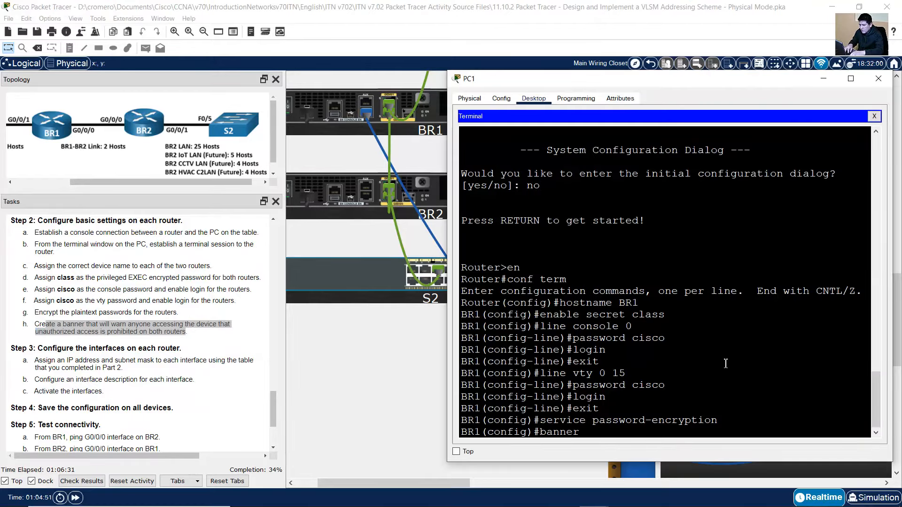
pyautogui.write(' motd ')
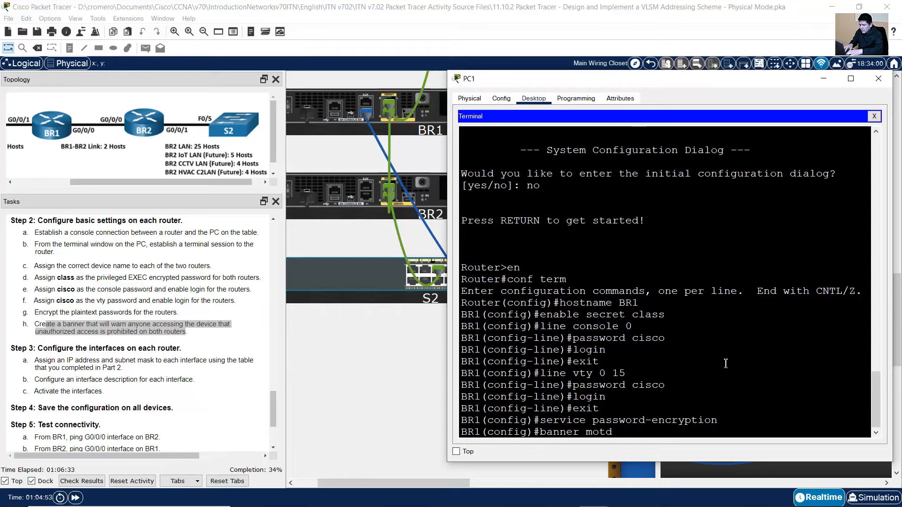
pyautogui.write('/Unauthorized Acc')
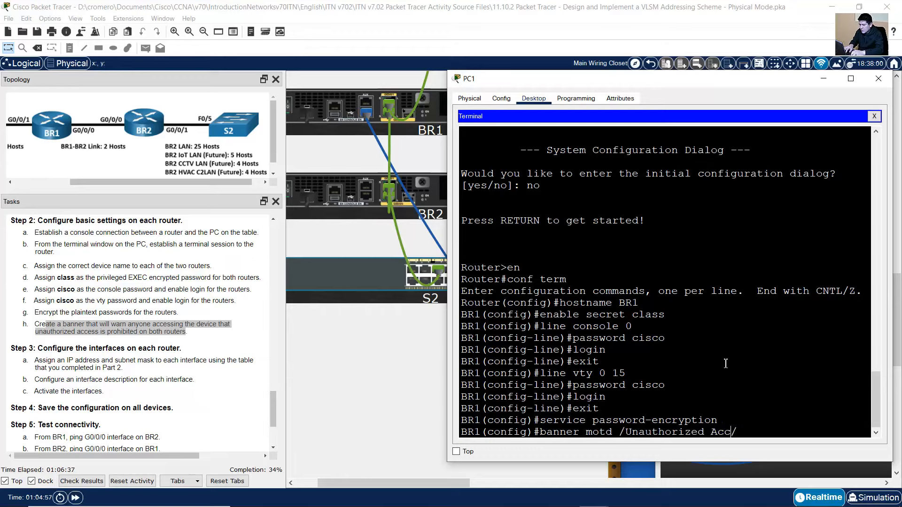
pyautogui.write('ess is Prohibited!')
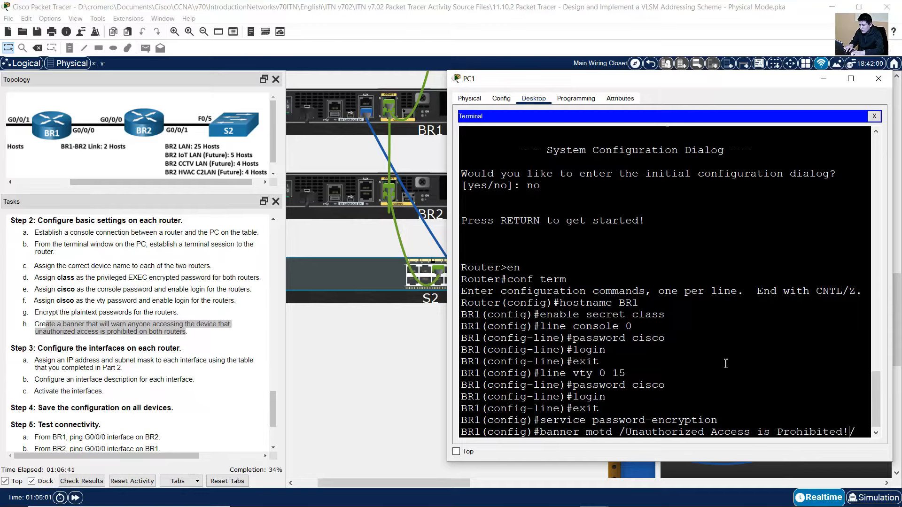
pyautogui.moveTo(638, 431); pyautogui.dragTo(848, 434)
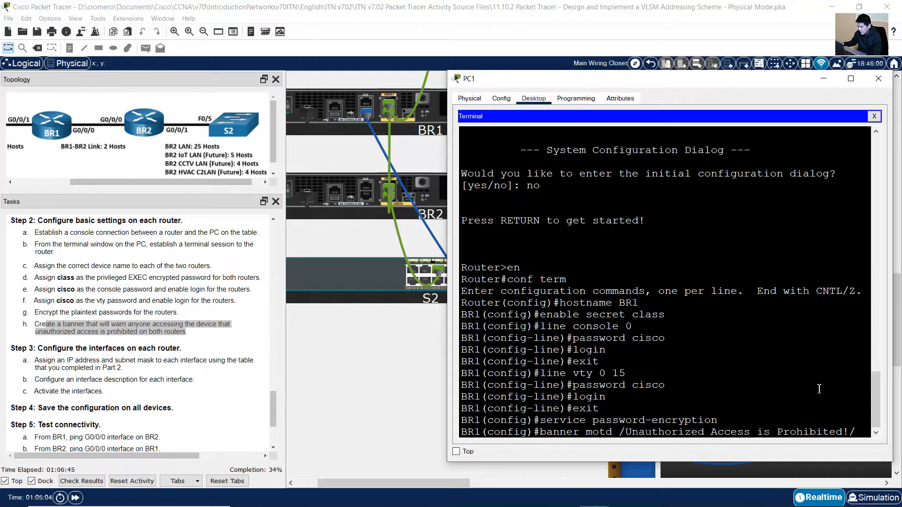
pyautogui.press('Return')
# Review Step 3 tasks a–c: IP addressing, interface descriptions, and activating the interfaces
pyautogui.click(132, 352)
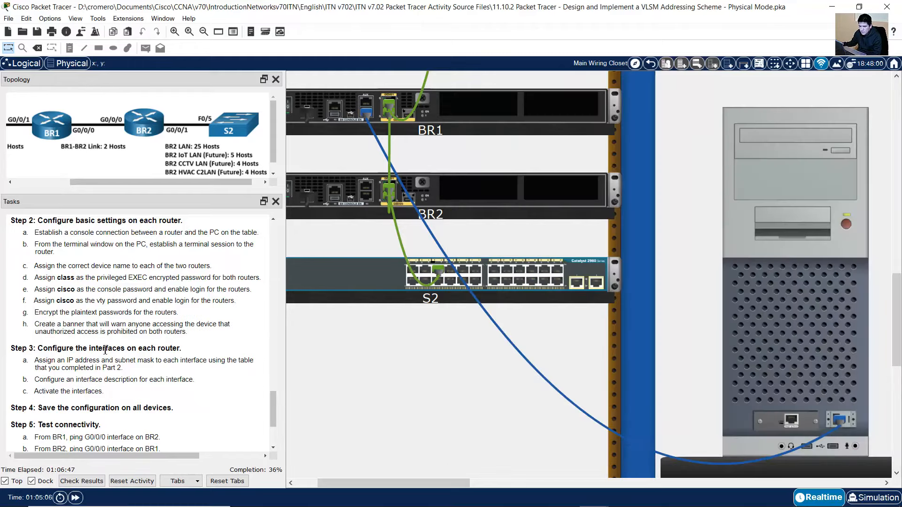
pyautogui.scroll(-1, 127, 348)
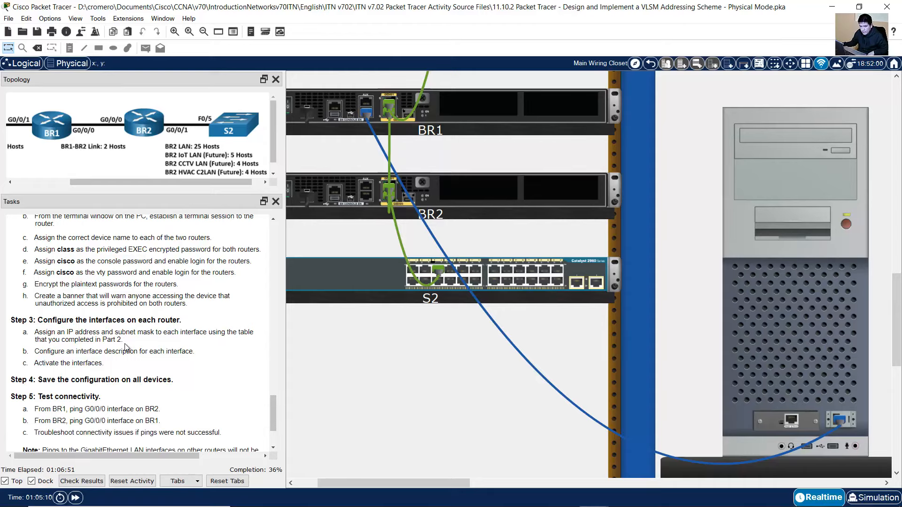
pyautogui.scroll(1, 115, 334)
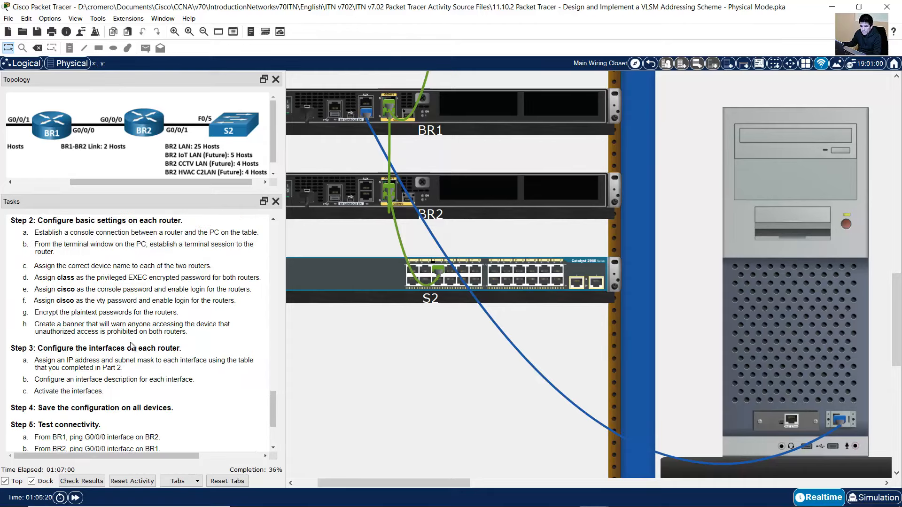
pyautogui.scroll(-3, 104, 321)
pyautogui.moveTo(43, 264); pyautogui.dragTo(183, 263)
pyautogui.scroll(1, 182, 266)
pyautogui.scroll(-3, 83, 268)
pyautogui.moveTo(37, 279); pyautogui.dragTo(136, 288)
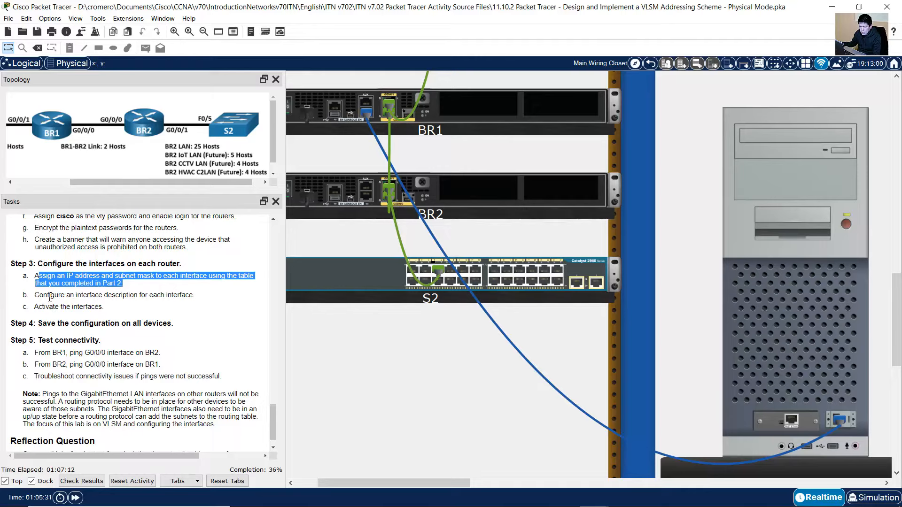
pyautogui.moveTo(43, 296); pyautogui.dragTo(194, 293)
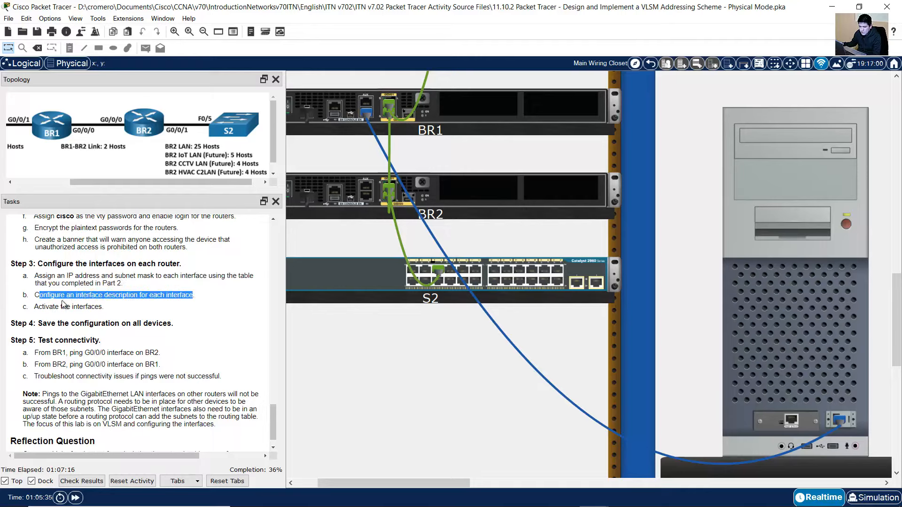
pyautogui.moveTo(46, 306); pyautogui.dragTo(116, 308)
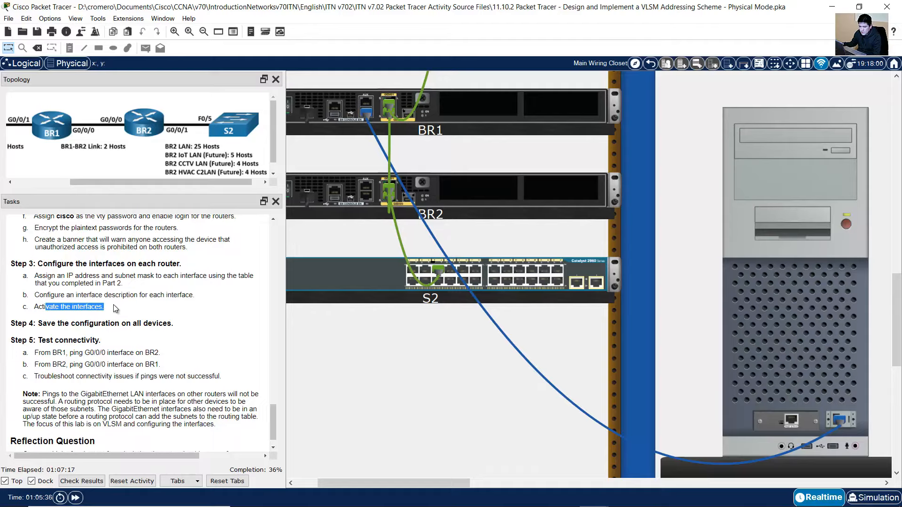
pyautogui.click(145, 304)
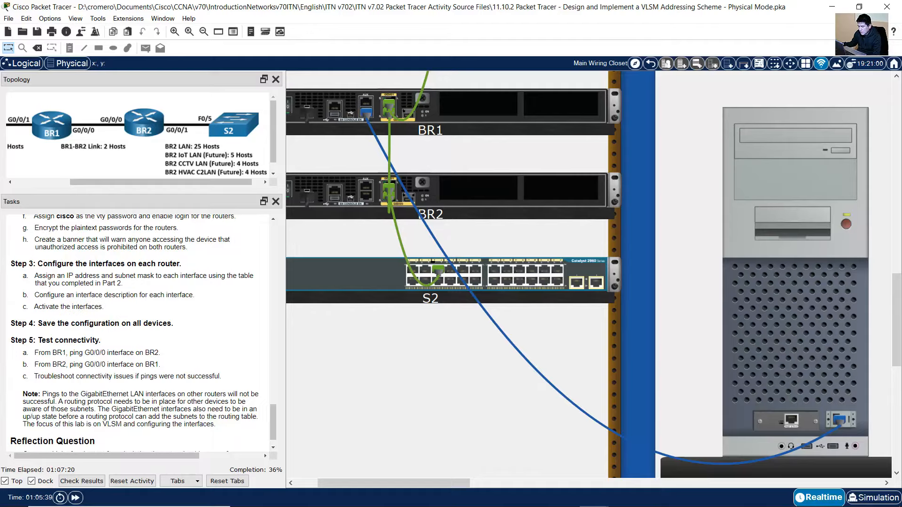
# Find BR1's G0/0/0 row in the workbook and enter interface configuration with int g0/0/0
pyautogui.click(623, 495)
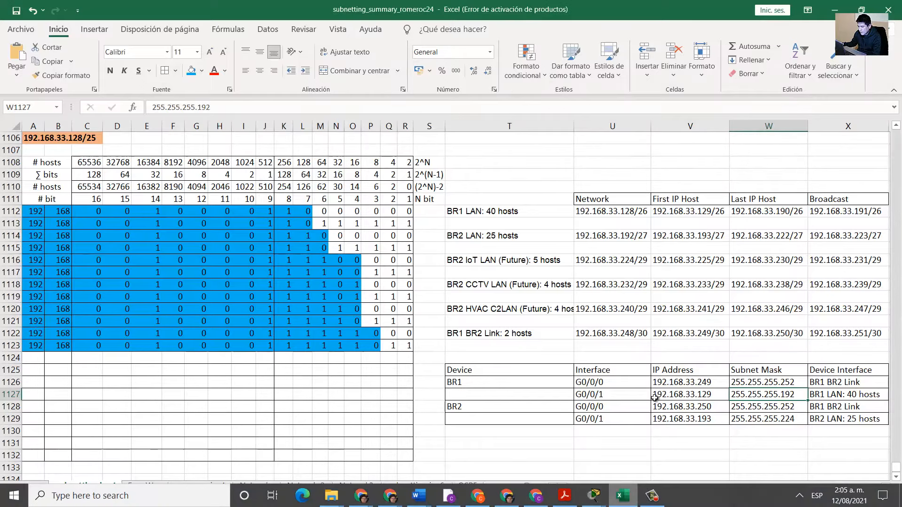
pyautogui.moveTo(470, 382); pyautogui.dragTo(846, 395)
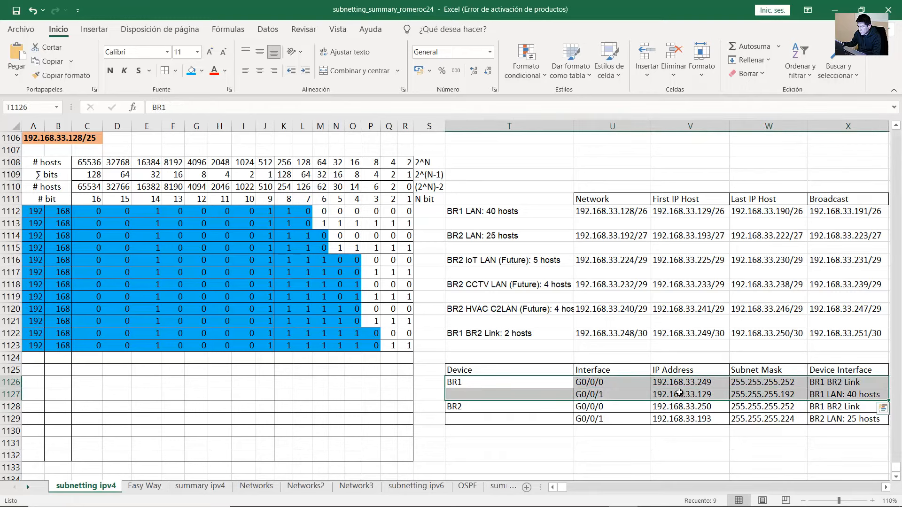
pyautogui.click(594, 384)
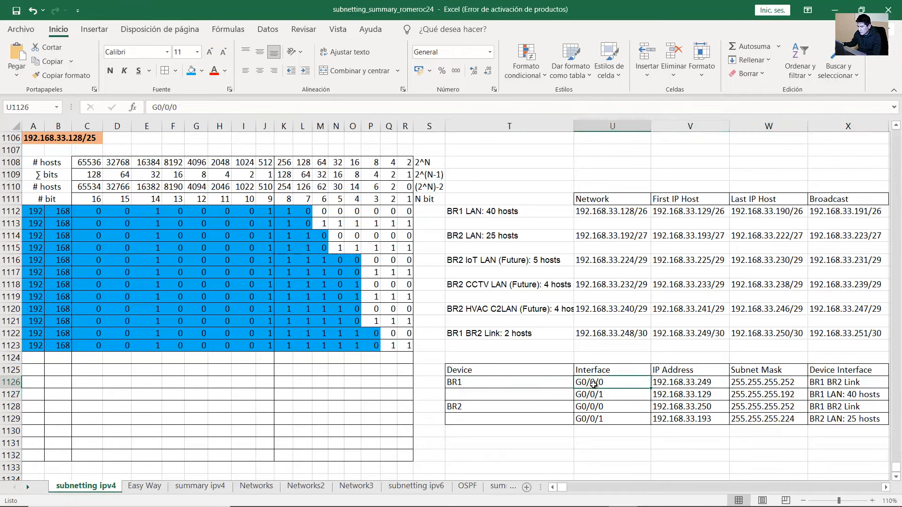
pyautogui.moveTo(594, 496)
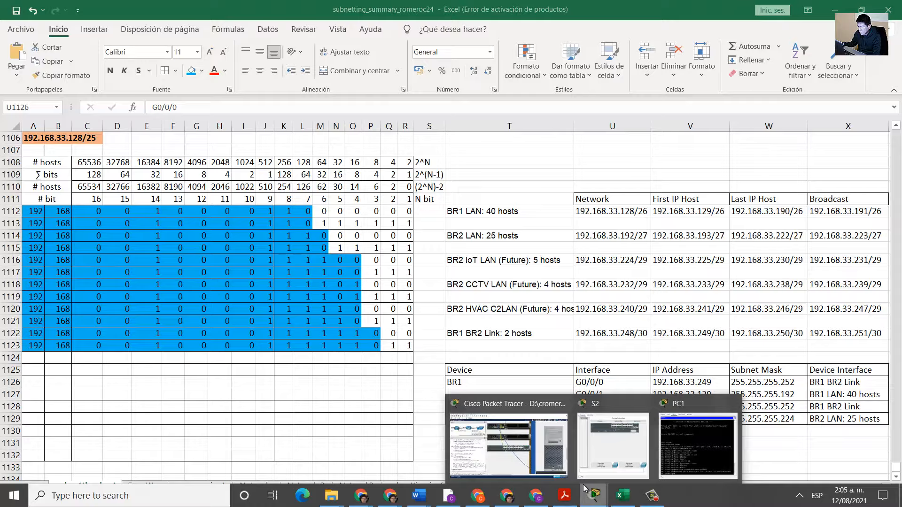
pyautogui.click(524, 455)
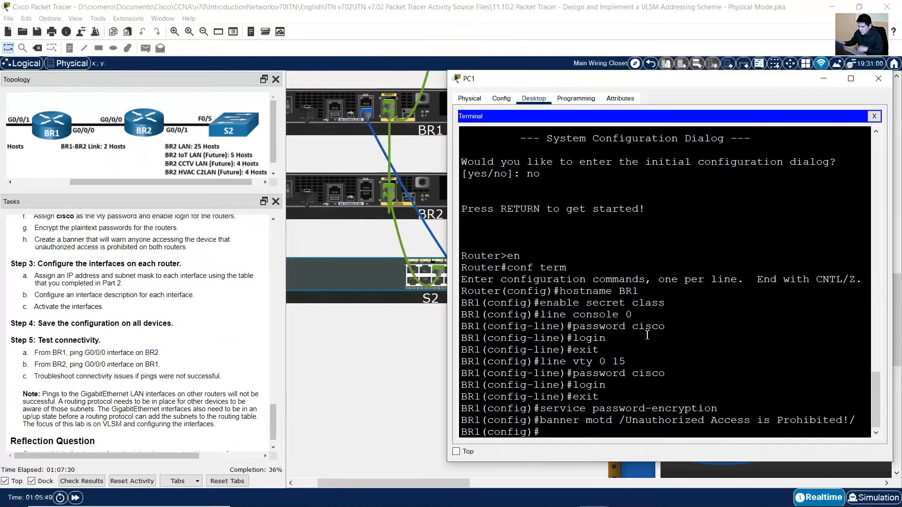
pyautogui.write('int g0/0/0')
pyautogui.press('Return')
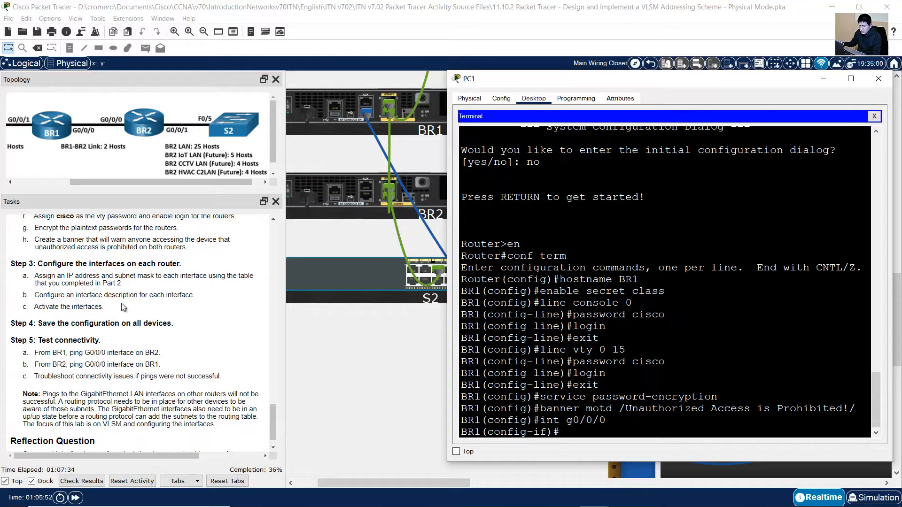
# Look up G0/0/0's address 192.168.33.249 and mask 255.255.255.252 in the workbook
pyautogui.click(123, 279)
pyautogui.moveTo(60, 276); pyautogui.dragTo(140, 289)
pyautogui.click(623, 496)
pyautogui.click(687, 384)
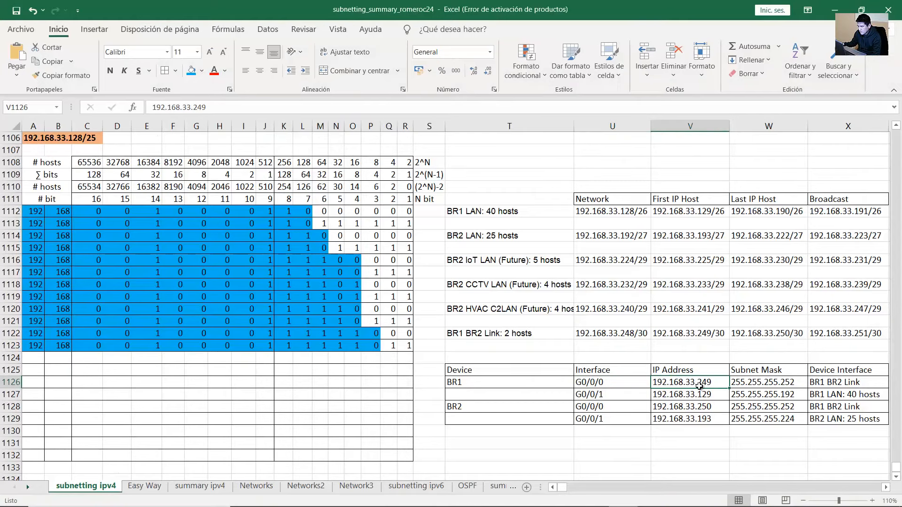
pyautogui.doubleClick(706, 383)
pyautogui.moveTo(716, 383); pyautogui.dragTo(702, 385)
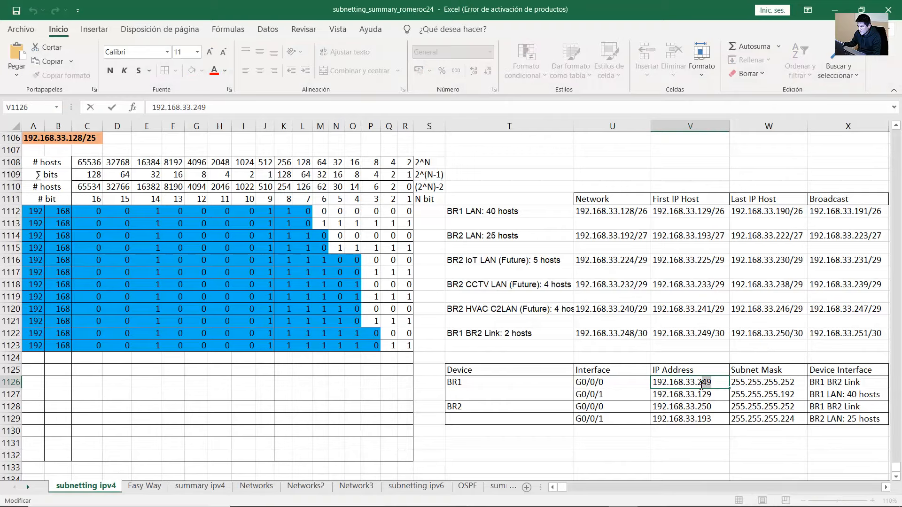
pyautogui.click(767, 385)
pyautogui.doubleClick(767, 384)
pyautogui.moveTo(780, 383); pyautogui.dragTo(805, 380)
# Assign G0/0/0 the address 192.168.33.249 with mask 255.255.255.252
pyautogui.click(835, 9)
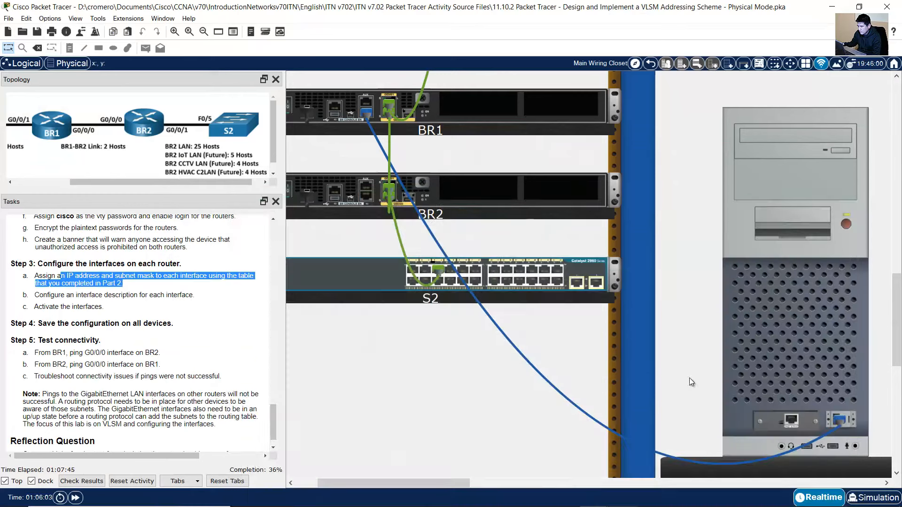
pyautogui.write('ip add')
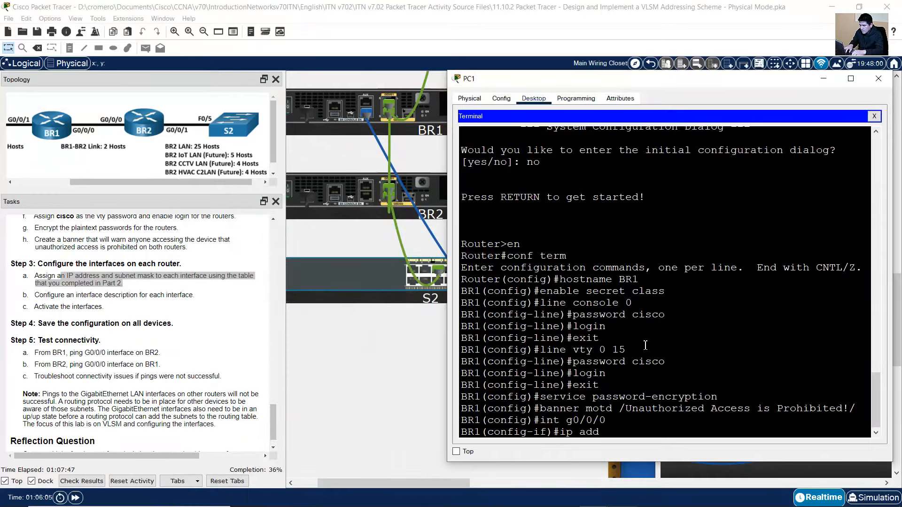
pyautogui.write('ress 192.16')
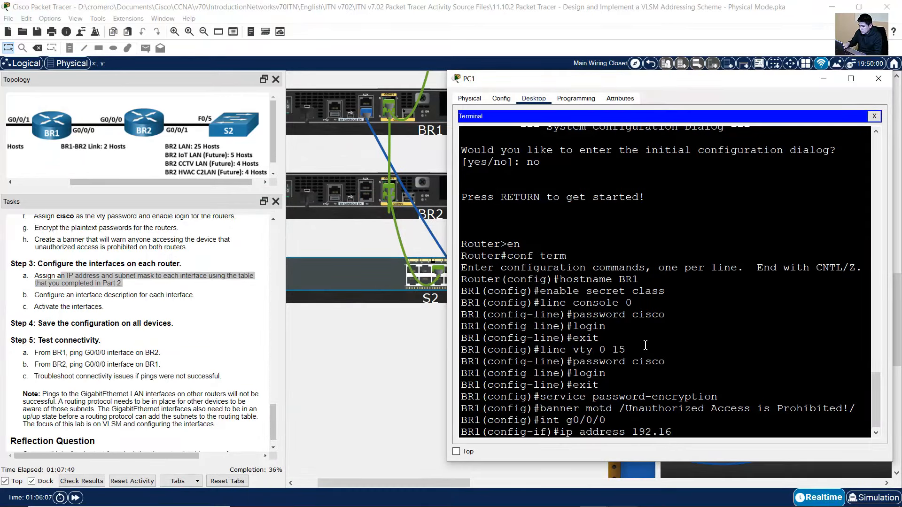
pyautogui.write('8.33.249 255.255.255.252')
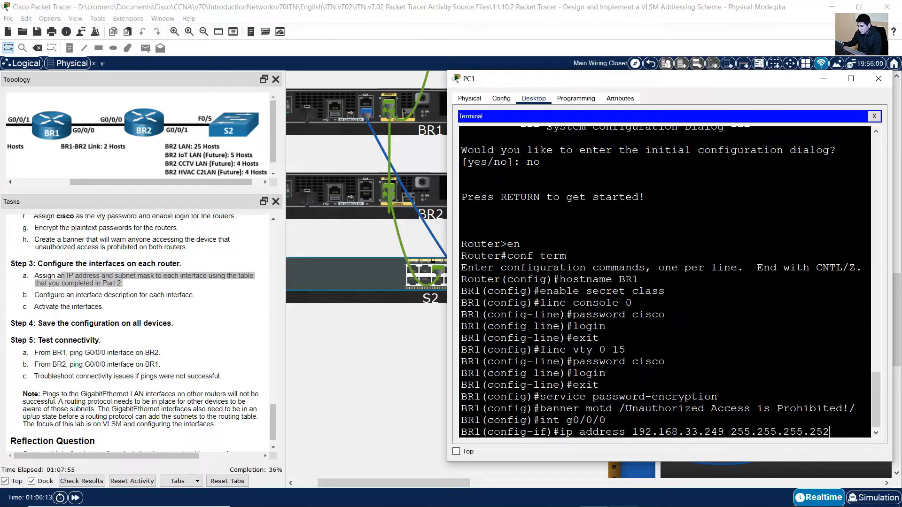
pyautogui.click(448, 495)
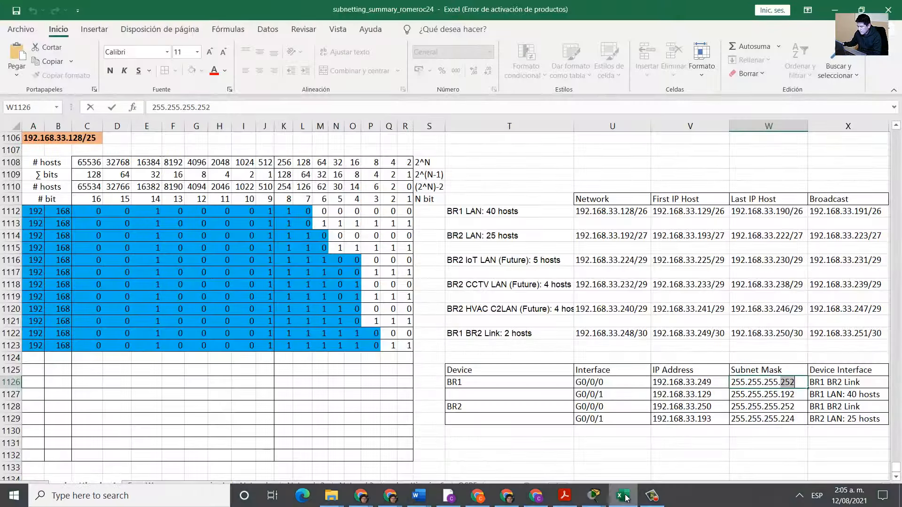
pyautogui.click(701, 383)
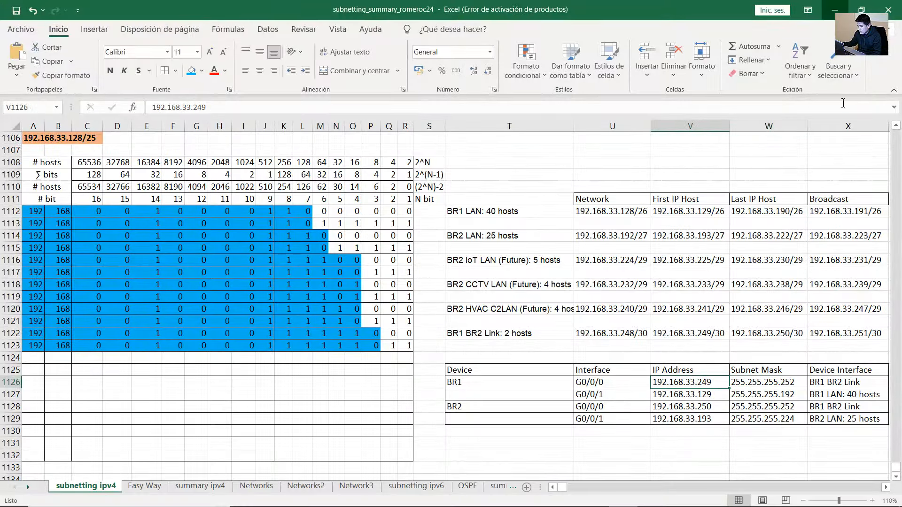
pyautogui.hotkey('alt', 'Tab')
pyautogui.press('Return')
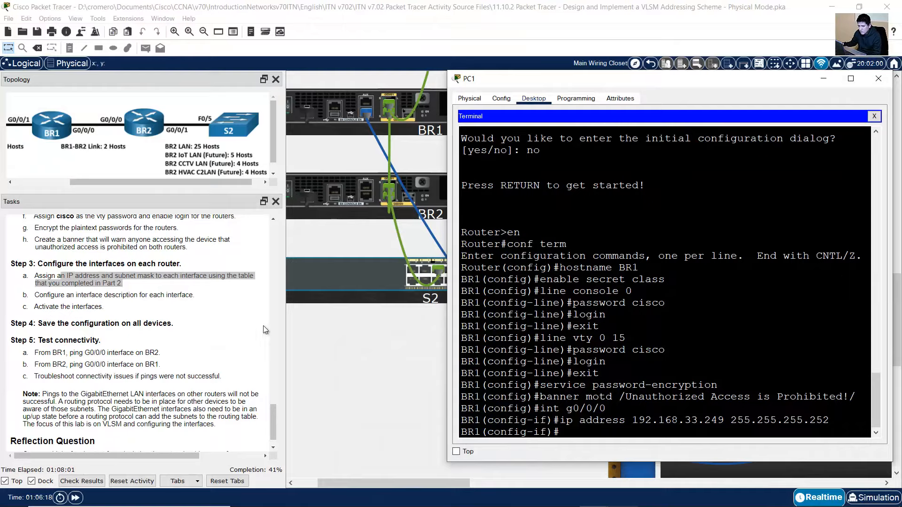
pyautogui.click(263, 330)
# Give G0/0/0 the description 'BR1 BR2 Link', checked against the workbook
pyautogui.moveTo(43, 295); pyautogui.dragTo(200, 299)
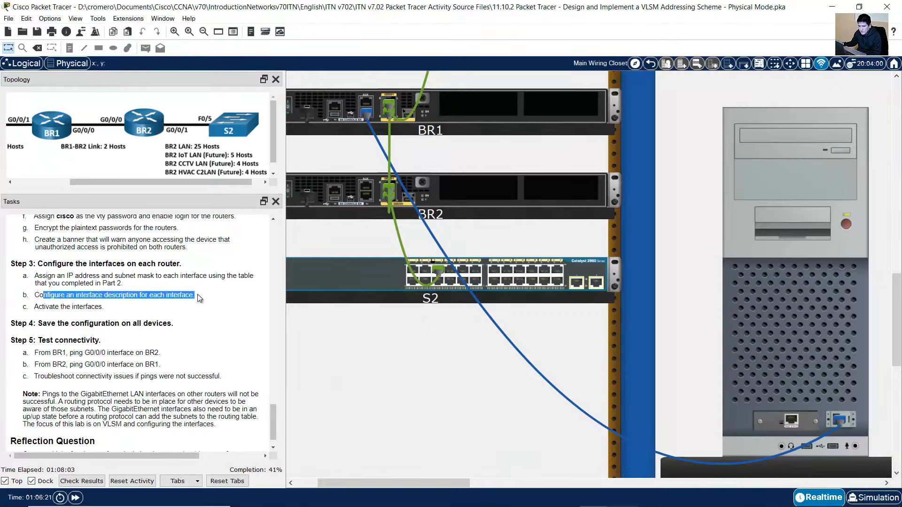
pyautogui.click(621, 497)
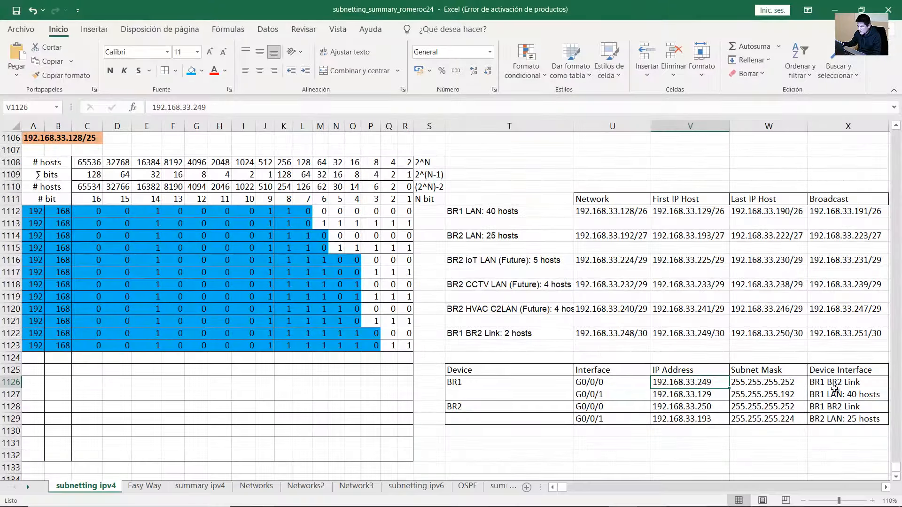
pyautogui.doubleClick(839, 386)
pyautogui.moveTo(861, 383); pyautogui.dragTo(808, 384)
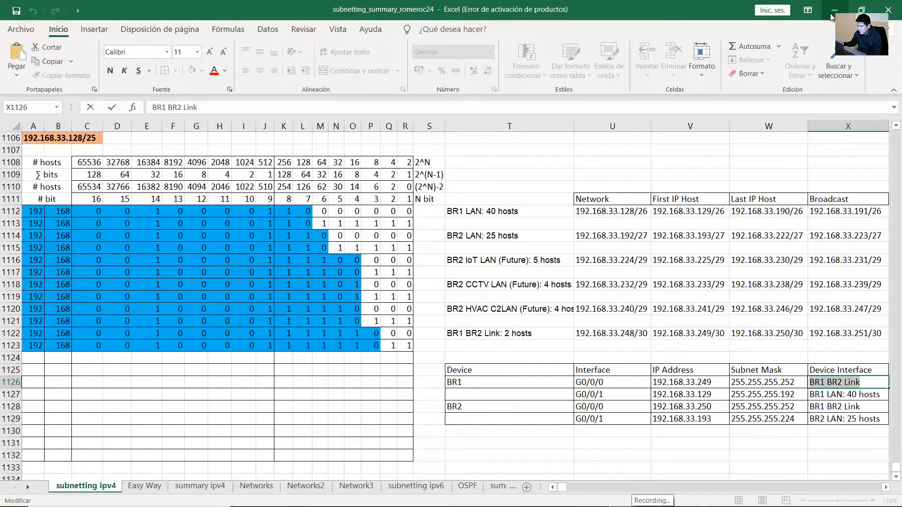
pyautogui.click(835, 10)
pyautogui.click(796, 191)
pyautogui.write('description BR')
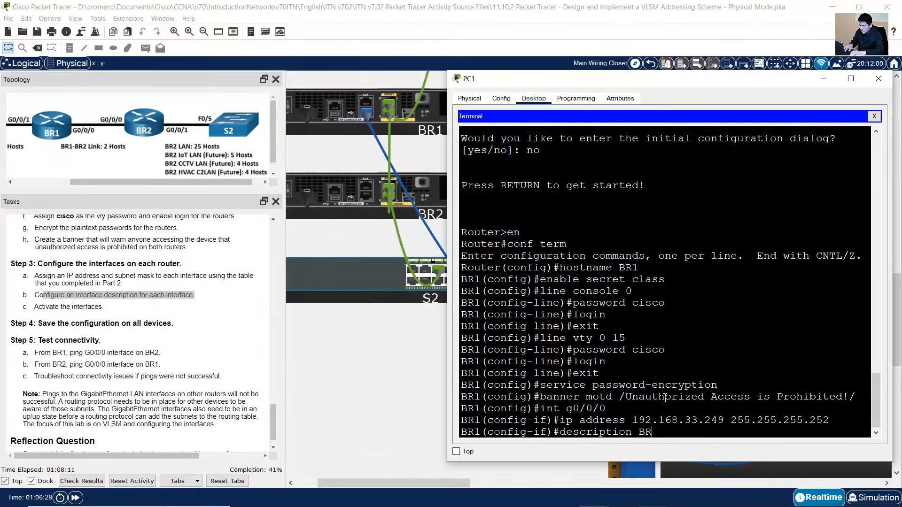
pyautogui.write('1 Br2 Link')
pyautogui.press('Return')
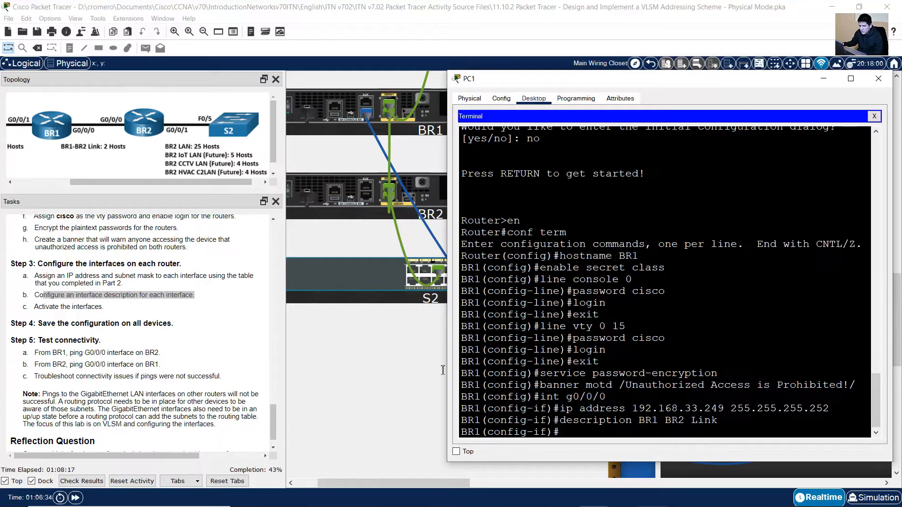
# Activate G0/0/0 with no shutdown
pyautogui.moveTo(45, 306); pyautogui.dragTo(103, 307)
pyautogui.click(742, 280)
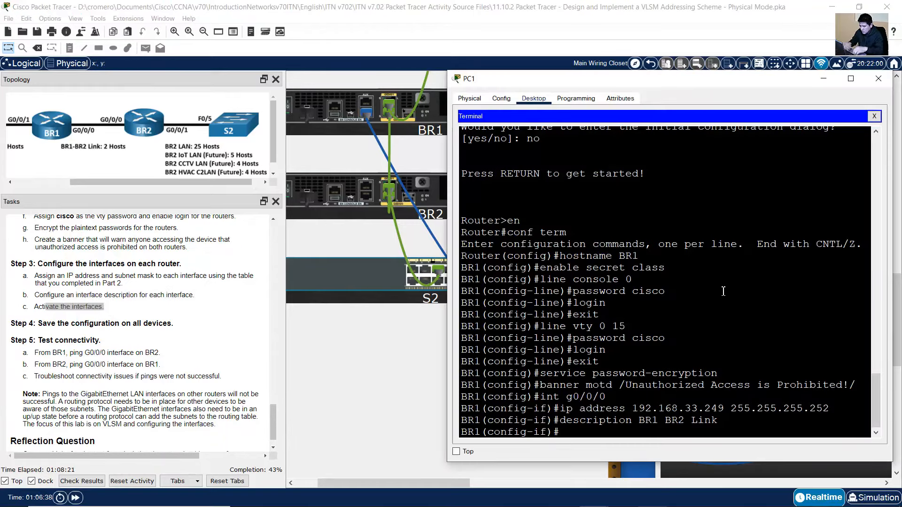
pyautogui.write('no shutdow')
pyautogui.write('n')
pyautogui.press('Return')
pyautogui.press('Return')
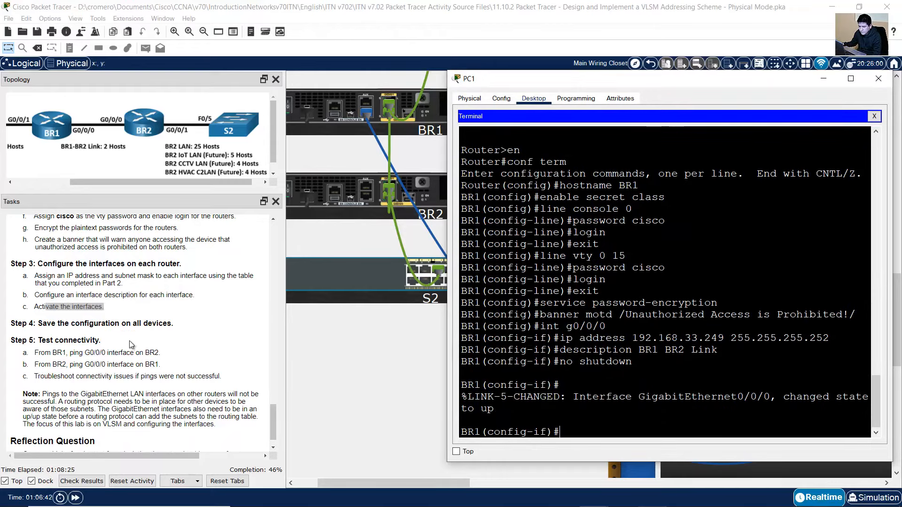
pyautogui.click(135, 333)
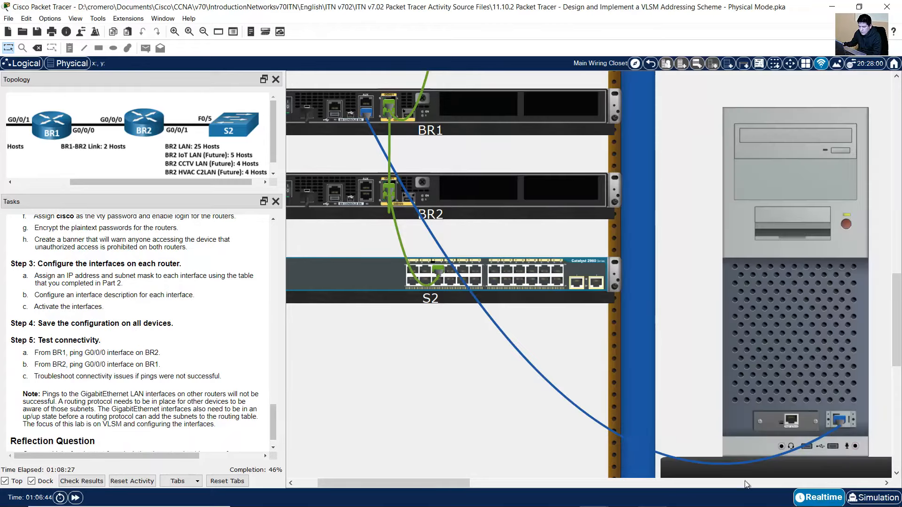
# Read G0/0/1's address 192.168.33.129 and mask 255.255.255.192, then reopen the PC1 terminal
pyautogui.click(623, 497)
pyautogui.click(604, 410)
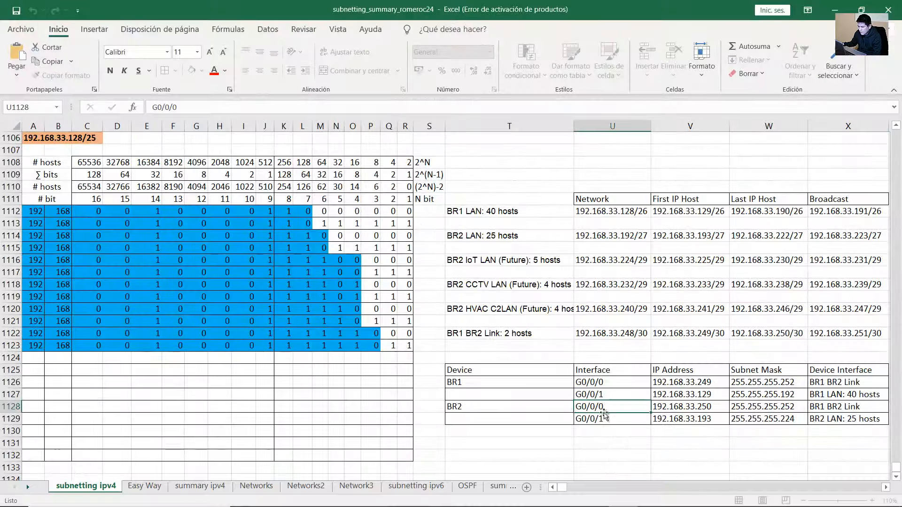
pyautogui.click(582, 396)
pyautogui.click(558, 383)
pyautogui.click(613, 396)
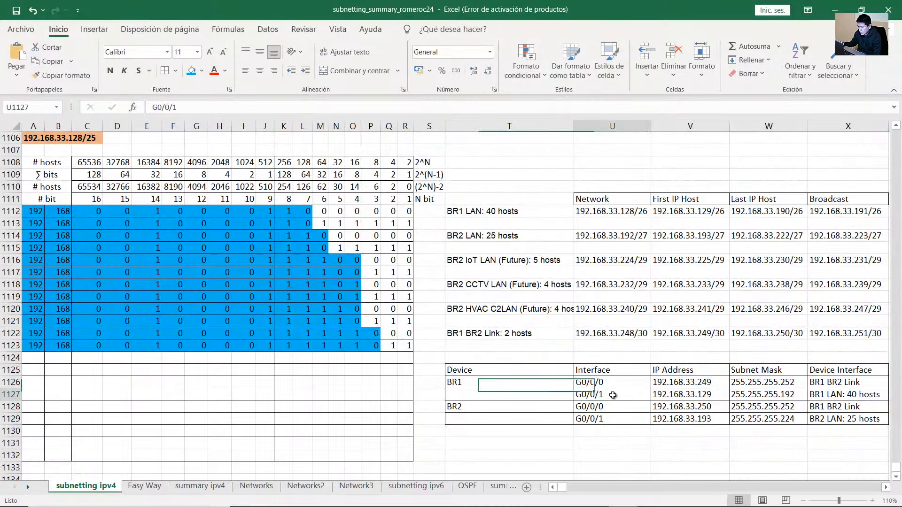
pyautogui.doubleClick(701, 396)
pyautogui.doubleClick(701, 396)
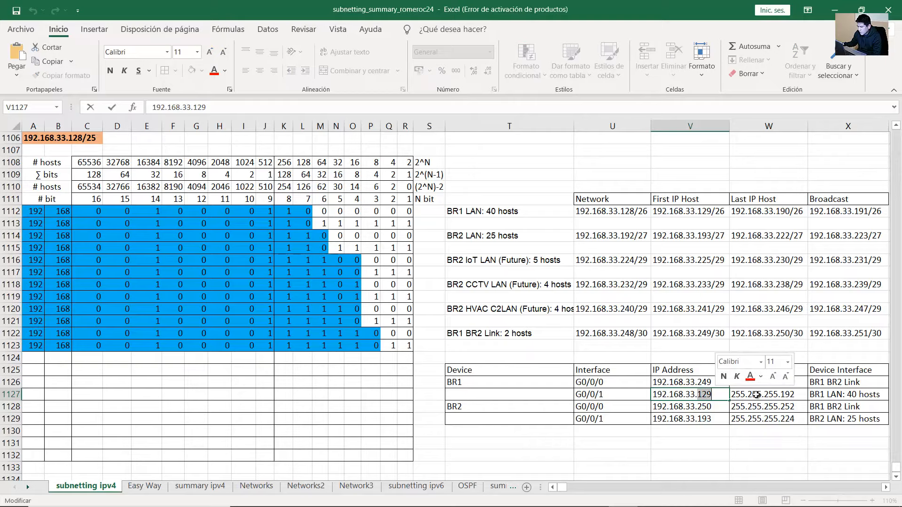
pyautogui.doubleClick(781, 396)
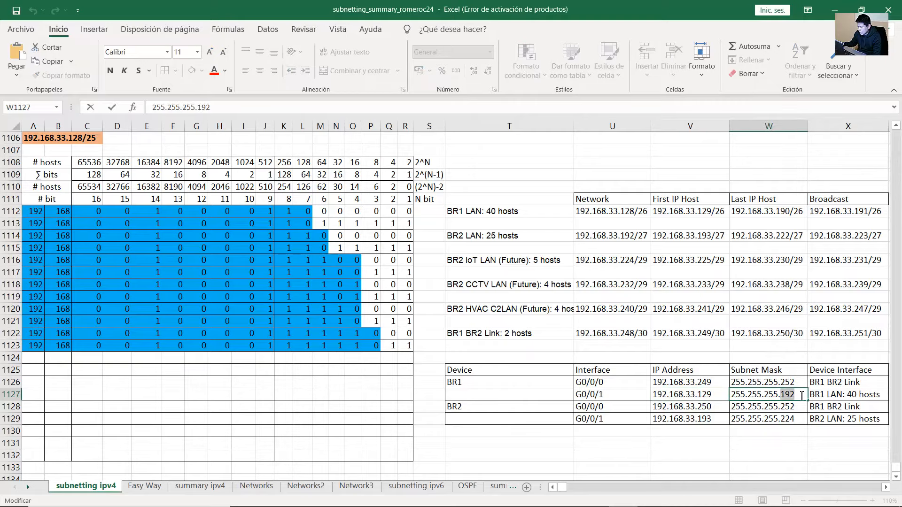
pyautogui.click(835, 10)
pyautogui.click(675, 406)
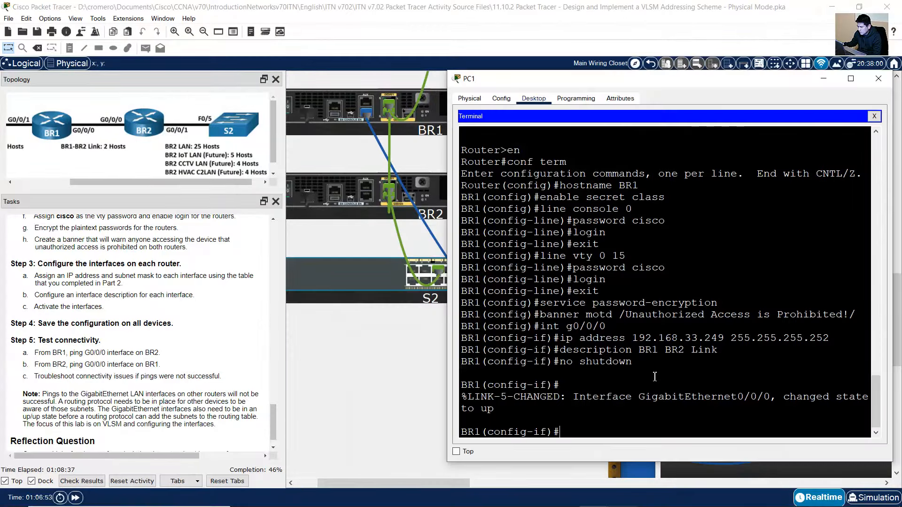
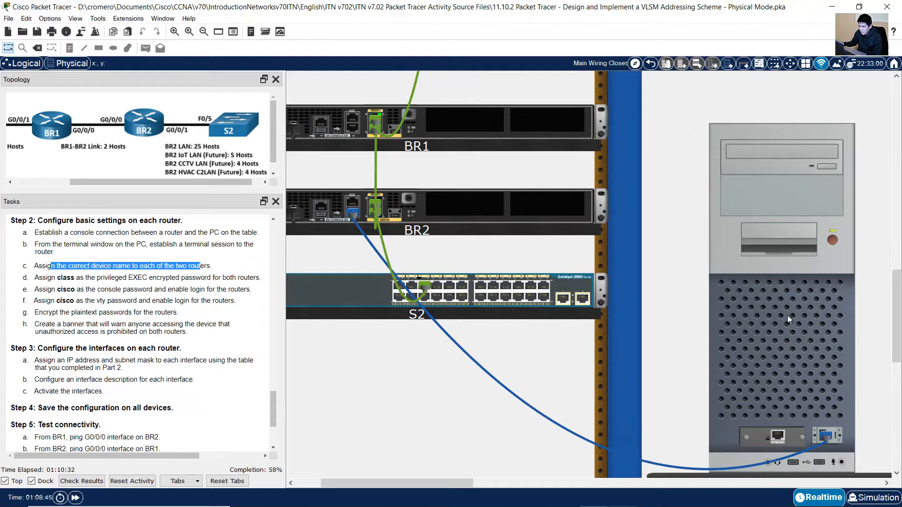
# Open PC1's terminal session to the router
pyautogui.click(787, 315)
pyautogui.write('hostname')
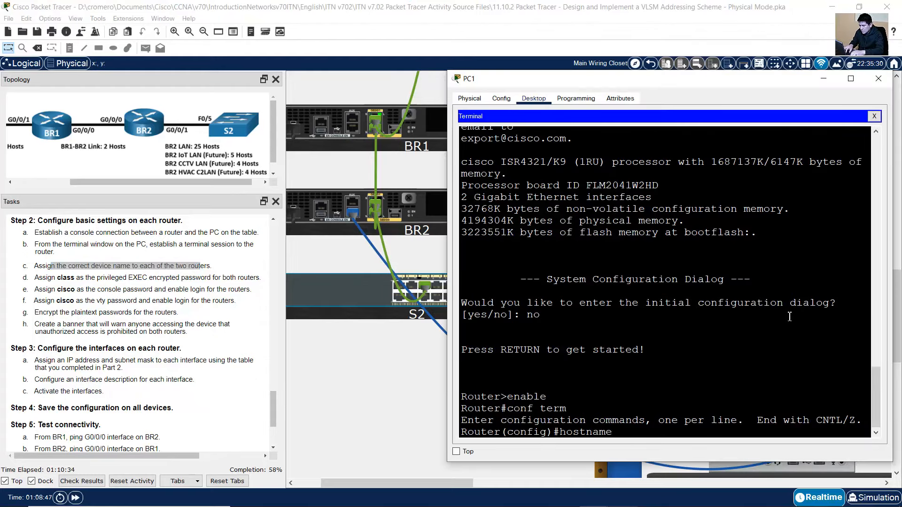
pyautogui.write(' BR2')
pyautogui.press('Return')
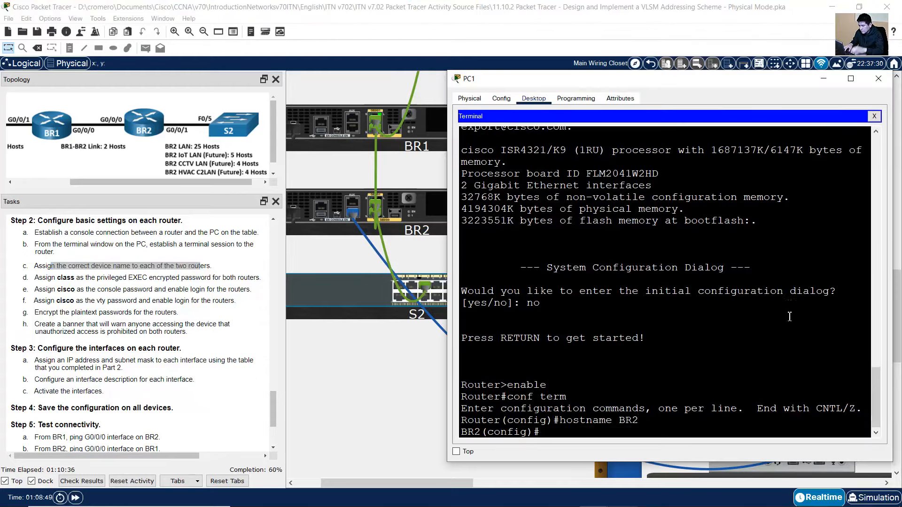
pyautogui.click(96, 245)
pyautogui.moveTo(47, 277); pyautogui.dragTo(163, 281)
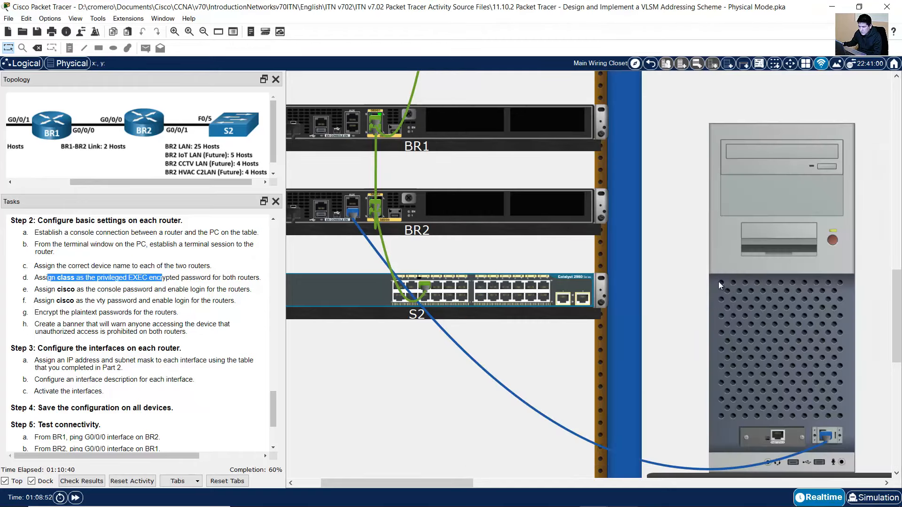
pyautogui.click(751, 289)
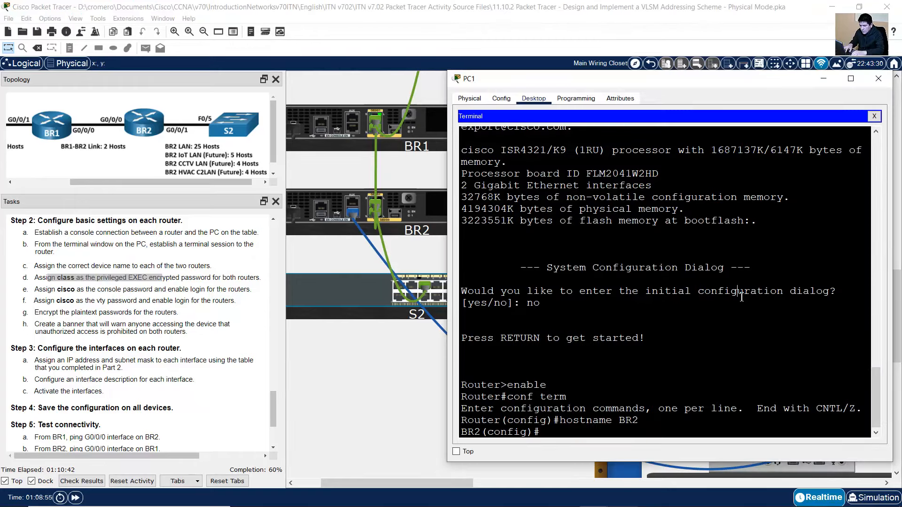
pyautogui.write('enable secret class')
pyautogui.press('Return')
pyautogui.click(63, 299)
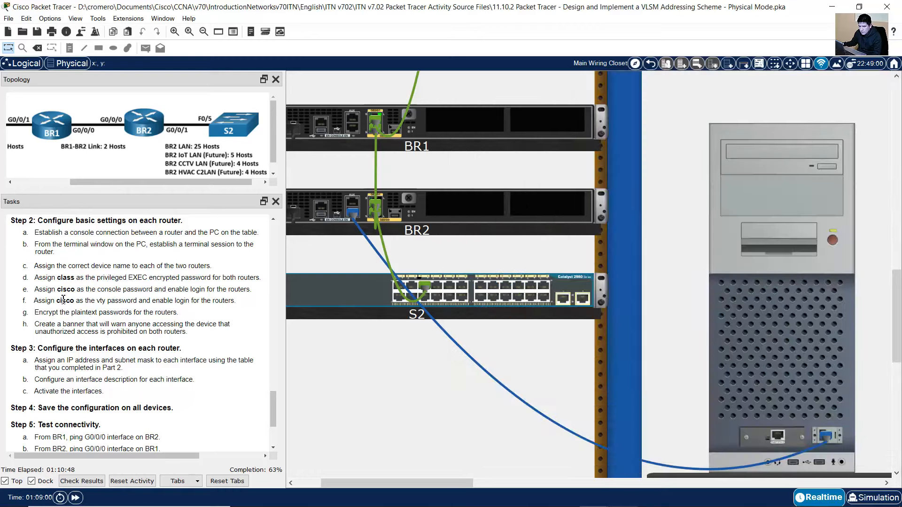
pyautogui.moveTo(51, 289); pyautogui.dragTo(146, 291)
pyautogui.click(755, 284)
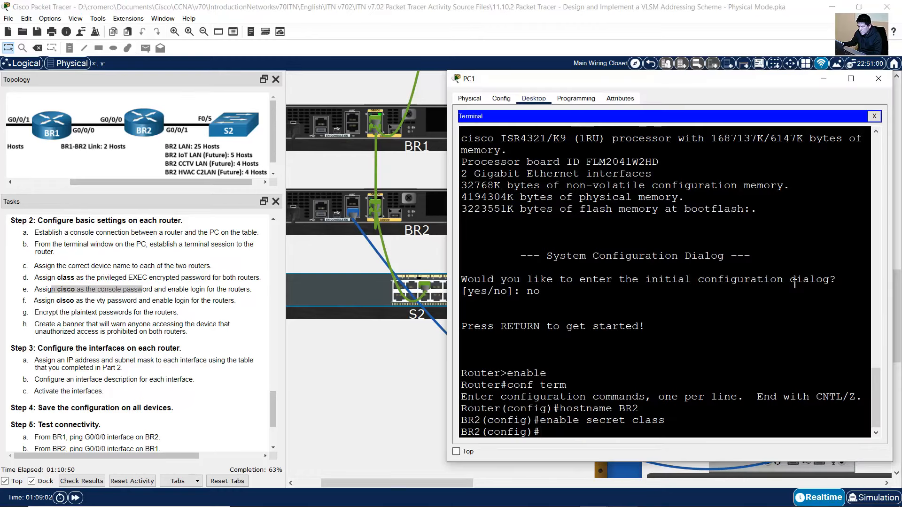
pyautogui.write('line console 0')
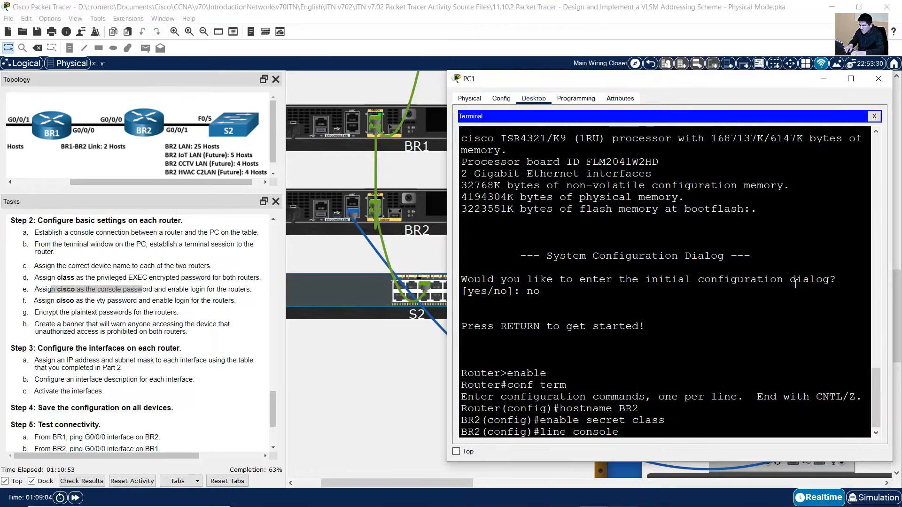
pyautogui.press('Return')
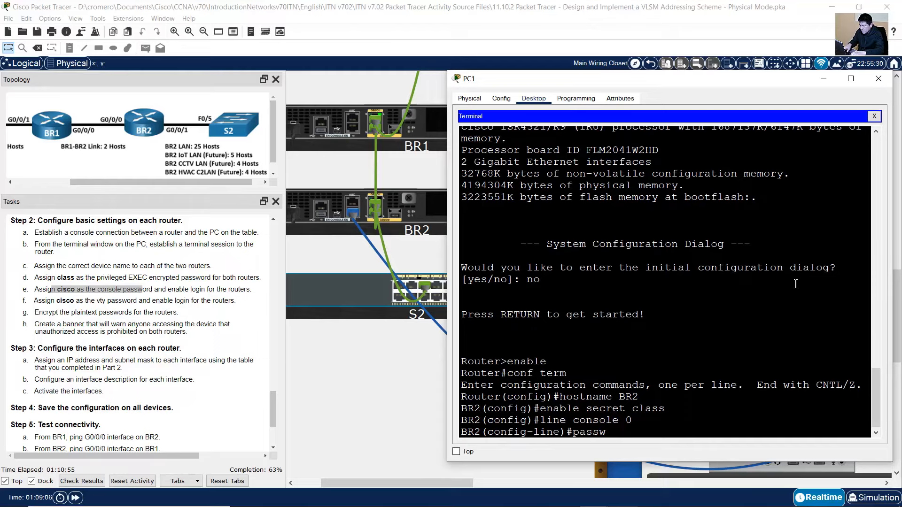
pyautogui.write('password cisco')
pyautogui.press('Return')
pyautogui.write('log')
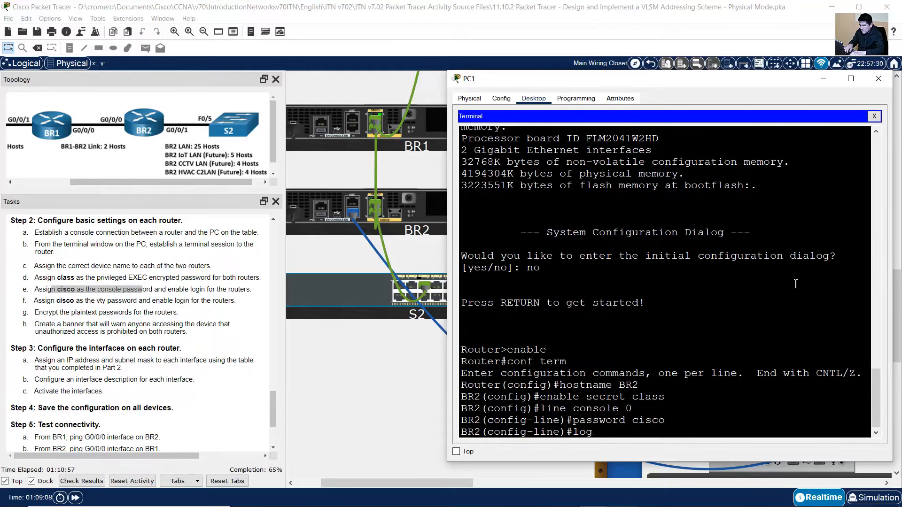
pyautogui.write('in')
pyautogui.press('Return')
pyautogui.write('ex')
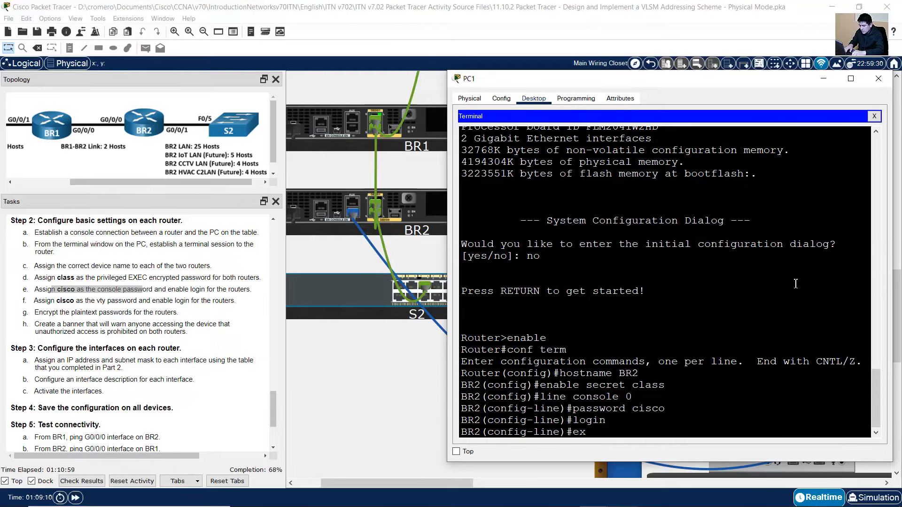
pyautogui.write('it')
pyautogui.press('Return')
pyautogui.click(58, 303)
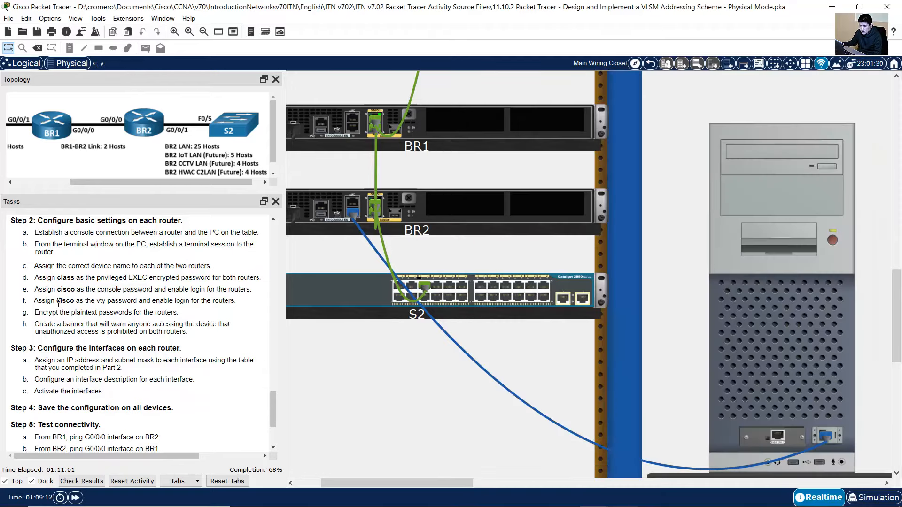
pyautogui.moveTo(58, 303); pyautogui.dragTo(230, 303)
pyautogui.click(706, 298)
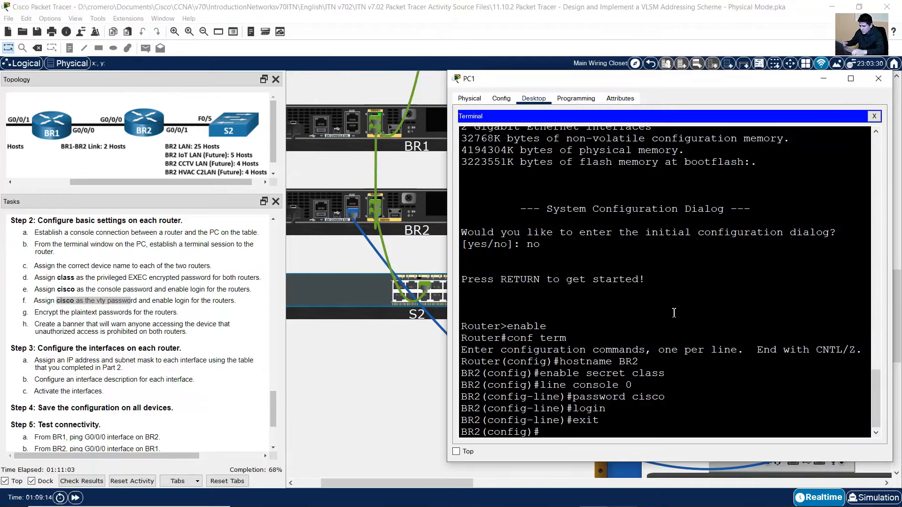
pyautogui.write('line vty 0 15')
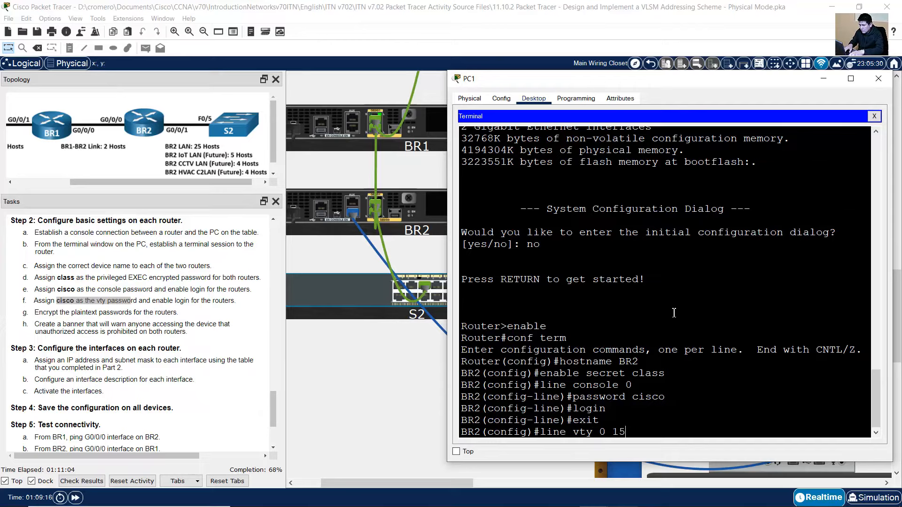
pyautogui.press('Return')
pyautogui.write('password cisco')
pyautogui.press('Return')
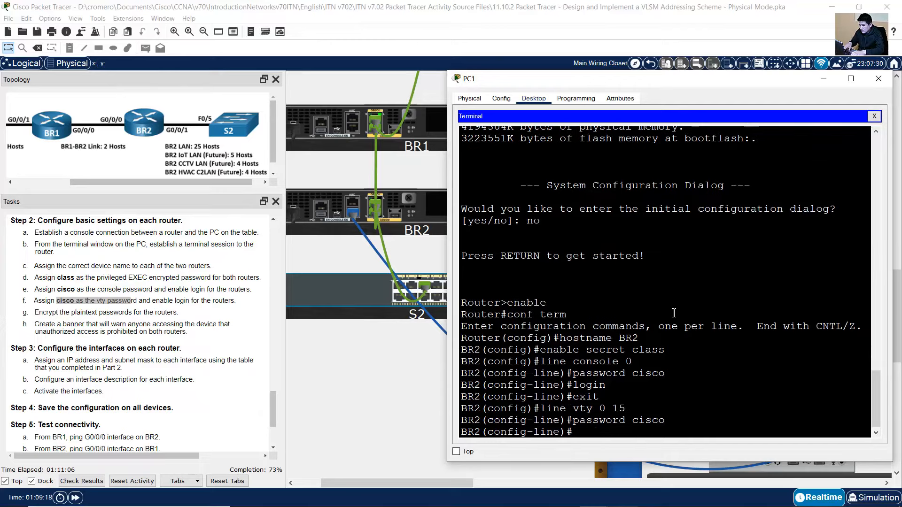
pyautogui.write('login')
pyautogui.press('Return')
pyautogui.write('exit')
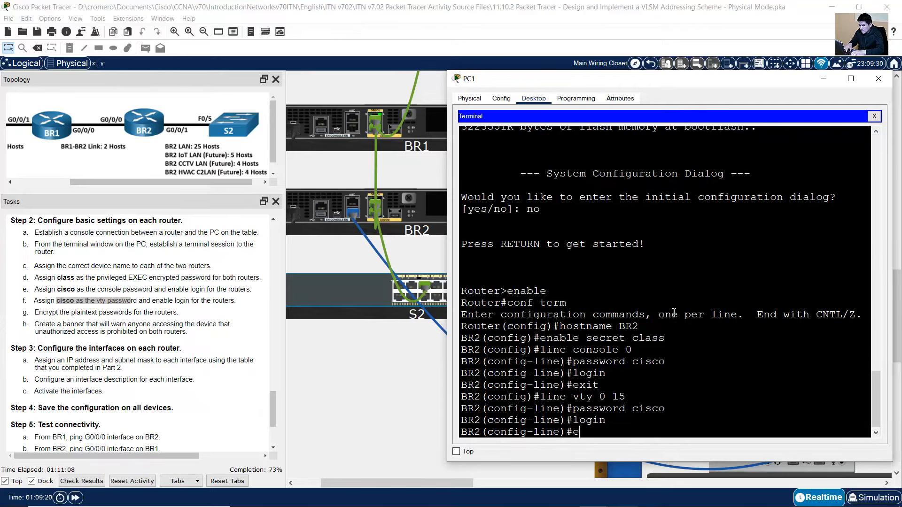
pyautogui.press('Return')
# Turn on service password-encryption on BR2
pyautogui.click(49, 311)
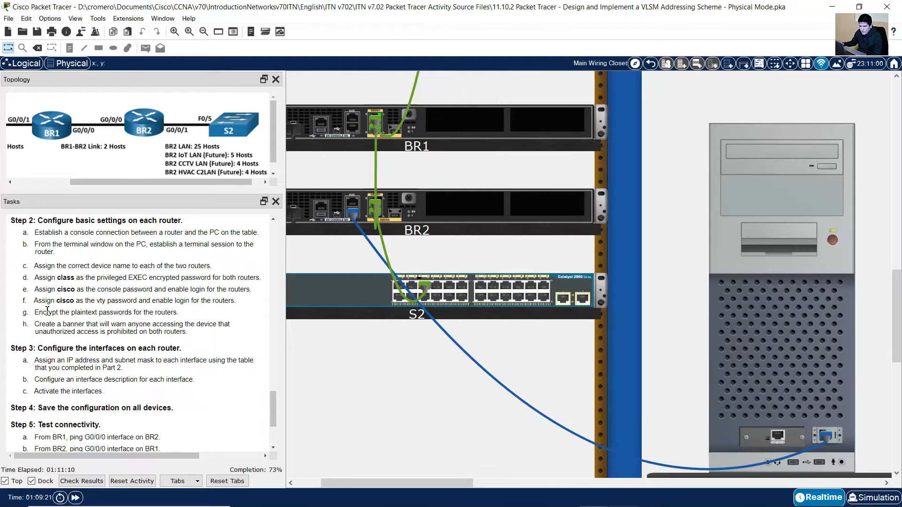
pyautogui.moveTo(48, 313); pyautogui.dragTo(176, 313)
pyautogui.click(727, 309)
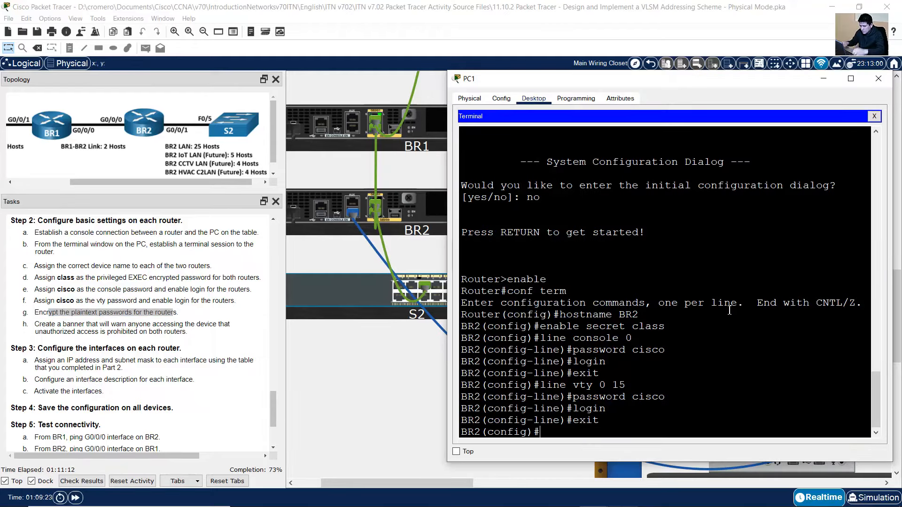
pyautogui.write('service pas')
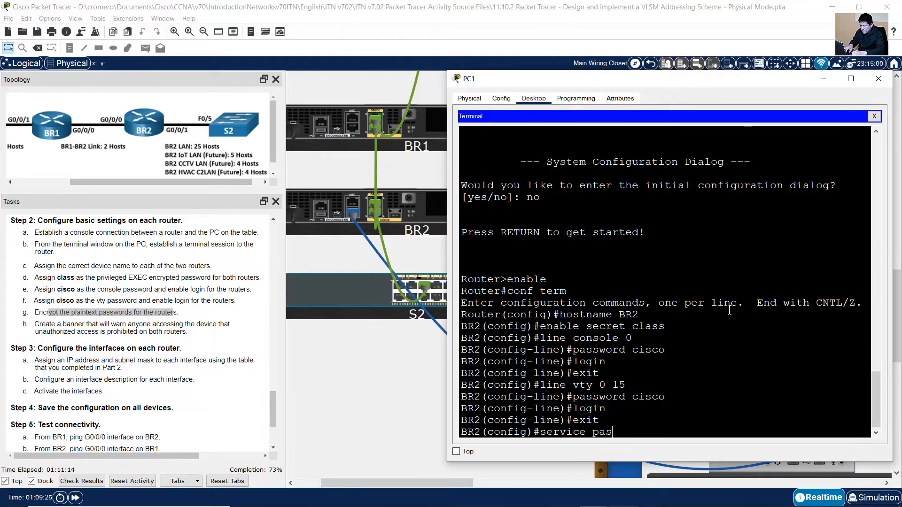
pyautogui.write('sword-encryption')
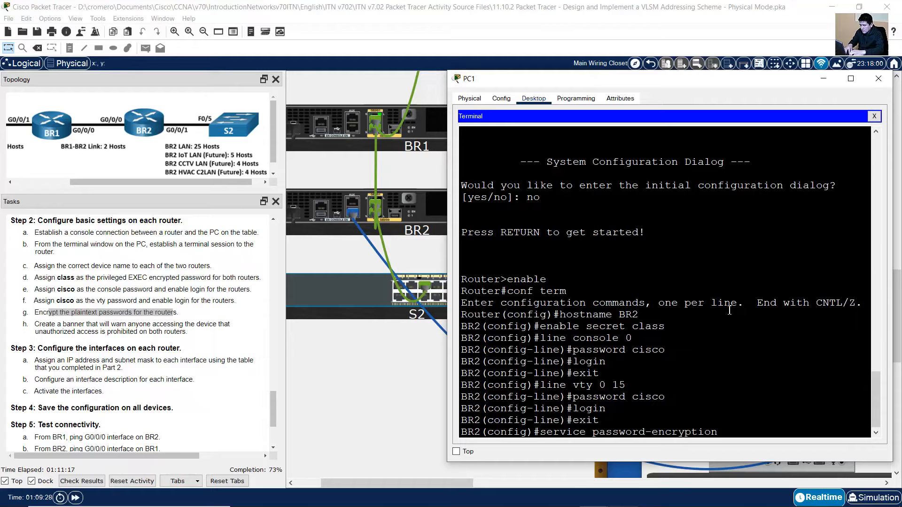
pyautogui.press('Return')
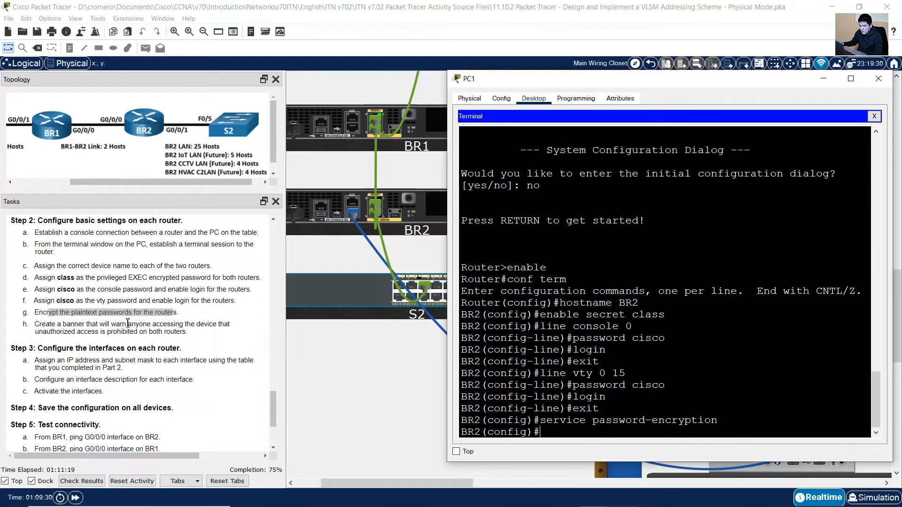
# Set the MOTD banner to 'Unauthorized Access is Prohibited!'
pyautogui.moveTo(70, 324); pyautogui.dragTo(124, 325)
pyautogui.click(762, 317)
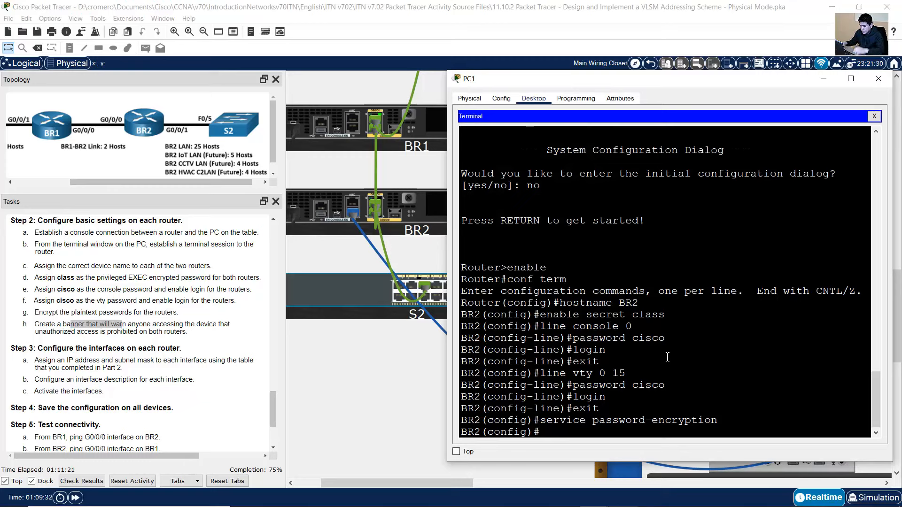
pyautogui.write('banner motd')
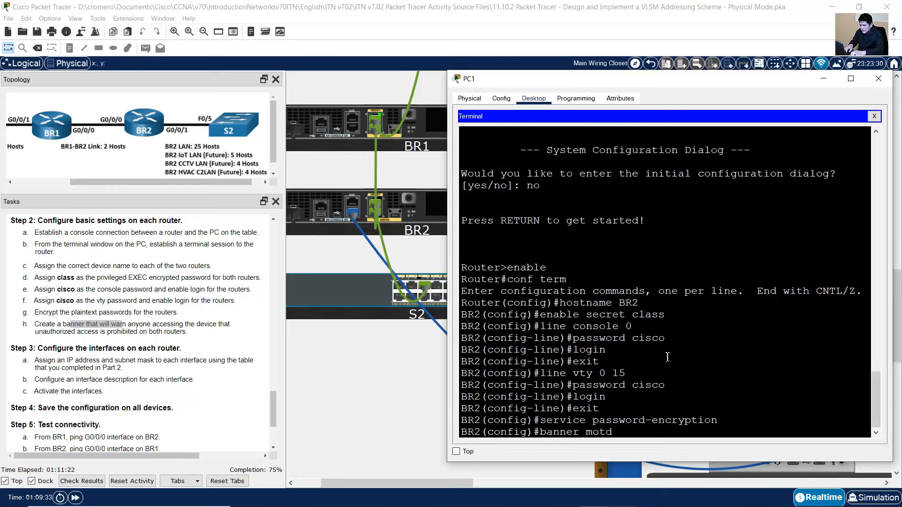
pyautogui.write(' #Unauthorized Access is Prohibited!#')
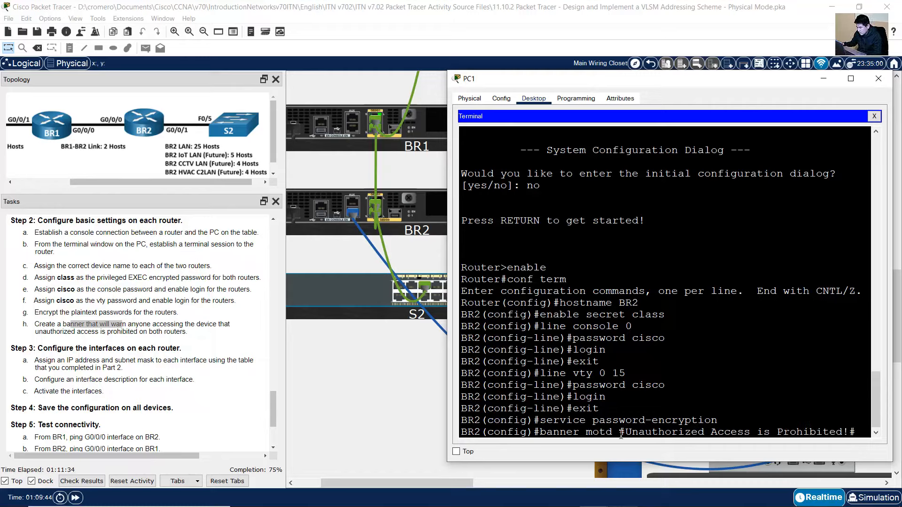
pyautogui.moveTo(621, 435); pyautogui.dragTo(850, 433)
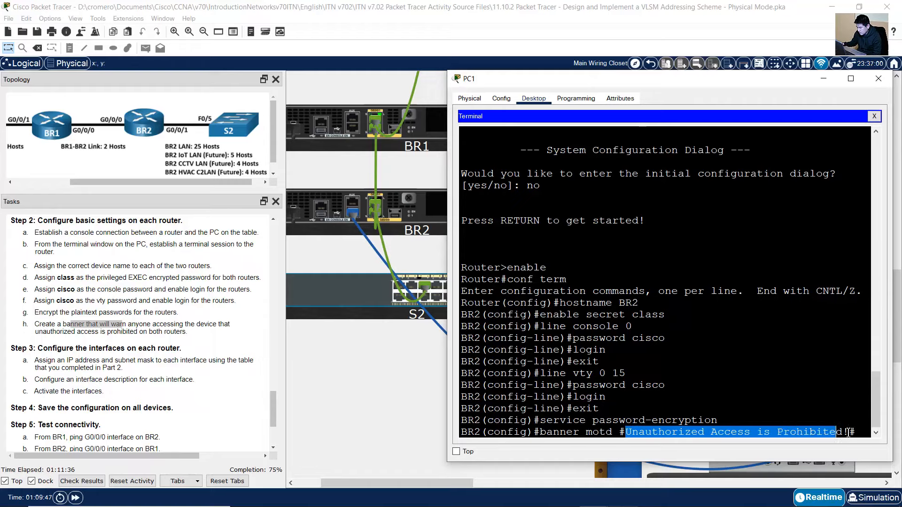
pyautogui.press('Return')
# Look up BR2's G0/0/0 row: 192.168.33.250, mask 255.255.255.252, description BR1 BR2 Link
pyautogui.hotkey('alt', 'F4')
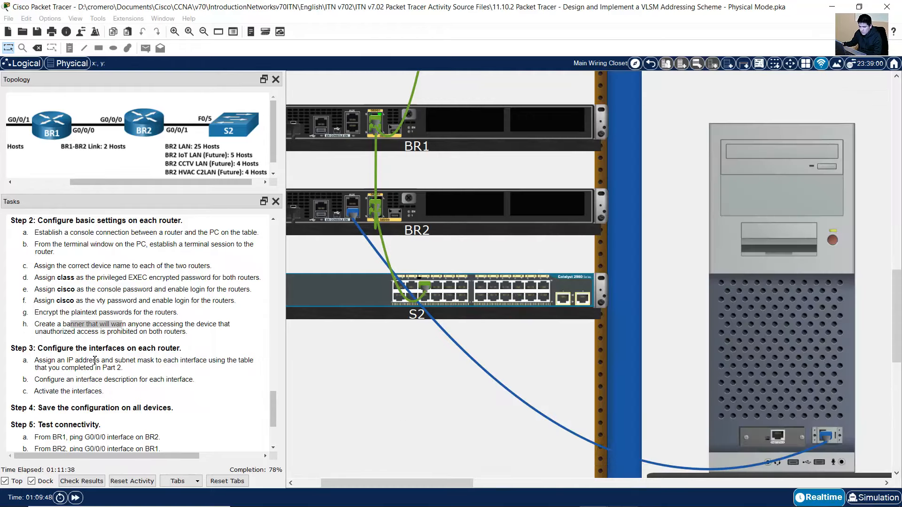
pyautogui.scroll(-2, 70, 312)
pyautogui.moveTo(66, 292); pyautogui.dragTo(264, 336)
pyautogui.click(627, 497)
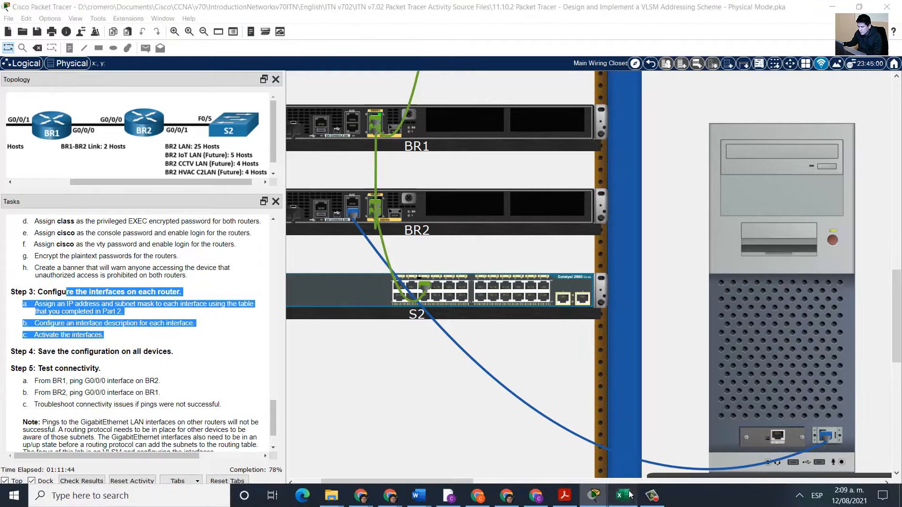
pyautogui.click(596, 407)
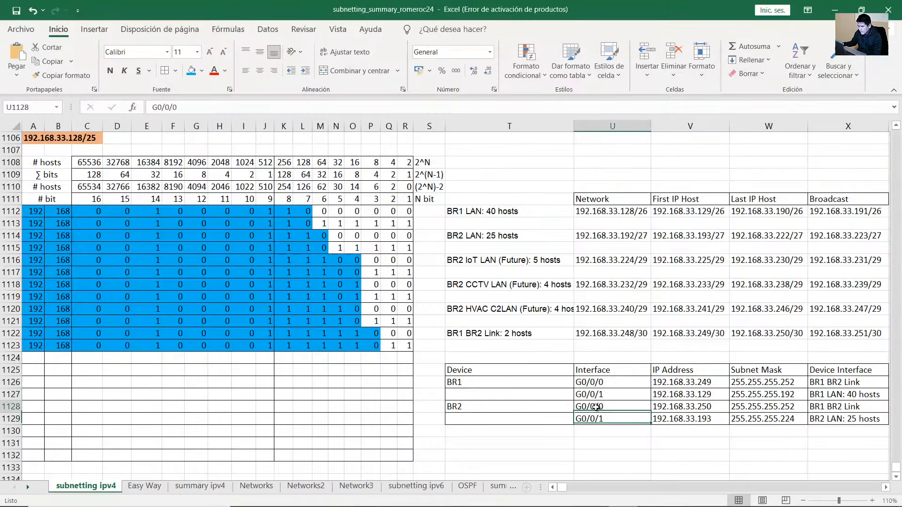
pyautogui.doubleClick(707, 408)
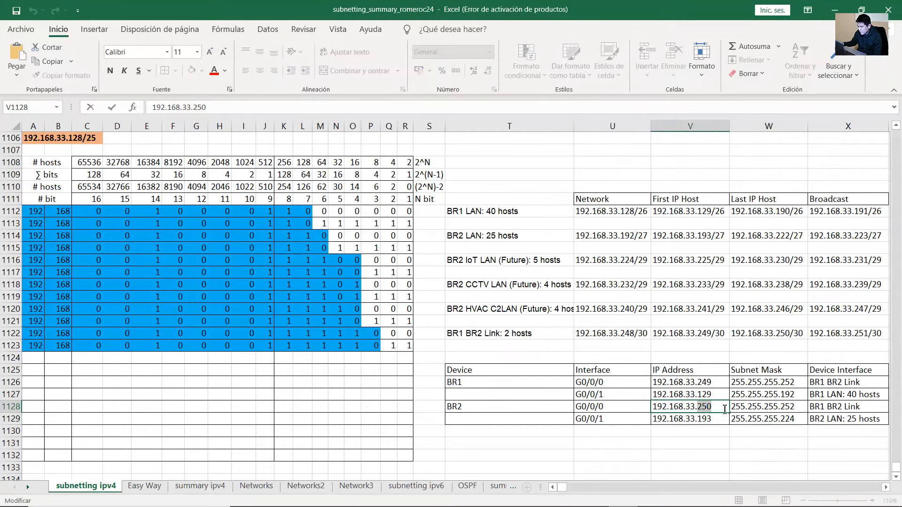
pyautogui.doubleClick(785, 408)
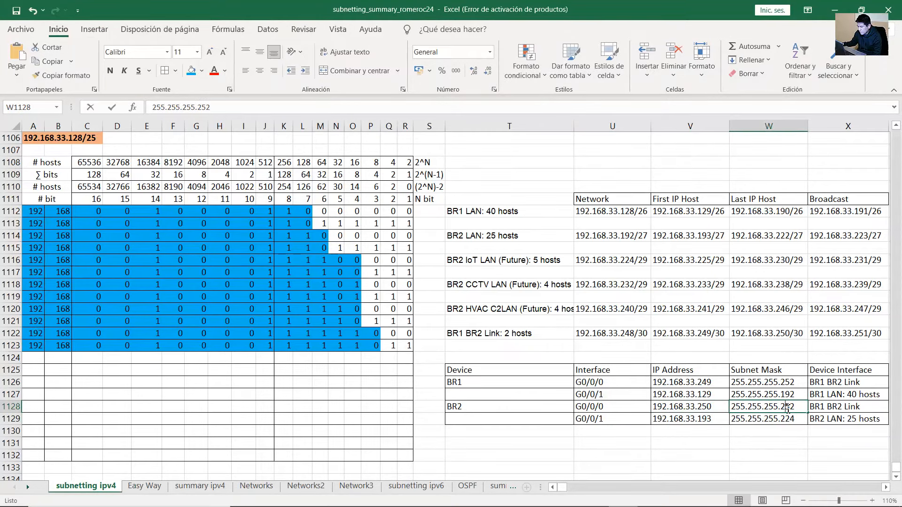
pyautogui.click(832, 407)
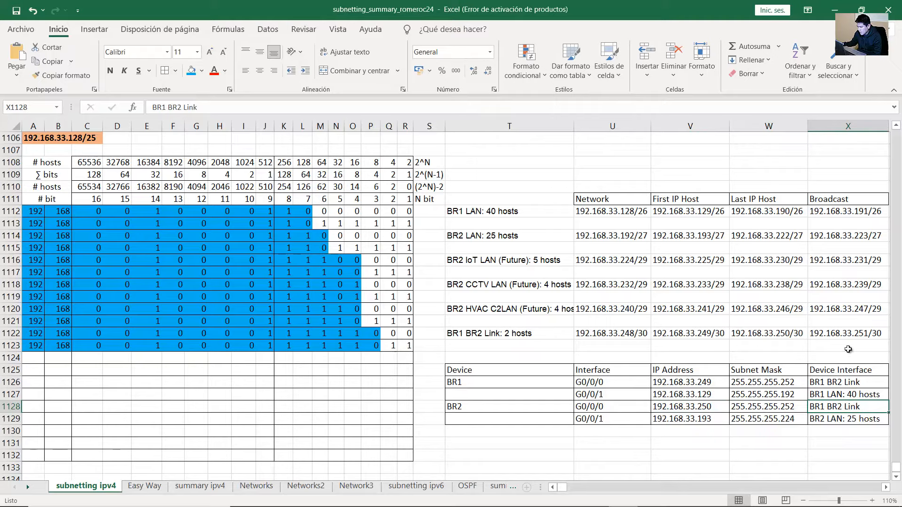
pyautogui.click(835, 10)
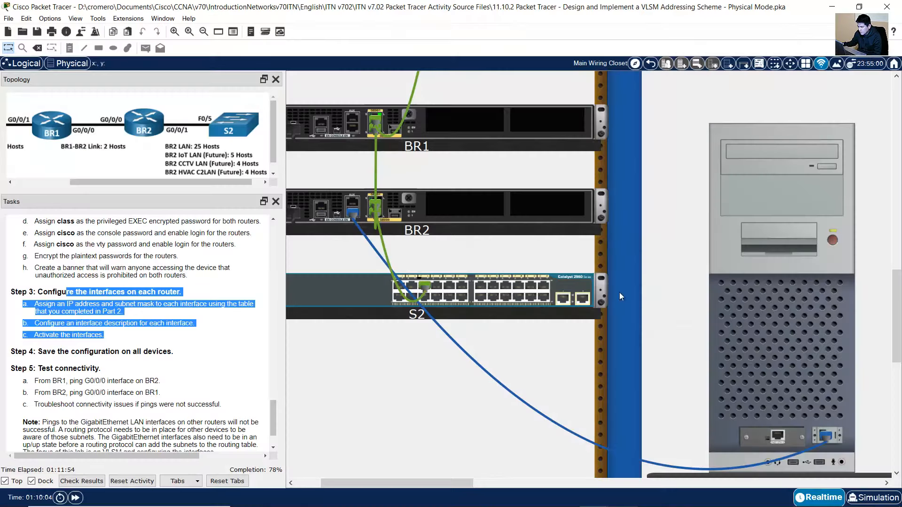
pyautogui.click(760, 330)
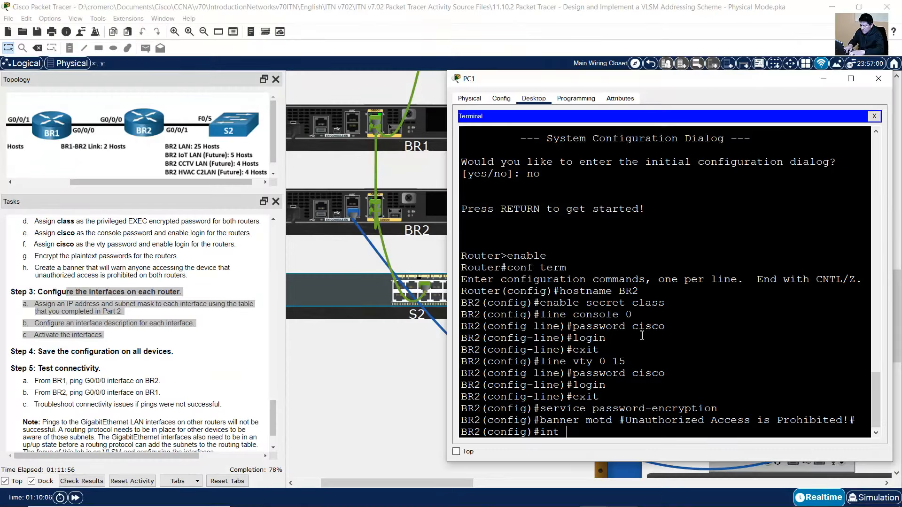
# Give BR2's G0/0/0 192.168.33.250 255.255.255.252 and description 'BR1 BR2 Link', then enable it
pyautogui.write('0/0/')
pyautogui.press('Return')
pyautogui.write('ip address 192.168.33.25')
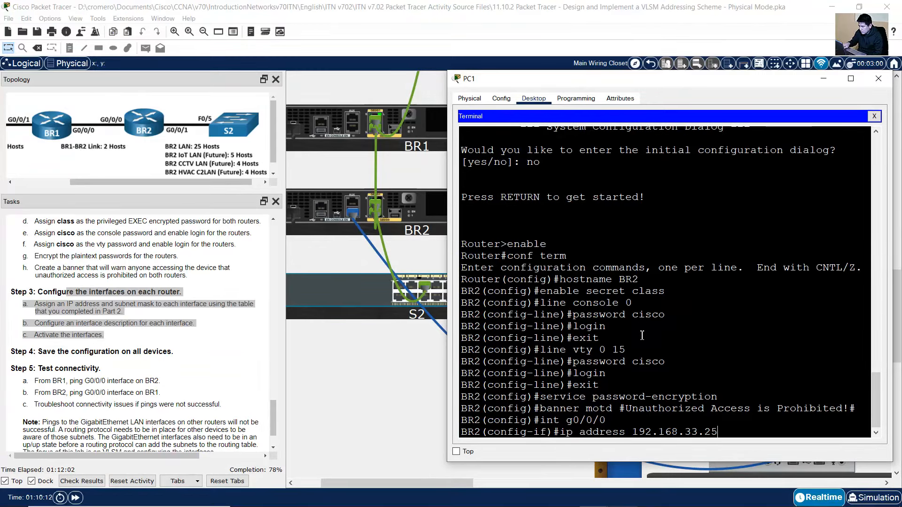
pyautogui.write('0 255.255.255.252')
pyautogui.press('Return')
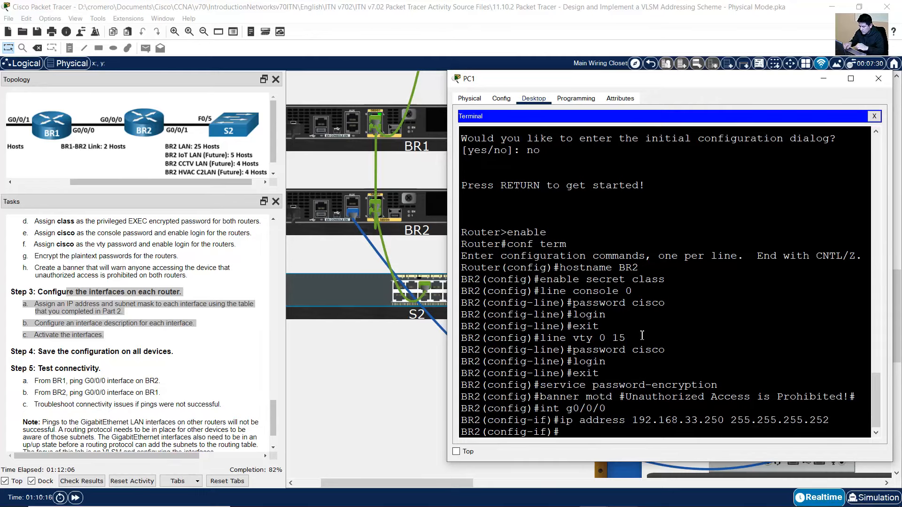
pyautogui.write('description')
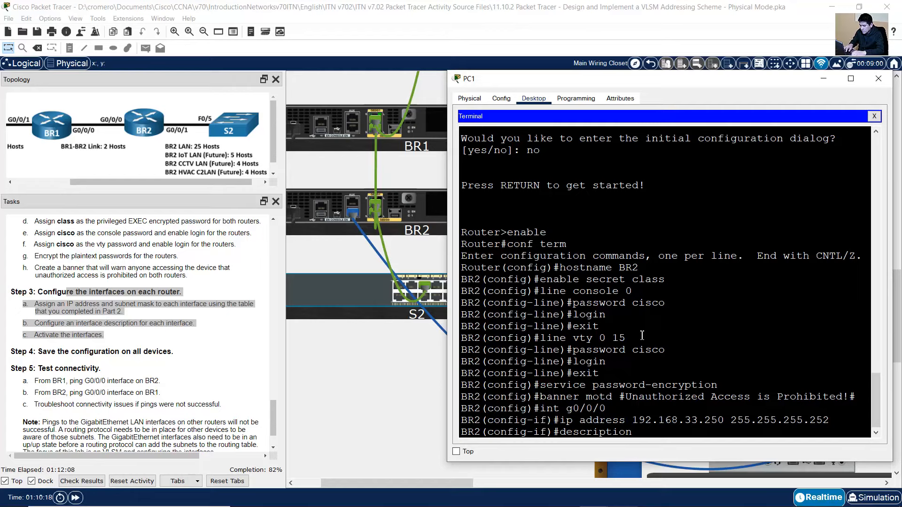
pyautogui.write(' BR1 BR2 Link')
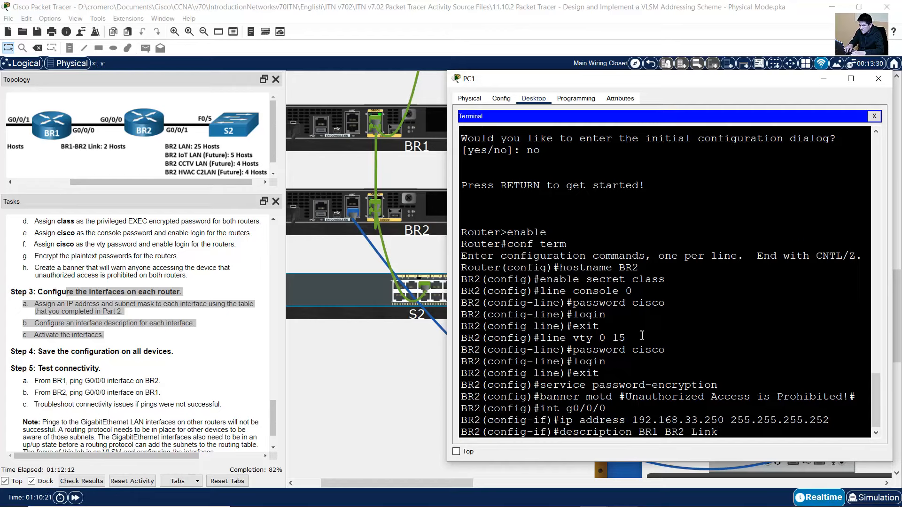
pyautogui.press('Return')
pyautogui.write('no shutdown')
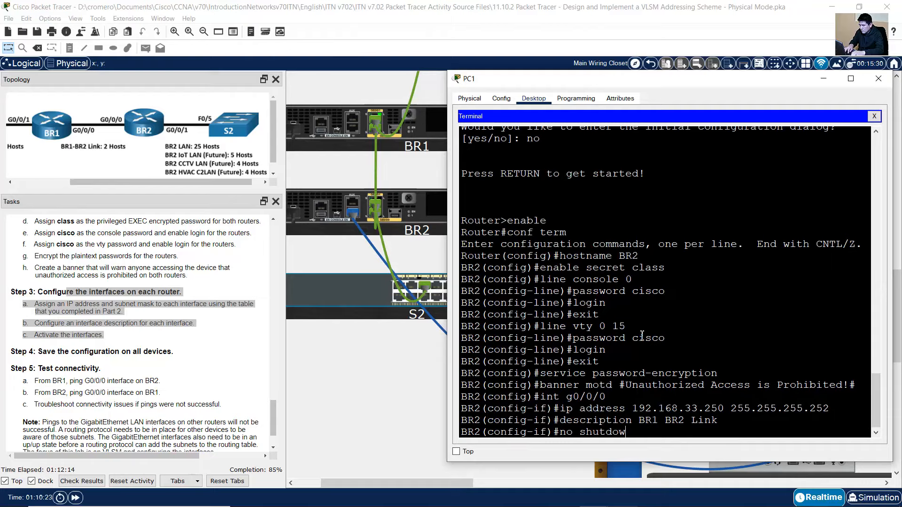
pyautogui.press('Return')
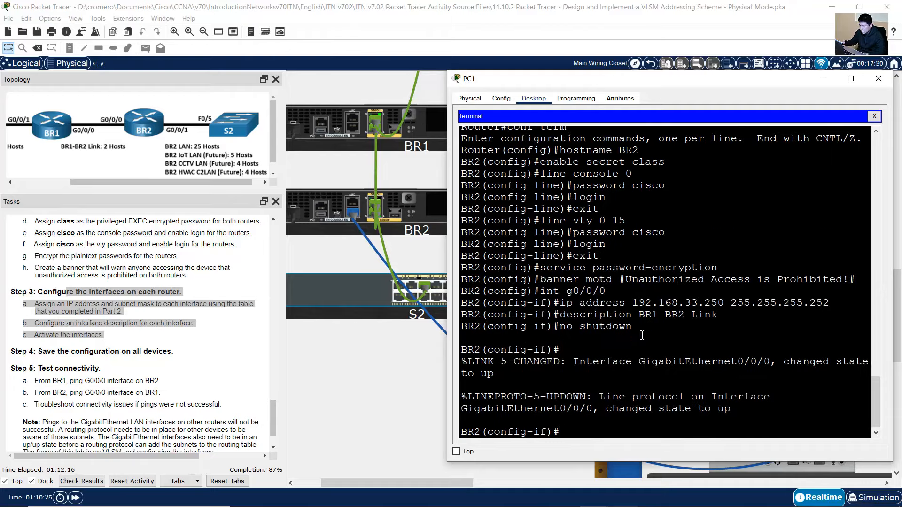
pyautogui.click(626, 498)
# Read BR2's G0/0/1 address 192.168.33.193 and mask 255.255.255.224 in row 1129
pyautogui.click(594, 419)
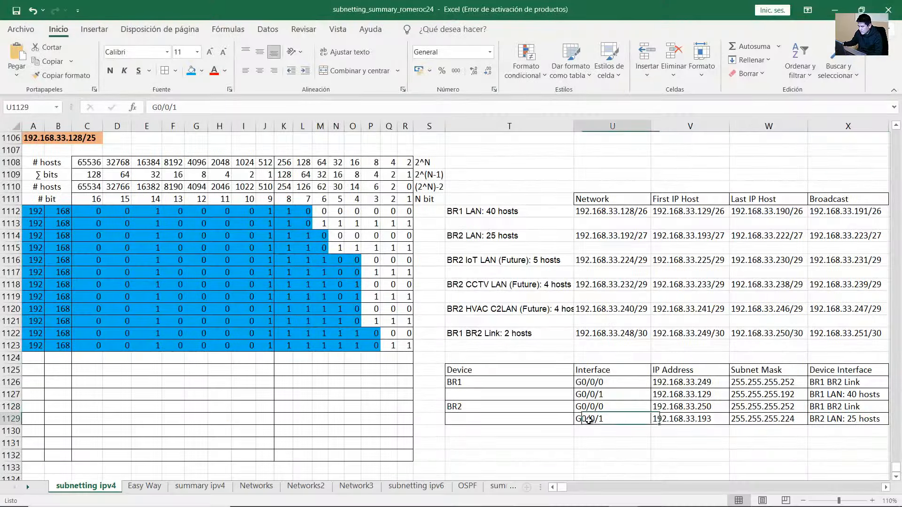
pyautogui.click(693, 419)
pyautogui.doubleClick(721, 419)
pyautogui.moveTo(712, 420); pyautogui.dragTo(702, 422)
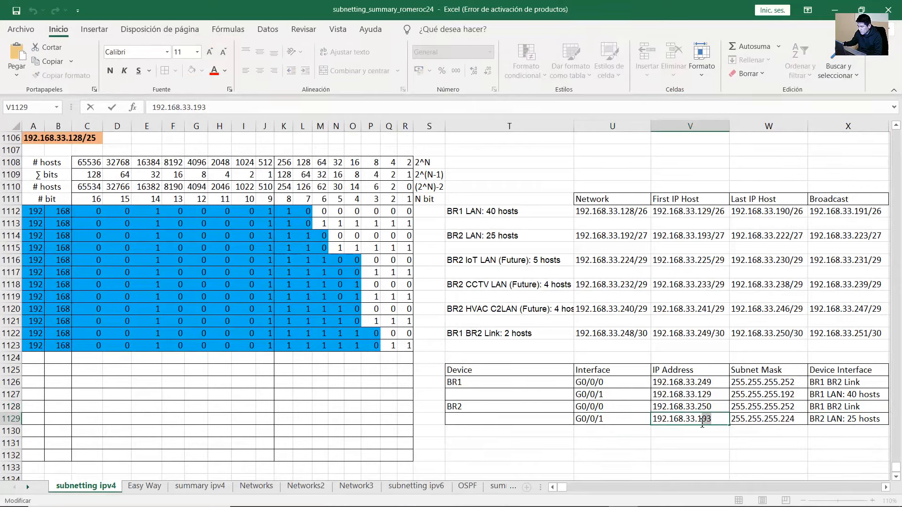
pyautogui.doubleClick(795, 419)
pyautogui.moveTo(795, 420); pyautogui.dragTo(843, 421)
pyautogui.doubleClick(818, 421)
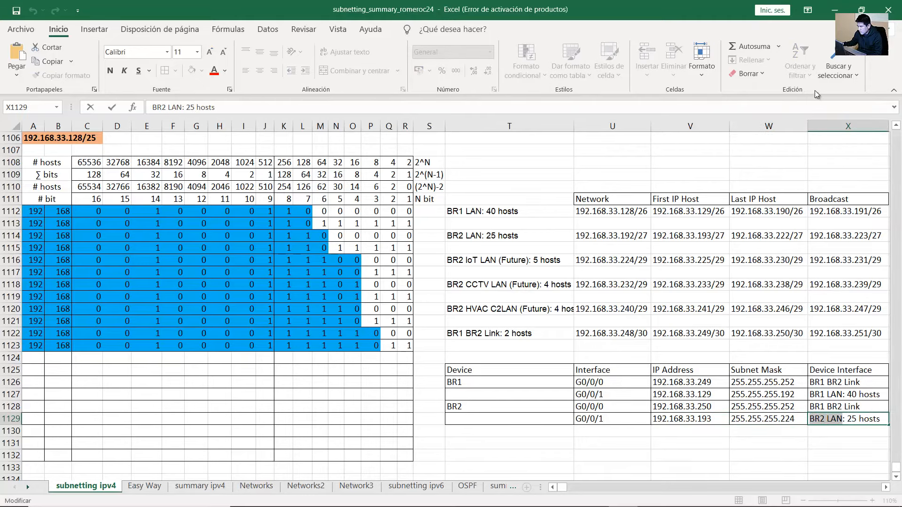
# Enter interface G0/0/1 and edit the recalled command to ip address 192.168.33.193 255.255.255.224
pyautogui.hotkey('alt', 'Tab')
pyautogui.press('Up')
pyautogui.press('Up')
pyautogui.press('Up')
pyautogui.press('Up')
pyautogui.press('BackSpace')
pyautogui.write('1')
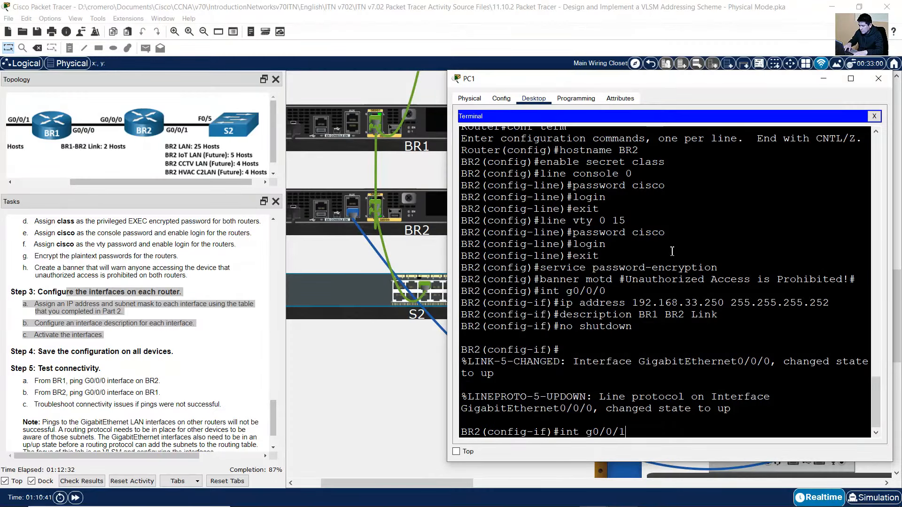
pyautogui.press('Return')
pyautogui.press('Up')
pyautogui.press('Up')
pyautogui.press('Up')
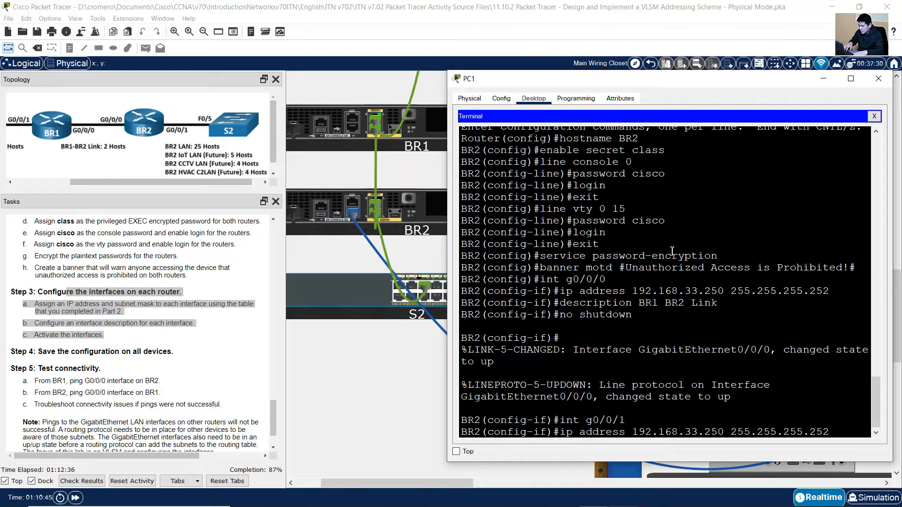
pyautogui.press('Left')
pyautogui.press('Left')
pyautogui.press('Left')
pyautogui.press('Left')
pyautogui.press('Left')
pyautogui.press('Left')
pyautogui.press('Left')
pyautogui.press('Left')
pyautogui.press('Left')
pyautogui.press('Left')
pyautogui.press('Left')
pyautogui.press('Left')
pyautogui.press('Left')
pyautogui.press('Left')
pyautogui.press('Left')
pyautogui.press('Left')
pyautogui.press('BackSpace')
pyautogui.press('BackSpace')
pyautogui.press('BackSpace')
pyautogui.write('193')
pyautogui.press('End')
pyautogui.press('BackSpace')
pyautogui.press('BackSpace')
pyautogui.write('24')
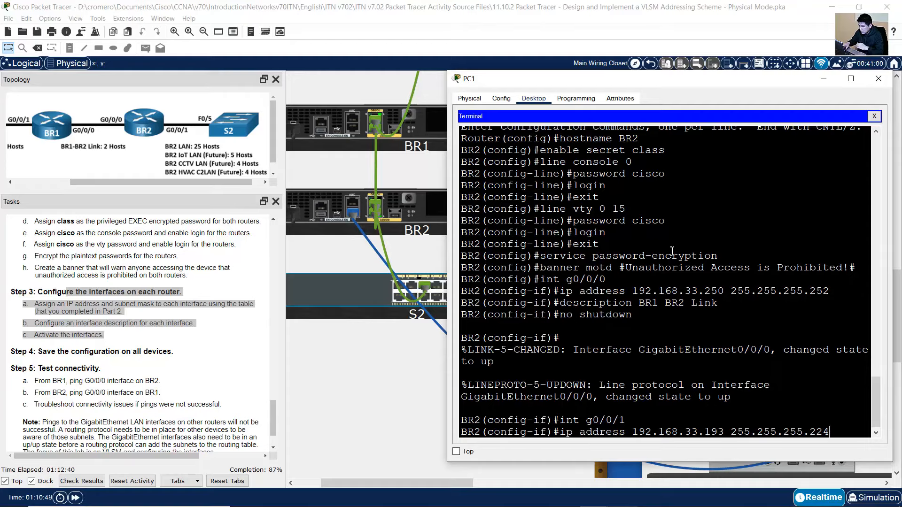
# Double-check the 193 address and 224 mask in cells V1129 and W1129
pyautogui.click(622, 496)
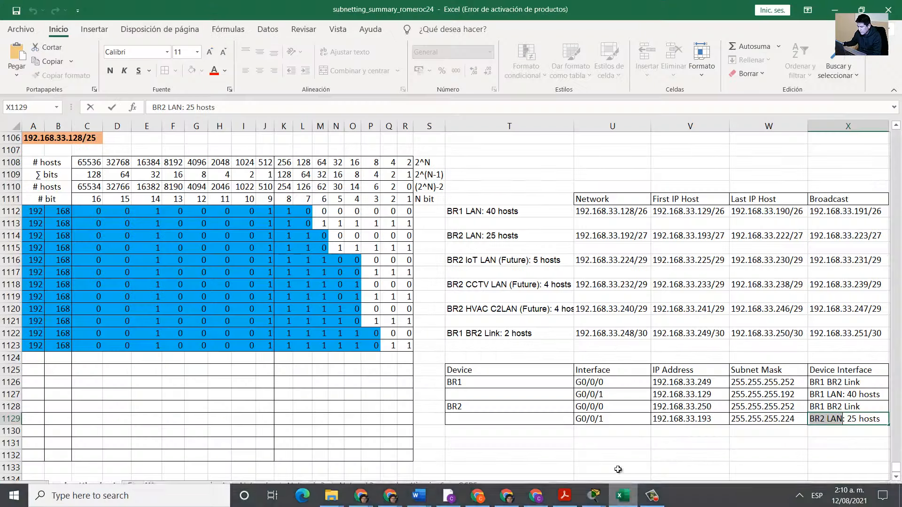
pyautogui.doubleClick(701, 421)
pyautogui.doubleClick(705, 419)
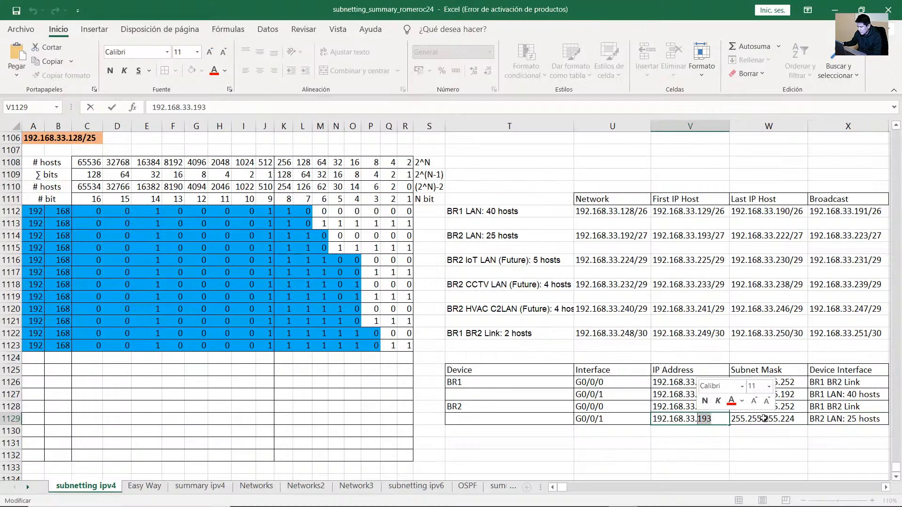
pyautogui.click(794, 419)
pyautogui.doubleClick(798, 420)
pyautogui.doubleClick(797, 419)
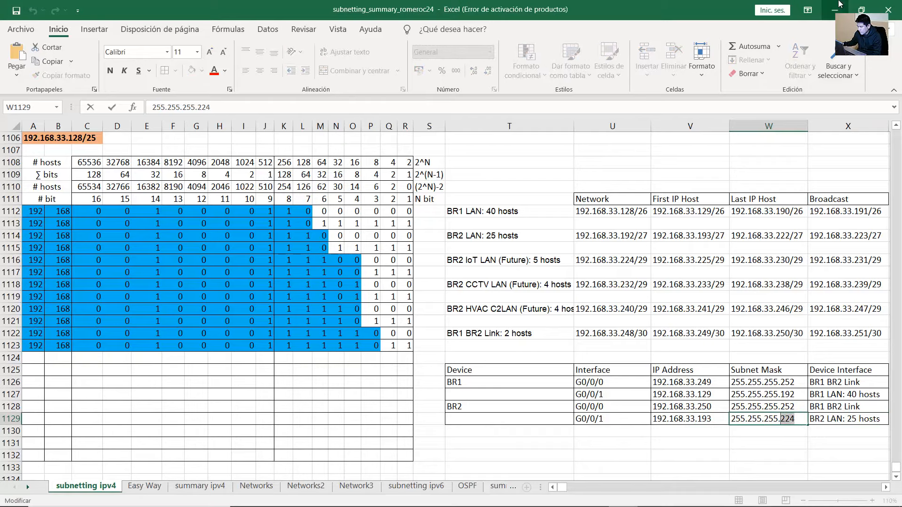
pyautogui.click(835, 9)
# Apply G0/0/1's address, describe it as 'BR2 LAN', enable it and exit configuration
pyautogui.press('Return')
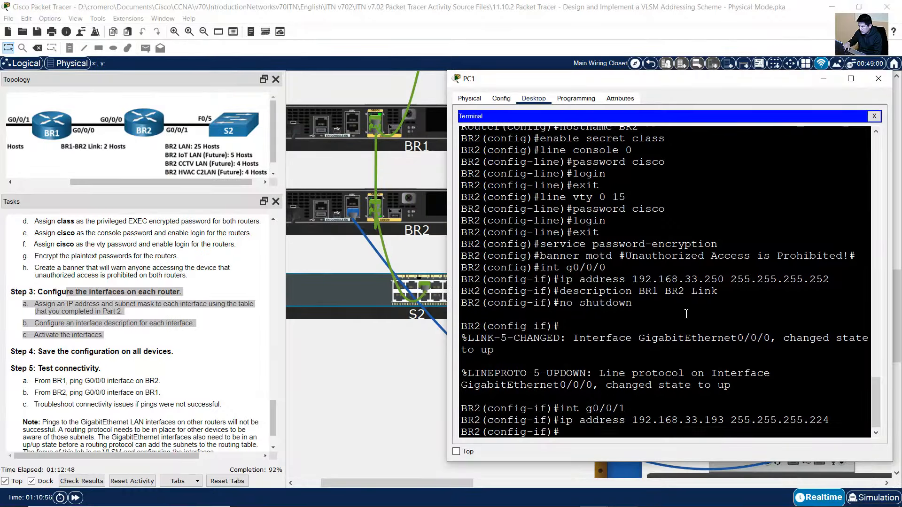
pyautogui.write('description BR1 BR2 Link')
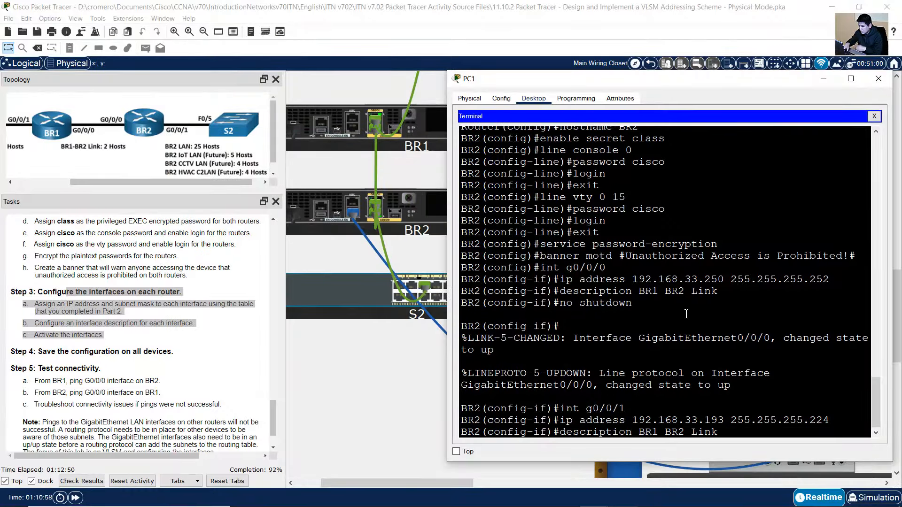
pyautogui.write('AN')
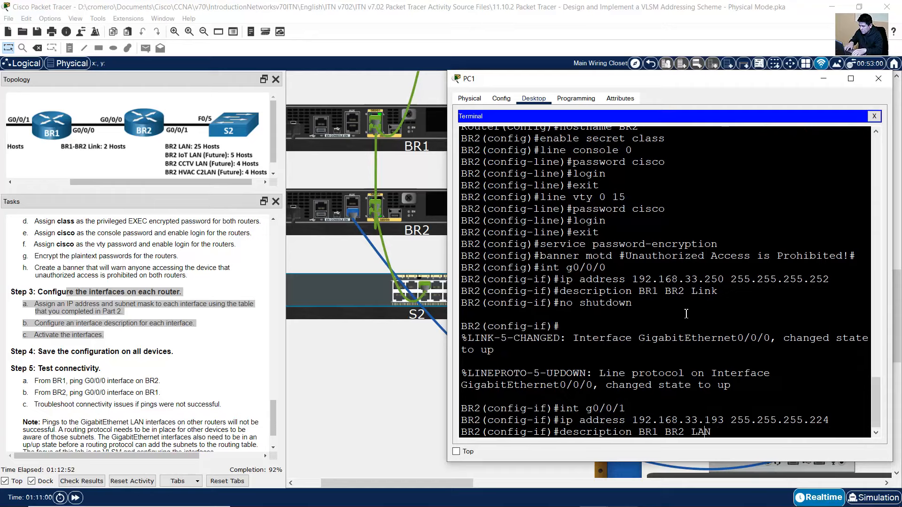
pyautogui.press('BackSpace')
pyautogui.press('BackSpace')
pyautogui.press('BackSpace')
pyautogui.press('BackSpace')
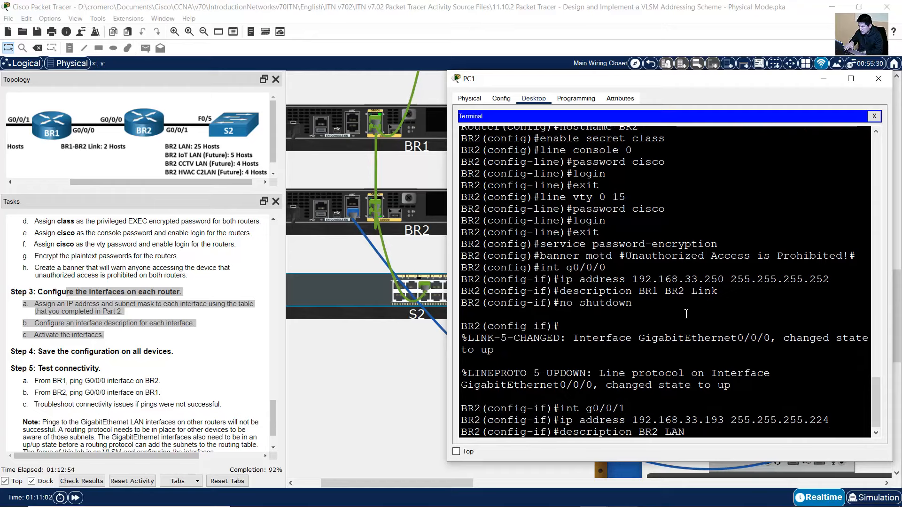
pyautogui.press('Return')
pyautogui.write('no shutdown')
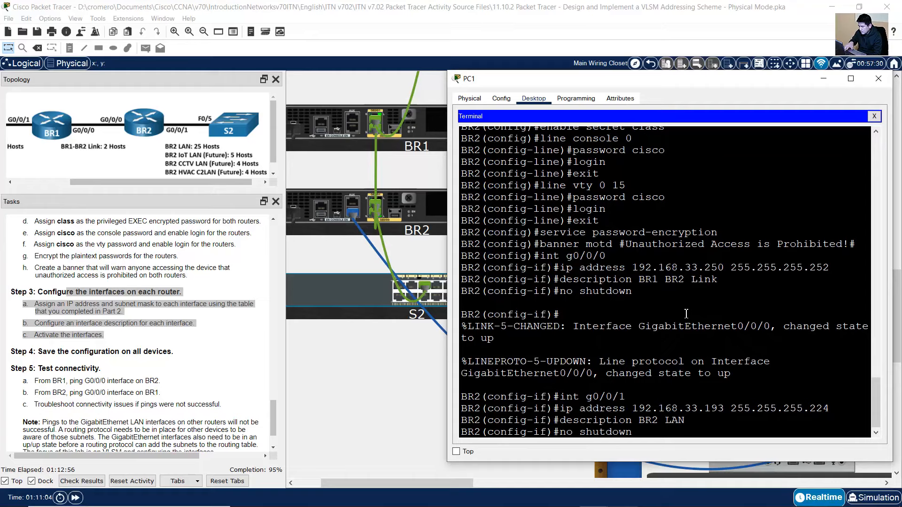
pyautogui.press('Return')
pyautogui.press('Return')
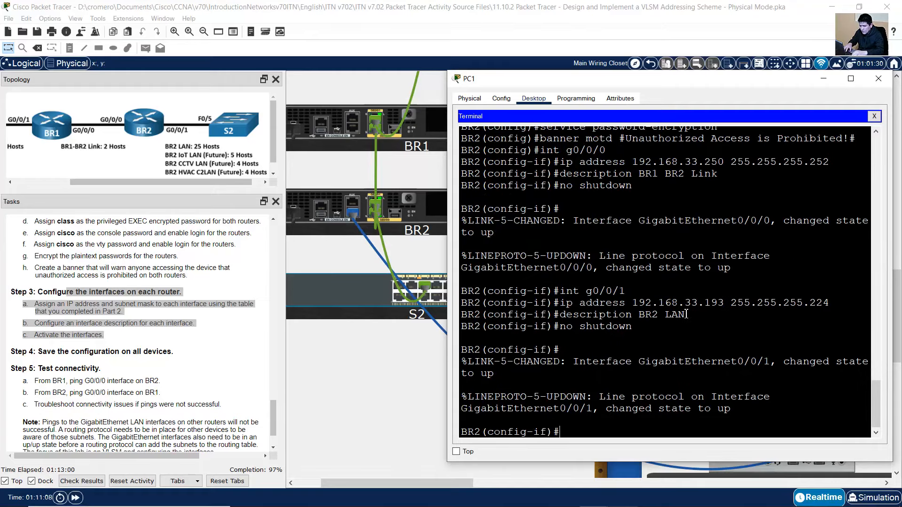
pyautogui.write('end')
pyautogui.press('Return')
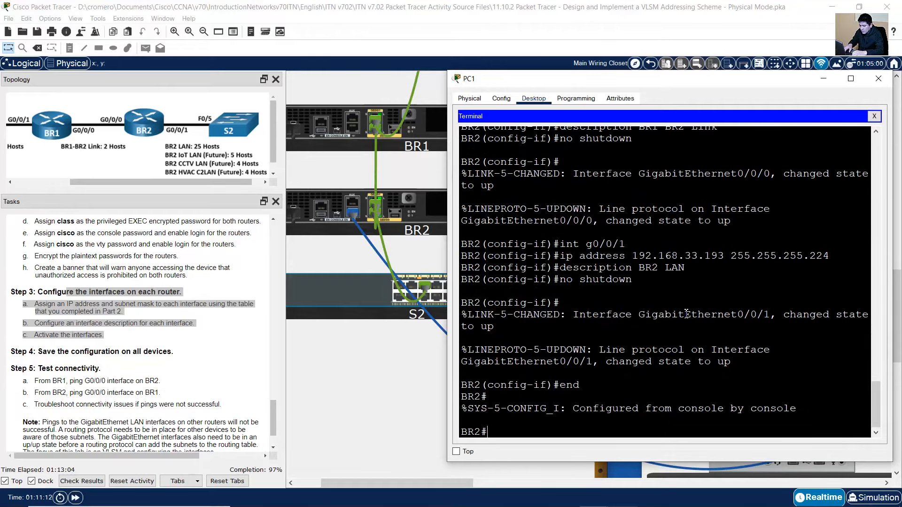
# Save BR2's running configuration to startup with copy run start
pyautogui.click(61, 351)
pyautogui.moveTo(43, 352); pyautogui.dragTo(156, 352)
pyautogui.click(799, 348)
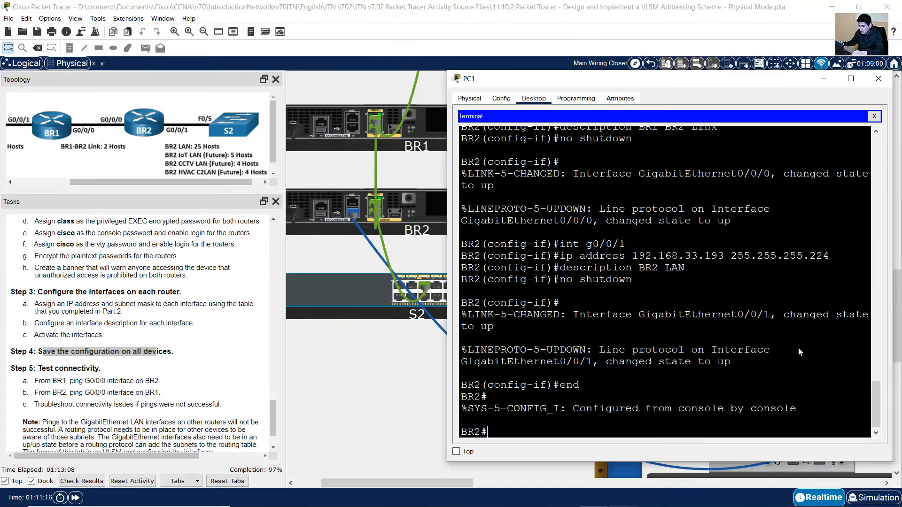
pyautogui.write('copy run start')
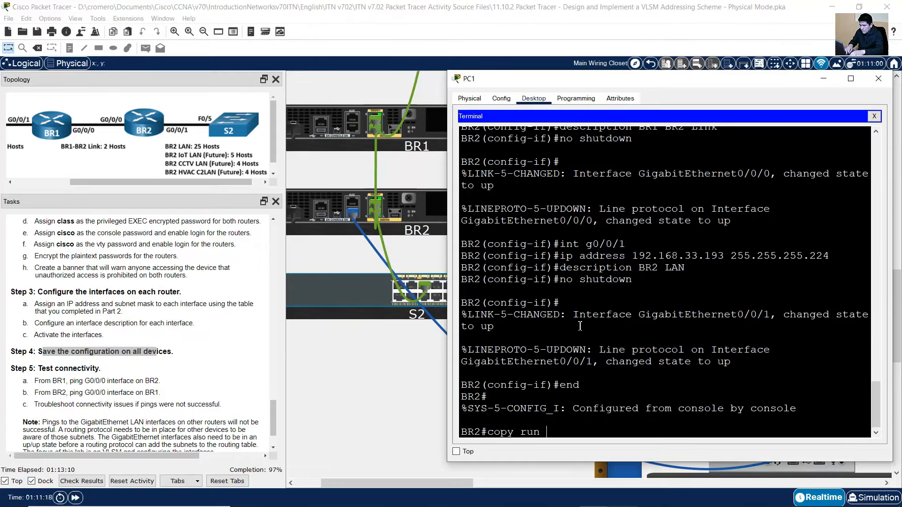
pyautogui.press('Return')
pyautogui.press('Return')
pyautogui.press('Return')
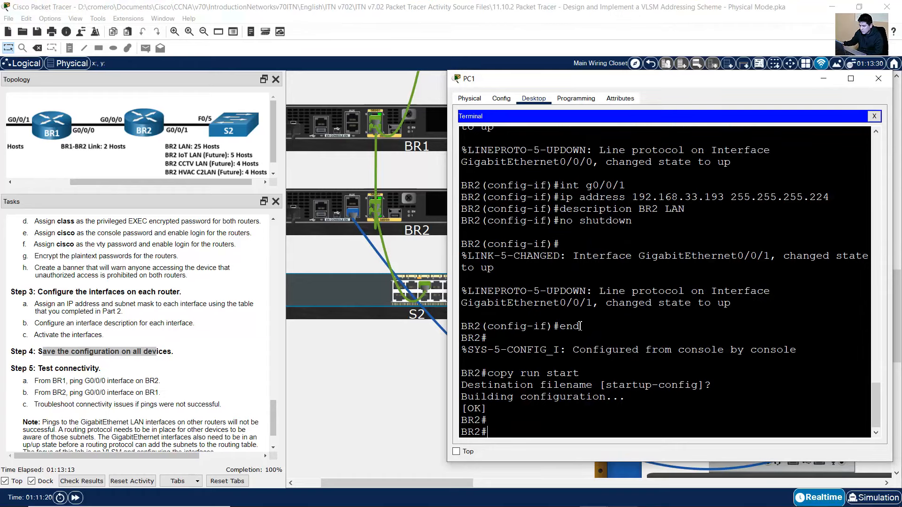
pyautogui.moveTo(480, 407); pyautogui.dragTo(473, 403)
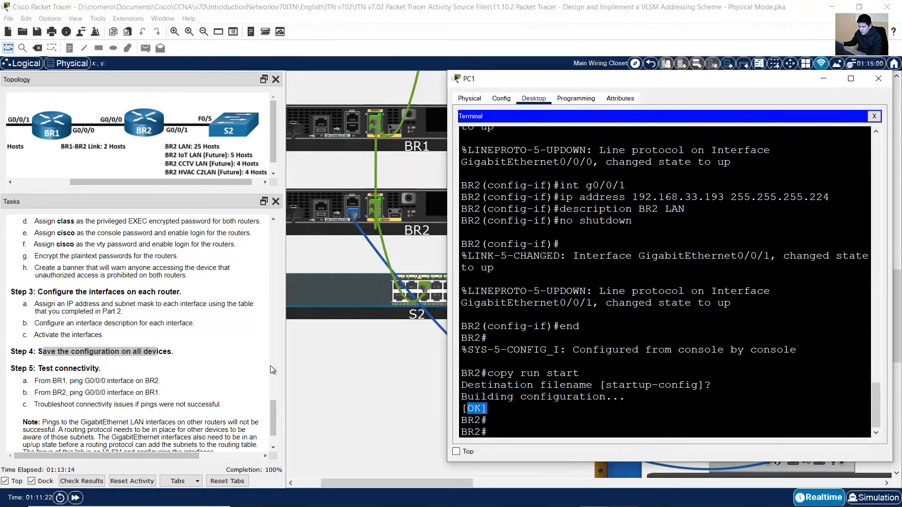
pyautogui.click(131, 368)
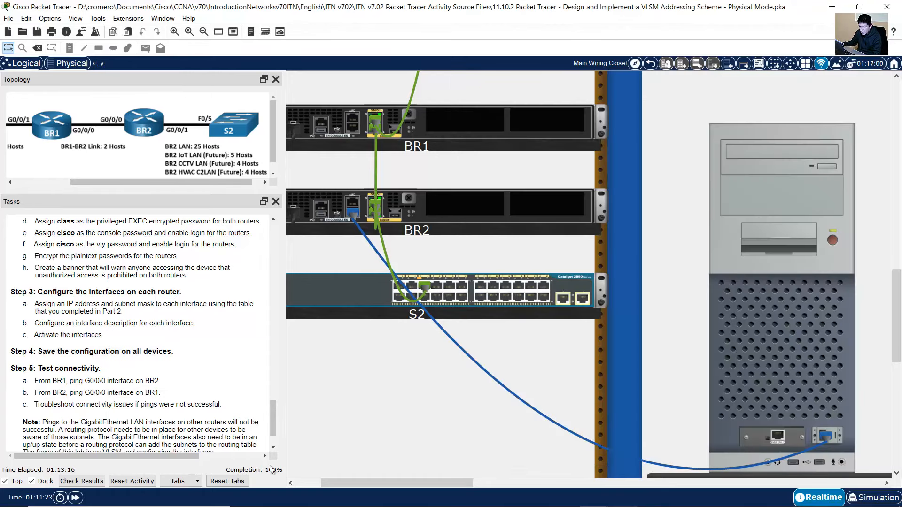
# Review Step 5's connectivity tasks, highlighting the ping-from-BR1 task
pyautogui.scroll(-3, 202, 395)
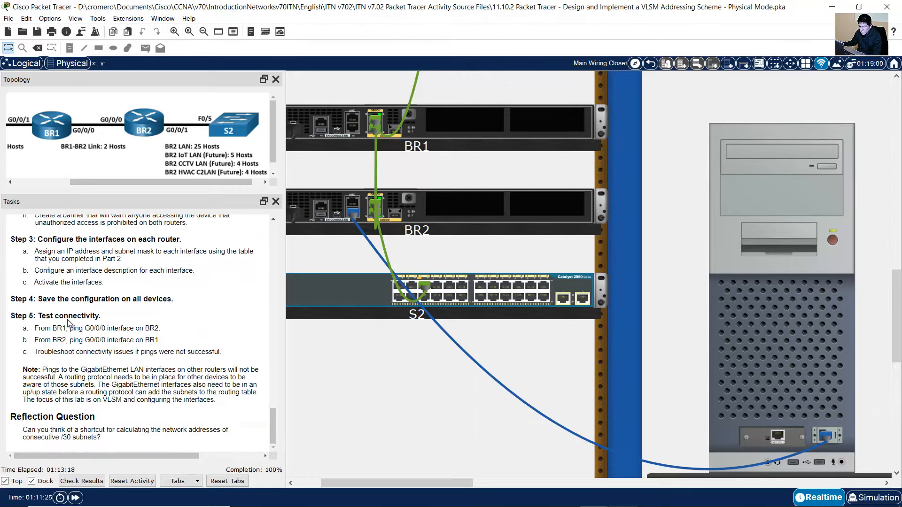
pyautogui.moveTo(50, 317); pyautogui.dragTo(204, 350)
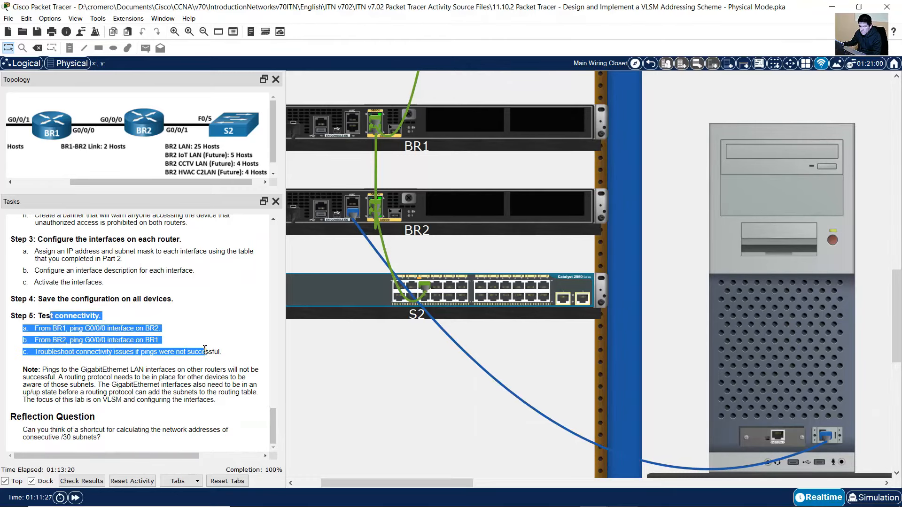
pyautogui.click(63, 315)
pyautogui.moveTo(45, 316); pyautogui.dragTo(228, 356)
pyautogui.click(88, 326)
pyautogui.moveTo(39, 329); pyautogui.dragTo(158, 329)
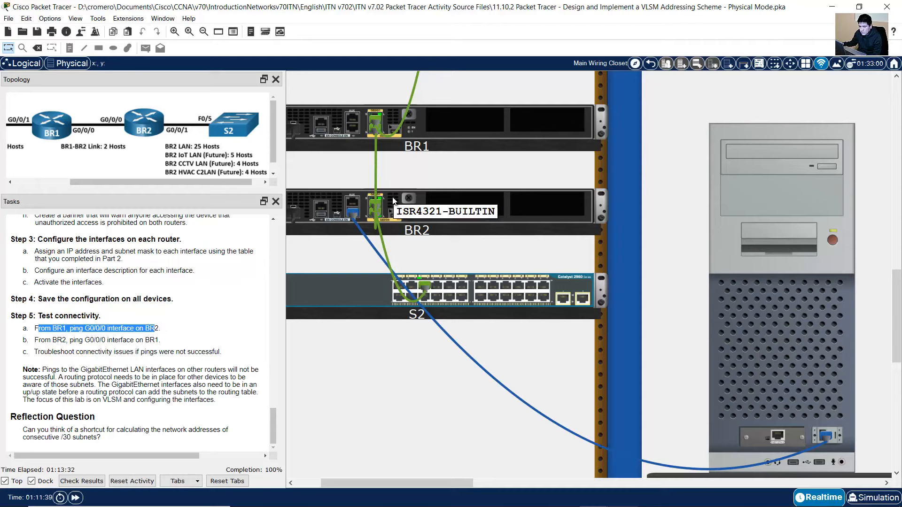
# Move PC1's console cable from BR2's console port to BR1's
pyautogui.moveTo(355, 217)
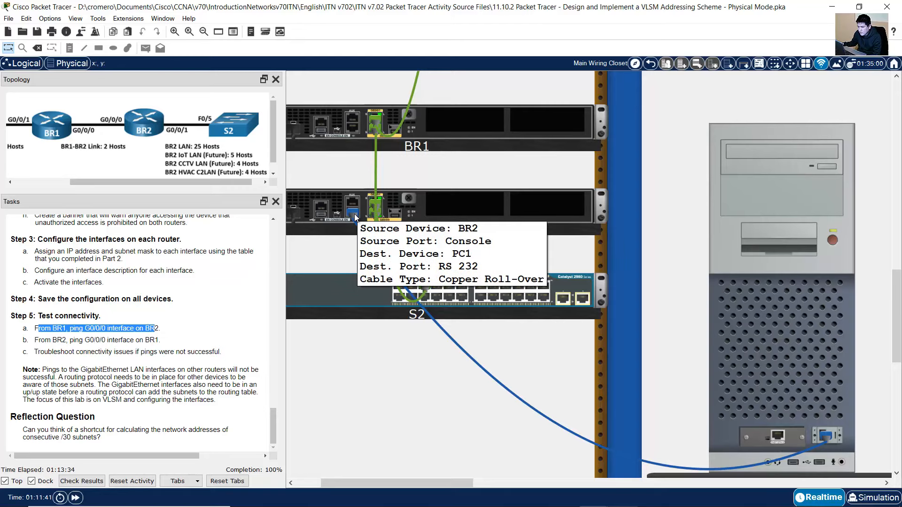
pyautogui.moveTo(354, 216); pyautogui.dragTo(355, 135)
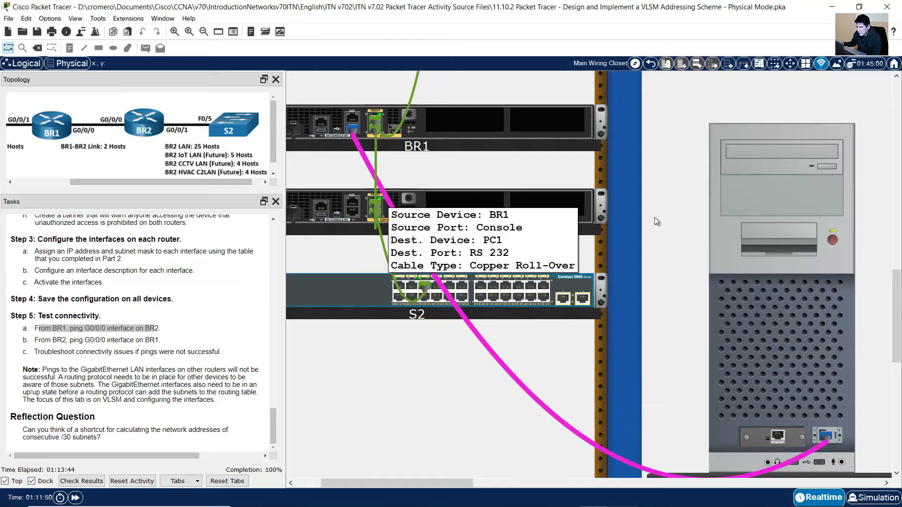
pyautogui.click(748, 195)
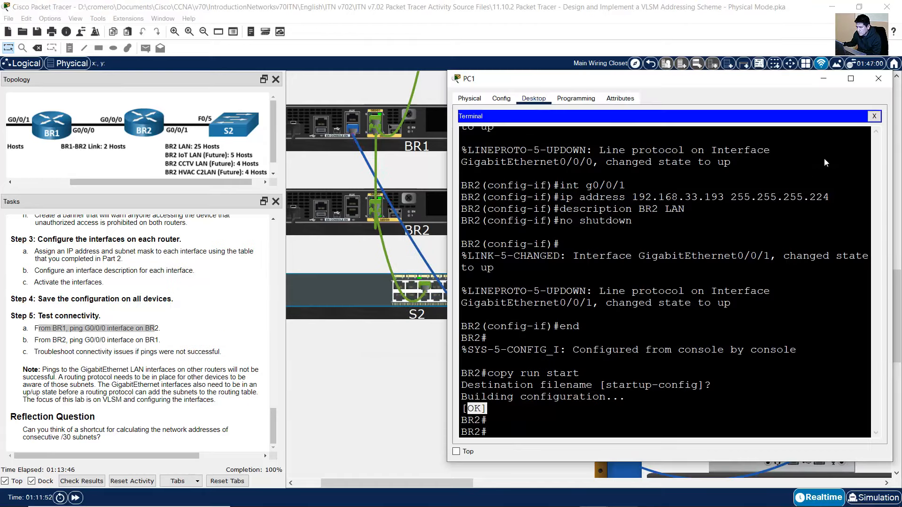
# Reconnect PC1's terminal to BR1's console and start a ping command
pyautogui.click(874, 116)
pyautogui.click(666, 155)
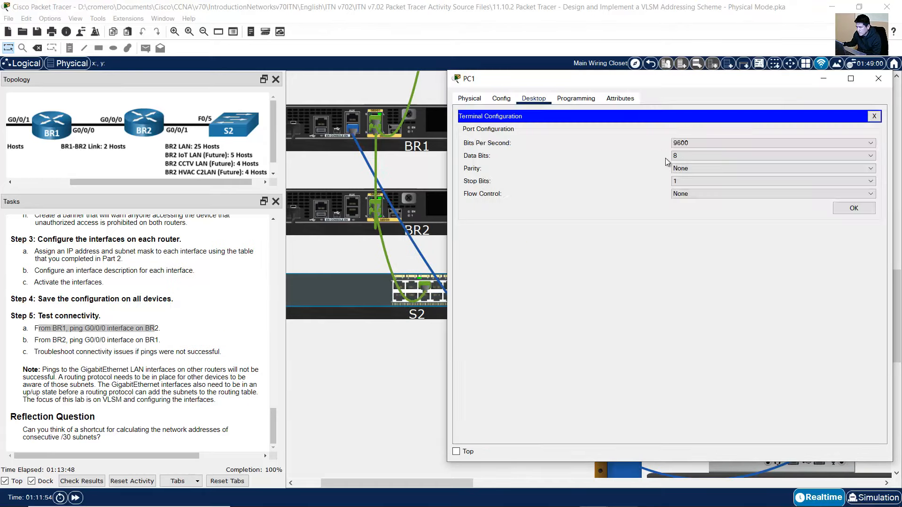
pyautogui.click(836, 210)
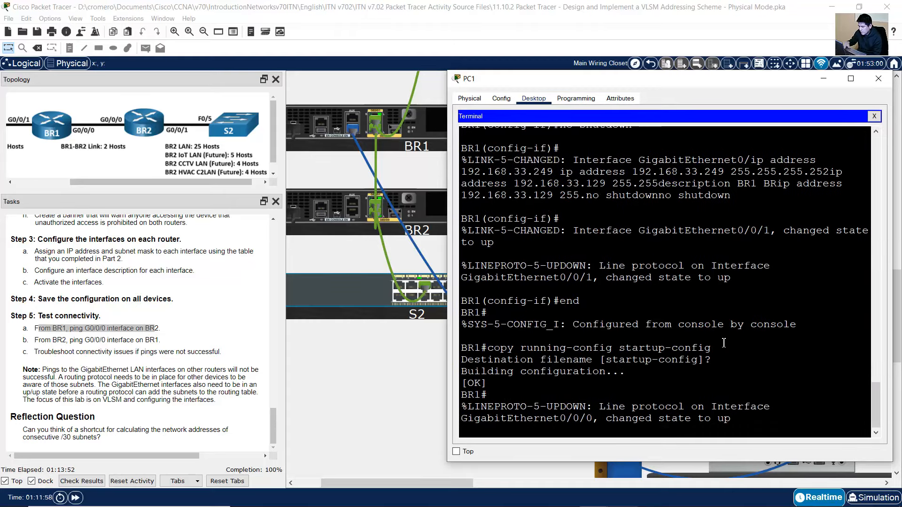
pyautogui.press('Return')
pyautogui.write('ping')
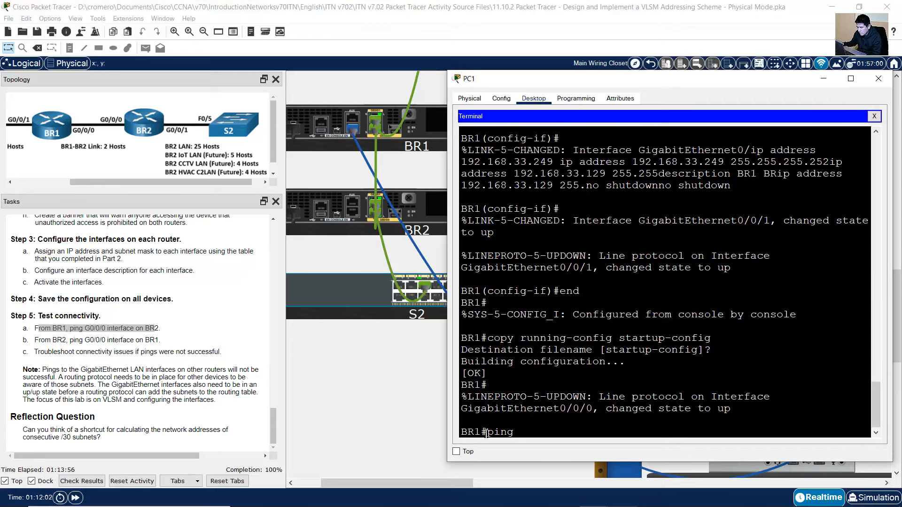
pyautogui.moveTo(486, 433); pyautogui.dragTo(520, 434)
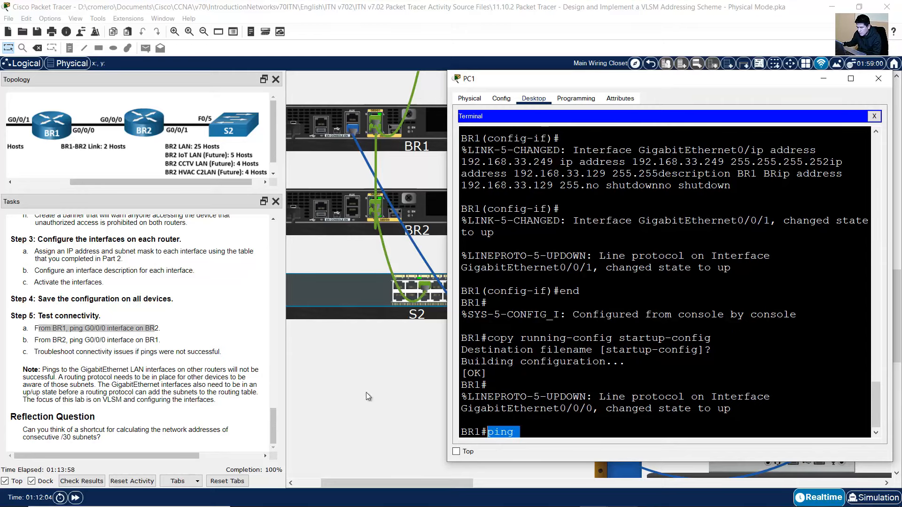
pyautogui.click(94, 329)
pyautogui.moveTo(90, 329); pyautogui.dragTo(160, 329)
pyautogui.click(630, 496)
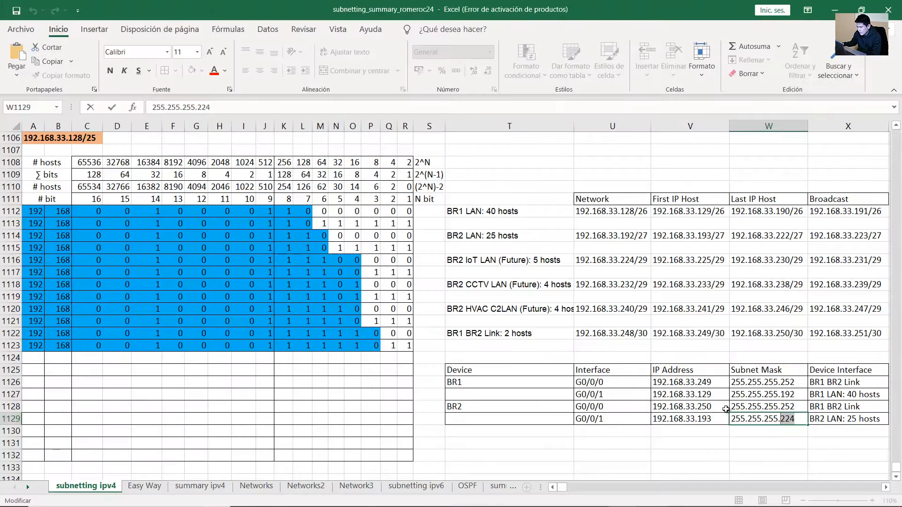
# Confirm BR2's G0/0/0 address 192.168.33.250 in row 1128 of the addressing table
pyautogui.click(685, 407)
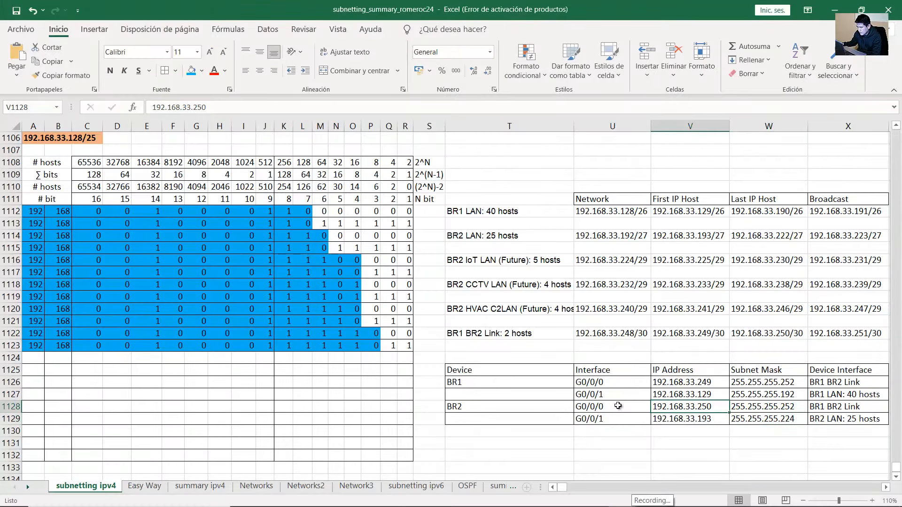
pyautogui.click(601, 407)
pyautogui.moveTo(515, 406); pyautogui.dragTo(606, 406)
pyautogui.click(708, 407)
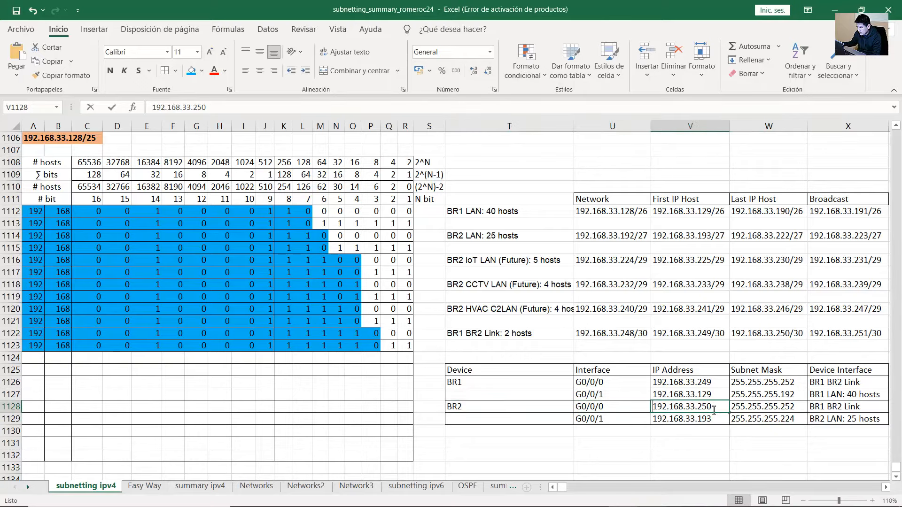
pyautogui.doubleClick(711, 408)
pyautogui.moveTo(712, 407); pyautogui.dragTo(698, 407)
# Ping 192.168.33.250 from BR1, getting 4 of 5 replies
pyautogui.hotkey('alt', 'Tab')
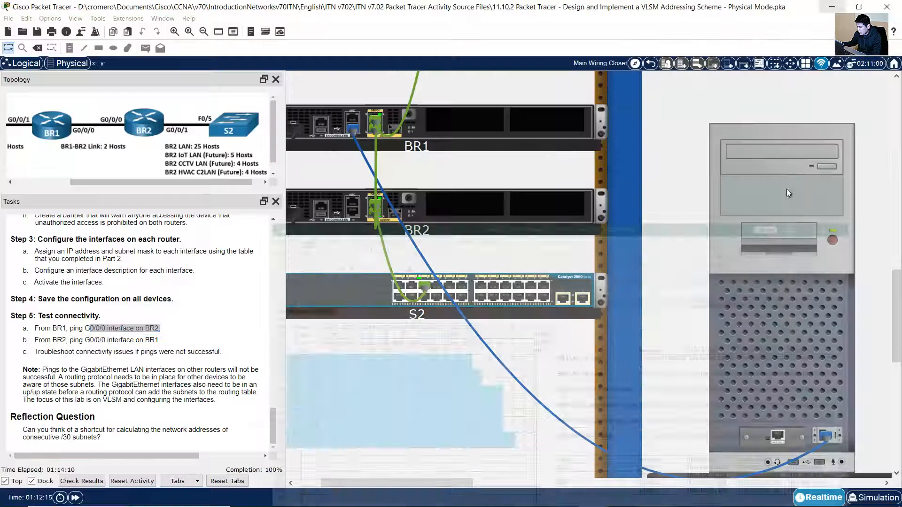
pyautogui.click(741, 325)
pyautogui.write('ping 19')
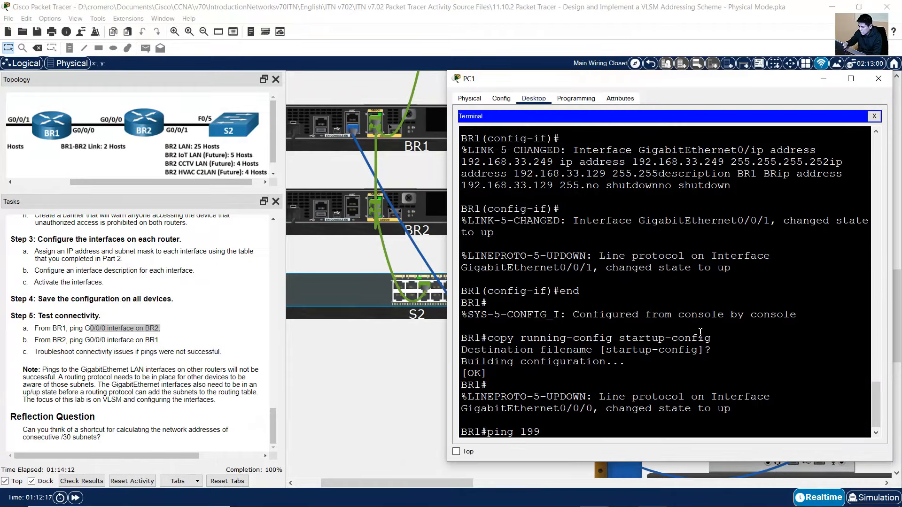
pyautogui.write('2.168.33.250')
pyautogui.press('Return')
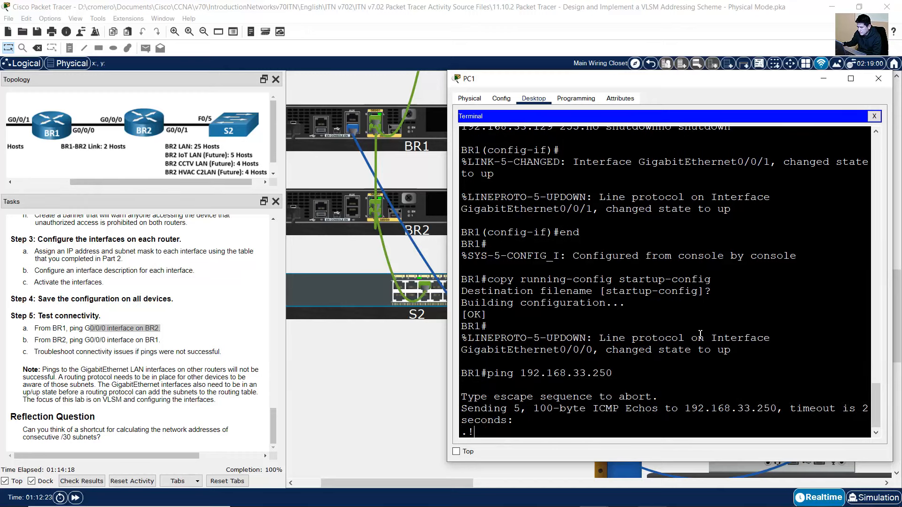
pyautogui.moveTo(495, 385); pyautogui.dragTo(461, 385)
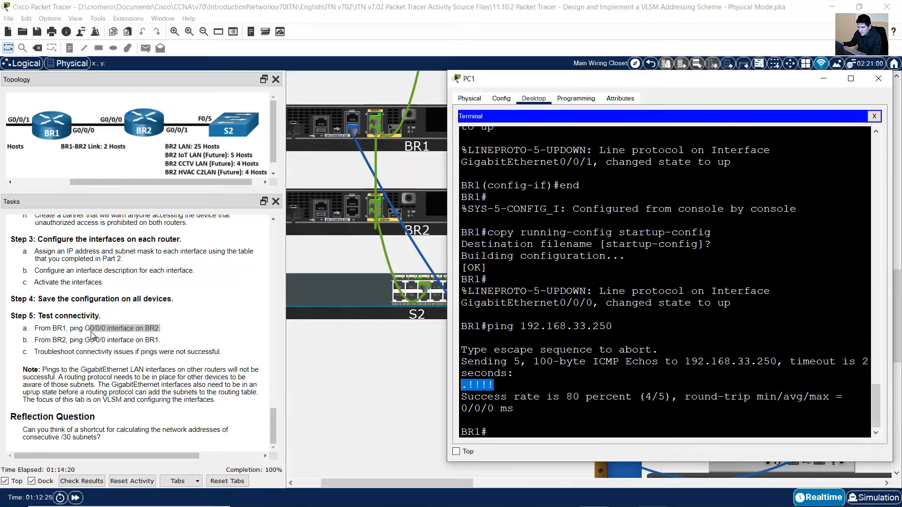
pyautogui.moveTo(39, 340); pyautogui.dragTo(160, 340)
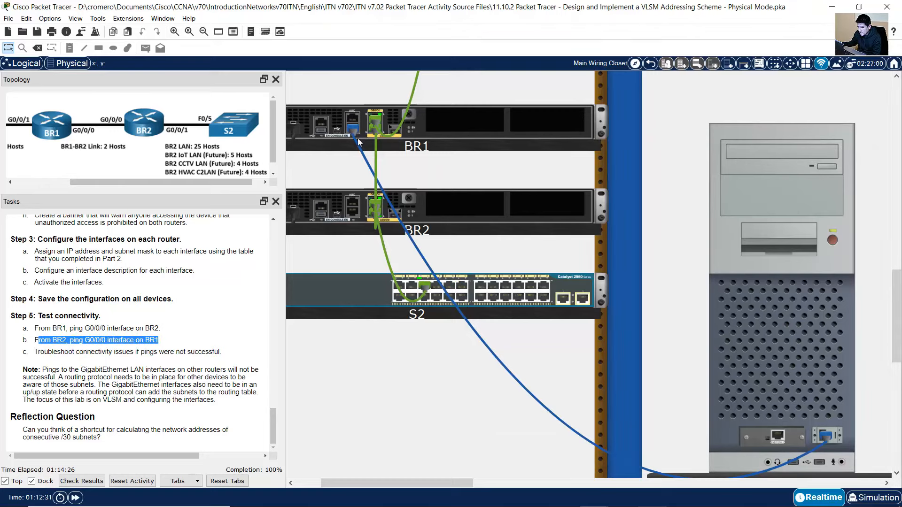
# Move PC1's console cable from BR1 to BR2's console port and reopen PC1's terminal
pyautogui.click(380, 123)
pyautogui.moveTo(355, 131); pyautogui.dragTo(354, 218)
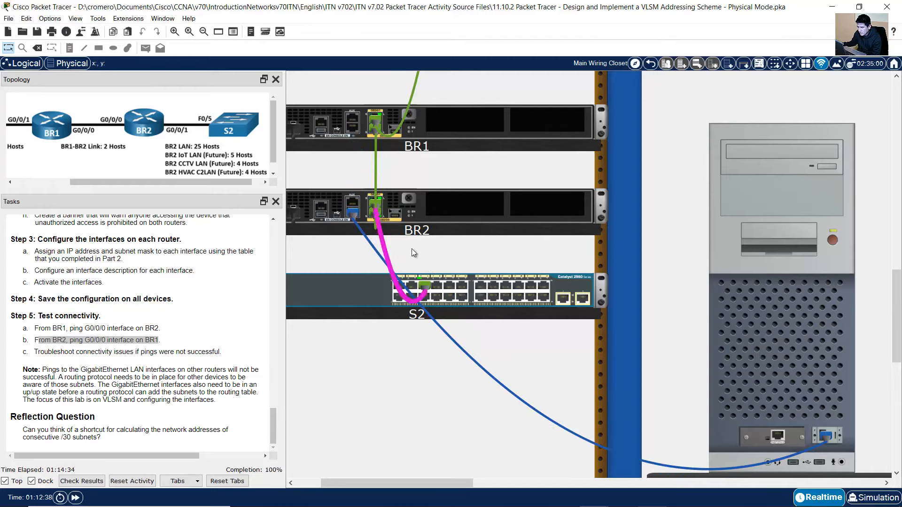
pyautogui.scroll(-1, 414, 250)
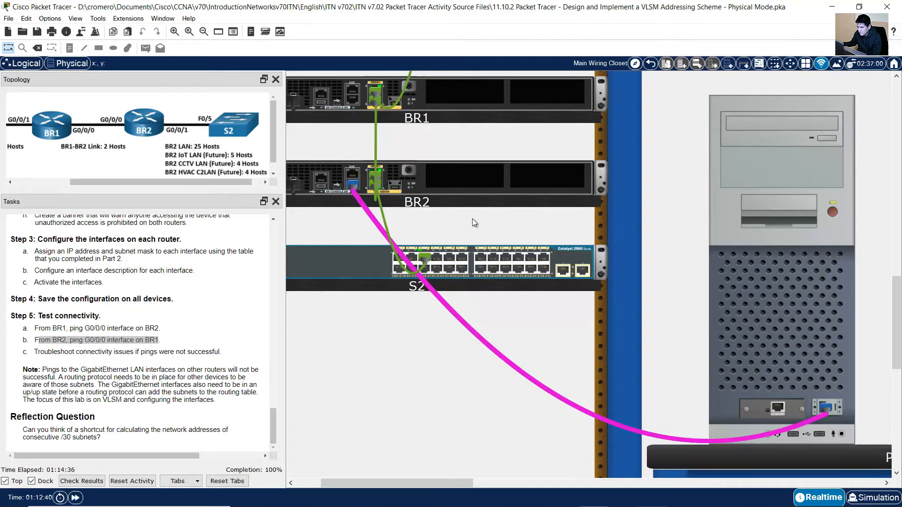
pyautogui.click(788, 254)
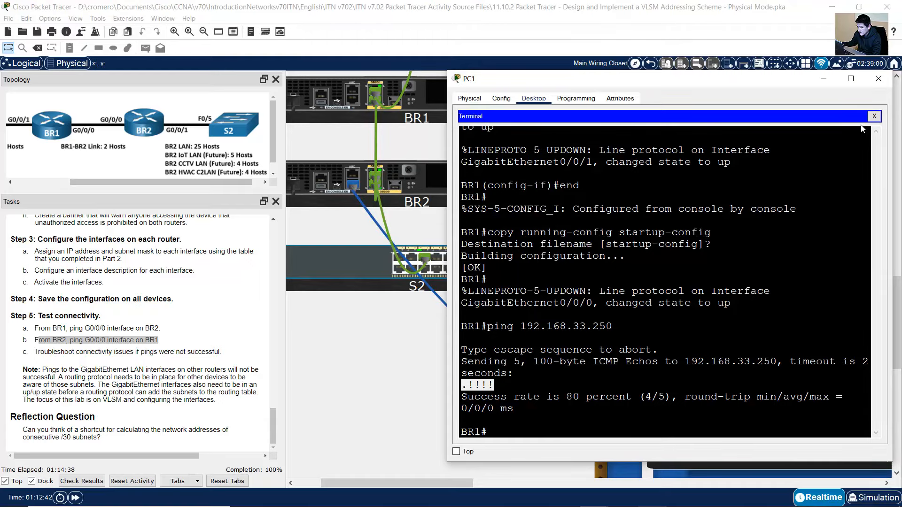
# Restart PC1's terminal session to connect to BR2's console and begin typing ping
pyautogui.click(874, 116)
pyautogui.click(659, 144)
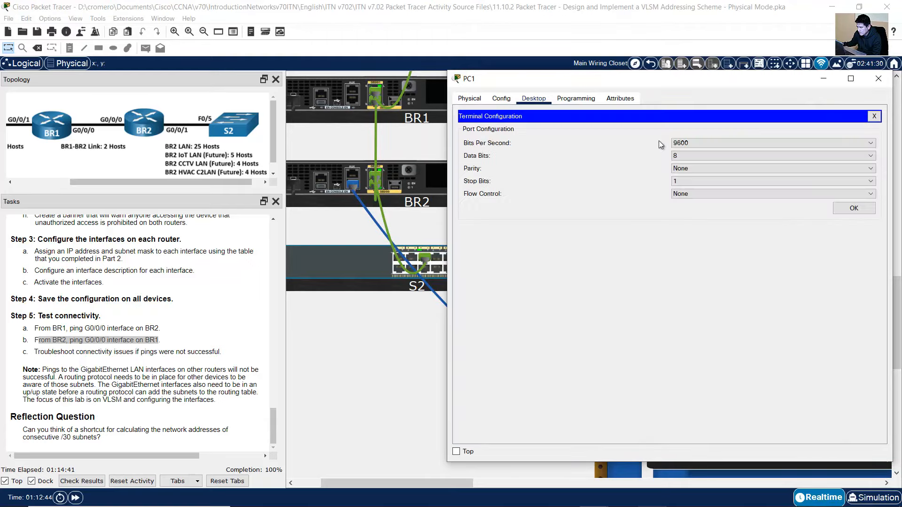
pyautogui.click(835, 211)
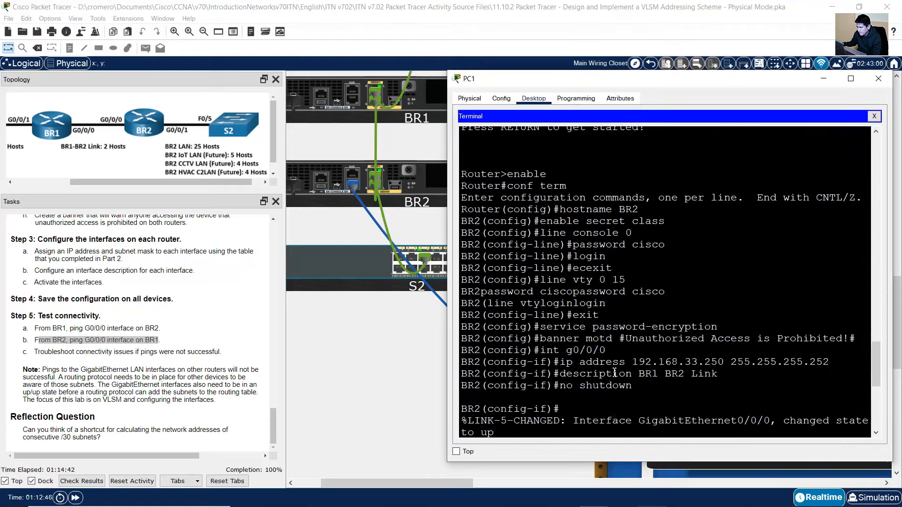
pyautogui.write('p')
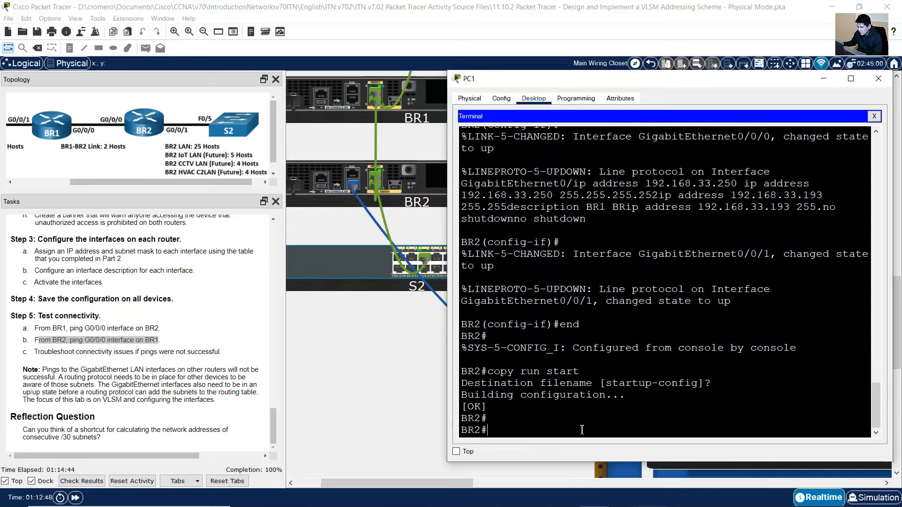
pyautogui.write('ing')
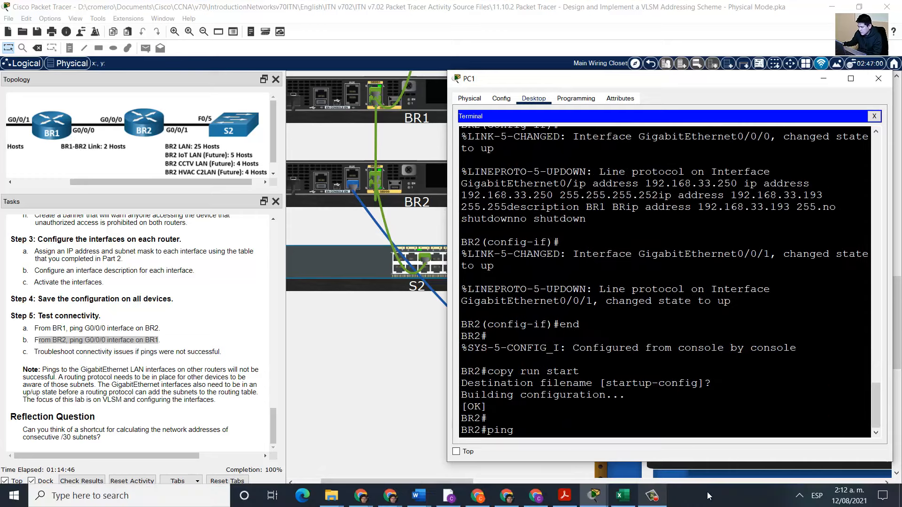
# Look up BR1's G0/0/0 address 192.168.33.249 in the Excel addressing table
pyautogui.click(620, 497)
pyautogui.click(693, 382)
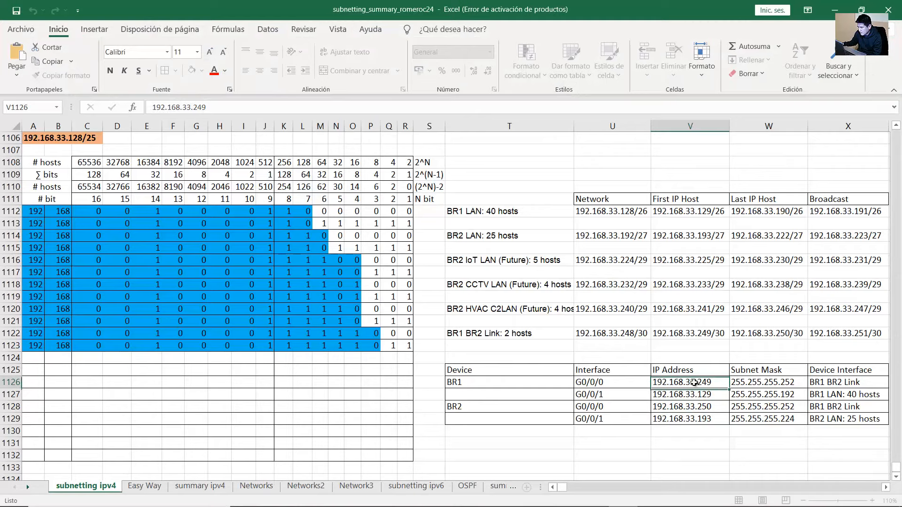
pyautogui.moveTo(612, 382); pyautogui.dragTo(715, 381)
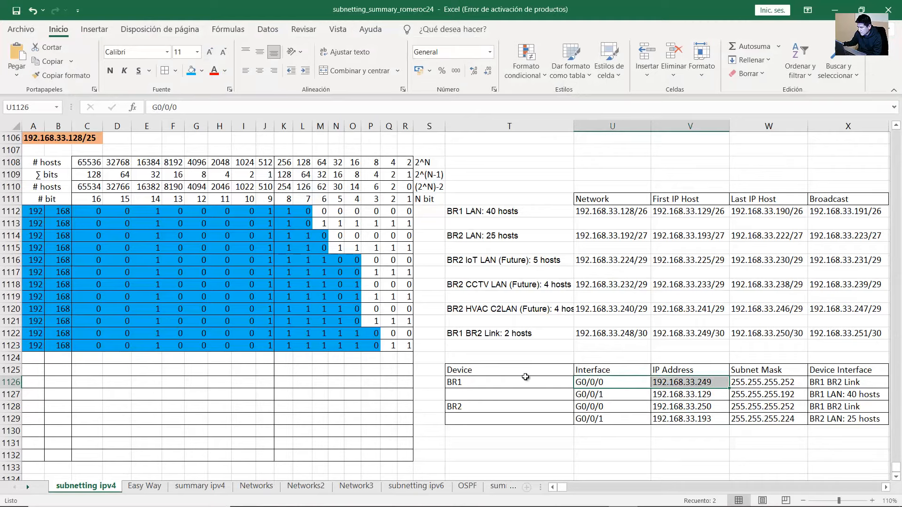
pyautogui.click(509, 381)
pyautogui.moveTo(619, 384); pyautogui.dragTo(703, 382)
pyautogui.doubleClick(712, 383)
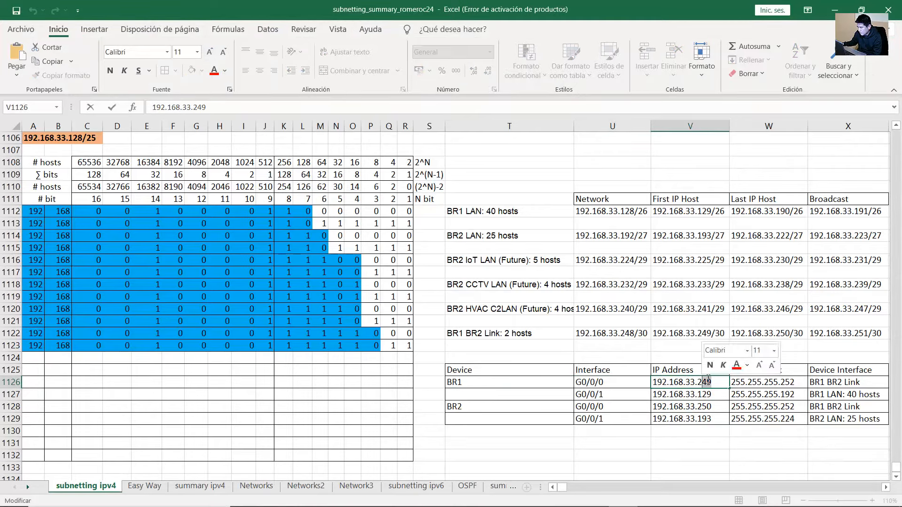
pyautogui.click(836, 6)
# Ping 192.168.33.249 from BR2 with 5/5 success, then highlight Tasks step 5c
pyautogui.write('19')
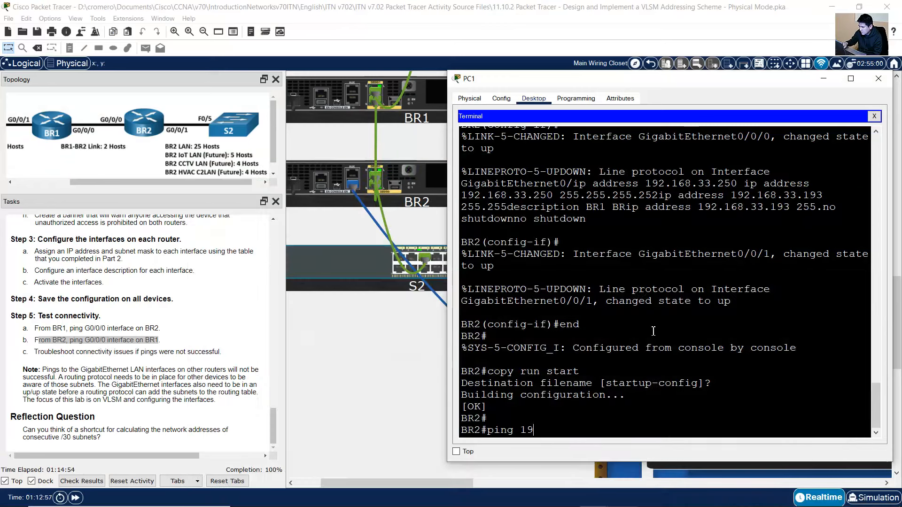
pyautogui.write('2.168.33.249')
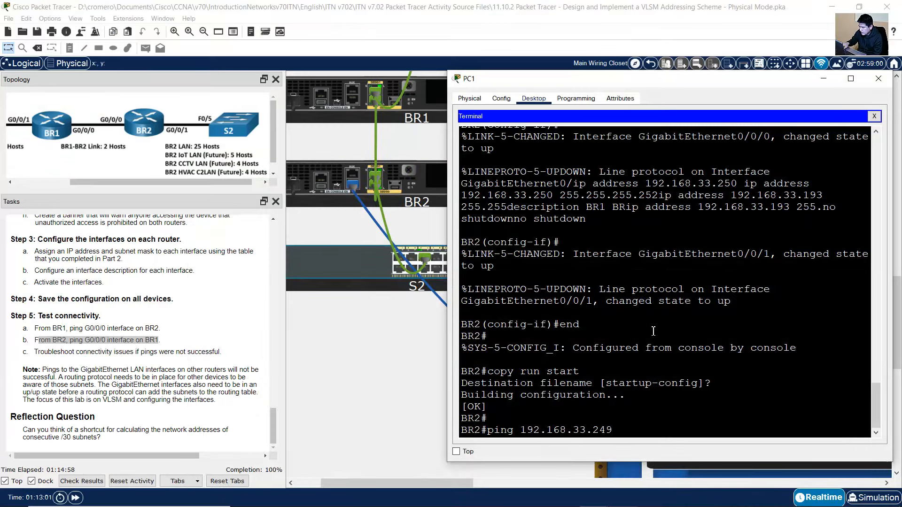
pyautogui.press('Return')
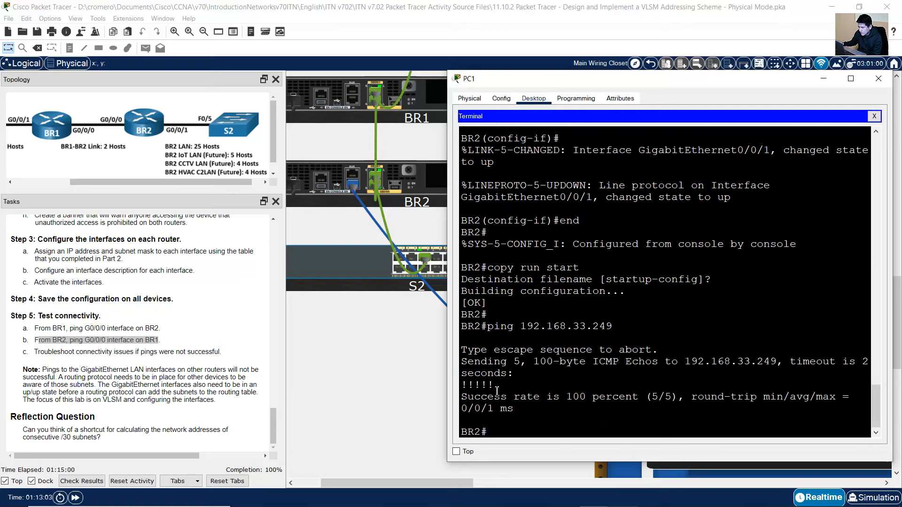
pyautogui.moveTo(501, 385); pyautogui.dragTo(456, 388)
pyautogui.click(40, 362)
pyautogui.moveTo(41, 353); pyautogui.dragTo(217, 352)
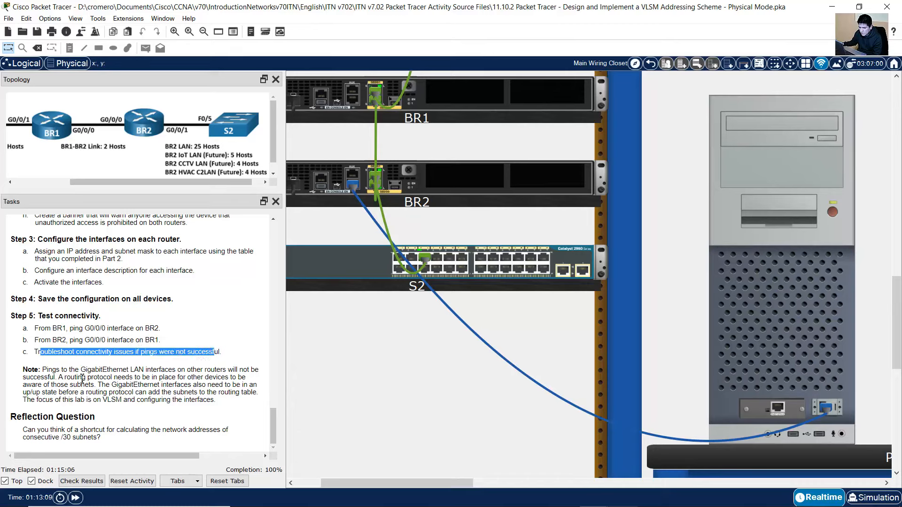
pyautogui.moveTo(48, 370)
pyautogui.mouseDown()
pyautogui.moveTo(254, 369)
pyautogui.moveTo(60, 378)
pyautogui.mouseUp()
pyautogui.click(92, 382)
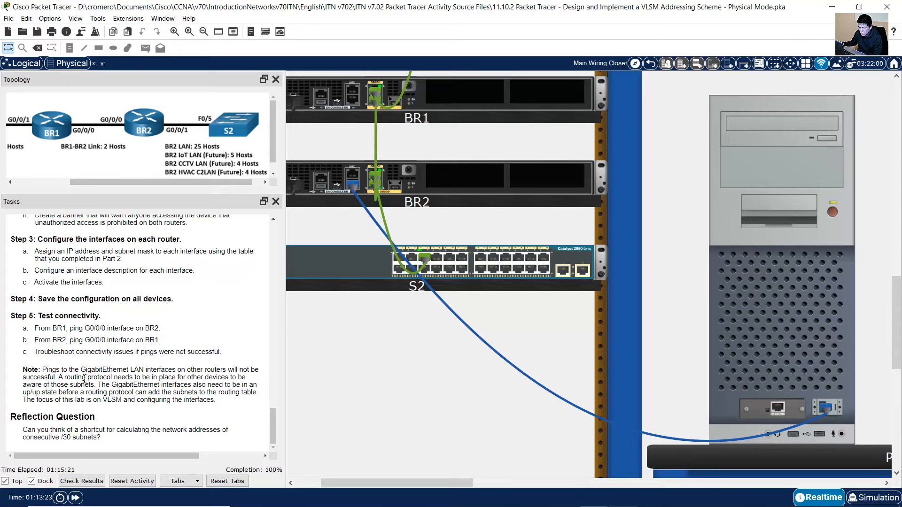
pyautogui.moveTo(60, 379); pyautogui.dragTo(93, 385)
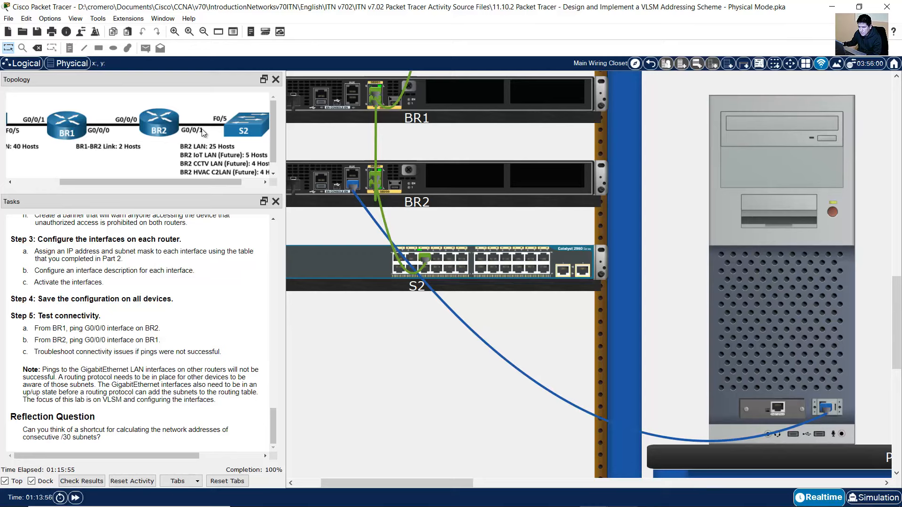
pyautogui.moveTo(100, 182); pyautogui.dragTo(70, 183)
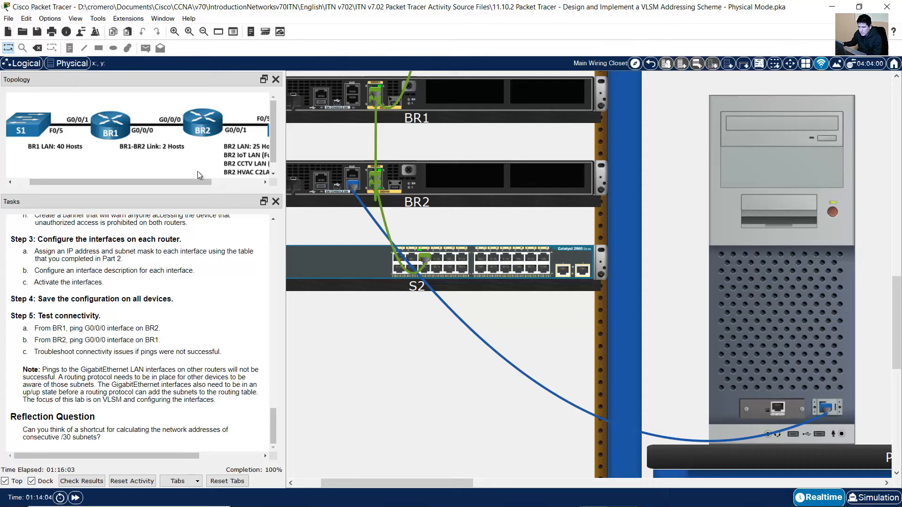
pyautogui.moveTo(197, 181); pyautogui.dragTo(221, 182)
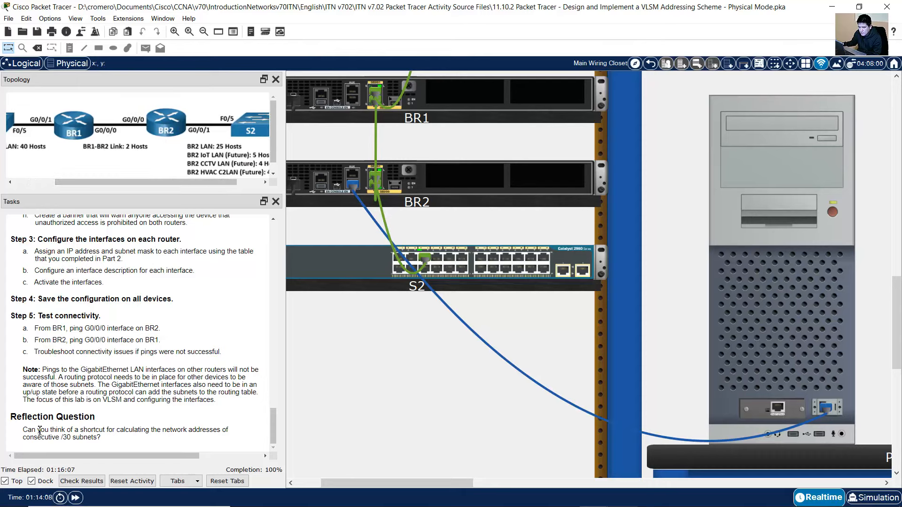
pyautogui.moveTo(28, 430); pyautogui.dragTo(61, 437)
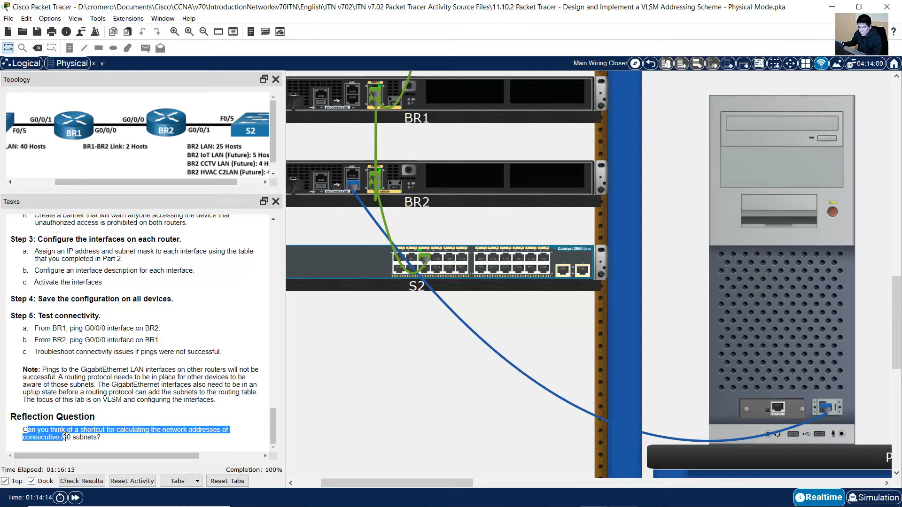
pyautogui.moveTo(73, 438); pyautogui.dragTo(104, 439)
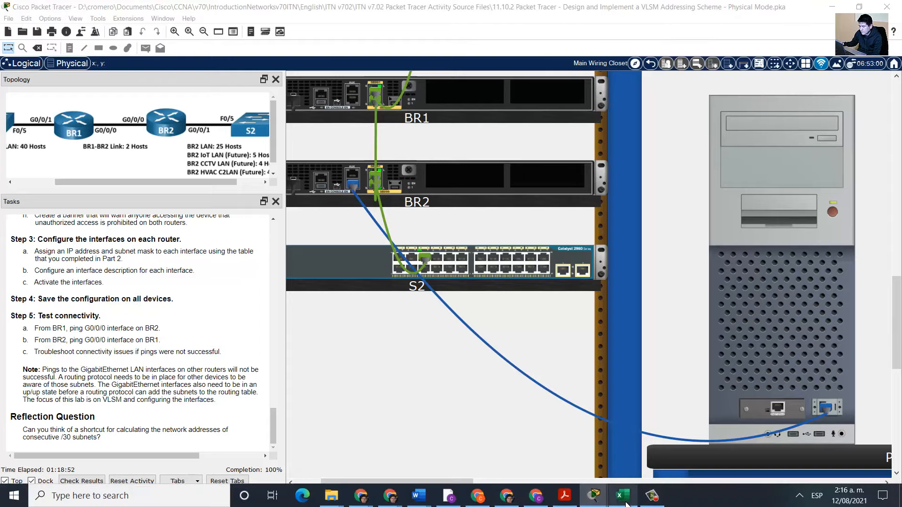
# In the subnetting workbook, clear the old subnet labels and addresses in T1084:X1086
pyautogui.click(653, 497)
pyautogui.scroll(-1, 545, 352)
pyautogui.scroll(-1, 545, 351)
pyautogui.scroll(2, 546, 352)
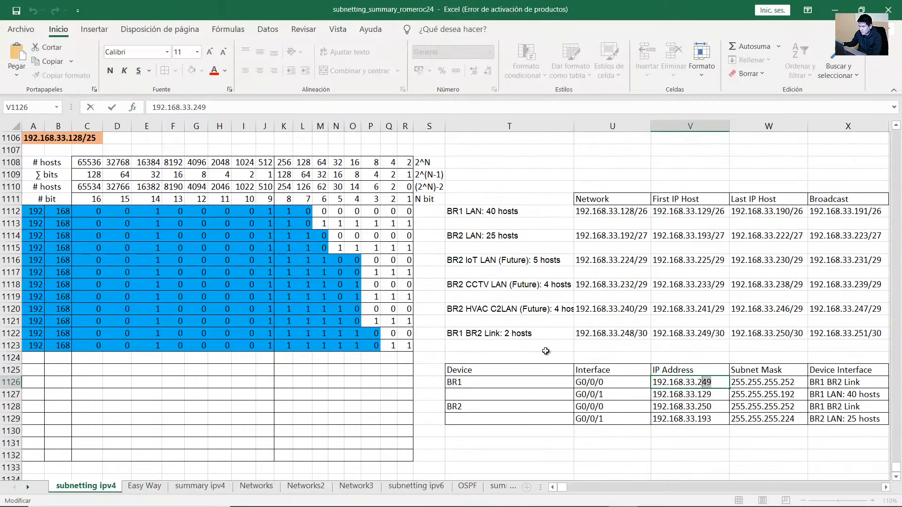
pyautogui.click(886, 489)
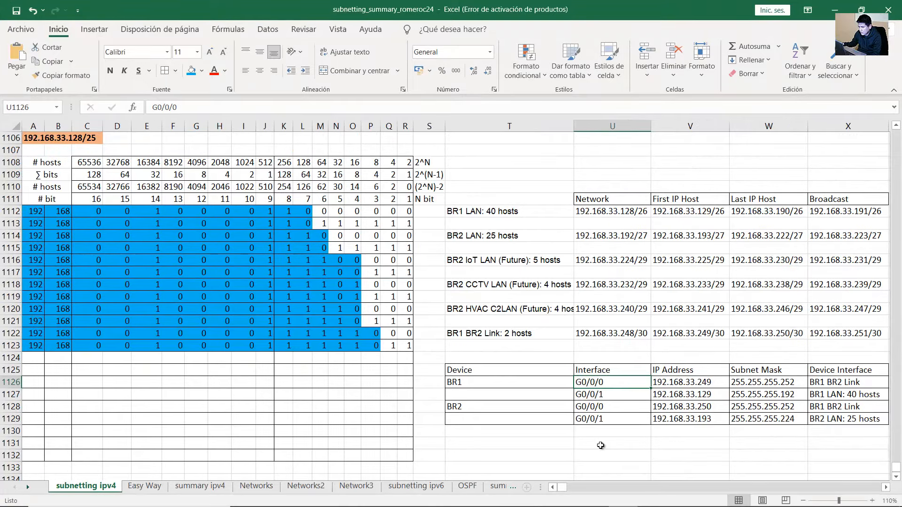
pyautogui.scroll(-5, 514, 382)
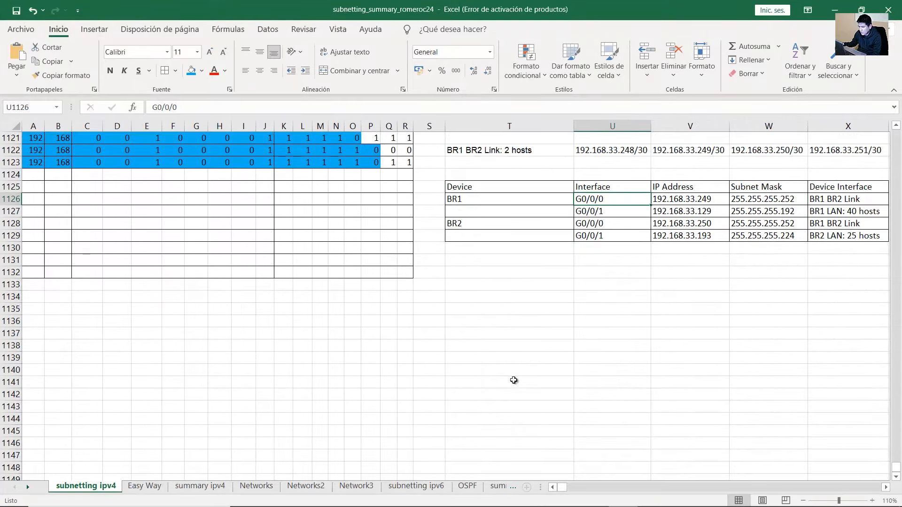
pyautogui.scroll(14, 514, 380)
pyautogui.scroll(5, 511, 378)
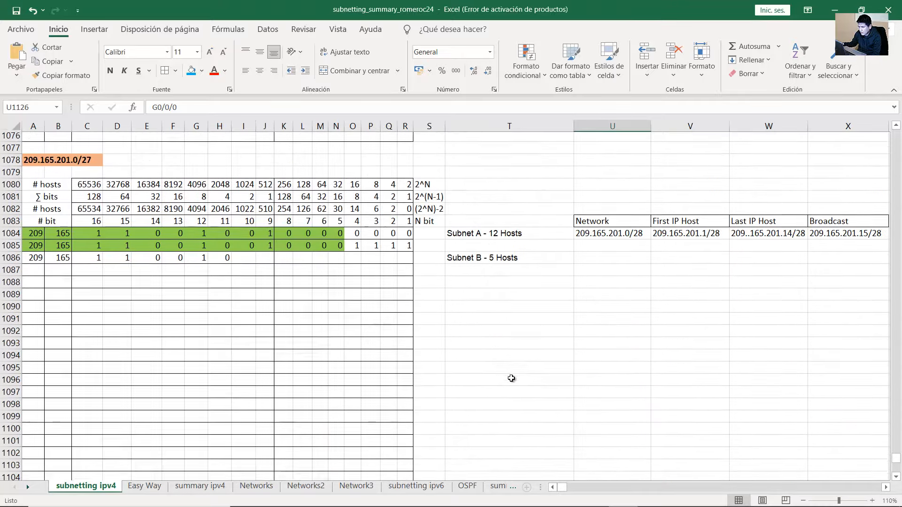
pyautogui.scroll(-3, 511, 378)
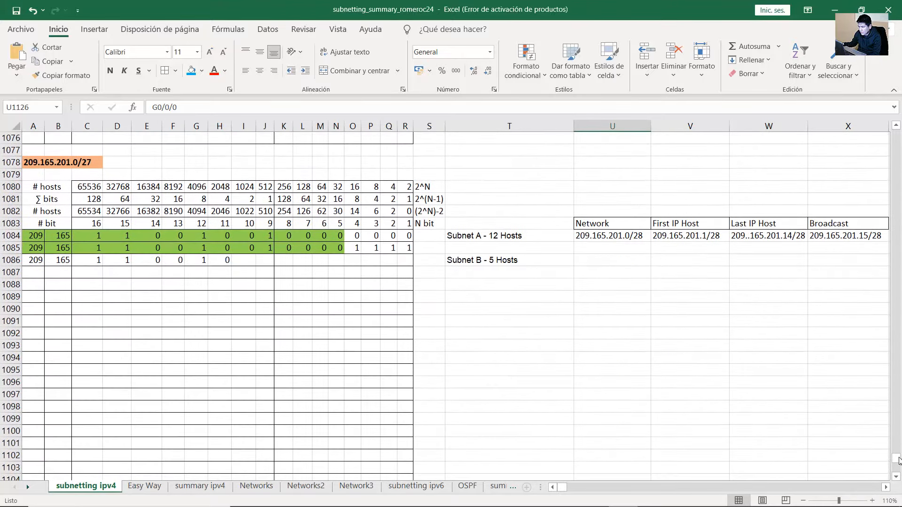
pyautogui.click(898, 478)
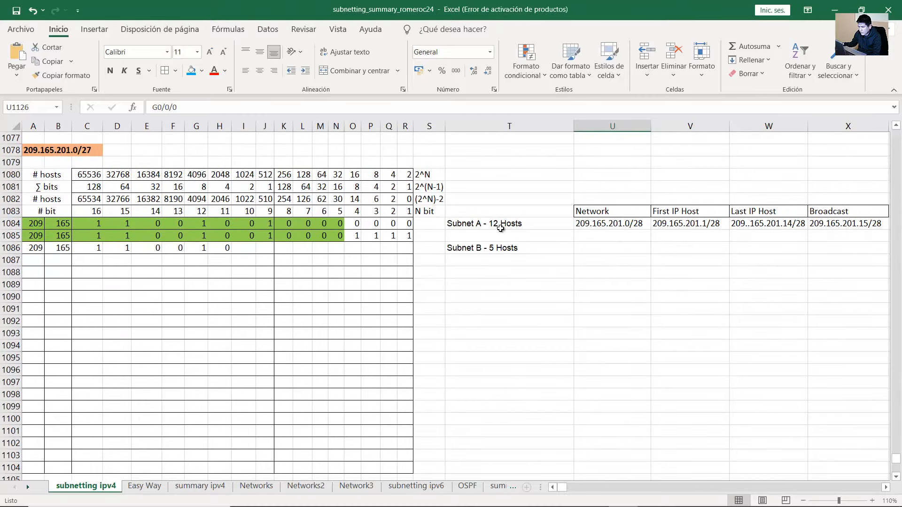
pyautogui.moveTo(486, 224); pyautogui.dragTo(839, 250)
pyautogui.press('Delete')
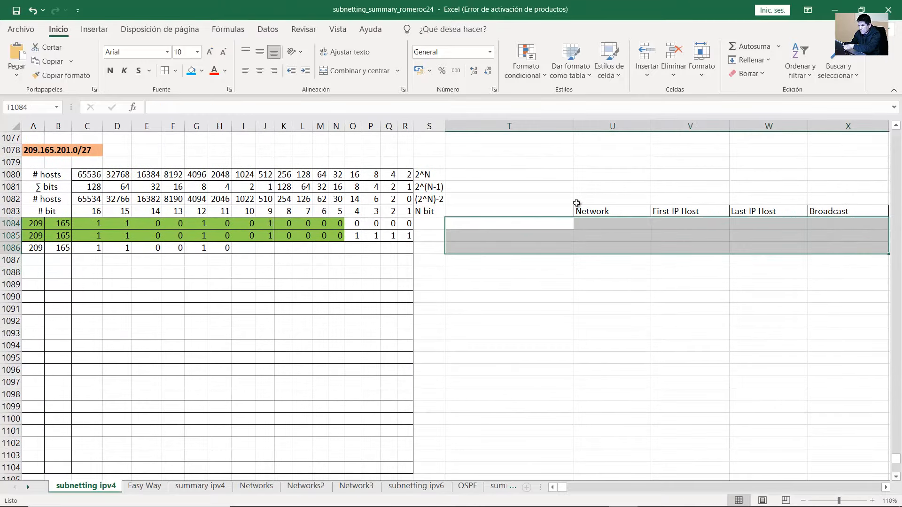
# Clear the old bit values in A1084:R1086 and remove their green fill
pyautogui.moveTo(36, 224); pyautogui.dragTo(405, 248)
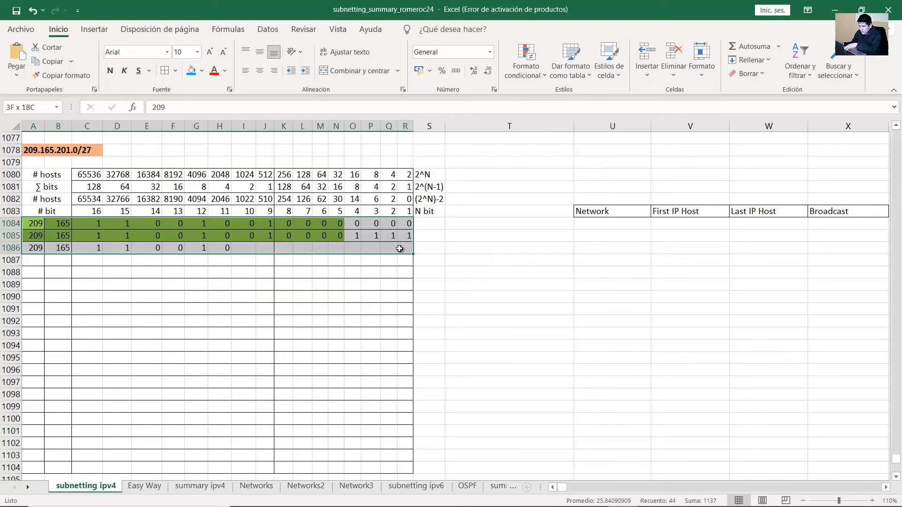
pyautogui.press('Delete')
pyautogui.click(202, 70)
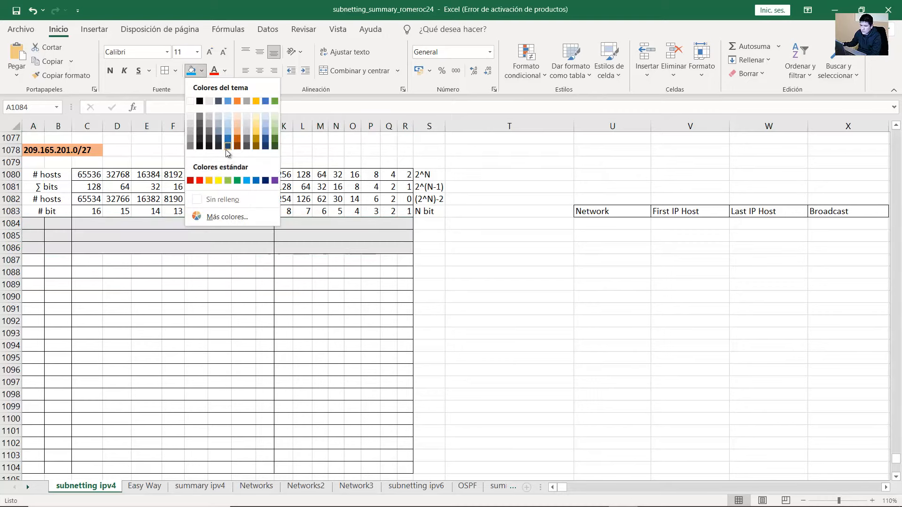
pyautogui.click(222, 199)
# Change the heading in A1078 from 209.165.201.0/27 to 192.168.1.0/24
pyautogui.doubleClick(26, 151)
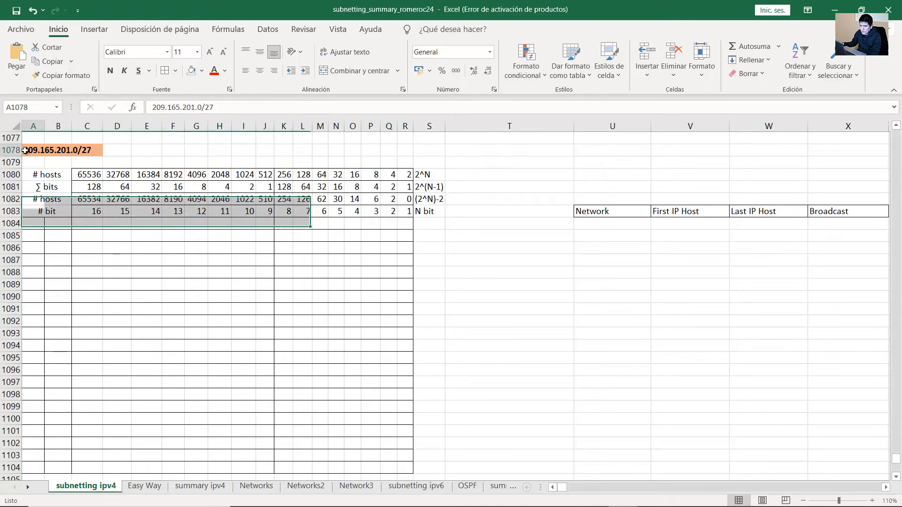
pyautogui.moveTo(26, 151); pyautogui.dragTo(235, 146)
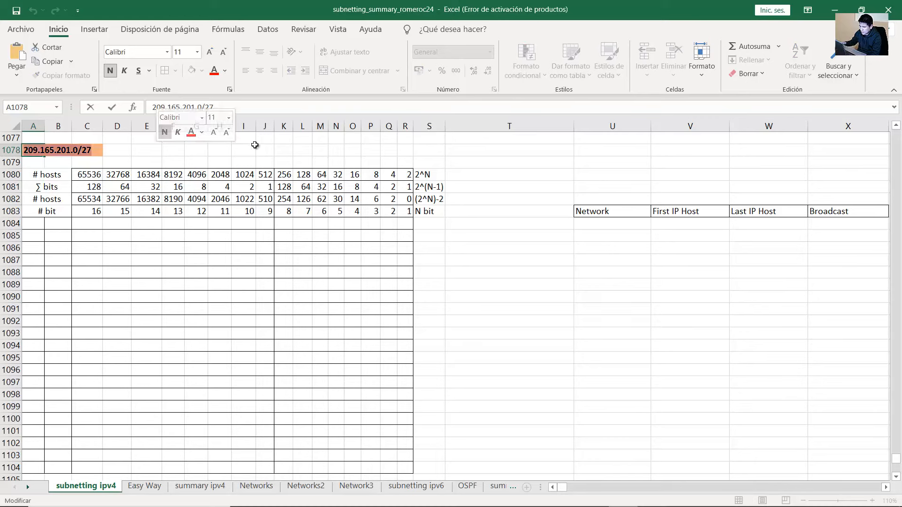
pyautogui.write('192.168.1.0/24')
pyautogui.press('Return')
pyautogui.click(24, 151)
# Enter 'Subnet A: 2 hosts' in T1084 and copy it into T1086, T1088, T1090, T1092 and T1094
pyautogui.click(499, 220)
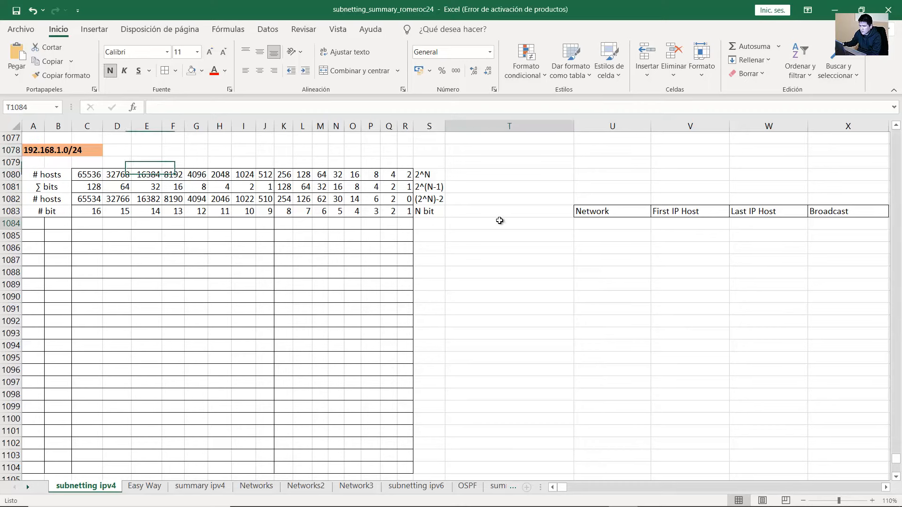
pyautogui.write('Subne')
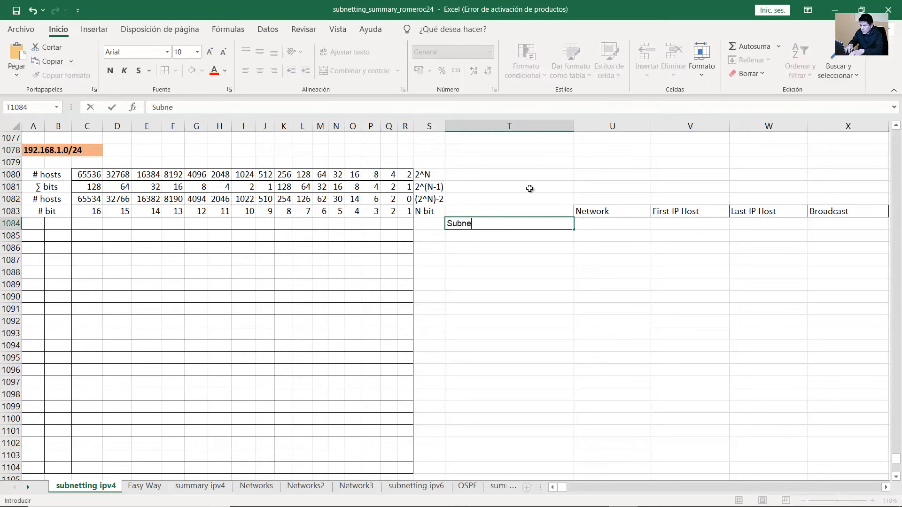
pyautogui.write('t A: 2 hosts')
pyautogui.press('Return')
pyautogui.press('Up')
pyautogui.hotkey('ctrl', 'c')
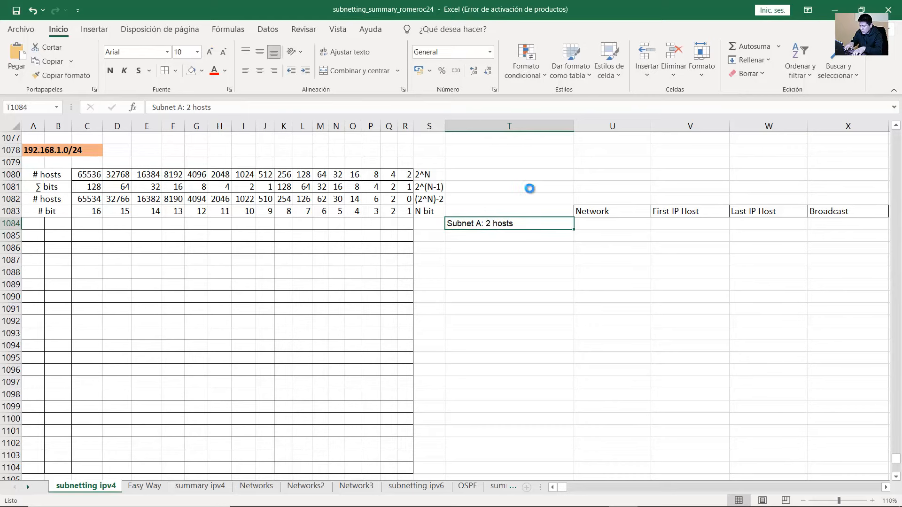
pyautogui.press('Down')
pyautogui.press('Down')
pyautogui.hotkey('ctrl', 'v')
pyautogui.press('Down')
pyautogui.press('Down')
pyautogui.hotkey('ctrl', 'v')
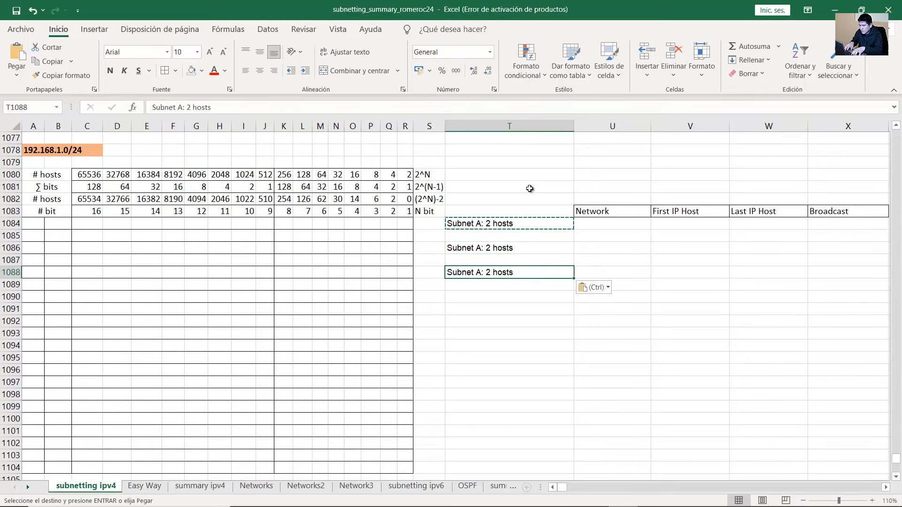
pyautogui.press('Down')
pyautogui.press('Down')
pyautogui.hotkey('ctrl', 'v')
pyautogui.press('Down')
pyautogui.press('Down')
pyautogui.hotkey('ctrl', 'v')
pyautogui.press('Down')
pyautogui.press('Down')
pyautogui.hotkey('ctrl', 'v')
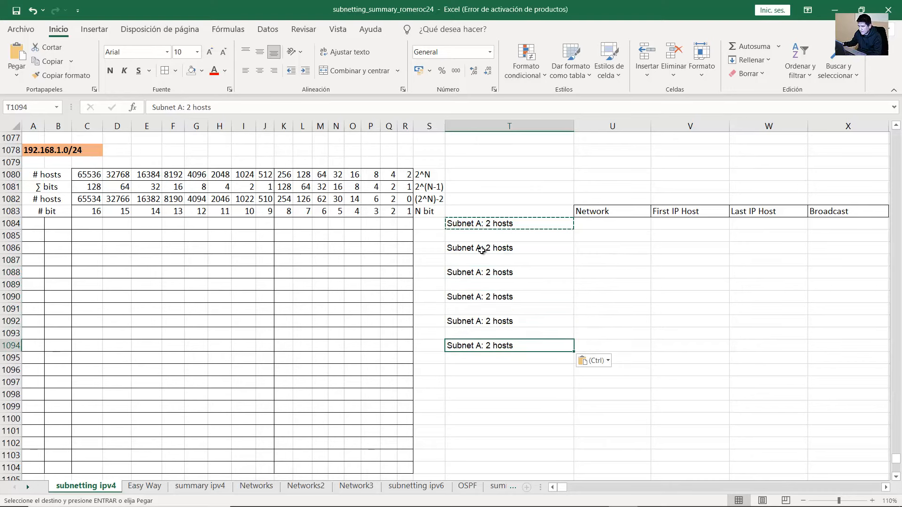
# Relabel the copied entries as Subnet B through Subnet F
pyautogui.doubleClick(484, 248)
pyautogui.press('BackSpace')
pyautogui.write('B')
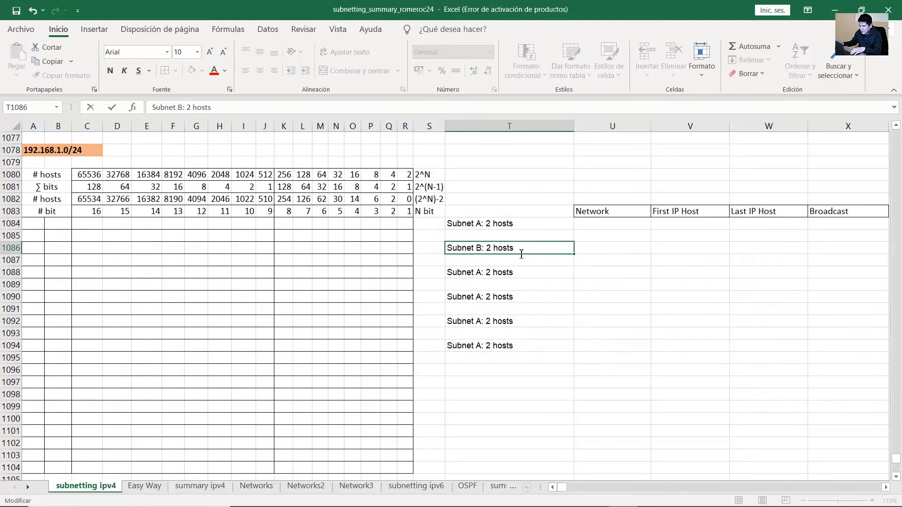
pyautogui.doubleClick(483, 273)
pyautogui.press('BackSpace')
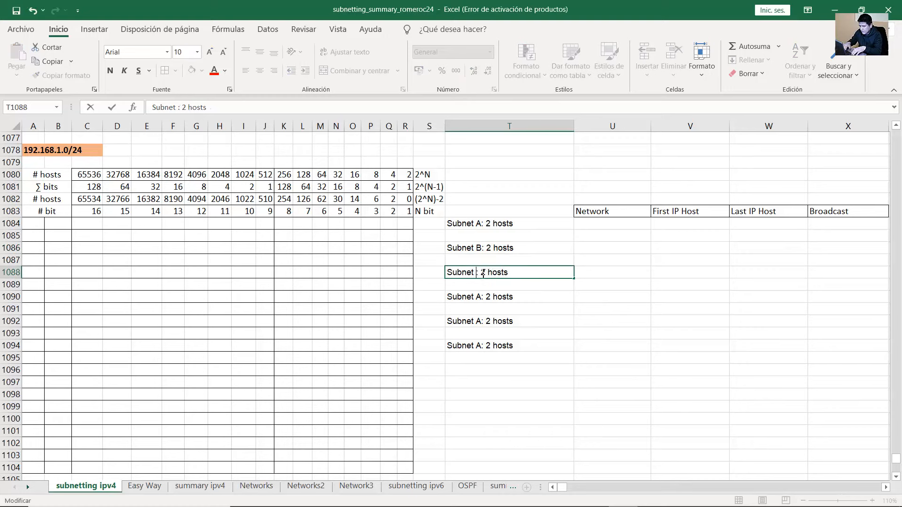
pyautogui.write('C')
pyautogui.press('Return')
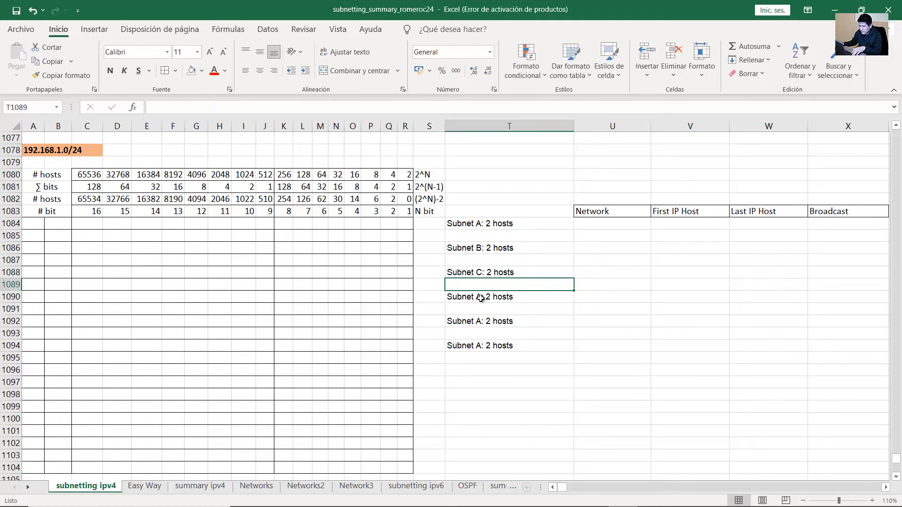
pyautogui.doubleClick(483, 297)
pyautogui.press('BackSpace')
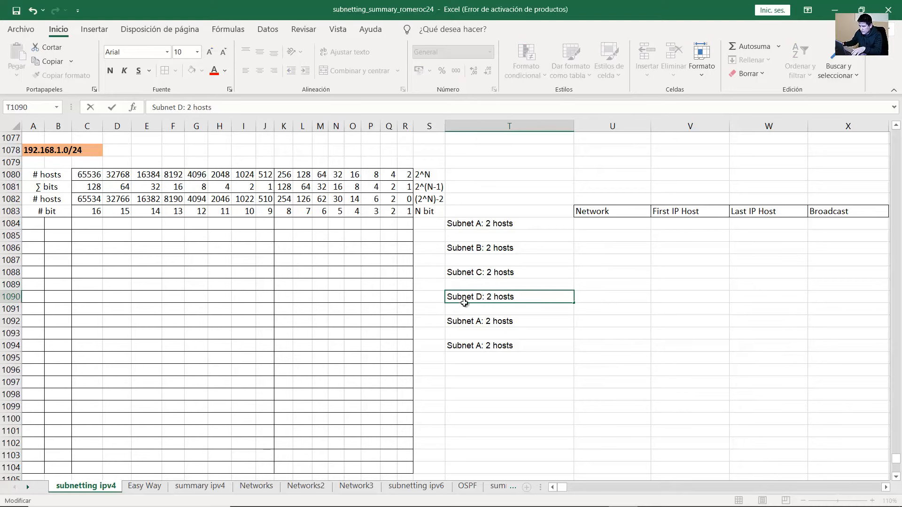
pyautogui.doubleClick(484, 322)
pyautogui.press('BackSpace')
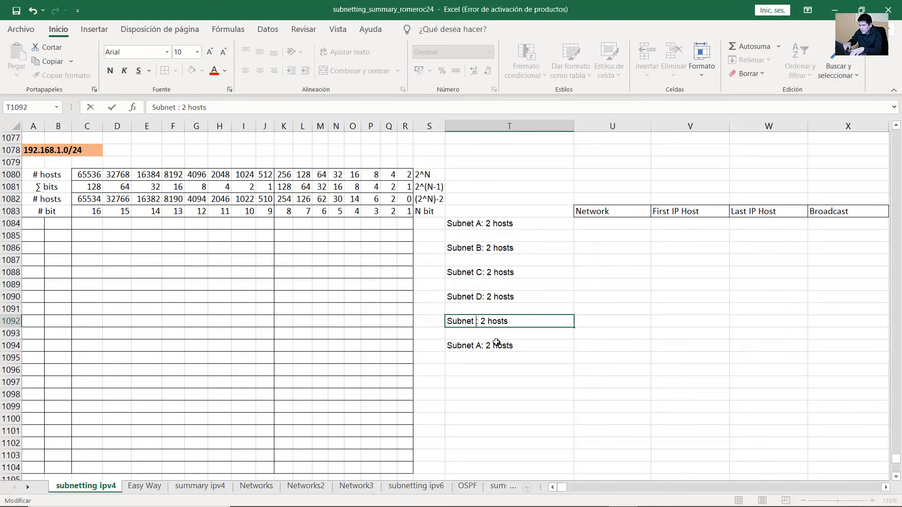
pyautogui.write('E')
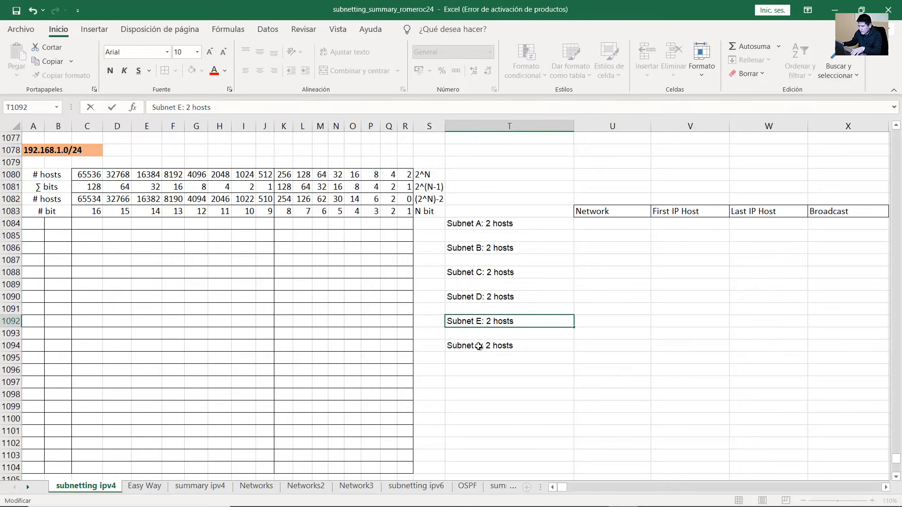
pyautogui.doubleClick(478, 346)
pyautogui.press('BackSpace')
pyautogui.write('F')
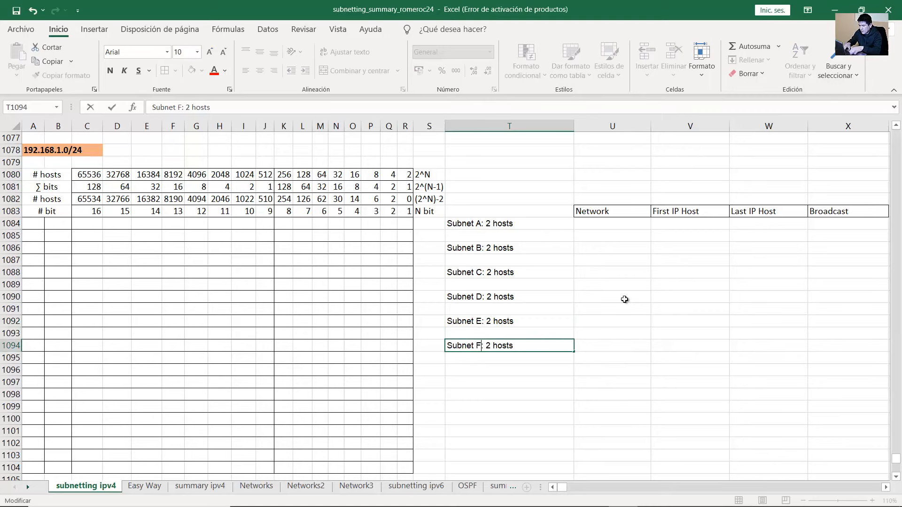
pyautogui.press('Return')
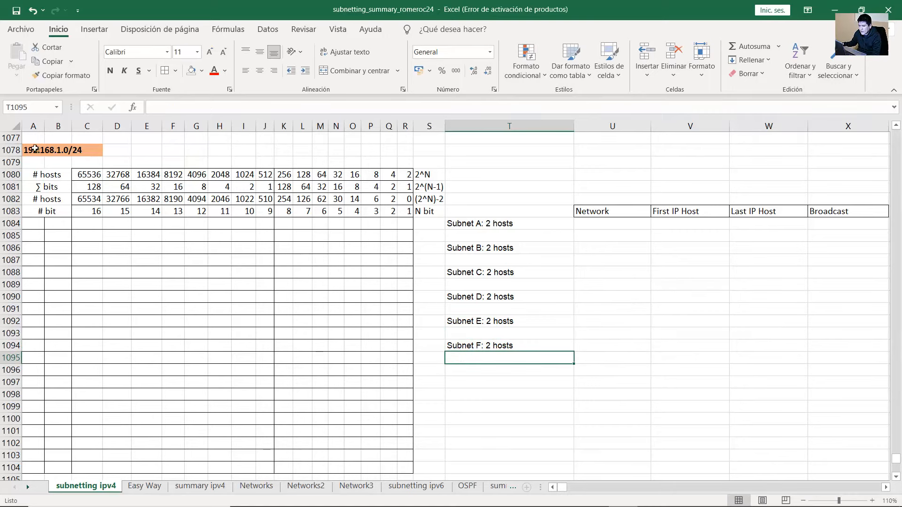
pyautogui.click(35, 149)
# Fill row 1084 with 192, 168 and the bits of 1.0, with a 1 in J1084
pyautogui.moveTo(38, 221); pyautogui.dragTo(409, 224)
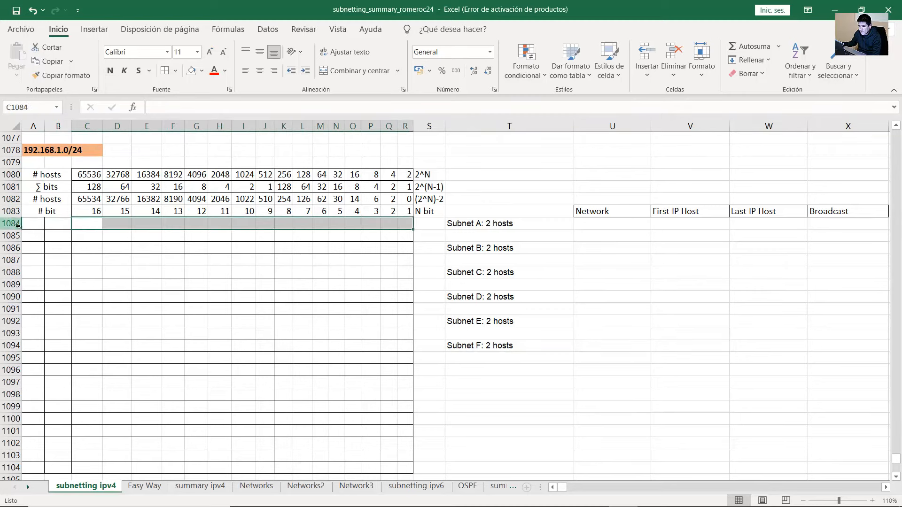
pyautogui.click(37, 225)
pyautogui.write('192')
pyautogui.press('Tab')
pyautogui.write('1')
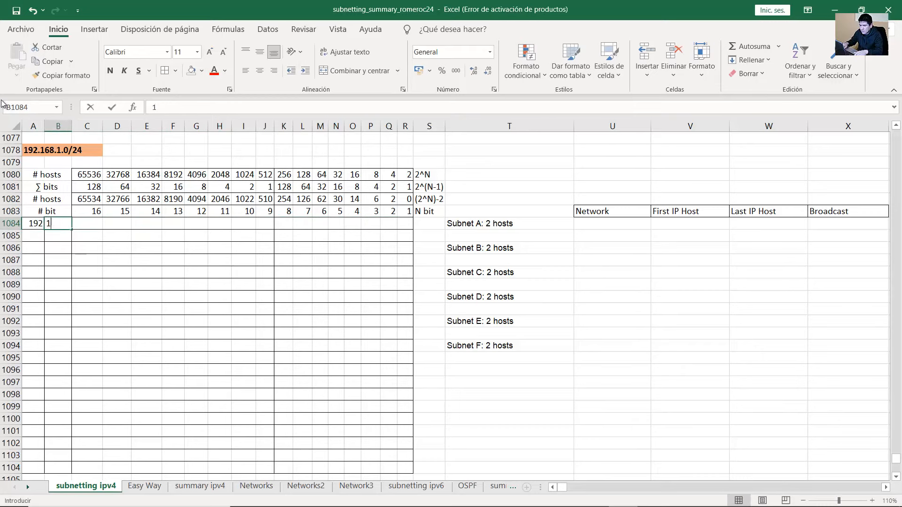
pyautogui.write('68')
pyautogui.press('Tab')
pyautogui.write('0')
pyautogui.press('Tab')
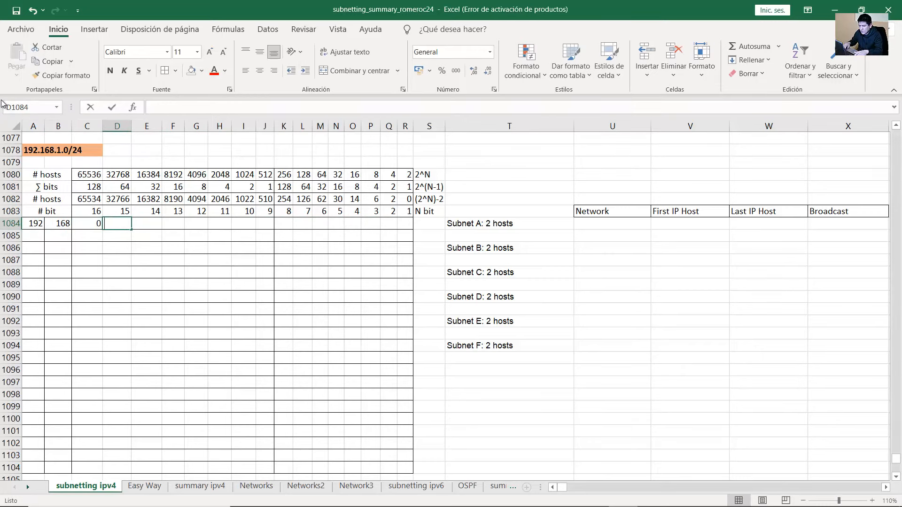
pyautogui.write('0\t0\t0\t0\t0\t0\t1')
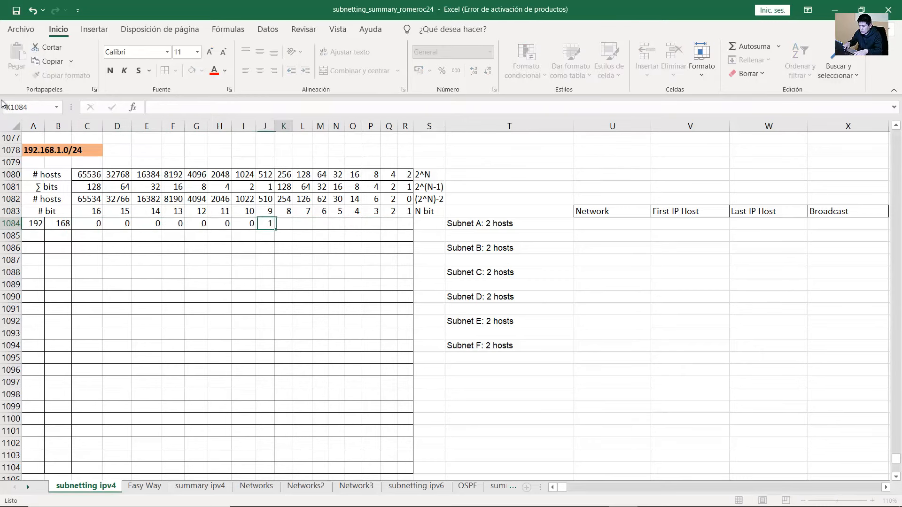
pyautogui.press('Tab')
pyautogui.write('0\t0\t0\t0\t0\t0\t0\t0')
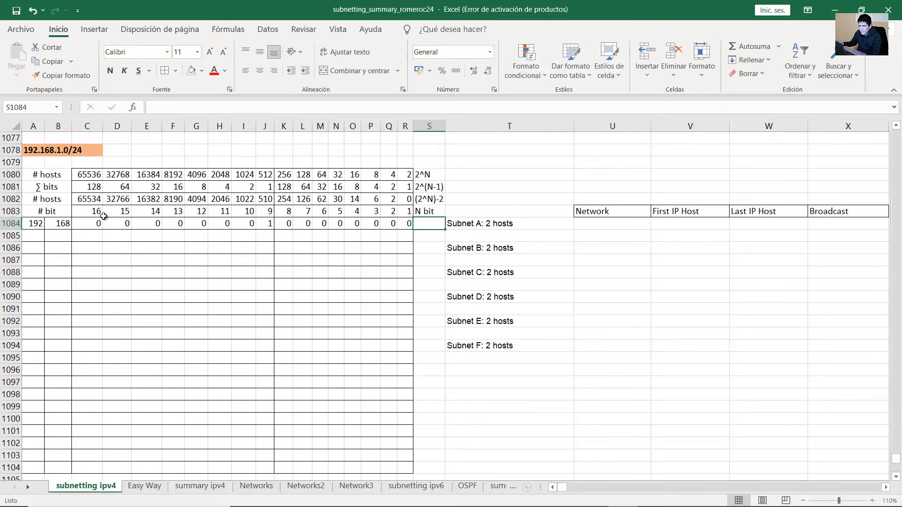
# Shade the network bits A1084:P1084 yellow
pyautogui.moveTo(37, 223); pyautogui.dragTo(98, 224)
pyautogui.click(38, 150)
pyautogui.moveTo(36, 224); pyautogui.dragTo(409, 224)
pyautogui.click(410, 224)
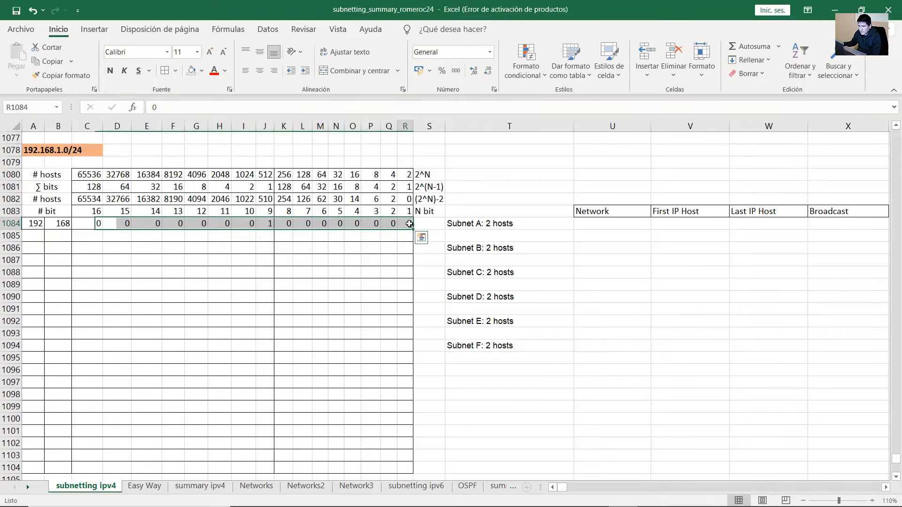
pyautogui.click(490, 224)
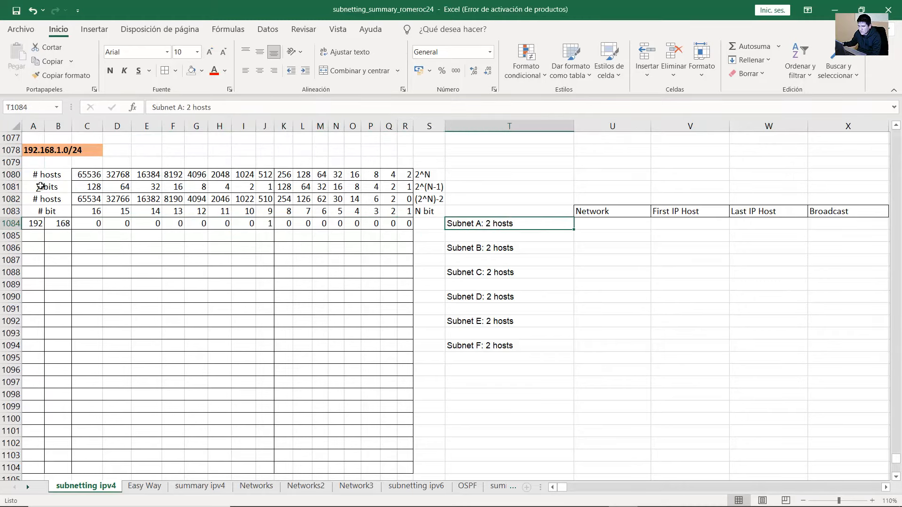
pyautogui.moveTo(47, 199); pyautogui.dragTo(389, 203)
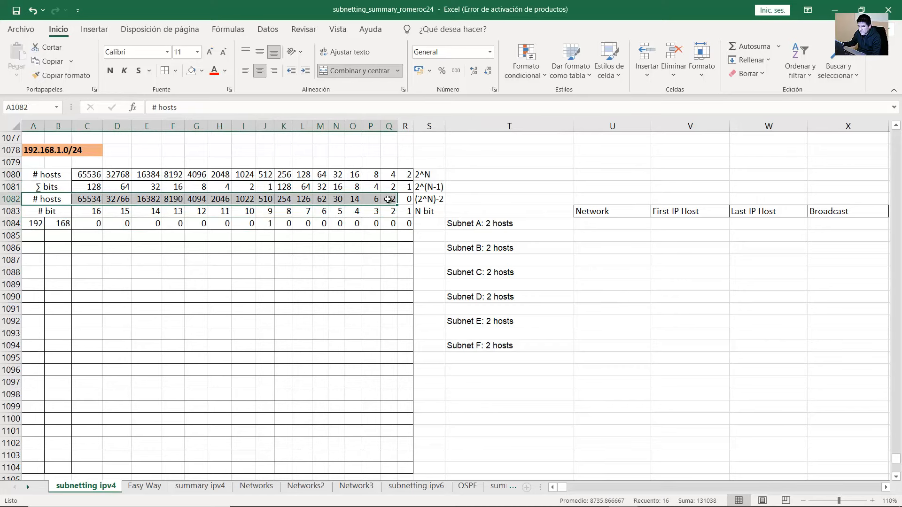
pyautogui.click(391, 198)
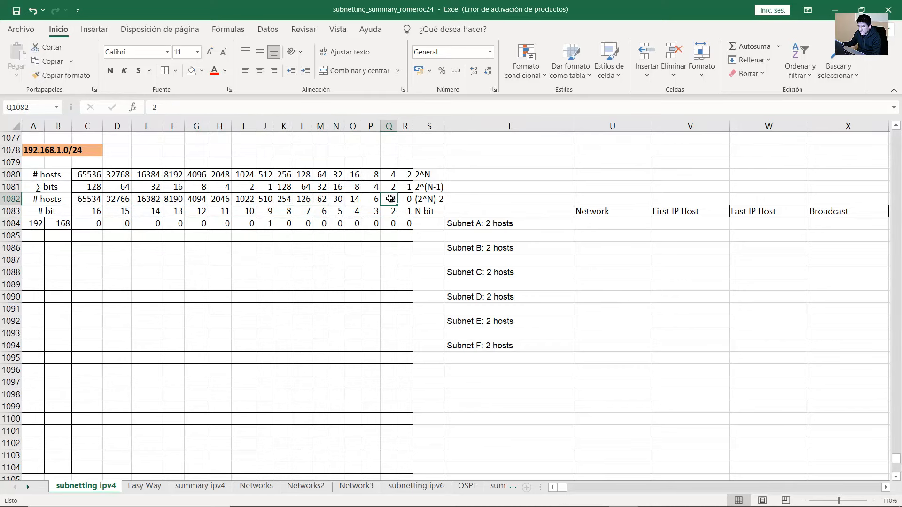
pyautogui.moveTo(391, 199)
pyautogui.mouseDown()
pyautogui.moveTo(384, 223)
pyautogui.moveTo(33, 224)
pyautogui.mouseUp()
pyautogui.click(202, 71)
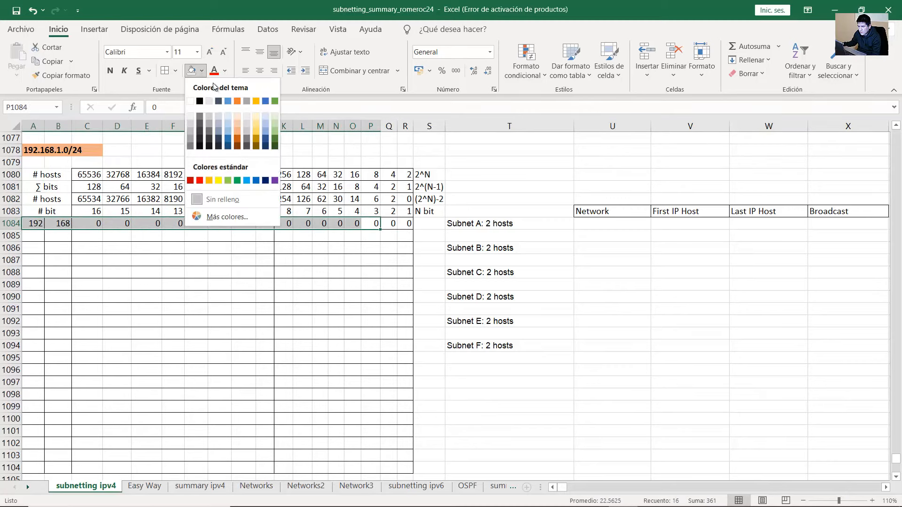
pyautogui.click(218, 180)
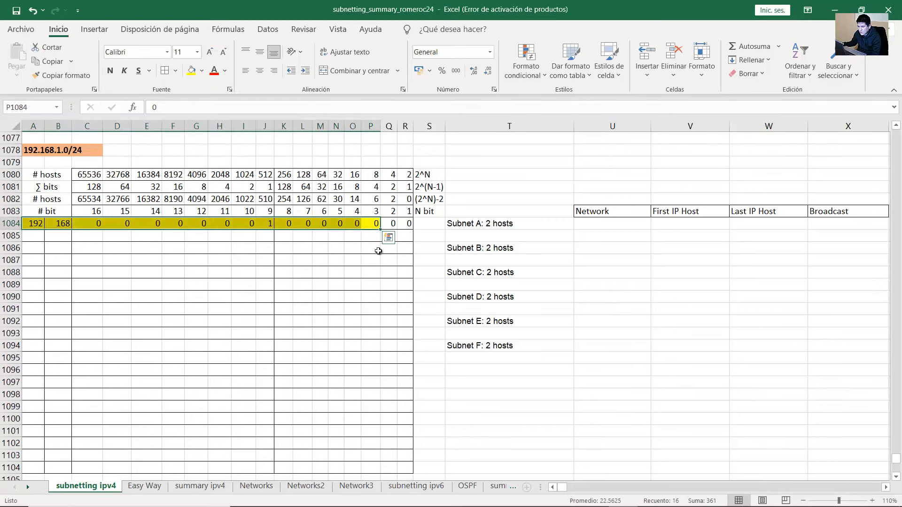
# Enter Subnet A's network address 192.168.1.0/30 in U1084 and walk through row 1084's octet bits
pyautogui.click(606, 224)
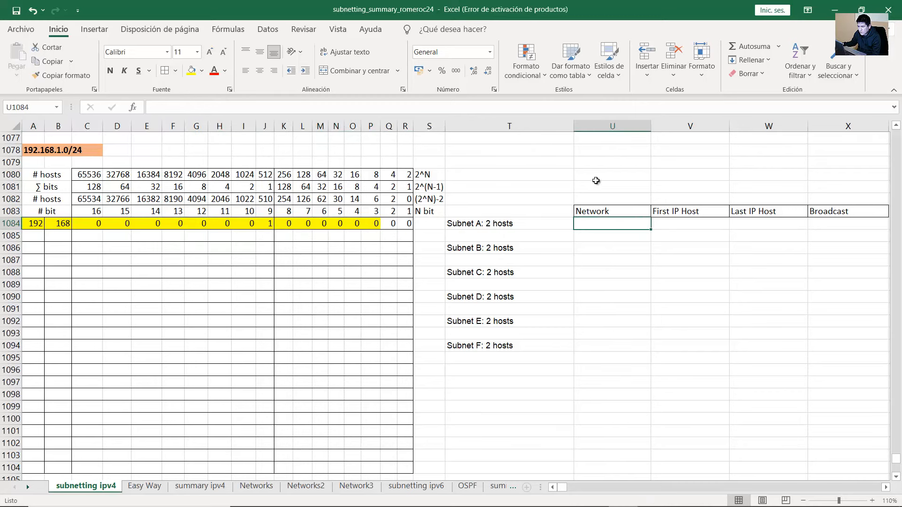
pyautogui.write('192.168.1')
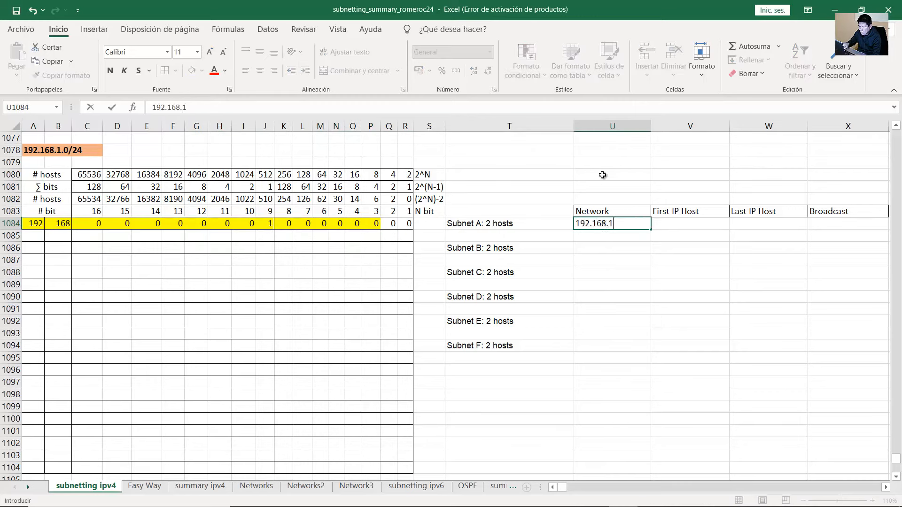
pyautogui.write('.0/30')
pyautogui.press('Return')
pyautogui.click(36, 225)
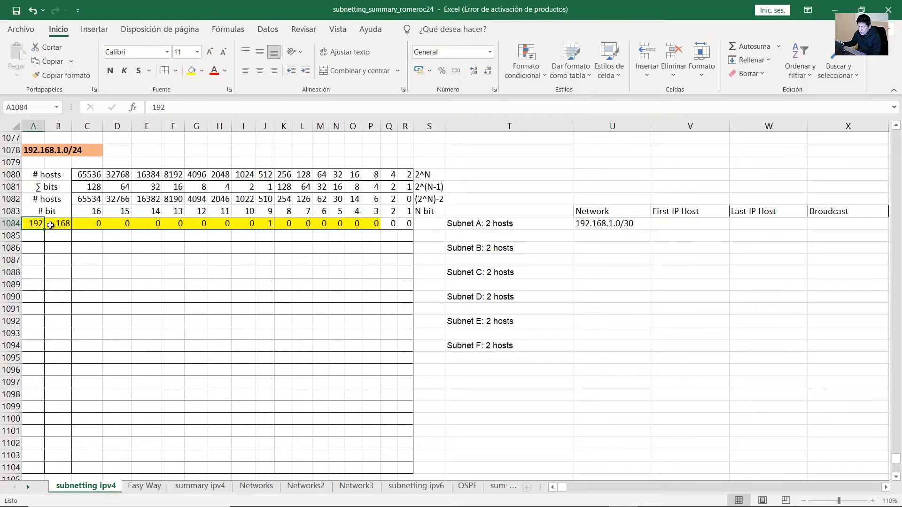
pyautogui.click(52, 226)
pyautogui.moveTo(87, 224); pyautogui.dragTo(405, 224)
pyautogui.click(240, 226)
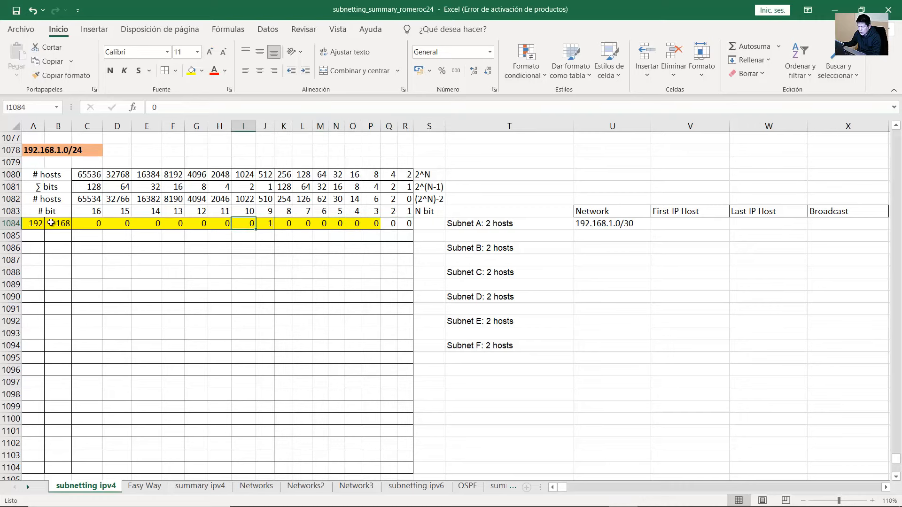
pyautogui.click(33, 223)
pyautogui.click(56, 224)
pyautogui.moveTo(87, 223); pyautogui.dragTo(264, 224)
pyautogui.click(285, 224)
pyautogui.click(303, 225)
pyautogui.click(321, 225)
pyautogui.click(339, 224)
pyautogui.click(352, 224)
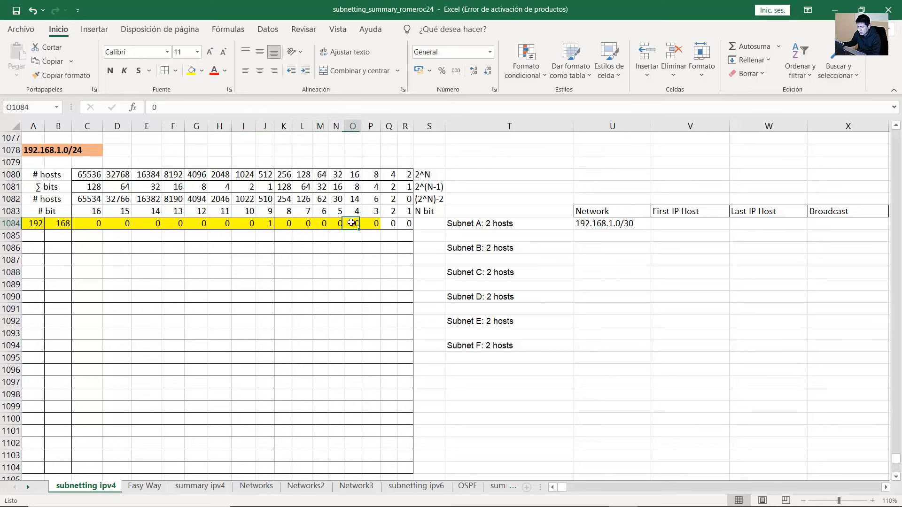
pyautogui.click(370, 223)
pyautogui.click(631, 225)
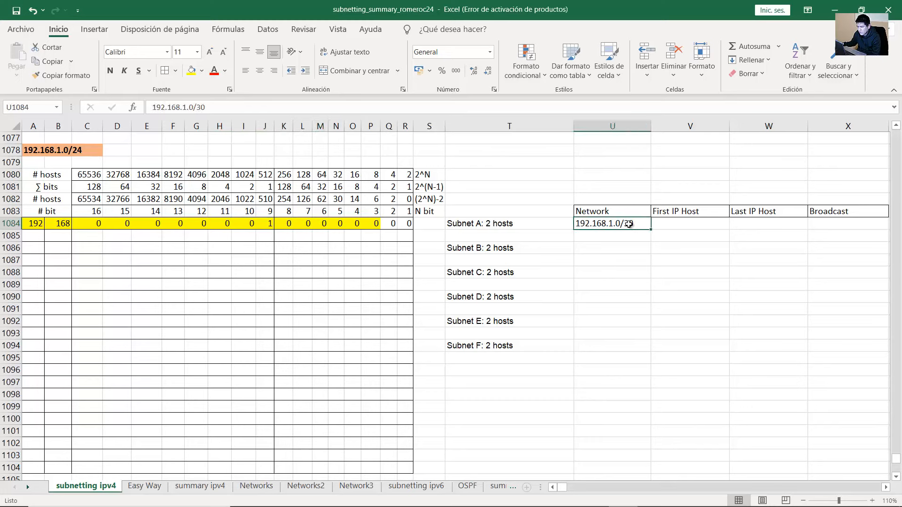
# Copy the network bits into row 1085 with Q and R set to 1, and enter broadcast 192.168.1.3/30
pyautogui.moveTo(374, 226); pyautogui.dragTo(33, 225)
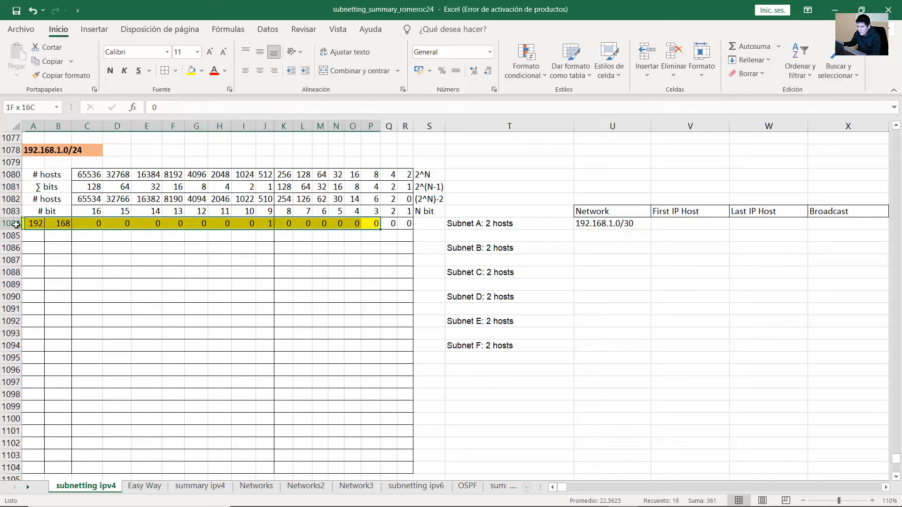
pyautogui.moveTo(382, 230); pyautogui.dragTo(386, 236)
pyautogui.click(387, 236)
pyautogui.write('1')
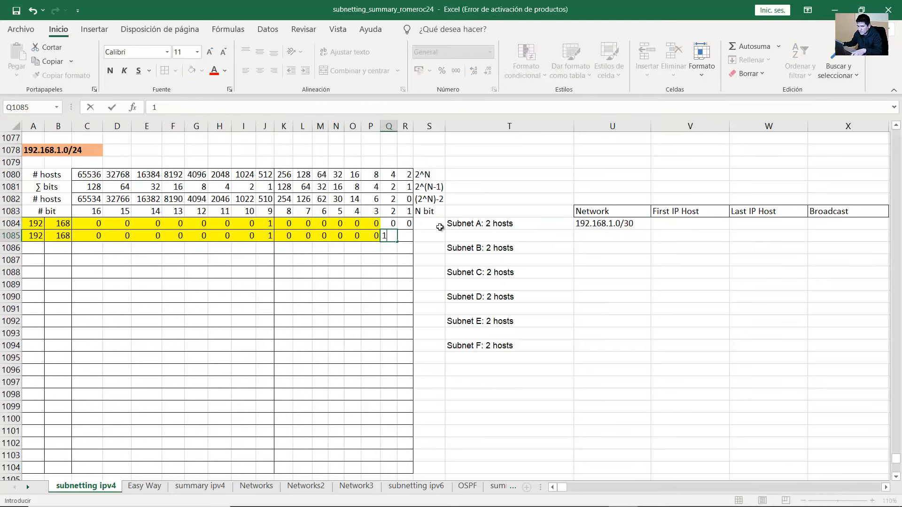
pyautogui.press('Tab')
pyautogui.write('1')
pyautogui.press('Tab')
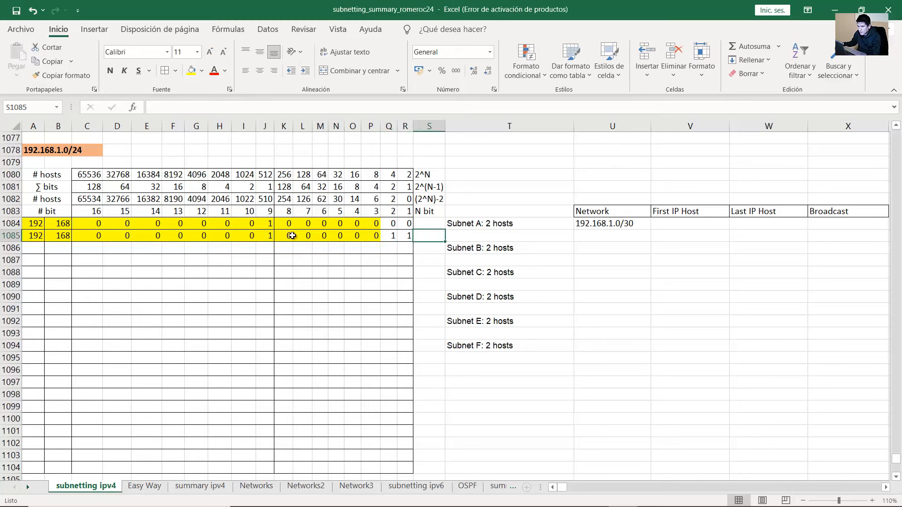
pyautogui.moveTo(279, 236); pyautogui.dragTo(408, 236)
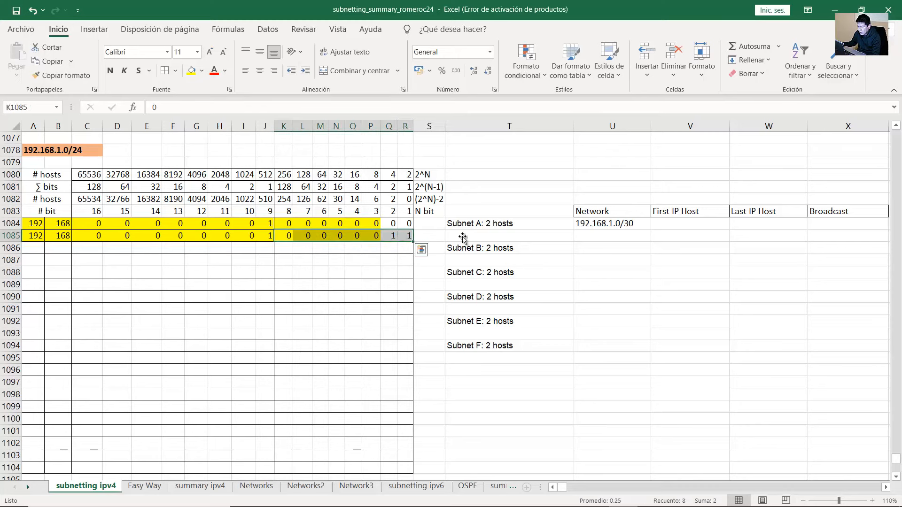
pyautogui.click(814, 226)
pyautogui.write('192.168.1.3')
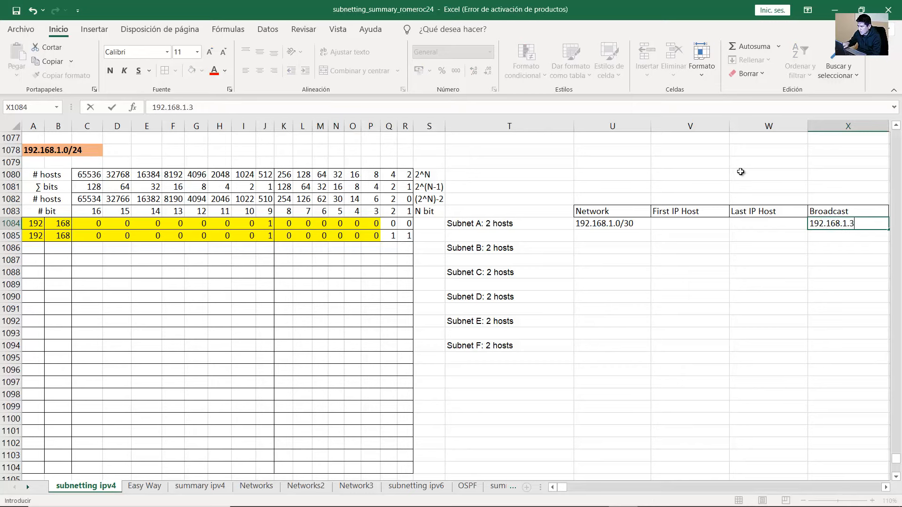
pyautogui.write('/30')
pyautogui.press('Return')
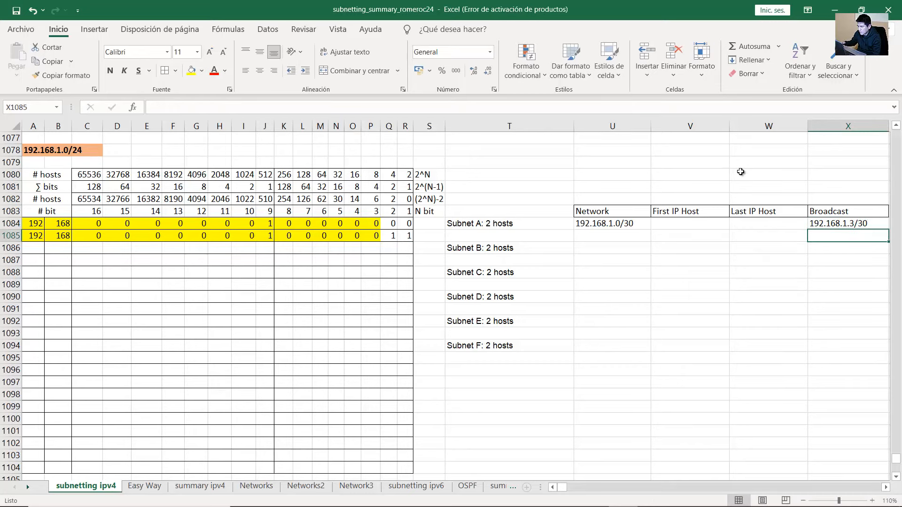
pyautogui.click(592, 249)
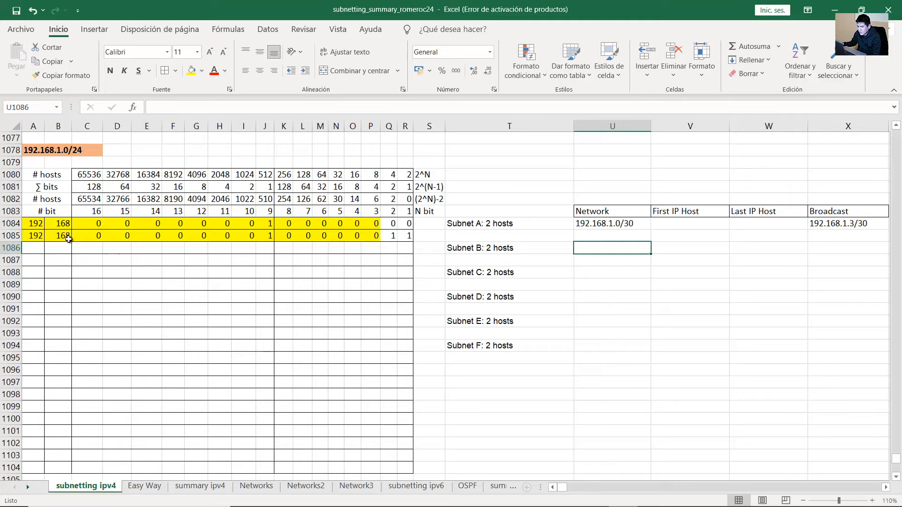
# Start bit row 1086 with 192, 168, third-octet bits 00000001 and leading zeros
pyautogui.moveTo(39, 239); pyautogui.dragTo(409, 238)
pyautogui.click(35, 250)
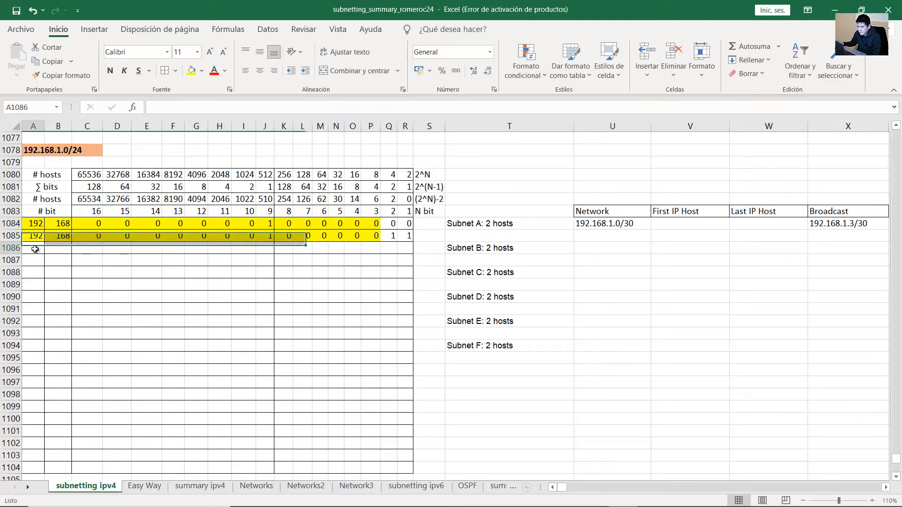
pyautogui.write('192')
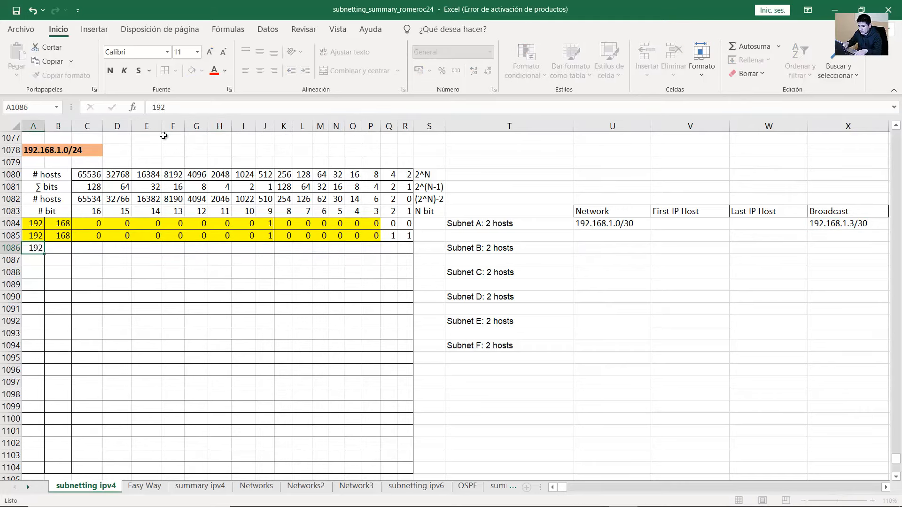
pyautogui.press('Tab')
pyautogui.write('168')
pyautogui.press('Tab')
pyautogui.write('0\t0\t0\t0\t0\t0\t0\t')
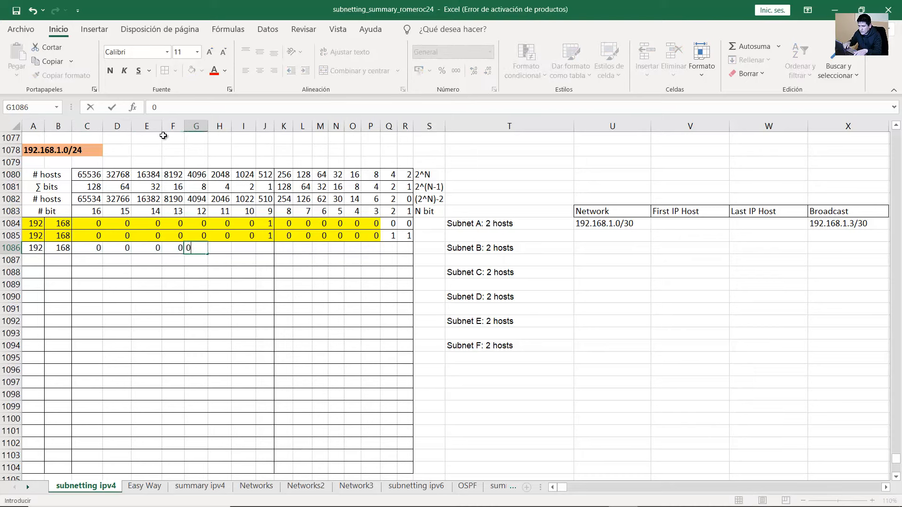
pyautogui.write('1')
pyautogui.press('Tab')
pyautogui.write('0')
pyautogui.press('Tab')
pyautogui.write('0')
pyautogui.press('Tab')
pyautogui.write('0')
pyautogui.press('Tab')
pyautogui.write('0')
pyautogui.press('Tab')
pyautogui.write('0')
pyautogui.press('Tab')
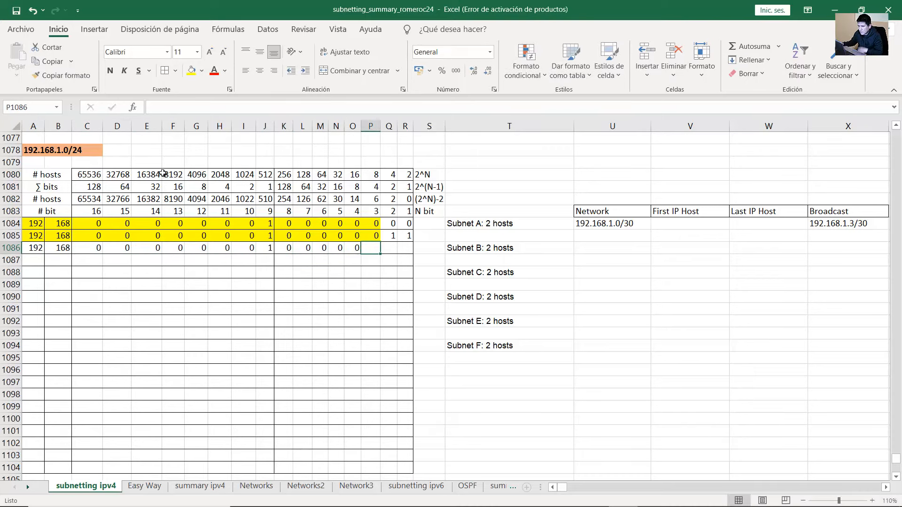
# Finish row 1086 with bits 1, 0, 0 in columns P, Q and R
pyautogui.moveTo(397, 236); pyautogui.dragTo(408, 241)
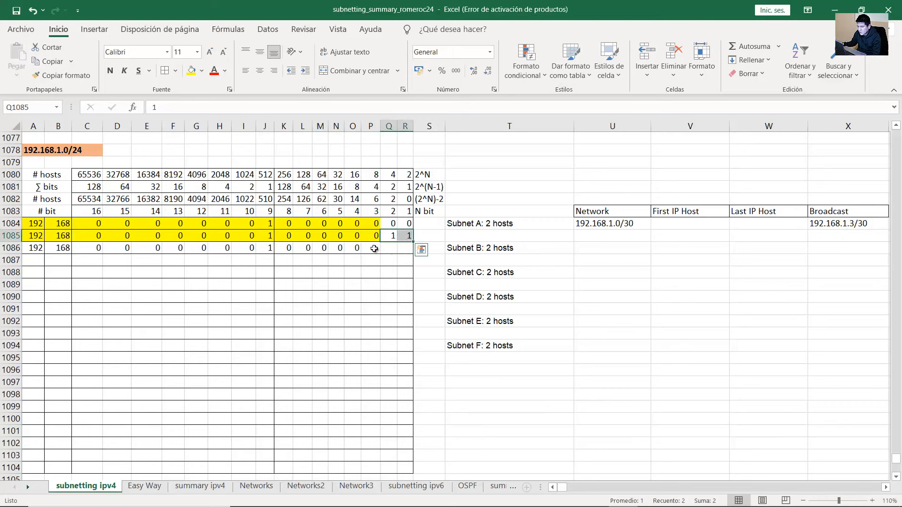
pyautogui.click(374, 249)
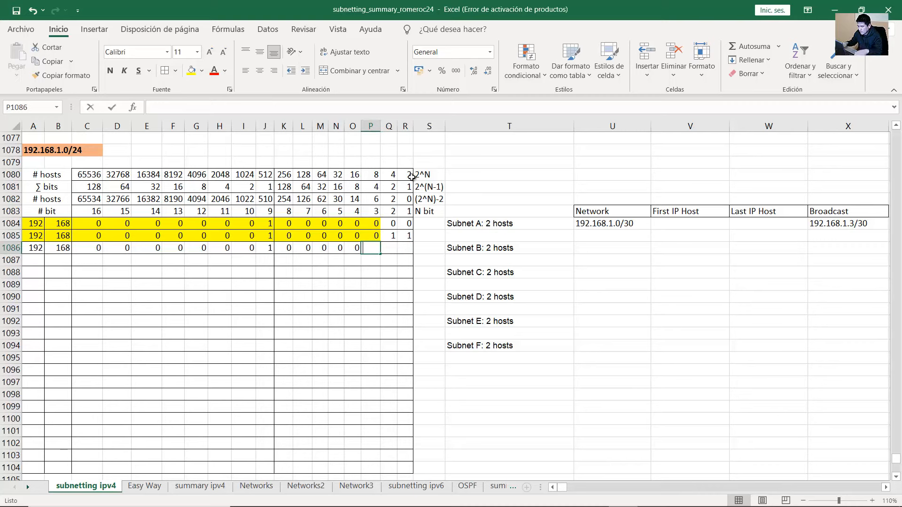
pyautogui.write('1')
pyautogui.press('Tab')
pyautogui.write('0')
pyautogui.press('Tab')
pyautogui.write('0')
pyautogui.press('Tab')
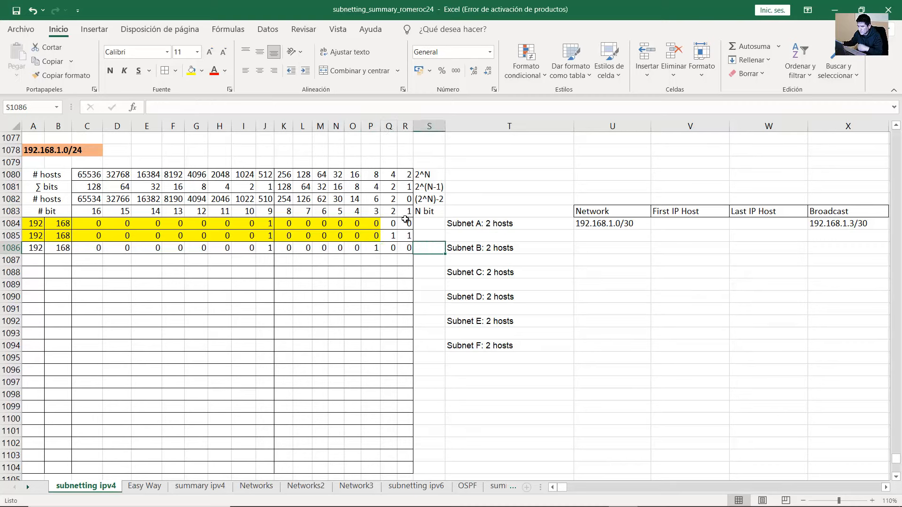
pyautogui.moveTo(373, 251); pyautogui.dragTo(403, 249)
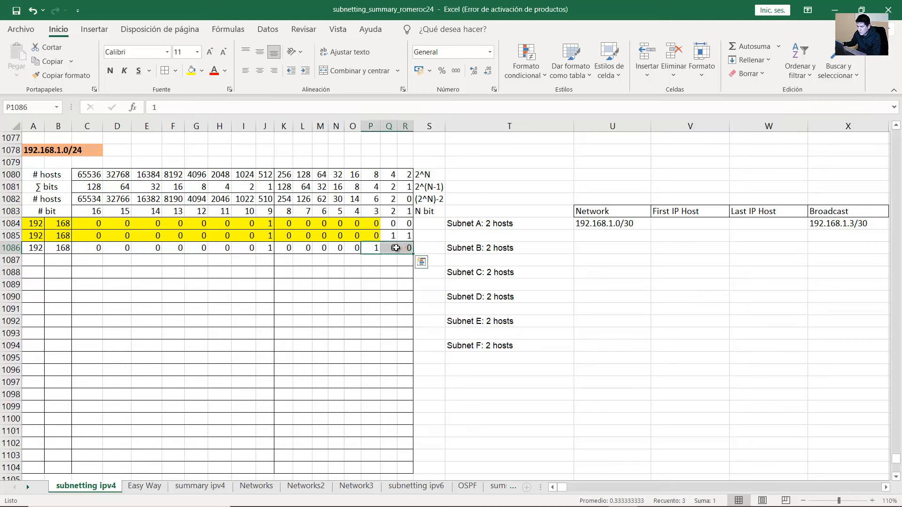
pyautogui.click(394, 249)
# Shade bit row 1086 yellow and verify its final bits
pyautogui.click(498, 247)
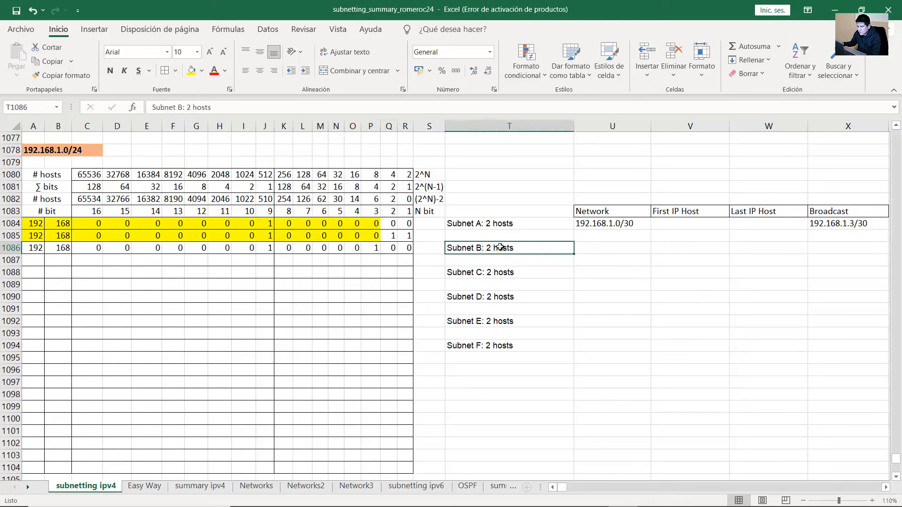
pyautogui.moveTo(56, 201); pyautogui.dragTo(39, 245)
pyautogui.click(193, 71)
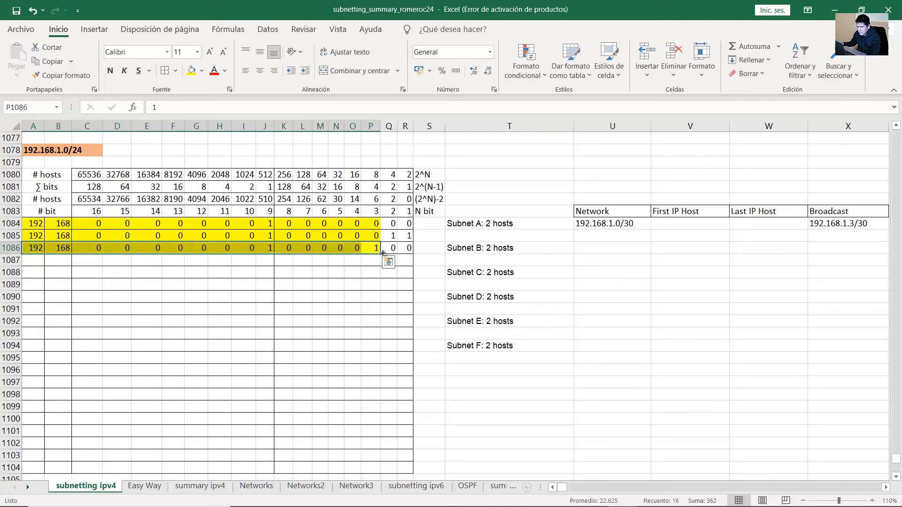
pyautogui.click(399, 248)
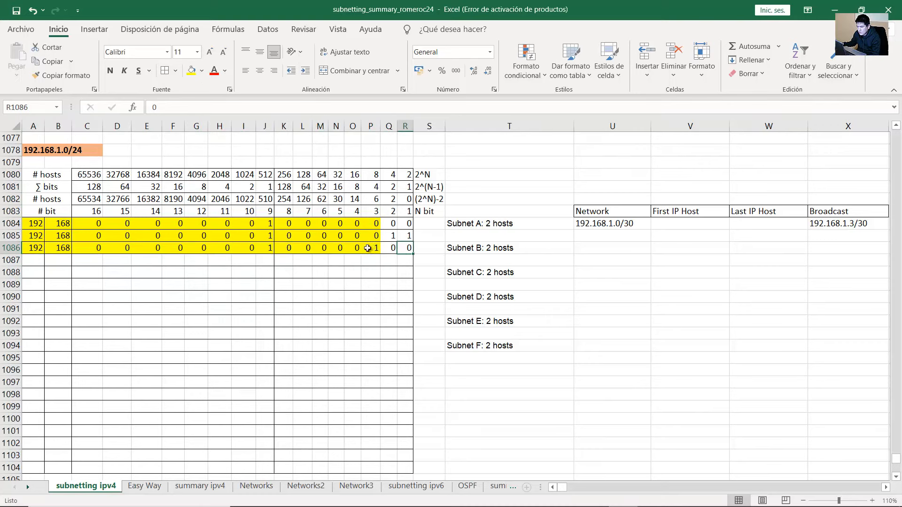
pyautogui.moveTo(367, 248); pyautogui.dragTo(407, 249)
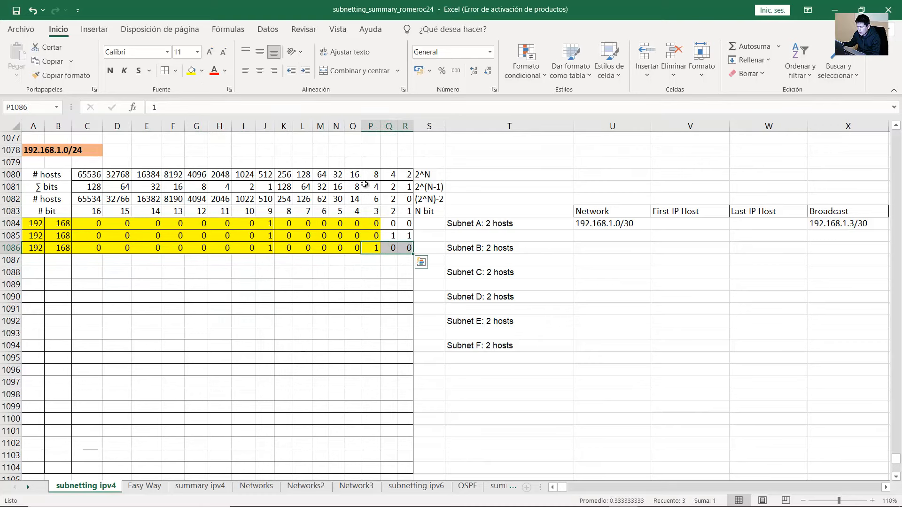
pyautogui.moveTo(365, 184); pyautogui.dragTo(375, 254)
pyautogui.click(393, 250)
pyautogui.click(404, 250)
# Enter 192.168.1.4/30 as Subnet B's Network address and compare it with Subnet A
pyautogui.click(629, 251)
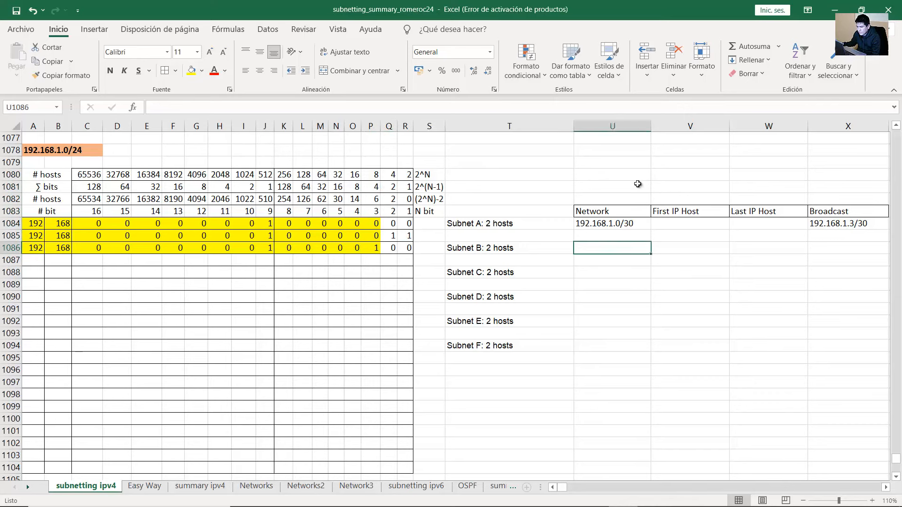
pyautogui.write('192.168.1.4')
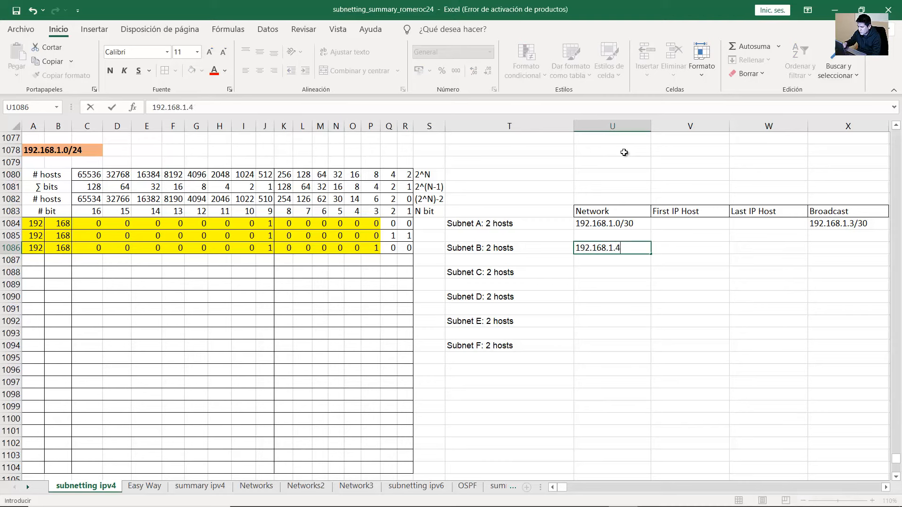
pyautogui.write('/30')
pyautogui.press('Return')
pyautogui.click(605, 250)
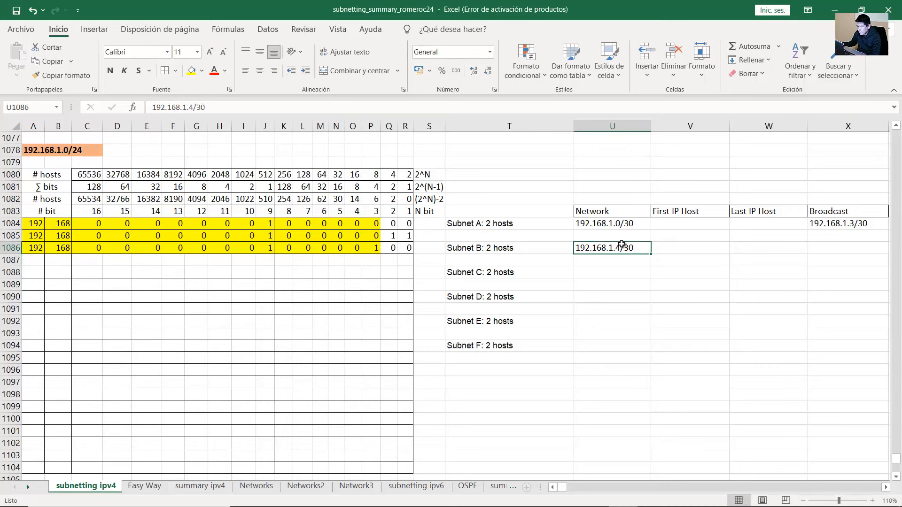
pyautogui.click(860, 226)
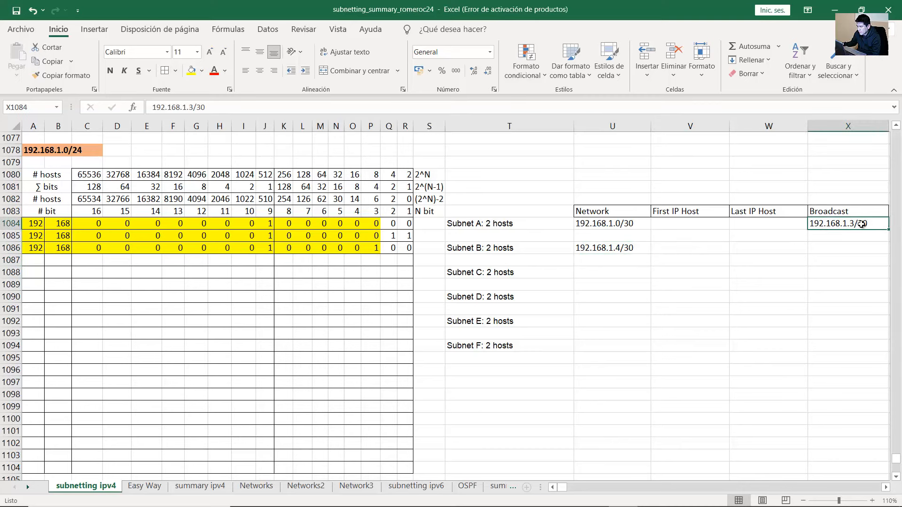
pyautogui.click(615, 248)
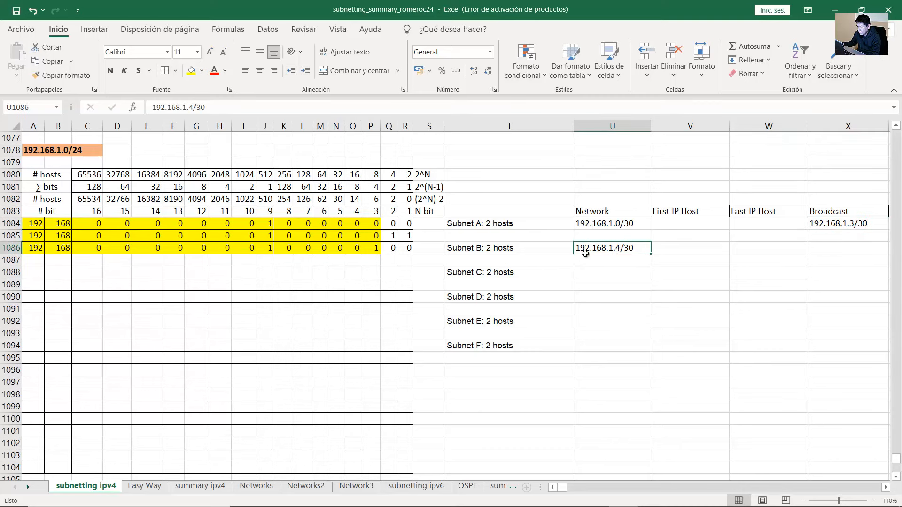
pyautogui.click(369, 252)
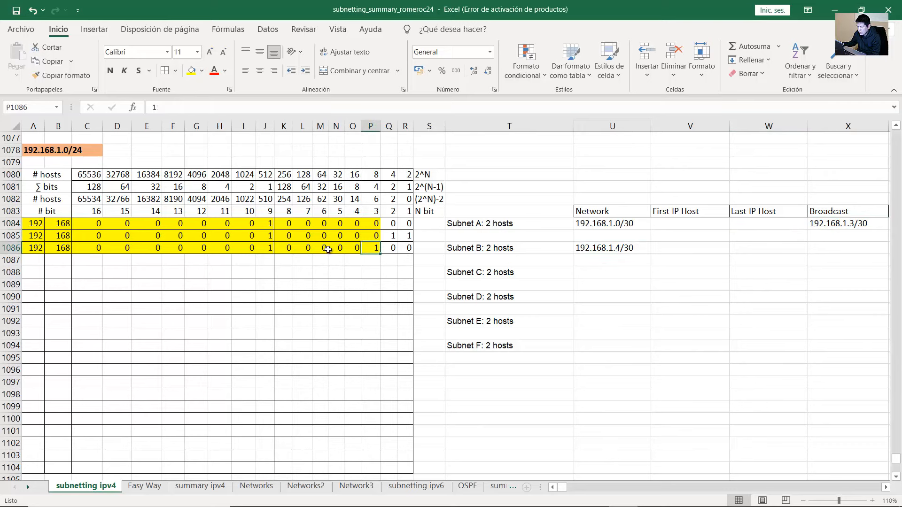
# Copy bit row 1086 down to row 1087 and set its last two bits to 1
pyautogui.moveTo(327, 249); pyautogui.dragTo(33, 248)
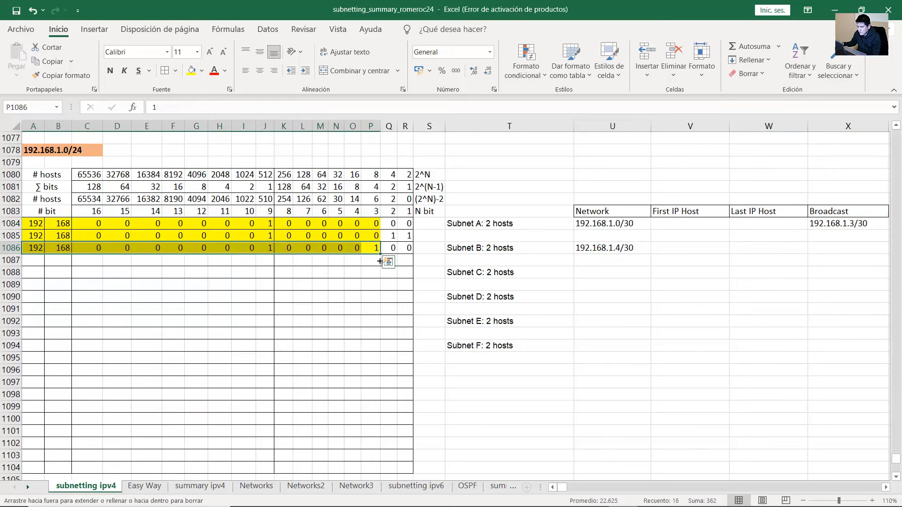
pyautogui.moveTo(380, 261); pyautogui.dragTo(382, 263)
pyautogui.click(389, 260)
pyautogui.write('1')
pyautogui.press('Tab')
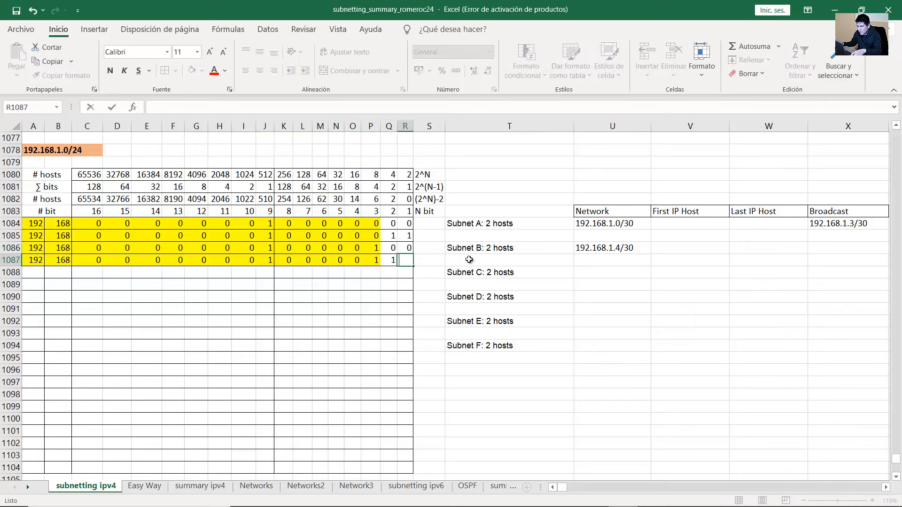
pyautogui.write('1')
pyautogui.press('Tab')
pyautogui.moveTo(287, 262); pyautogui.dragTo(404, 261)
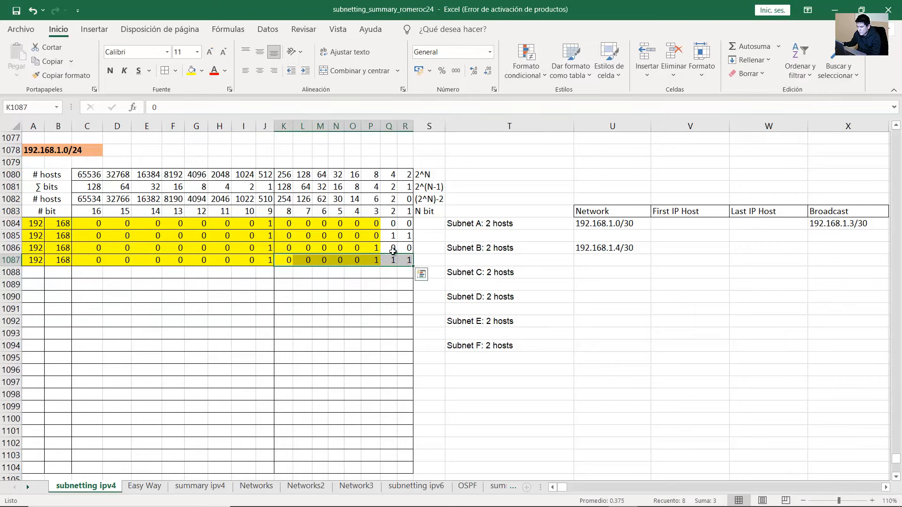
pyautogui.moveTo(372, 188); pyautogui.dragTo(407, 187)
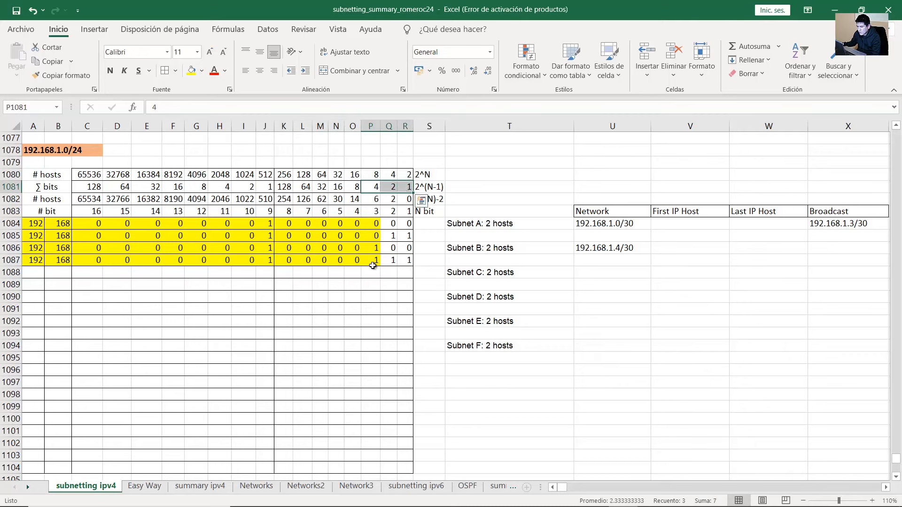
pyautogui.moveTo(373, 262); pyautogui.dragTo(408, 261)
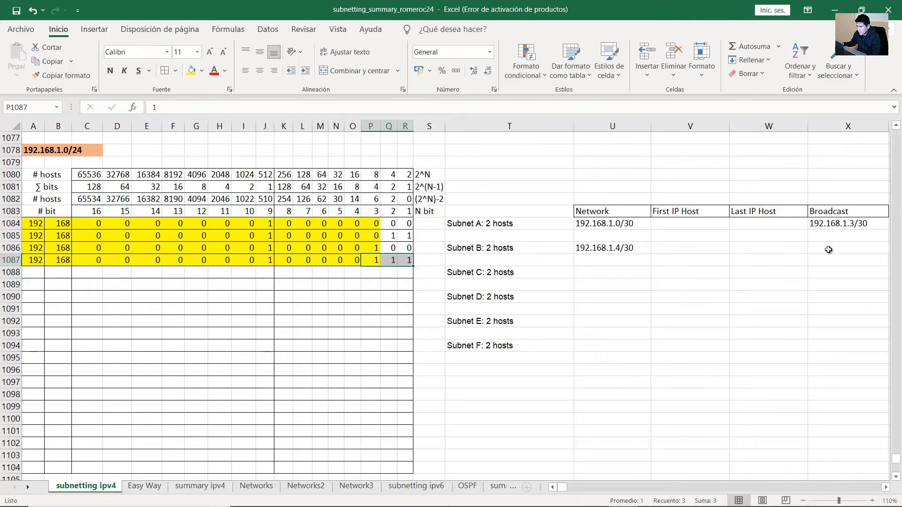
# Enter 192.168.1.7/30 as Subnet B's Broadcast address
pyautogui.click(830, 249)
pyautogui.write('192.168.')
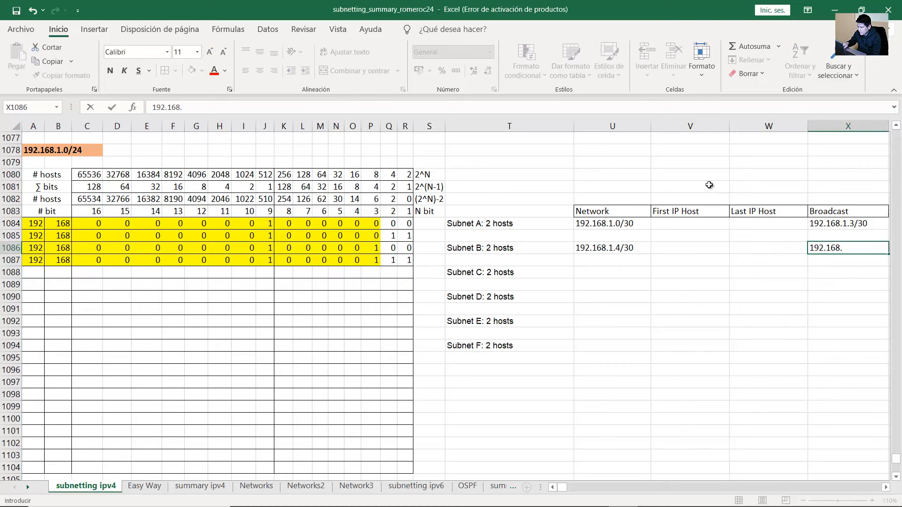
pyautogui.write('1.7/30')
pyautogui.press('Return')
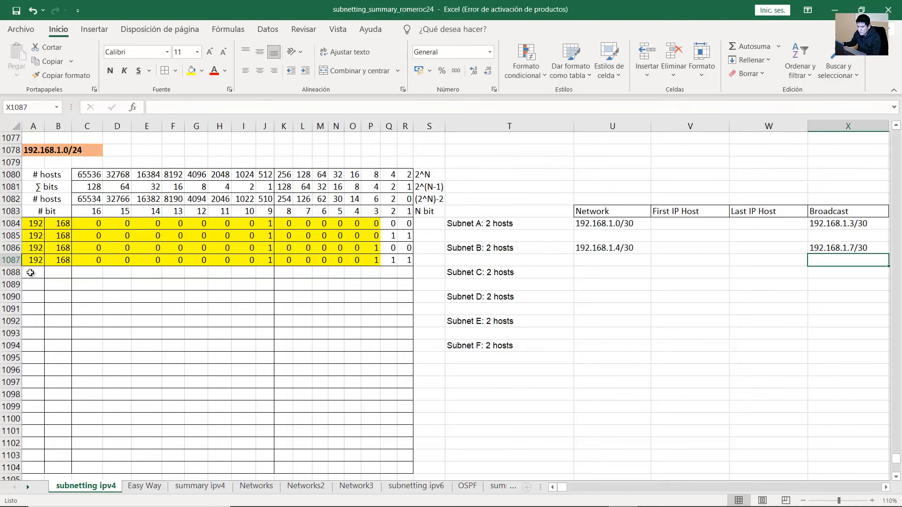
# Begin bit row 1088 with 192
pyautogui.click(30, 267)
pyautogui.write('1')
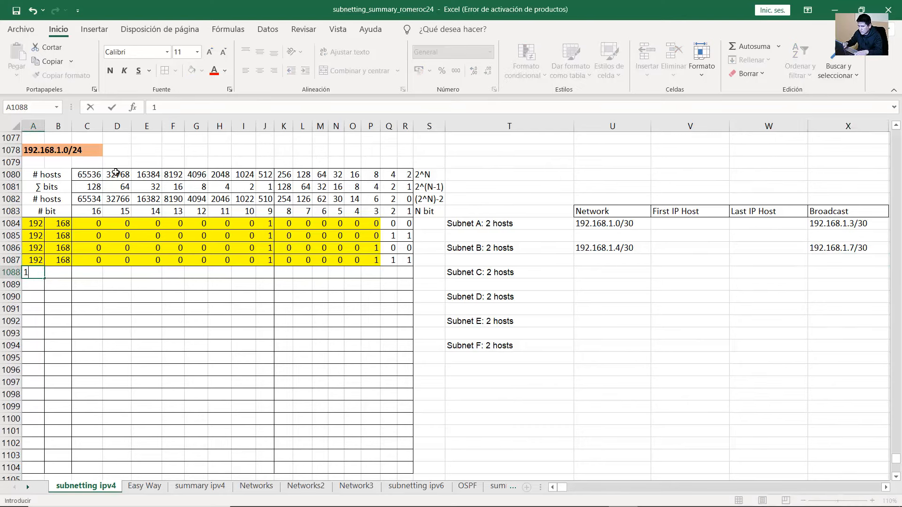
pyautogui.write('92')
pyautogui.press('Tab')
# Fill row 1088 with the bits for 192.168.1.8, putting a 1 in column O
pyautogui.write('168')
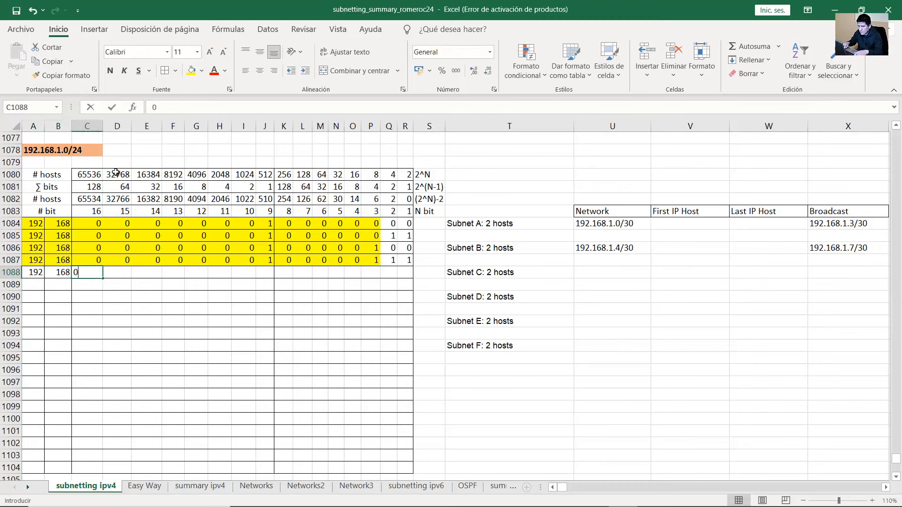
pyautogui.press('Tab')
pyautogui.write('0\t0\t0\t0\t0\t0\t0\t1')
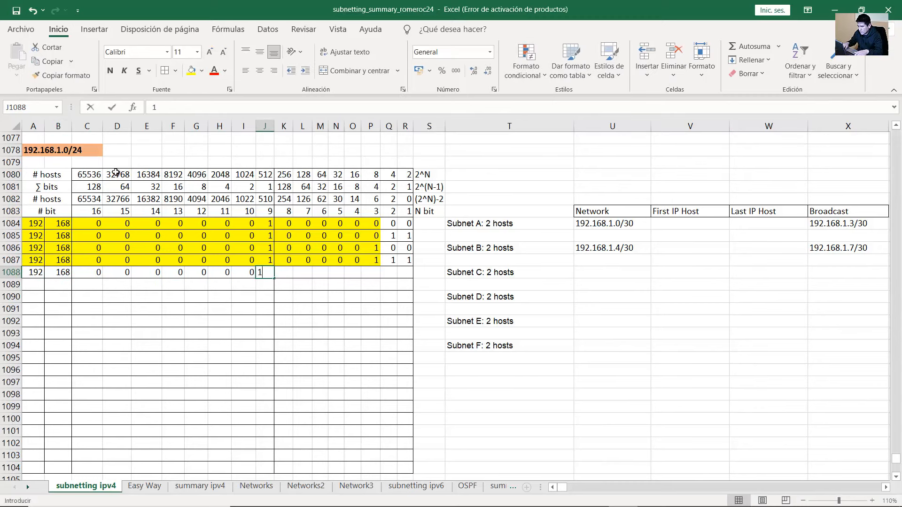
pyautogui.write('\t0\t0\t0\t0')
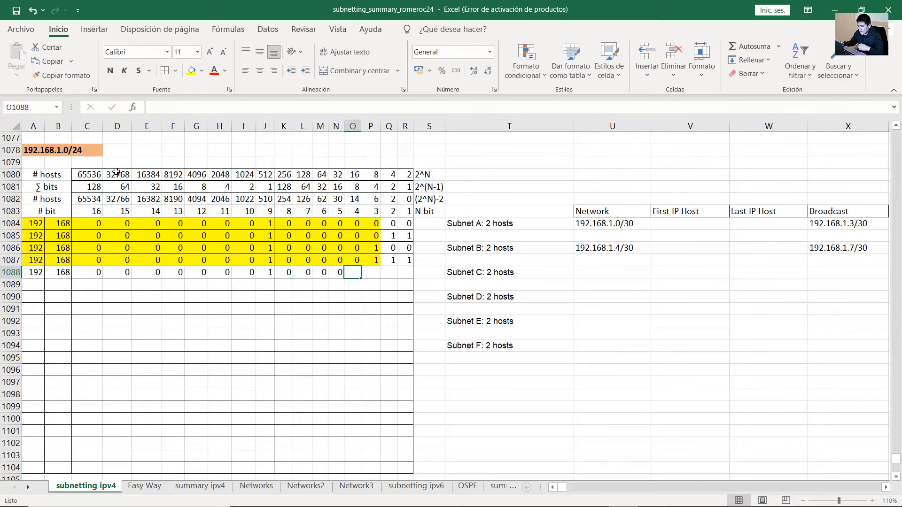
pyautogui.moveTo(370, 264); pyautogui.dragTo(415, 261)
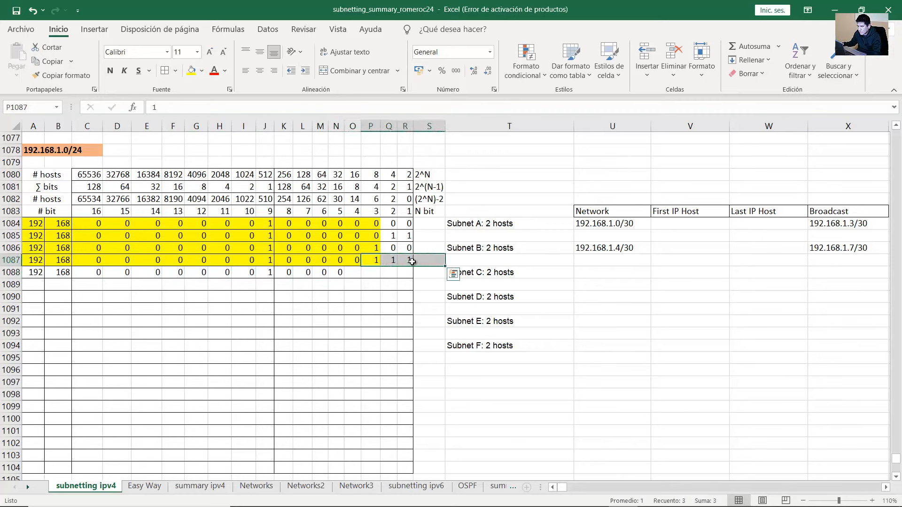
pyautogui.click(352, 273)
pyautogui.write('1\t0\t0\t0')
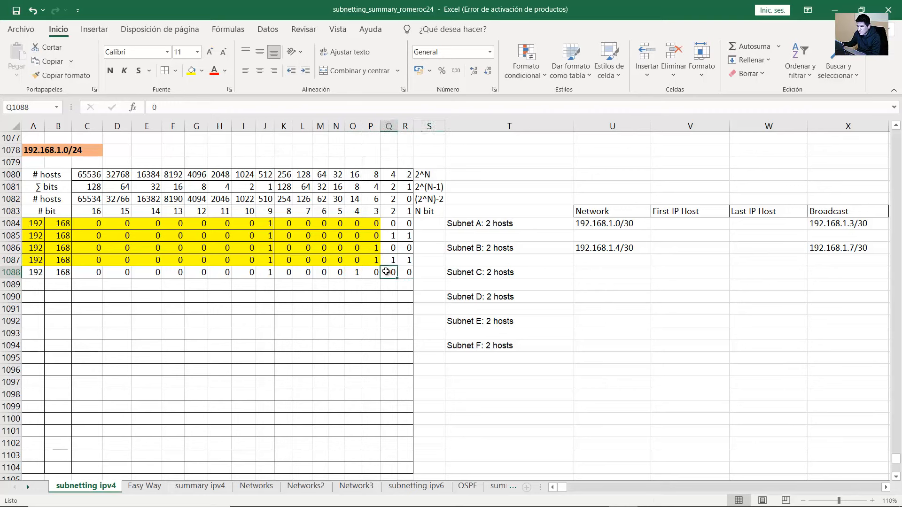
# Shade bit row 1088 yellow
pyautogui.moveTo(376, 273); pyautogui.dragTo(33, 273)
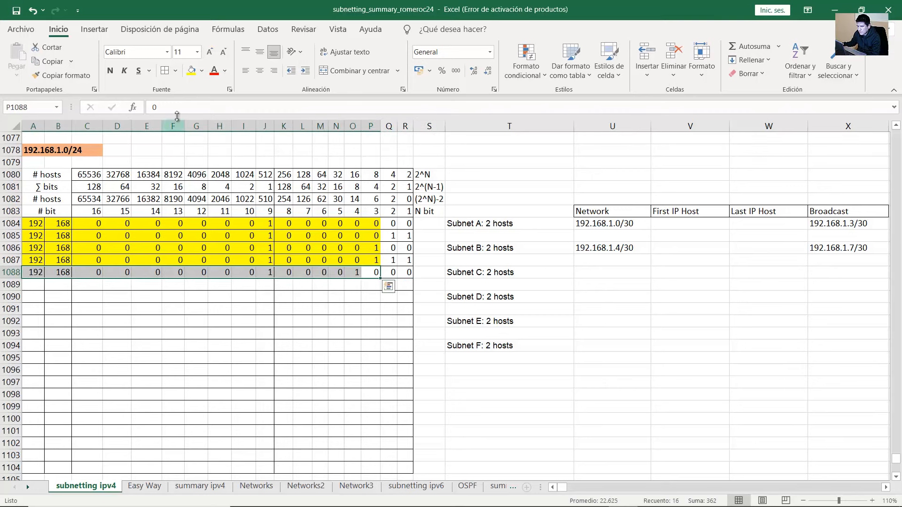
pyautogui.click(192, 71)
pyautogui.moveTo(374, 277); pyautogui.dragTo(21, 273)
pyautogui.click(501, 275)
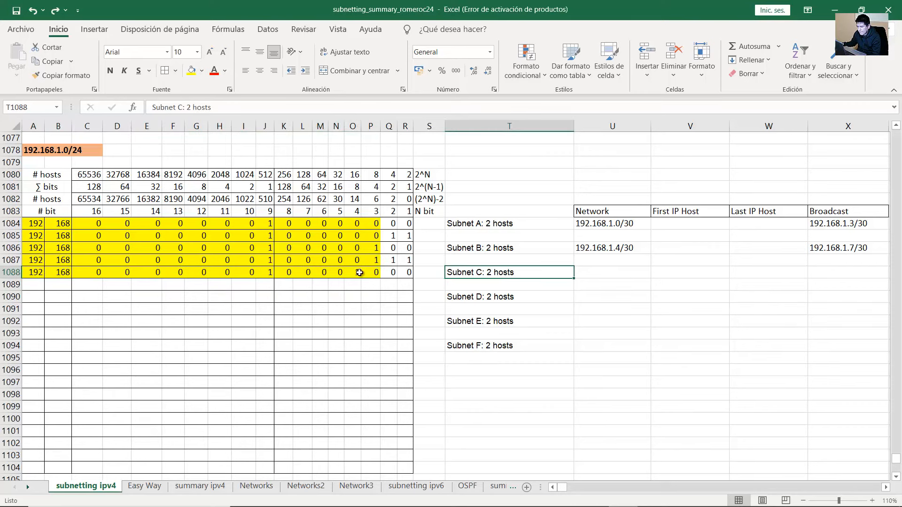
pyautogui.click(360, 273)
# Enter 192.168.1.8/30 as Subnet C's Network address
pyautogui.write('1')
pyautogui.click(582, 273)
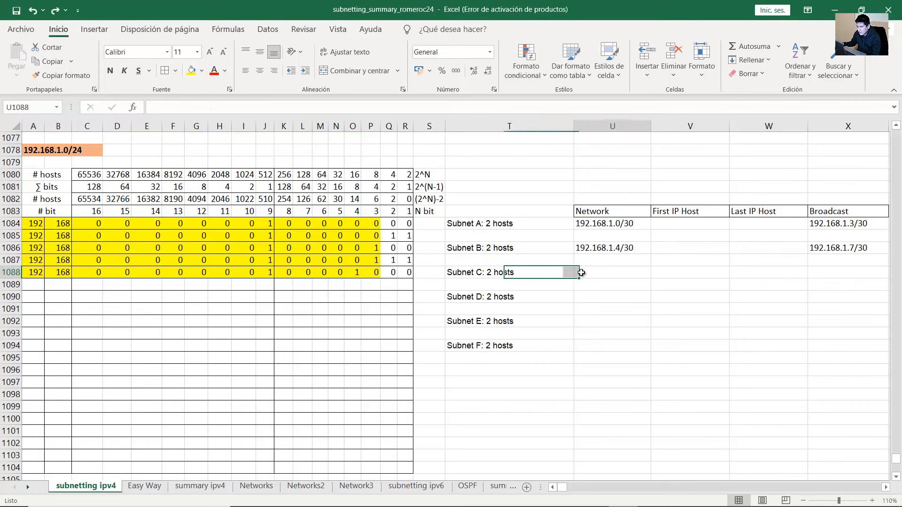
pyautogui.write('192.168.1.8/')
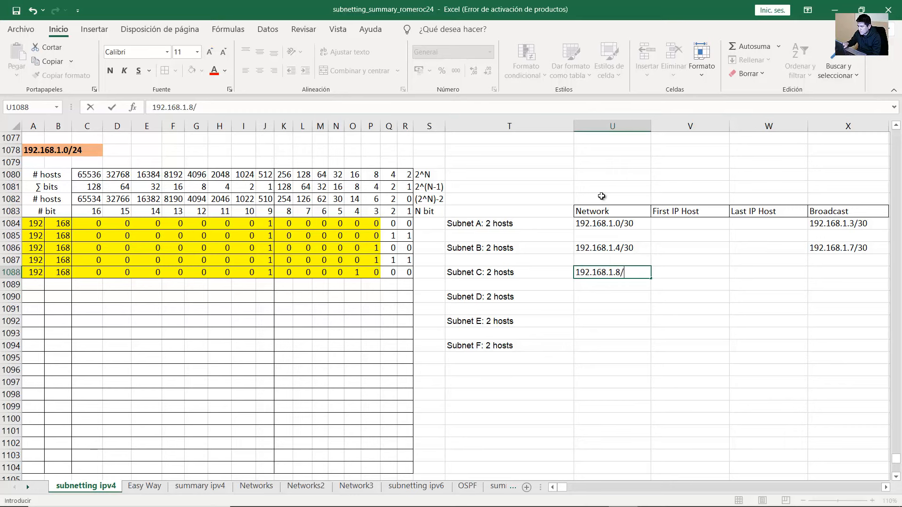
pyautogui.write('30')
pyautogui.press('Return')
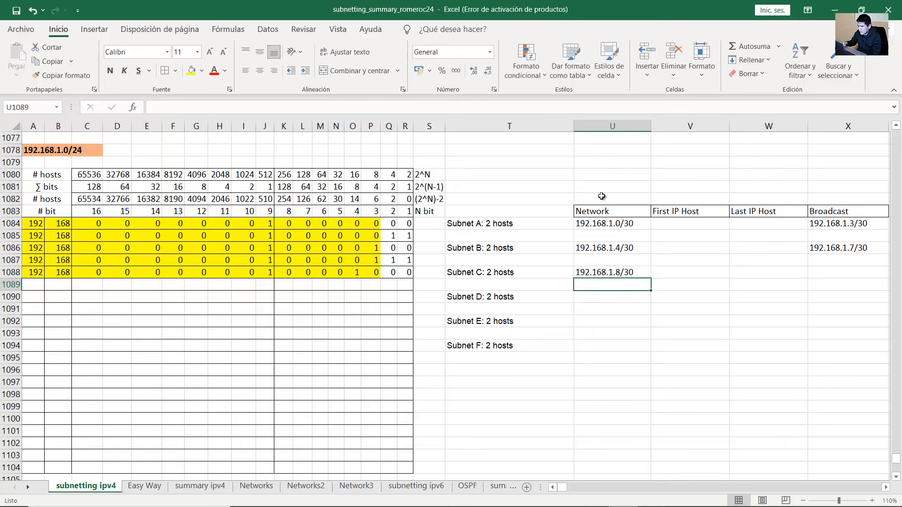
# Copy bit row 1088 down to row 1089 and set its last two bits to 1
pyautogui.moveTo(26, 274); pyautogui.dragTo(382, 288)
pyautogui.click(386, 287)
pyautogui.write('1')
pyautogui.press('Tab')
pyautogui.write('1')
pyautogui.press('Tab')
pyautogui.moveTo(407, 286); pyautogui.dragTo(359, 284)
pyautogui.click(359, 284)
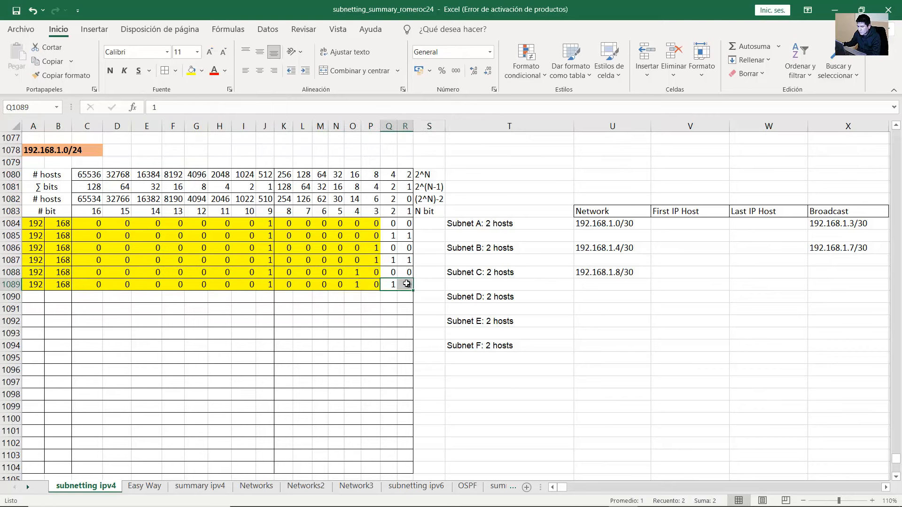
# Enter 192.168.1.11/30 as Subnet C's Broadcast address and compare the networks so far
pyautogui.click(812, 272)
pyautogui.write('192.')
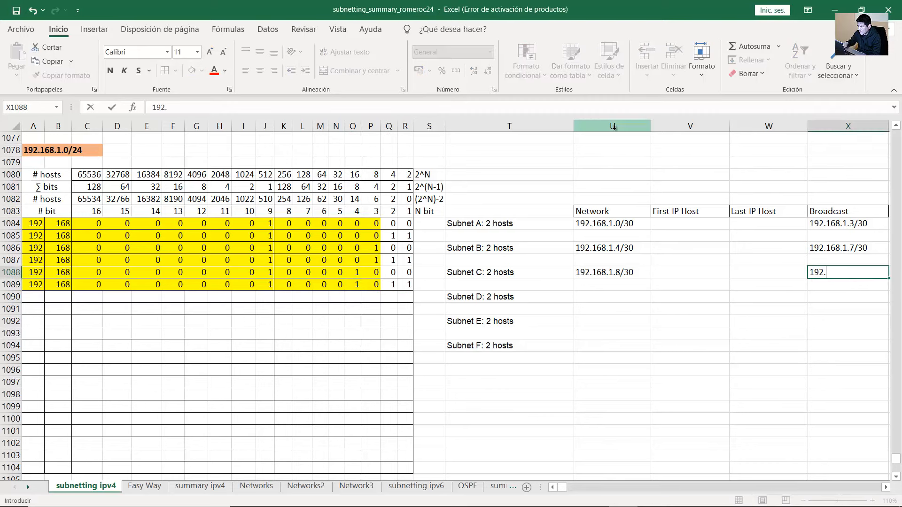
pyautogui.write('168.1.11/30')
pyautogui.press('Return')
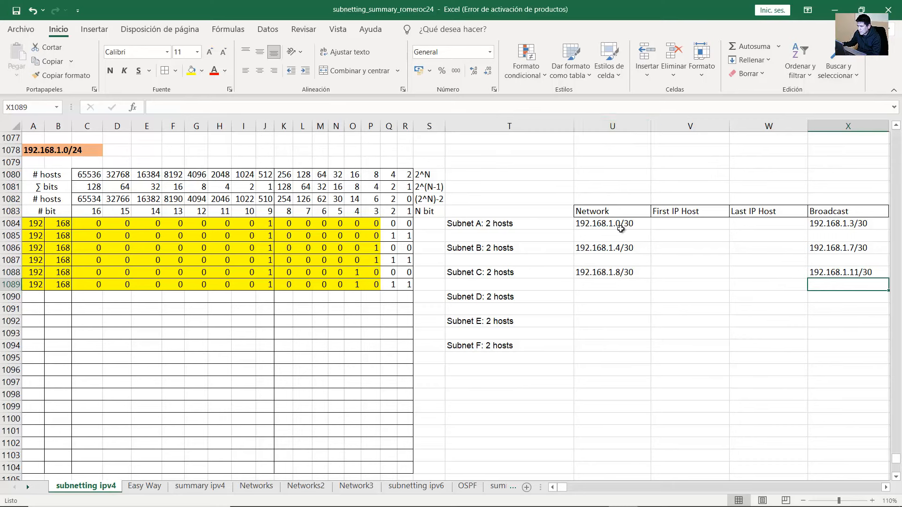
pyautogui.moveTo(629, 224); pyautogui.dragTo(634, 272)
# Enter networks 192.168.1.12/30, 192.168.1.16/30 and 192.168.1.20/30 for subnets D, E and F
pyautogui.click(628, 223)
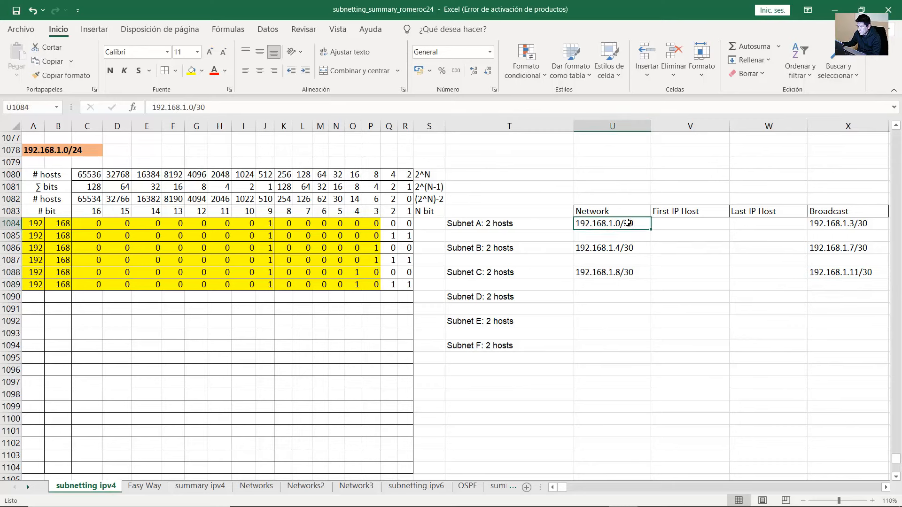
pyautogui.click(628, 245)
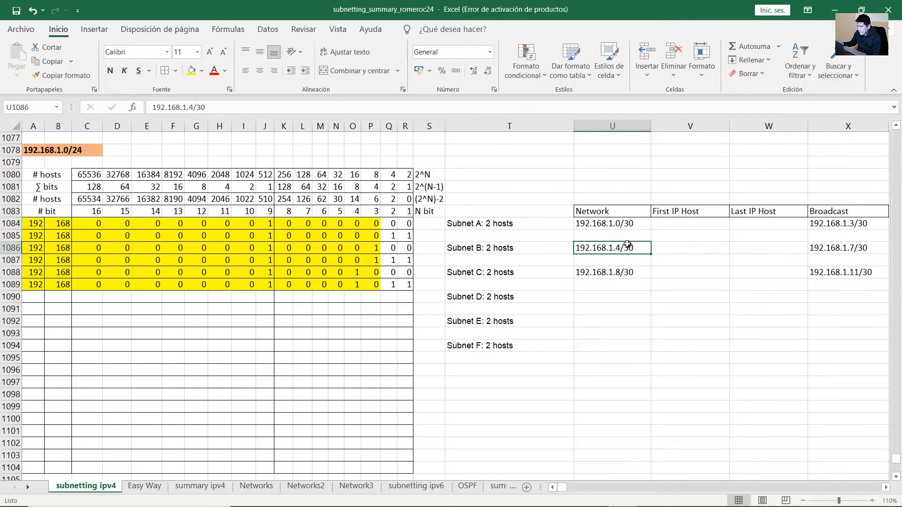
pyautogui.click(620, 268)
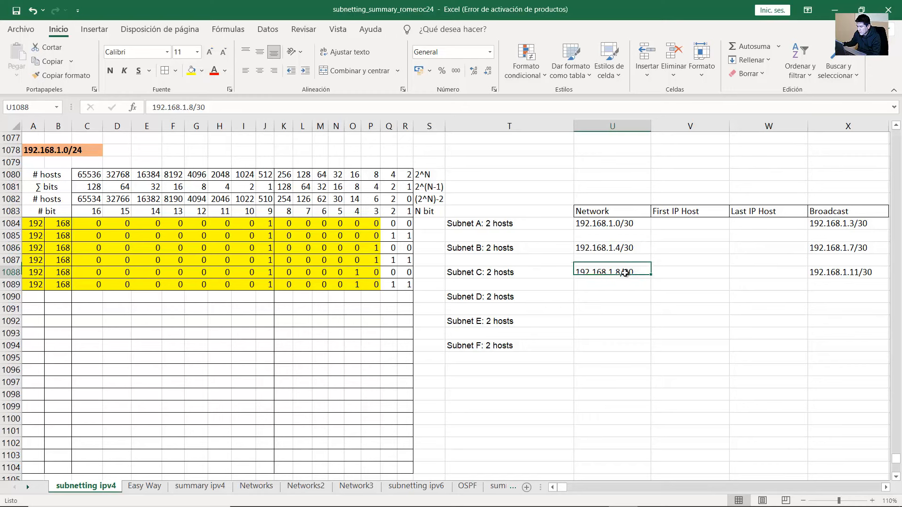
pyautogui.click(618, 296)
pyautogui.write('192.168.1')
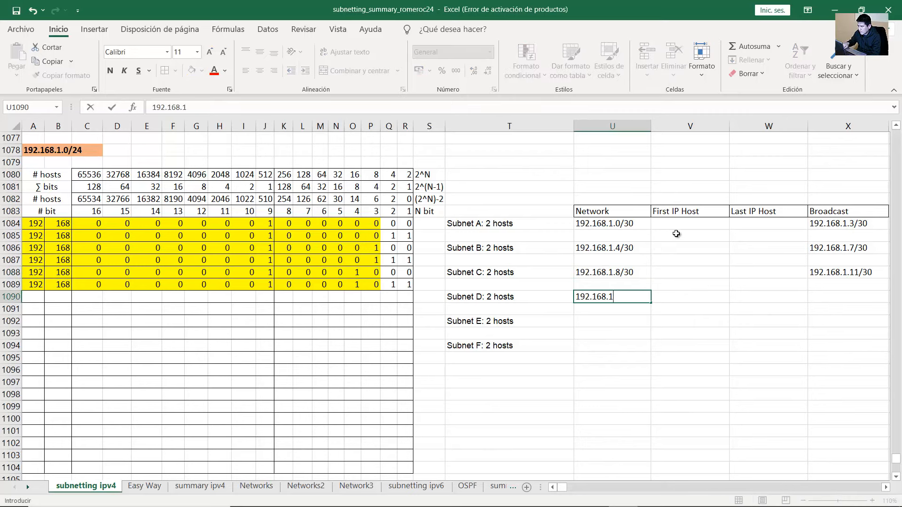
pyautogui.write('.12/30')
pyautogui.press('Return')
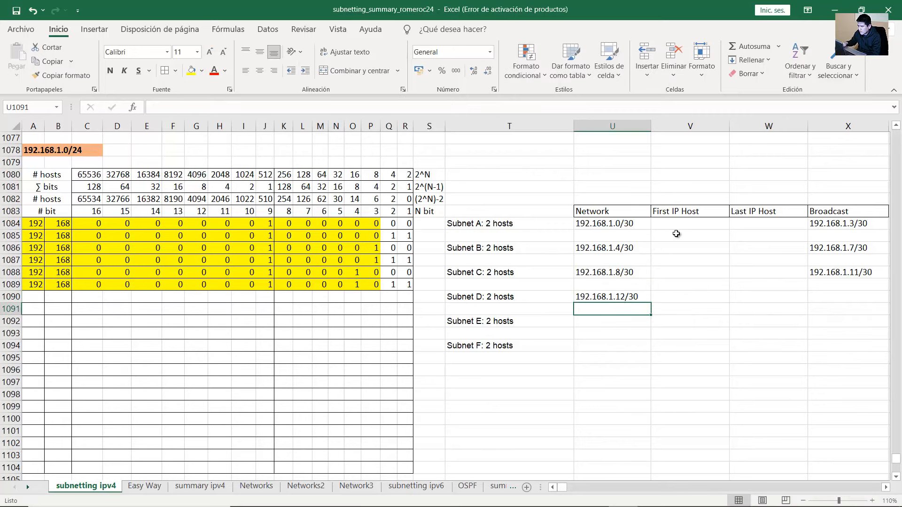
pyautogui.press('Down')
pyautogui.write('192.')
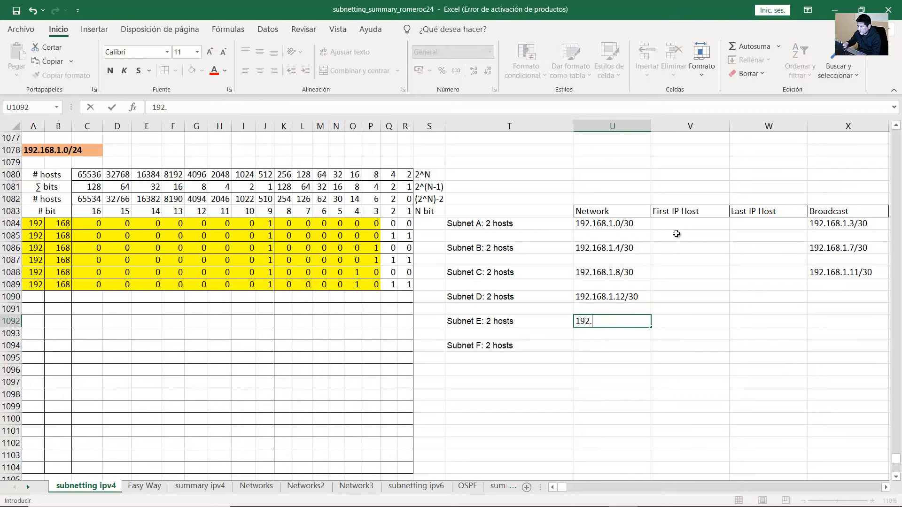
pyautogui.write('168.1.16/30')
pyautogui.press('Return')
pyautogui.press('Down')
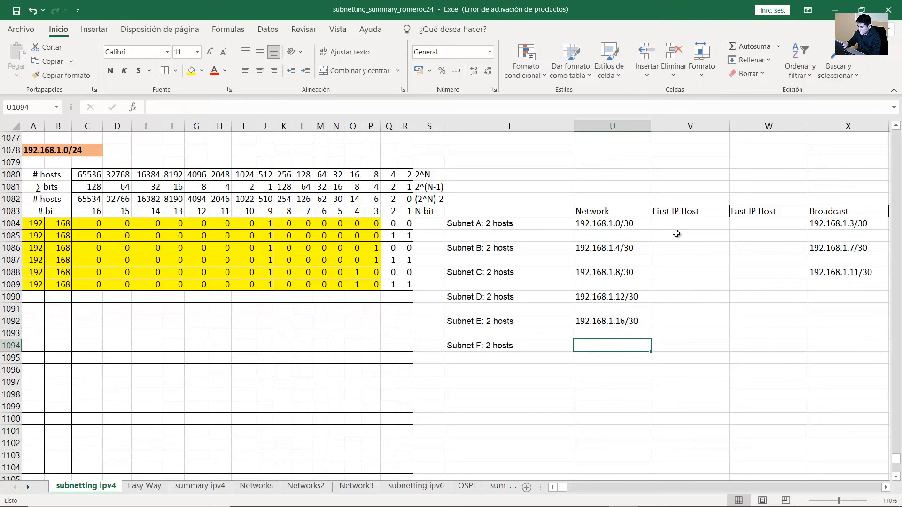
pyautogui.write('192.168.1.')
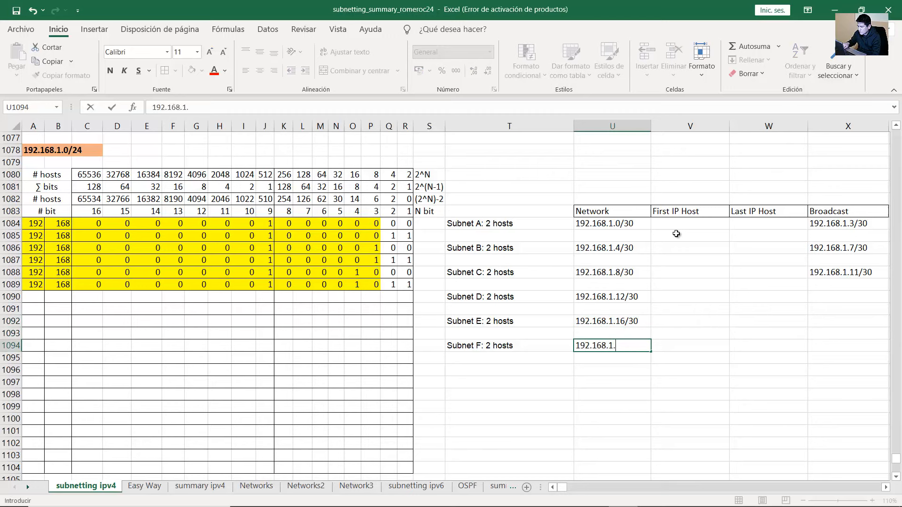
pyautogui.write('20/30')
pyautogui.press('Return')
# Review the six network addresses from Subnet A through Subnet F
pyautogui.click(629, 230)
pyautogui.moveTo(629, 230); pyautogui.dragTo(630, 352)
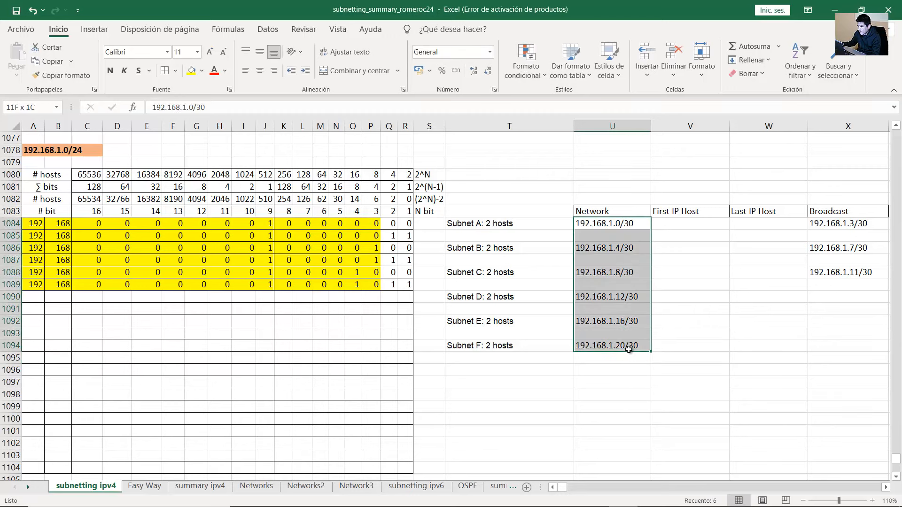
pyautogui.hotkey('shift', 'Up')
pyautogui.hotkey('shift', 'Up')
pyautogui.click(625, 224)
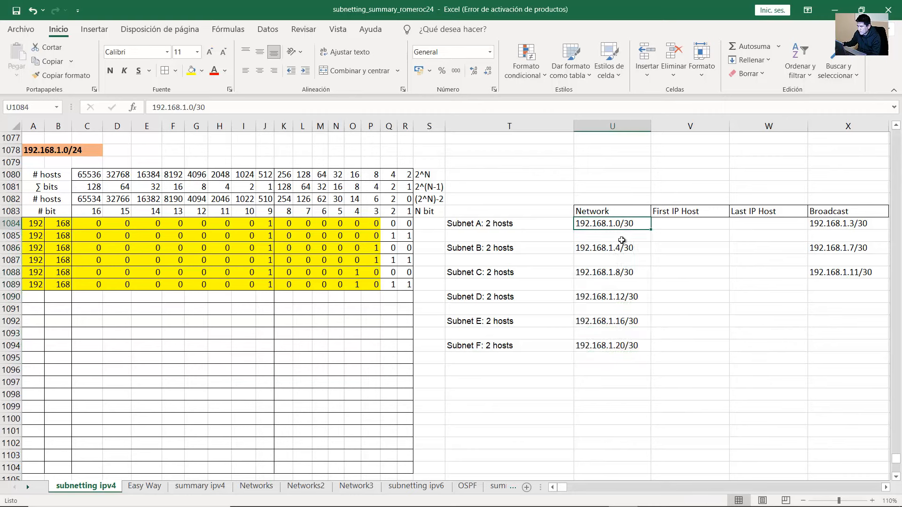
pyautogui.click(623, 249)
pyautogui.click(623, 225)
pyautogui.click(621, 248)
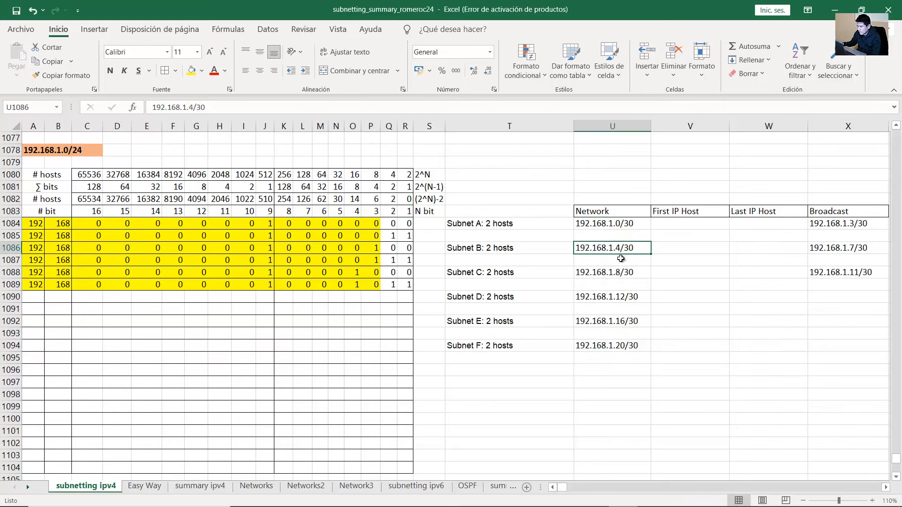
pyautogui.click(622, 272)
pyautogui.click(624, 296)
pyautogui.click(630, 322)
pyautogui.click(630, 346)
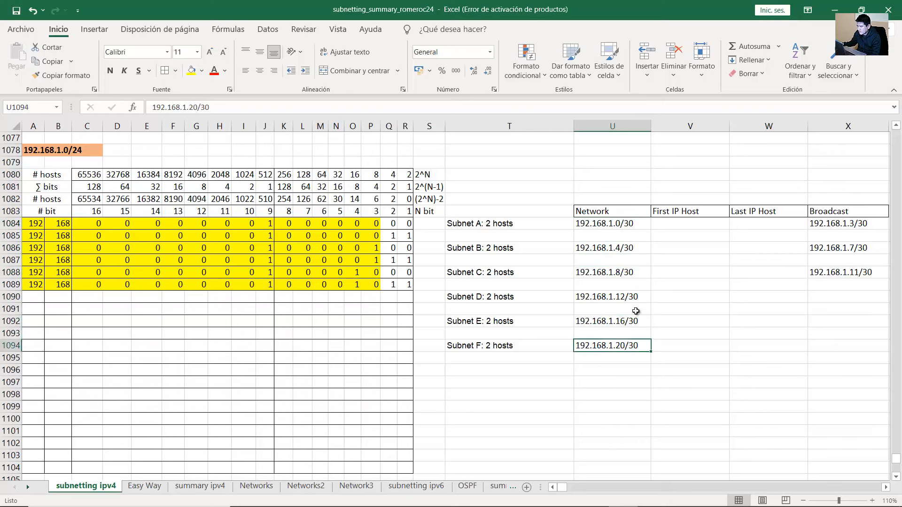
pyautogui.click(821, 295)
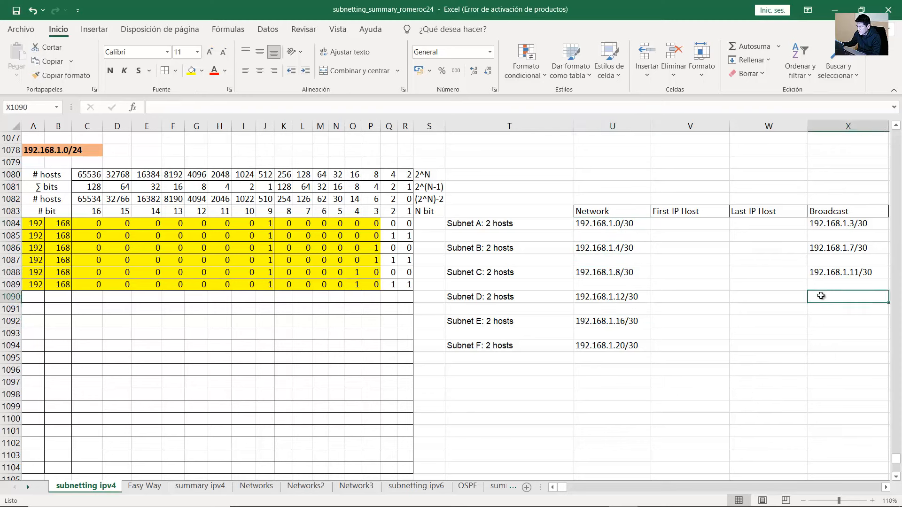
# Enter 192.168.1.15/30 as Subnet D's Broadcast and check it against its network
pyautogui.click(836, 274)
pyautogui.click(626, 321)
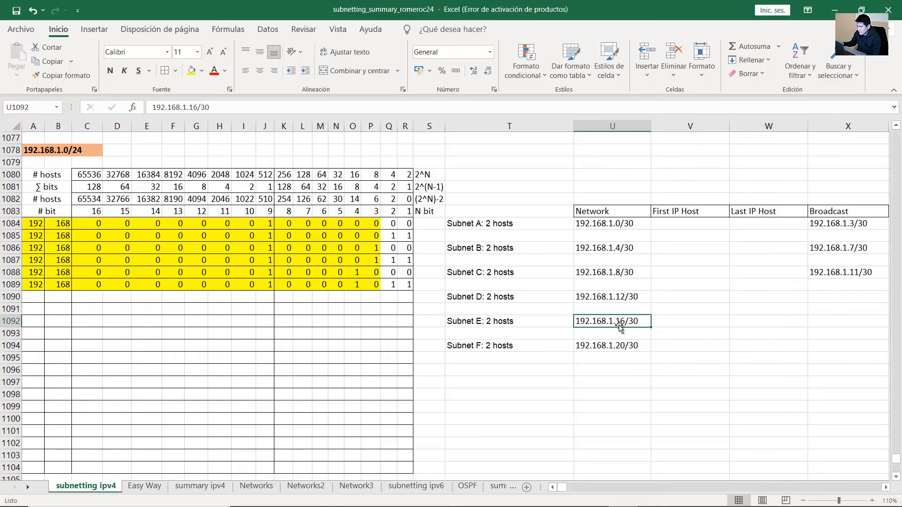
pyautogui.click(839, 296)
pyautogui.write('192.16')
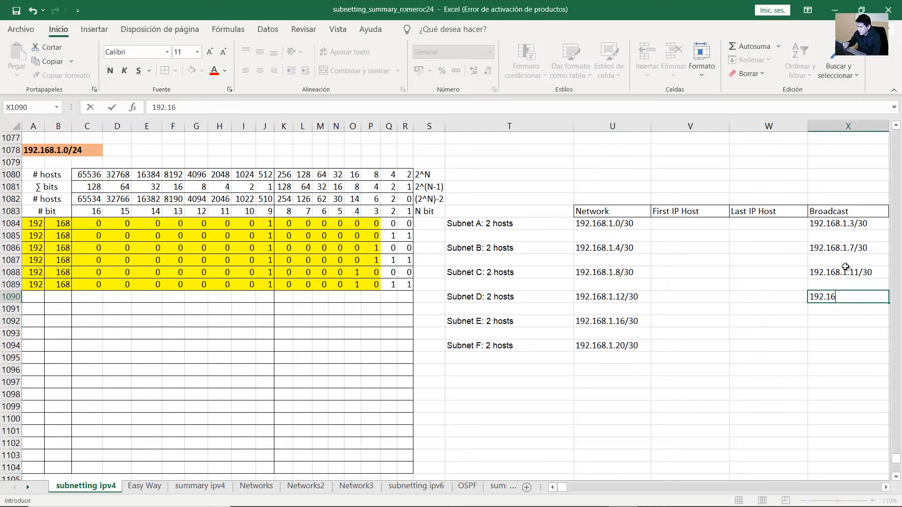
pyautogui.write('8.1.15/30')
pyautogui.press('Return')
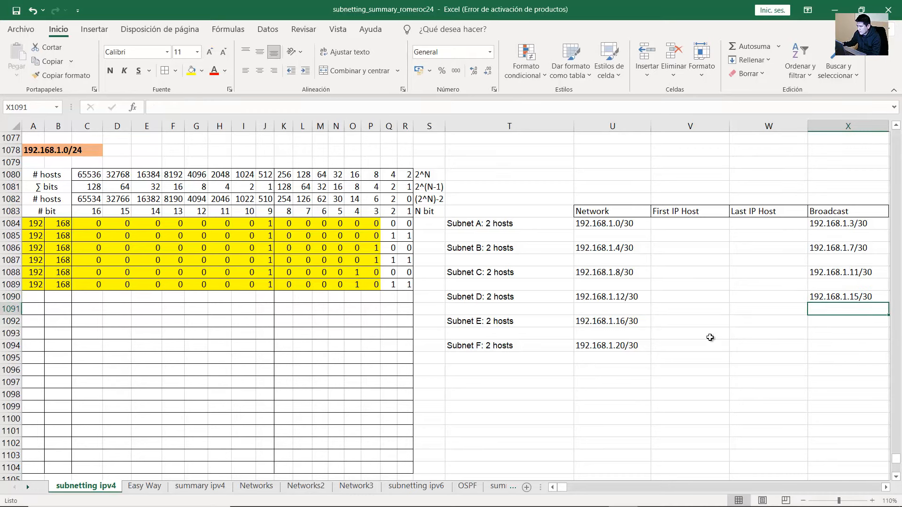
pyautogui.click(622, 297)
pyautogui.click(853, 297)
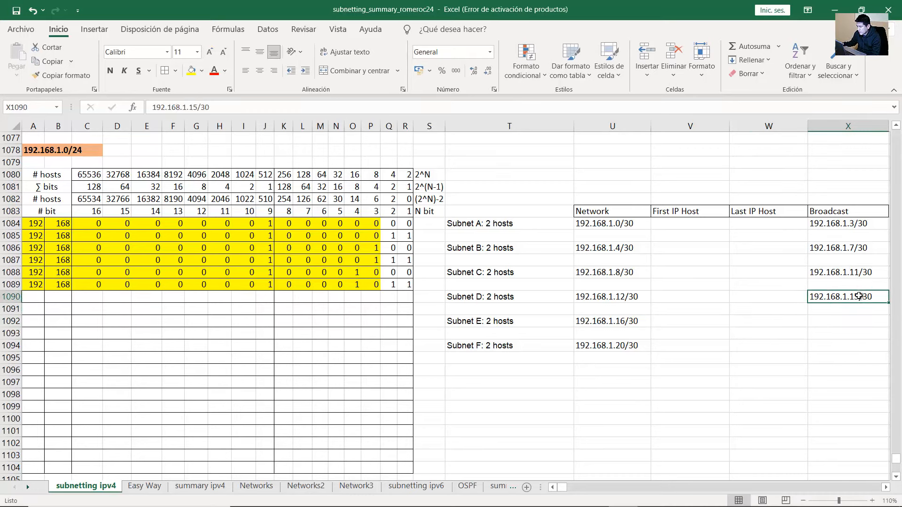
# Enter broadcasts 192.168.1.19/30 for Subnet E and 192.168.1.23/30 for Subnet F
pyautogui.click(631, 321)
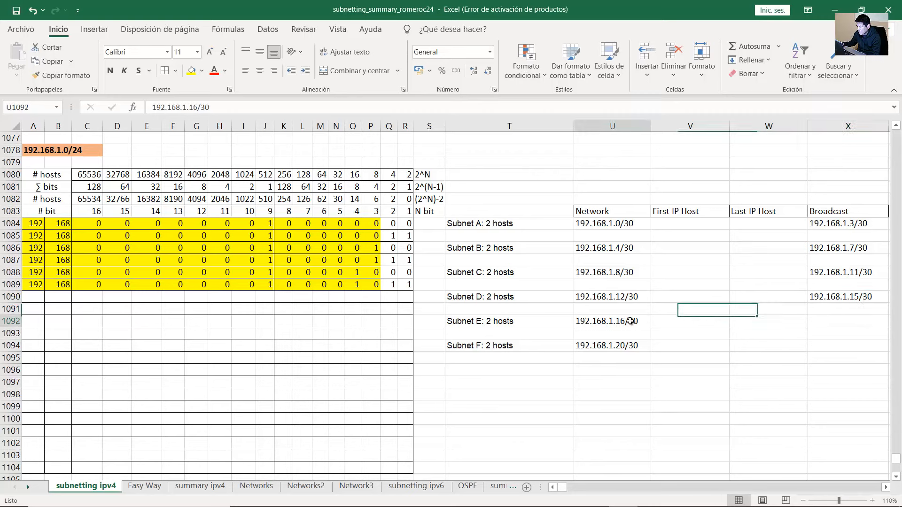
pyautogui.click(827, 322)
pyautogui.write('192.16')
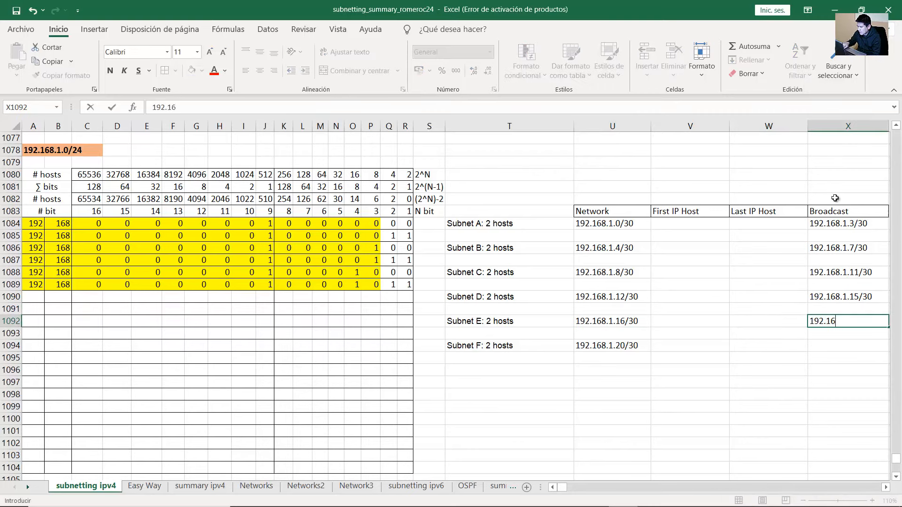
pyautogui.write('8.1.19/30')
pyautogui.press('Return')
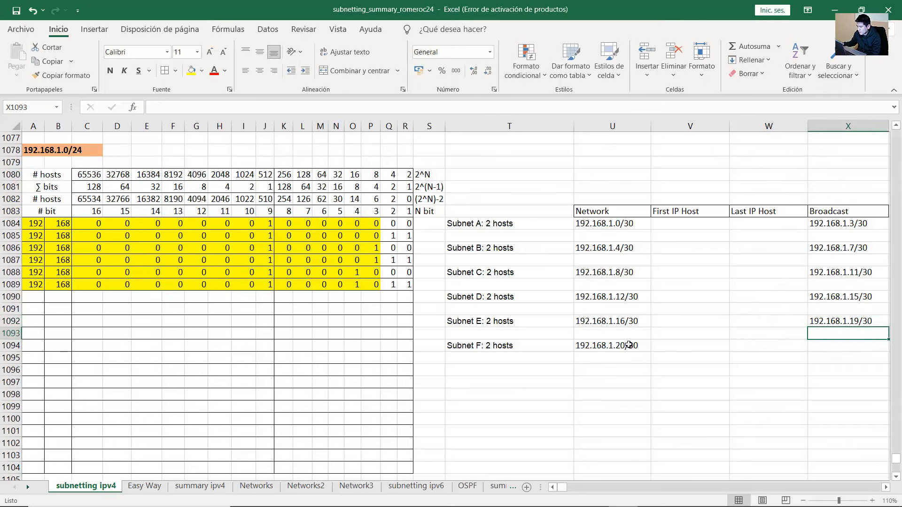
pyautogui.click(629, 346)
pyautogui.click(834, 346)
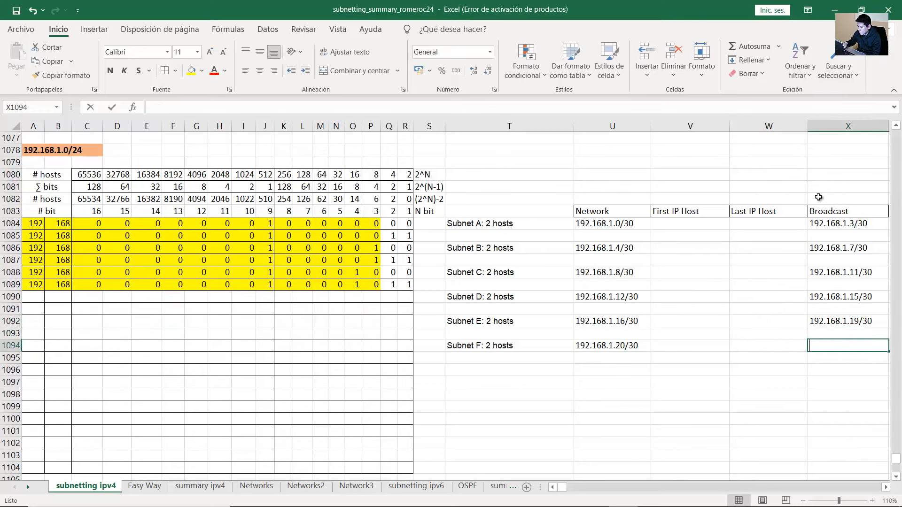
pyautogui.write('192.168.1.')
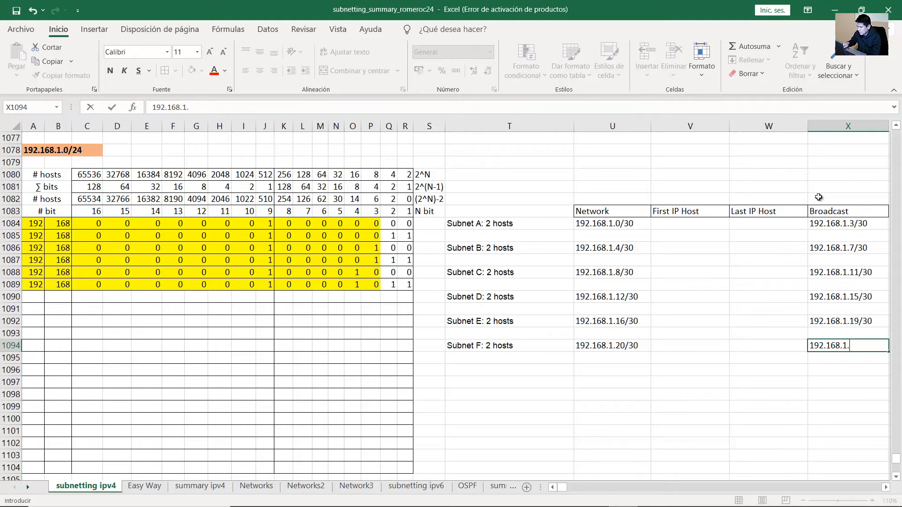
pyautogui.write('23/30')
pyautogui.press('Return')
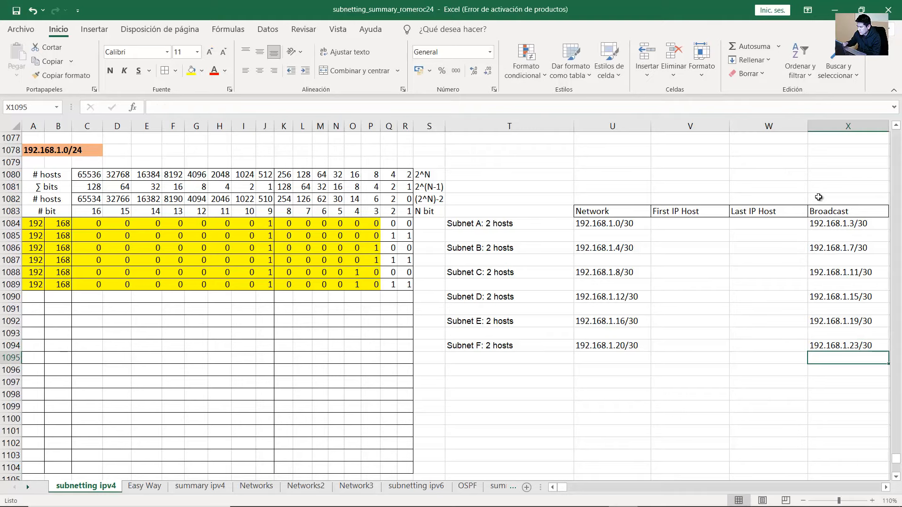
# Review the completed address table and return to Packet Tracer
pyautogui.moveTo(635, 223); pyautogui.dragTo(733, 346)
pyautogui.click(621, 342)
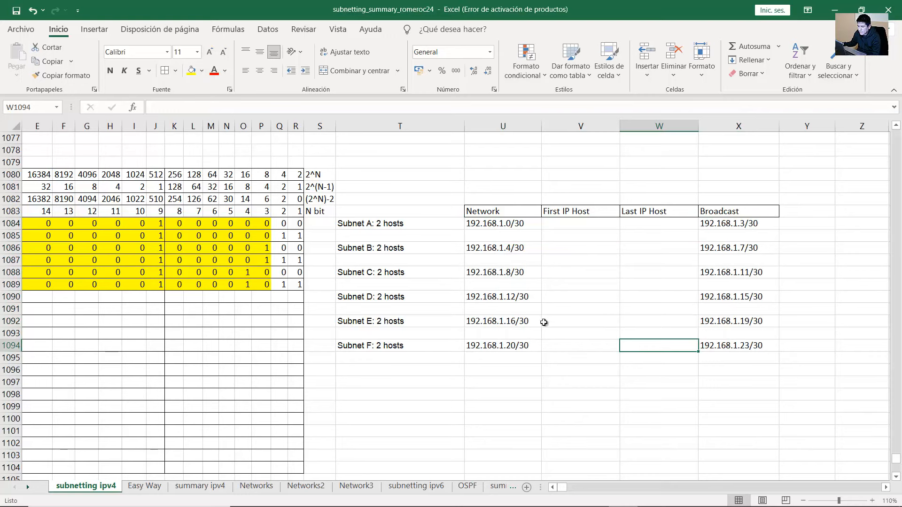
pyautogui.moveTo(594, 496)
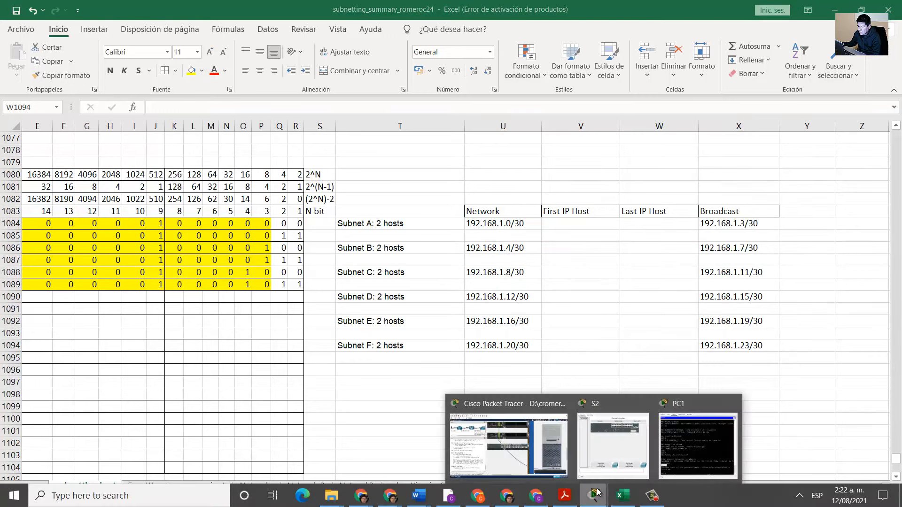
pyautogui.click(521, 457)
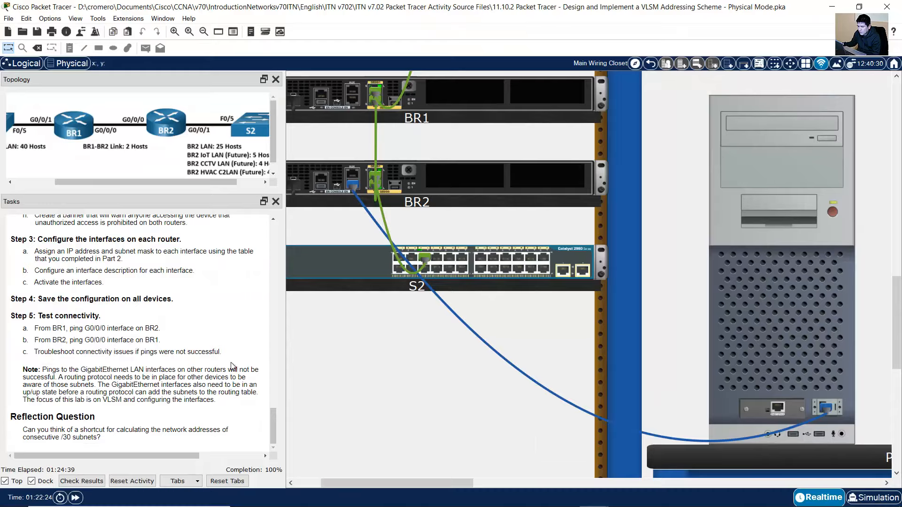